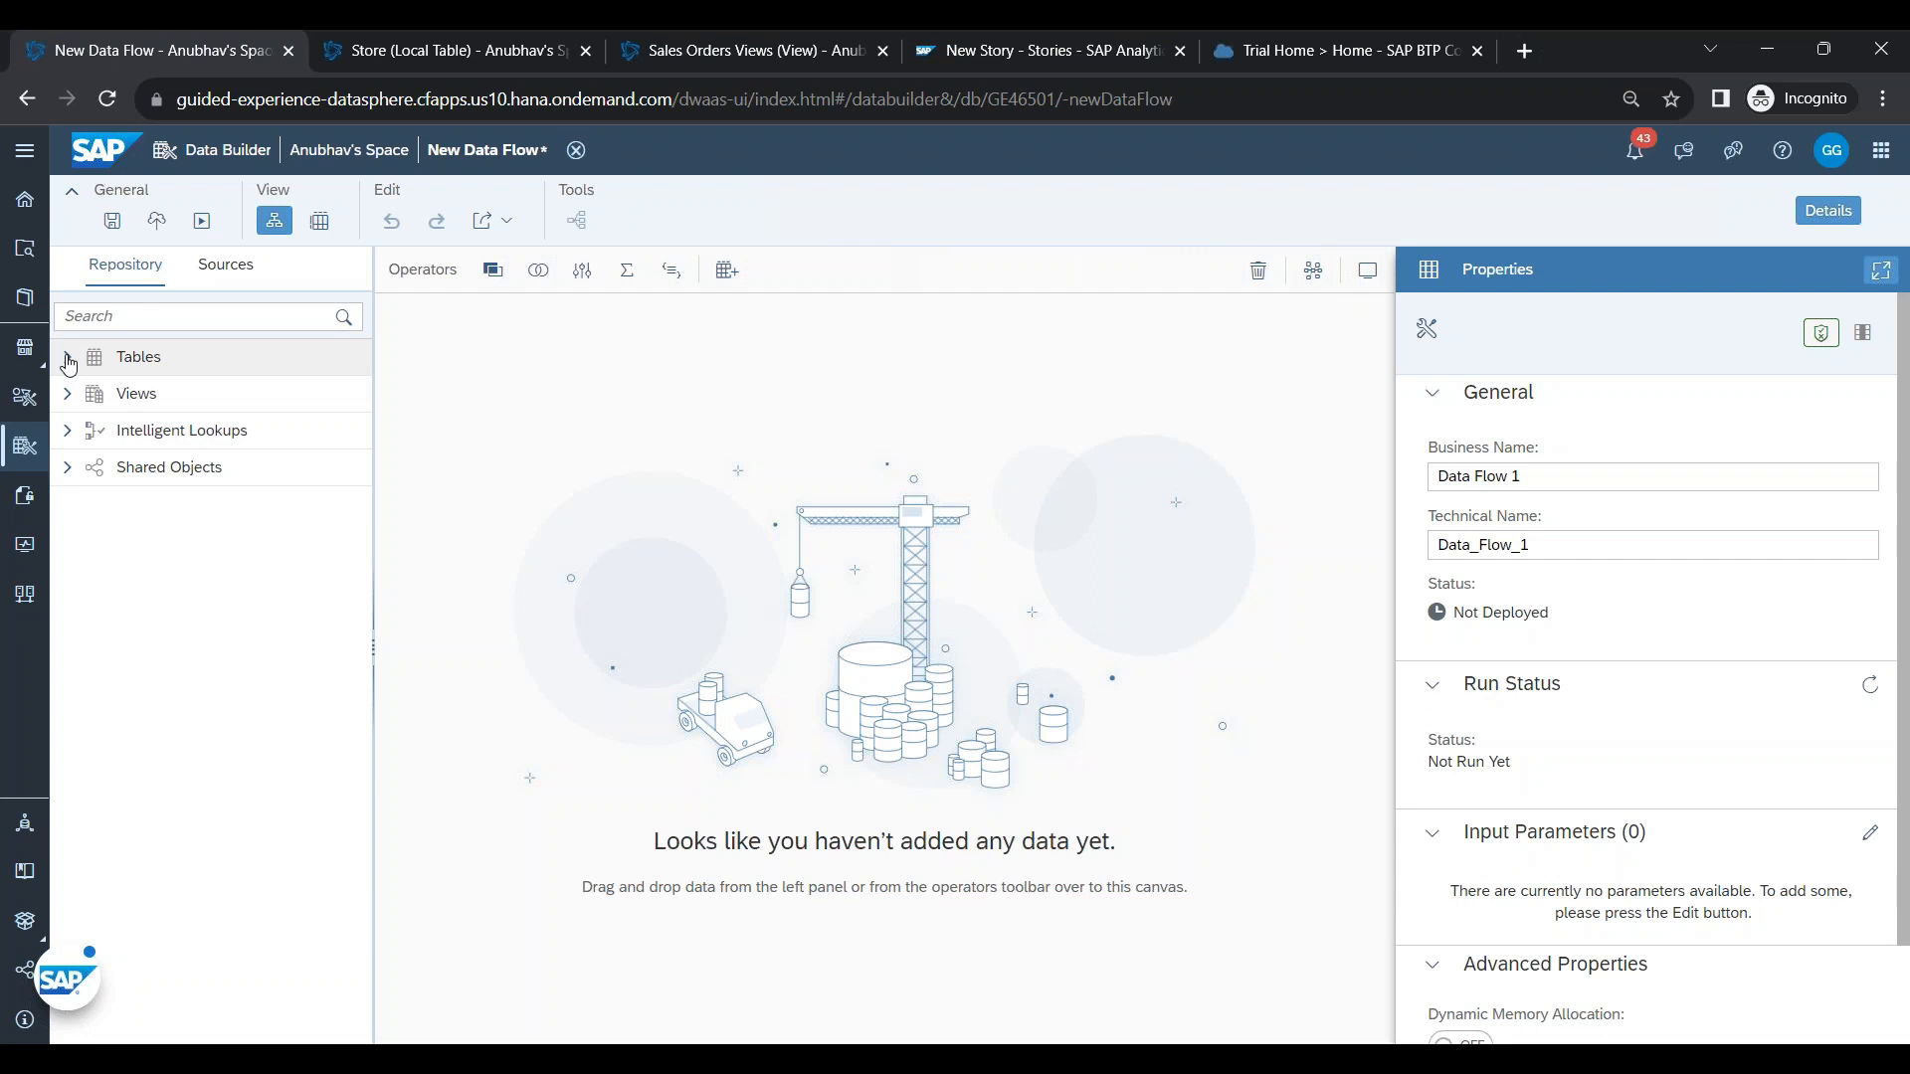
- Open the DWC_DEMO schema of the HANA_CLOUD connection among the available data flow sources
left_click(233, 277)
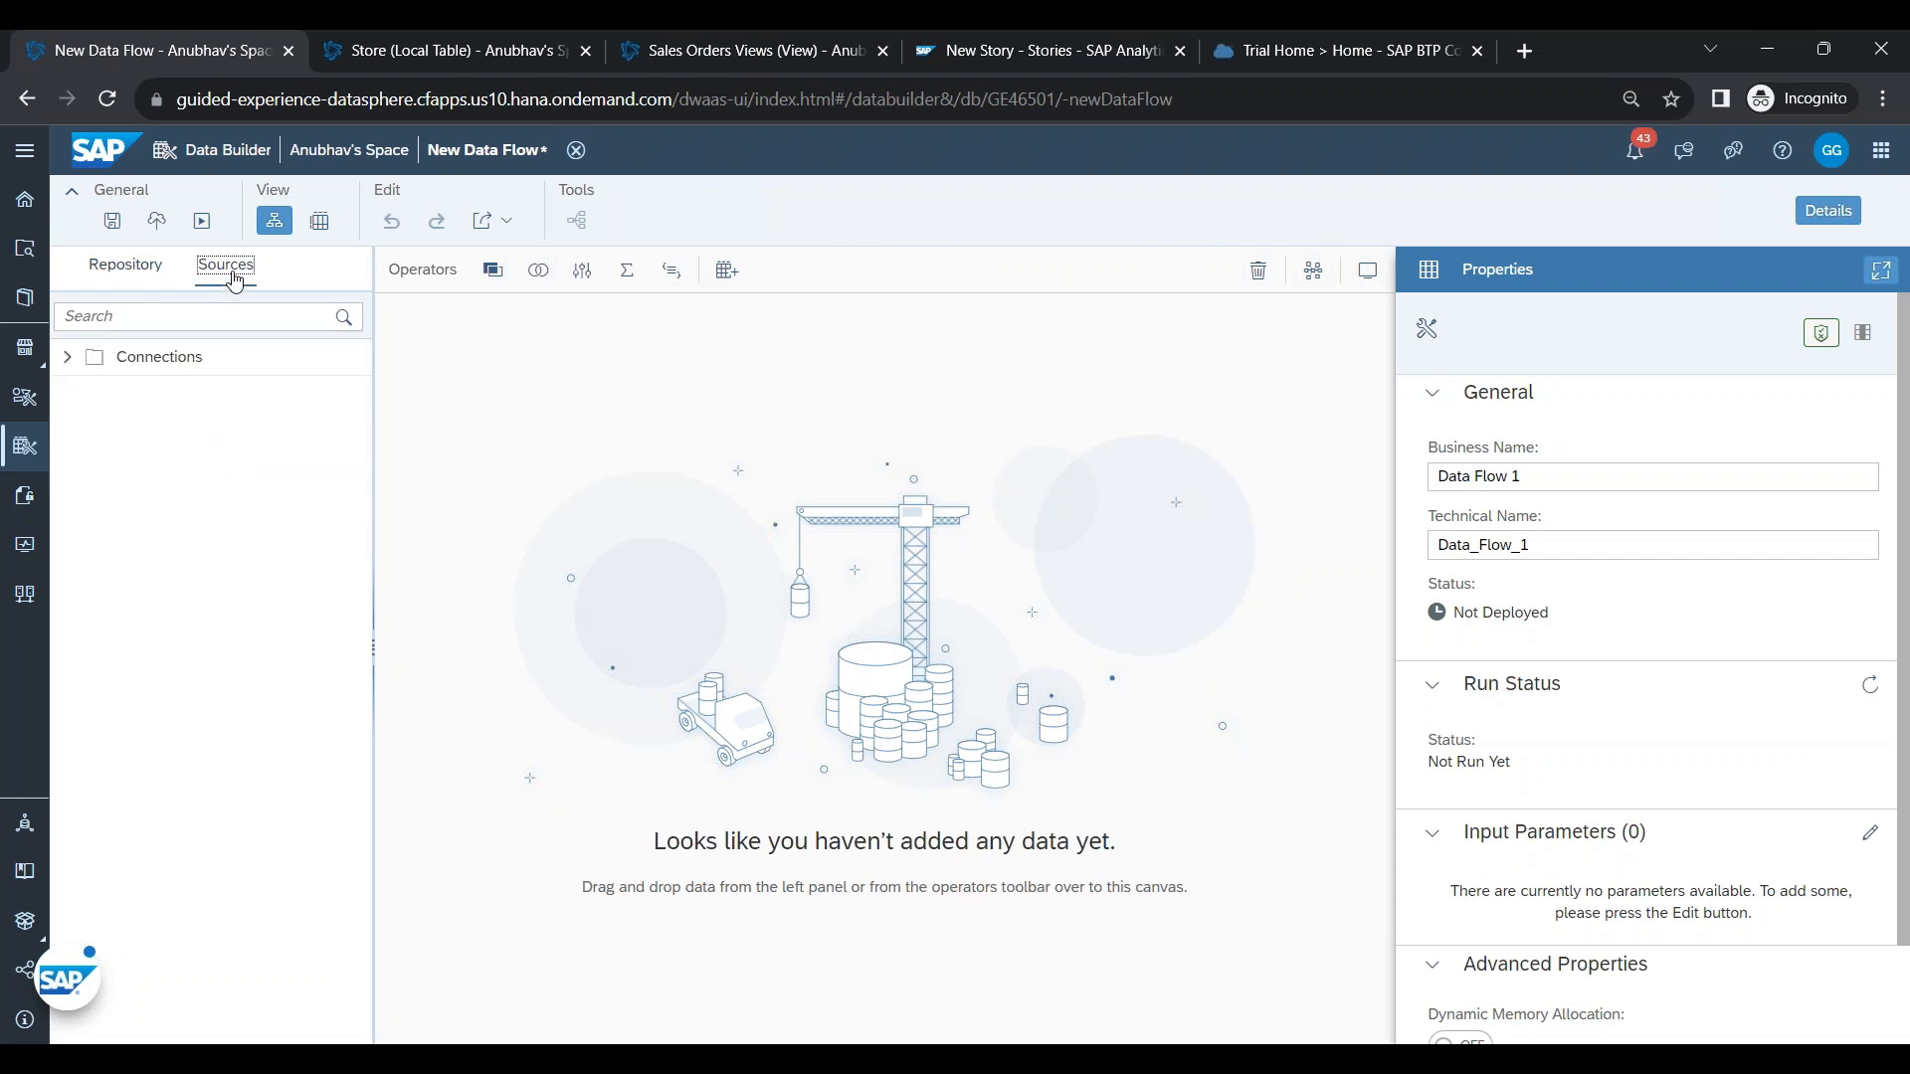
left_click(68, 357)
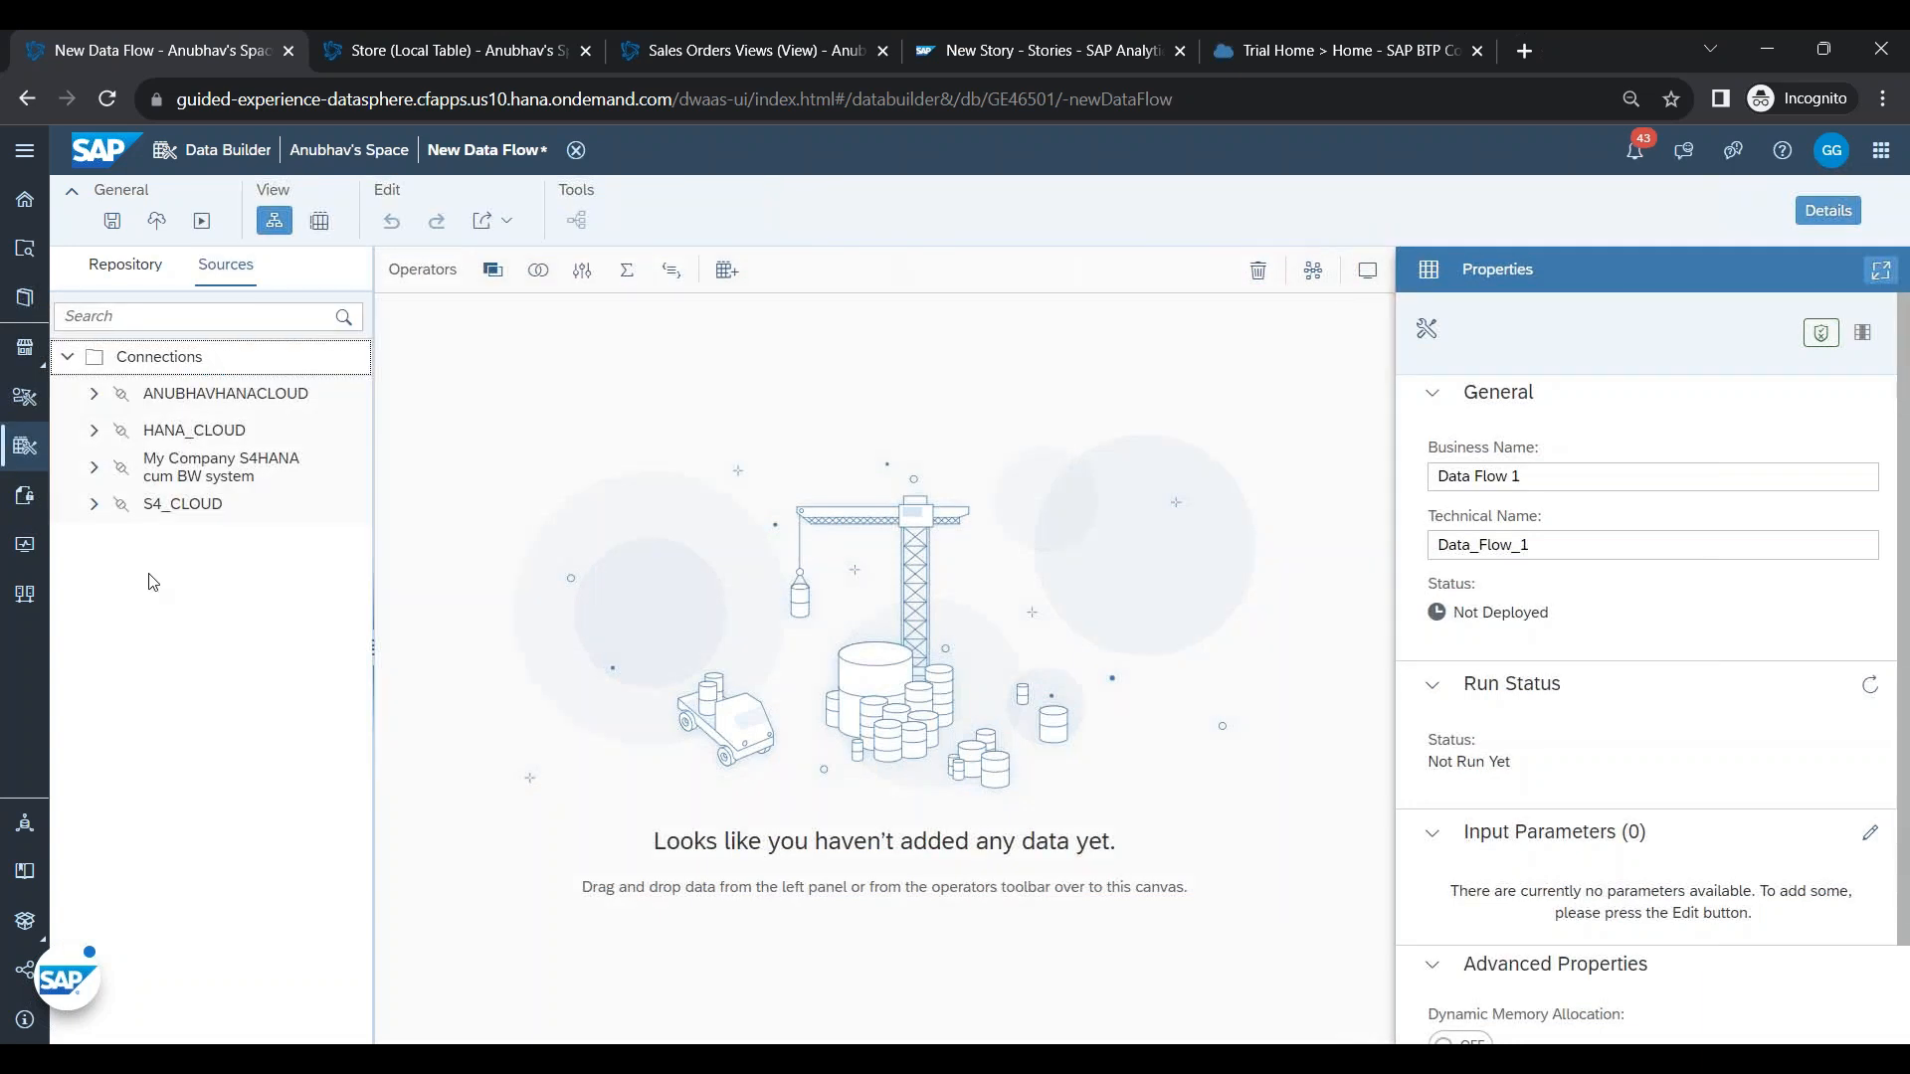
left_click(95, 439)
left_click(94, 434)
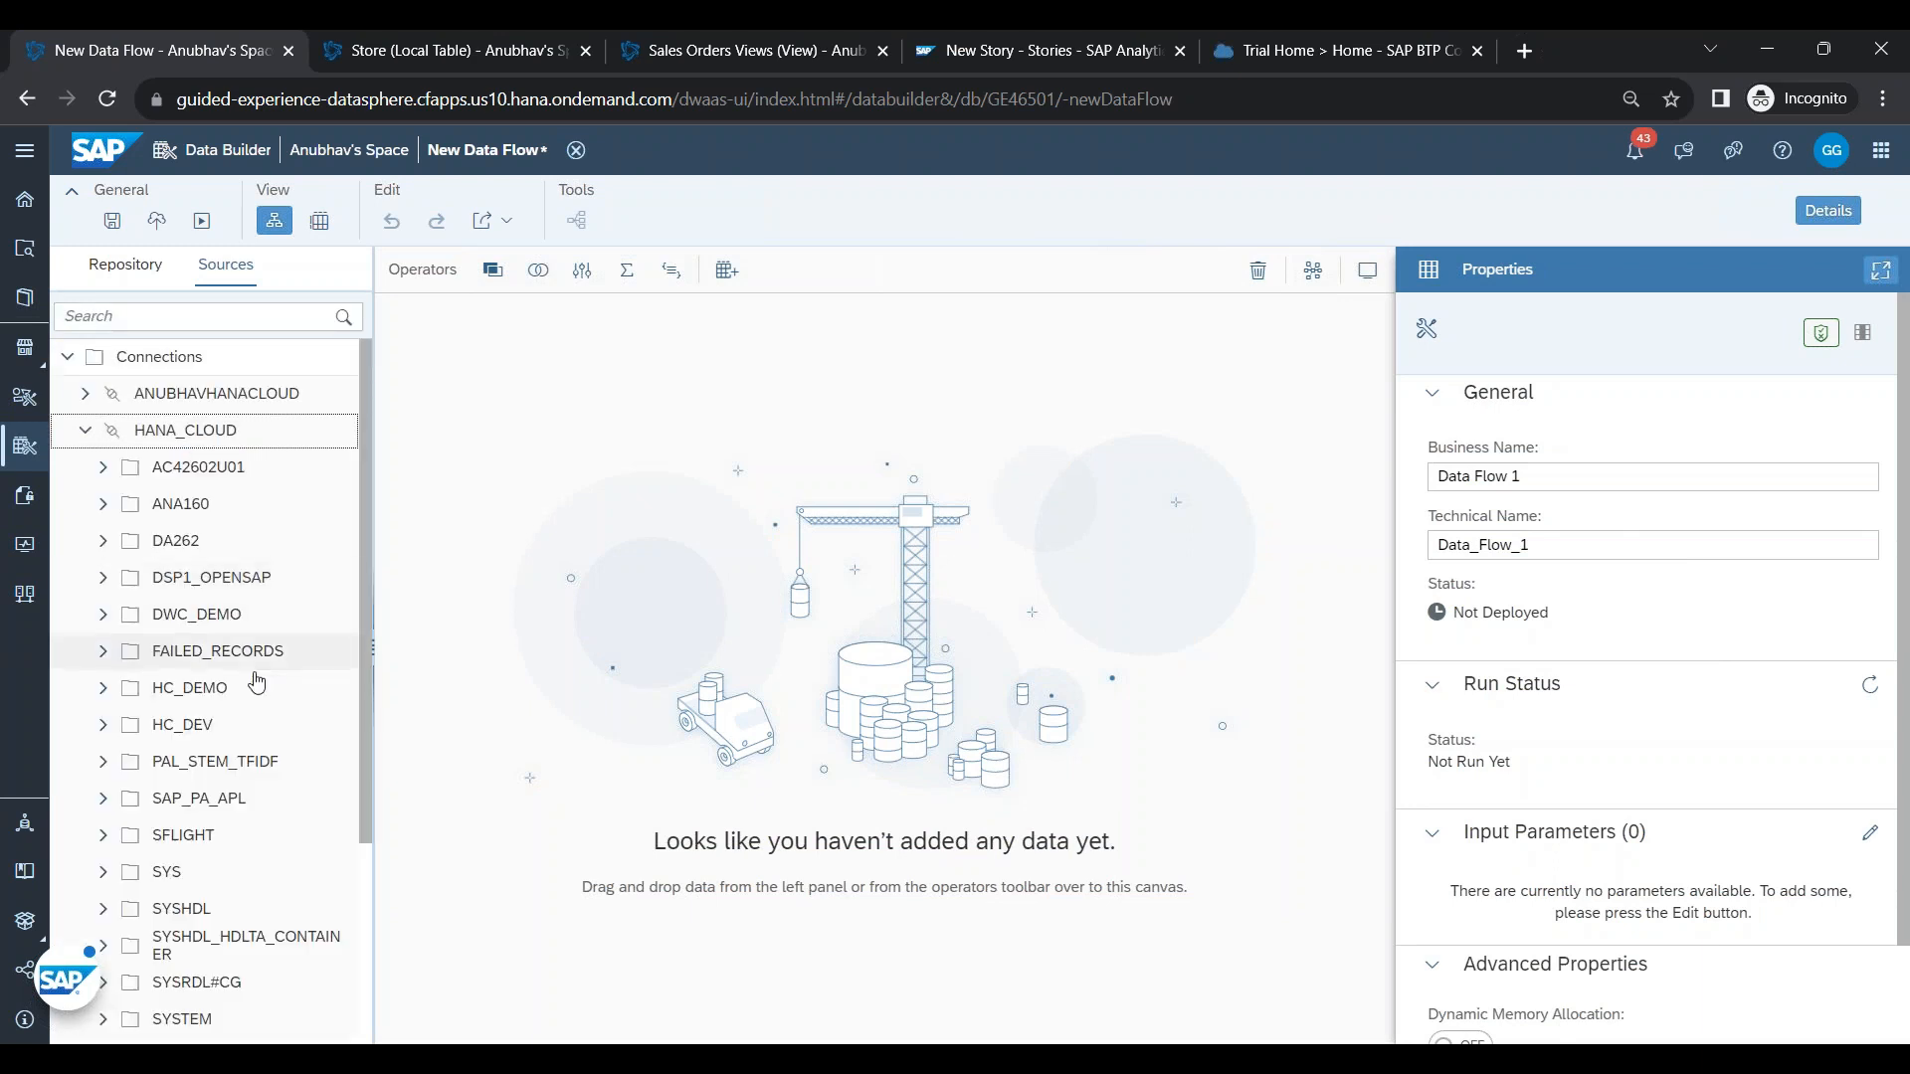
scroll(290, 637, "down", 3)
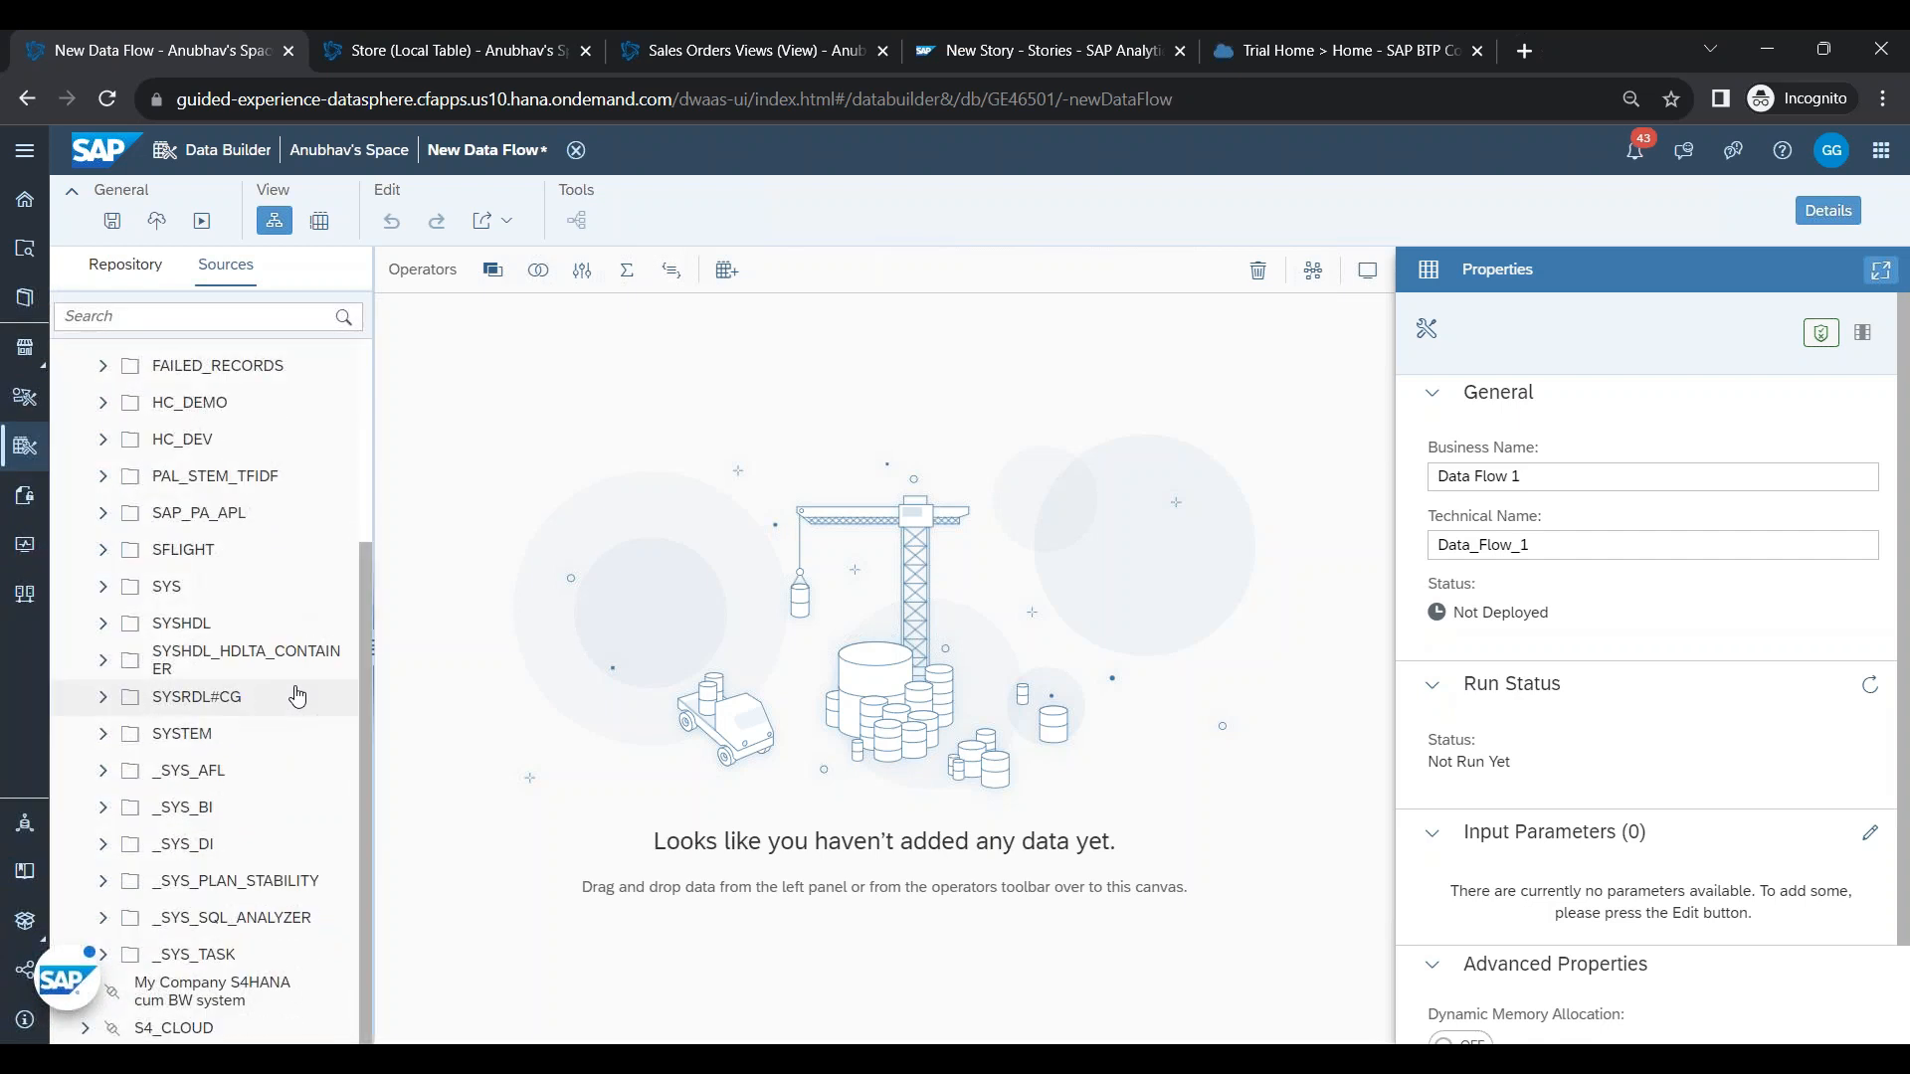
scroll(296, 696, "up", 3)
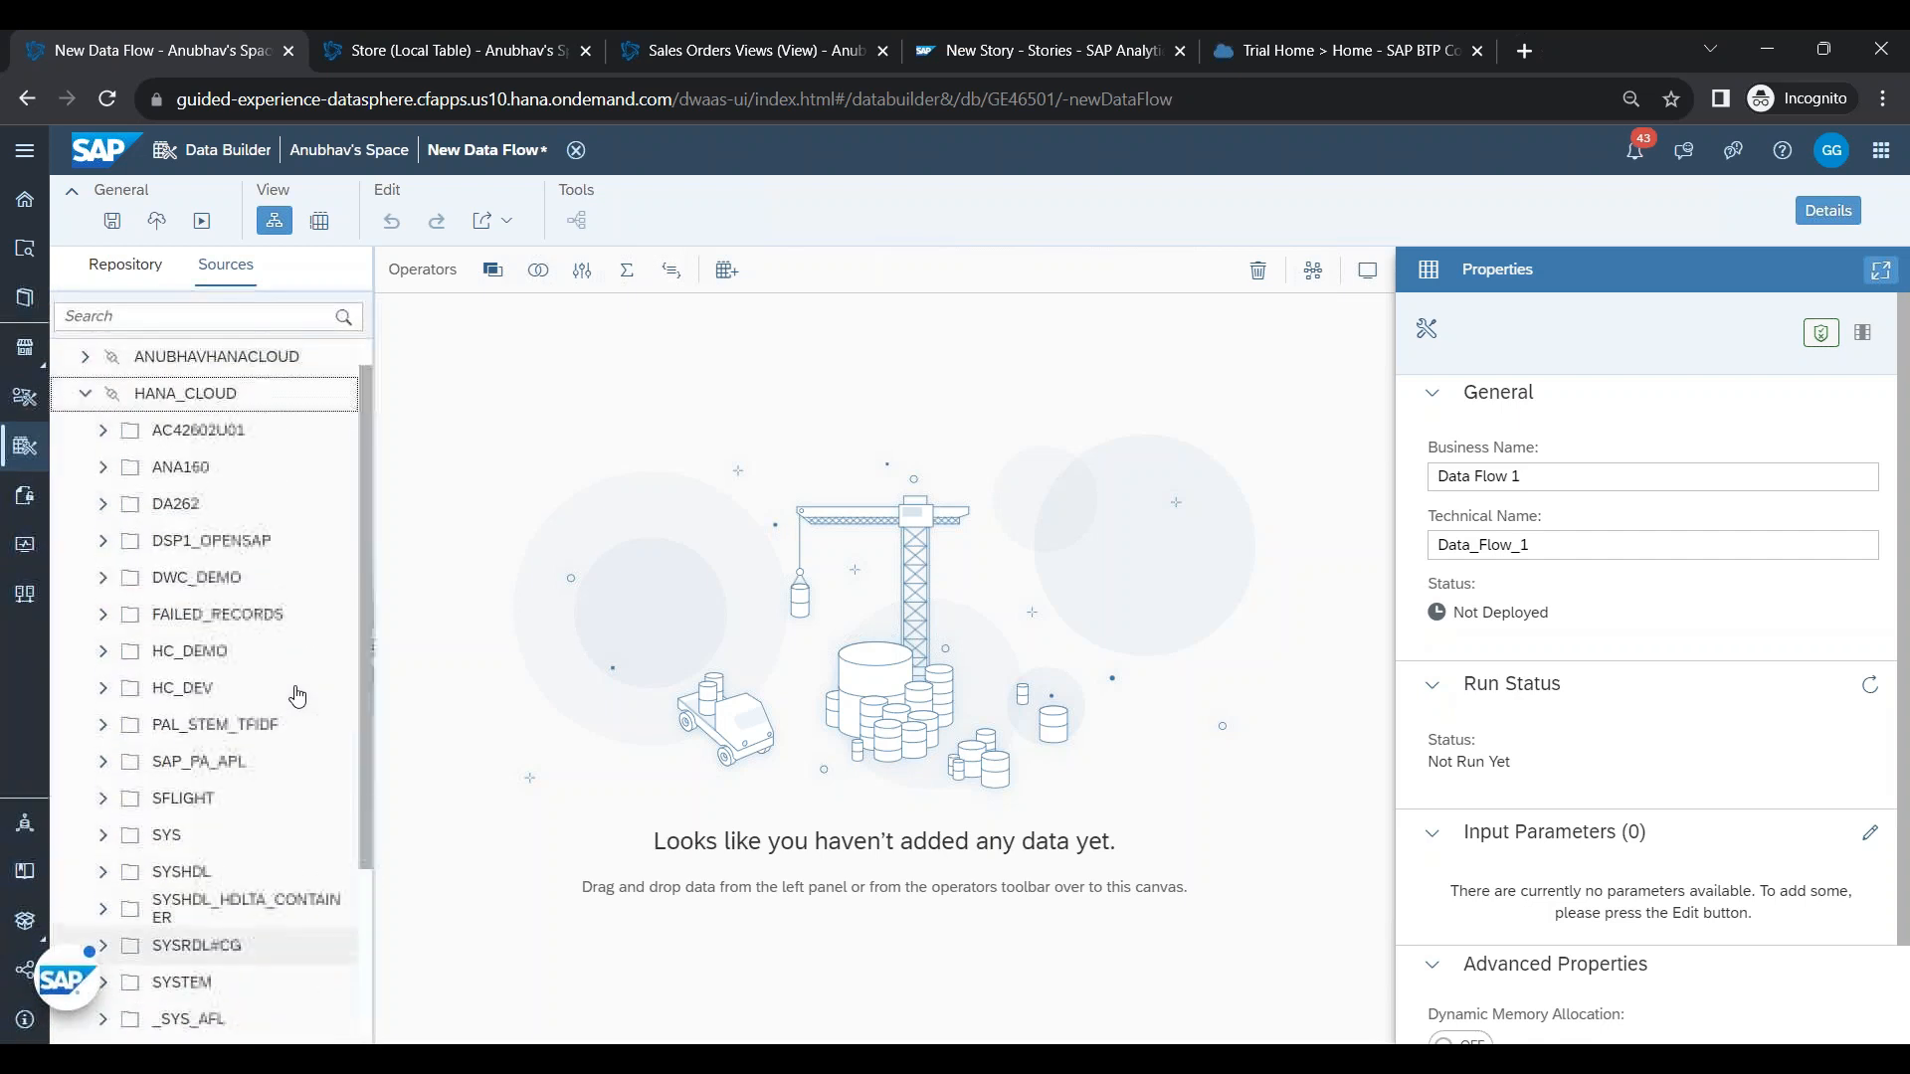
left_click(103, 577)
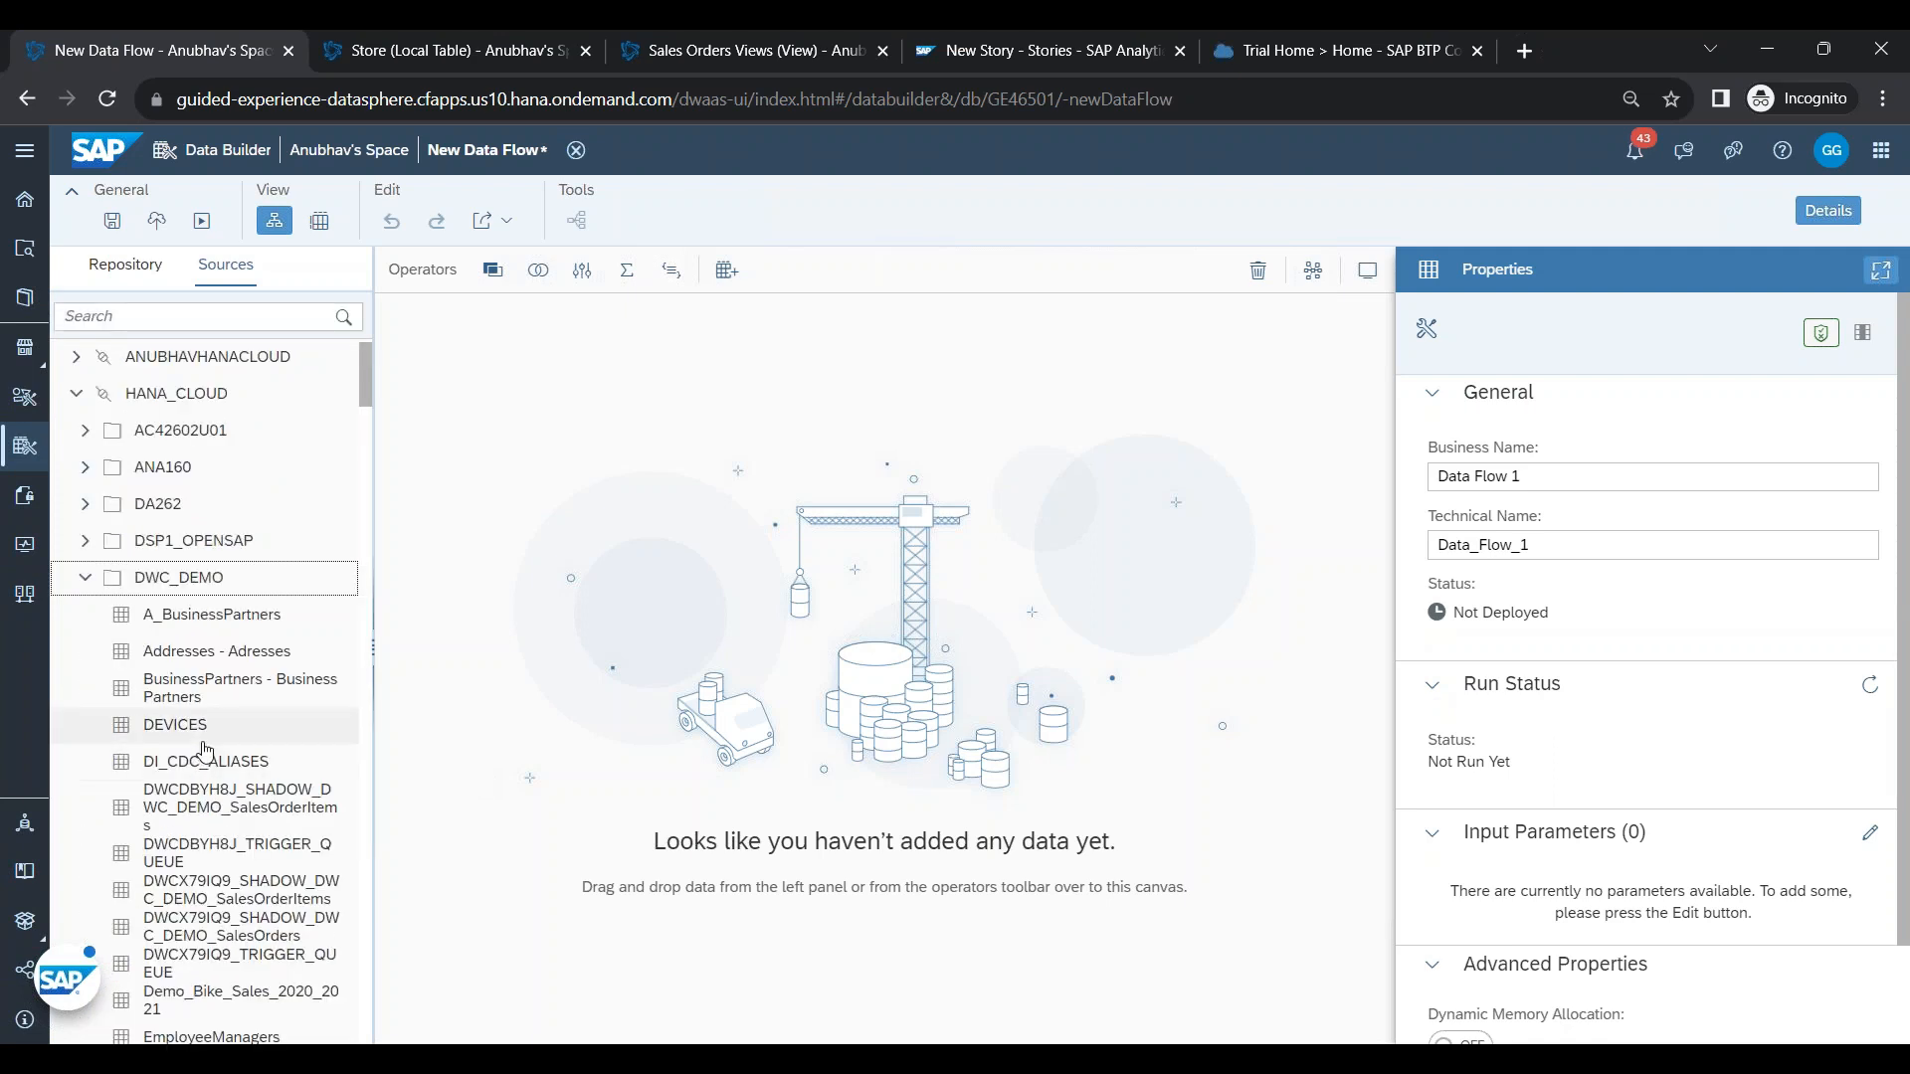
- Add the Employees table from the DWC_DEMO schema to the canvas as a source
scroll(204, 733, "down", 6)
scroll(205, 733, "up", 3)
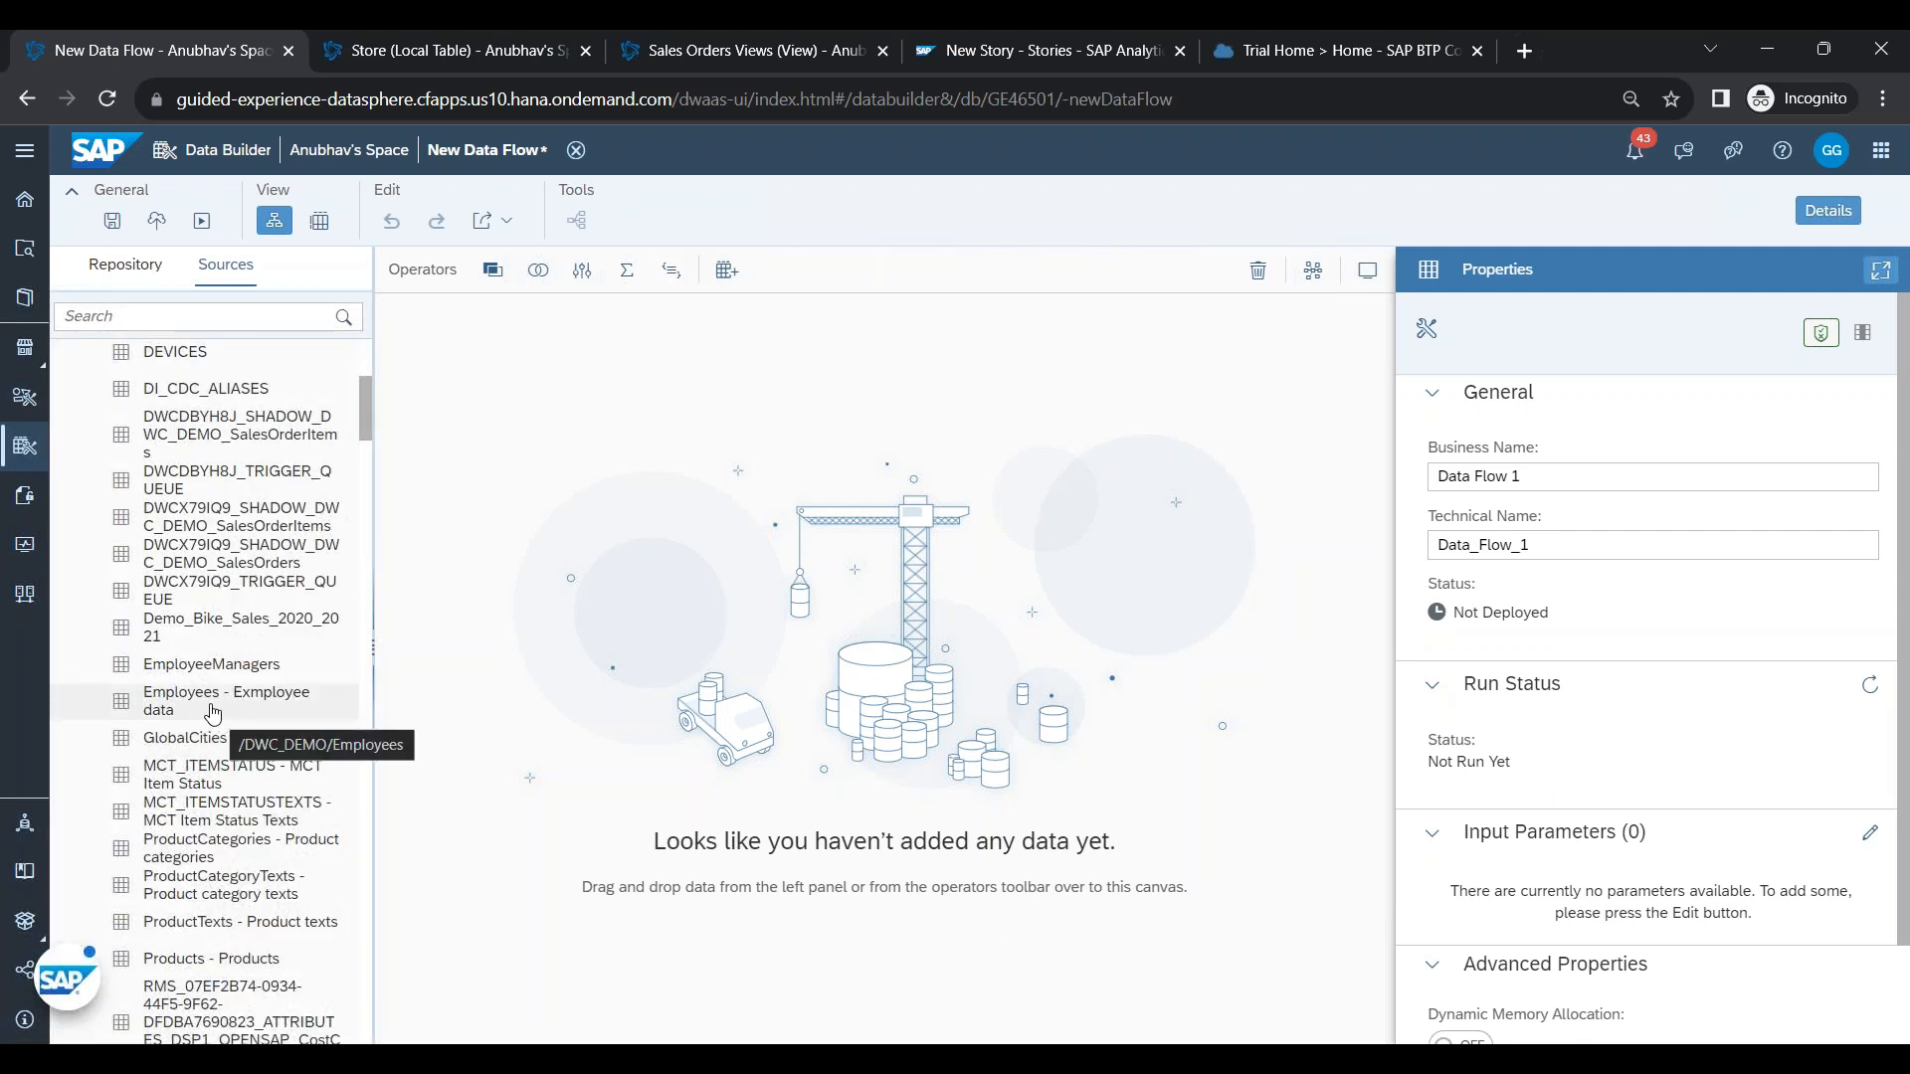
left_click_drag(212, 711, 635, 579)
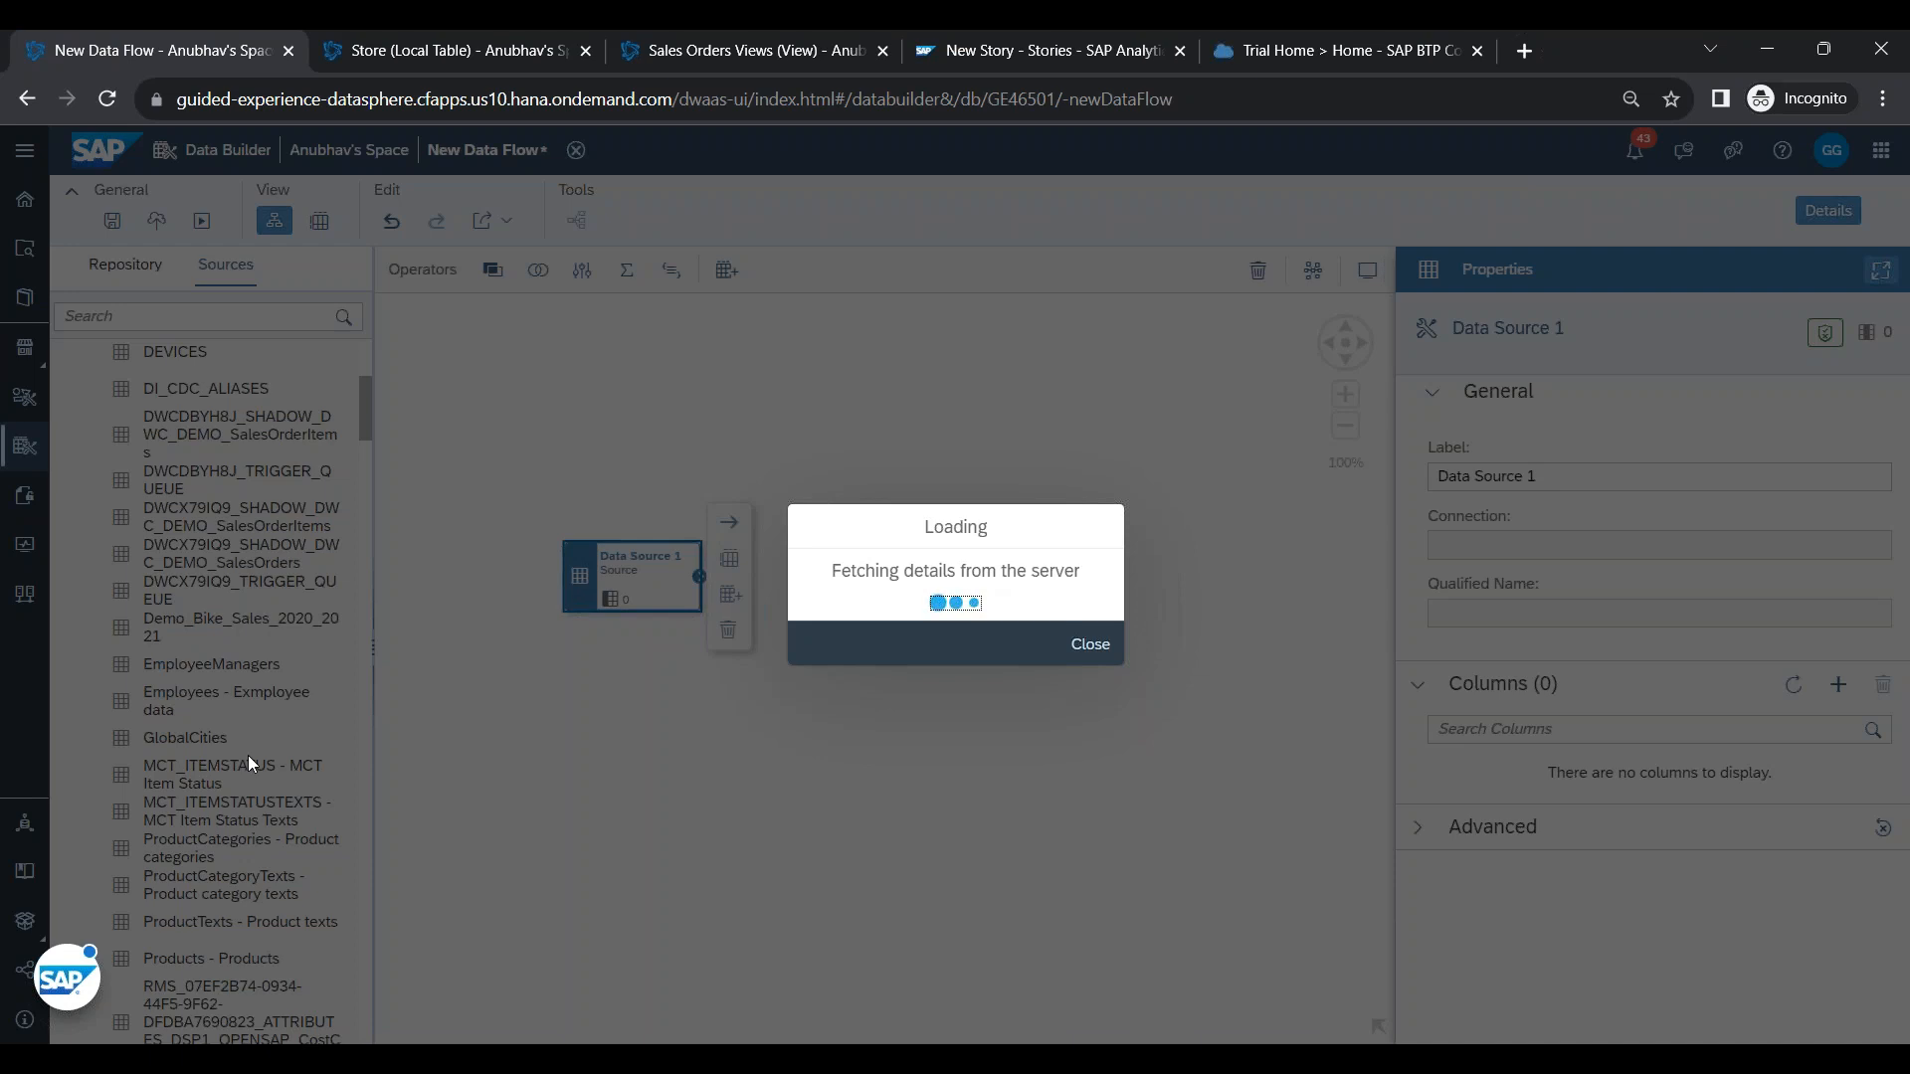
- Add the Addresses table from the DWC_DEMO schema to the canvas below the Employees source
scroll(247, 755, "down", 5)
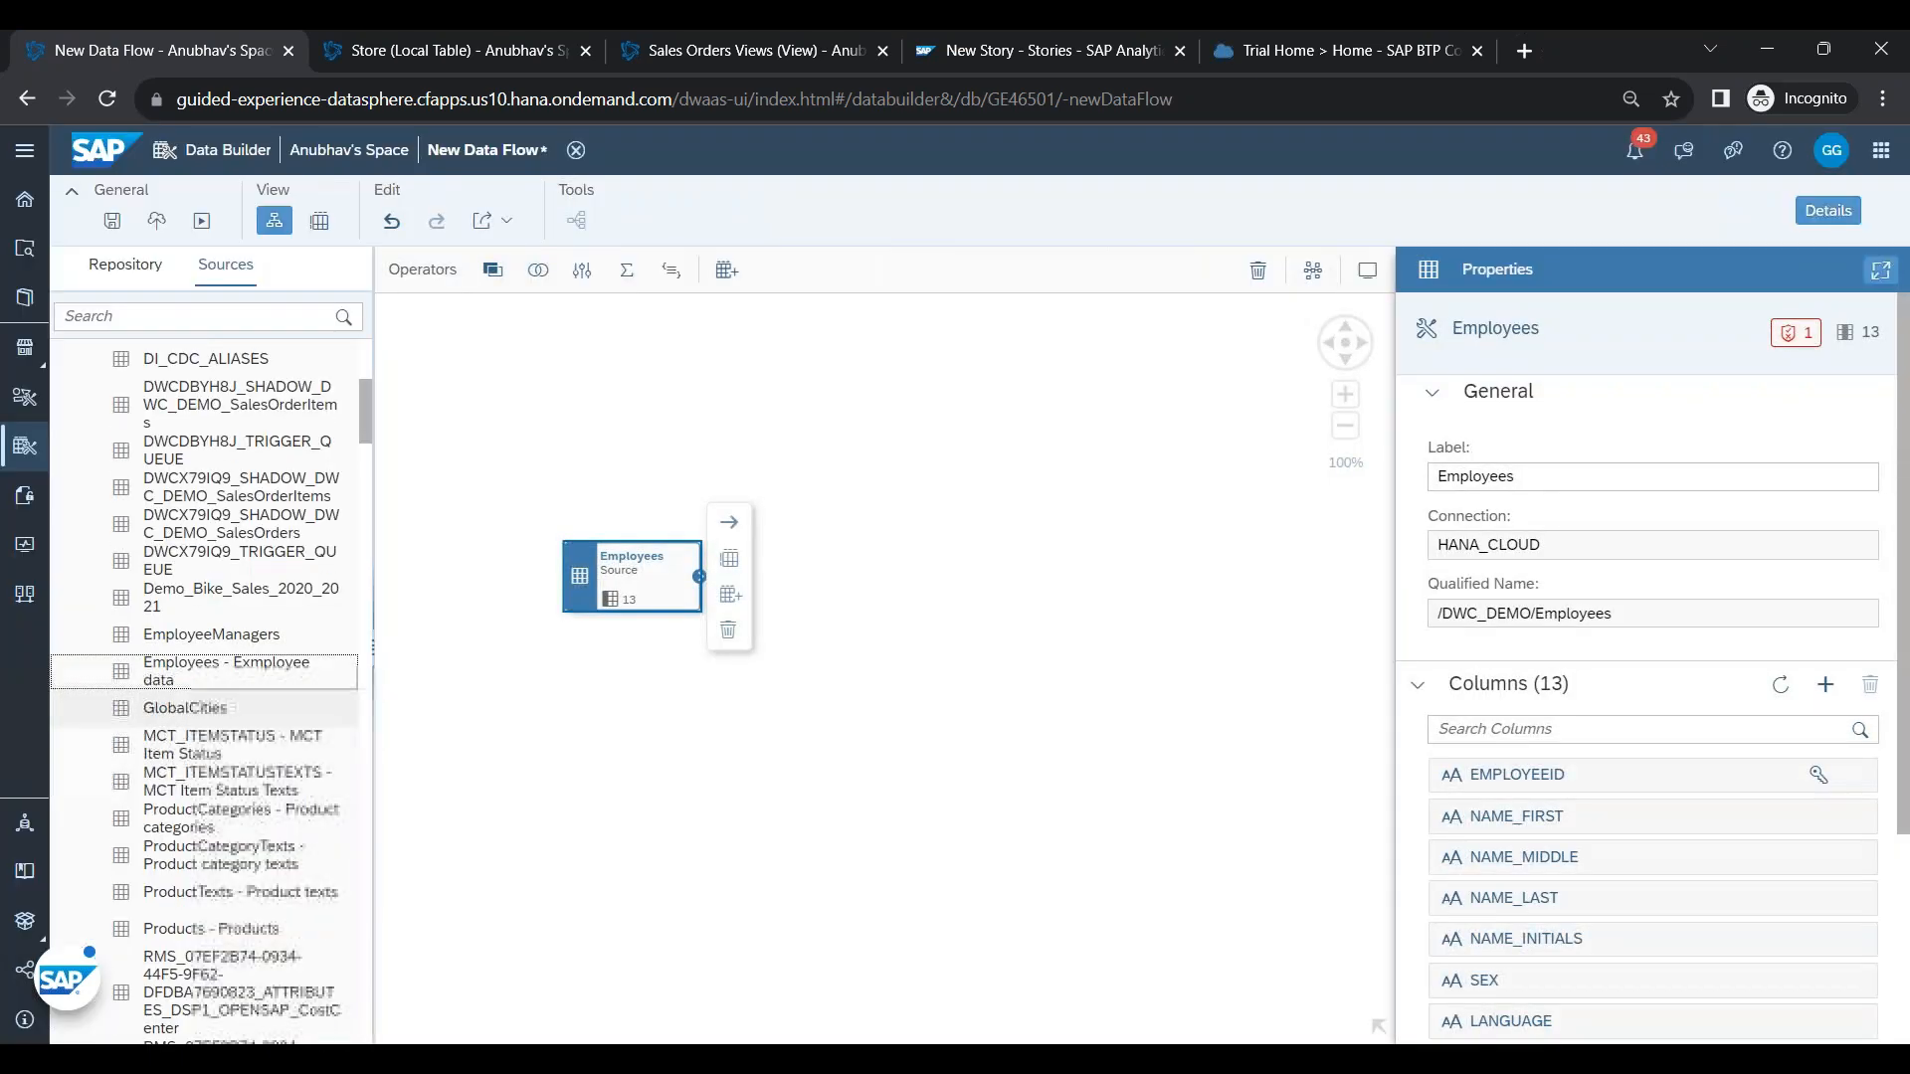
scroll(250, 764, "up", 3)
scroll(250, 764, "up", 5)
scroll(228, 597, "down", 1)
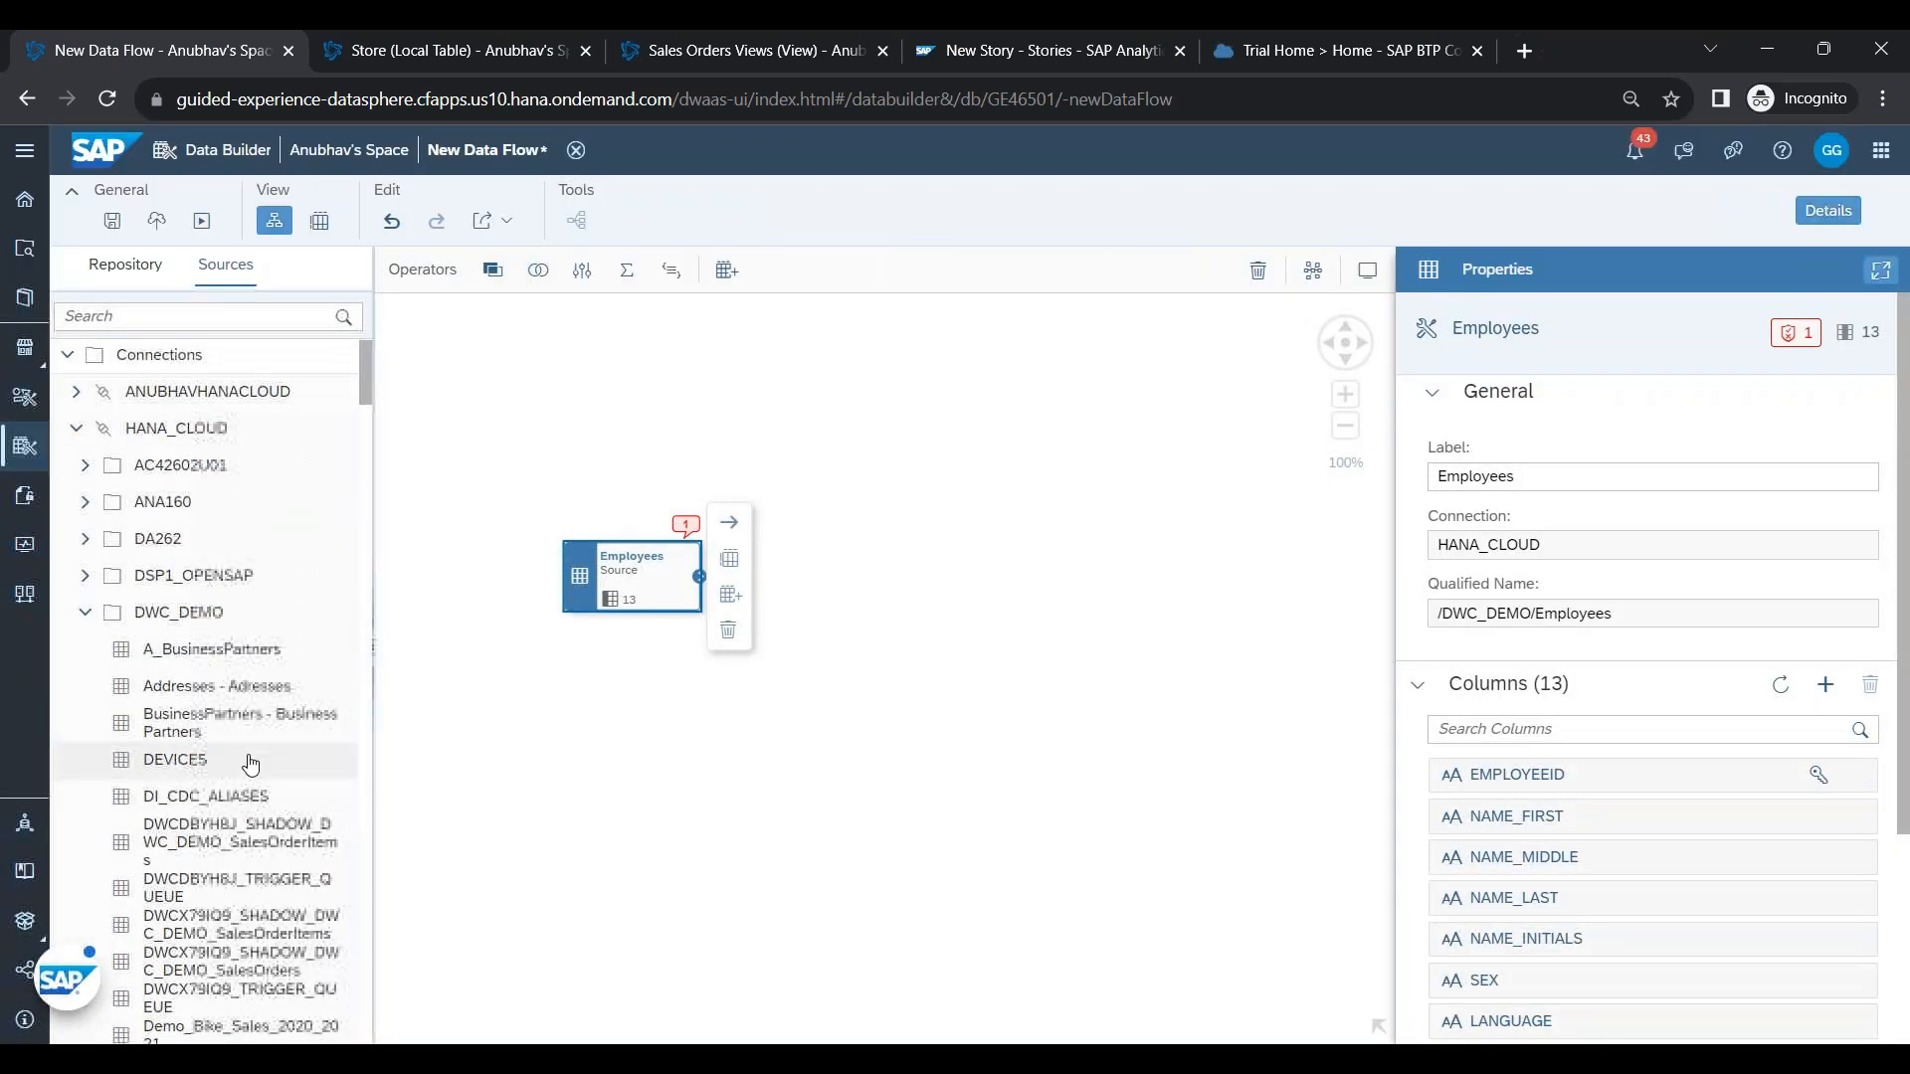
left_click_drag(226, 574, 647, 701)
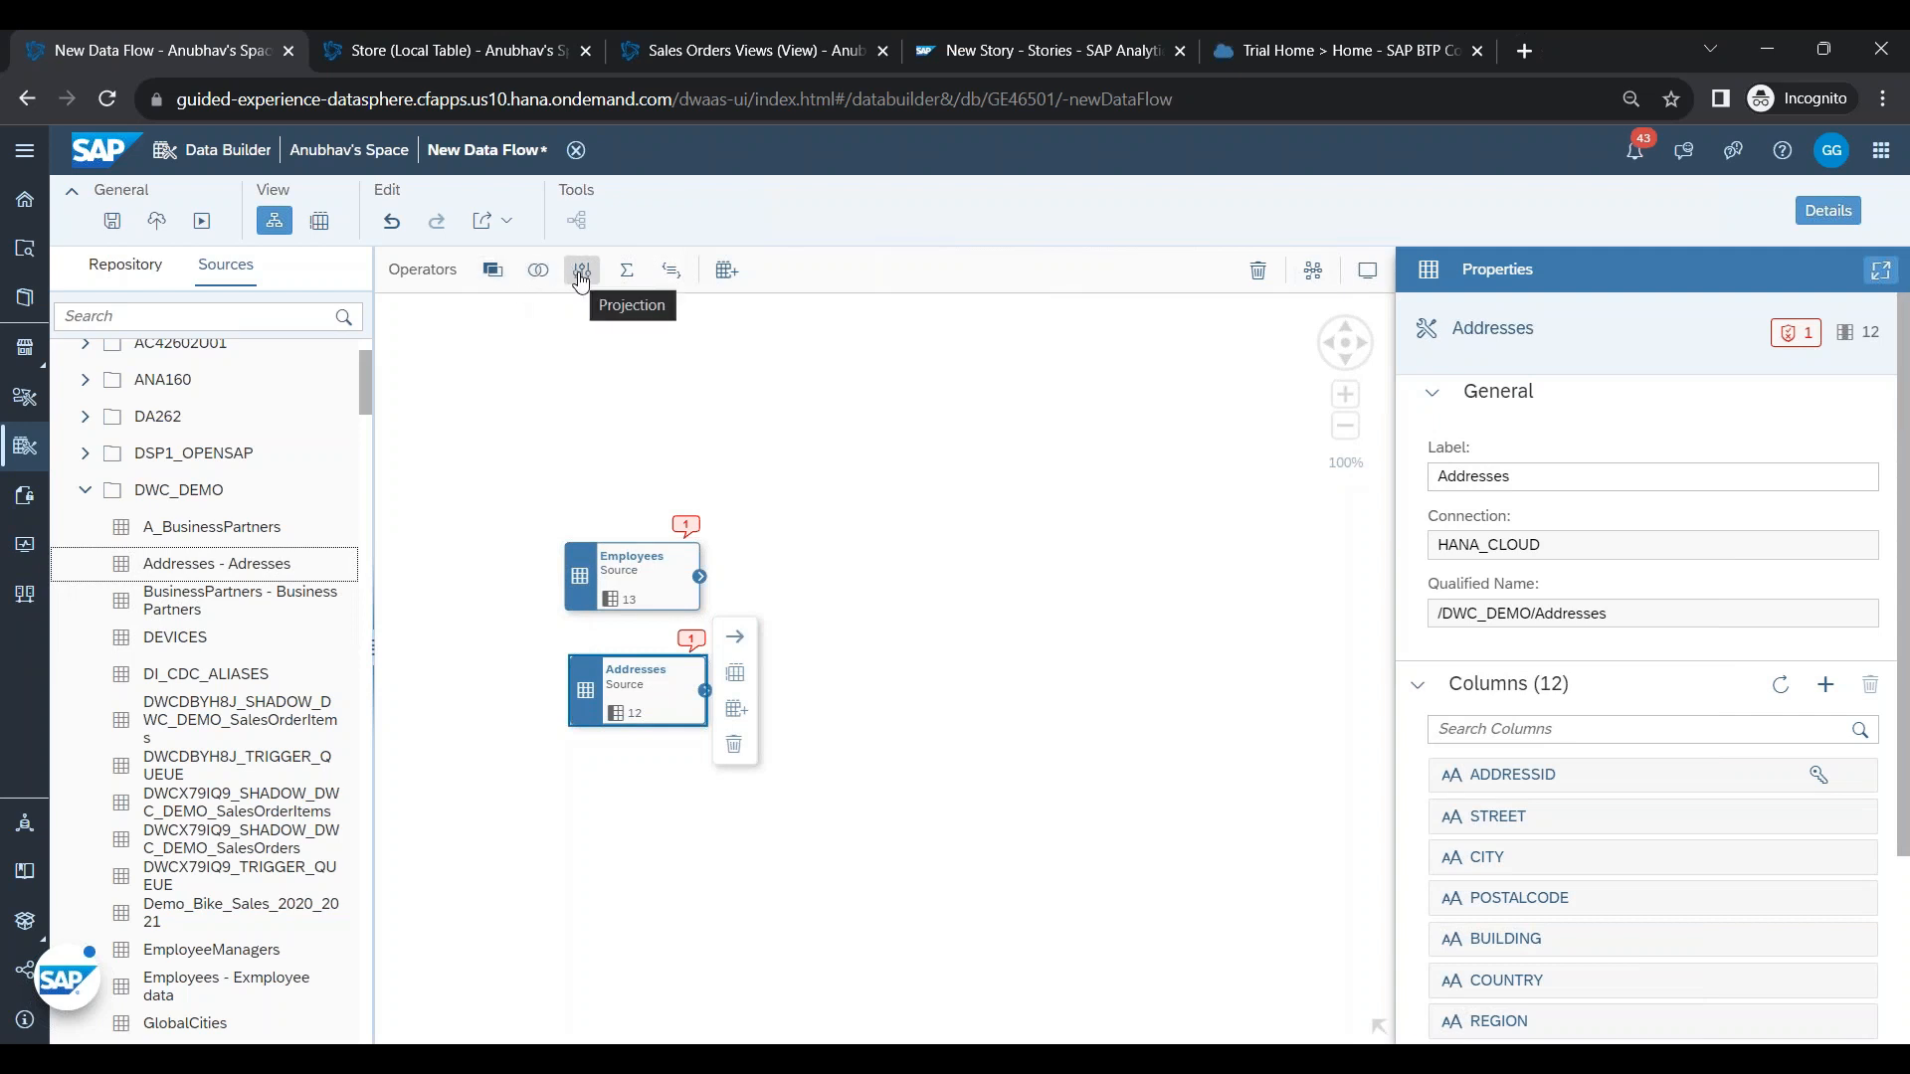
- Add a Union operator beside the sources and connect both Addresses and Employees to it
left_click(626, 273)
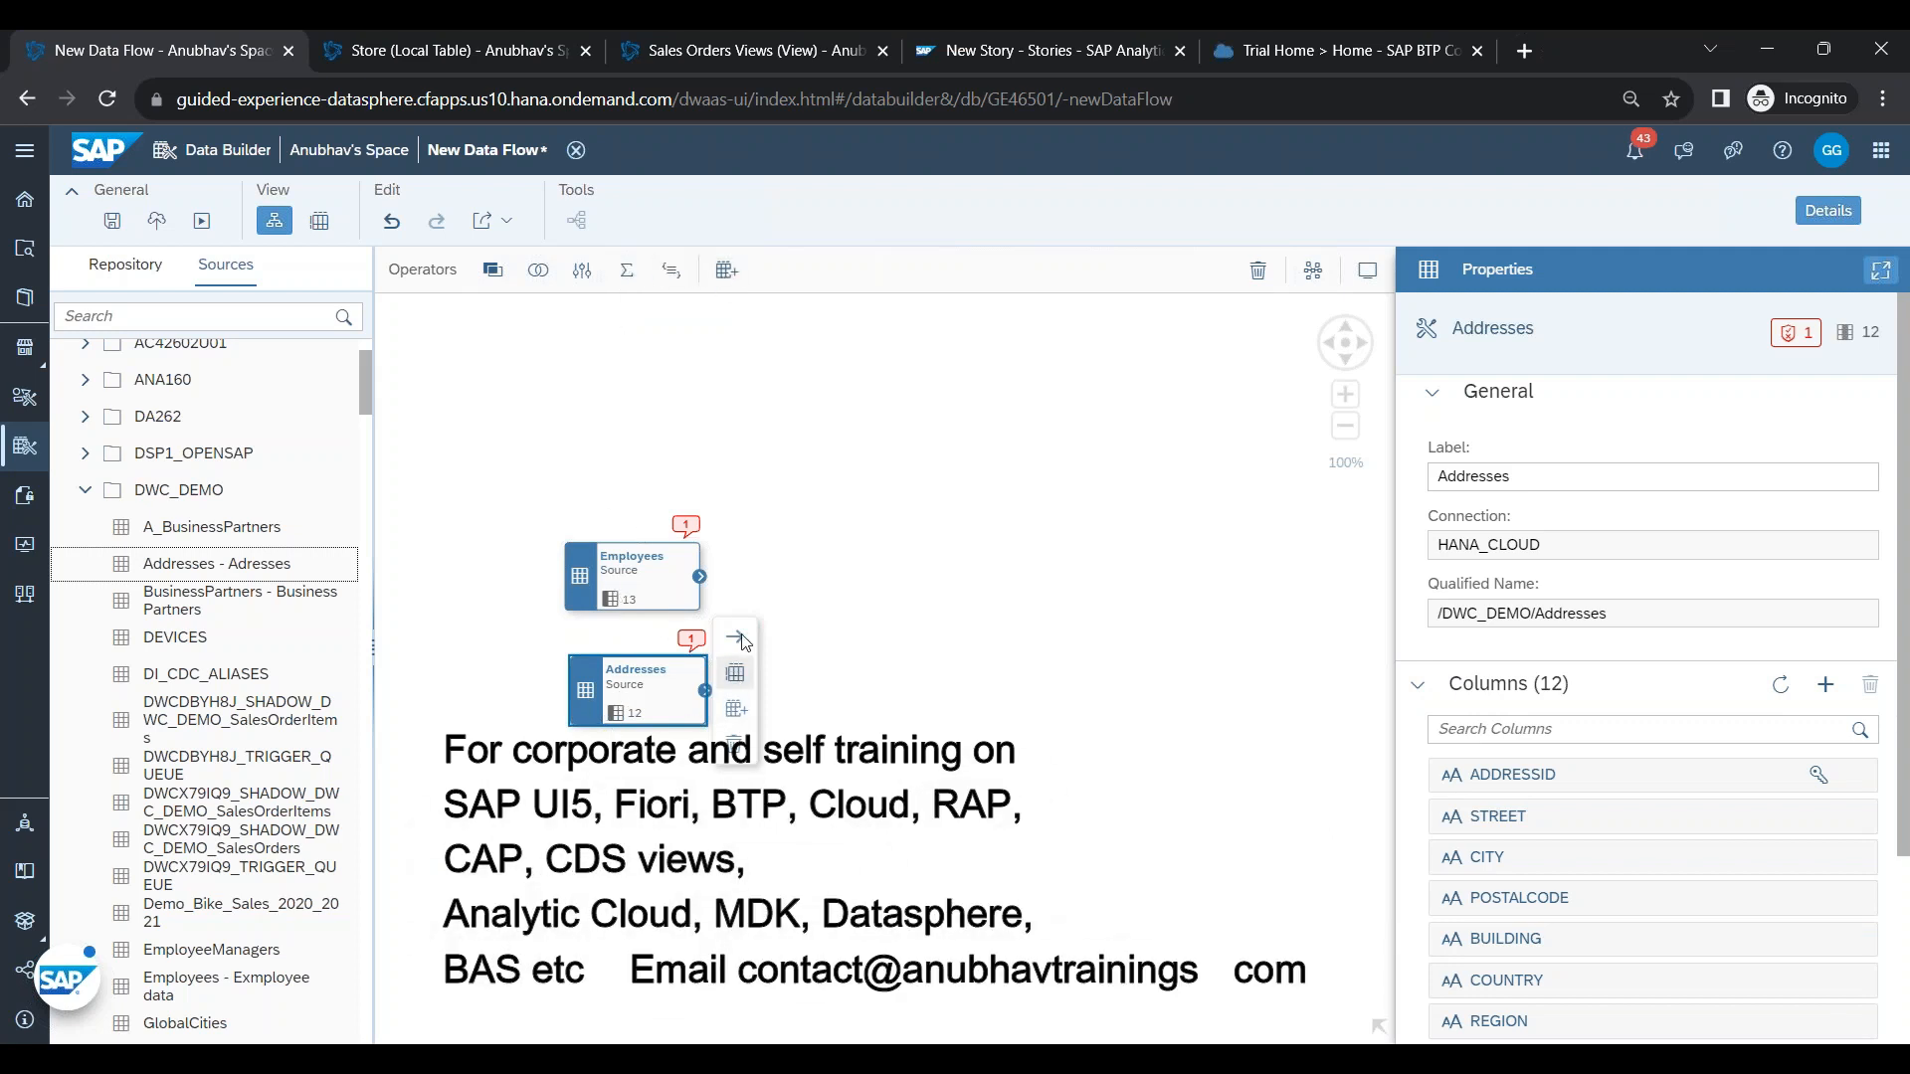
left_click_drag(743, 642, 858, 631)
left_click_drag(706, 691, 780, 634)
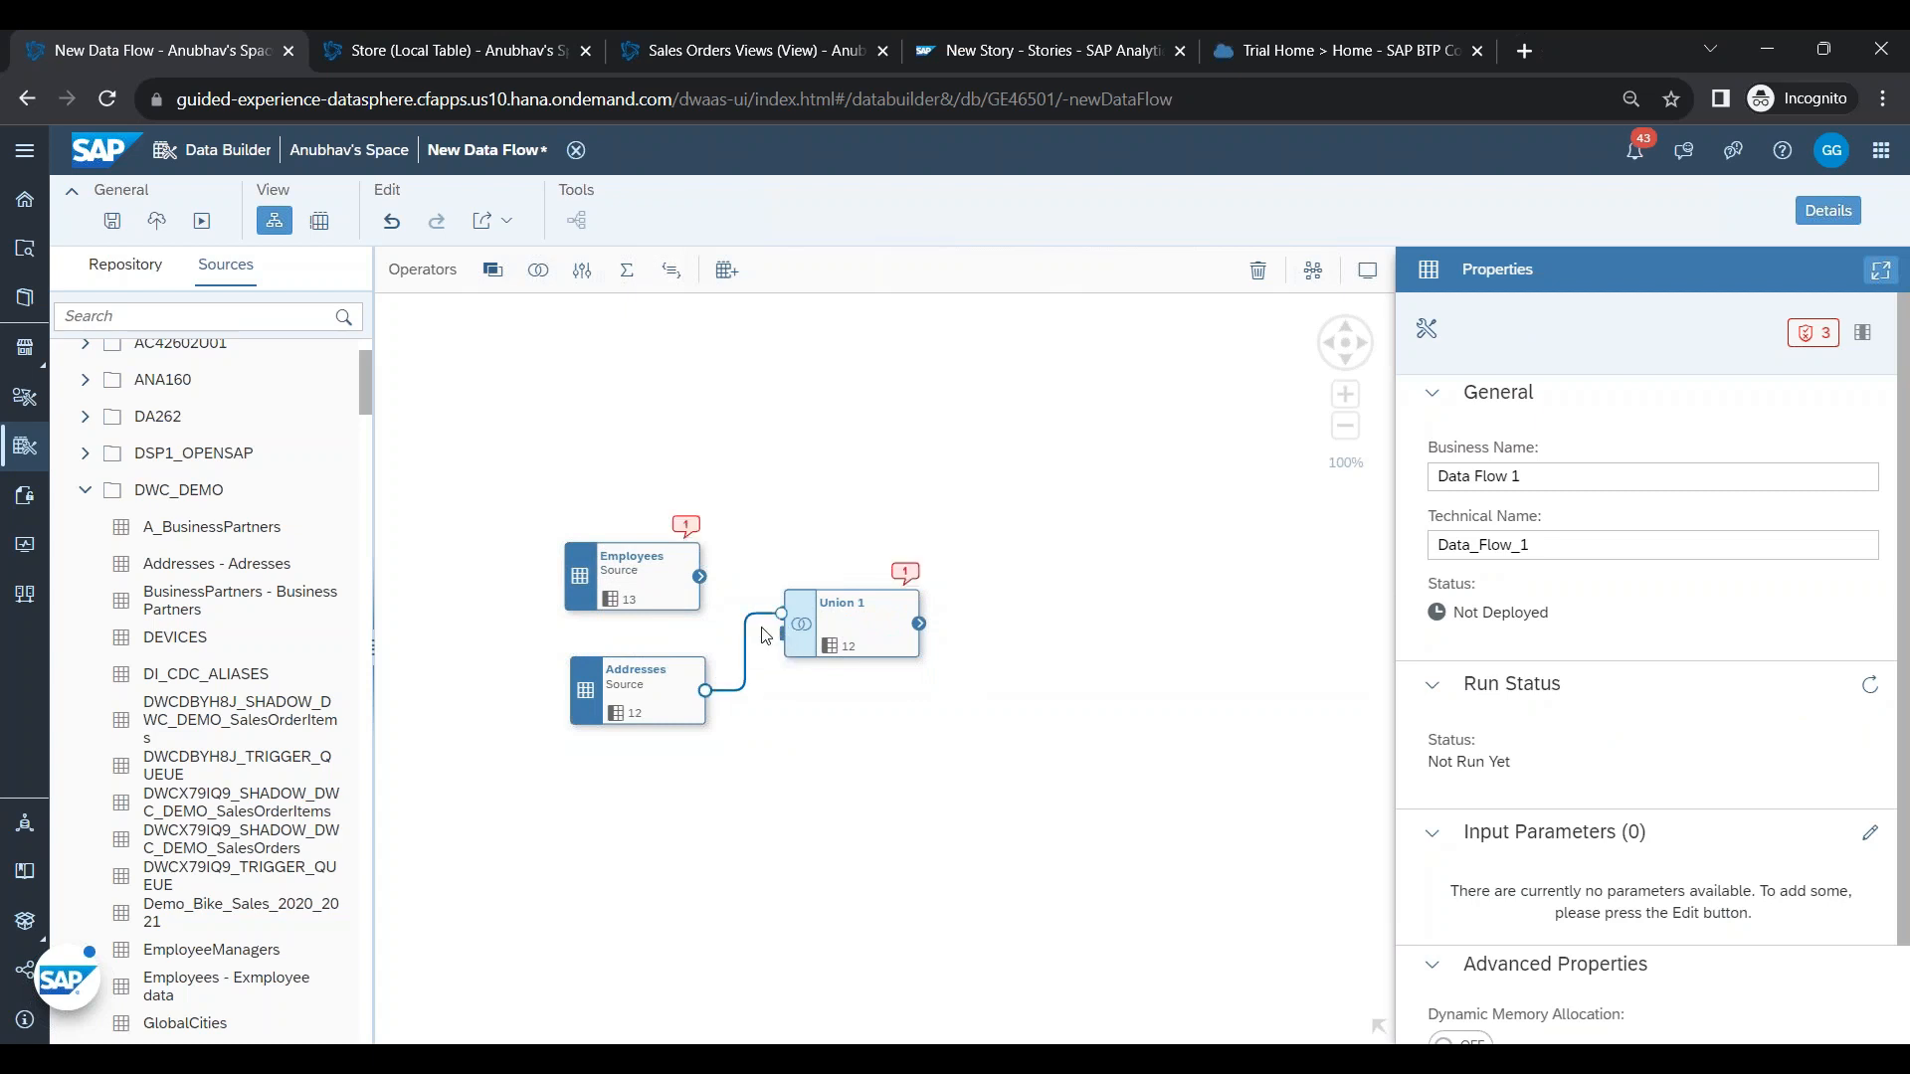
left_click_drag(696, 574, 786, 633)
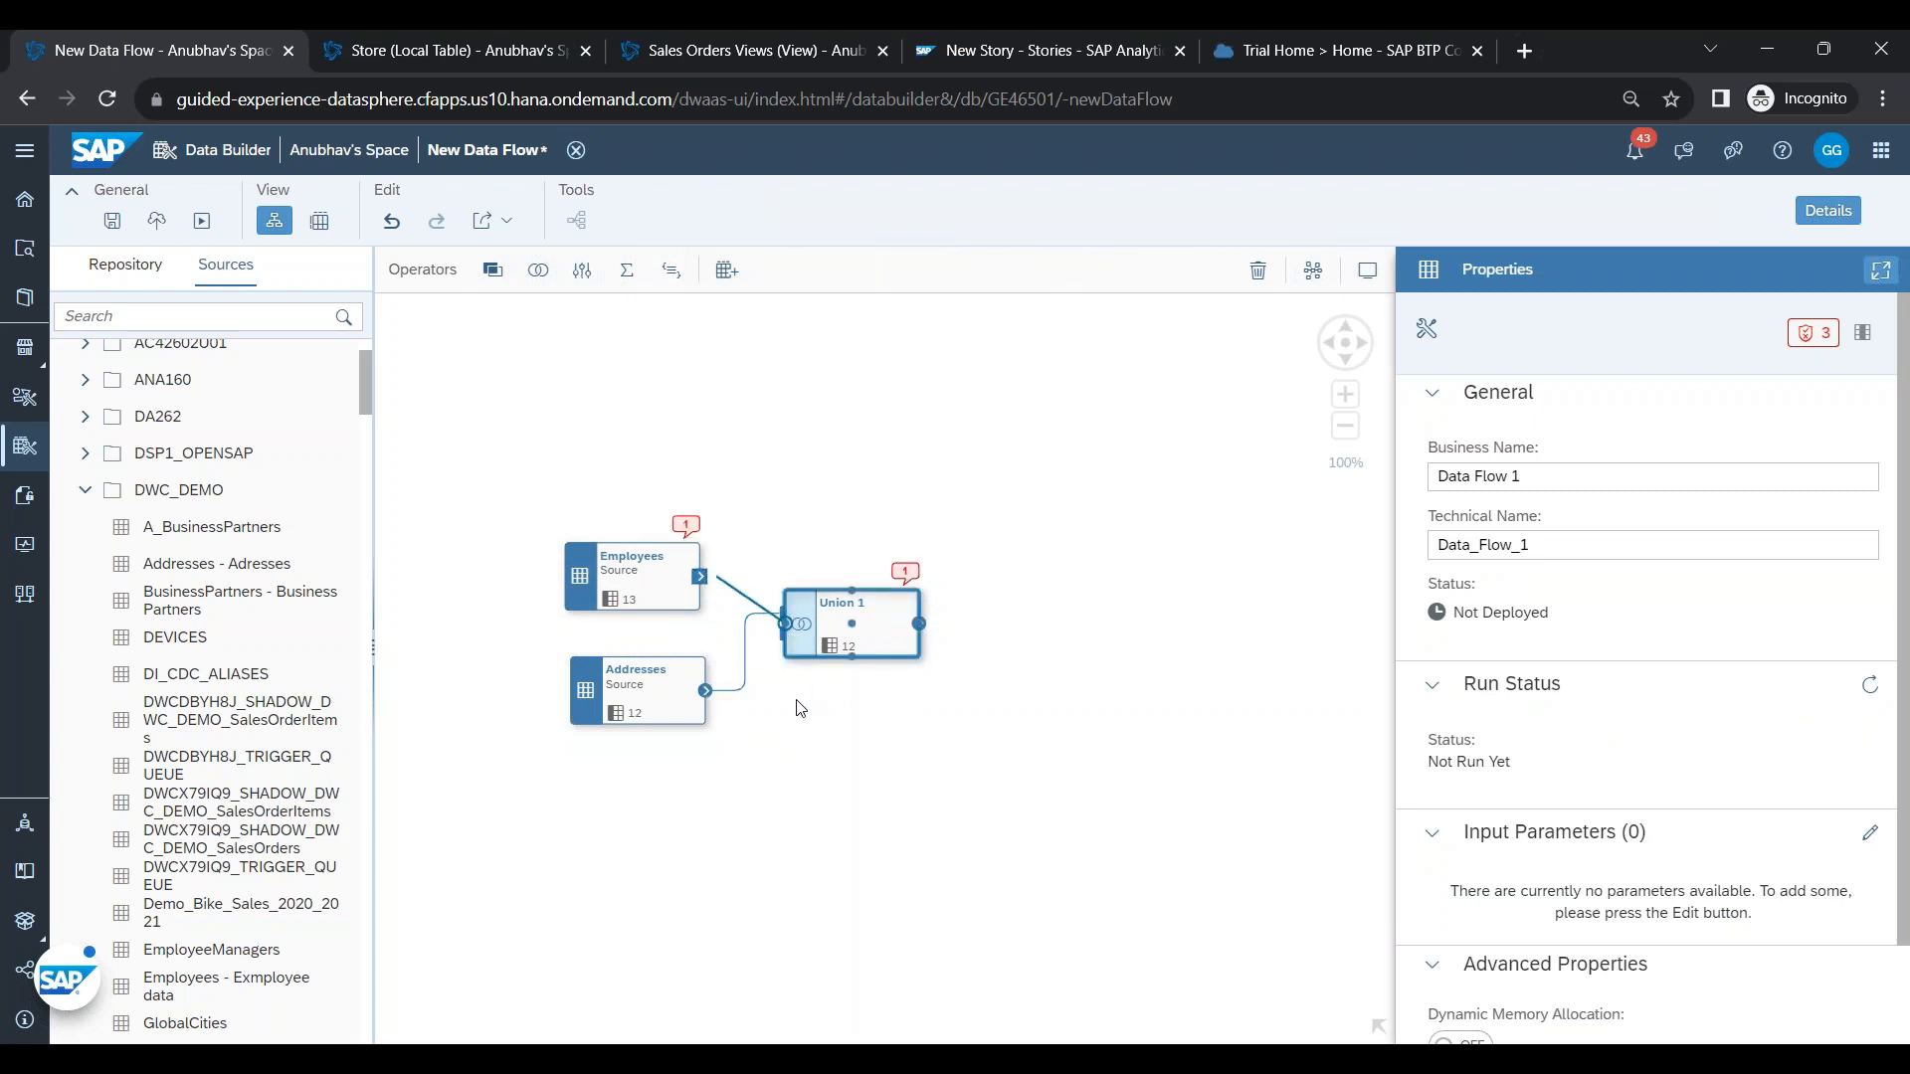
- Examine the Union operator's column mappings and output columns in the enlarged properties view
left_click(876, 637)
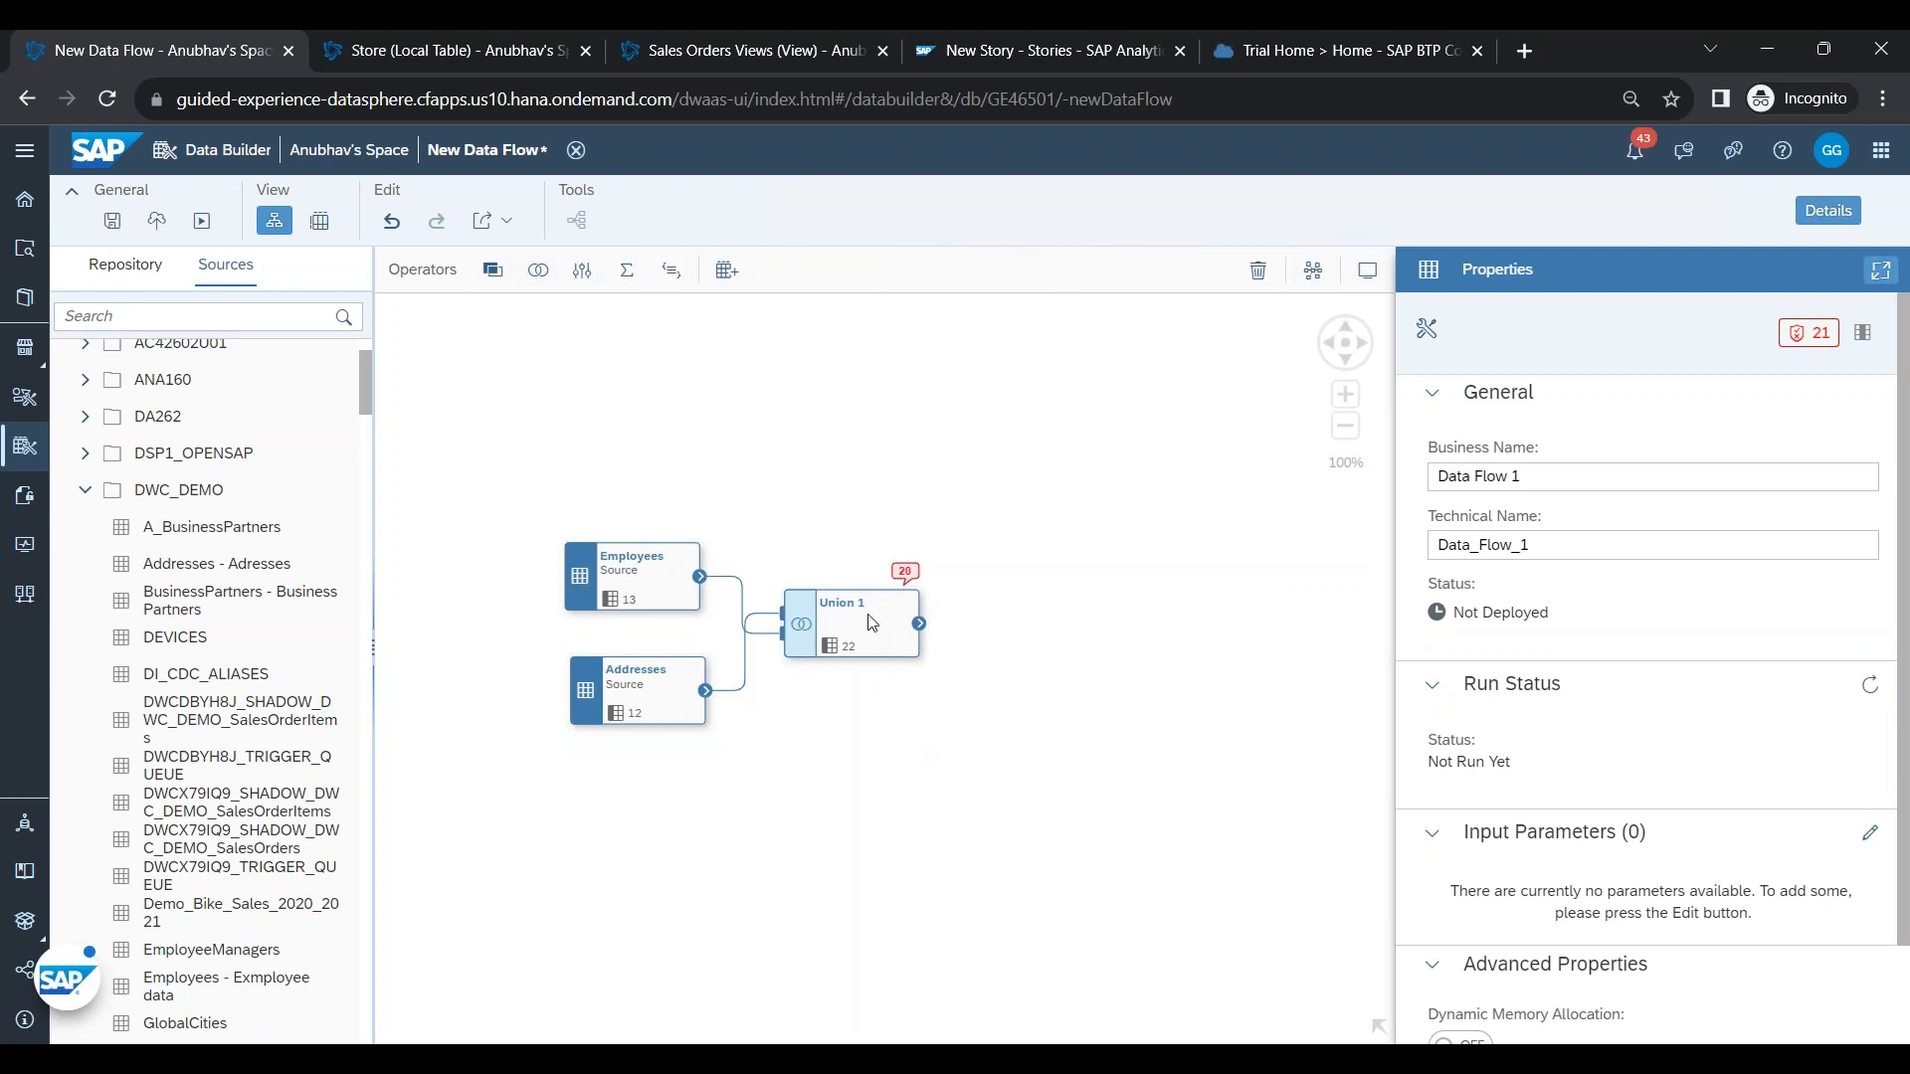
mouse_move(1537, 477)
left_mouse_down()
mouse_move(1470, 475)
mouse_move(1515, 473)
left_mouse_up()
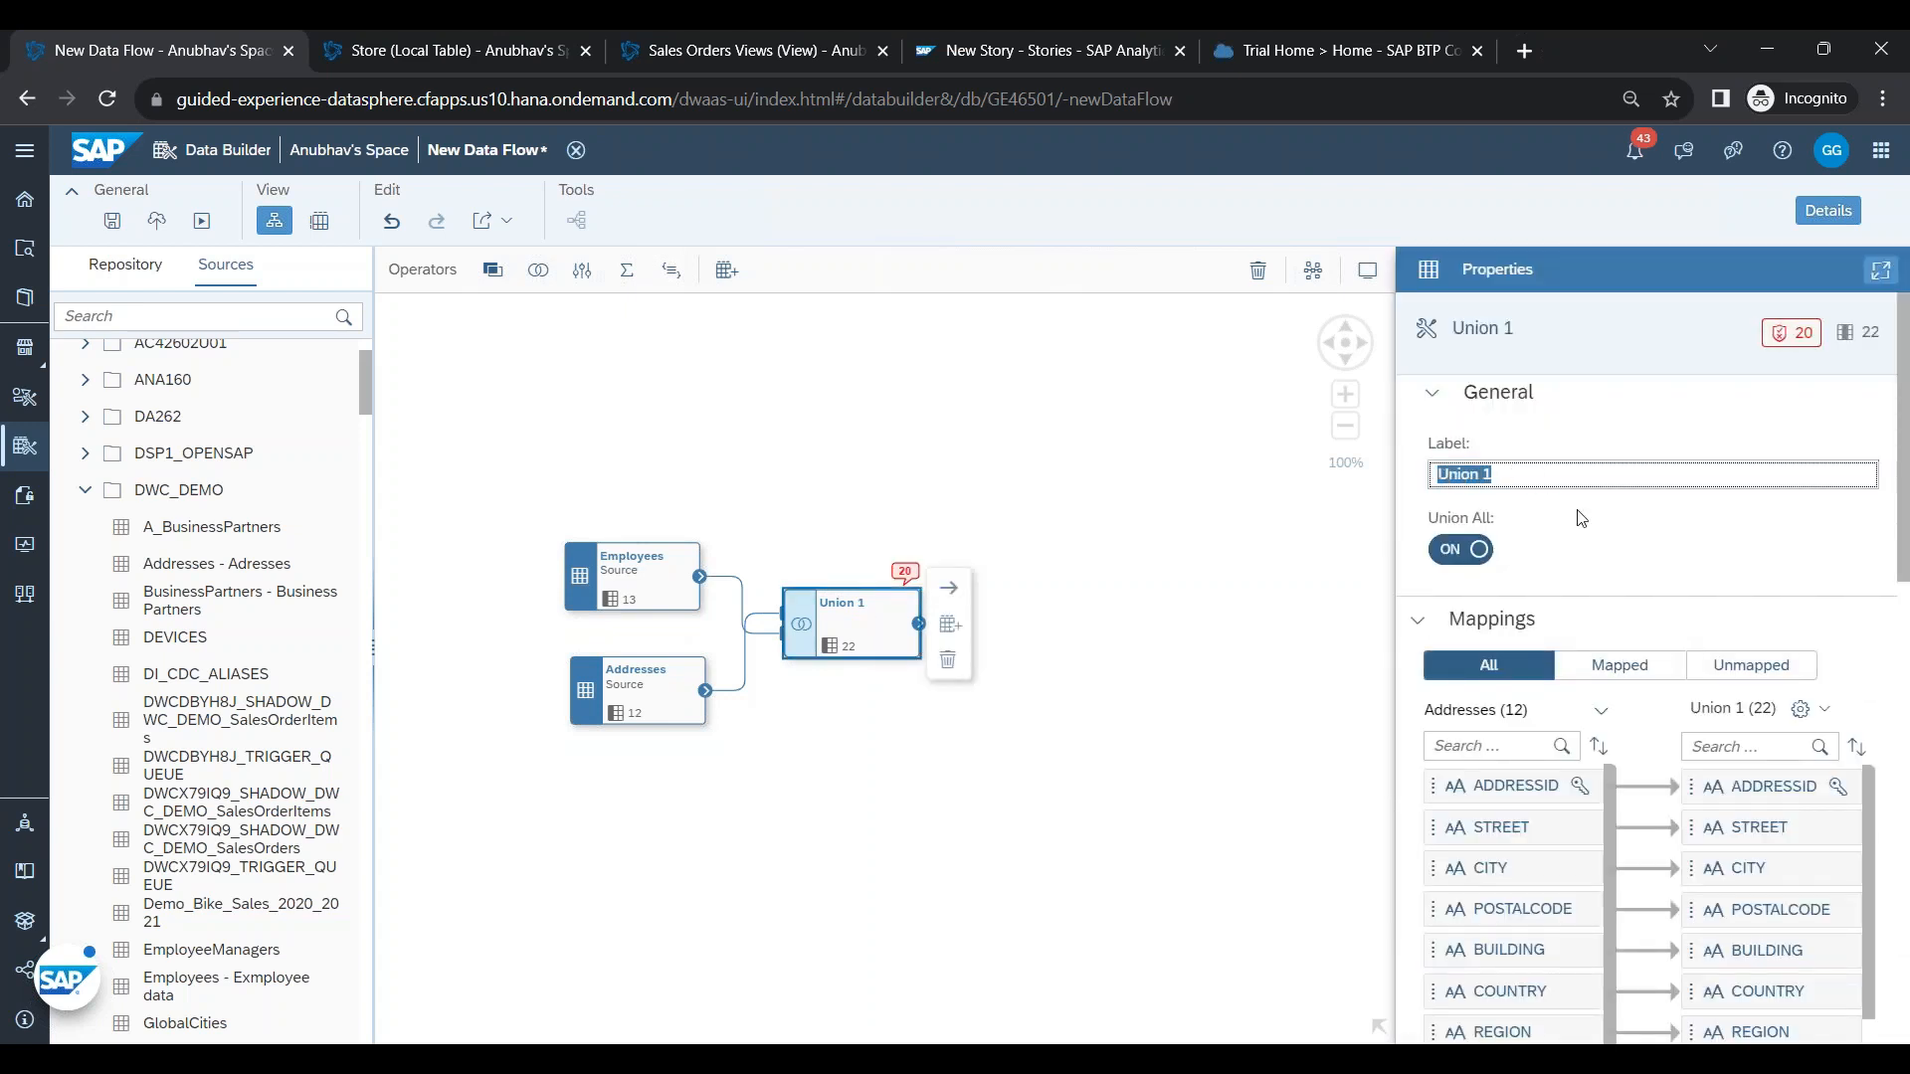
left_click(1880, 272)
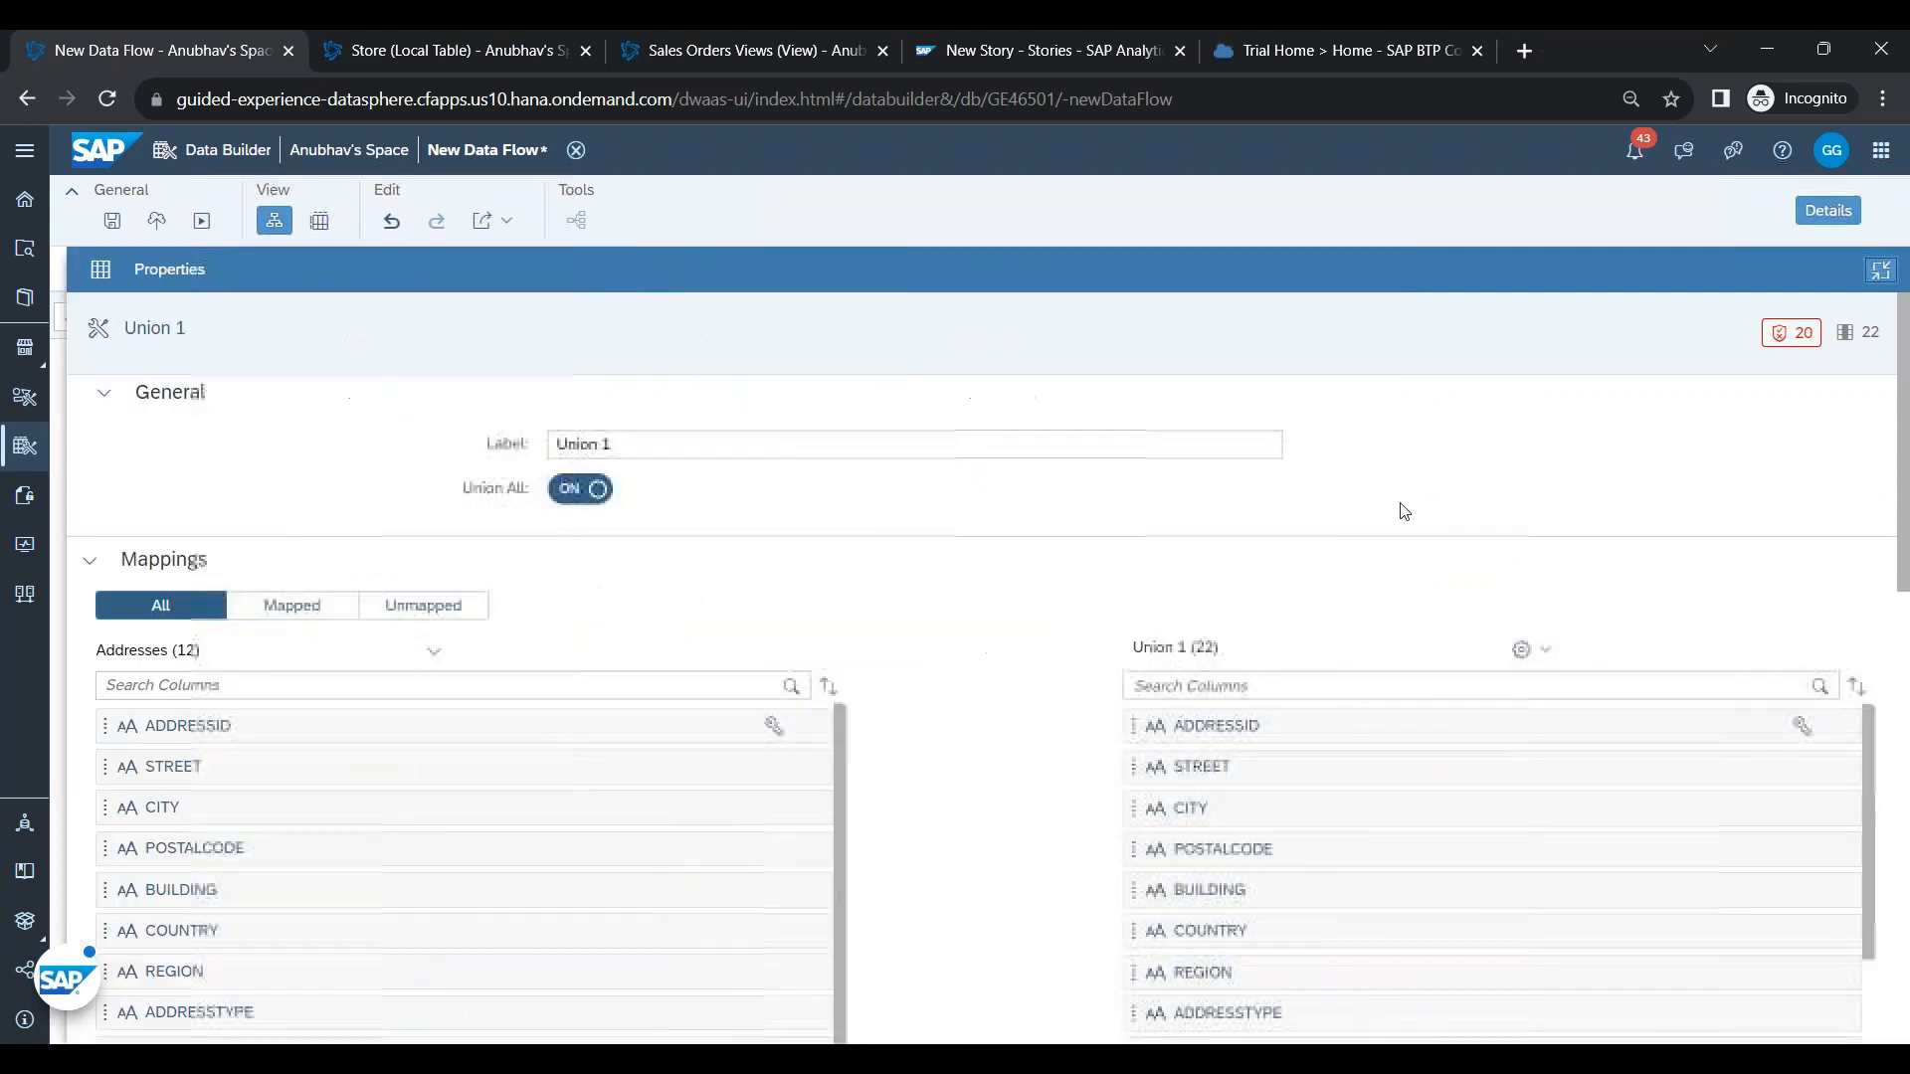
scroll(1088, 602, "down", 5)
scroll(760, 478, "up", 3)
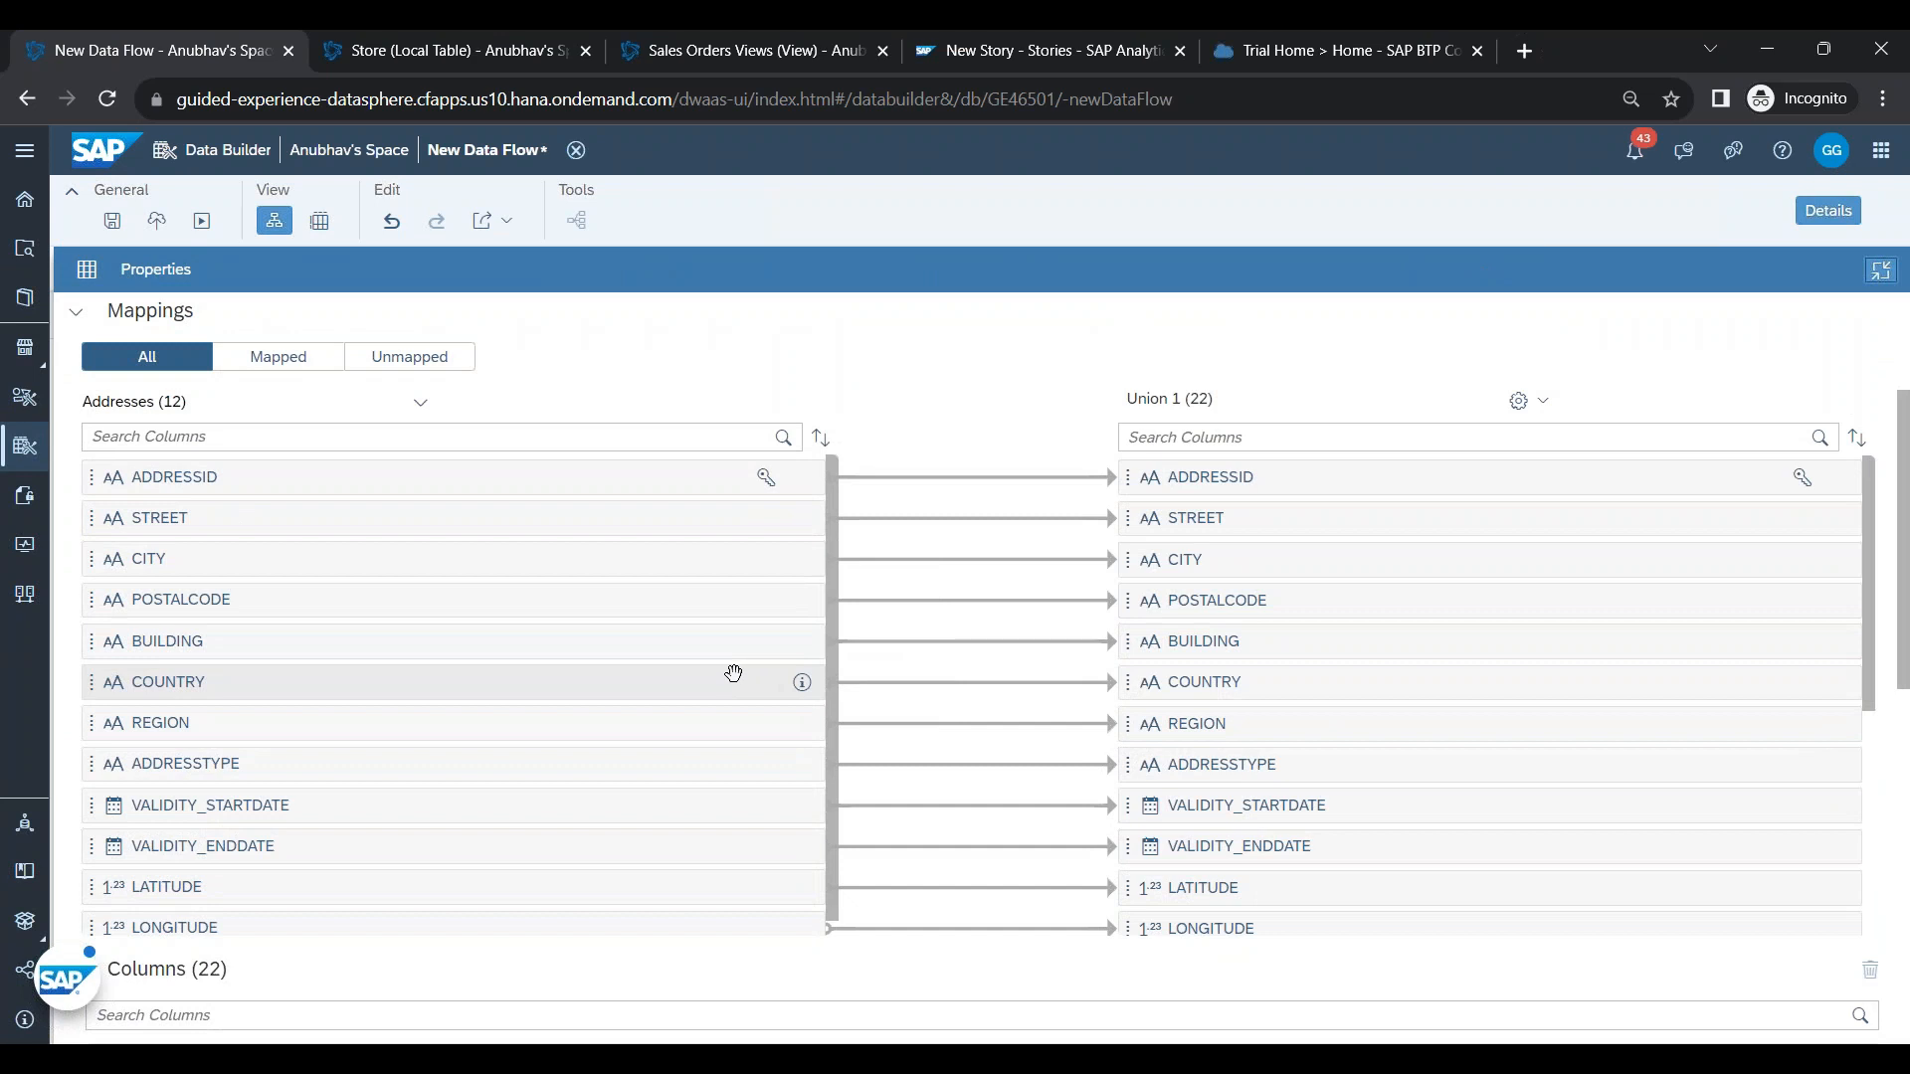
scroll(736, 666, "up", 3)
scroll(737, 661, "down", 8)
scroll(740, 659, "down", 4)
scroll(759, 631, "up", 9)
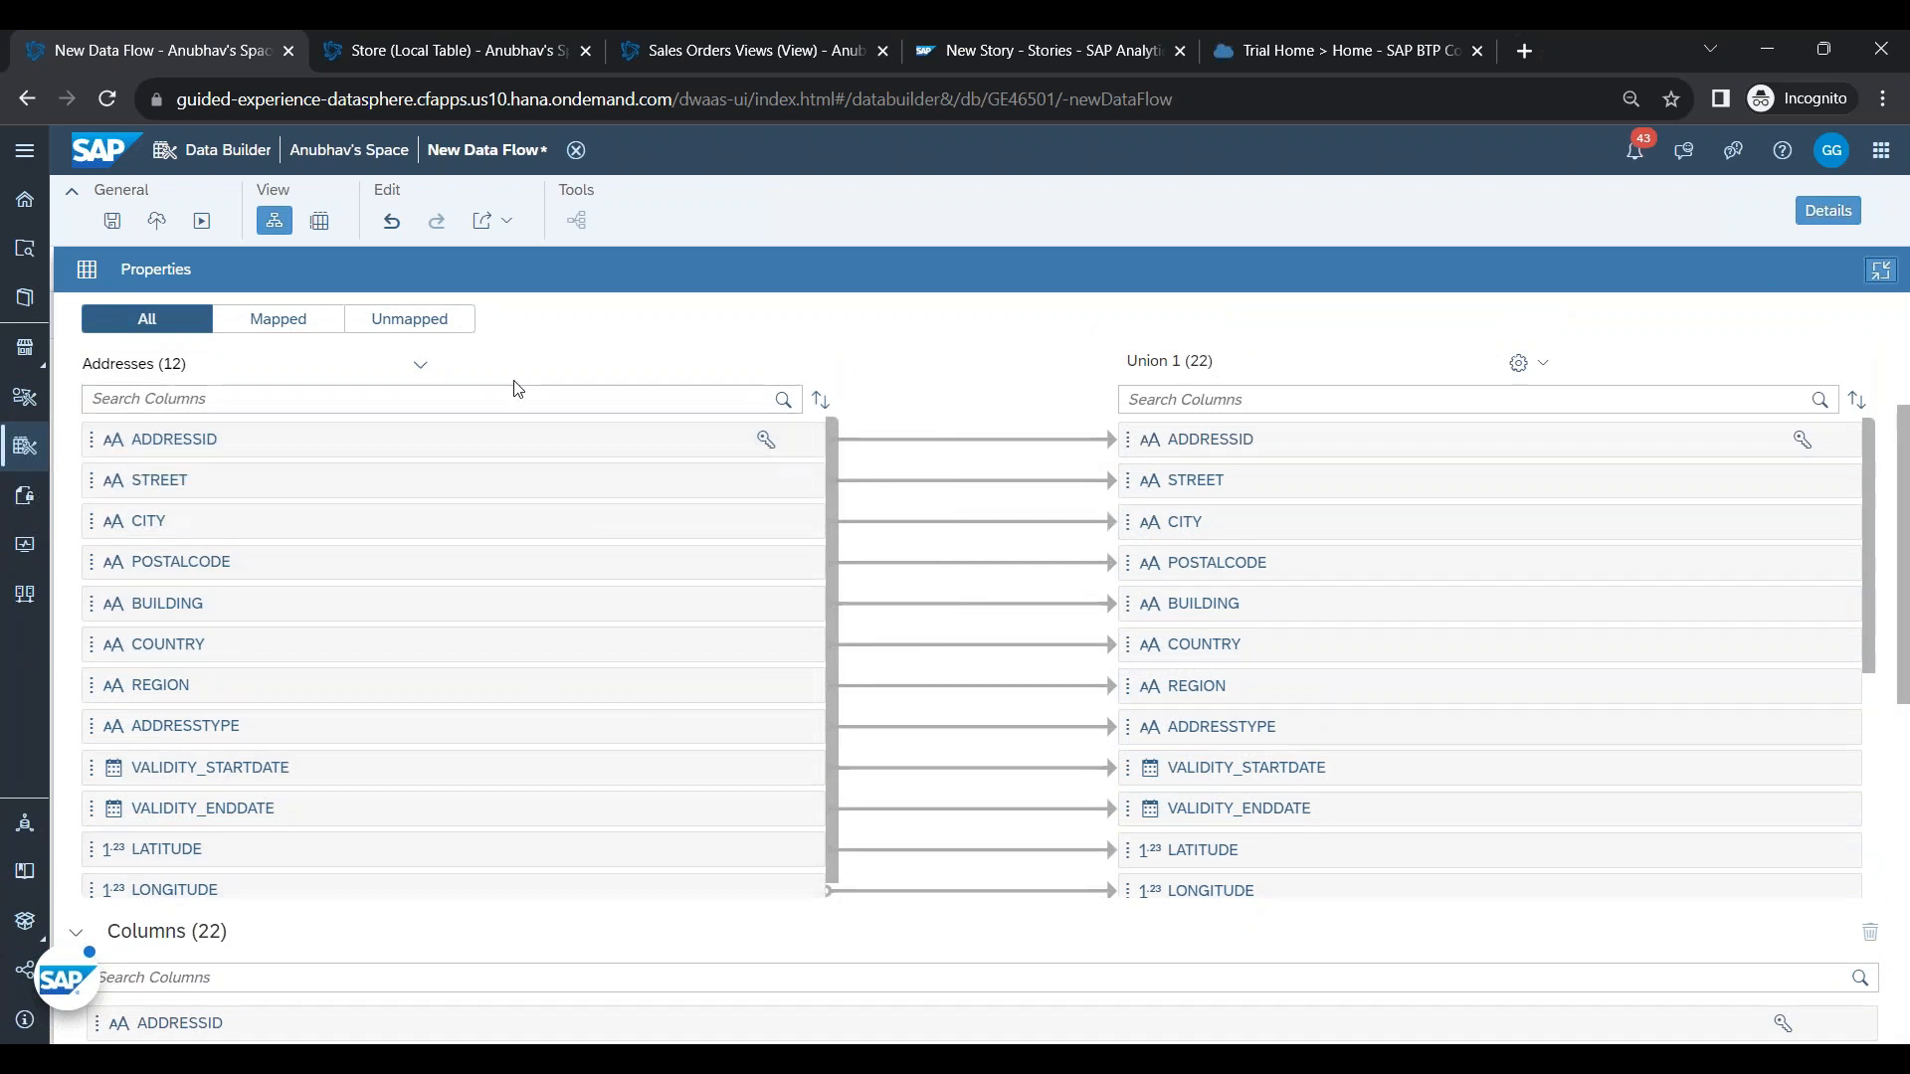
left_click(1880, 273)
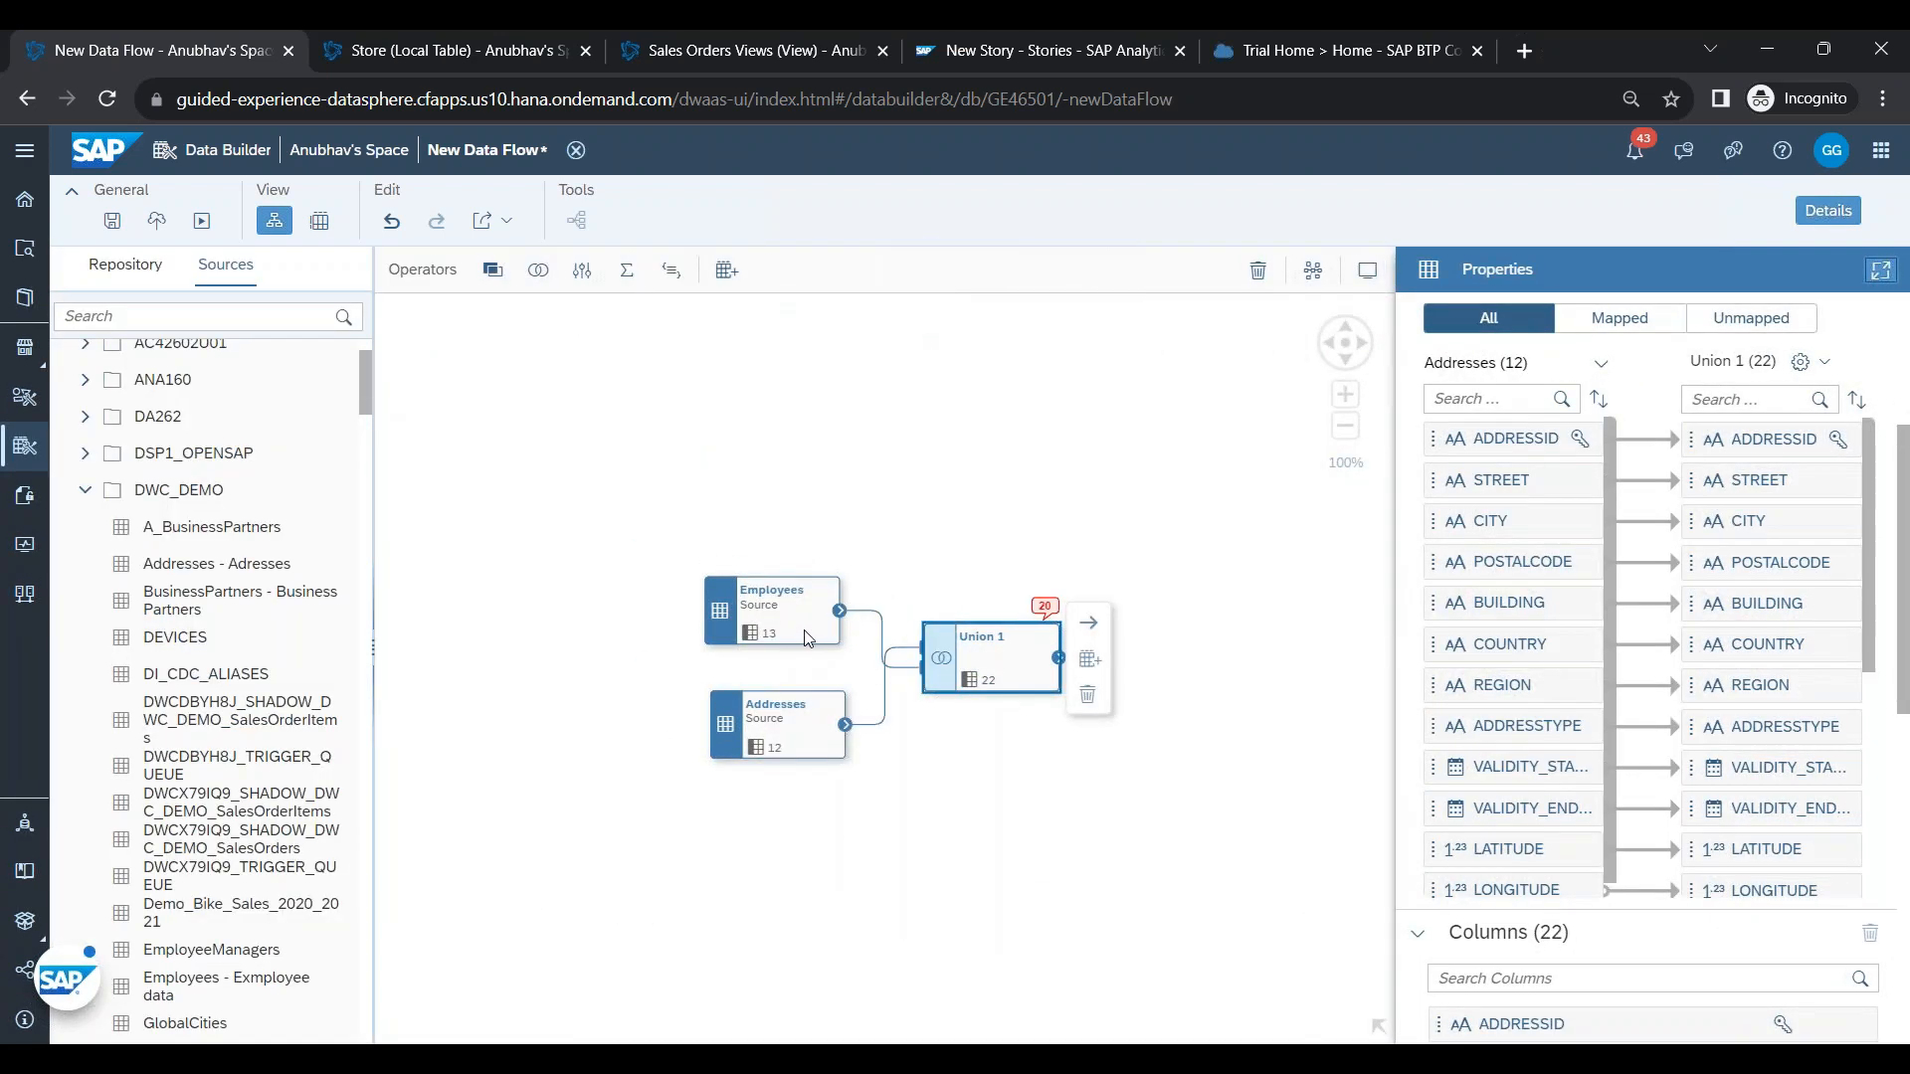
- Compare the columns of the Employees and Addresses sources with the Union operator's mappings
left_click(808, 638)
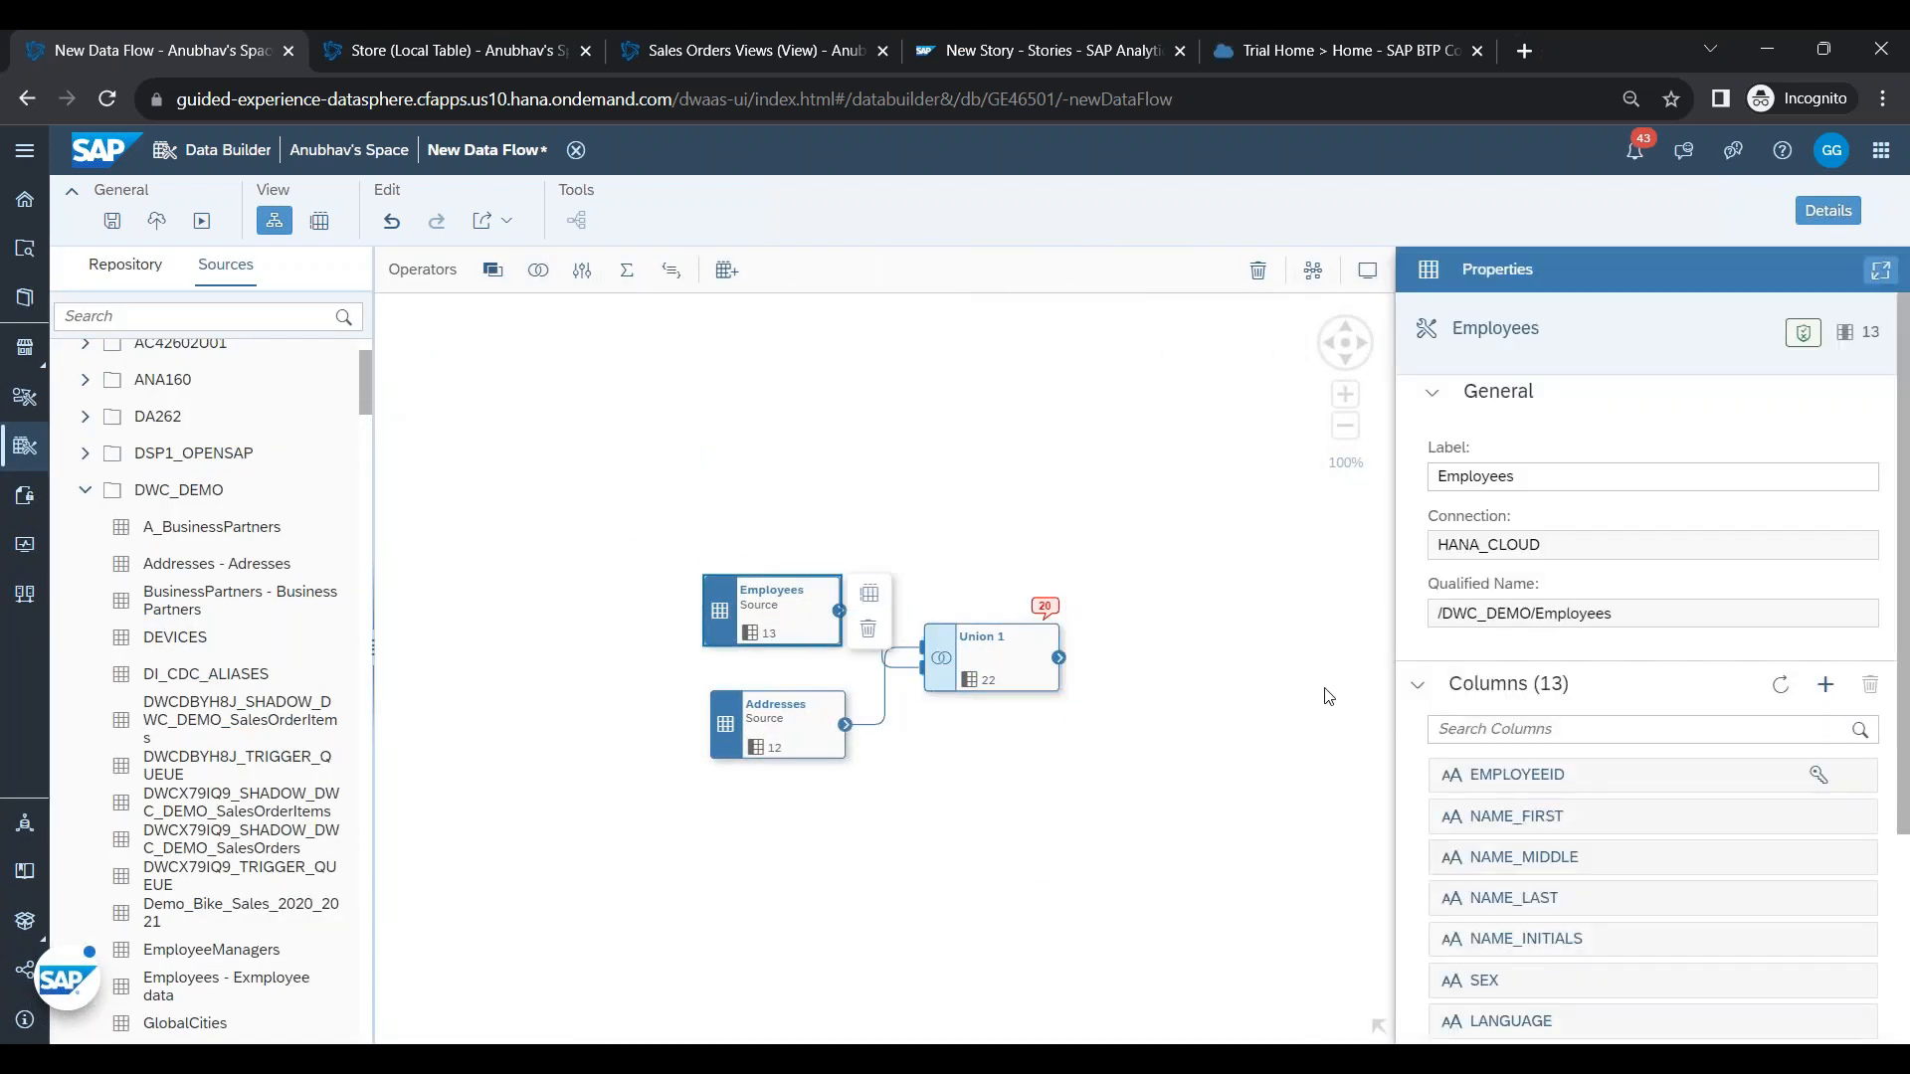
scroll(1592, 816, "down", 3)
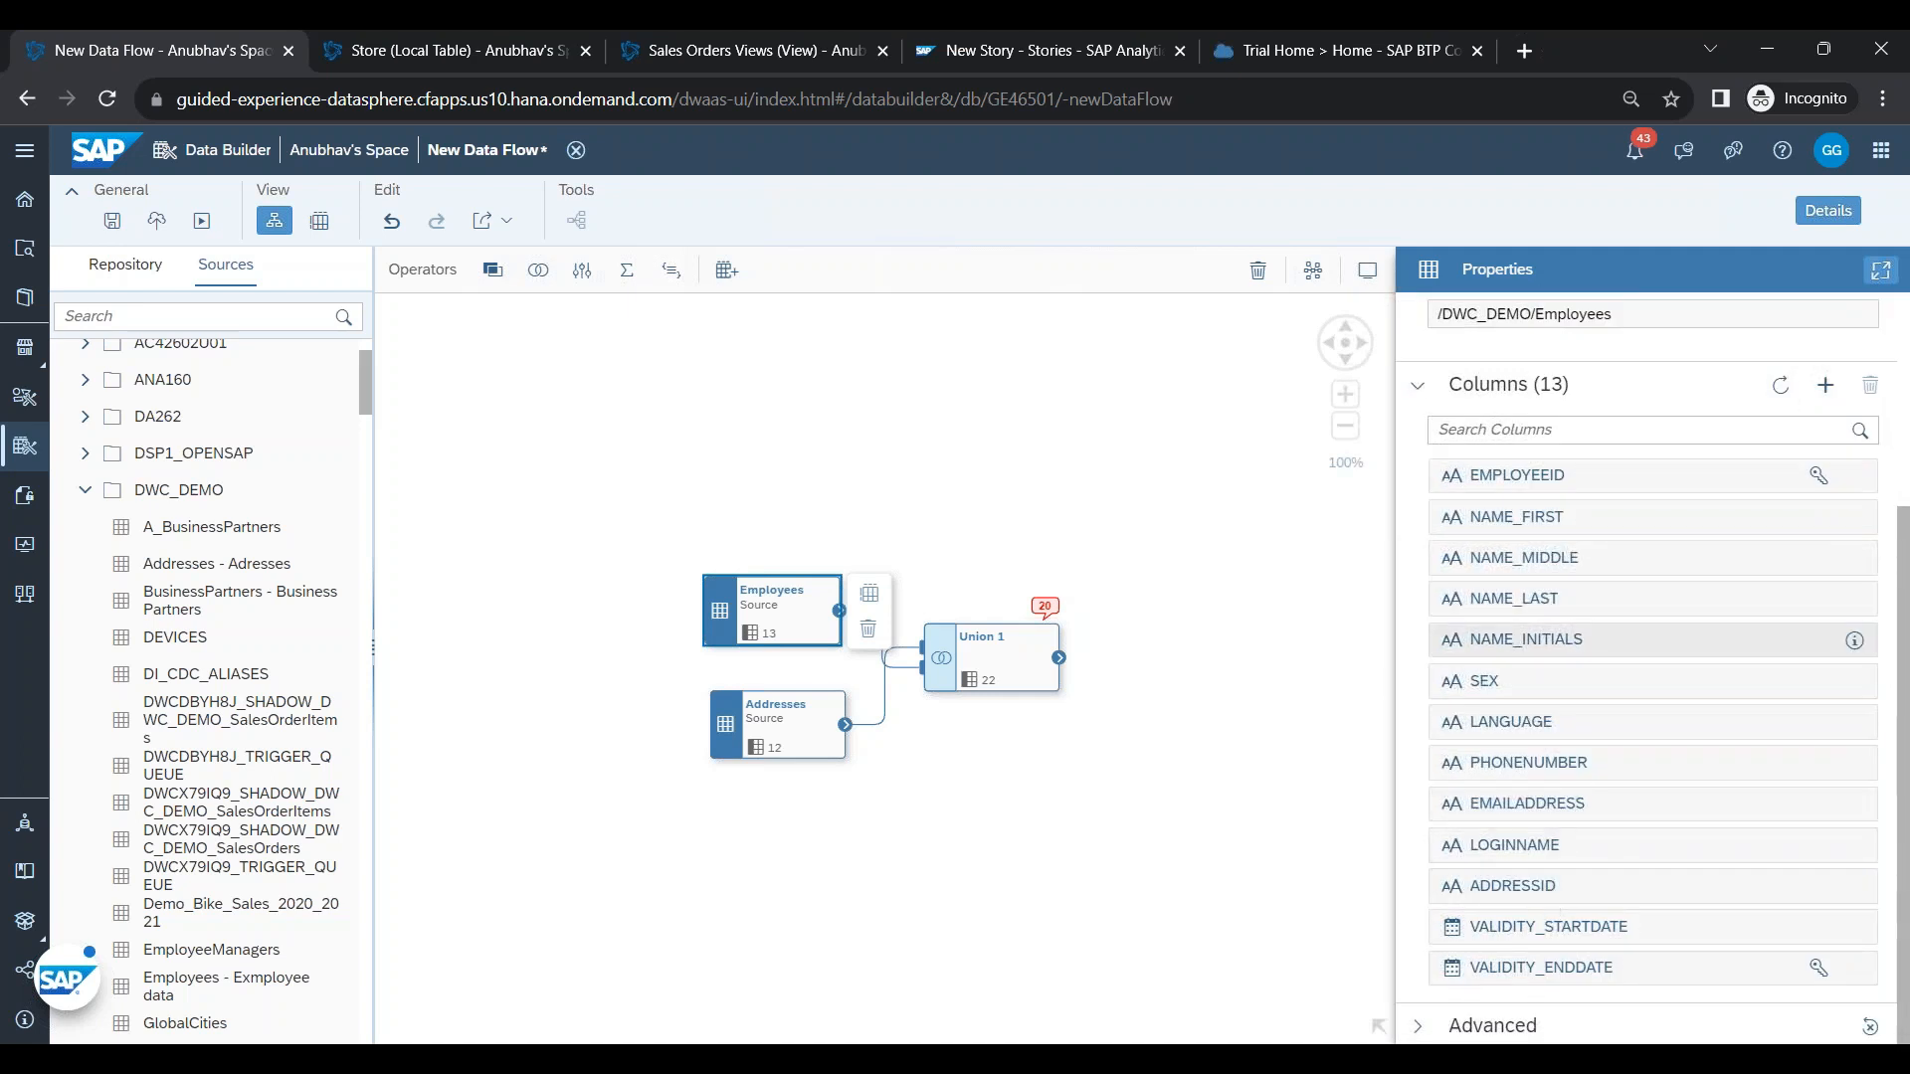
left_click(772, 713)
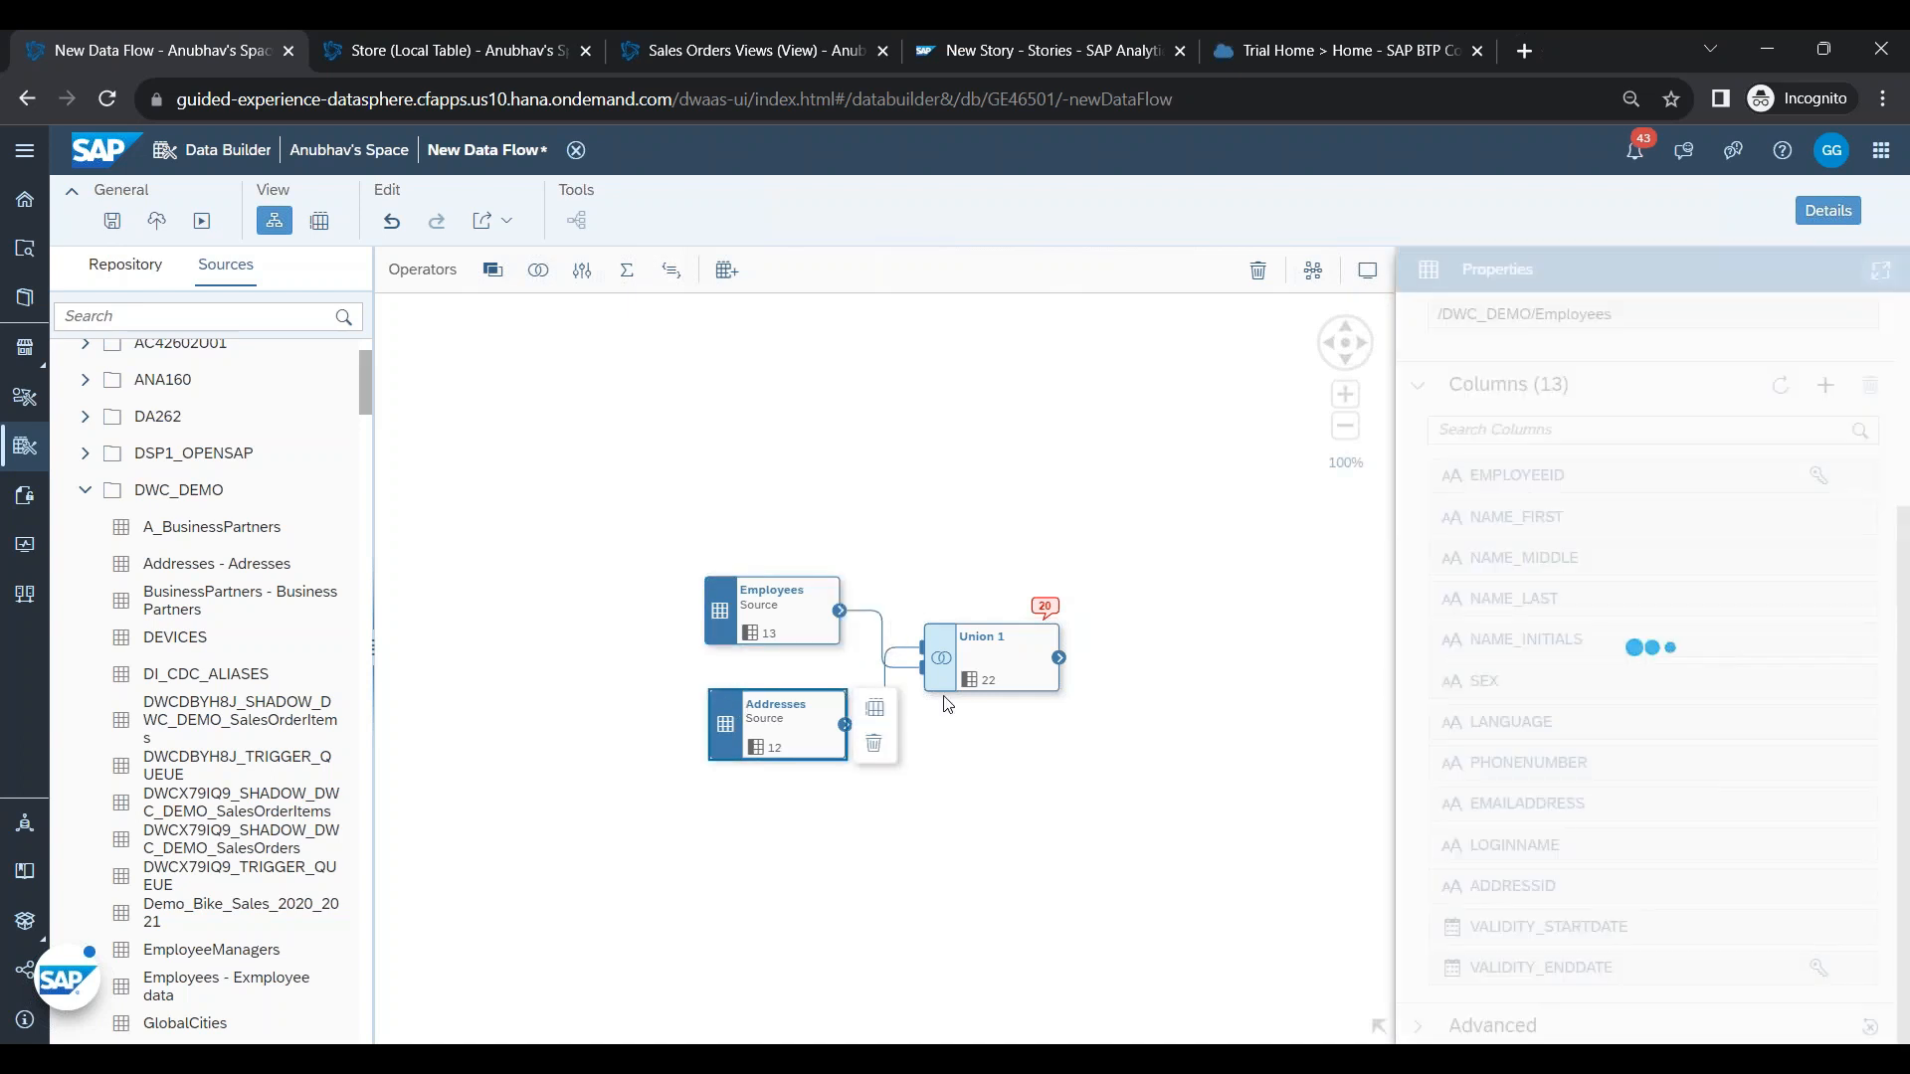
left_click(960, 676)
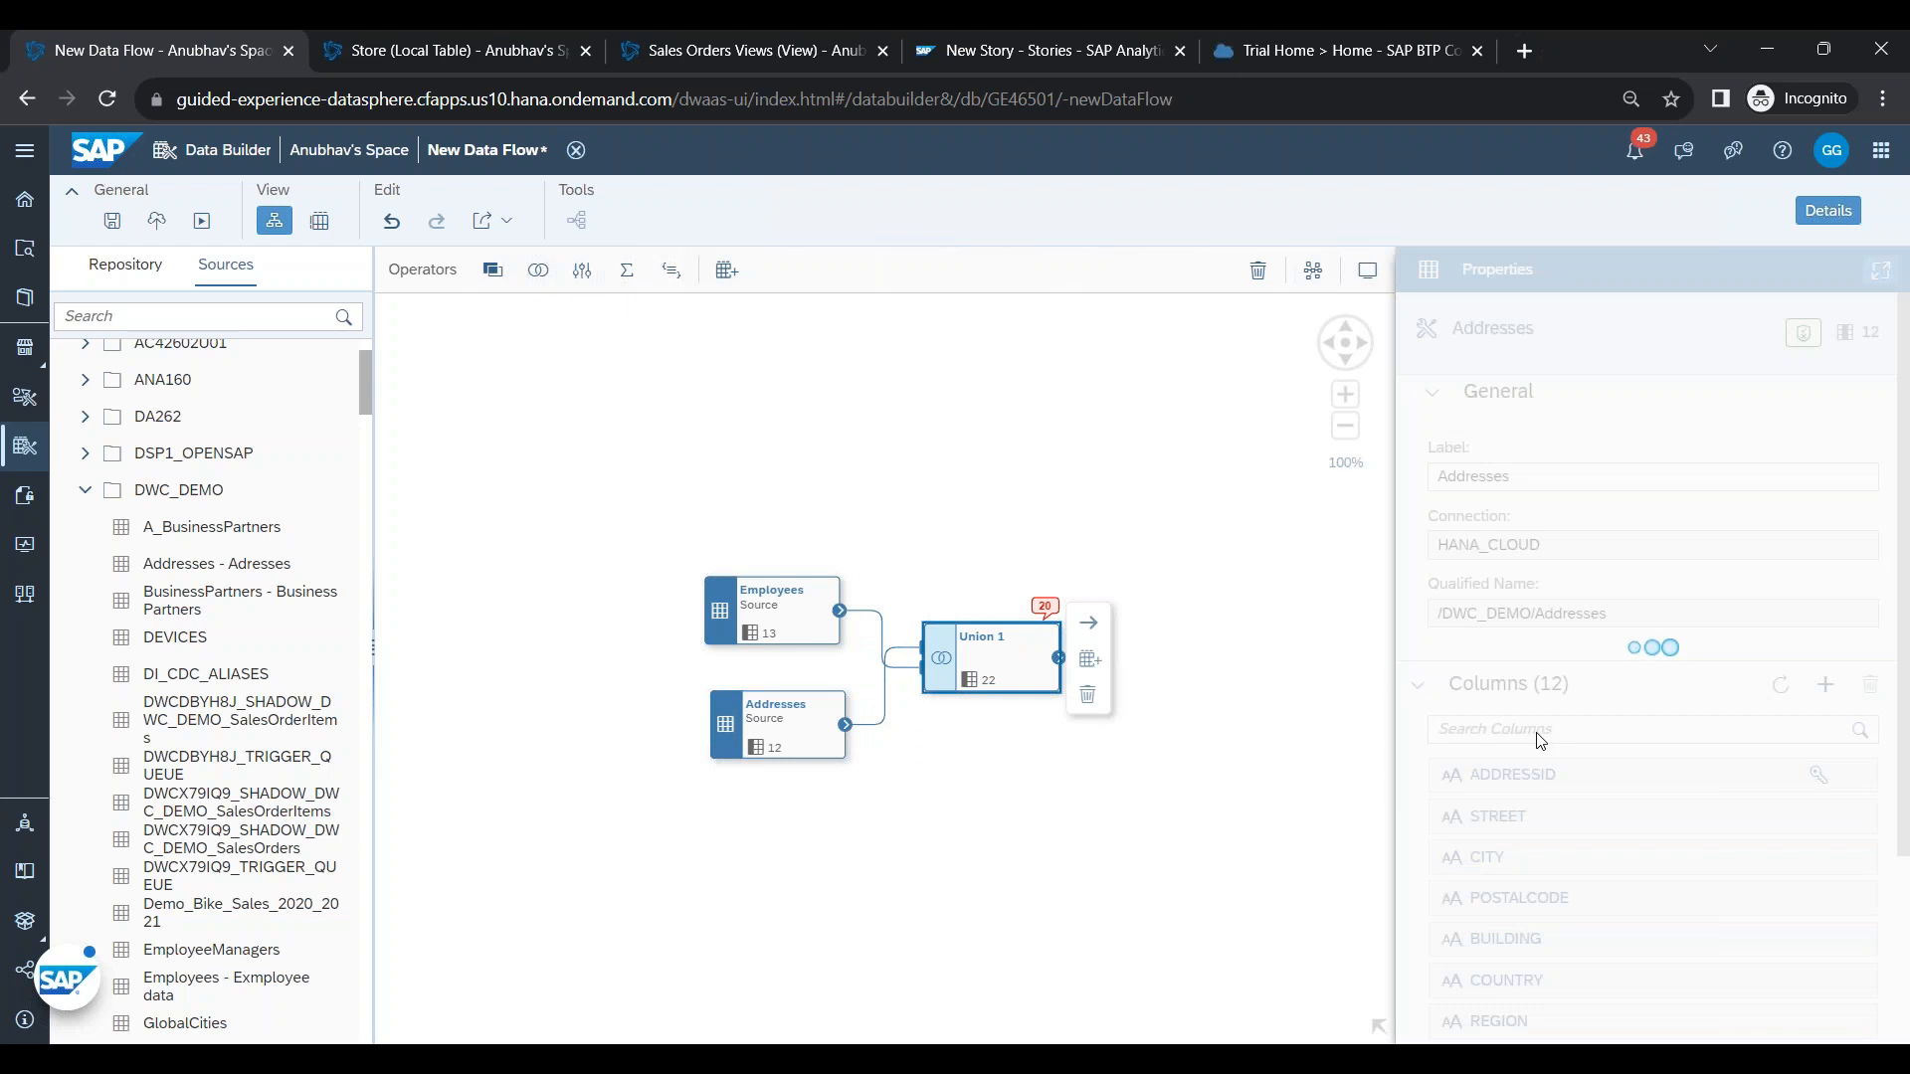
scroll(1651, 775, "down", 8)
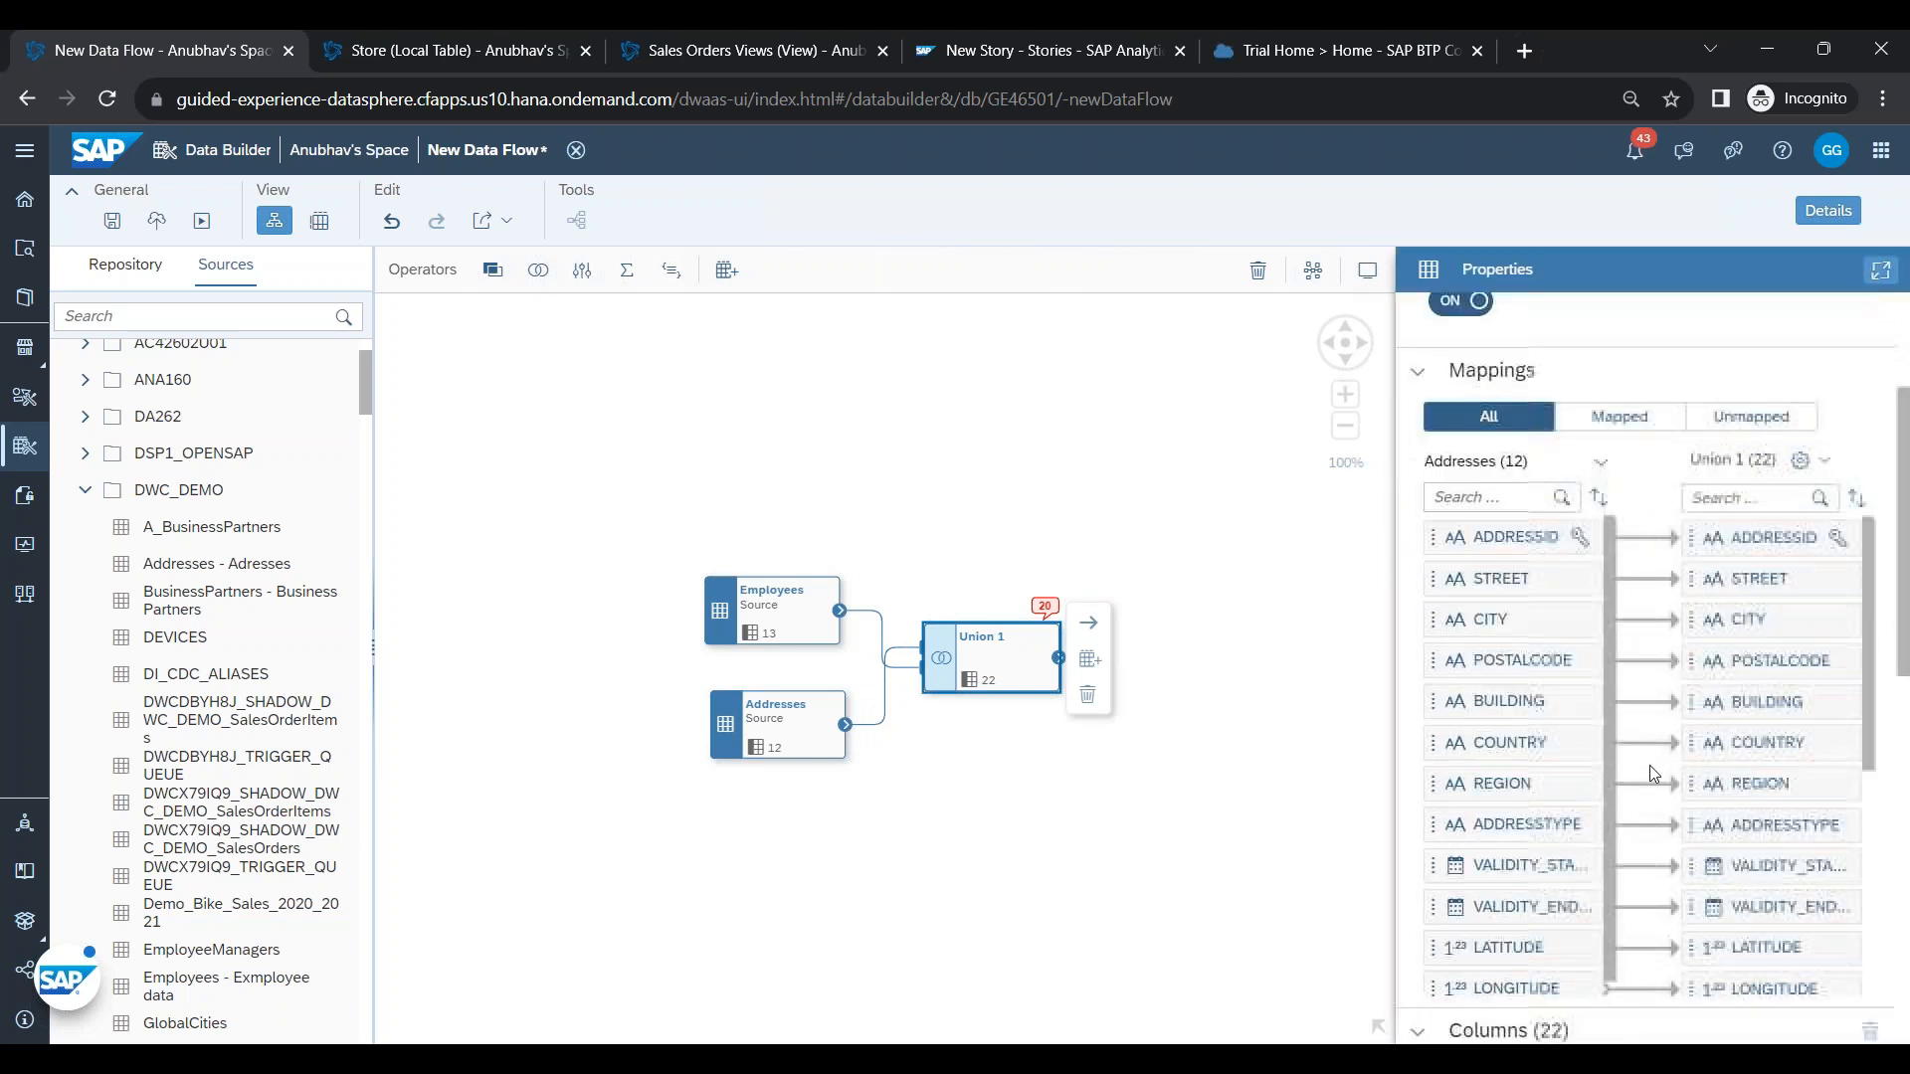
scroll(1621, 587, "up", 3)
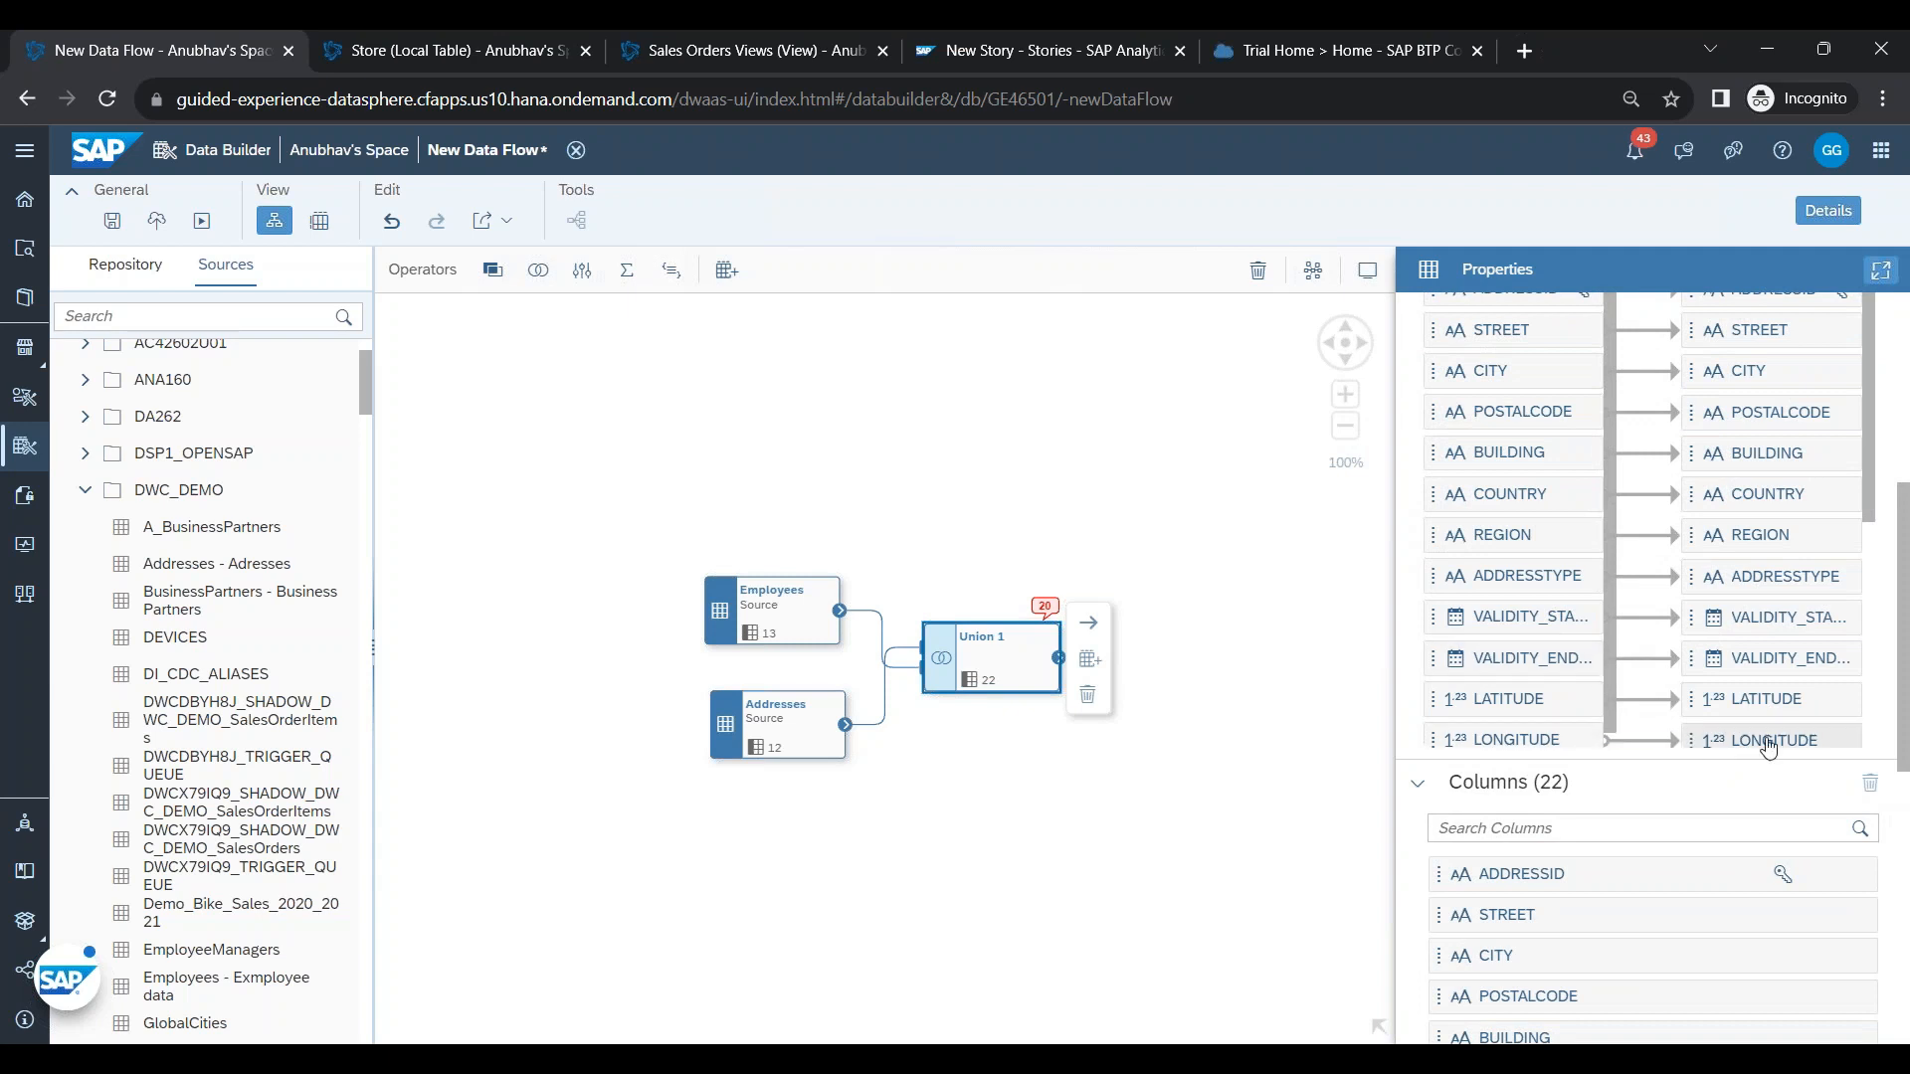
scroll(1681, 741, "up", 3)
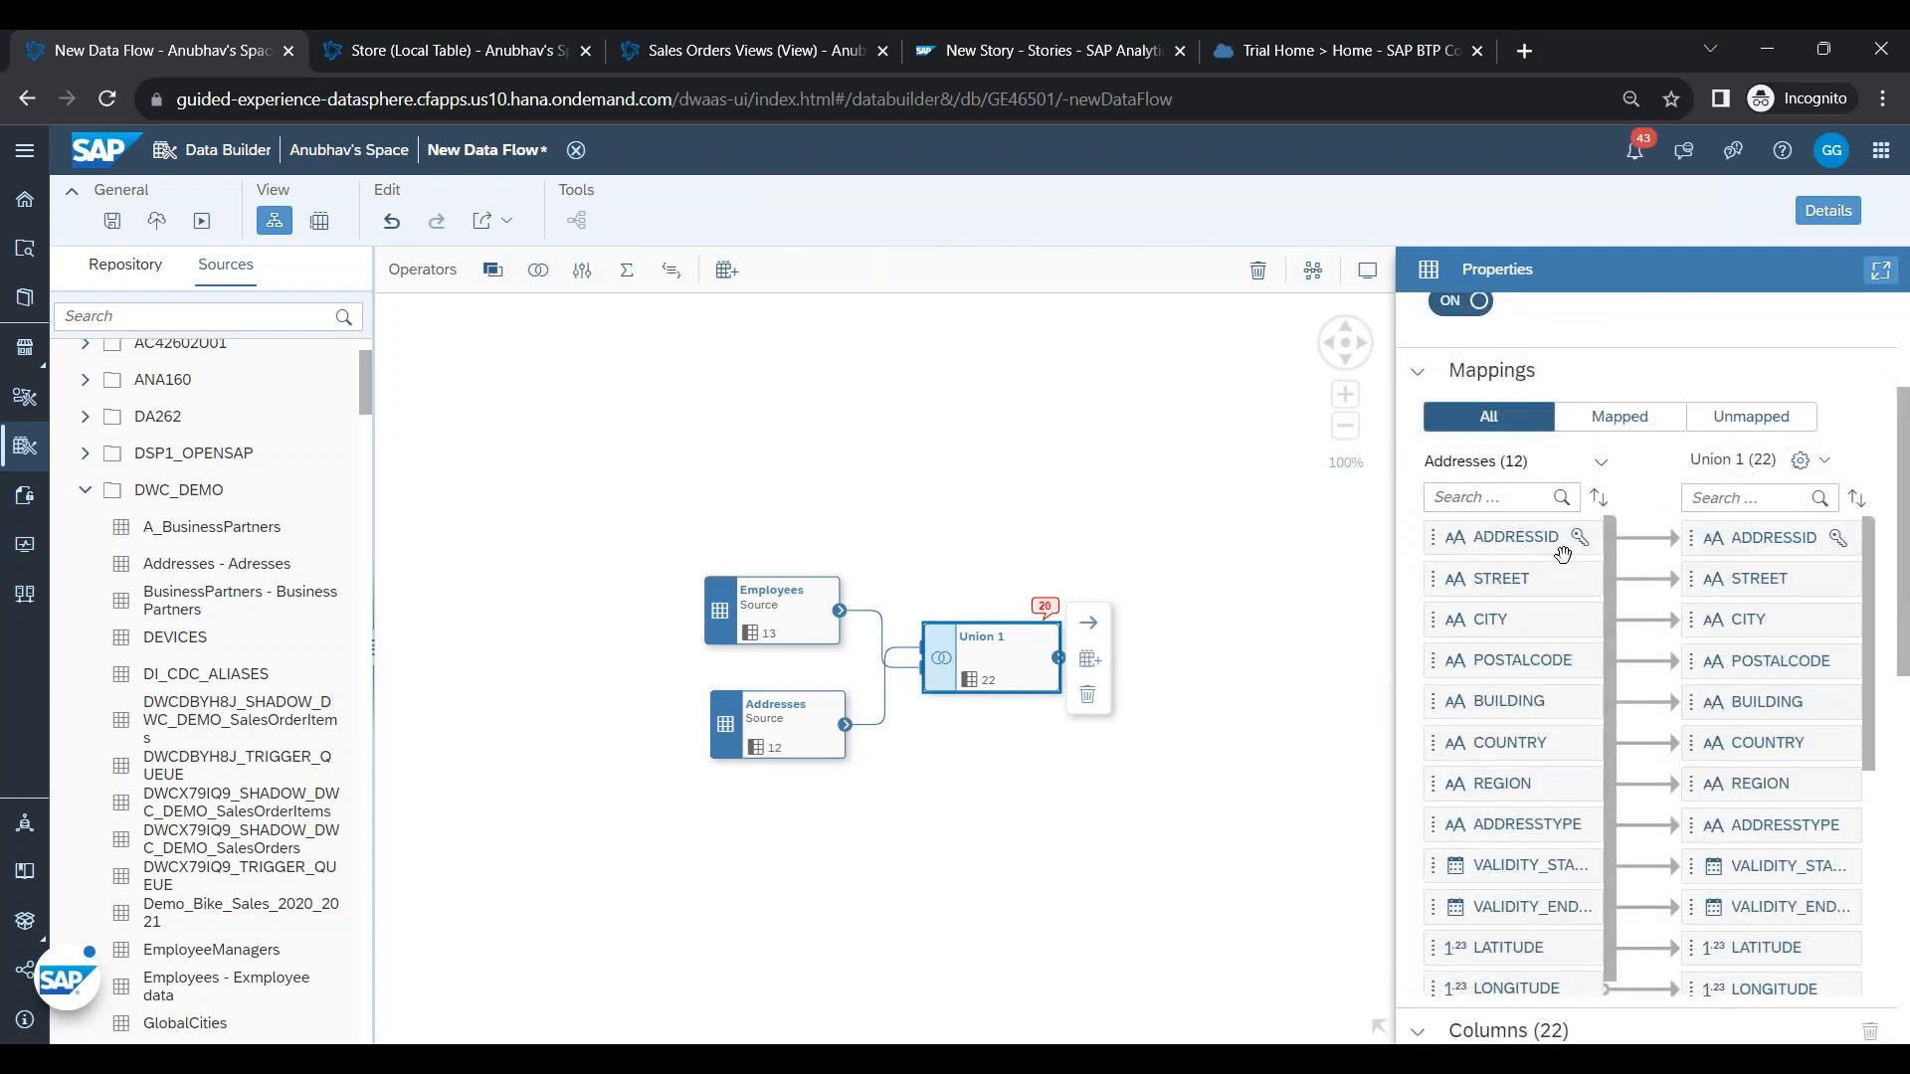
- Delete the Union operator from the data flow canvas
left_click(1666, 588)
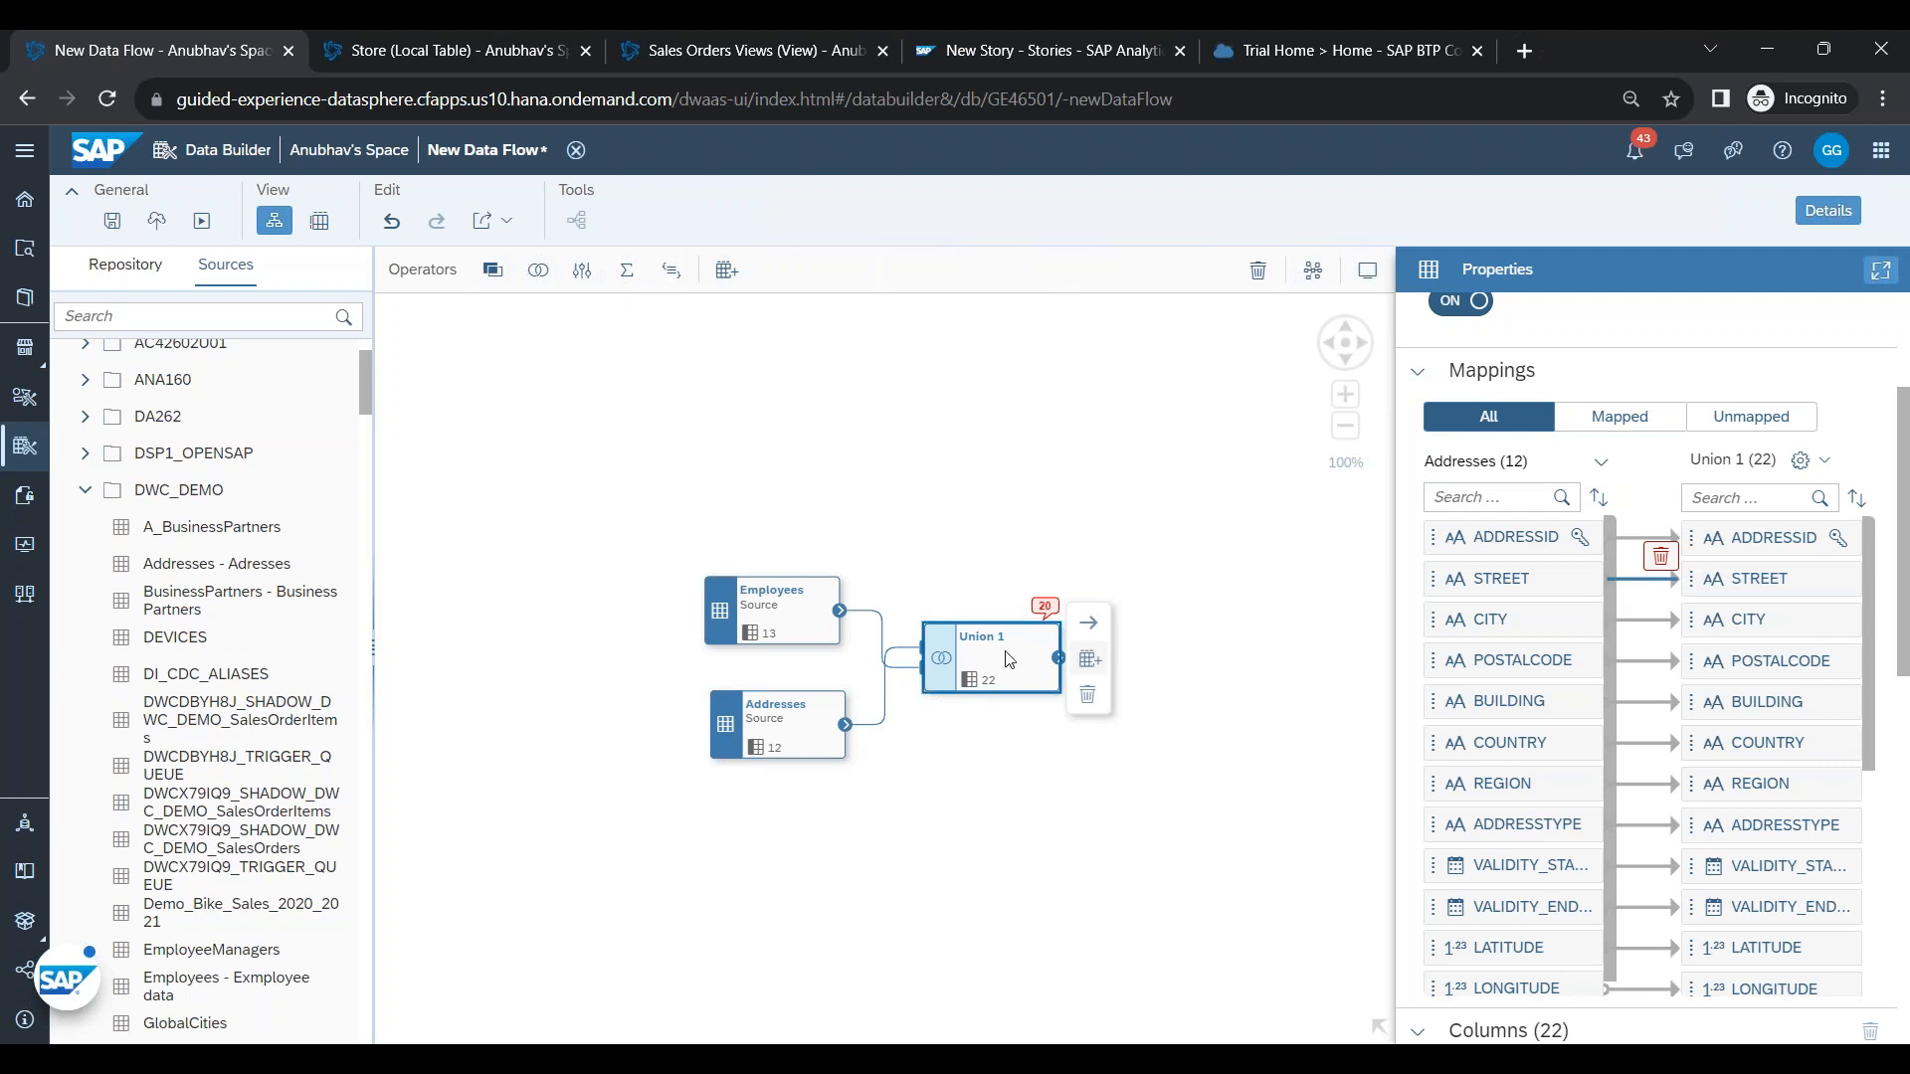
left_click(1088, 697)
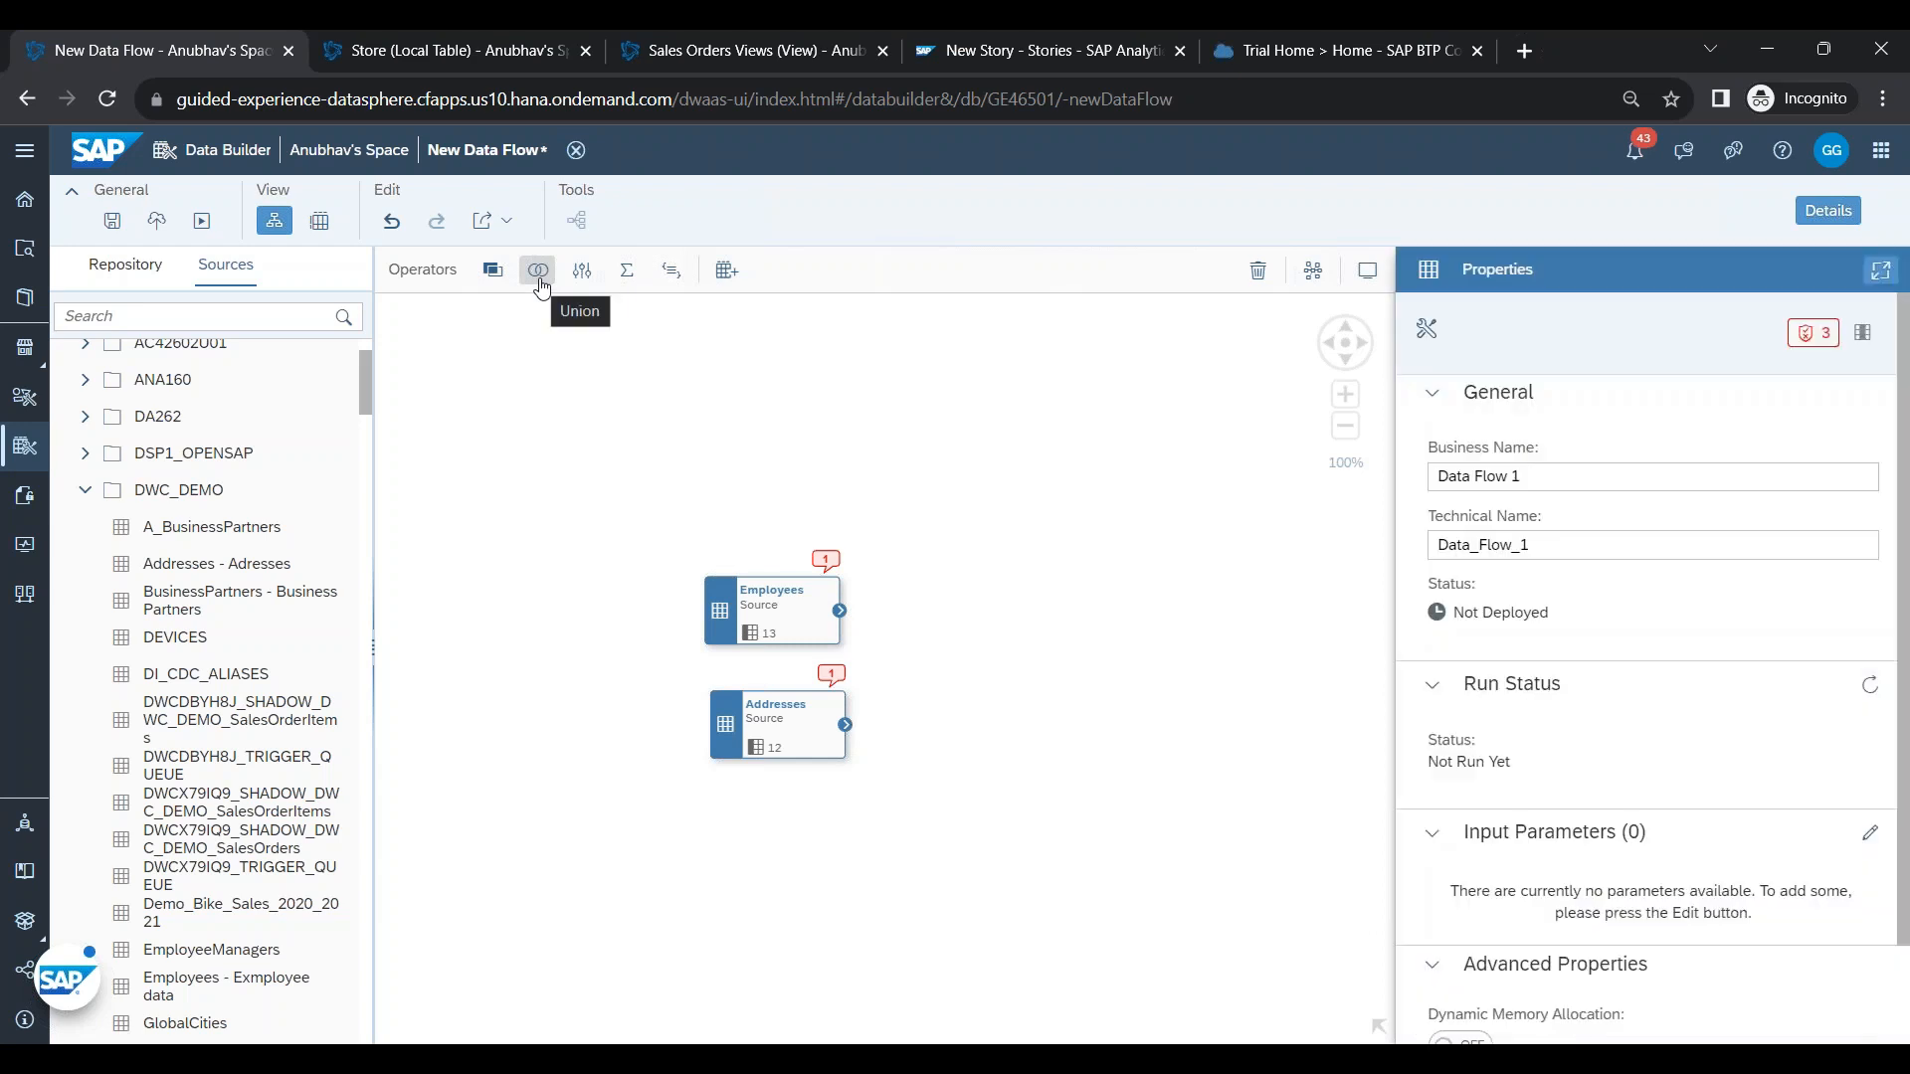
- Add a Join operator beside the sources and connect Addresses and Employees to it
left_click_drag(502, 284, 981, 682)
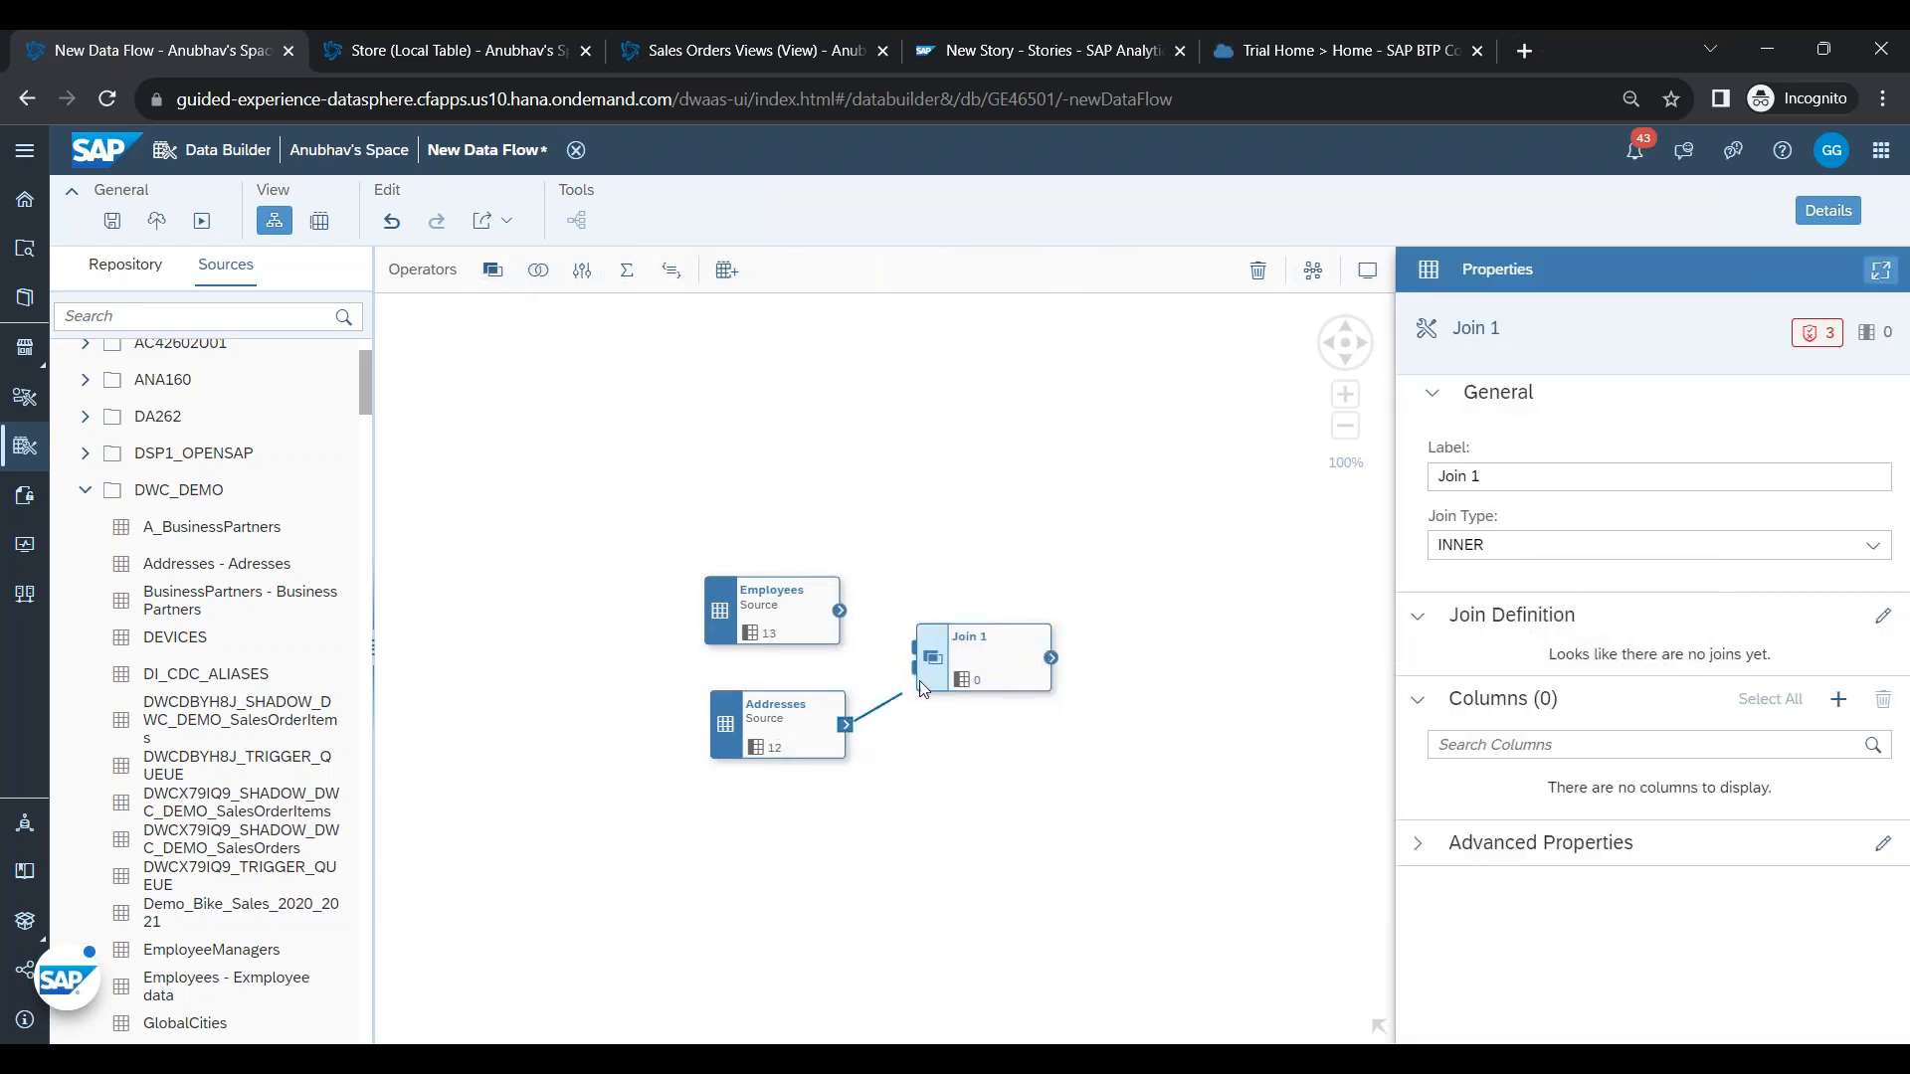
left_click_drag(845, 724, 929, 673)
left_click_drag(840, 610, 985, 669)
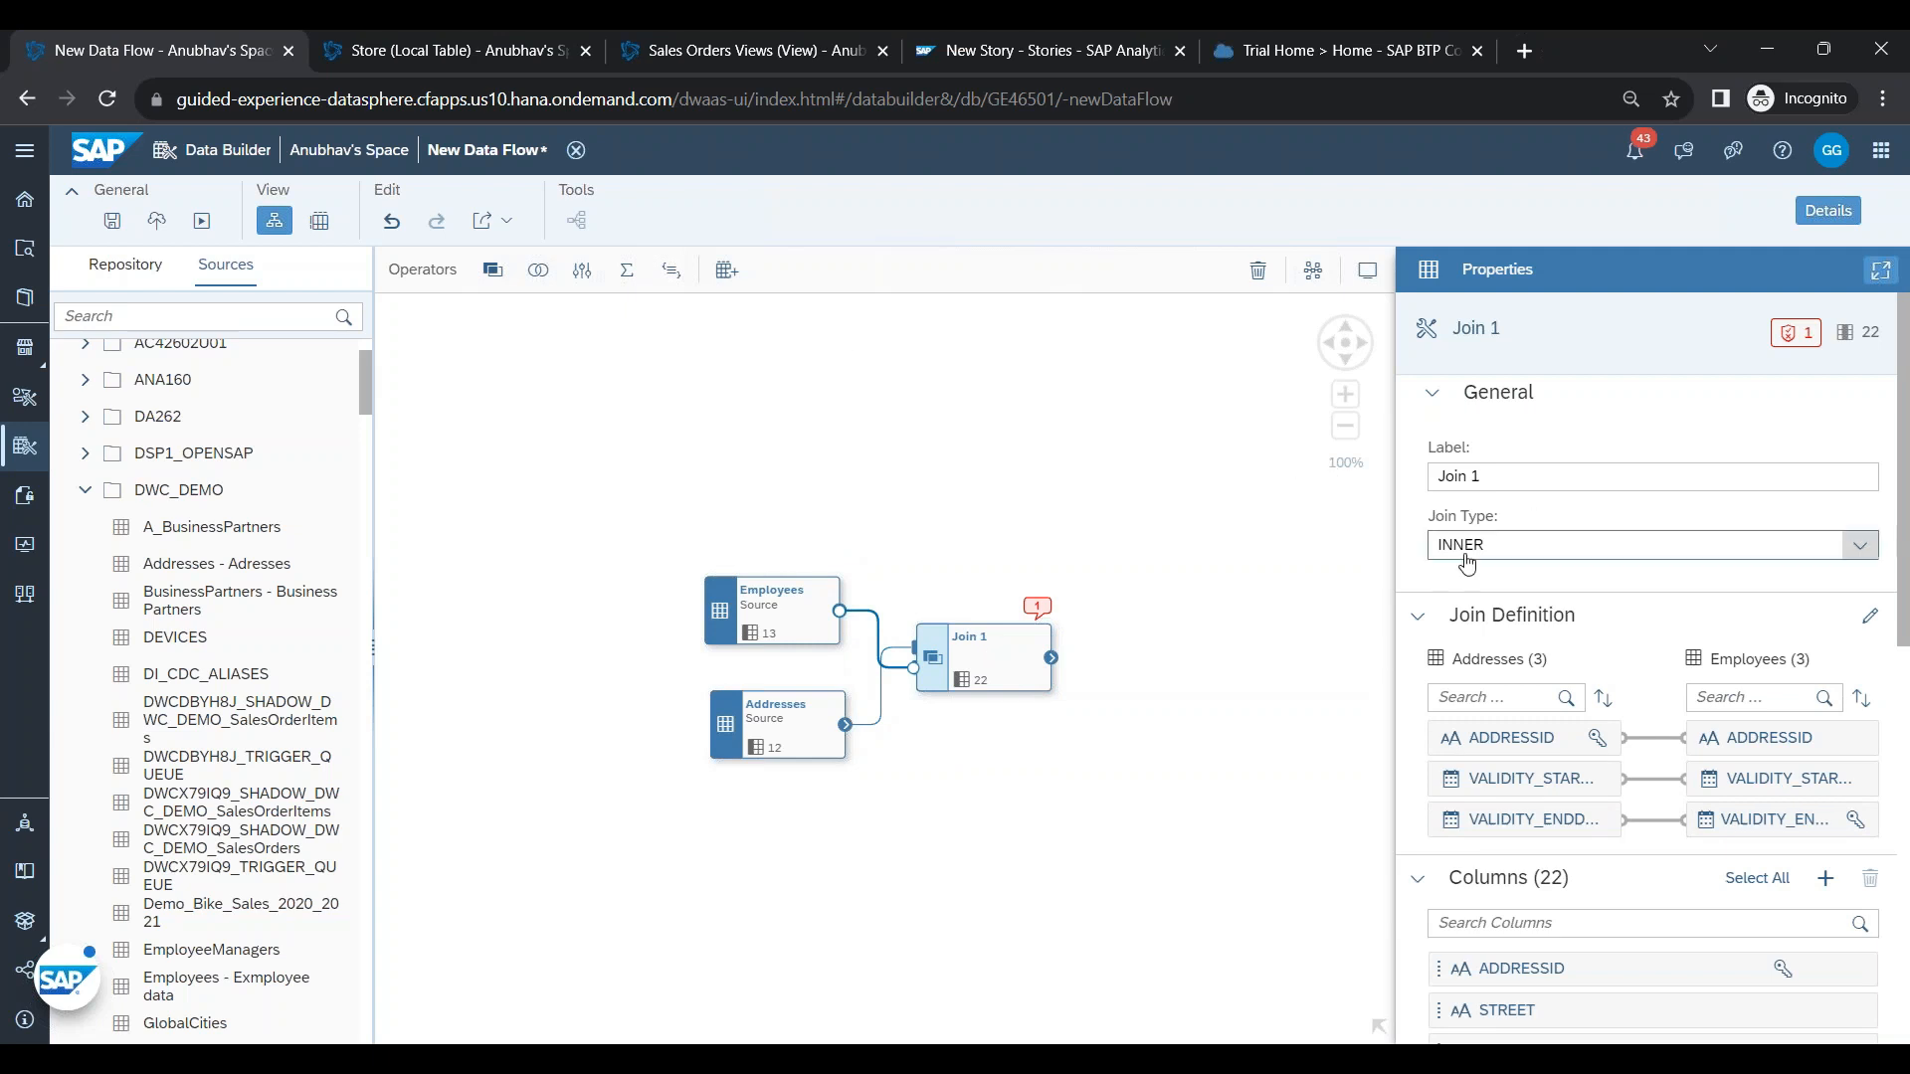
- Change the Join operator's label to Join_Add_Emp
left_click(1490, 482)
key("ctrl+a")
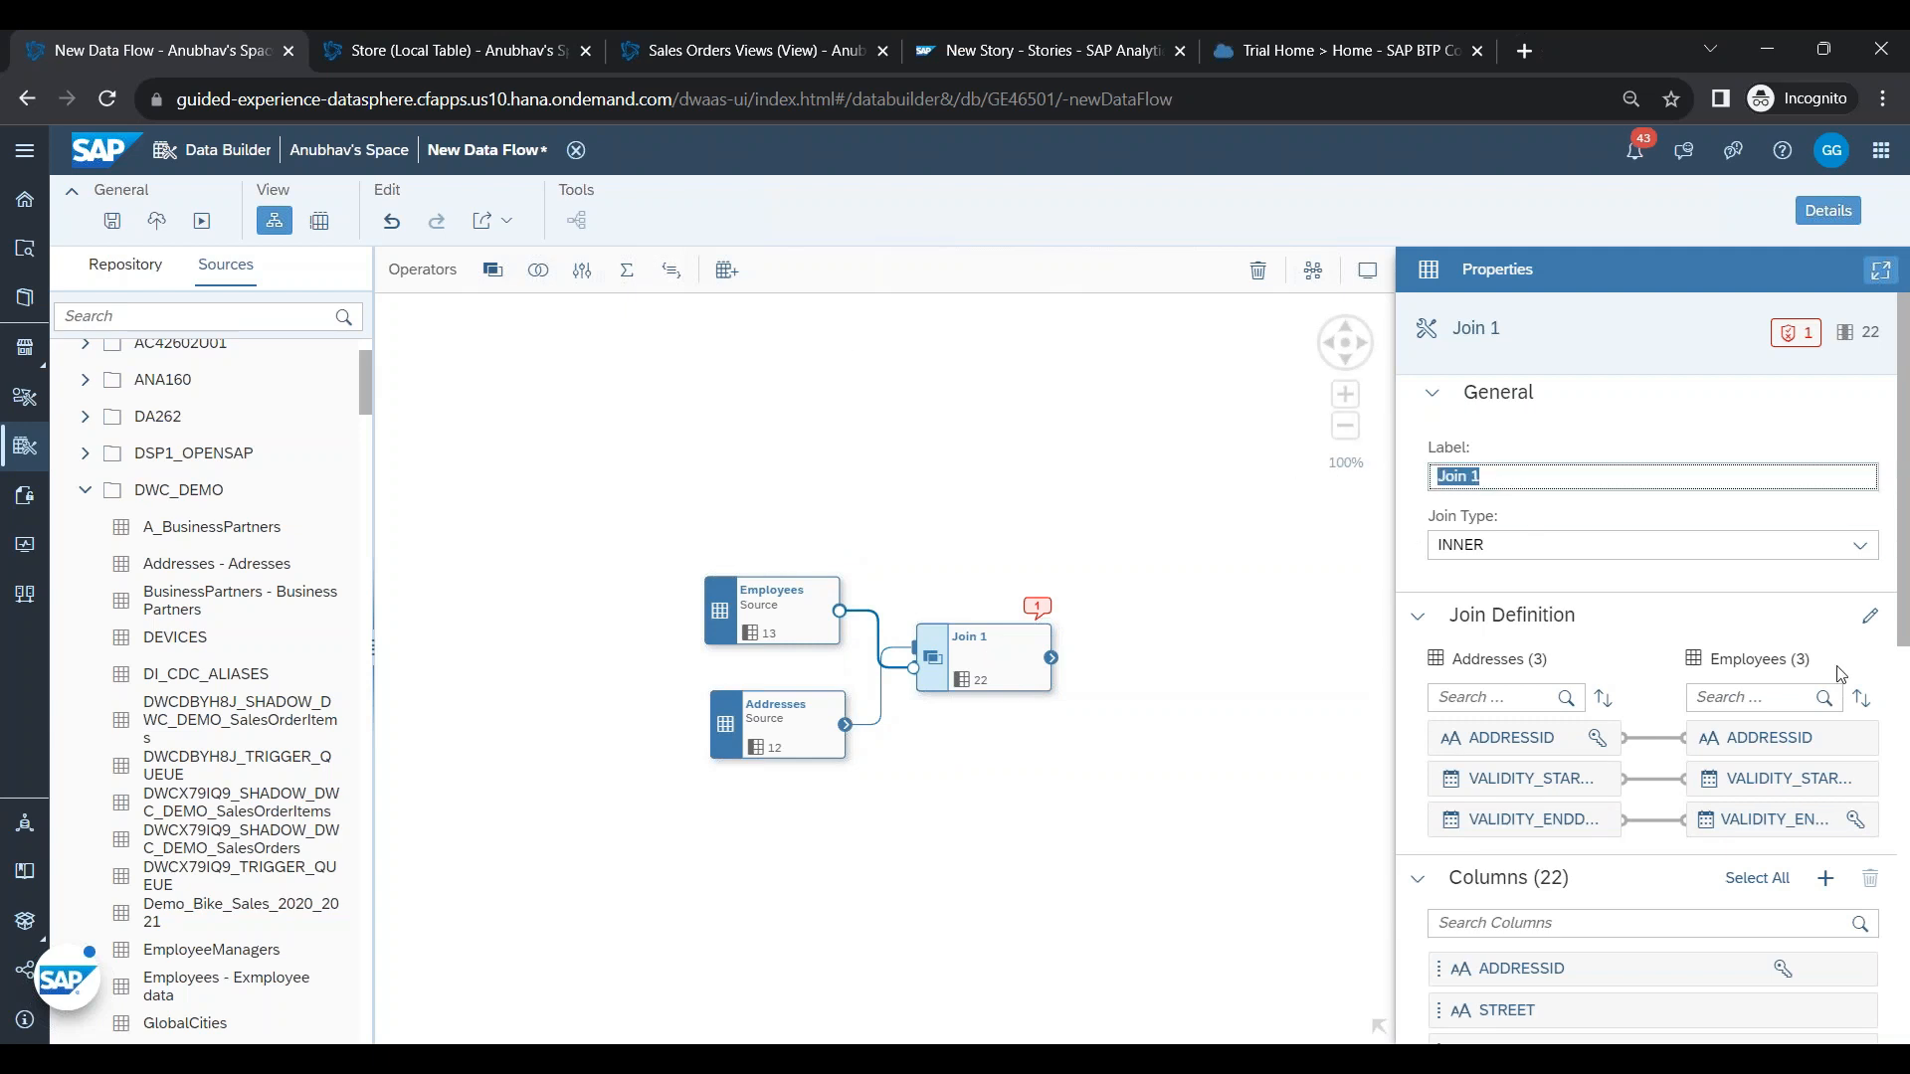
type("J")
key("Return")
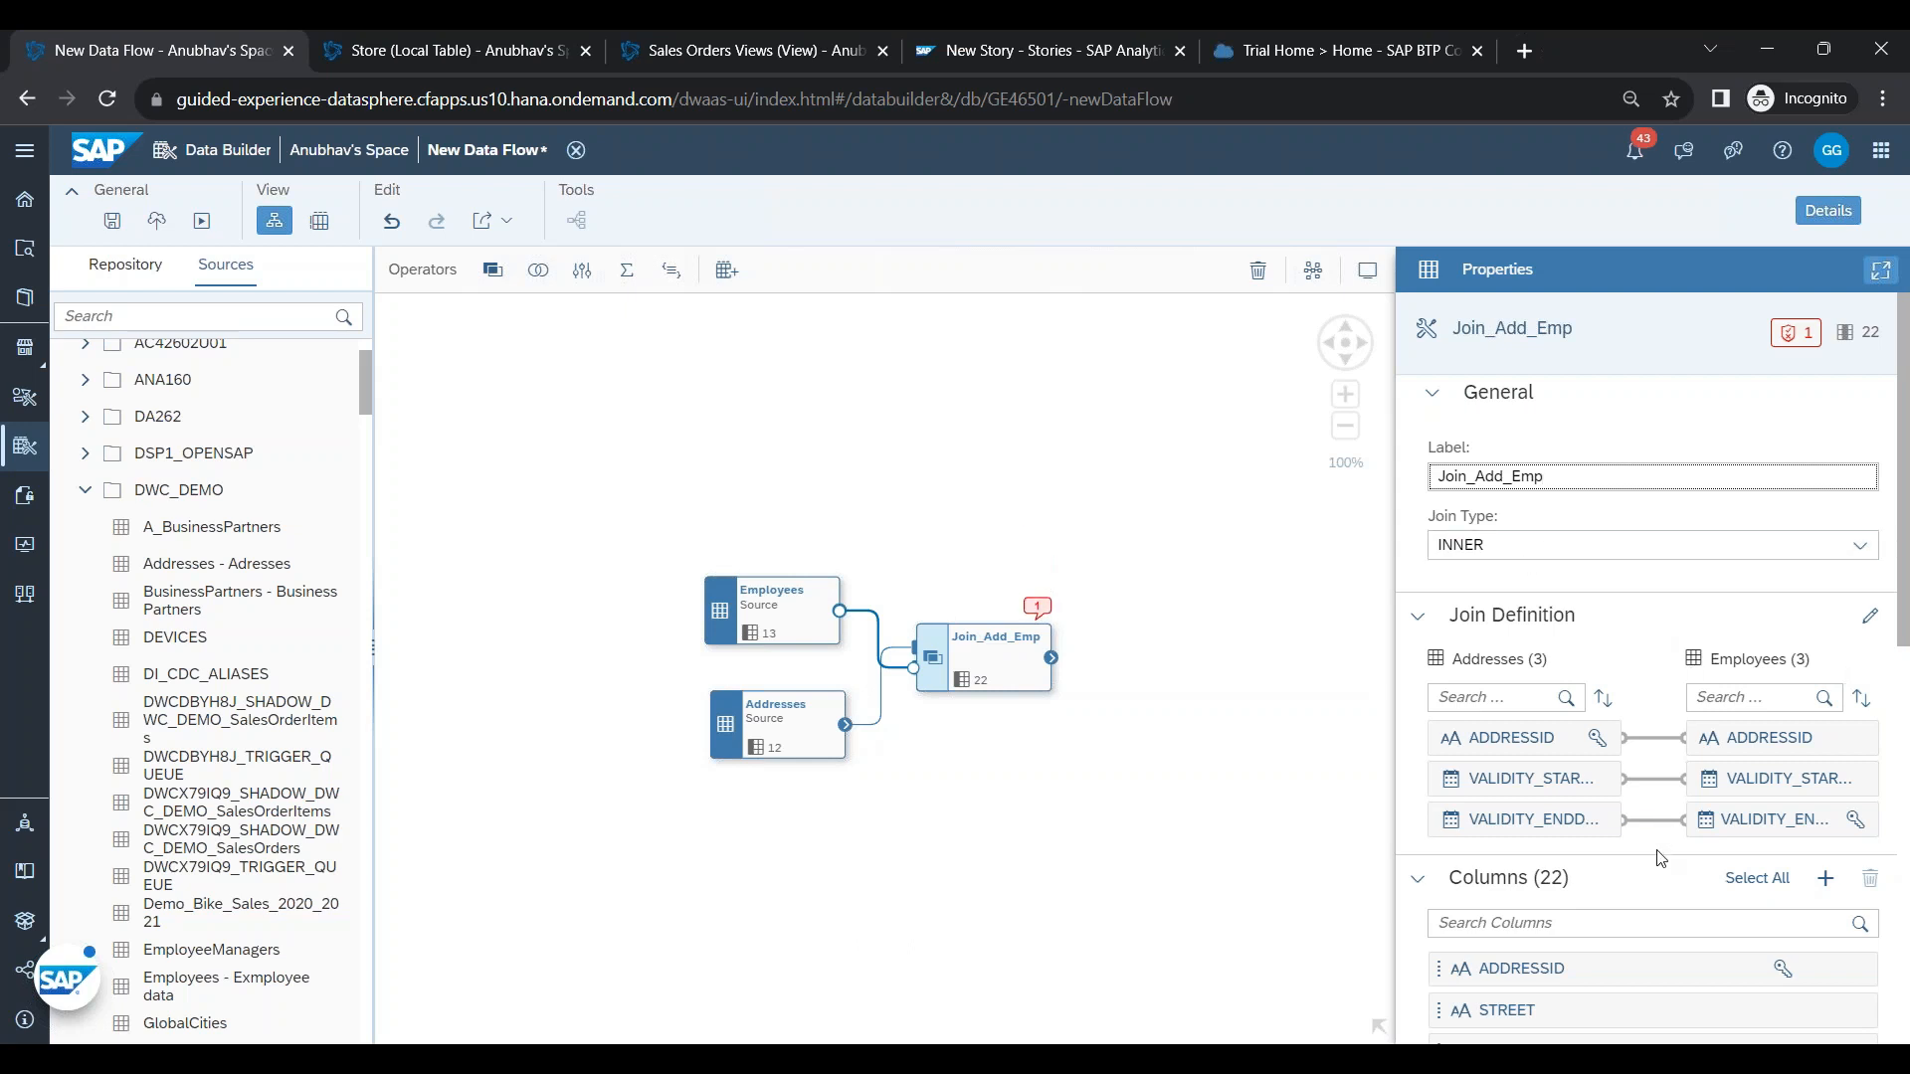
- Add a Projection operator after Join_Add_Emp on the canvas and connect the join's output to it
scroll(1661, 860, "down", 1)
scroll(1663, 872, "down", 3)
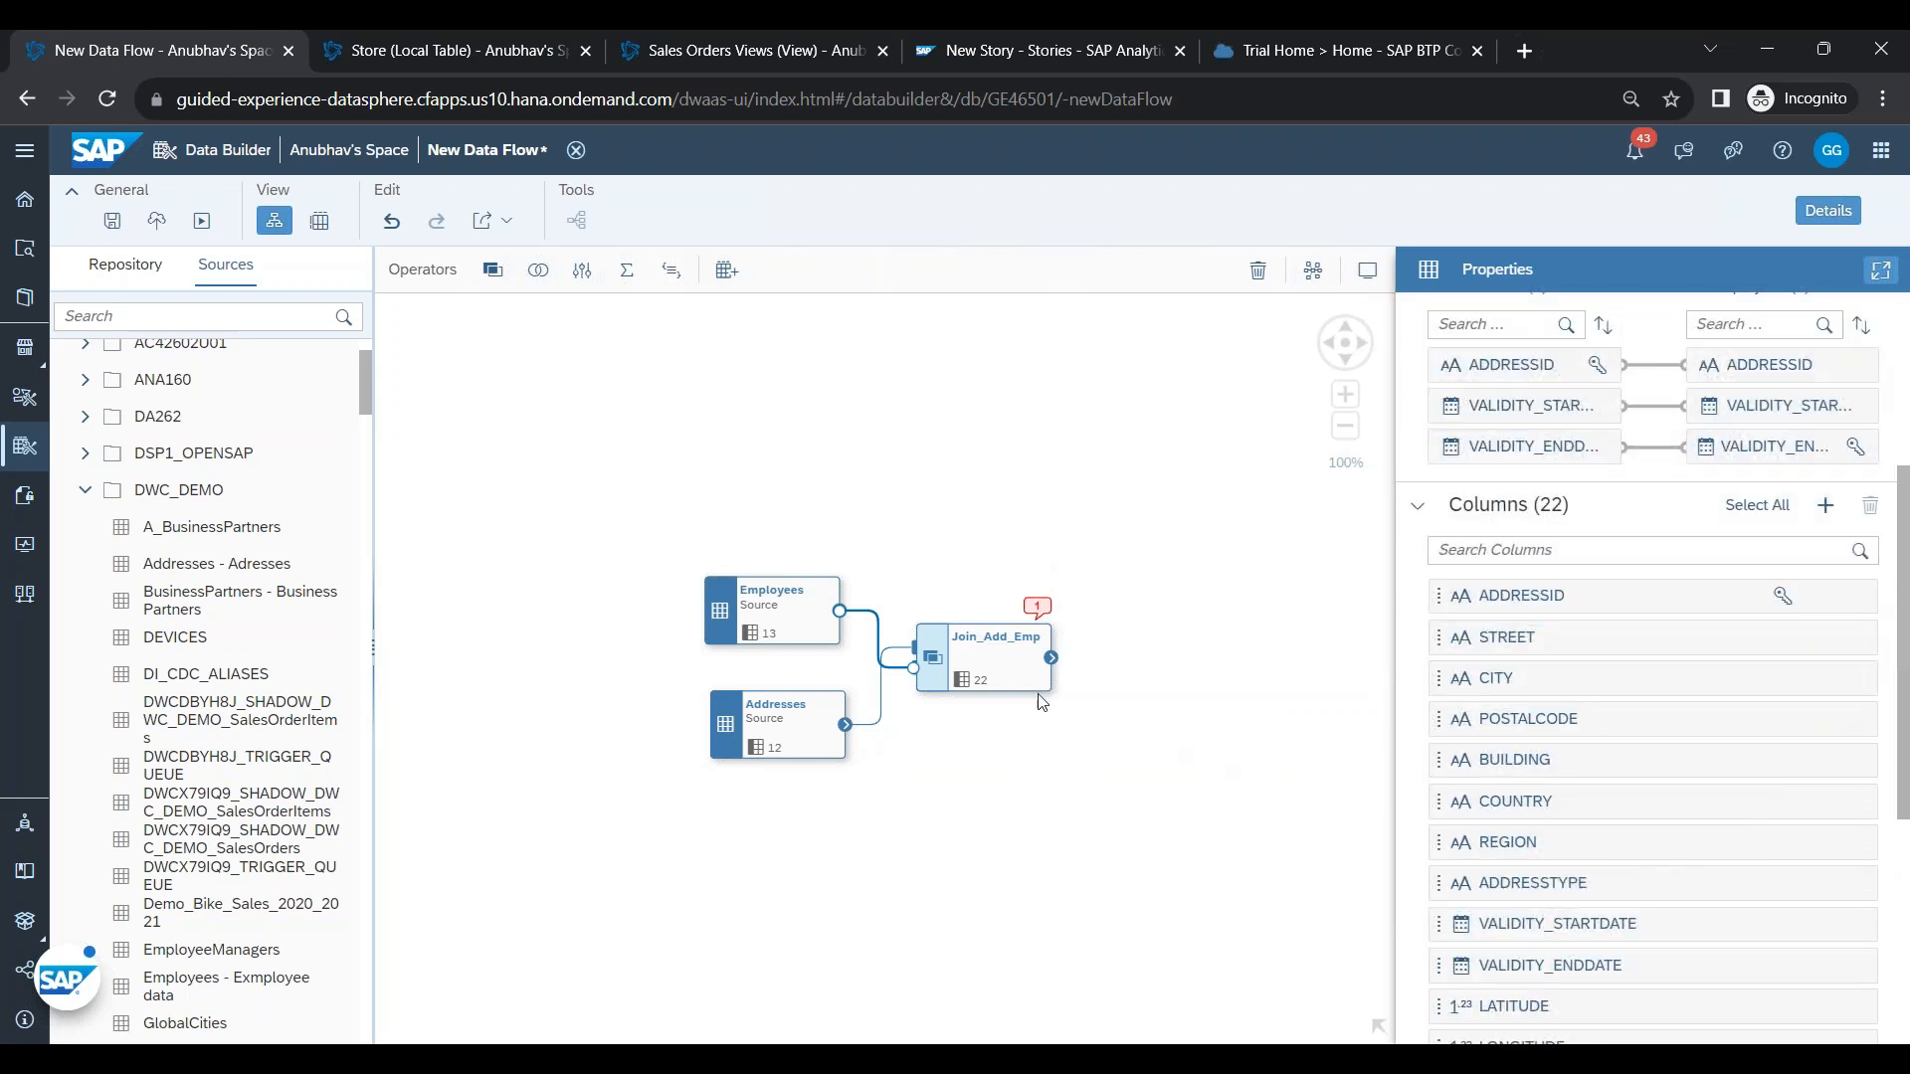
left_click(1001, 673)
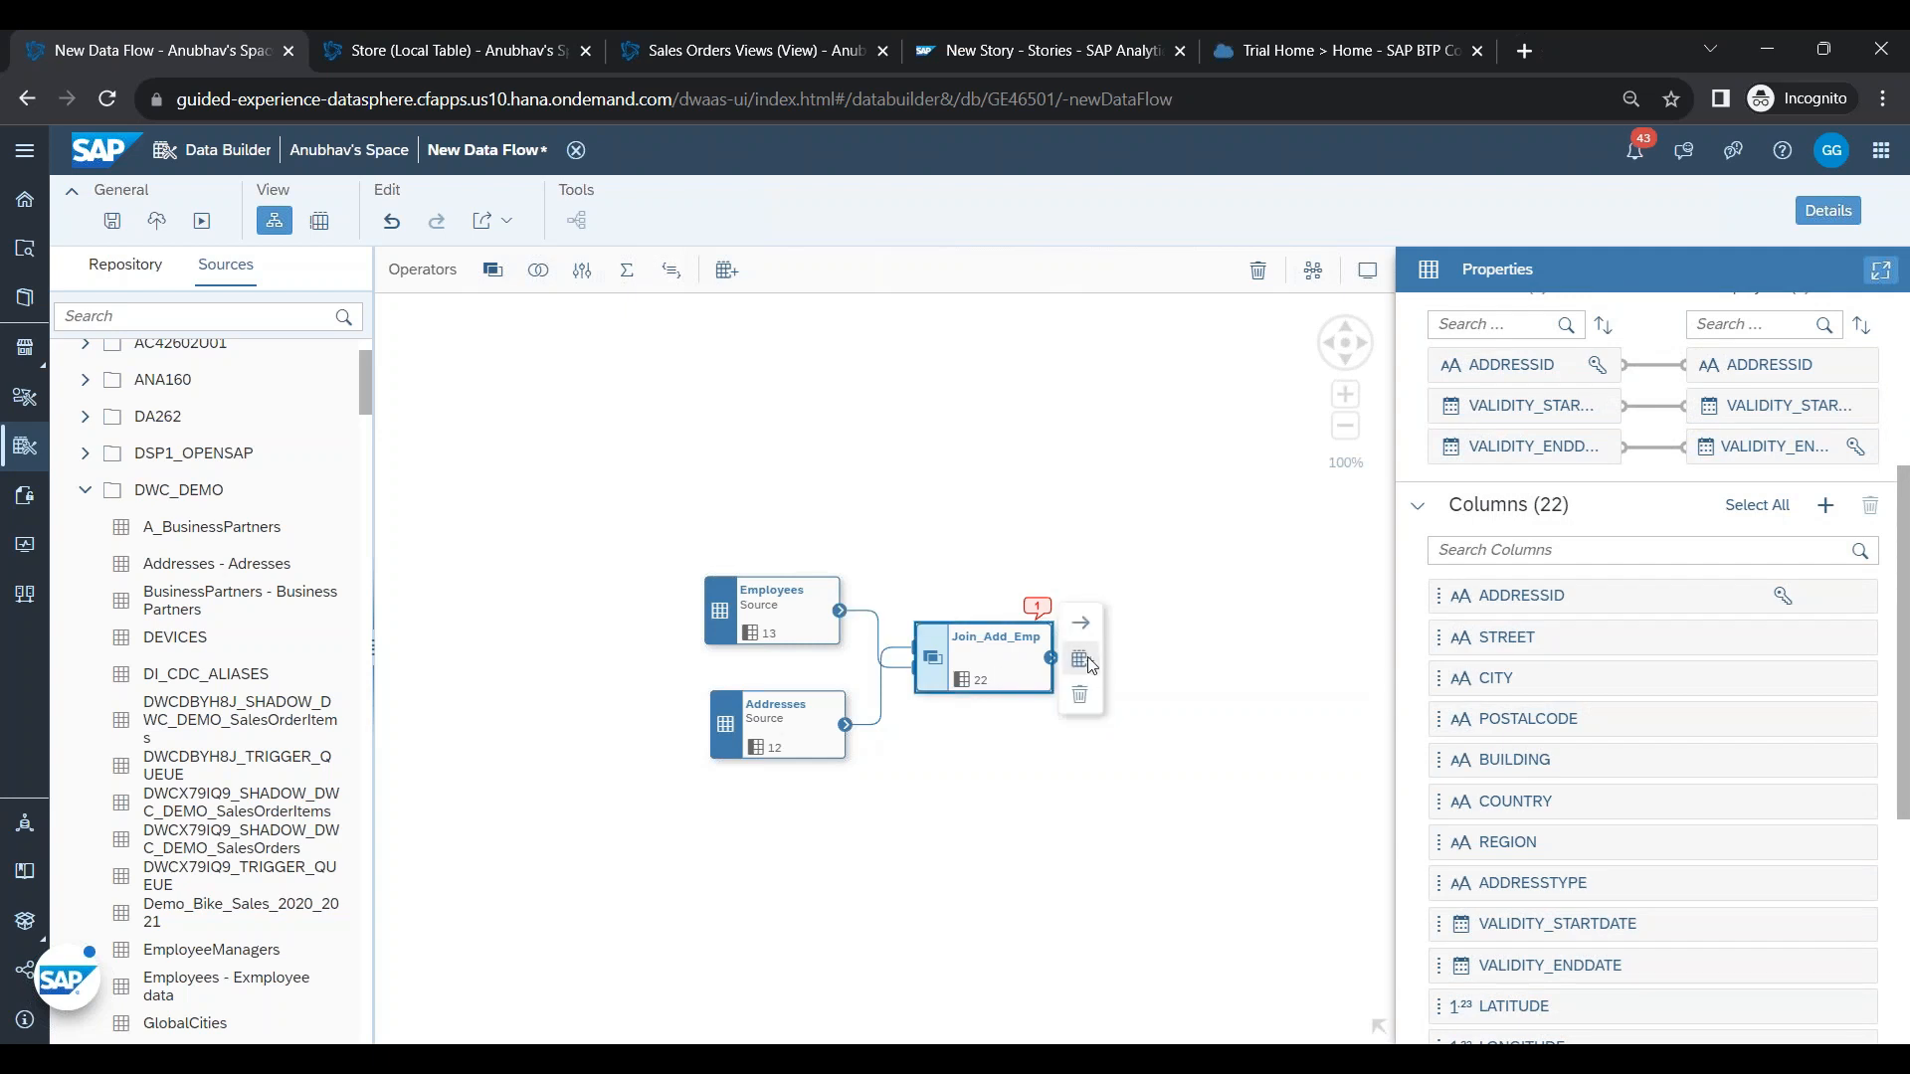
left_click_drag(582, 270, 1194, 665)
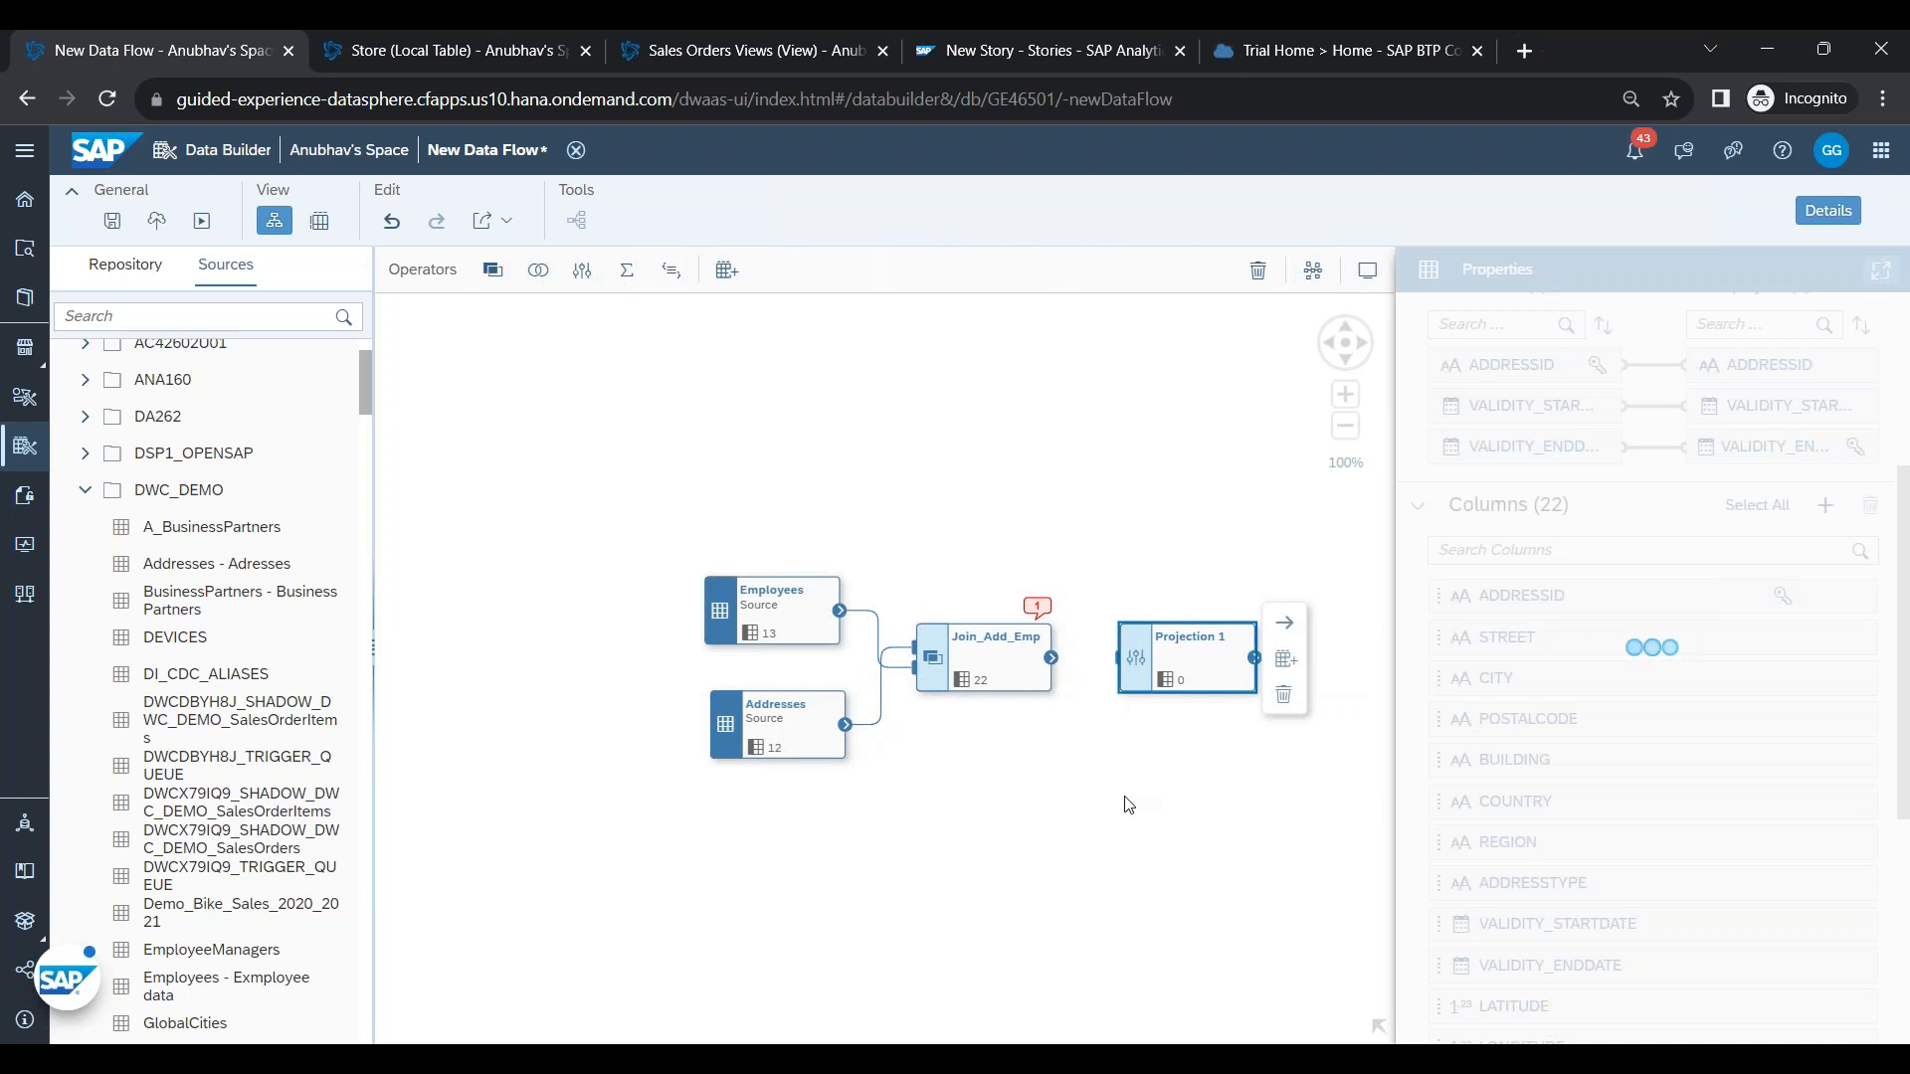
left_click_drag(1131, 820, 867, 744)
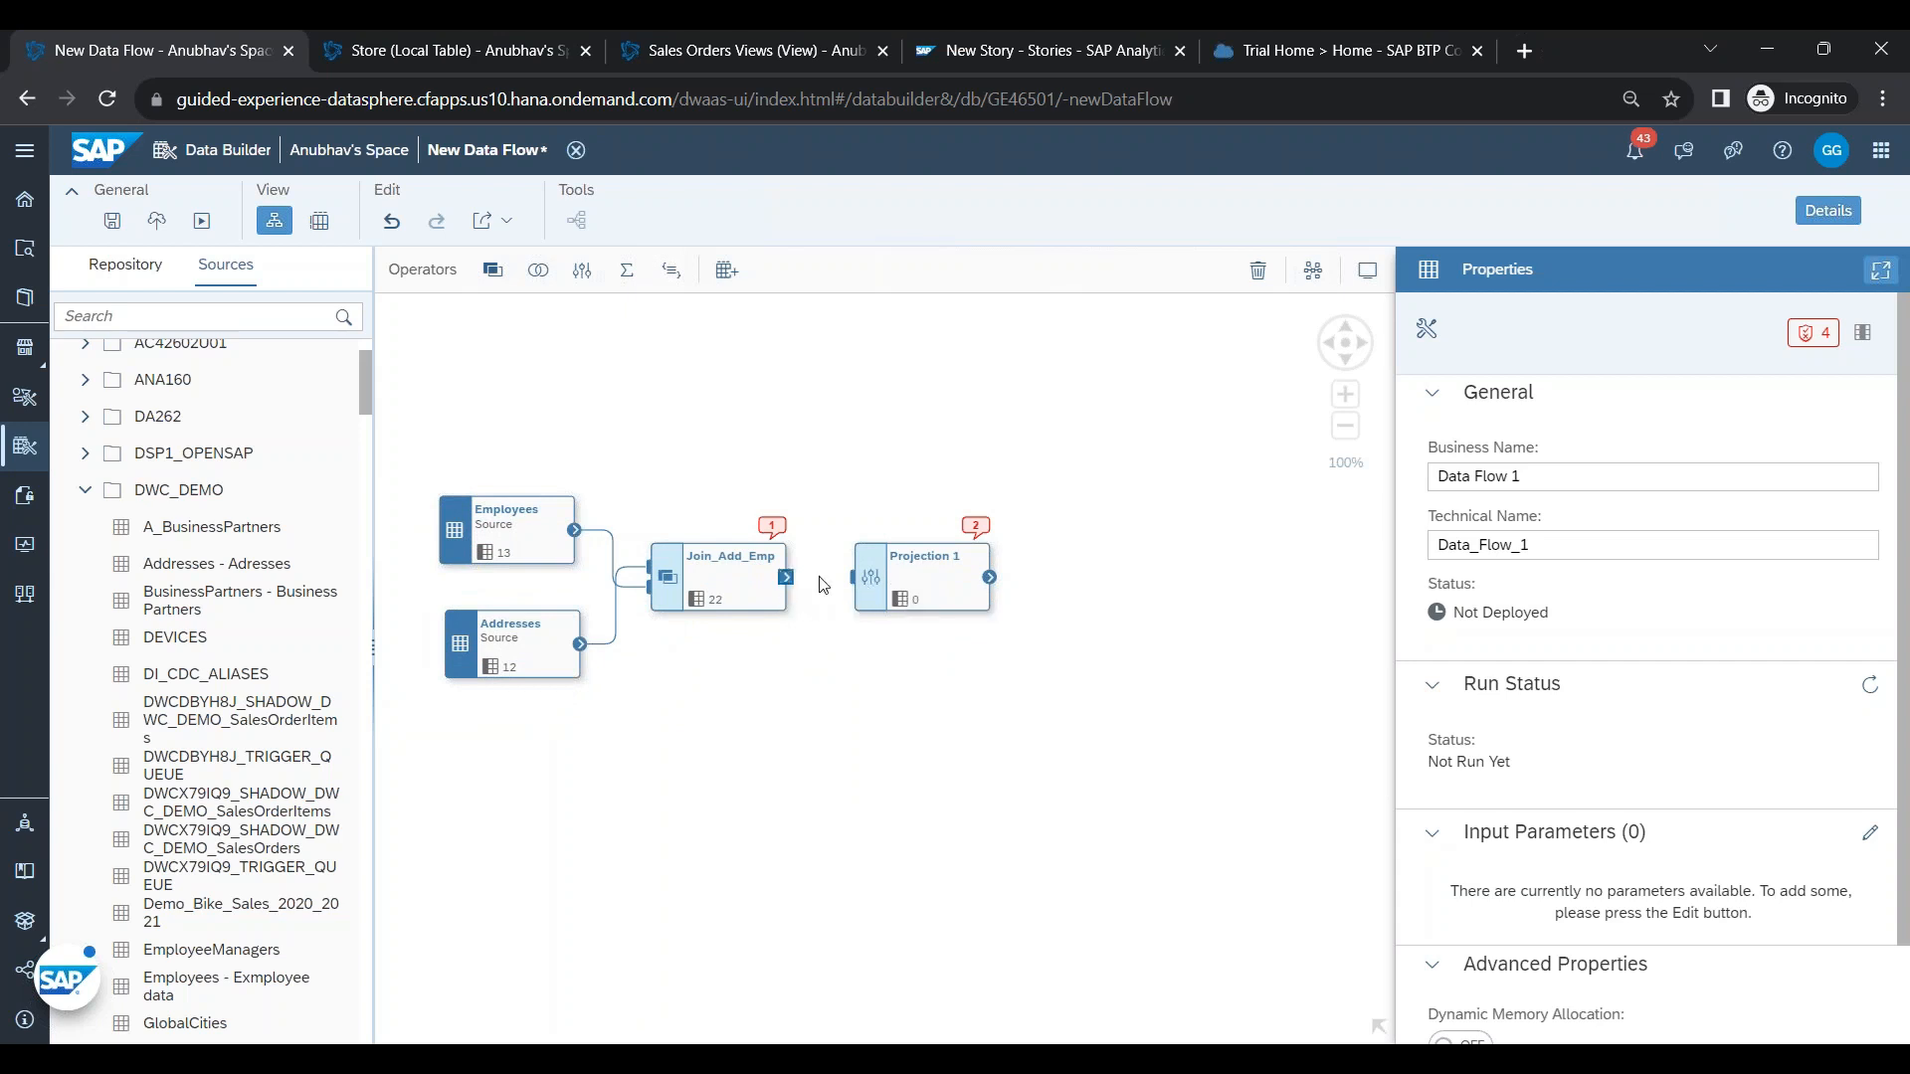
left_click_drag(854, 575, 853, 577)
left_click(879, 571)
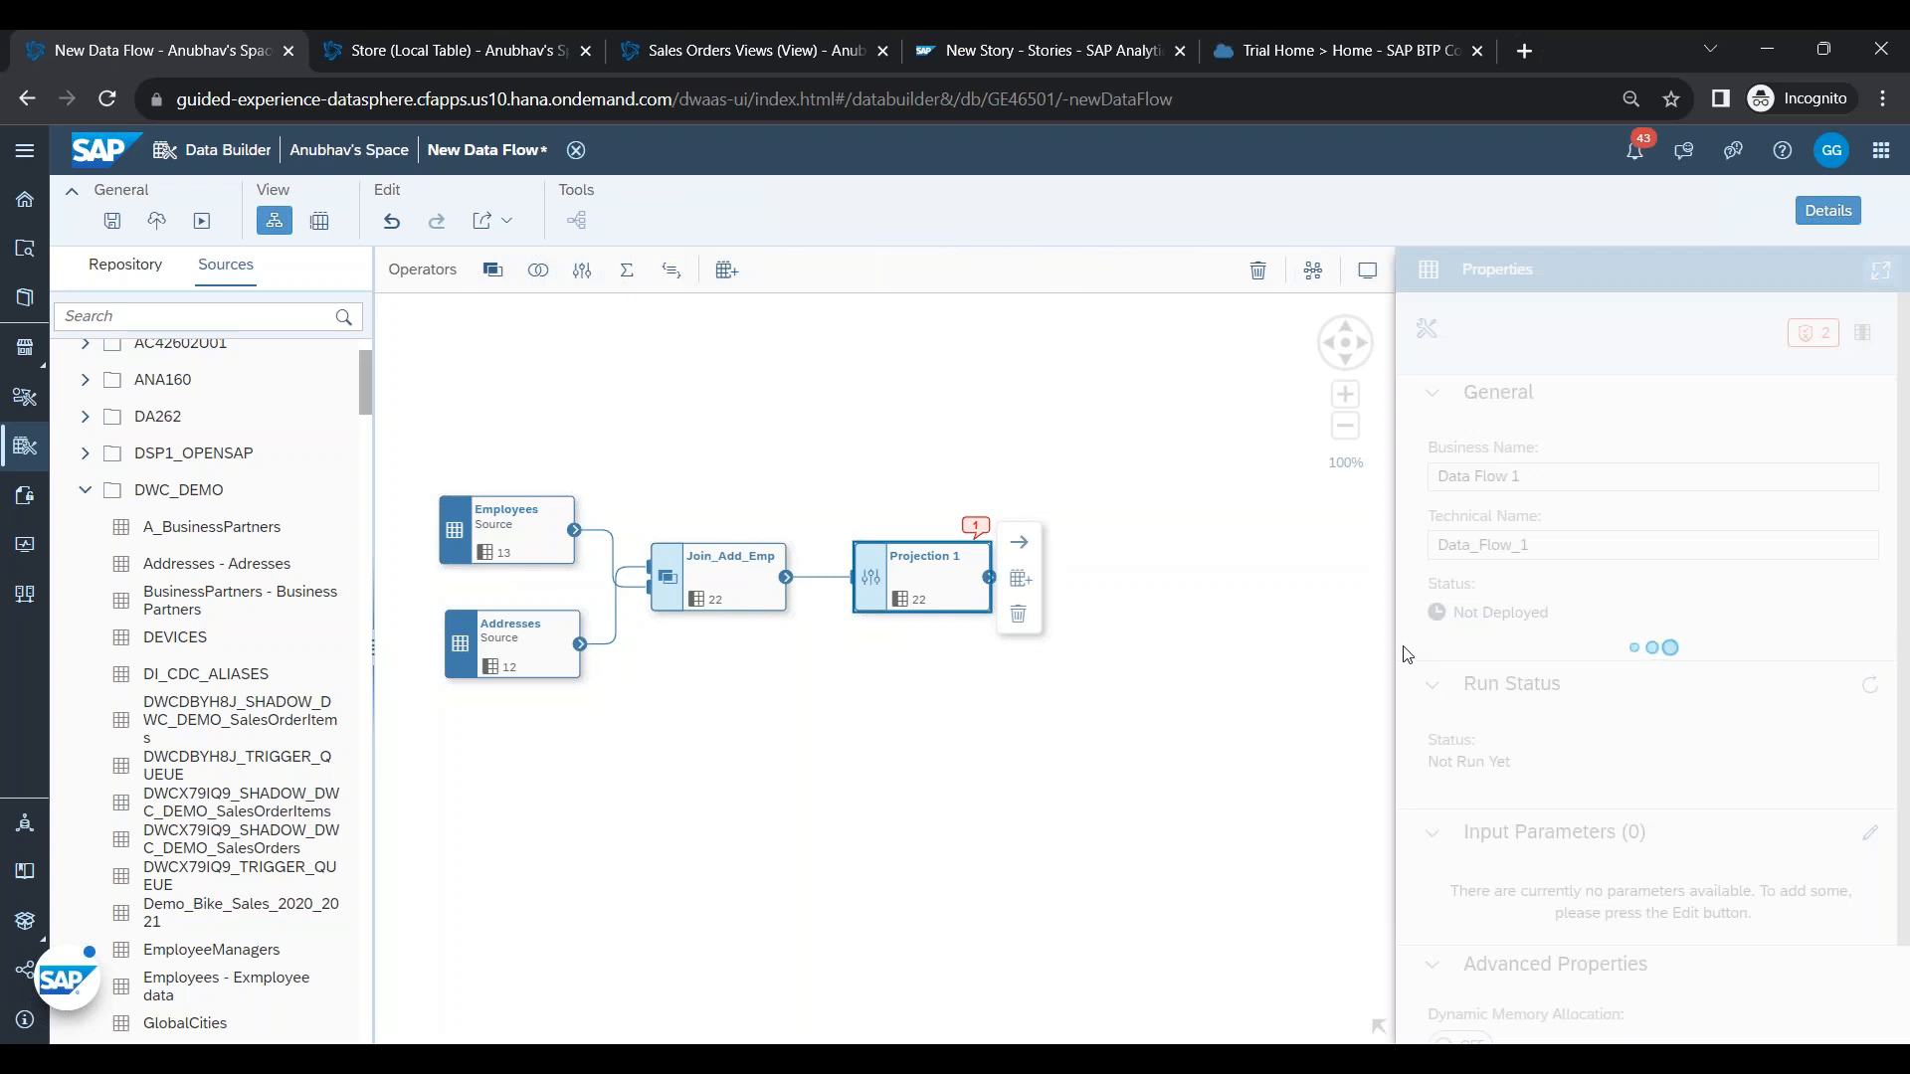
- Remove the BUILDING, REGION and ADDRESSTYPE columns from the Projection operator
left_click(1881, 269)
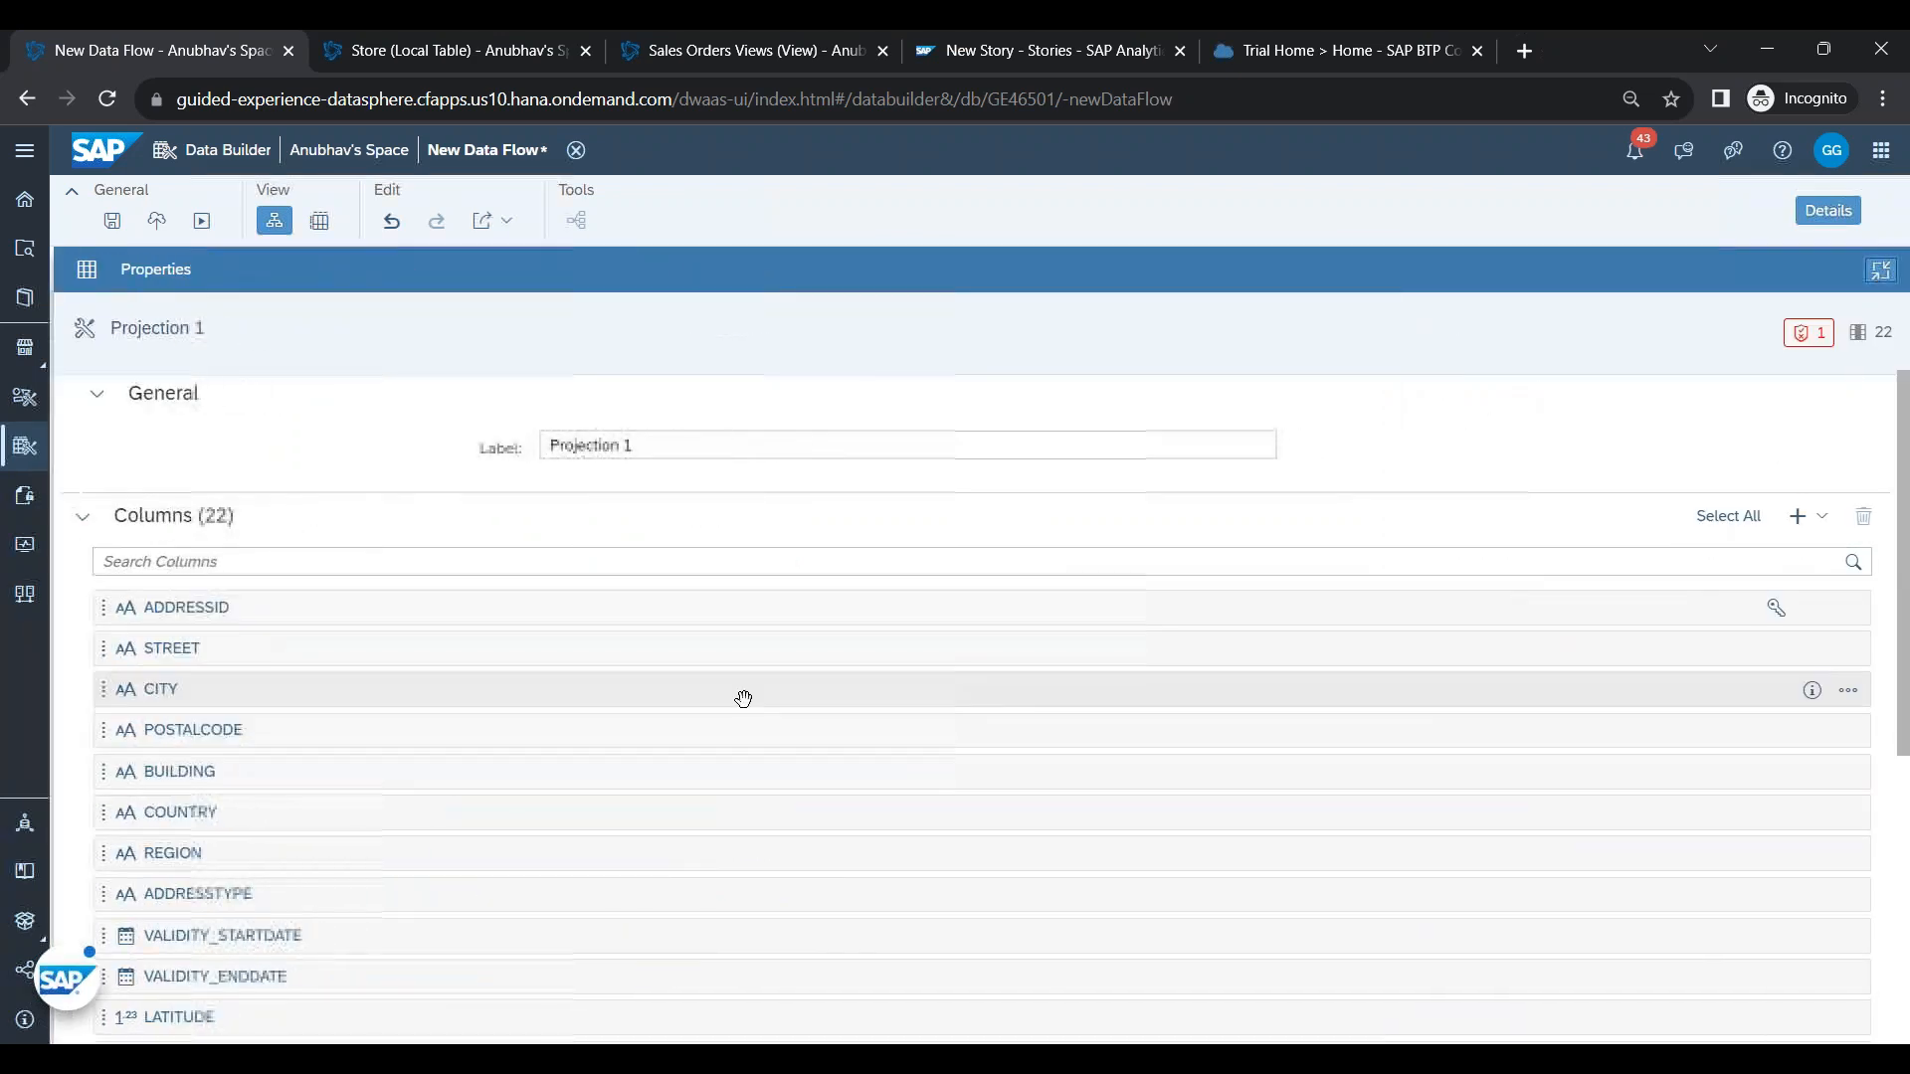
scroll(214, 888, "down", 5)
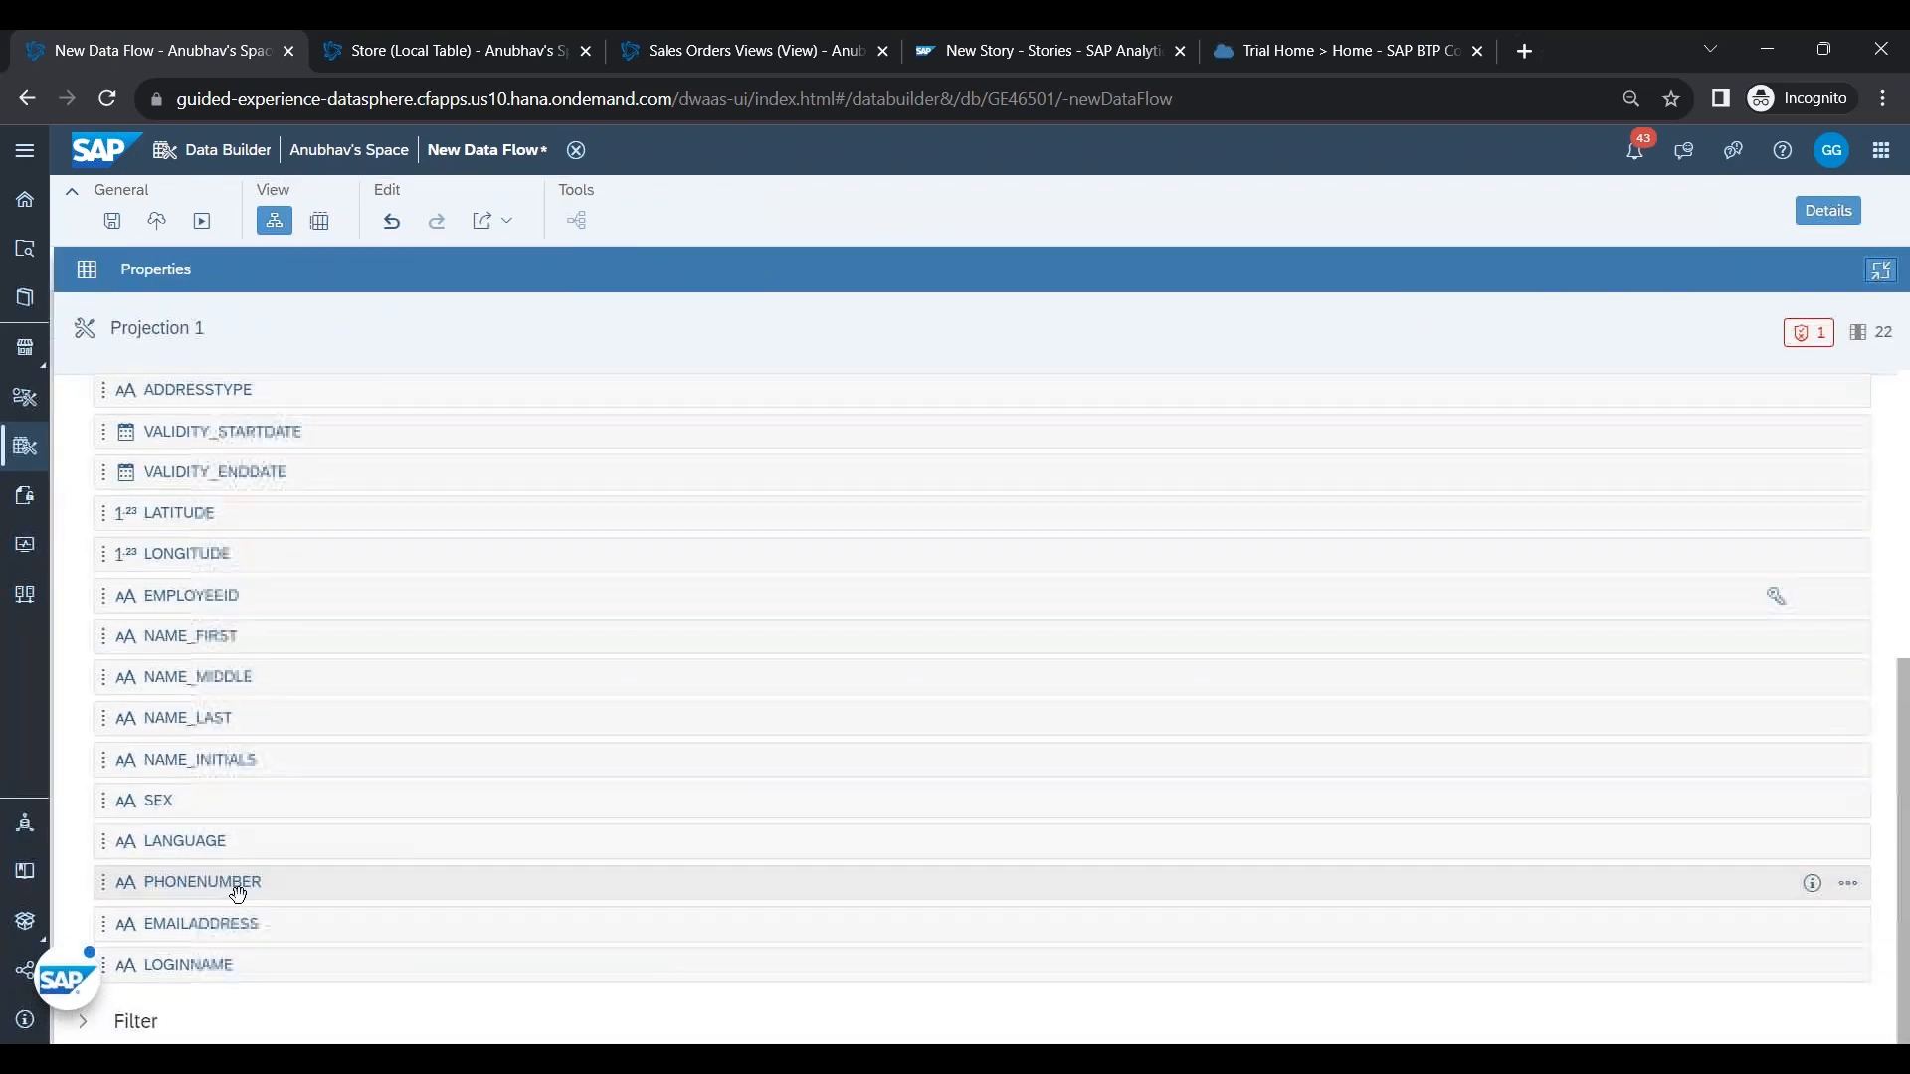
scroll(244, 856, "up", 5)
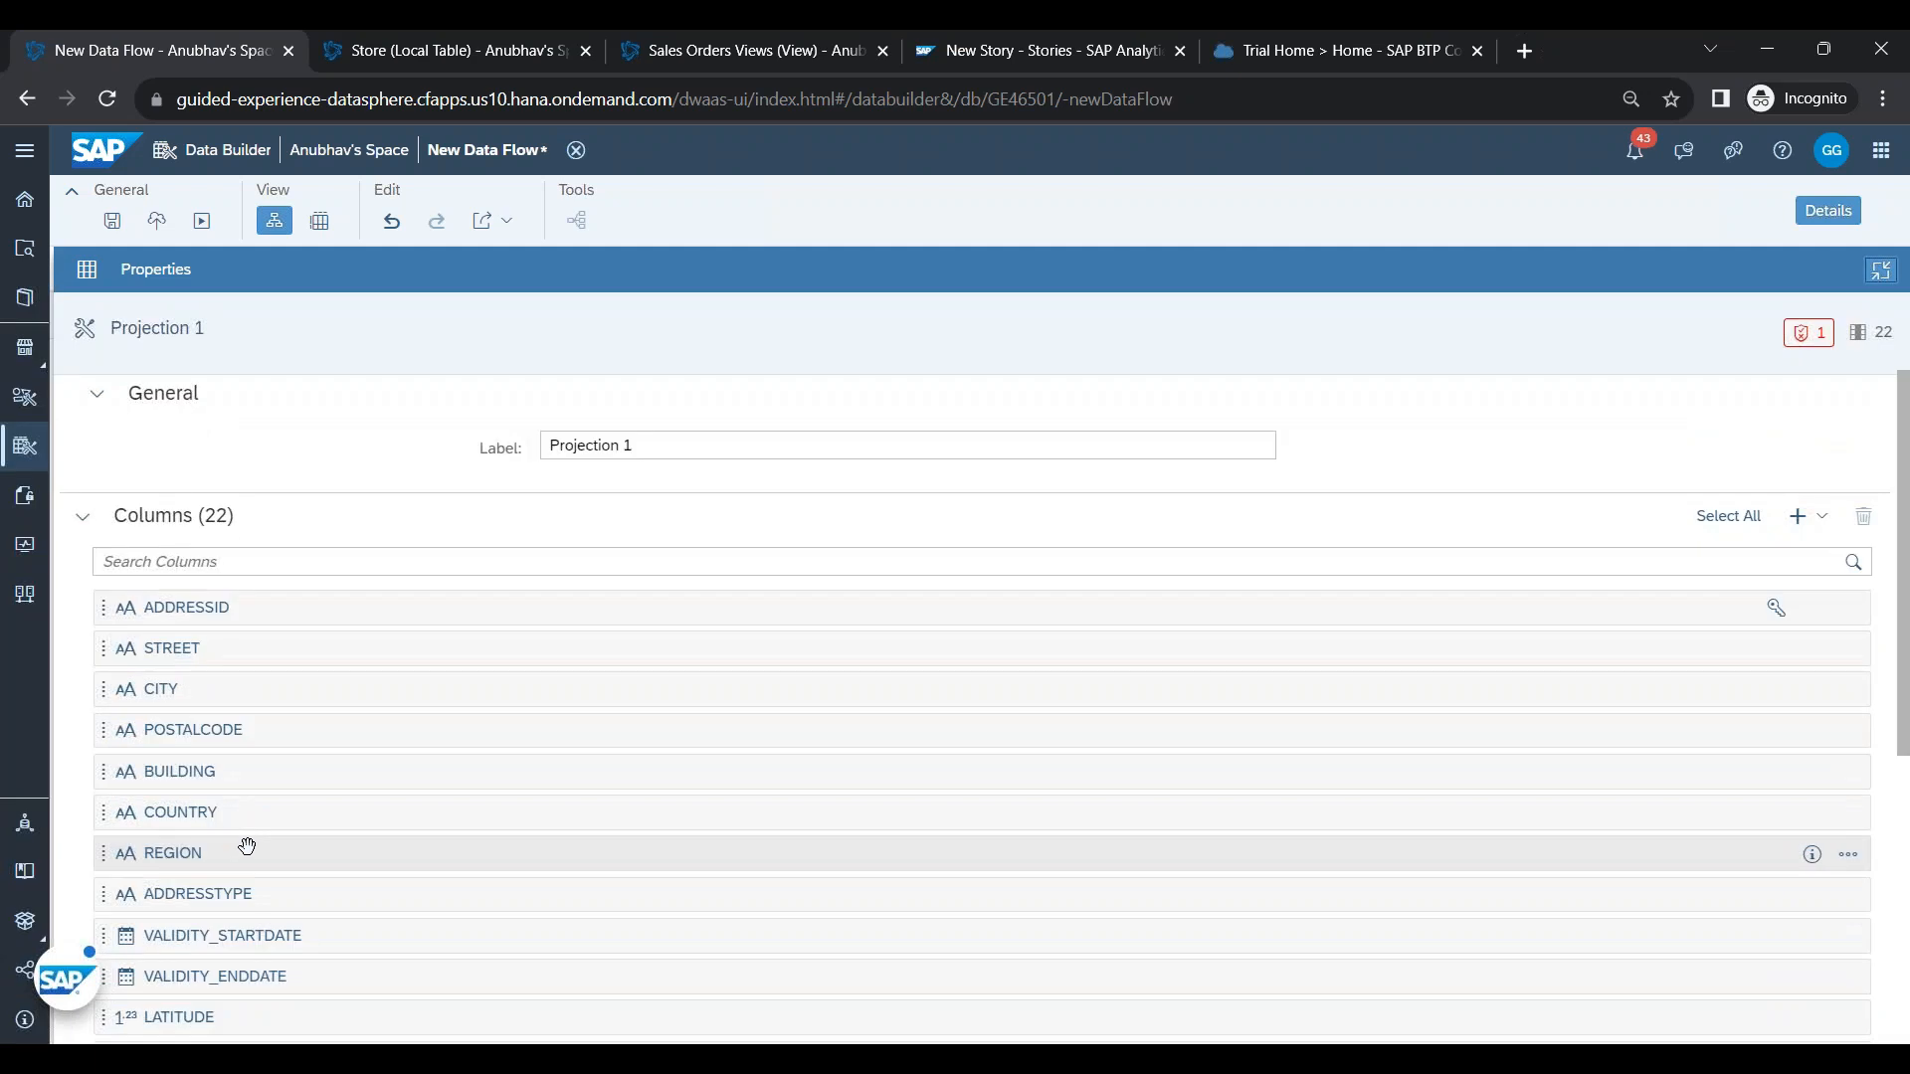
left_click(1847, 772)
left_click(1811, 841)
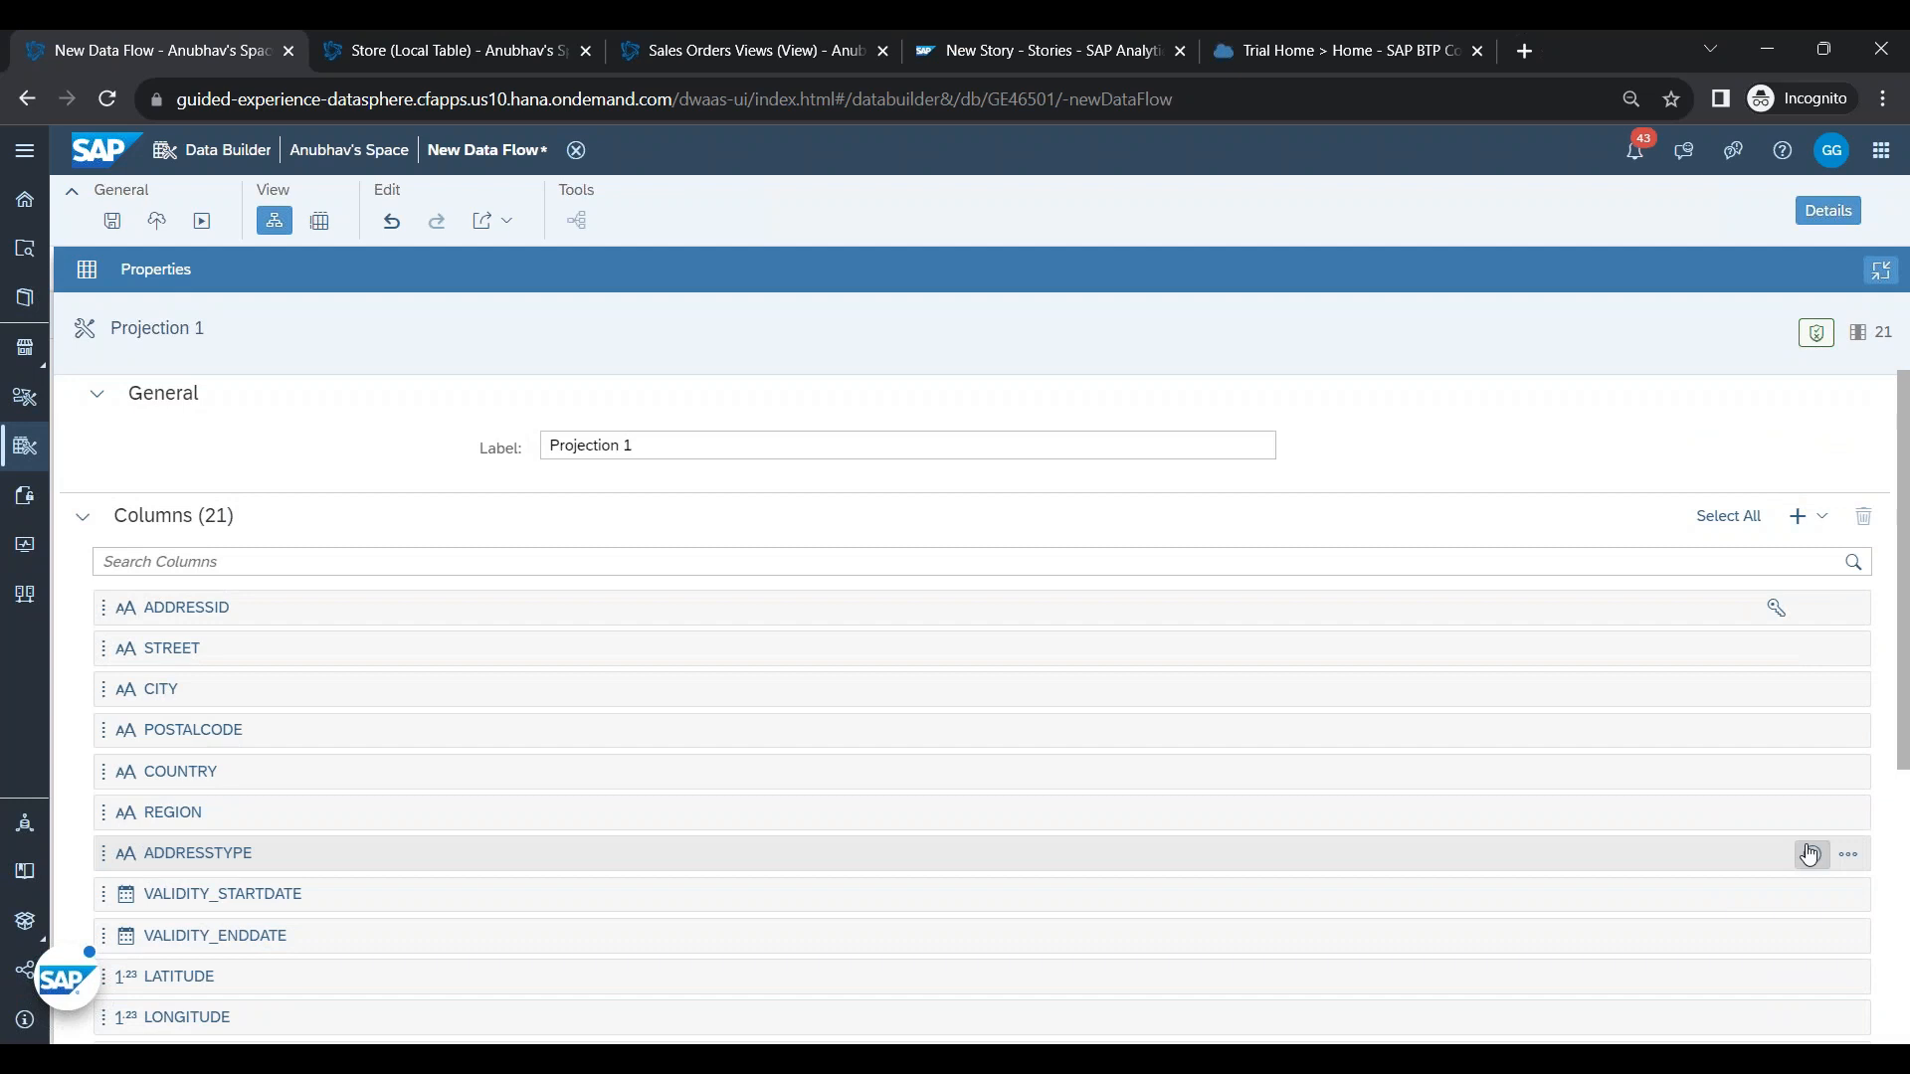
left_click(1850, 812)
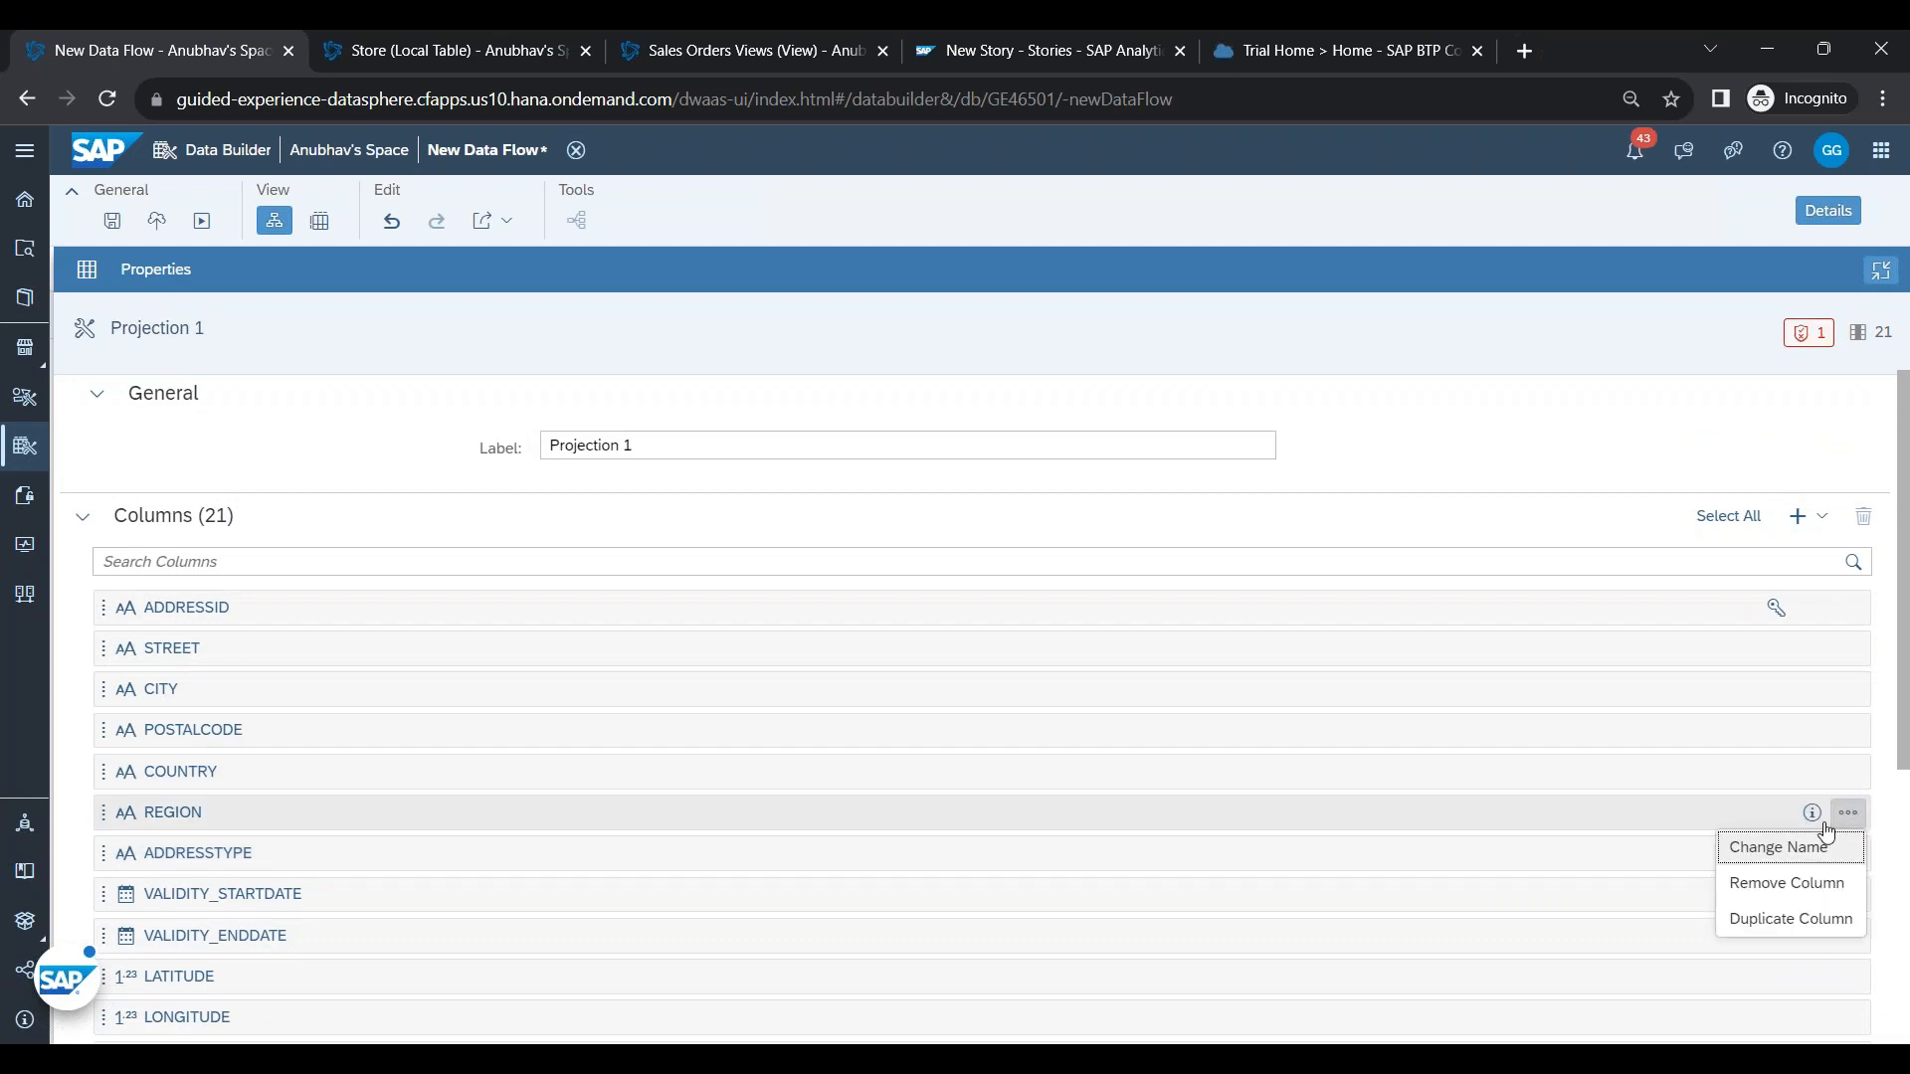
left_click(1805, 884)
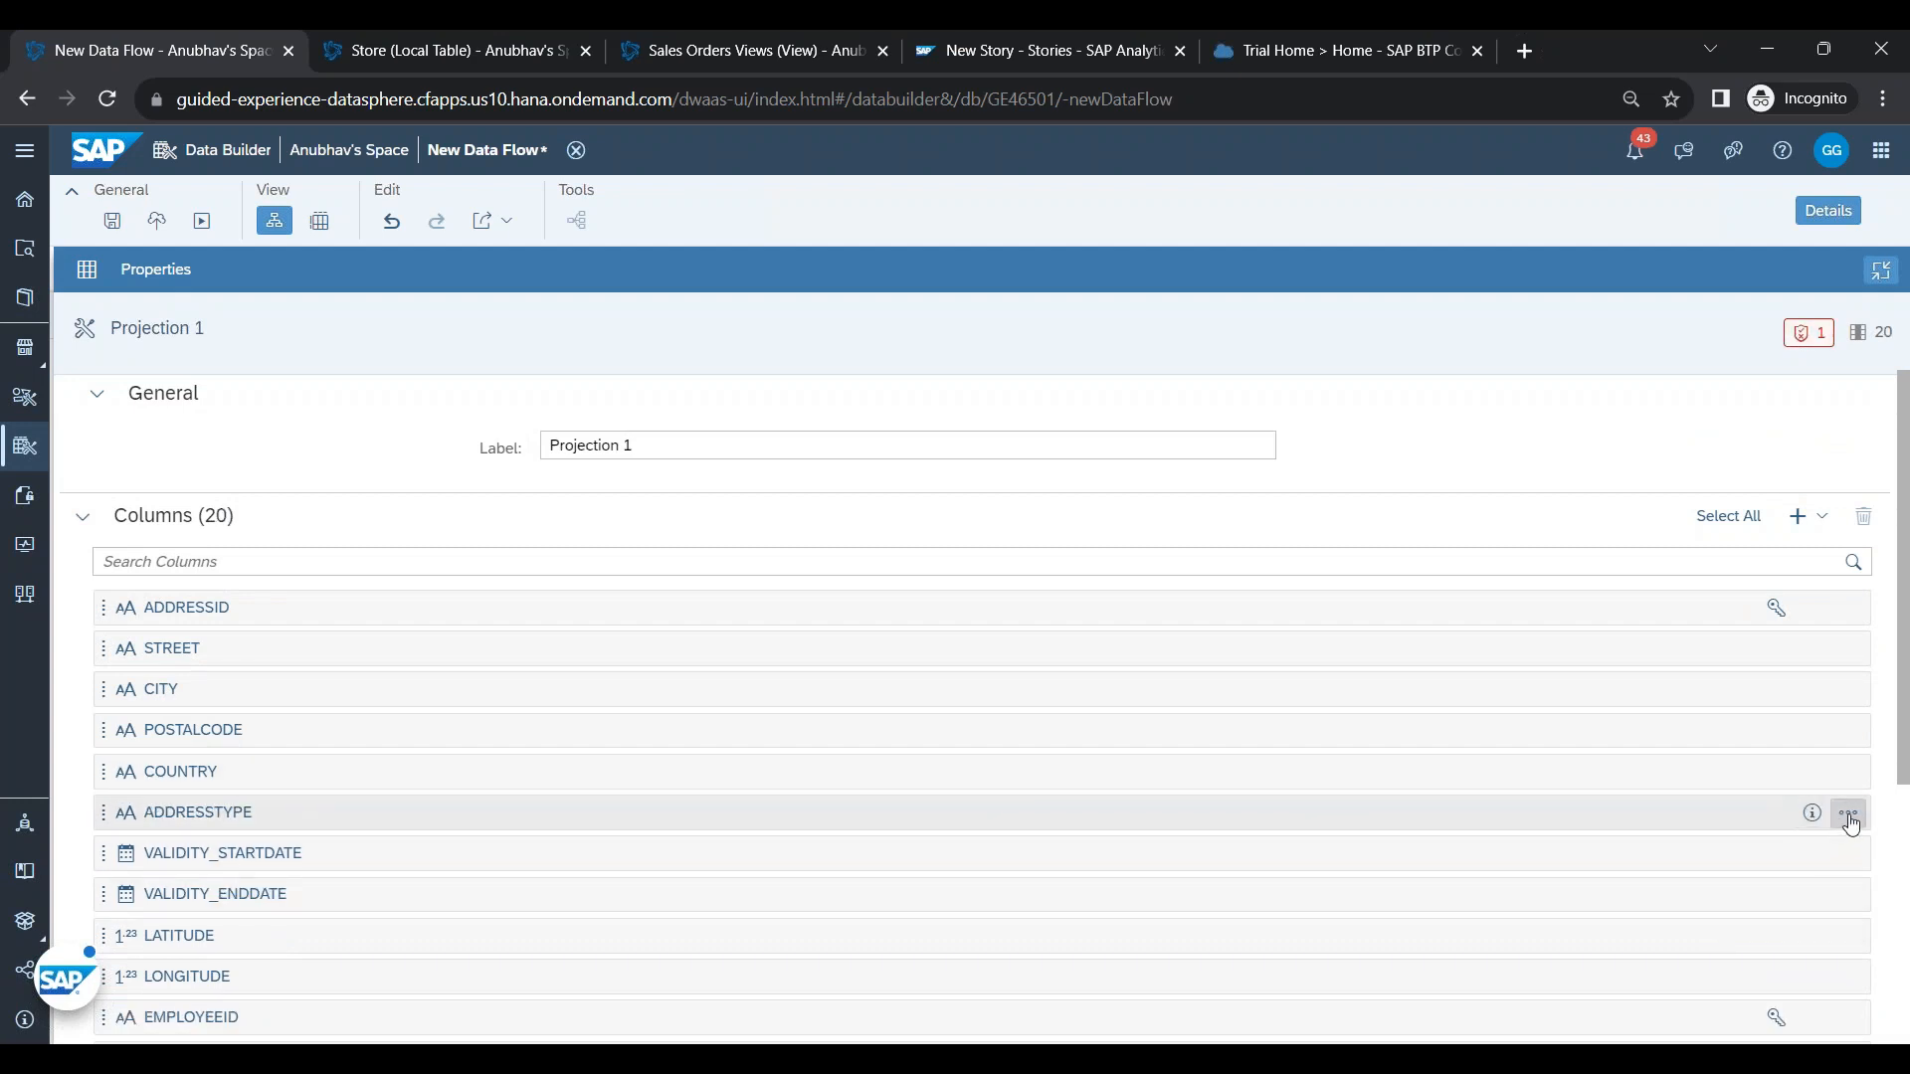
left_click(1849, 813)
left_click(1817, 881)
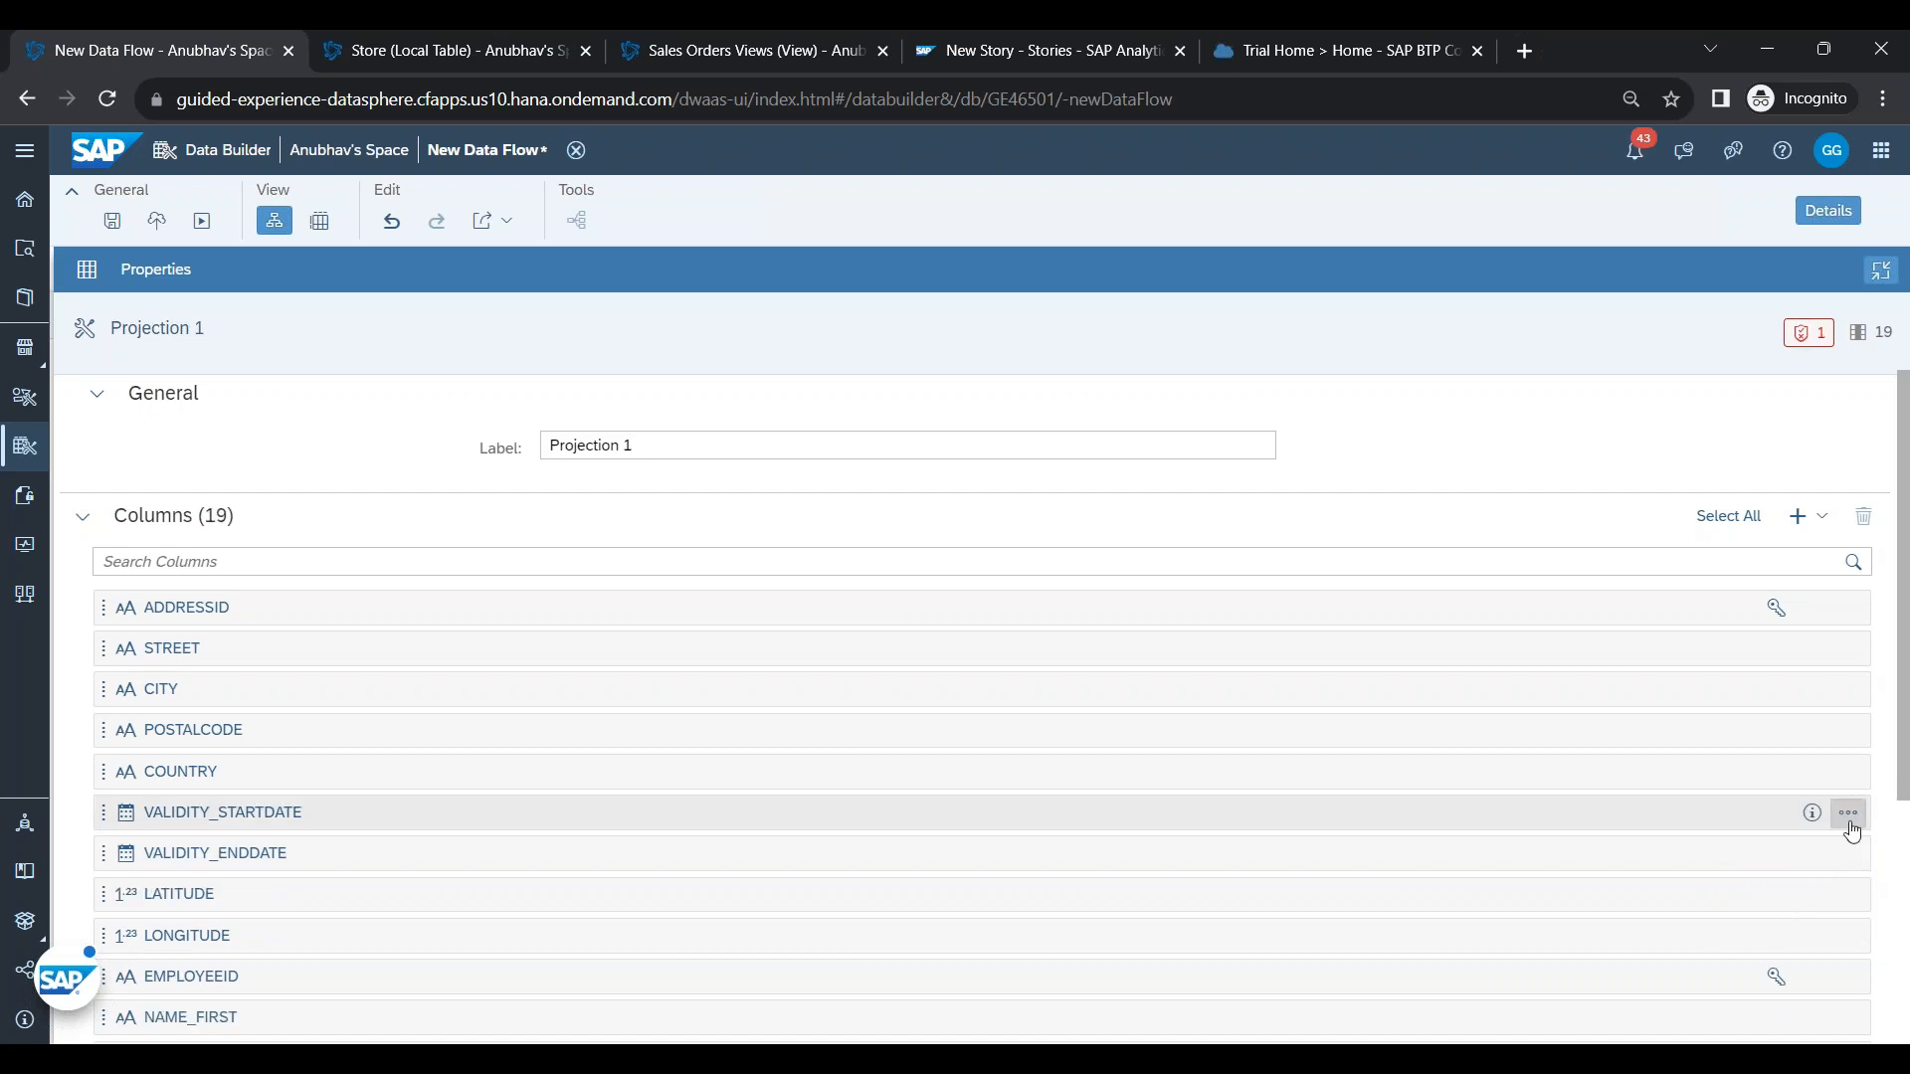
- Remove the LATITUDE and LONGITUDE columns from the projection
left_click(1849, 894)
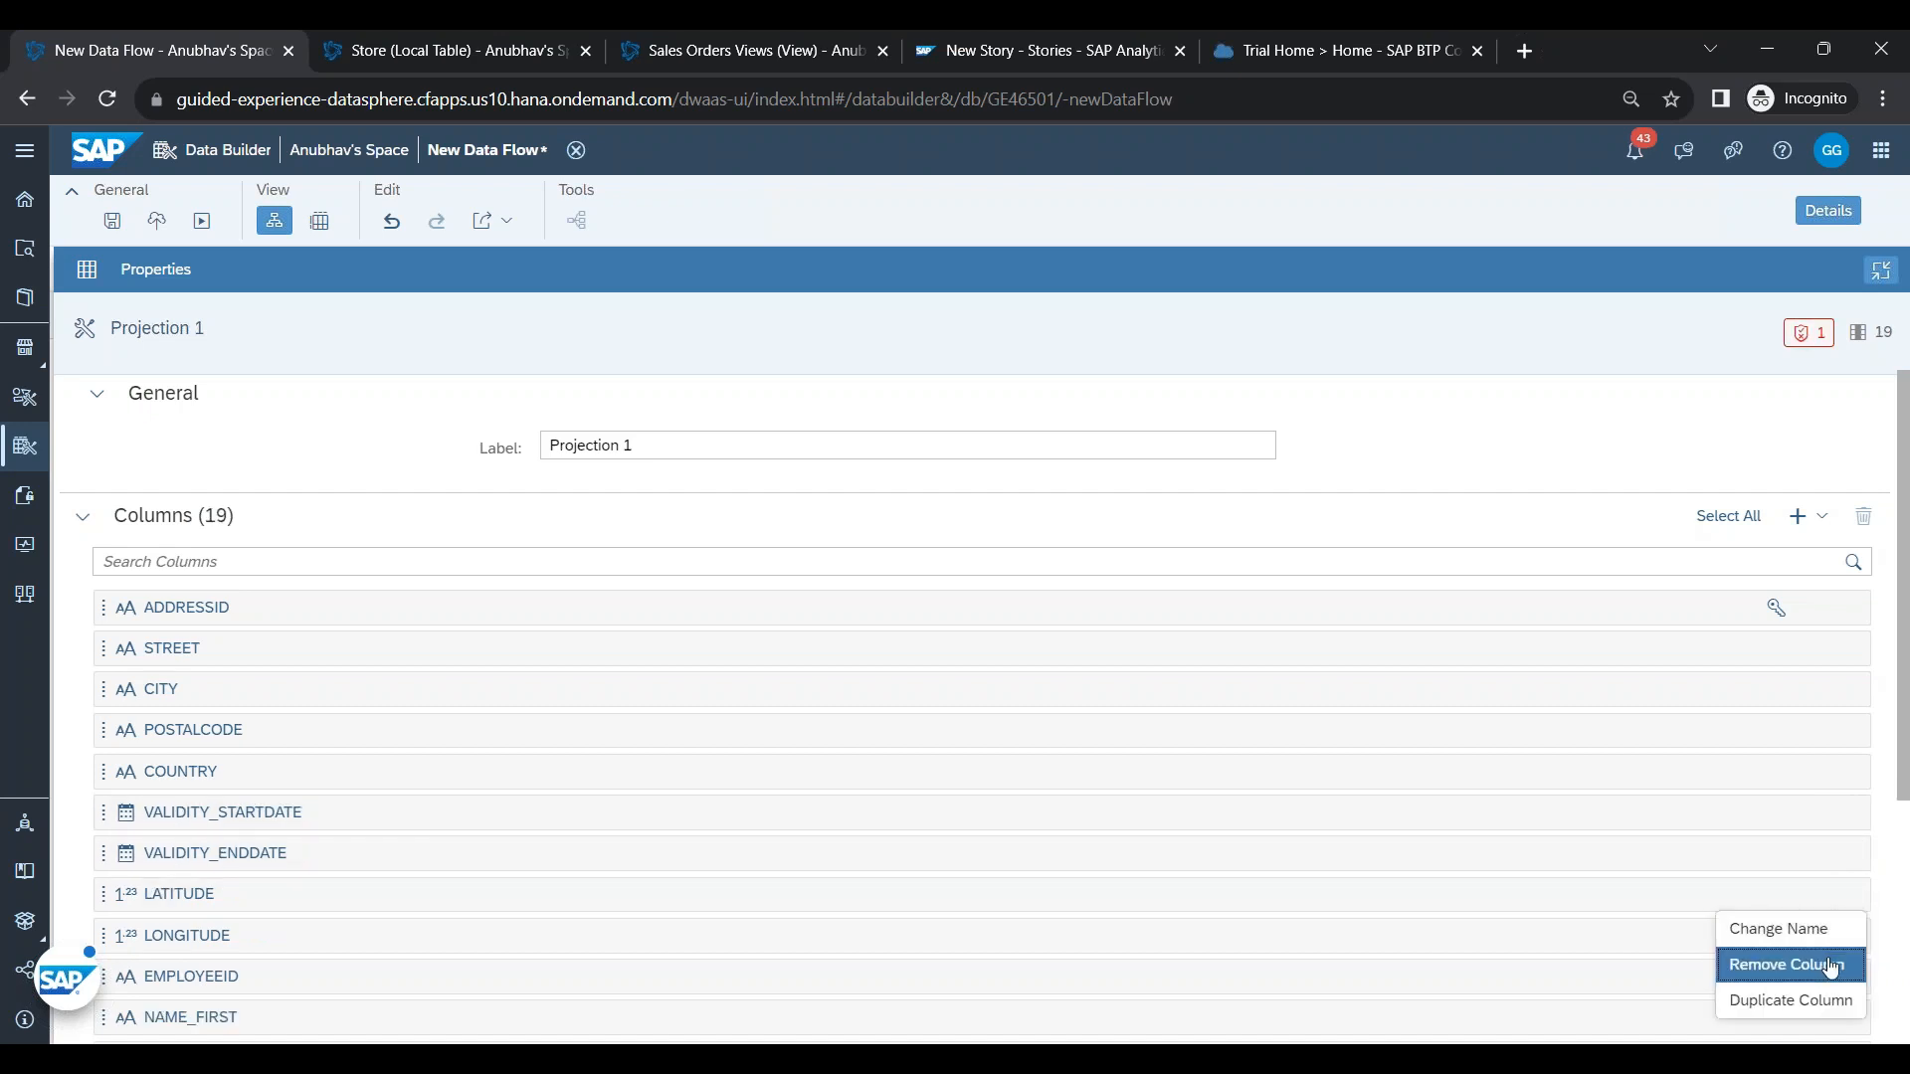
left_click(1831, 965)
left_click(1848, 895)
left_click(1831, 963)
- Remove the NAME_MIDDLE, SEX and LANGUAGE columns from the projection
scroll(1842, 921, "down", 3)
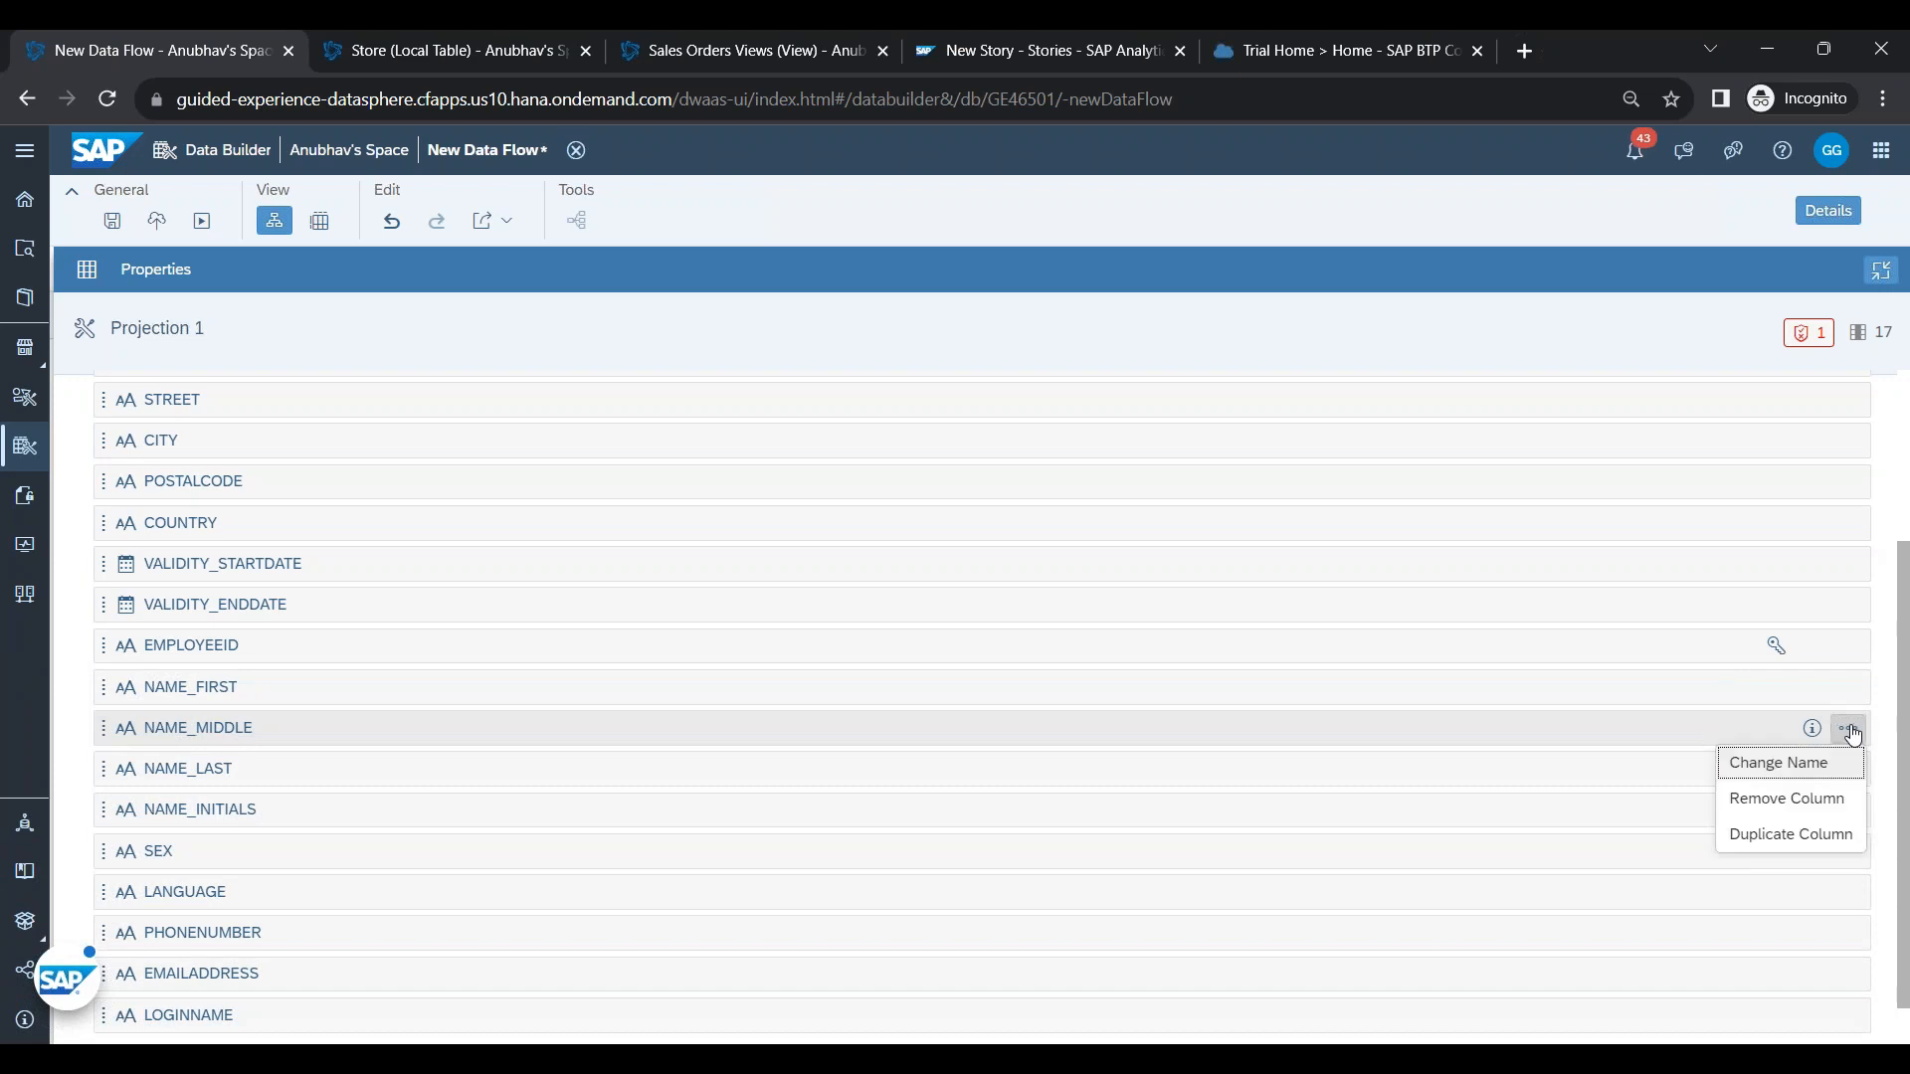
left_click(1833, 798)
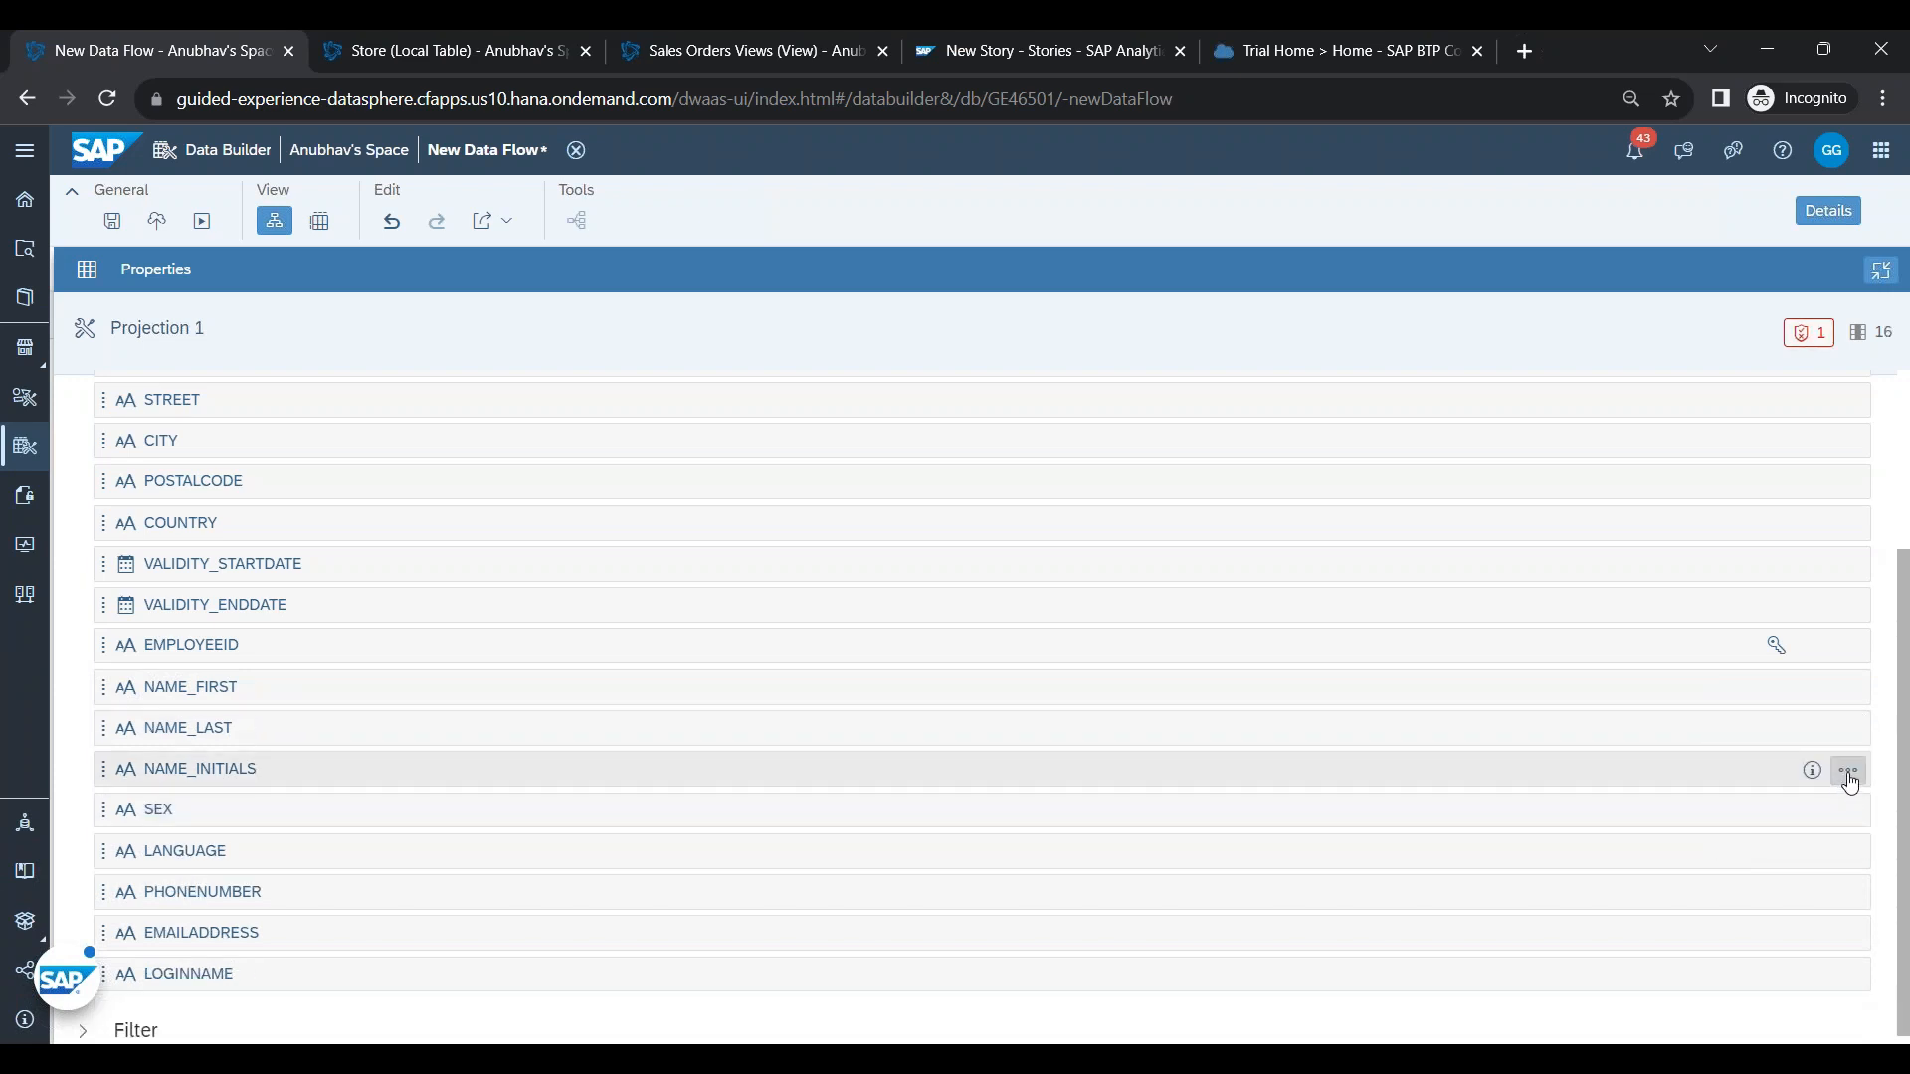
left_click(1851, 814)
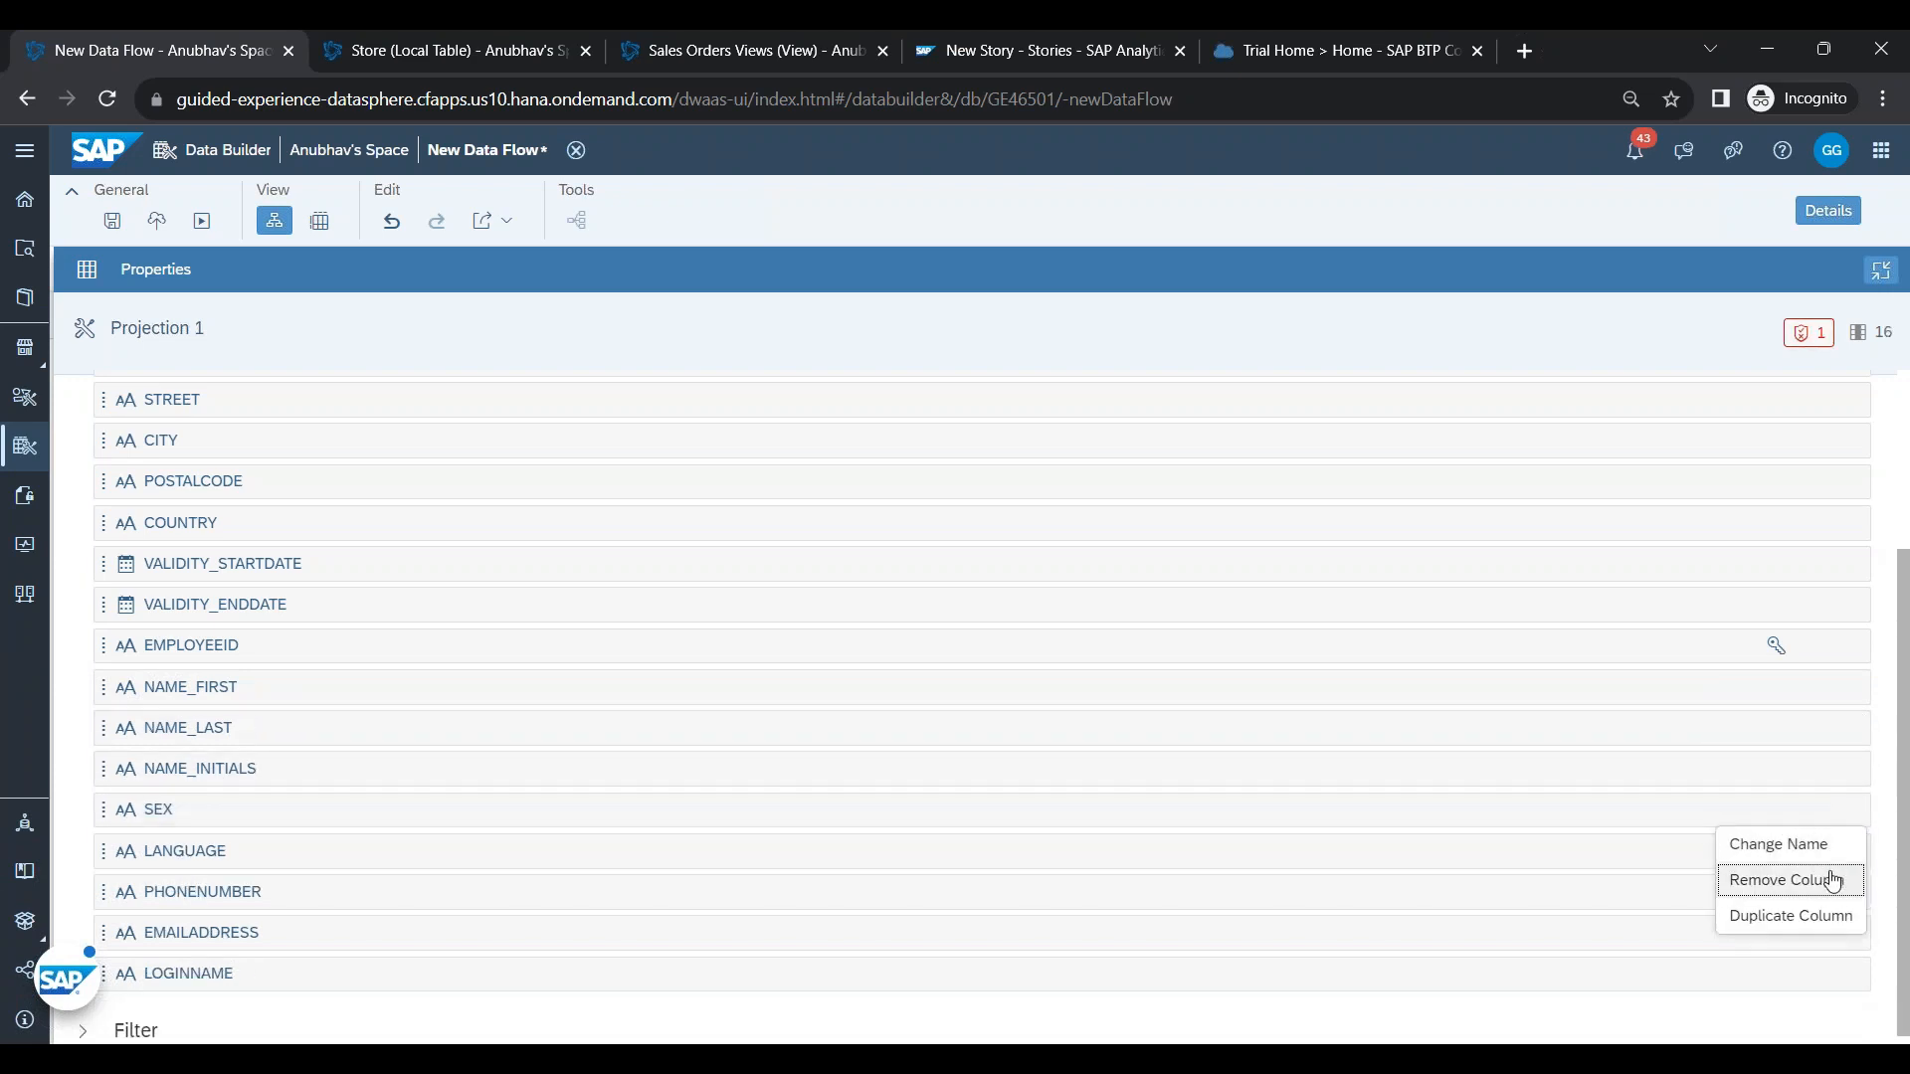
left_click(1833, 879)
left_click(1850, 845)
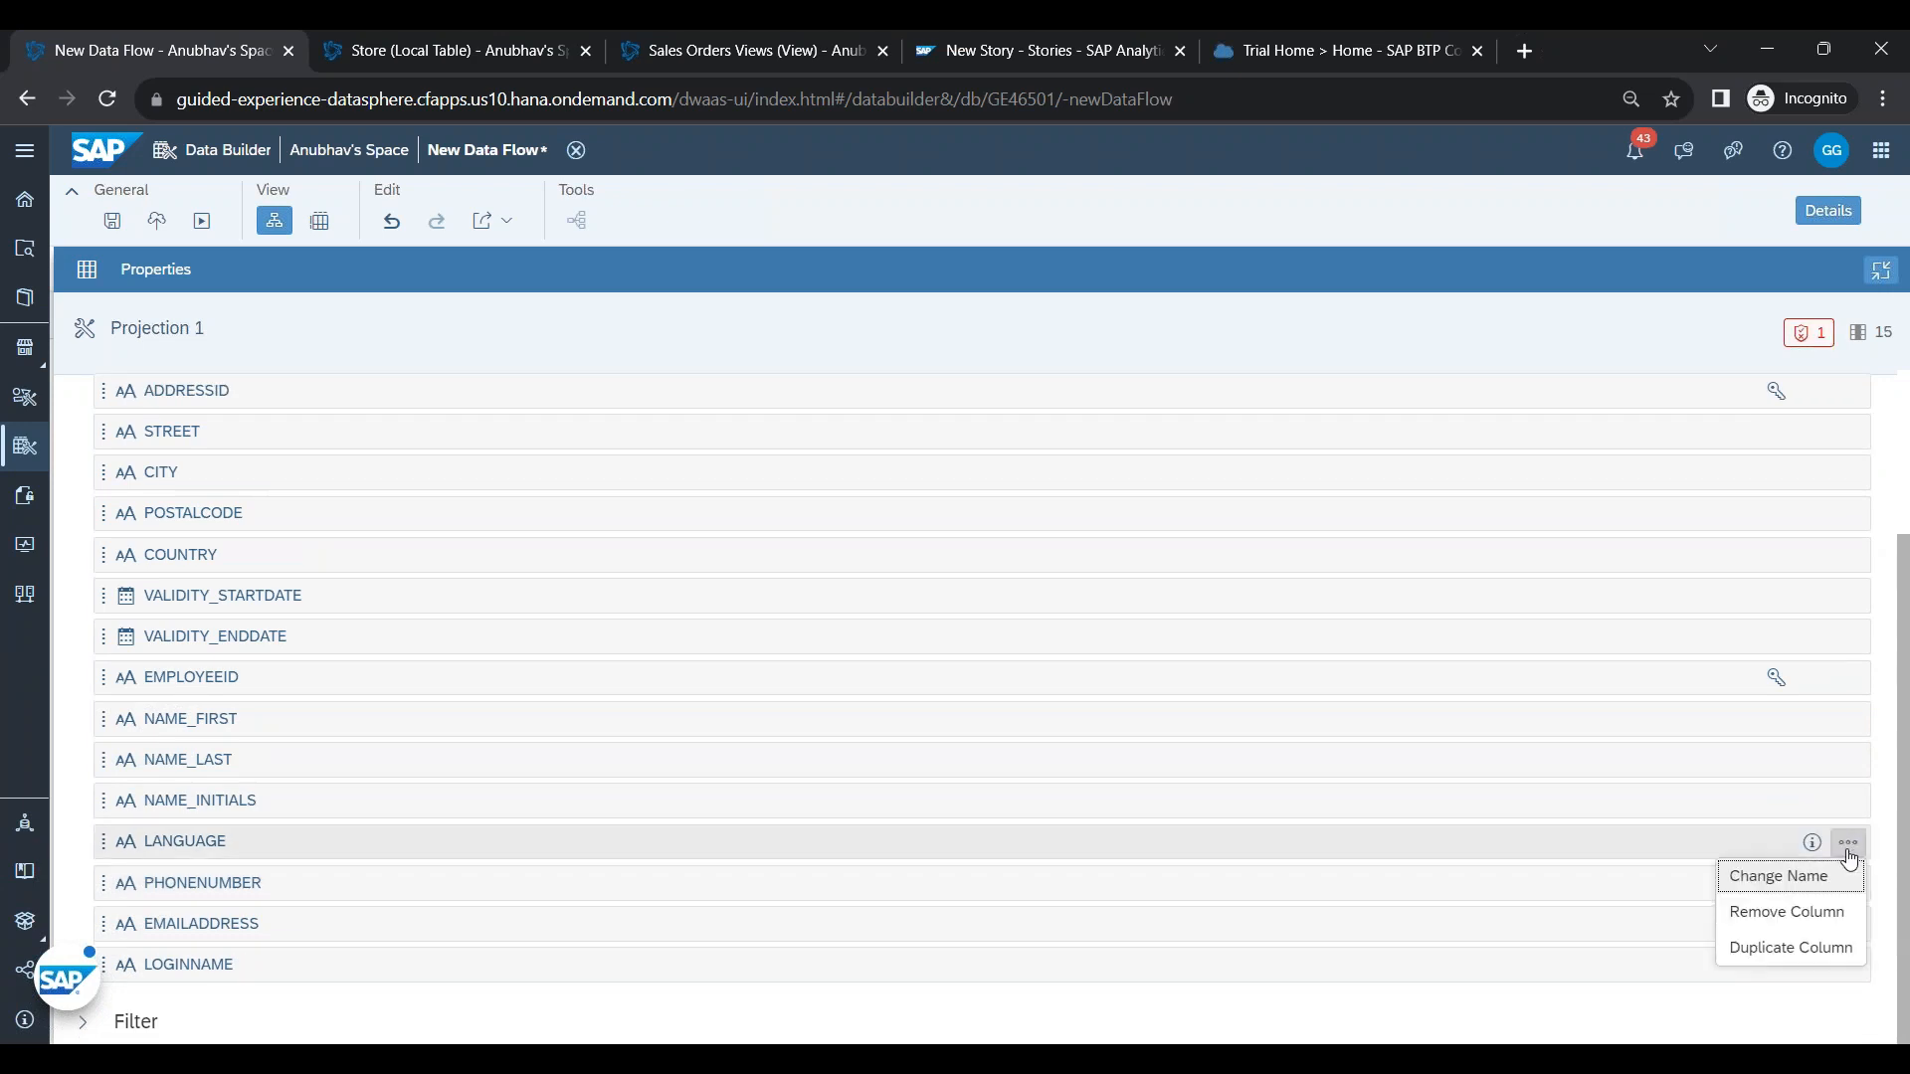
left_click(1817, 911)
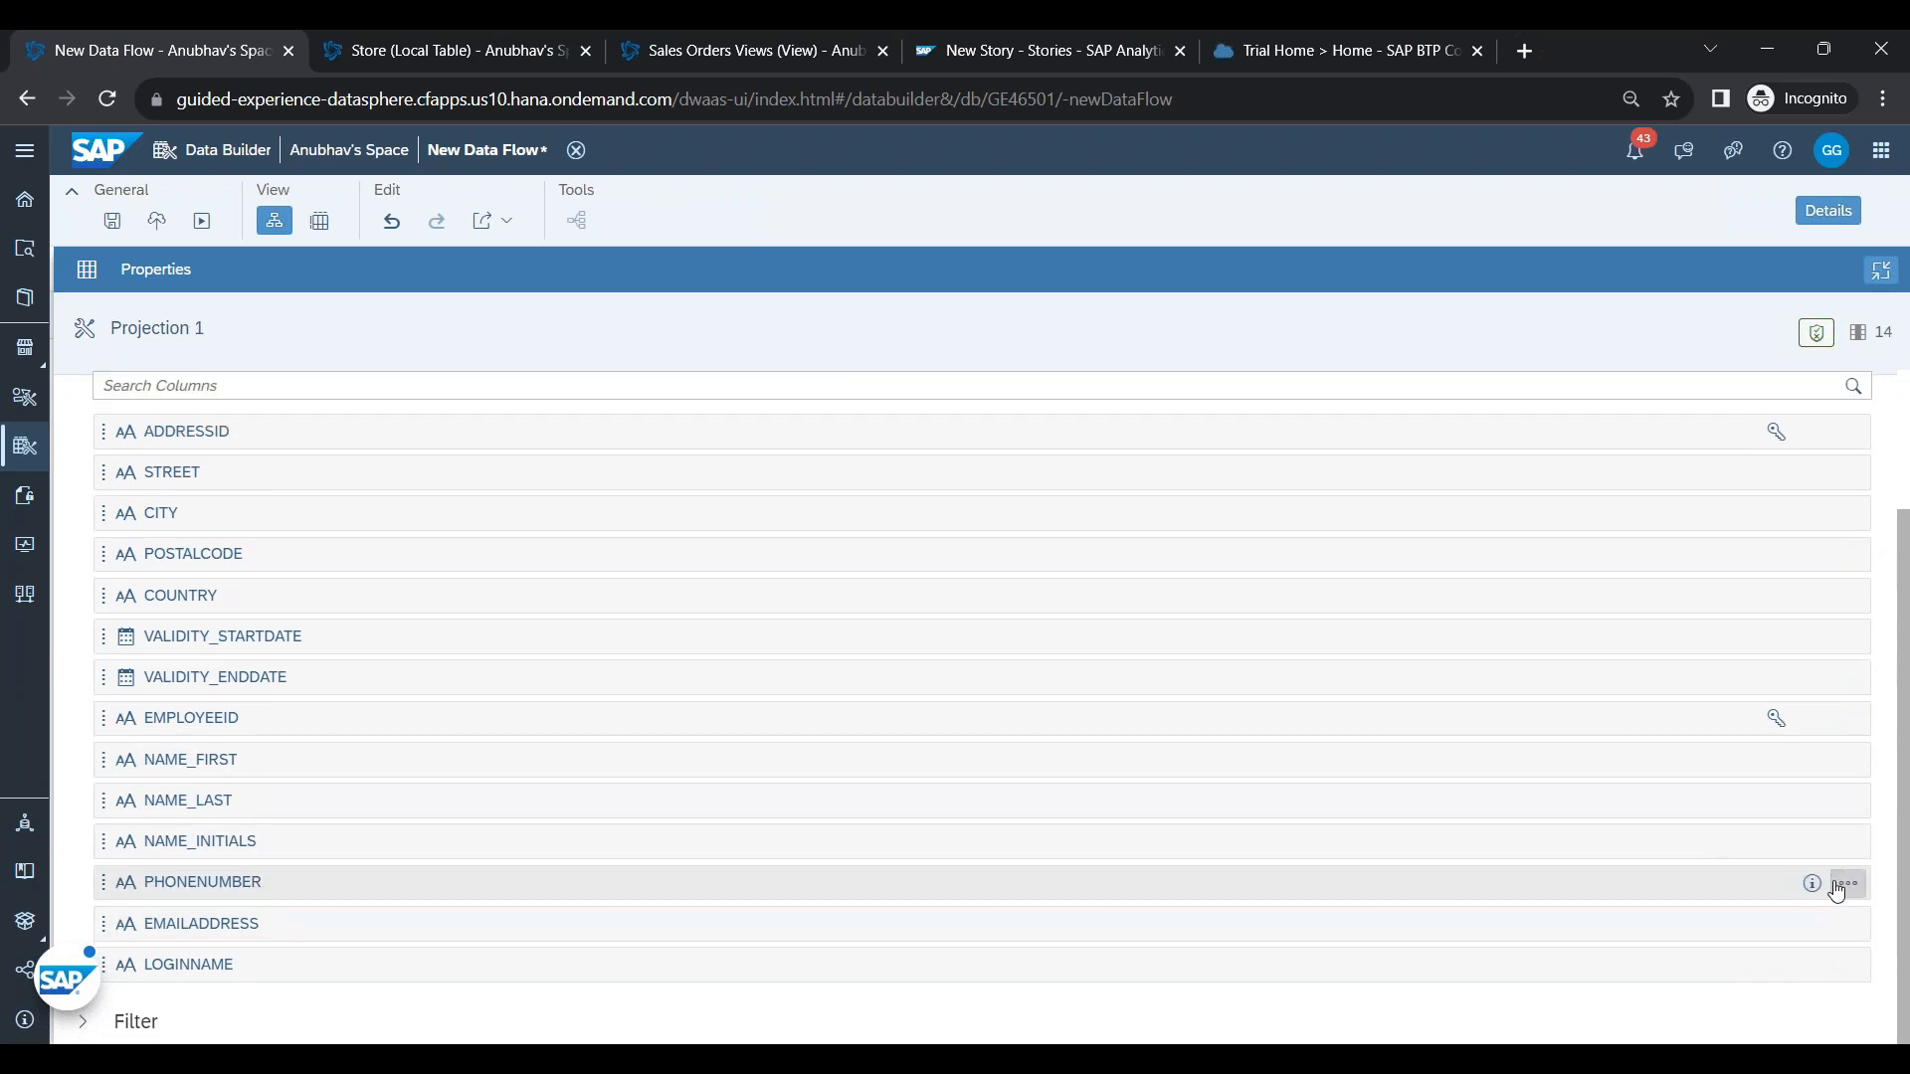
- Remove the PHONENUMBER, EMAILADDRESS and LOGINNAME columns from the projection
left_click(1849, 882)
left_click(1831, 953)
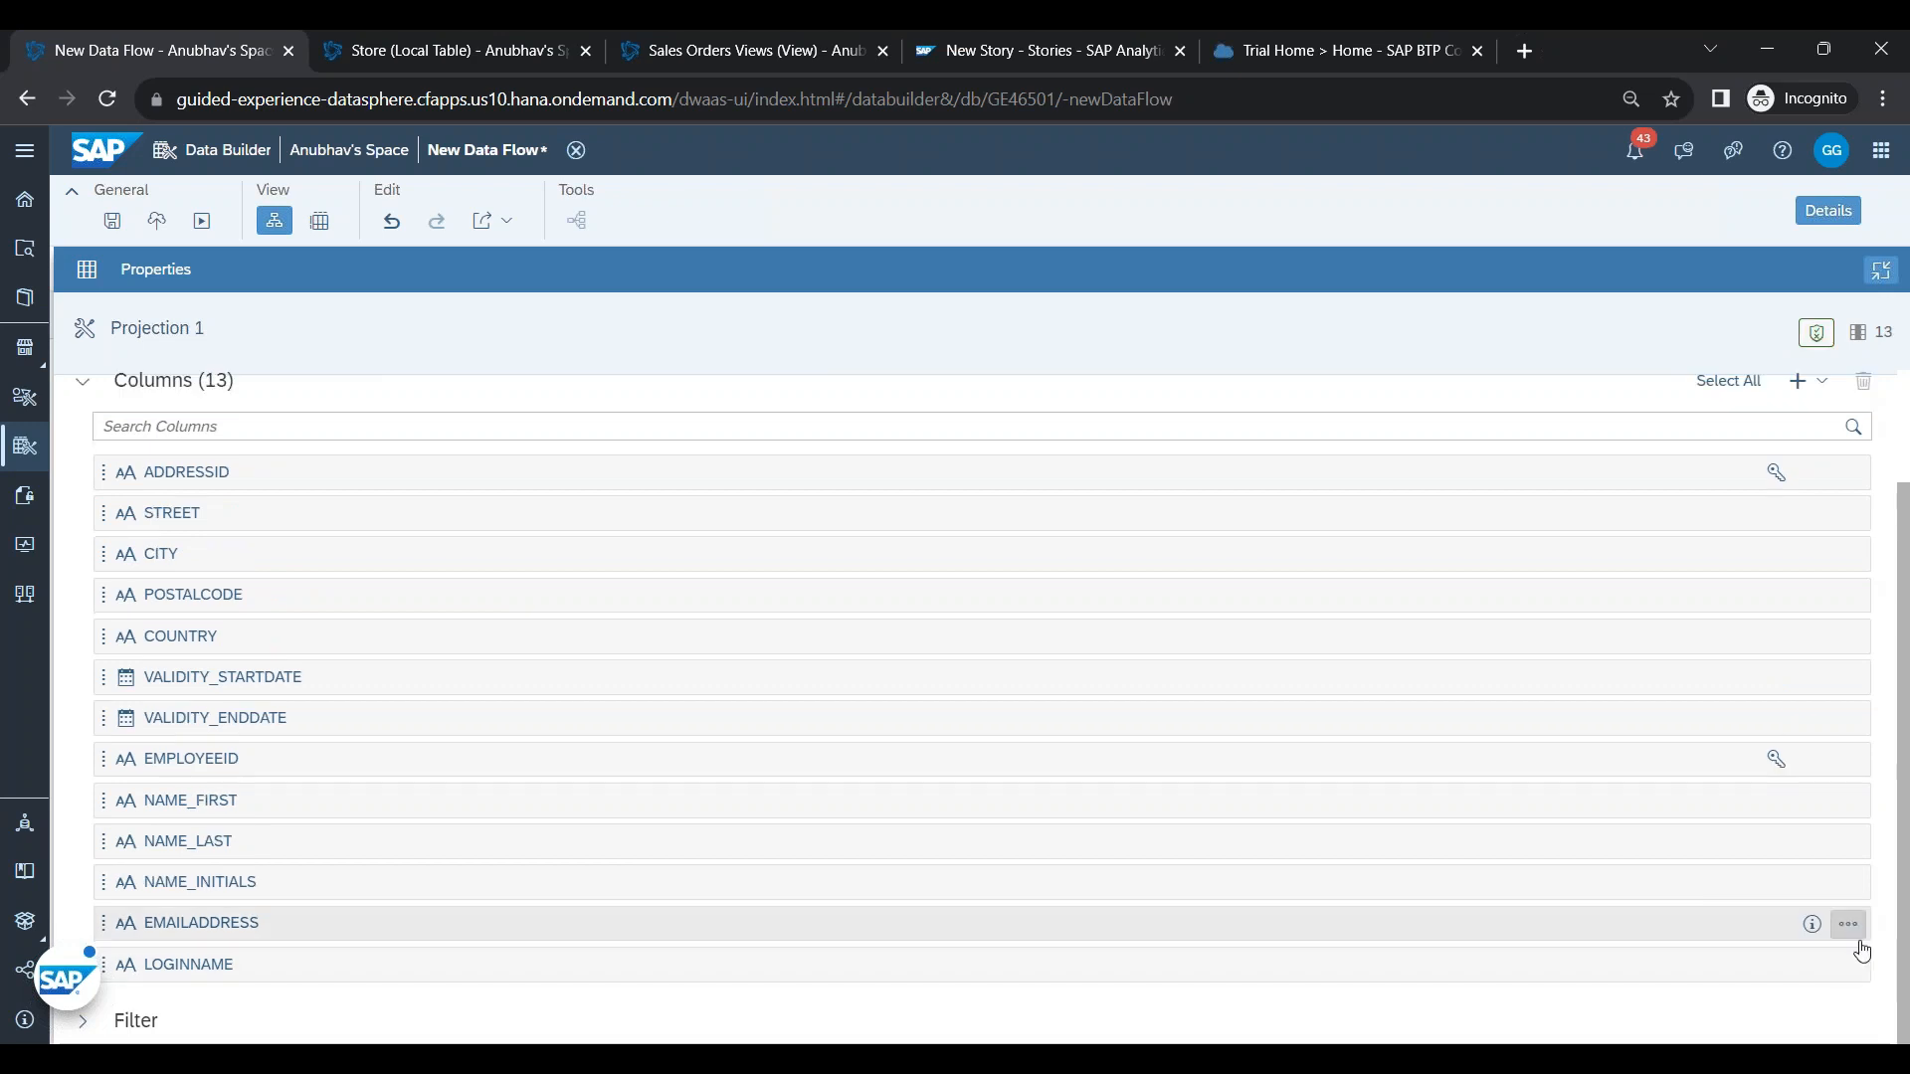
left_click(1846, 922)
left_click(1828, 860)
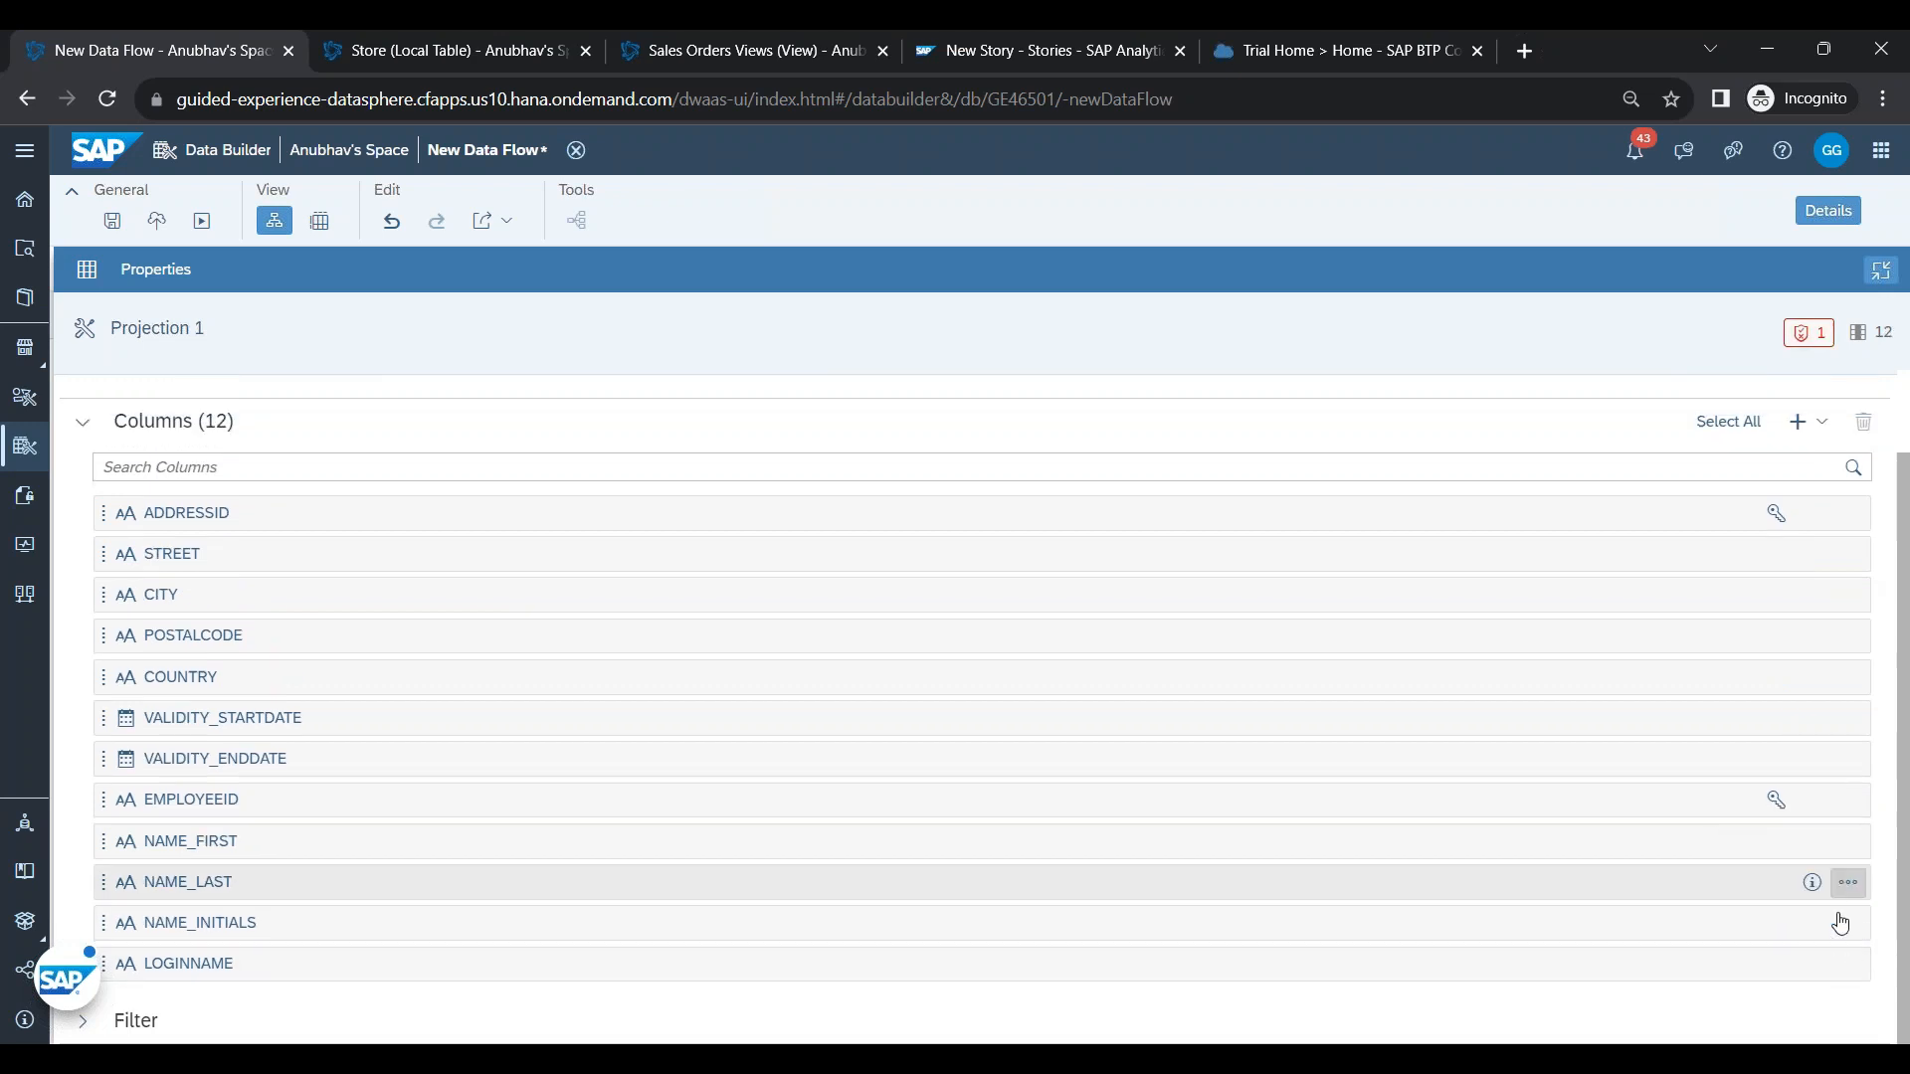
left_click(1847, 963)
left_click(1843, 913)
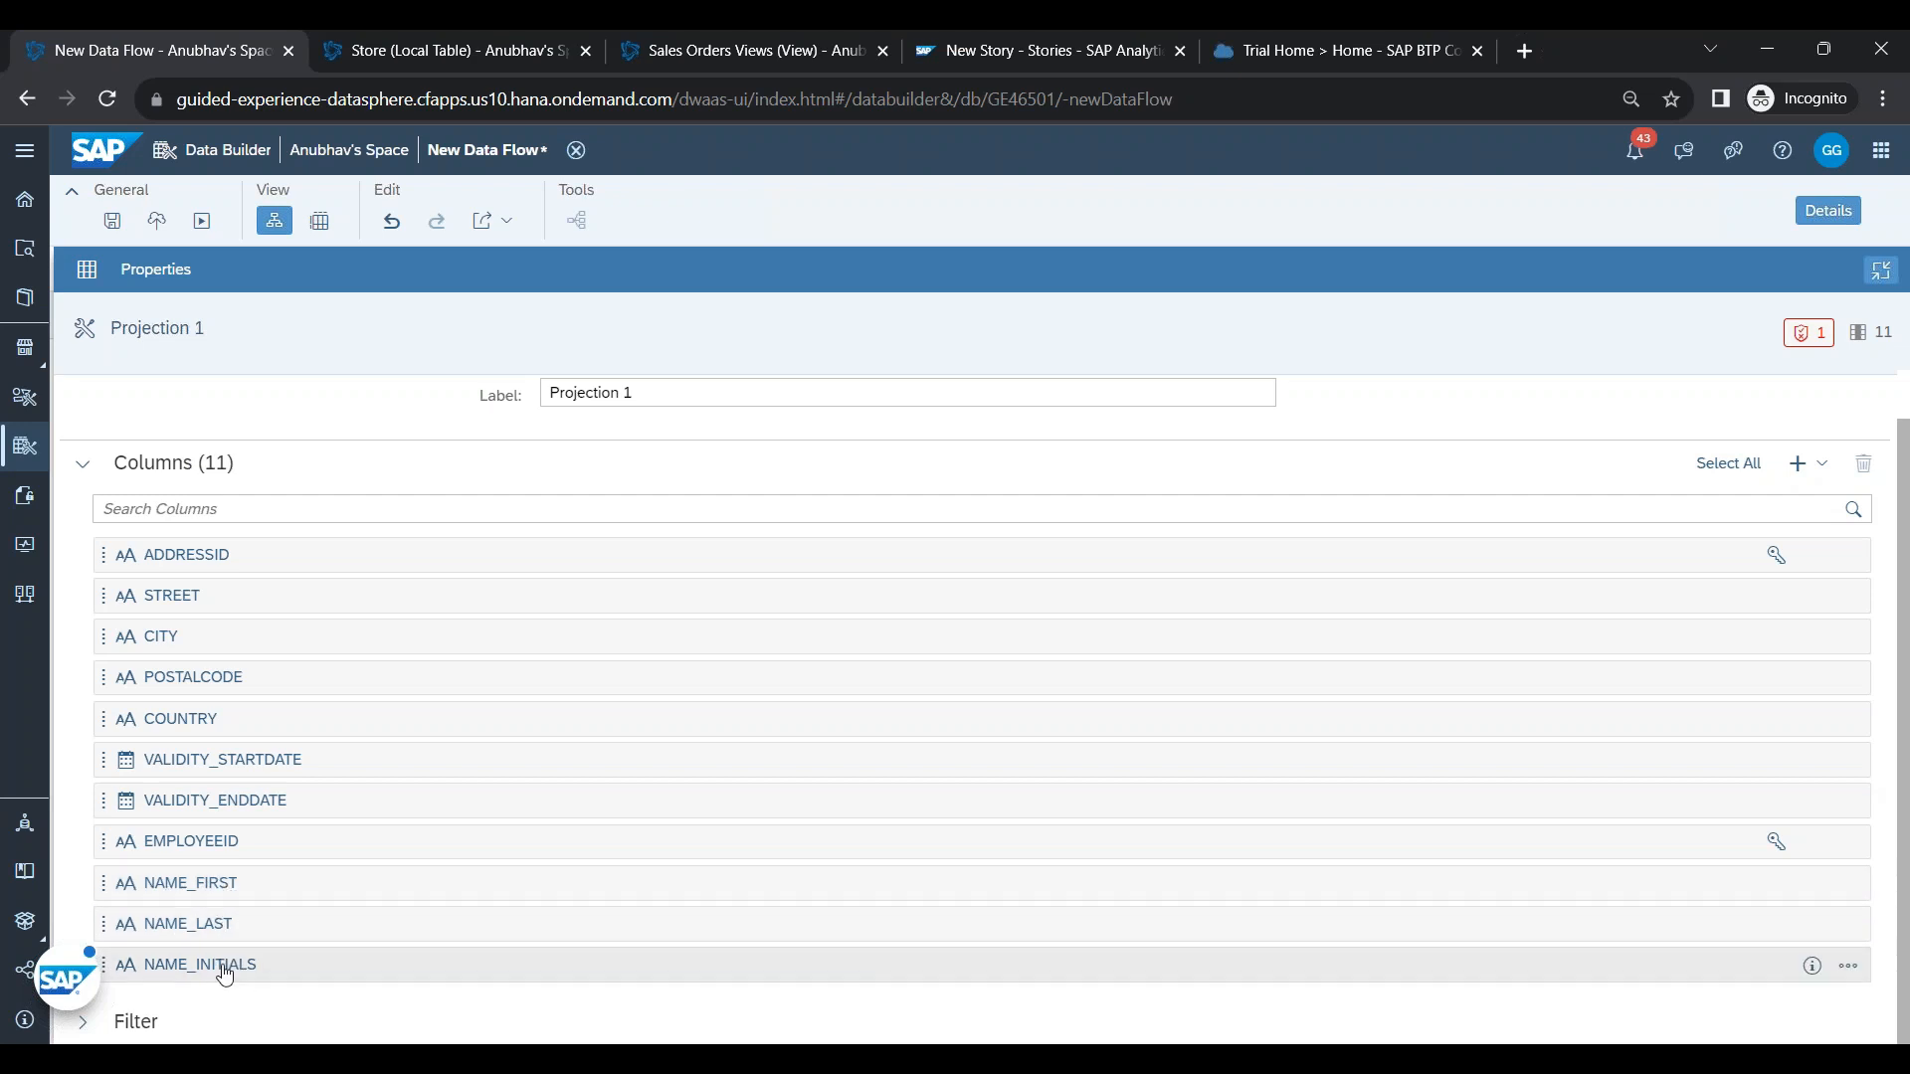
- Remove the NAME_FIRST, NAME_LAST and NAME_INITIALS columns from the projection and return to the data flow canvas
left_click(1848, 884)
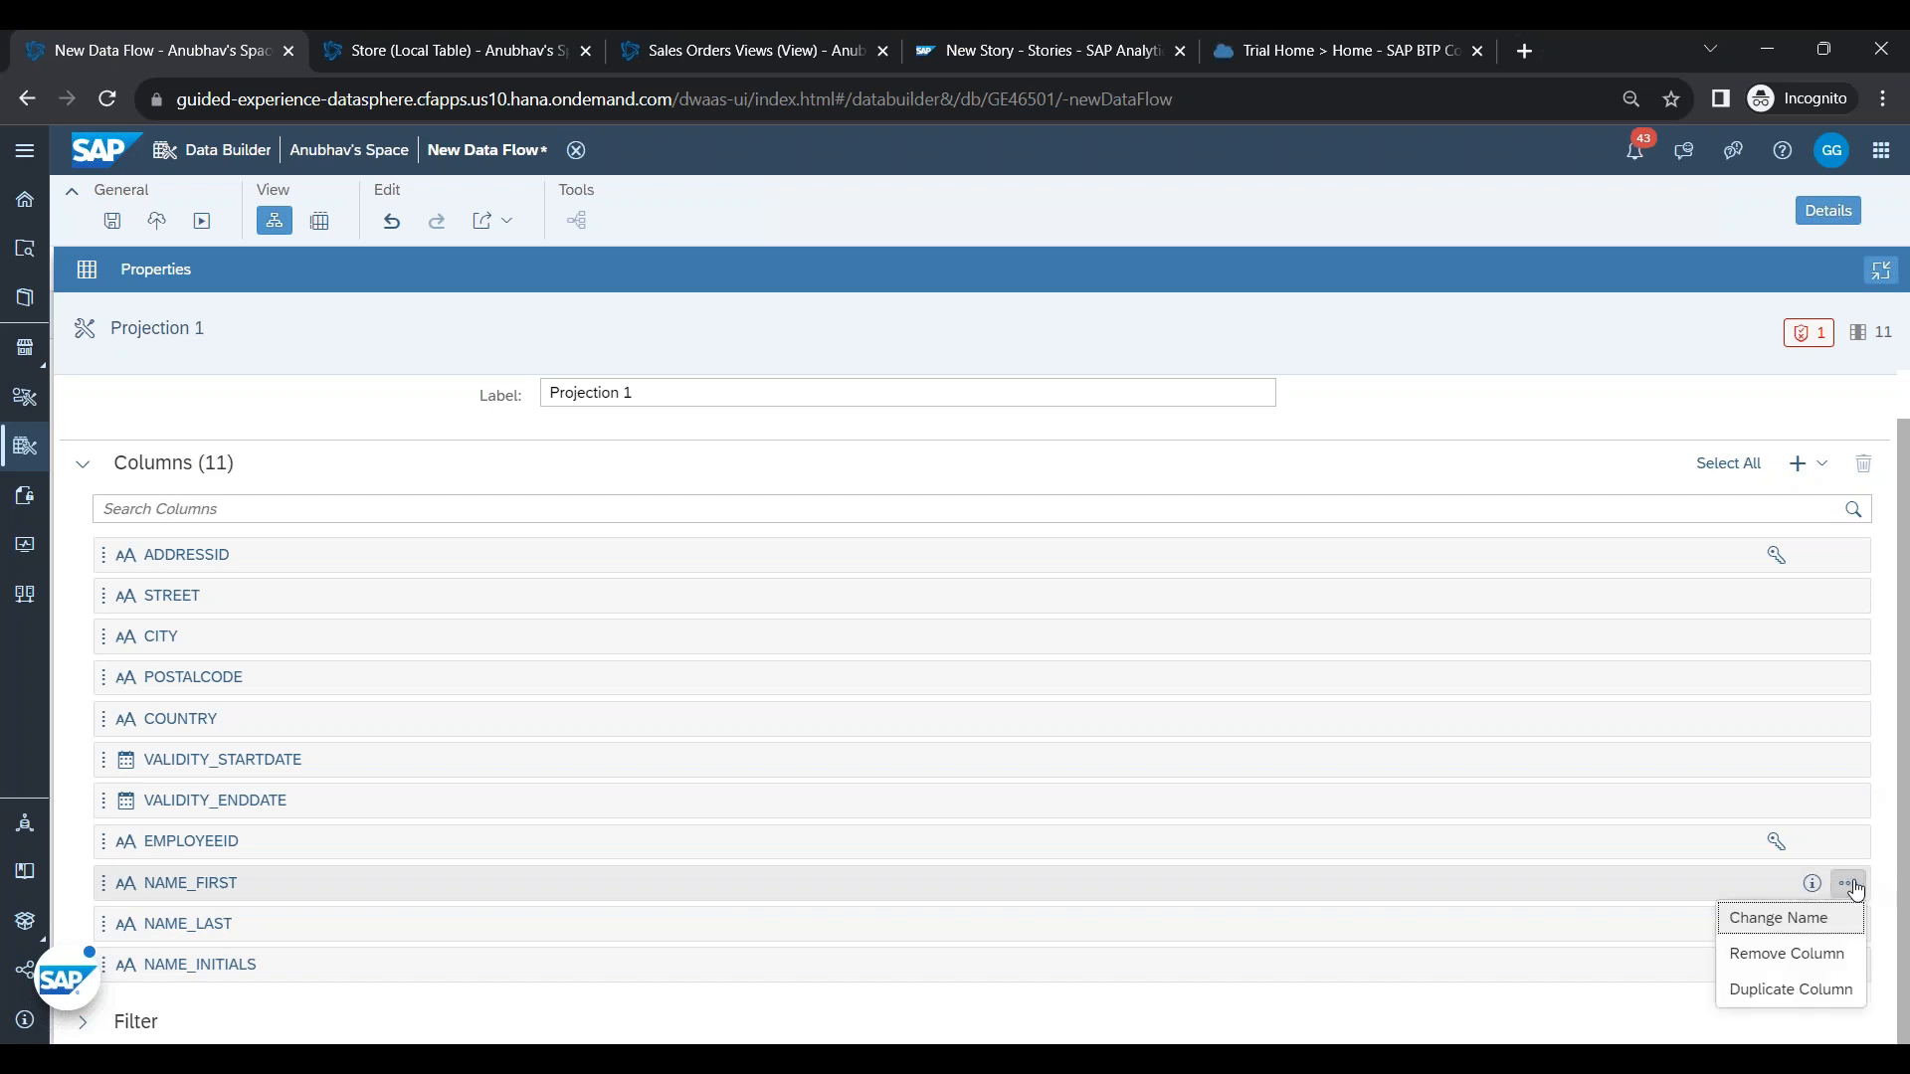
left_click(1821, 955)
left_click(1845, 923)
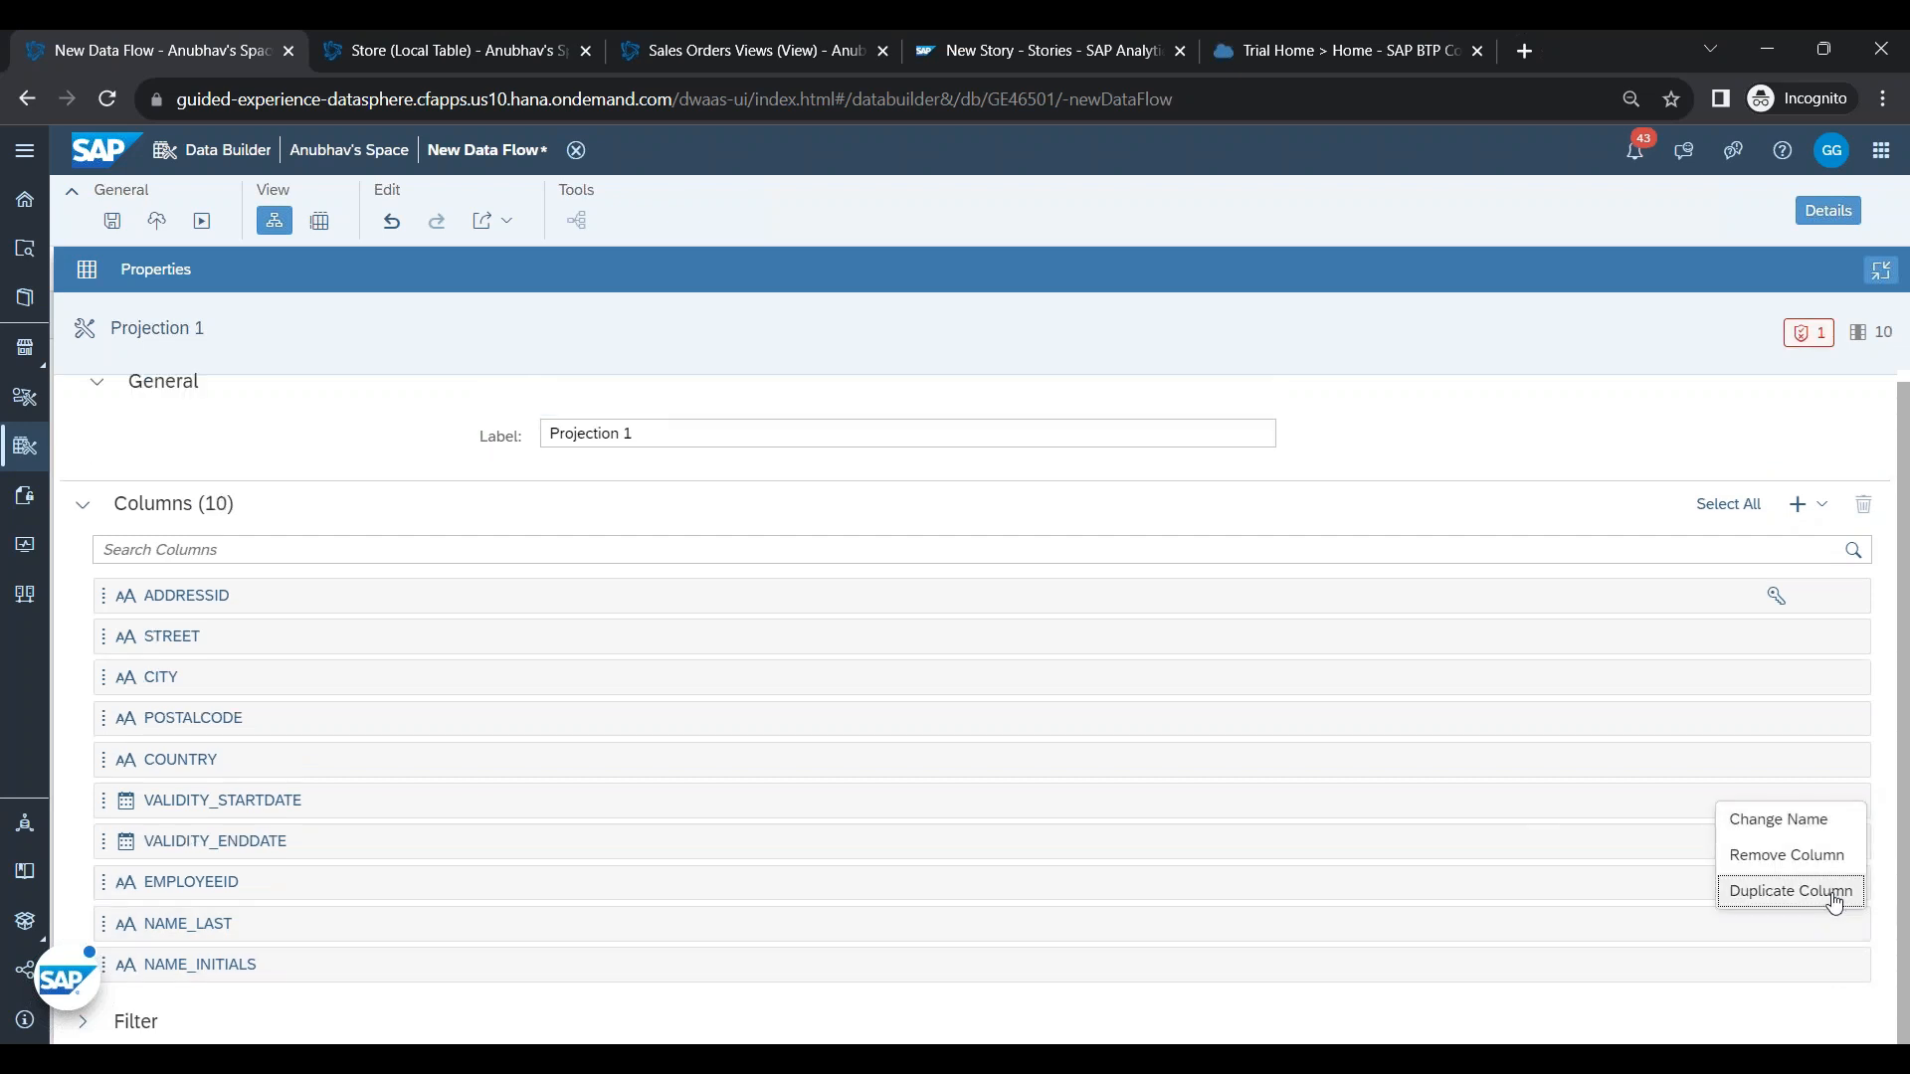
left_click(1836, 888)
left_click(1847, 925)
left_click(1812, 855)
left_click(1848, 961)
left_click(1830, 898)
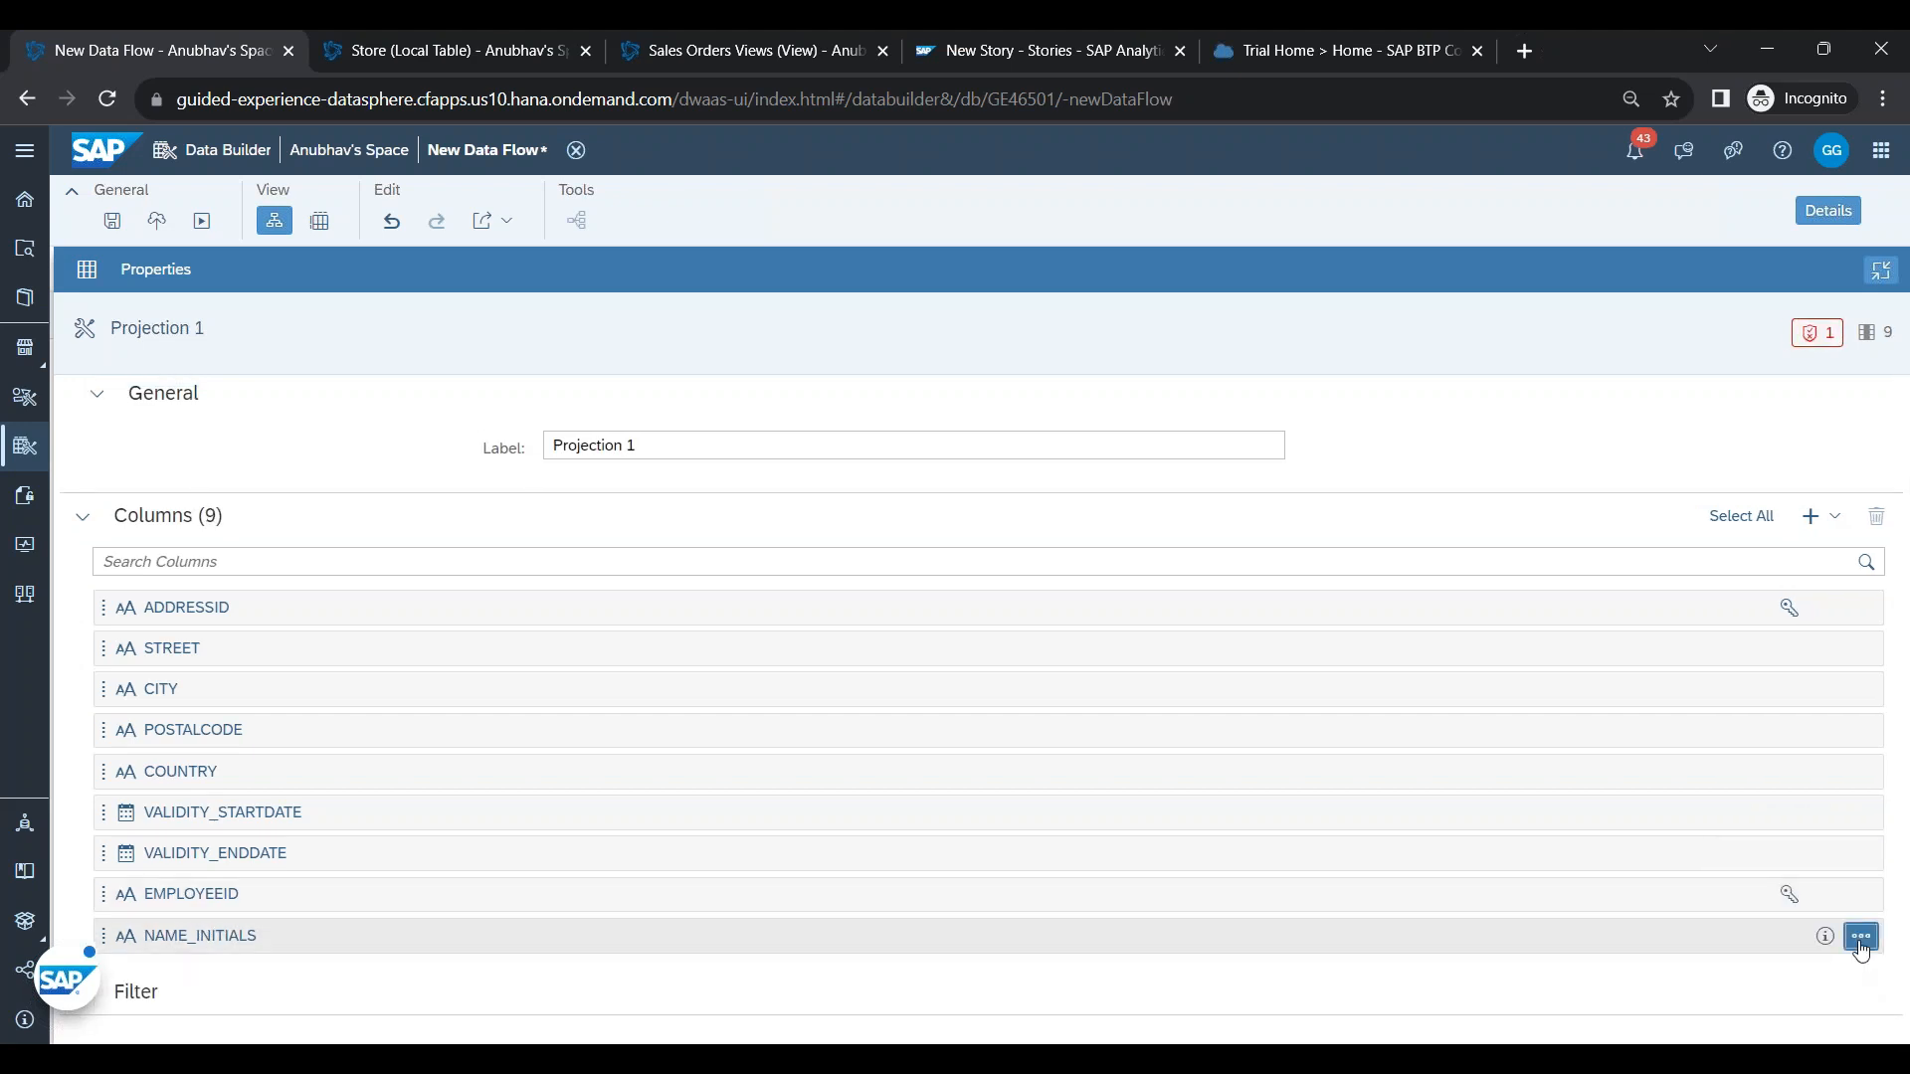
left_click(1859, 933)
left_click(1846, 883)
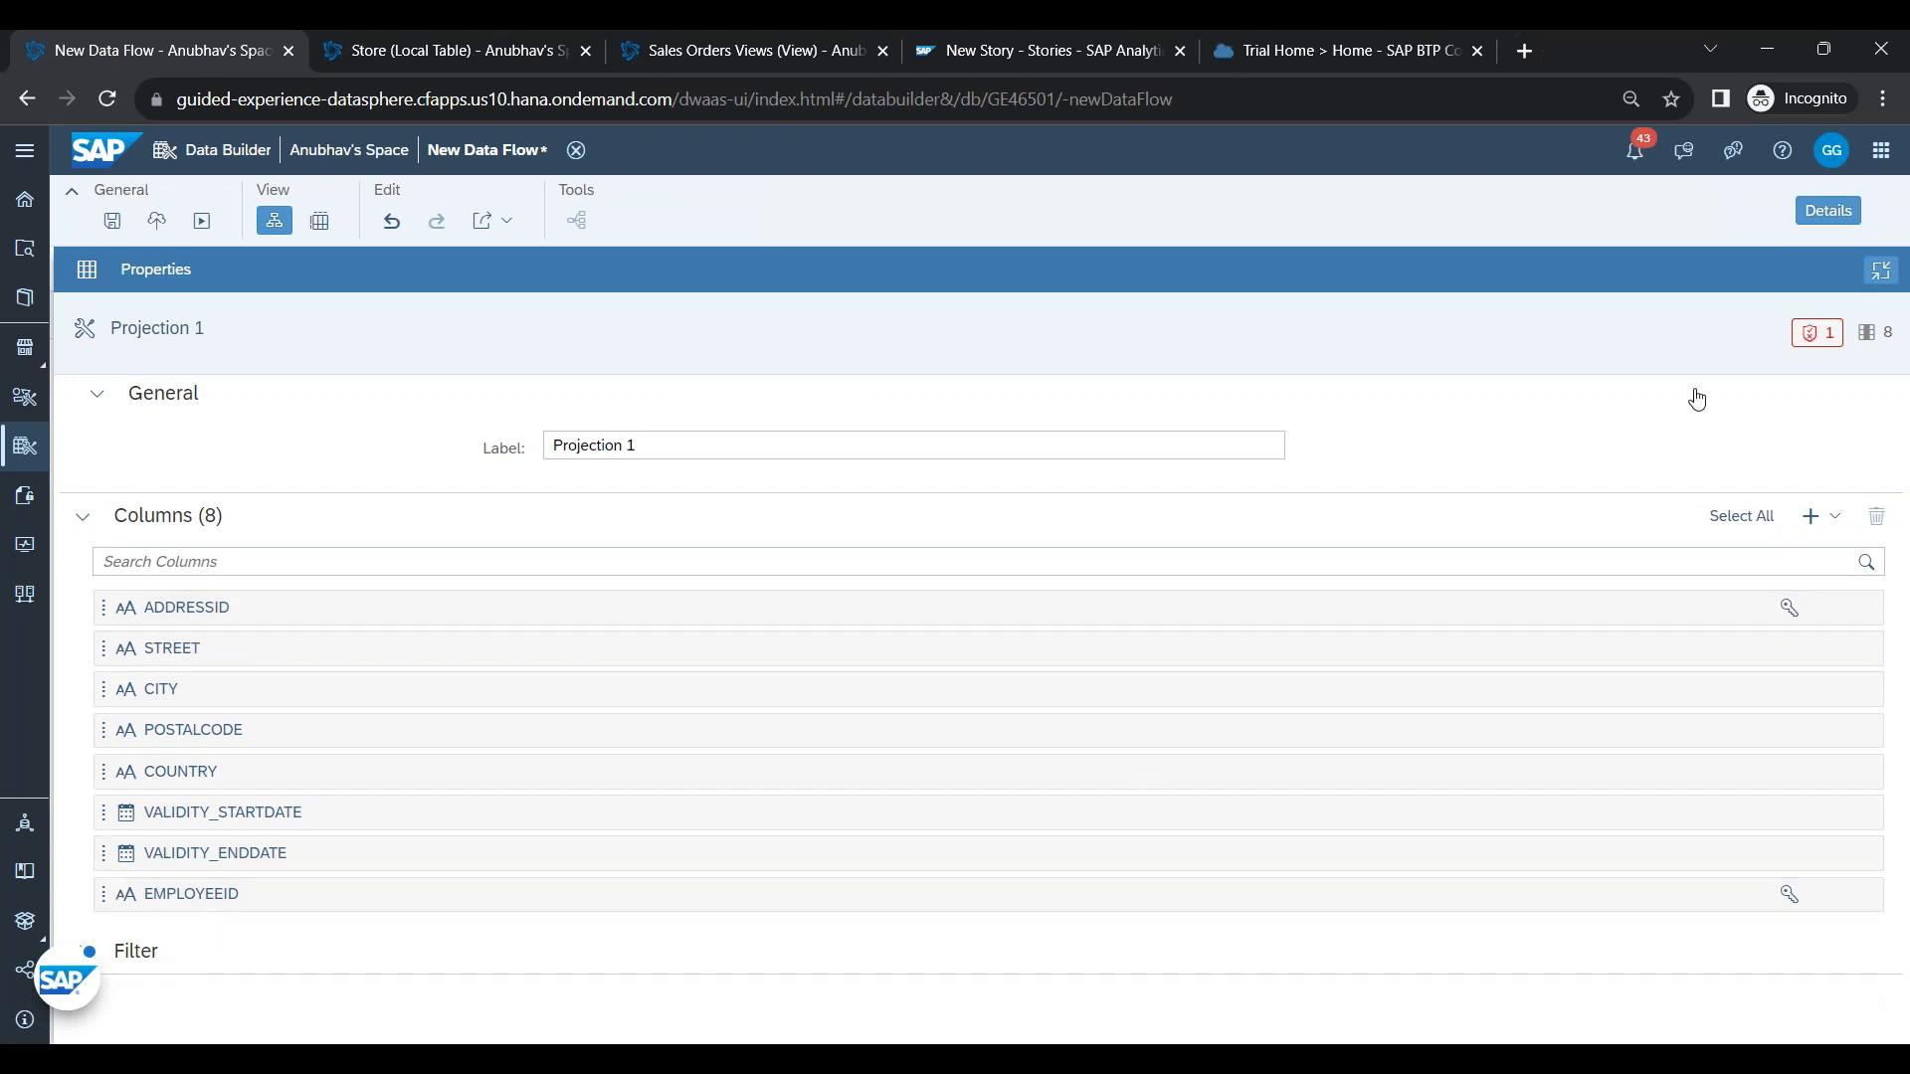
left_click(1881, 271)
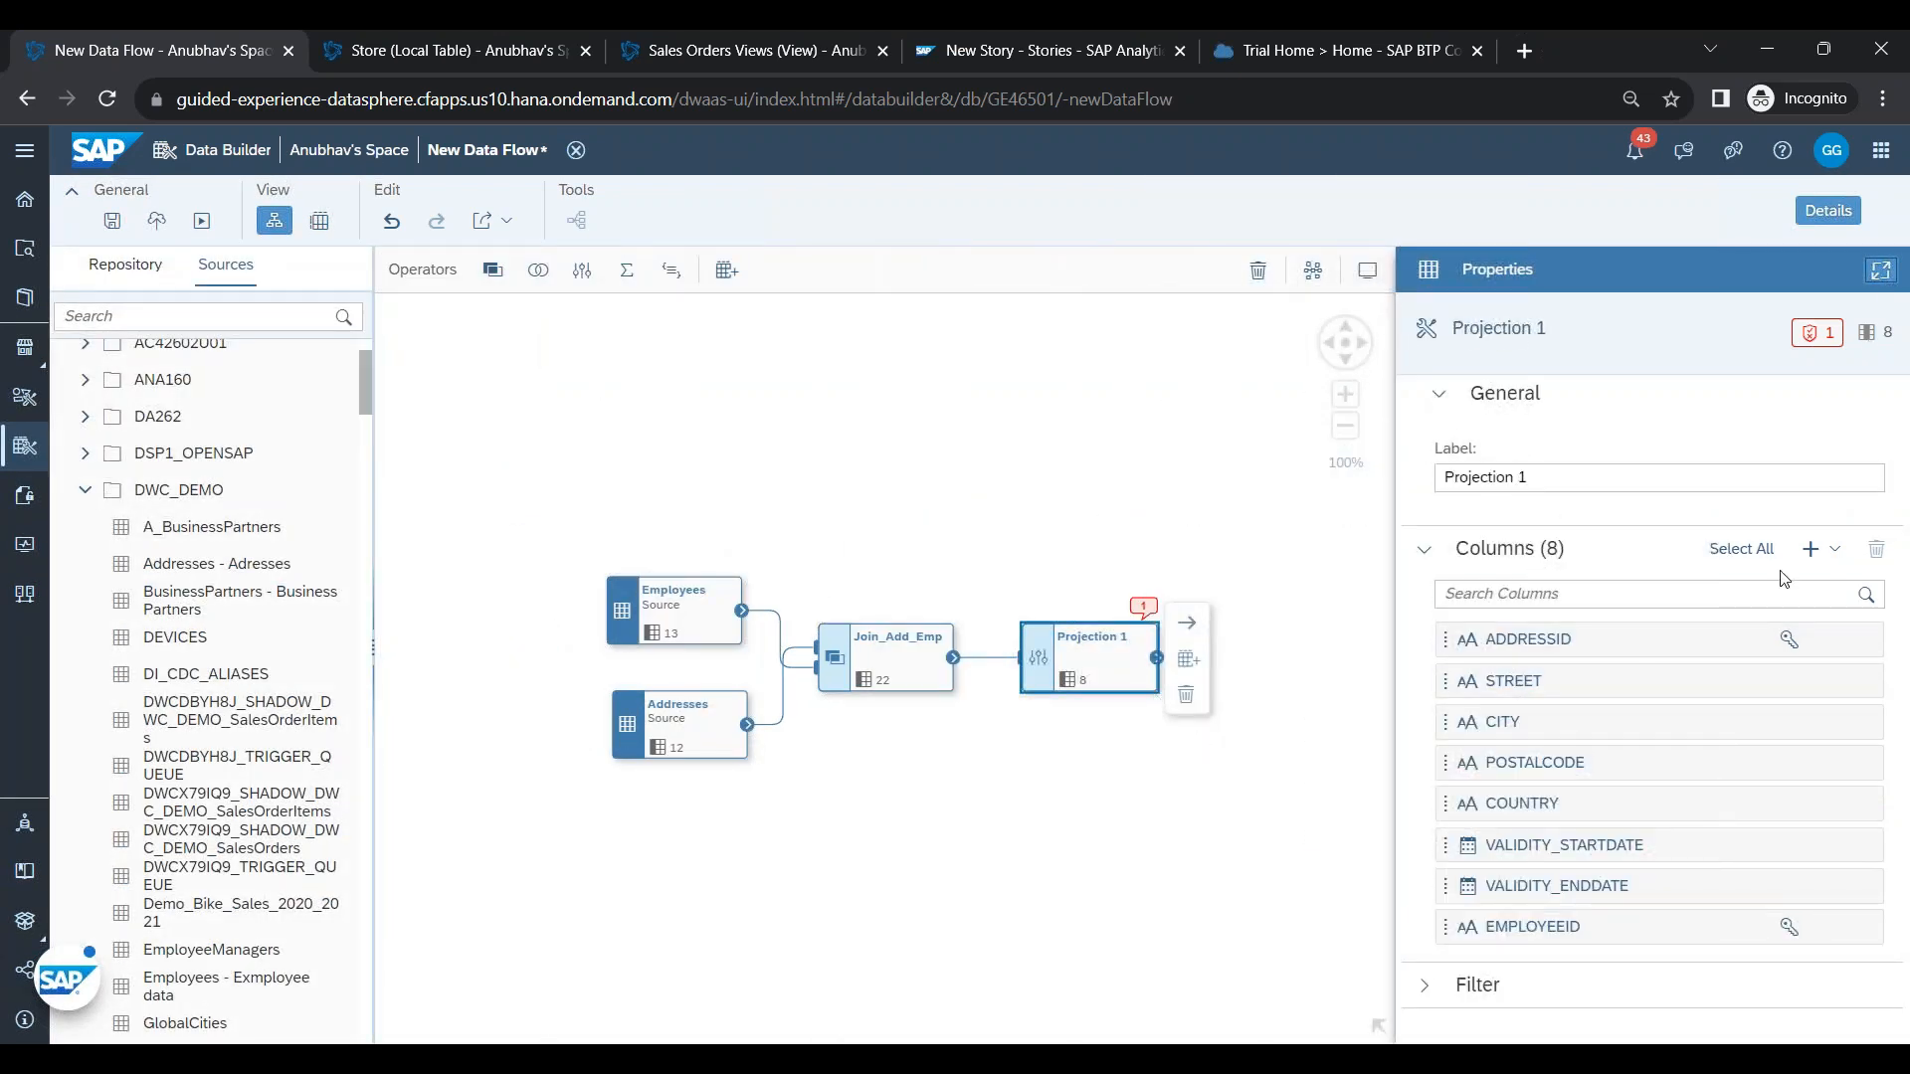
left_click(1810, 549)
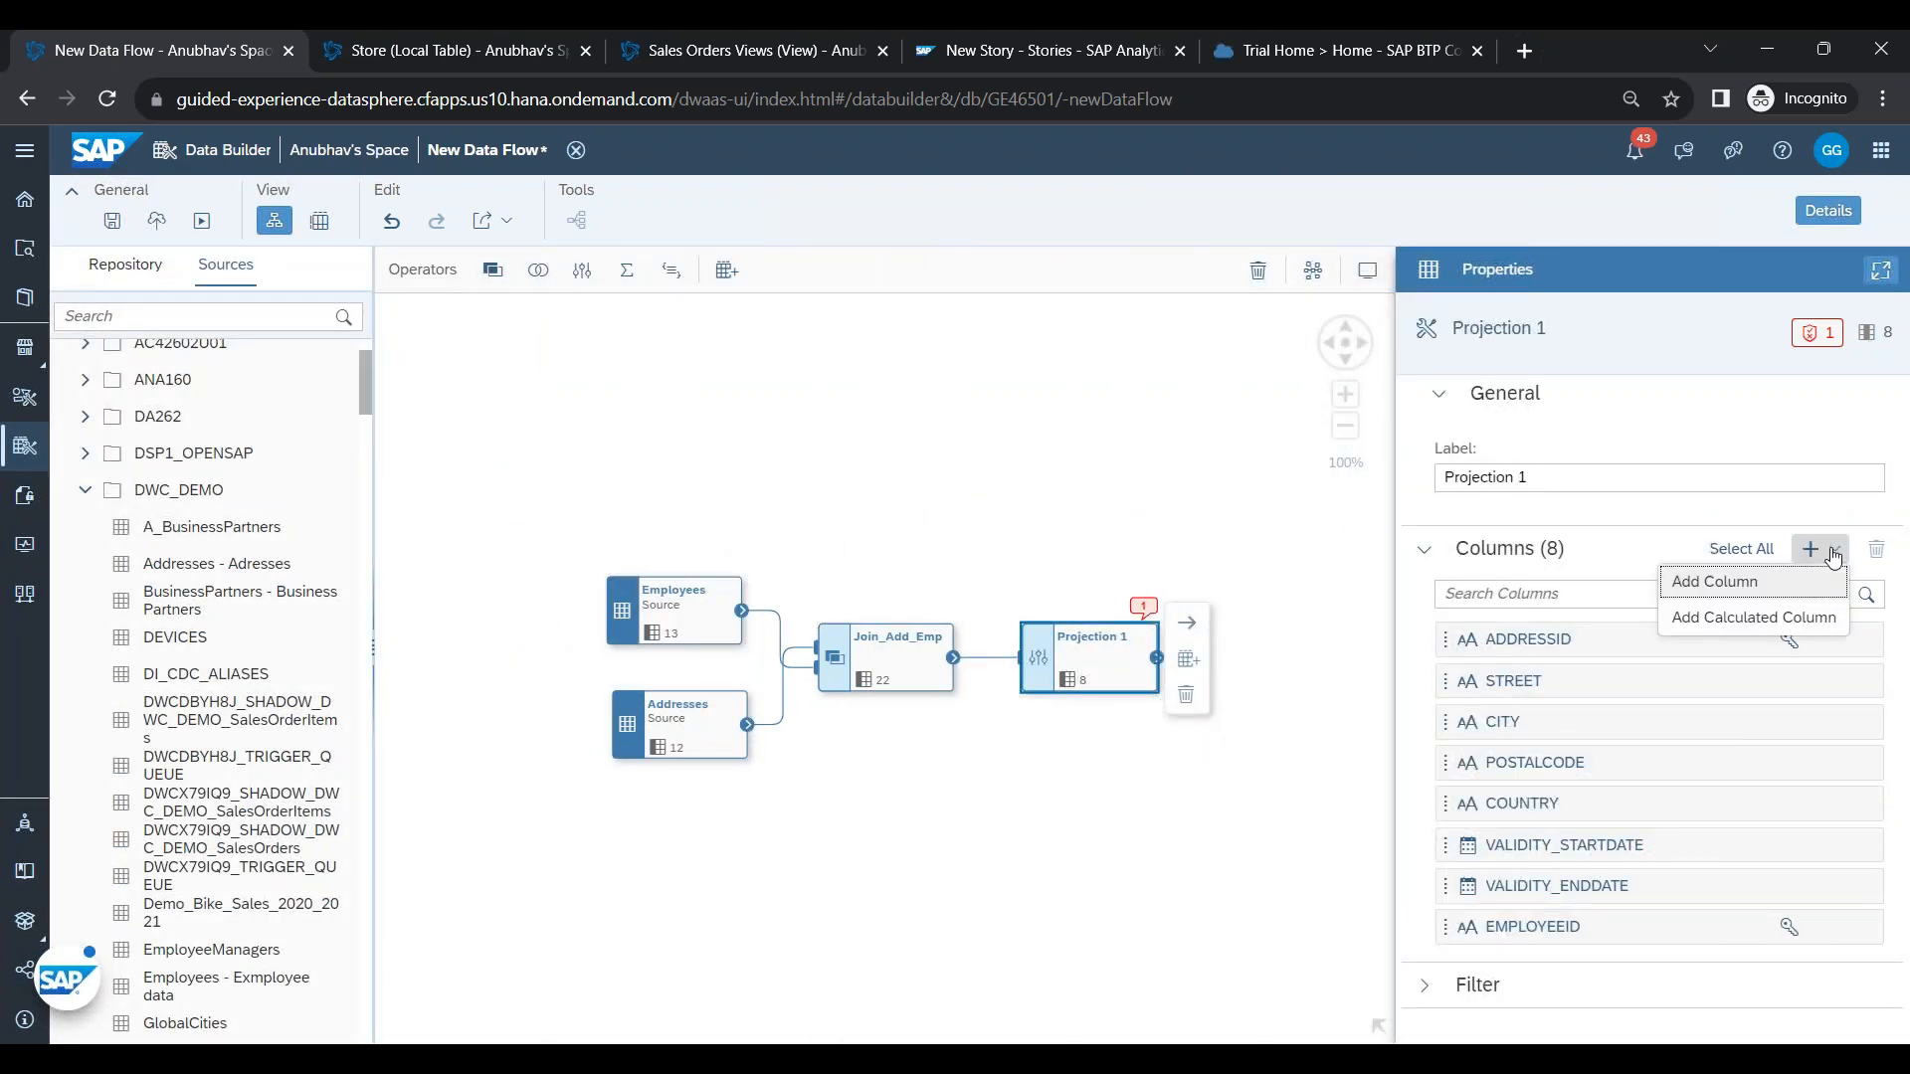
left_click(1753, 594)
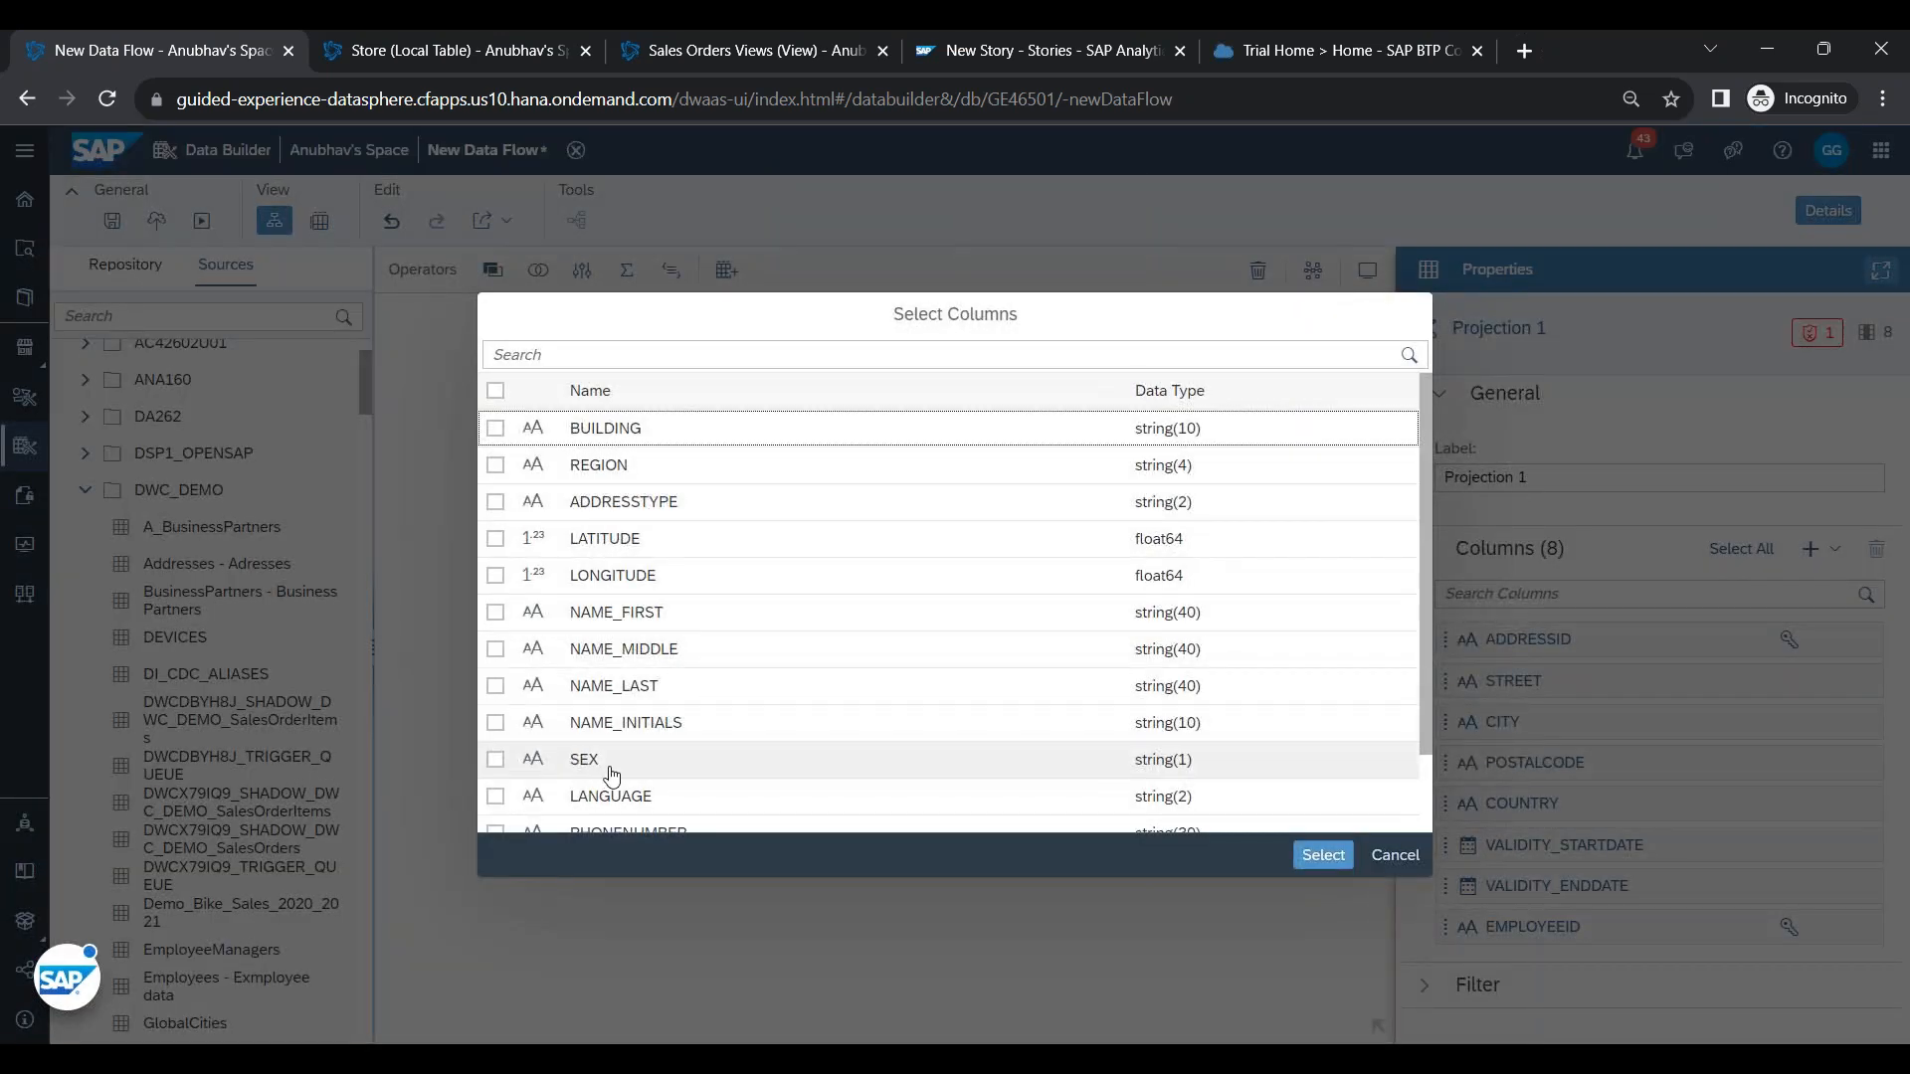
scroll(612, 774, "down", 3)
left_click(1395, 855)
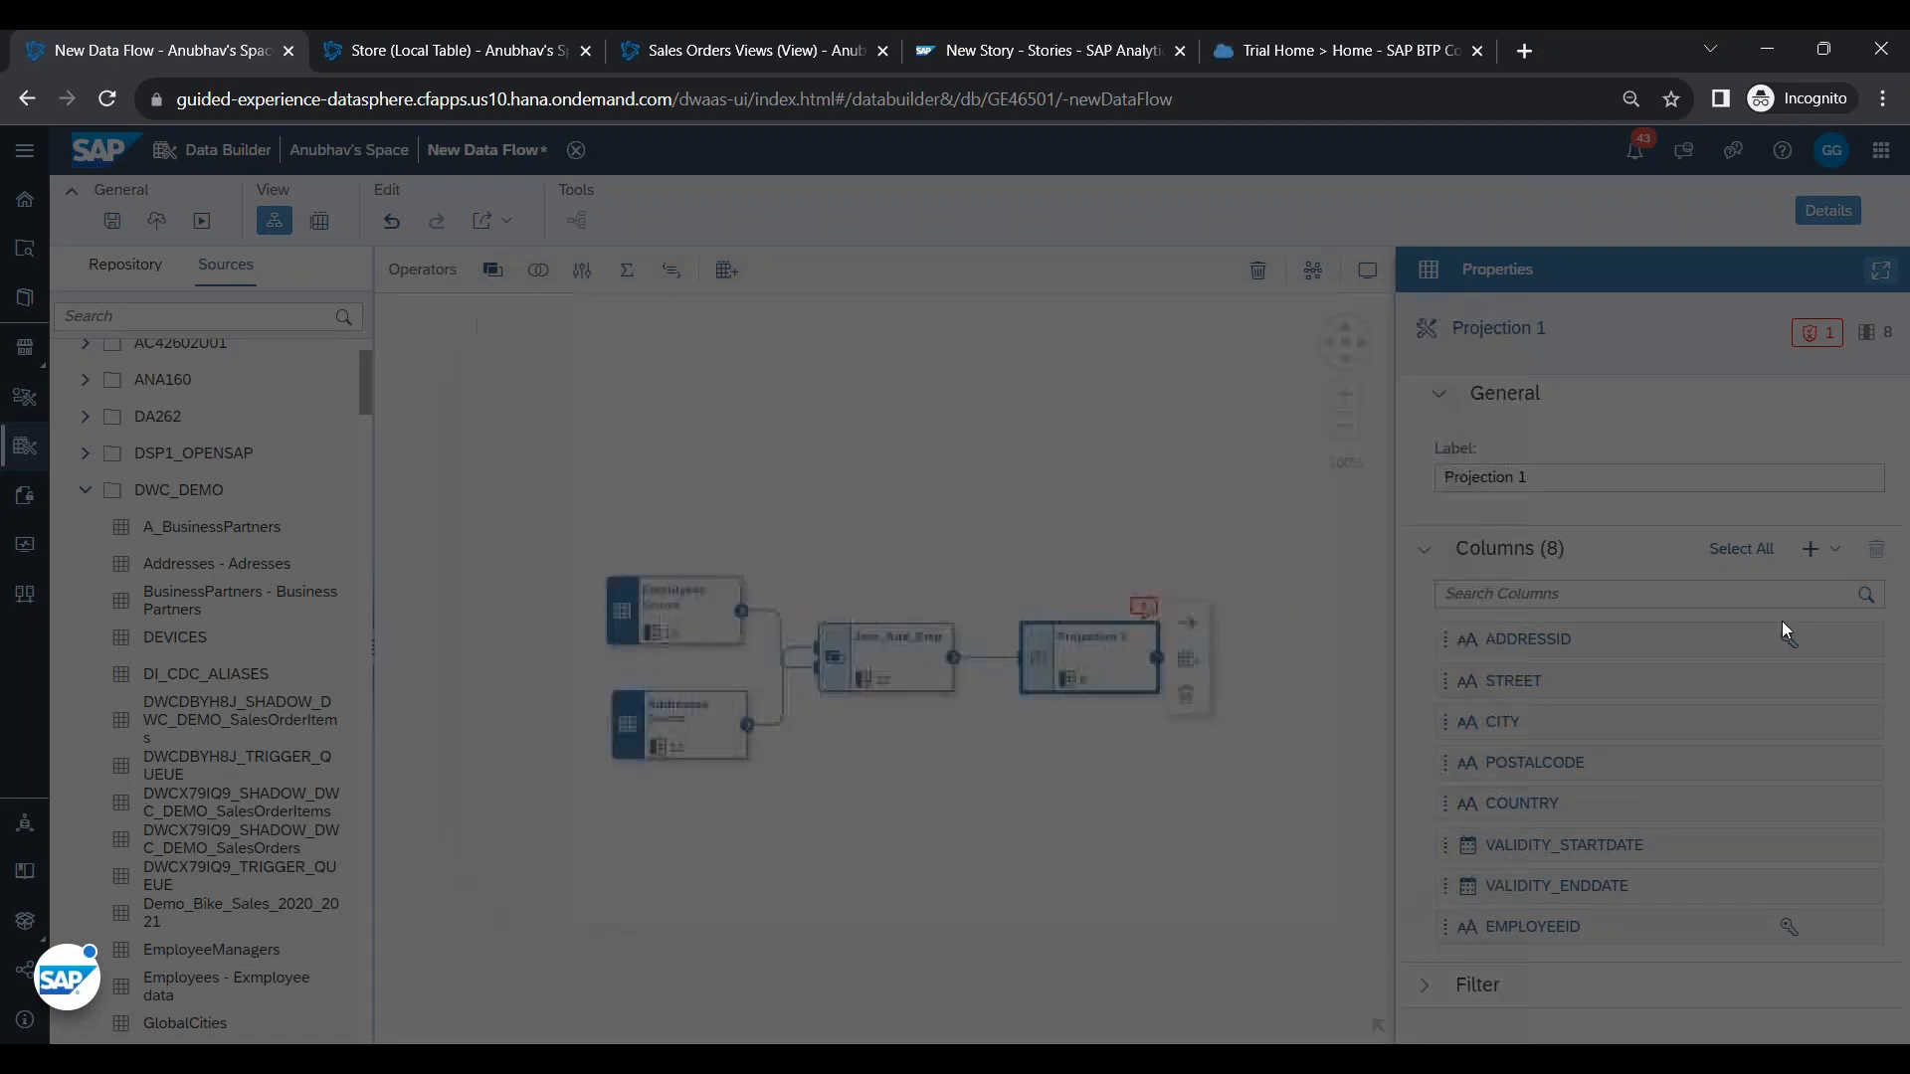
- Add a calculated column named EMPLOYEENAME to the Projection operator
left_click(1822, 549)
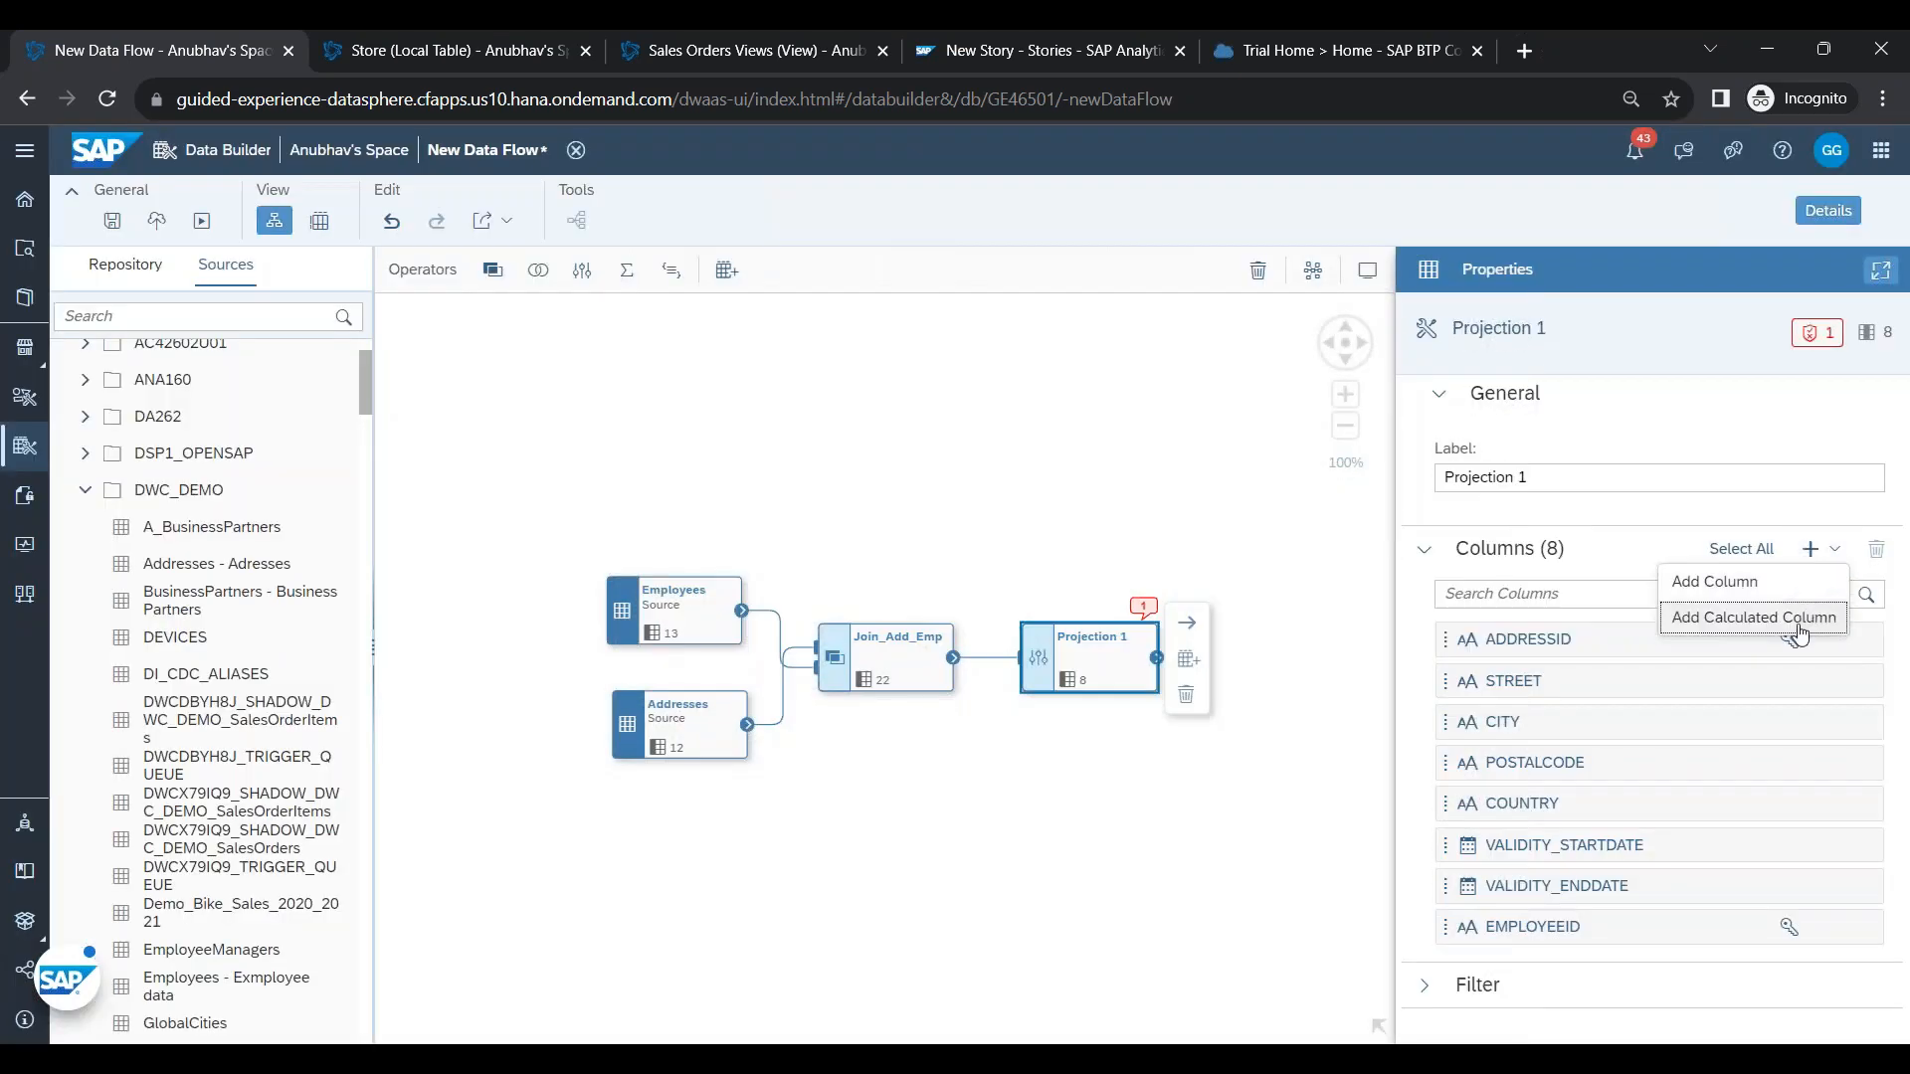
left_click(1801, 634)
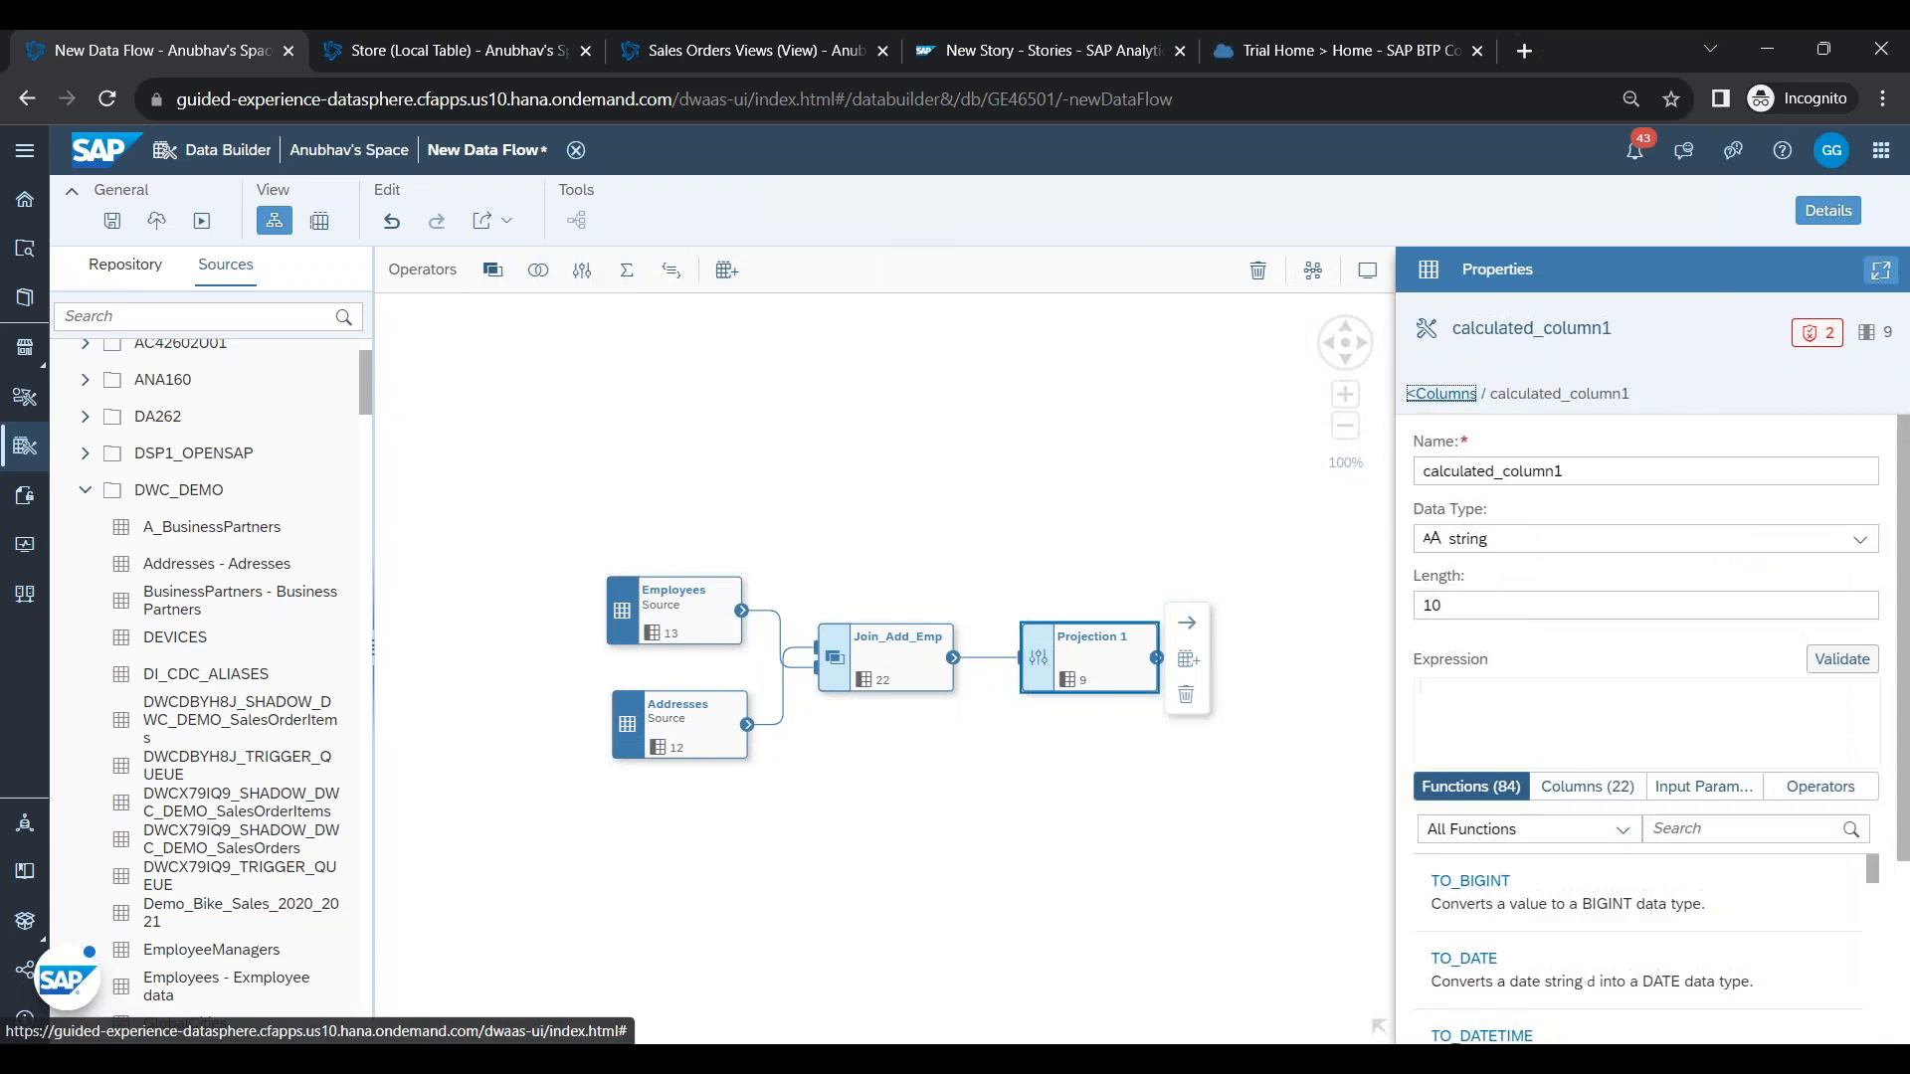
left_click(1880, 270)
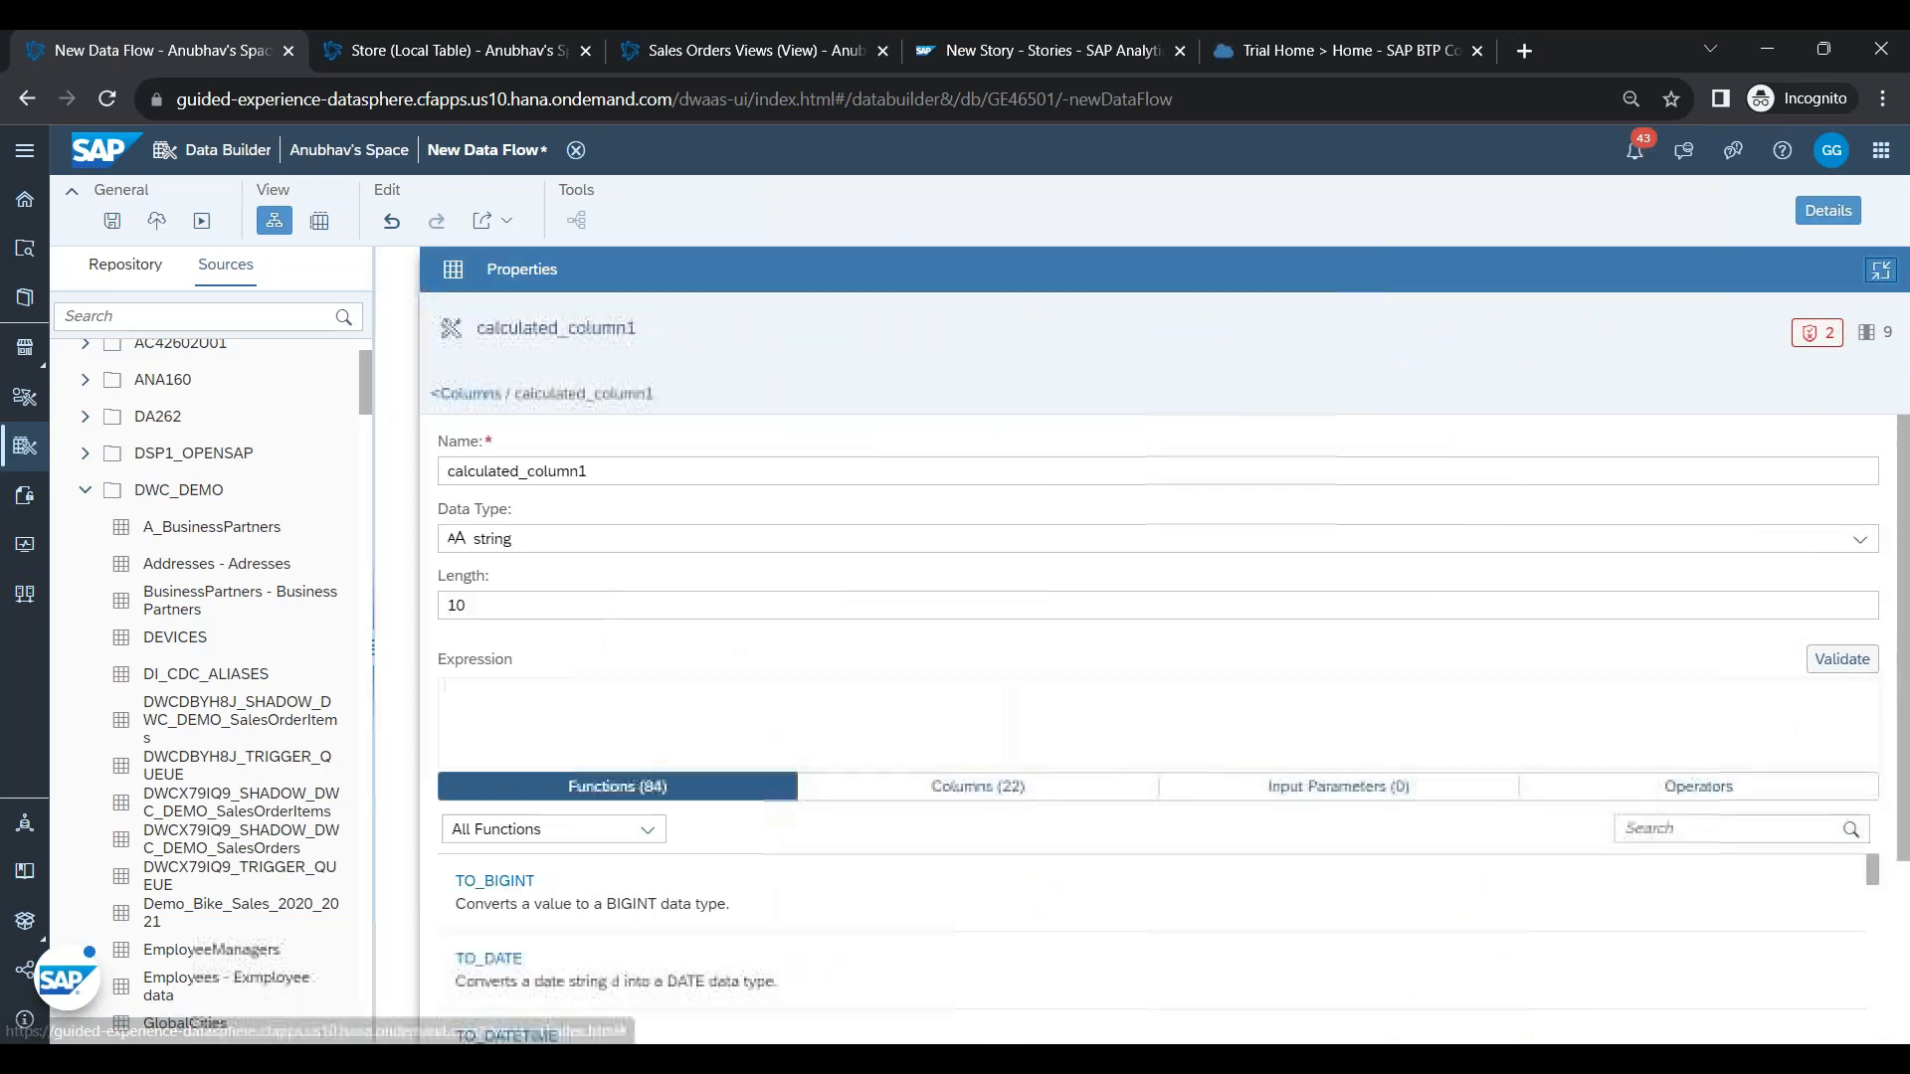
double_click(630, 455)
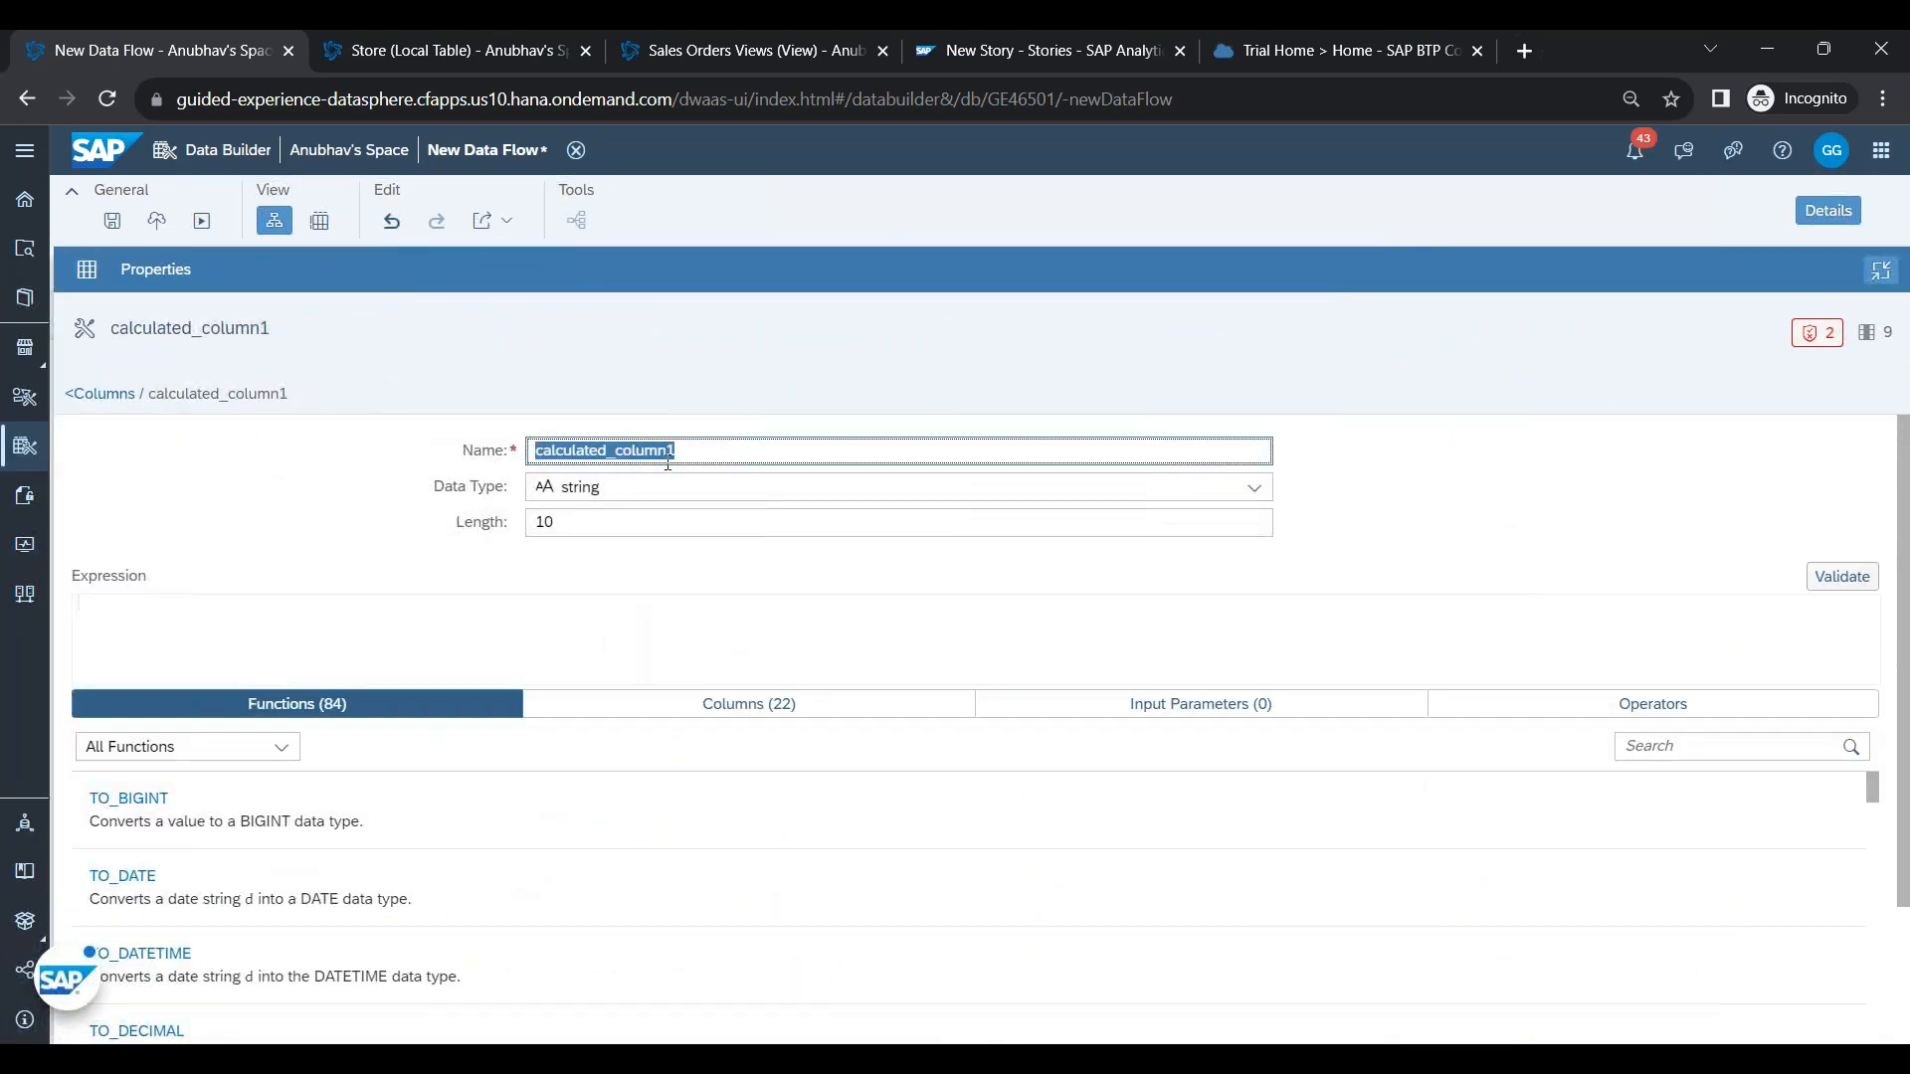
type("EMPLOYEENAME")
key("Return")
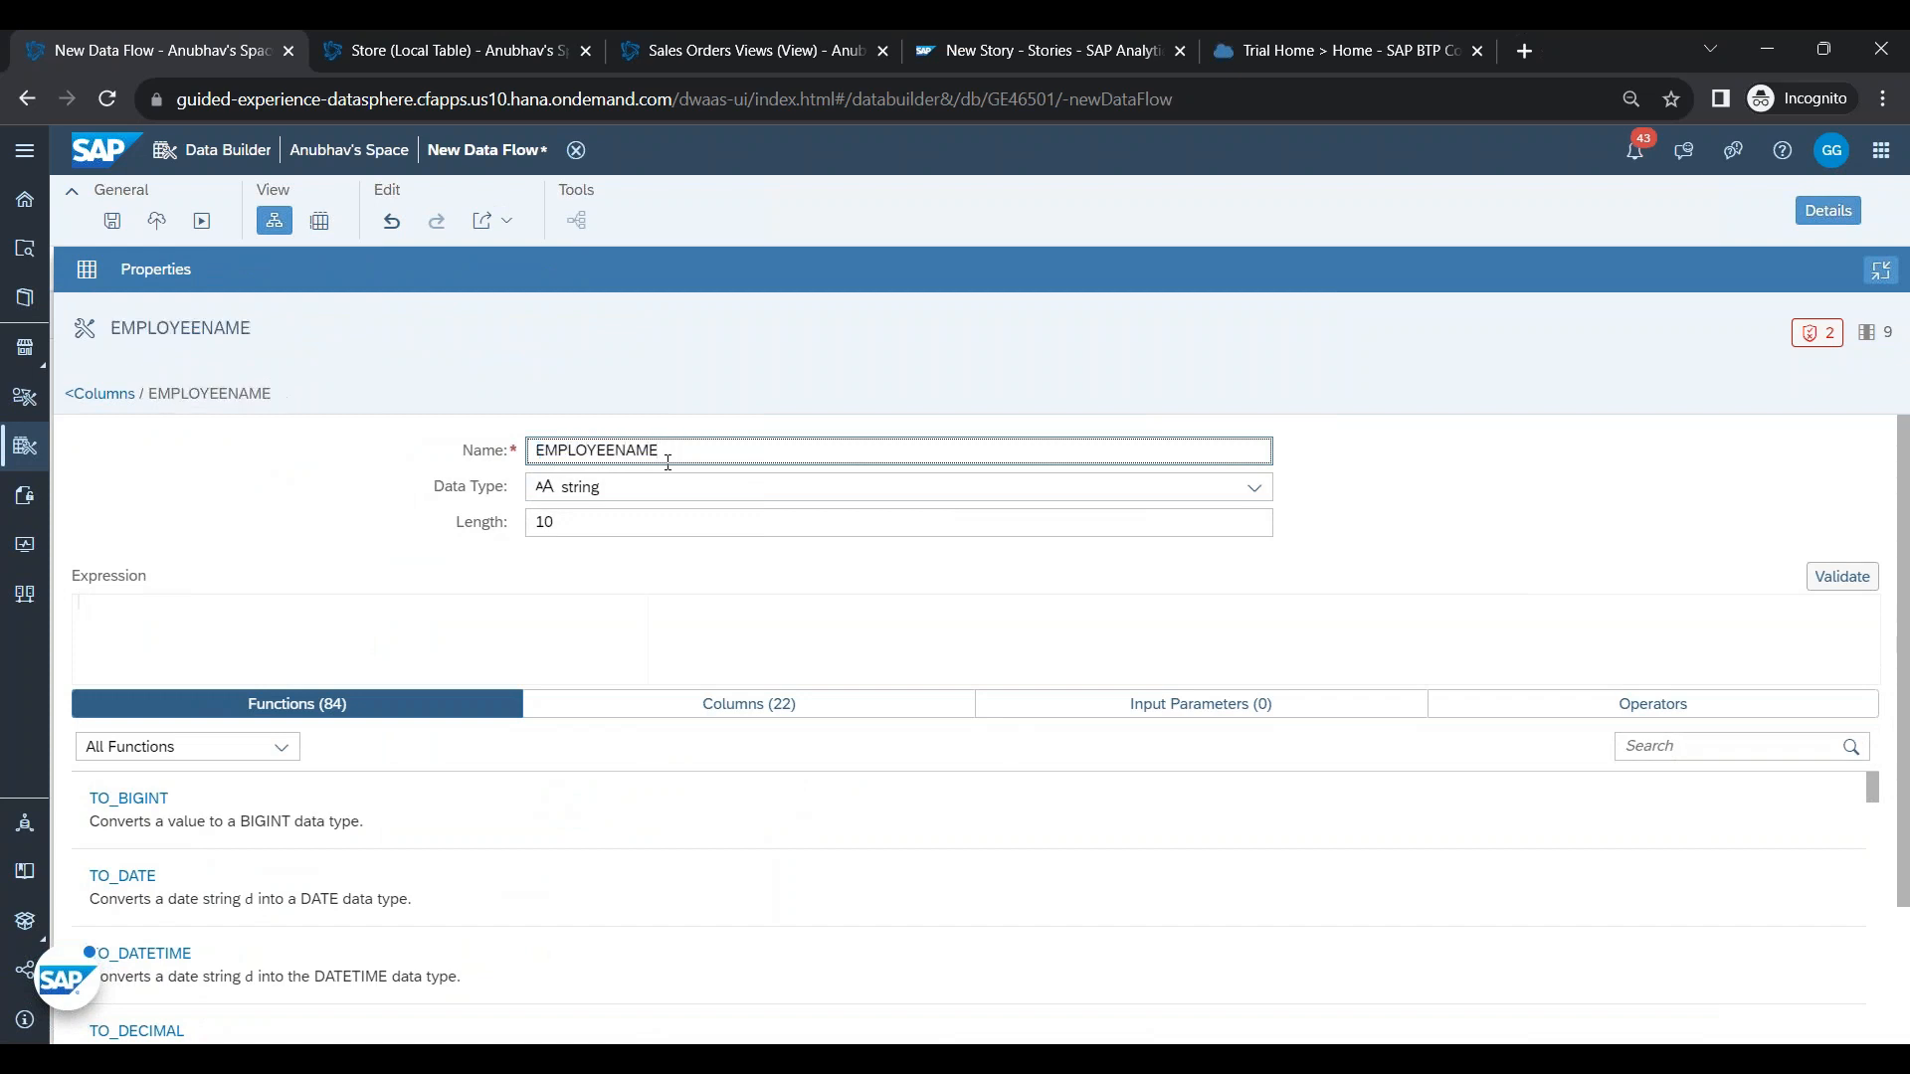
- Look through the functions, columns, input parameters and operators available for the EMPLOYEENAME expression
left_click(413, 623)
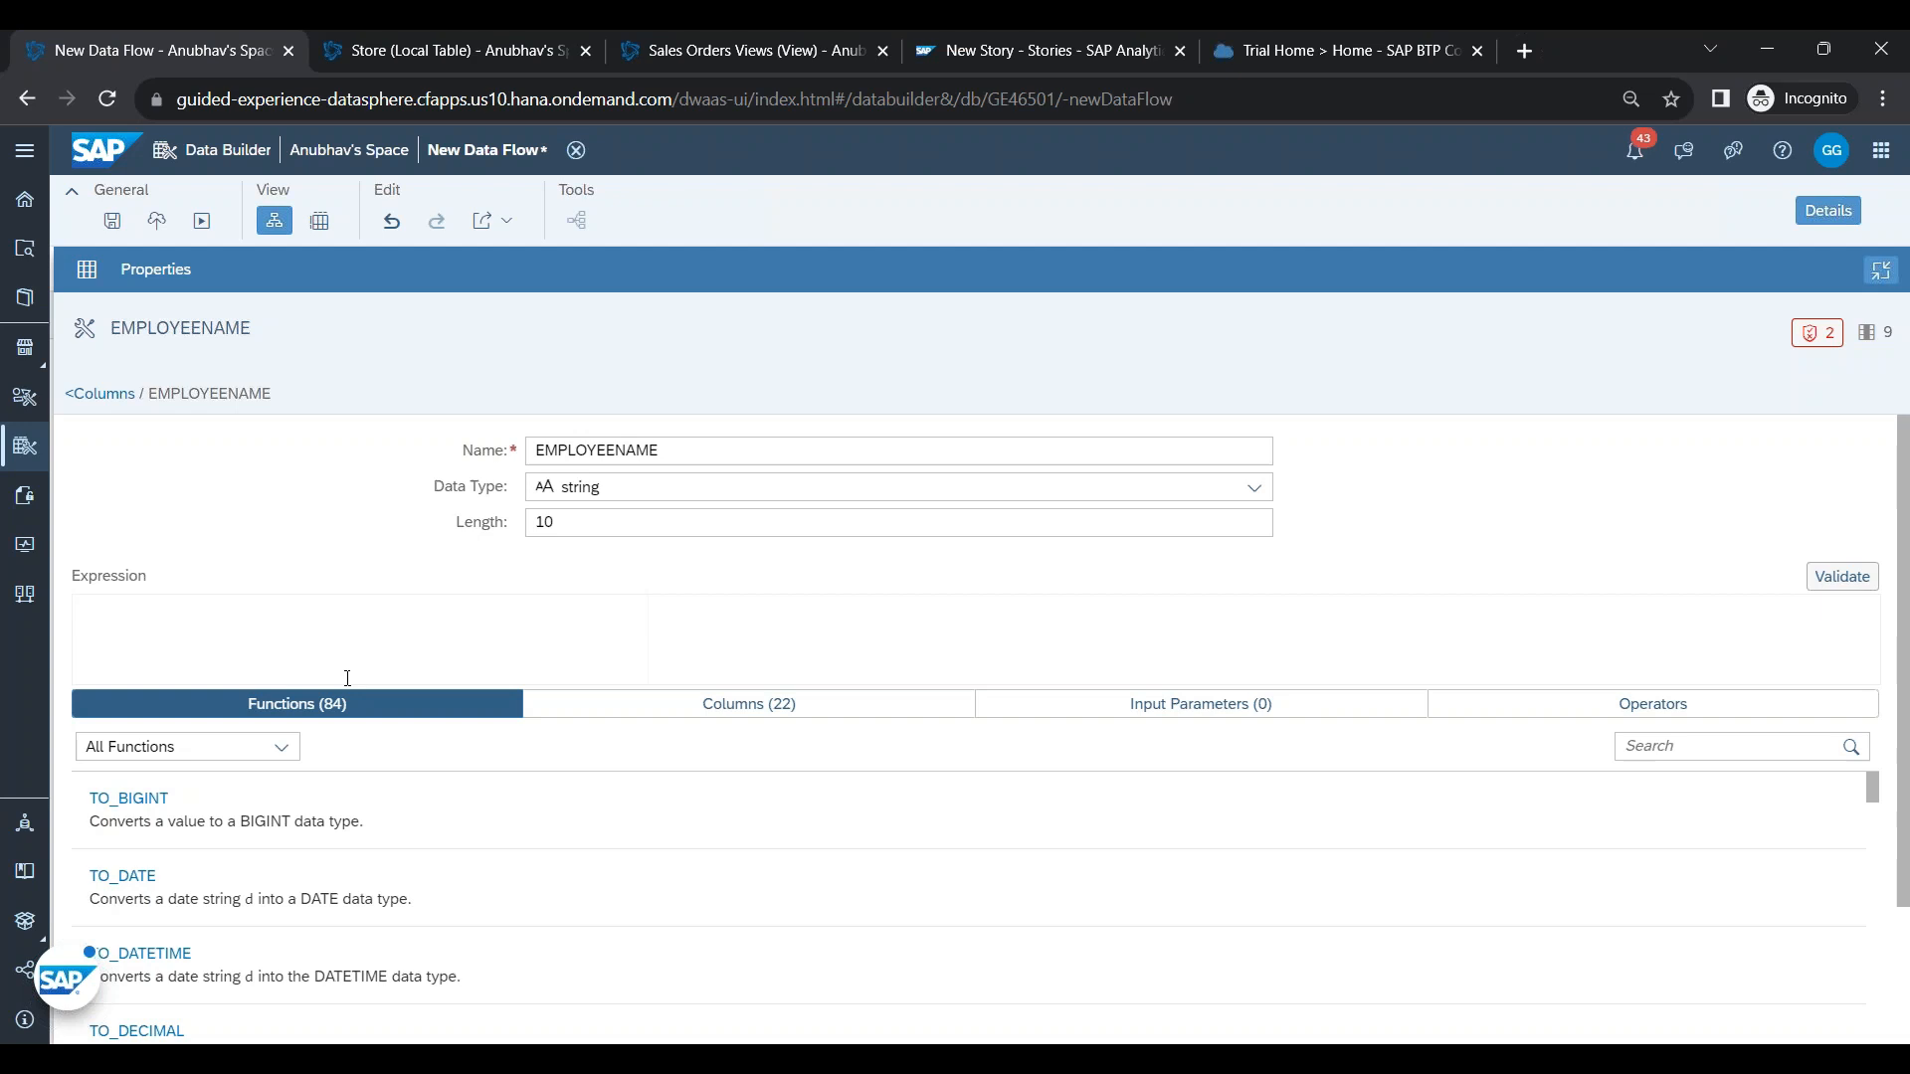
scroll(414, 772, "down", 2)
scroll(418, 771, "up", 2)
key("alt+Tab")
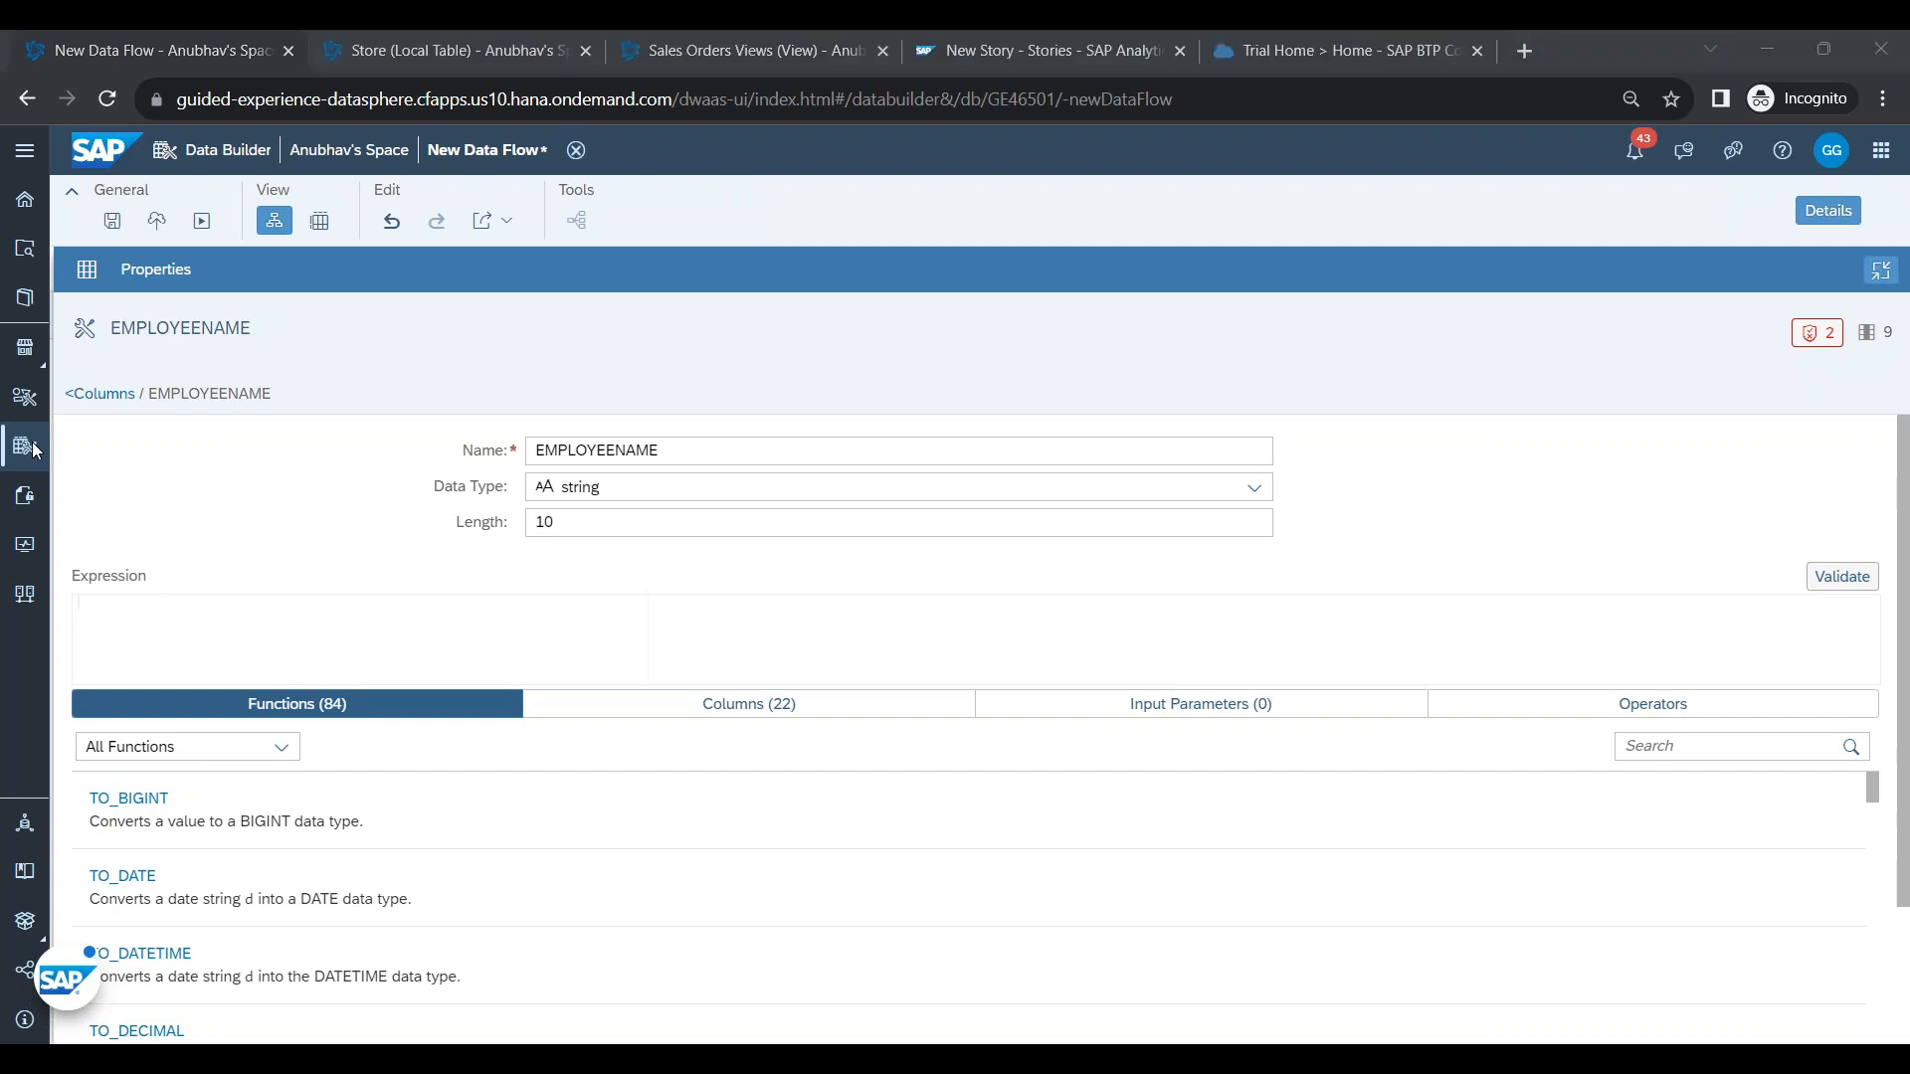
left_click(195, 624)
scroll(195, 895, "down", 7)
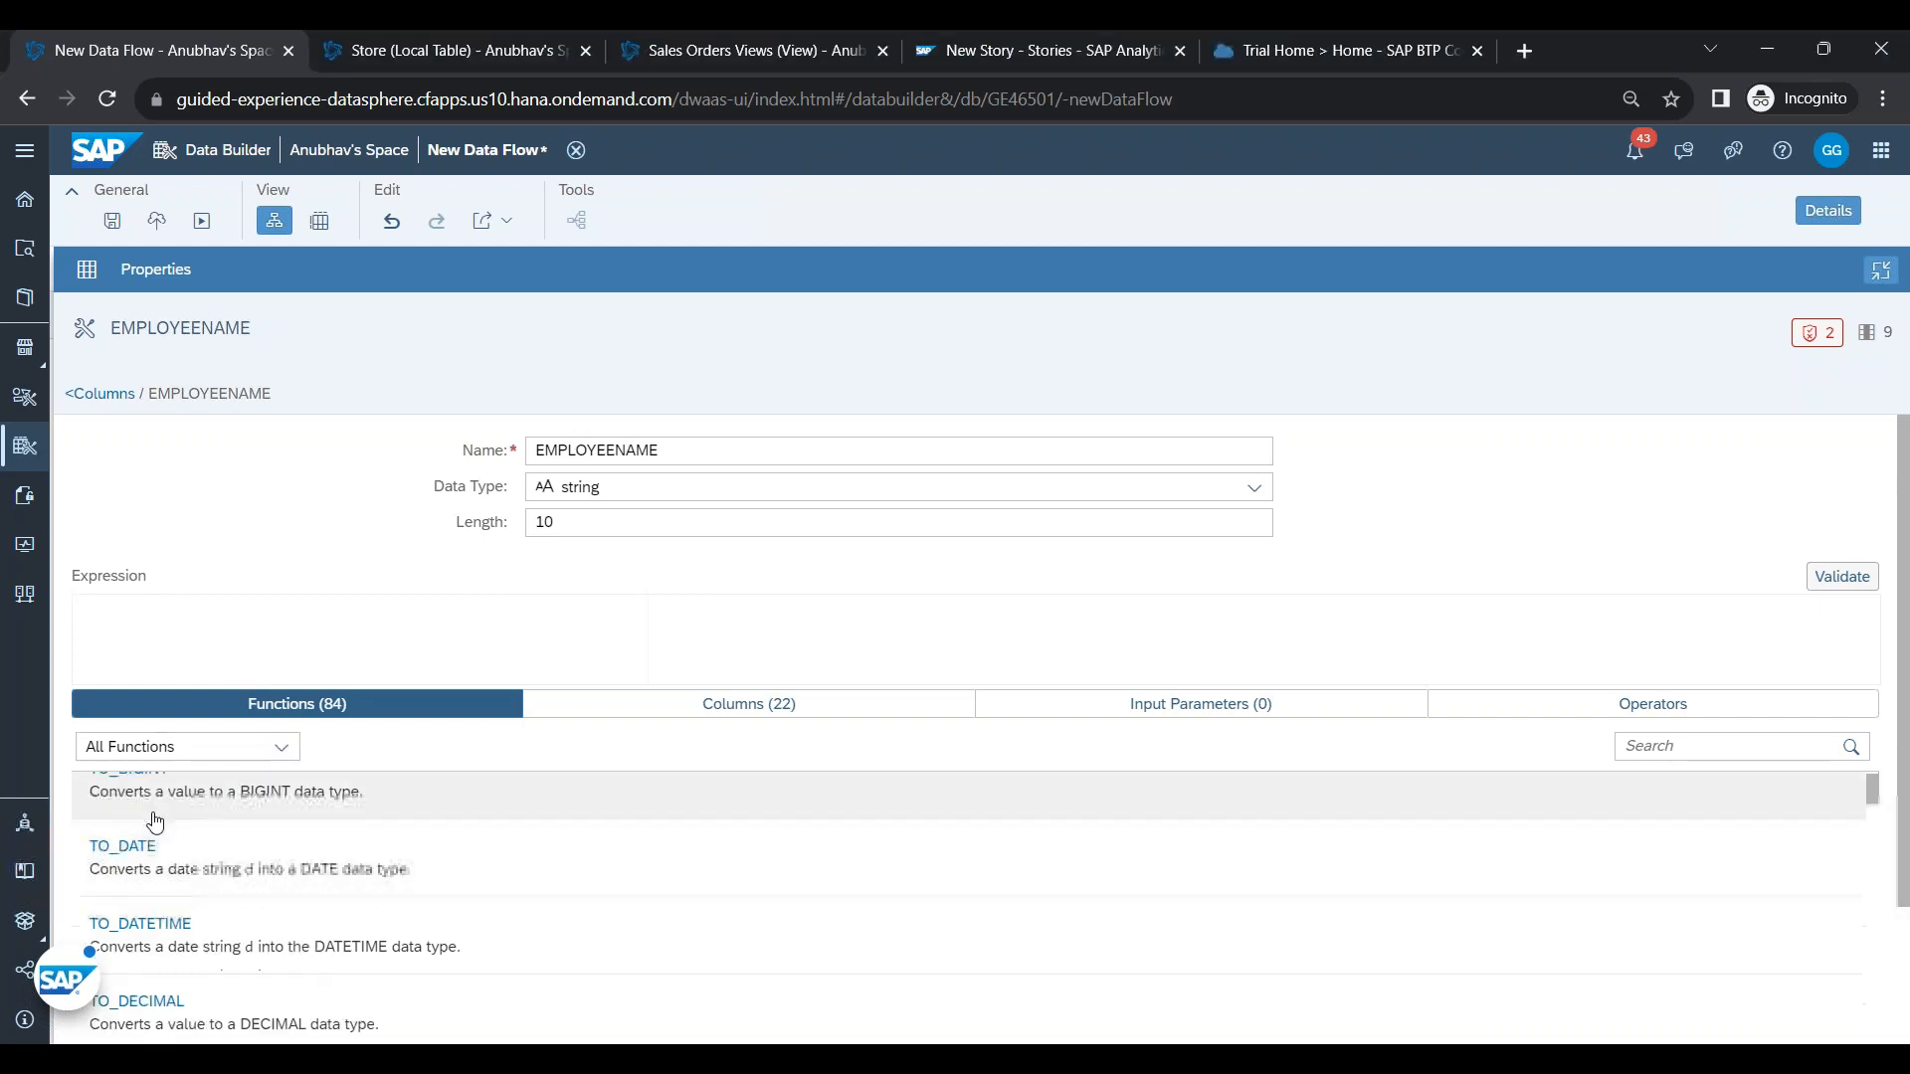
scroll(196, 899, "down", 3)
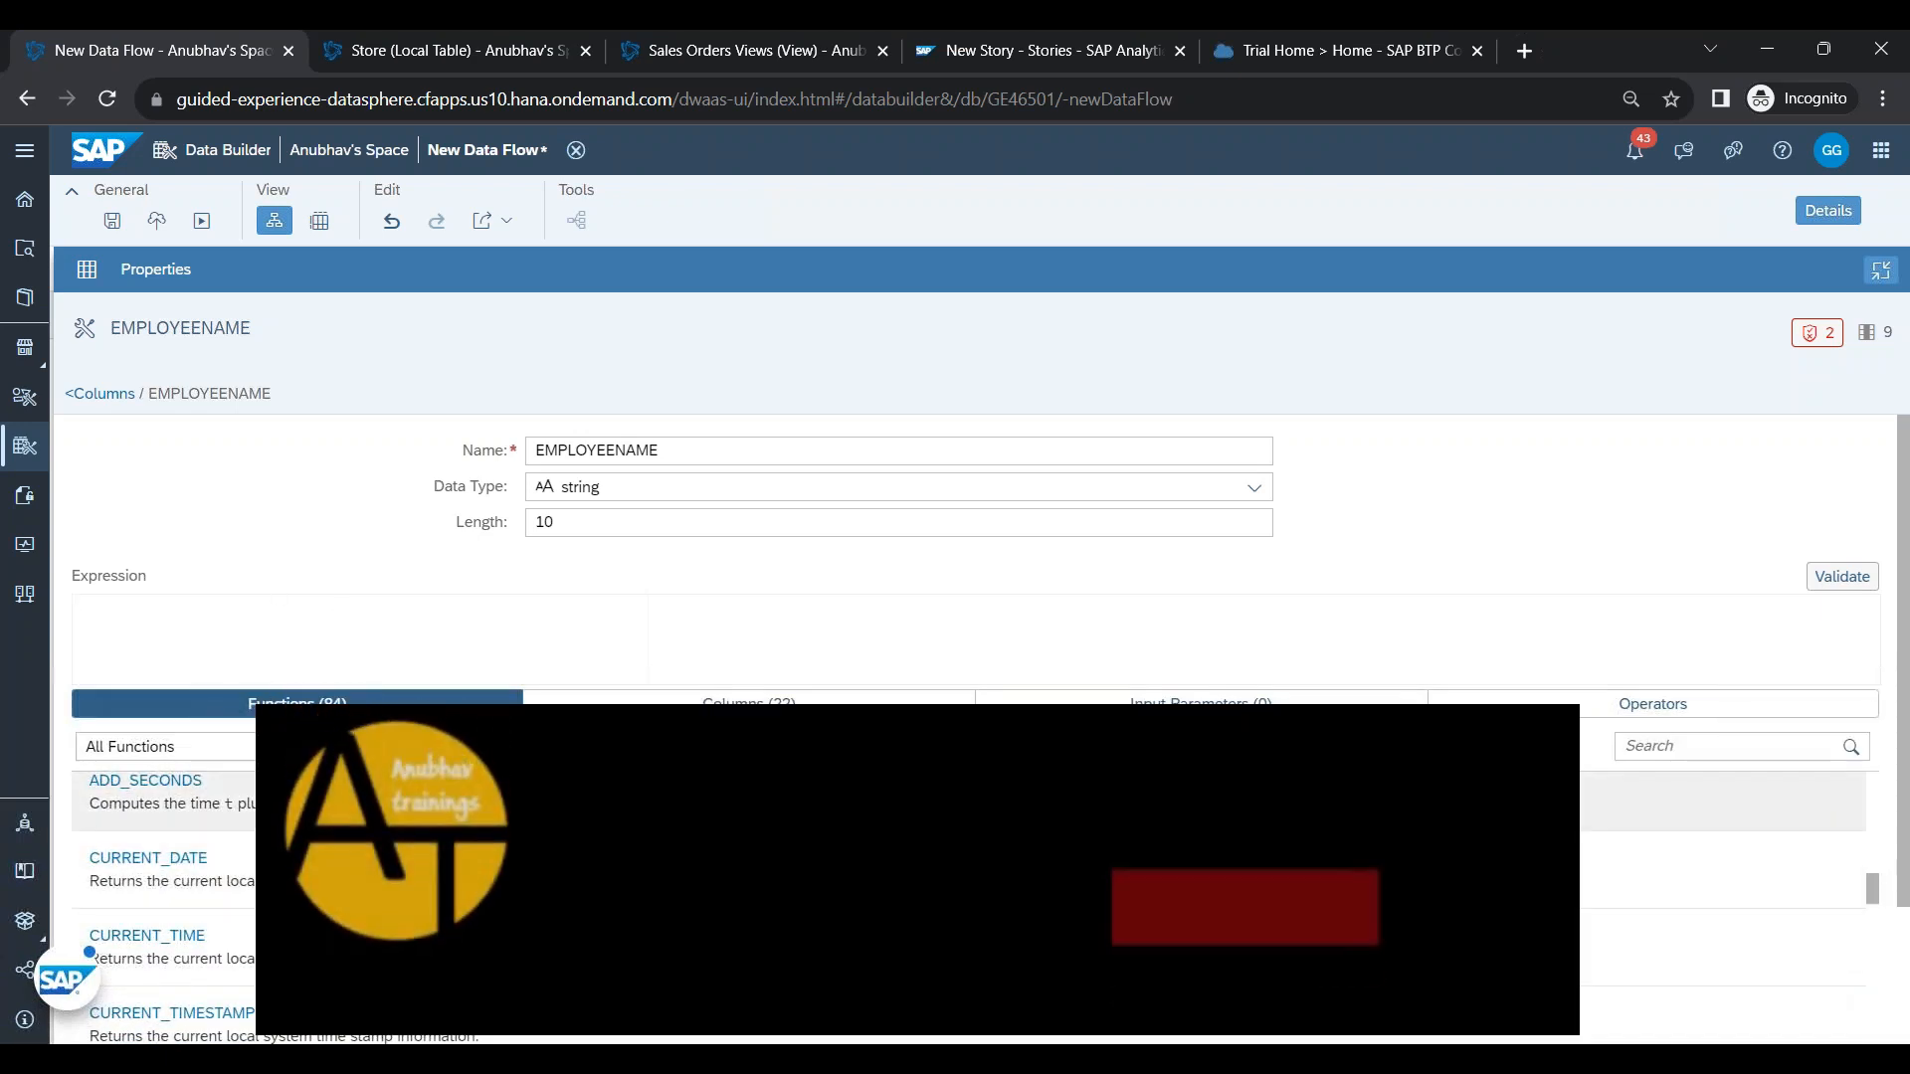
left_click(749, 703)
left_click(1200, 704)
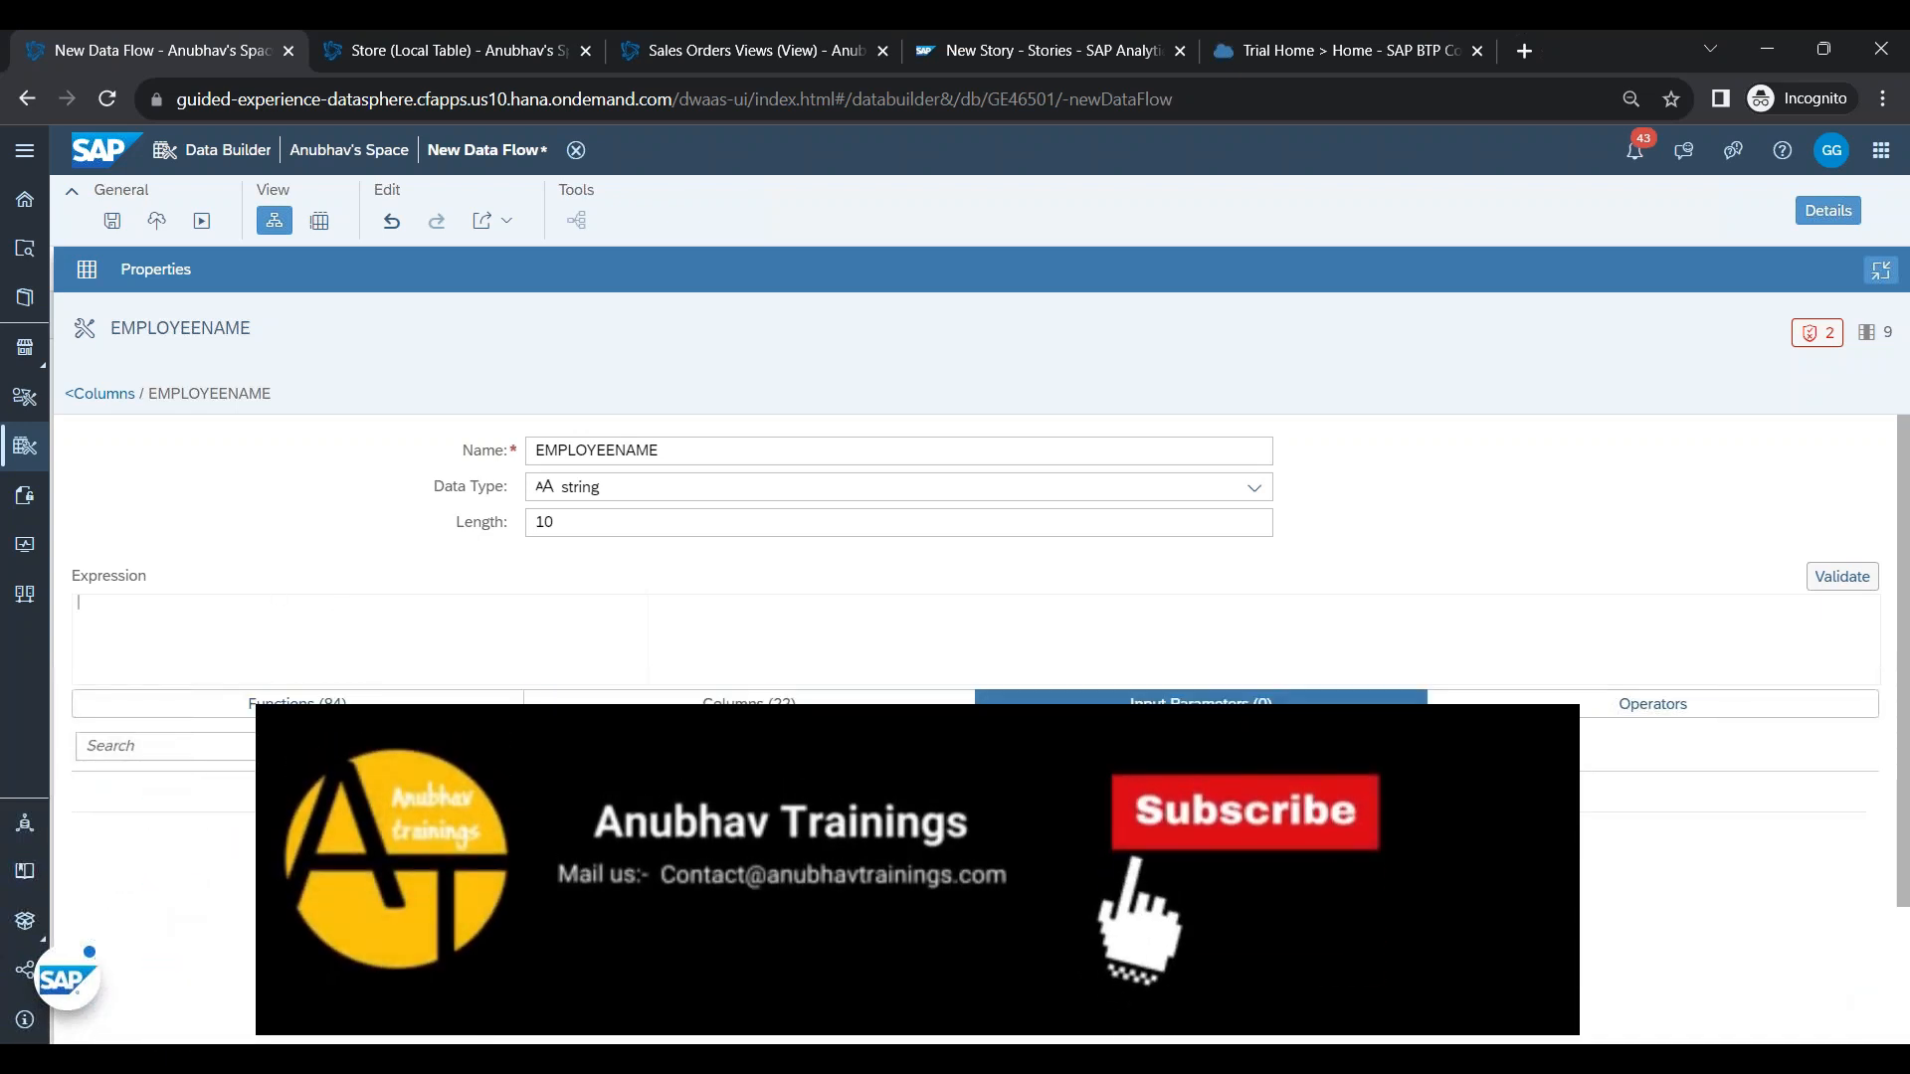
left_click(1652, 705)
left_click(299, 703)
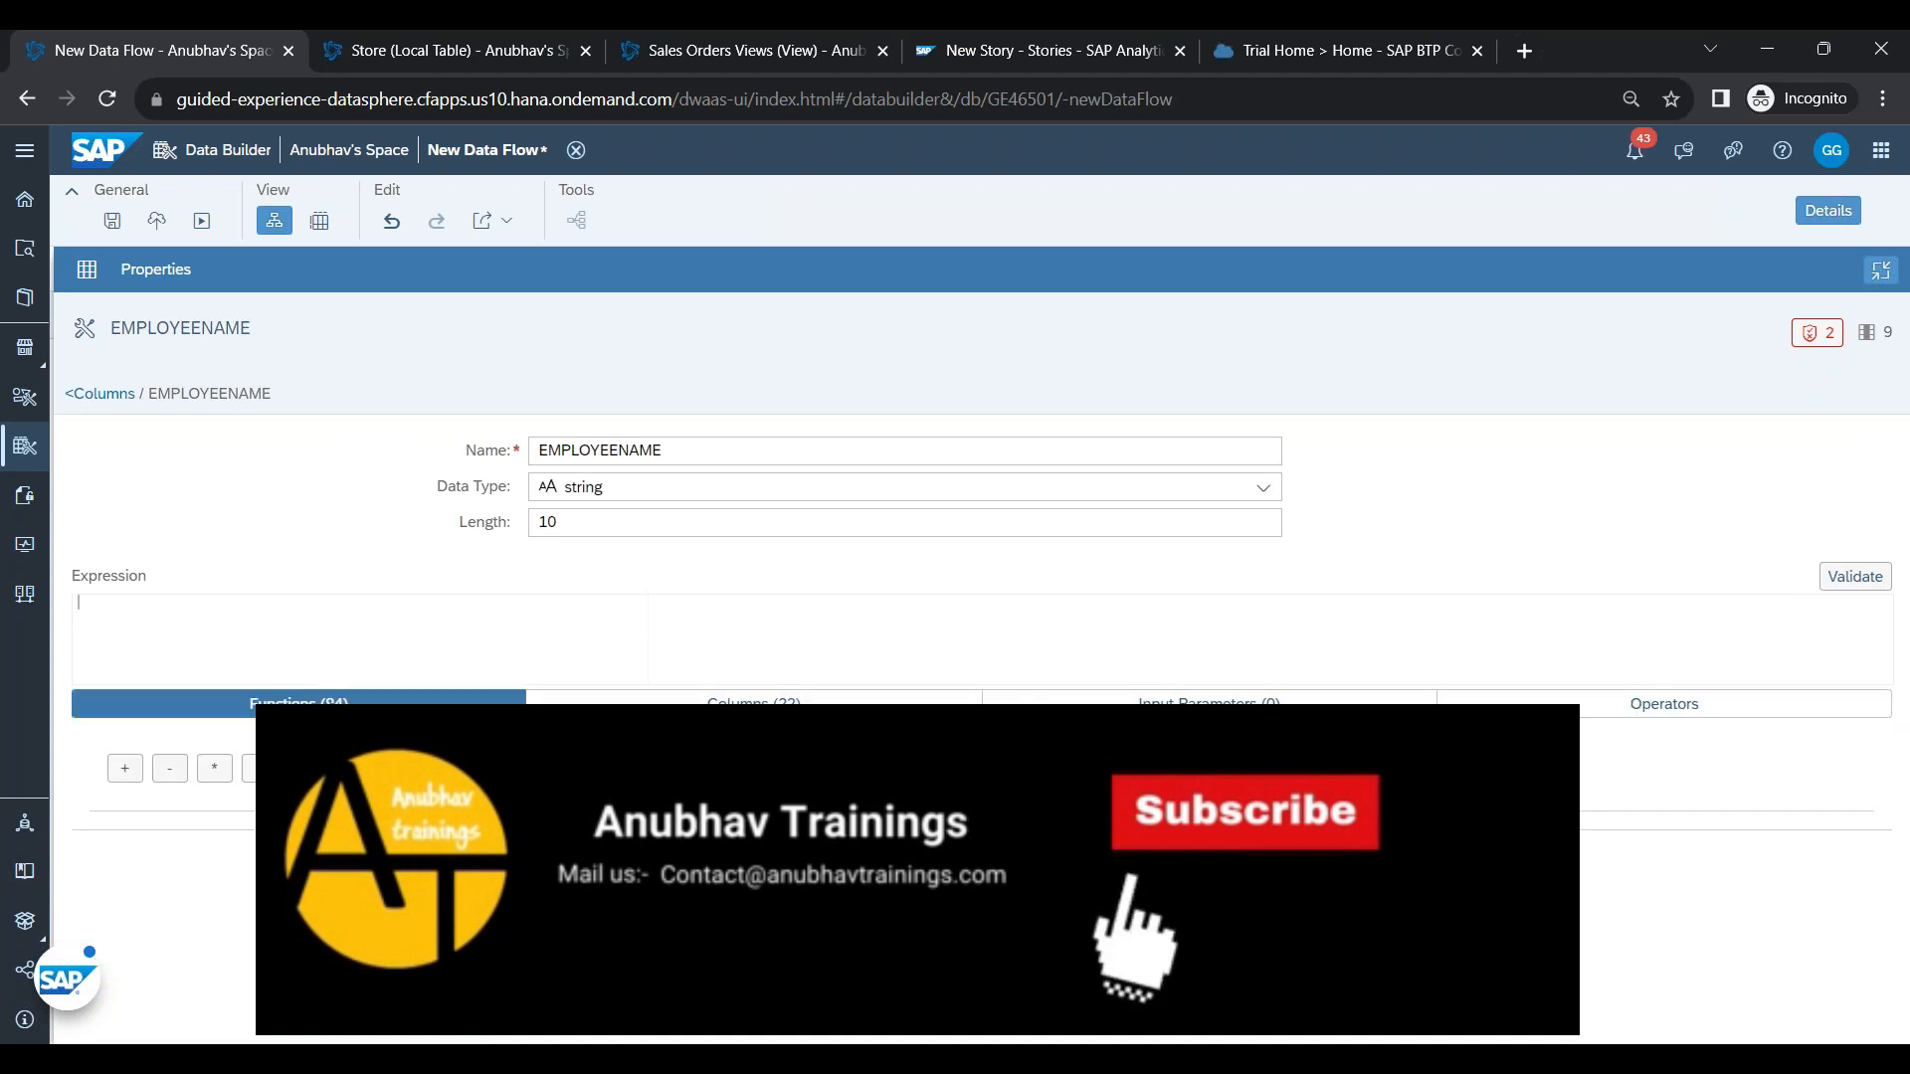
type("CON")
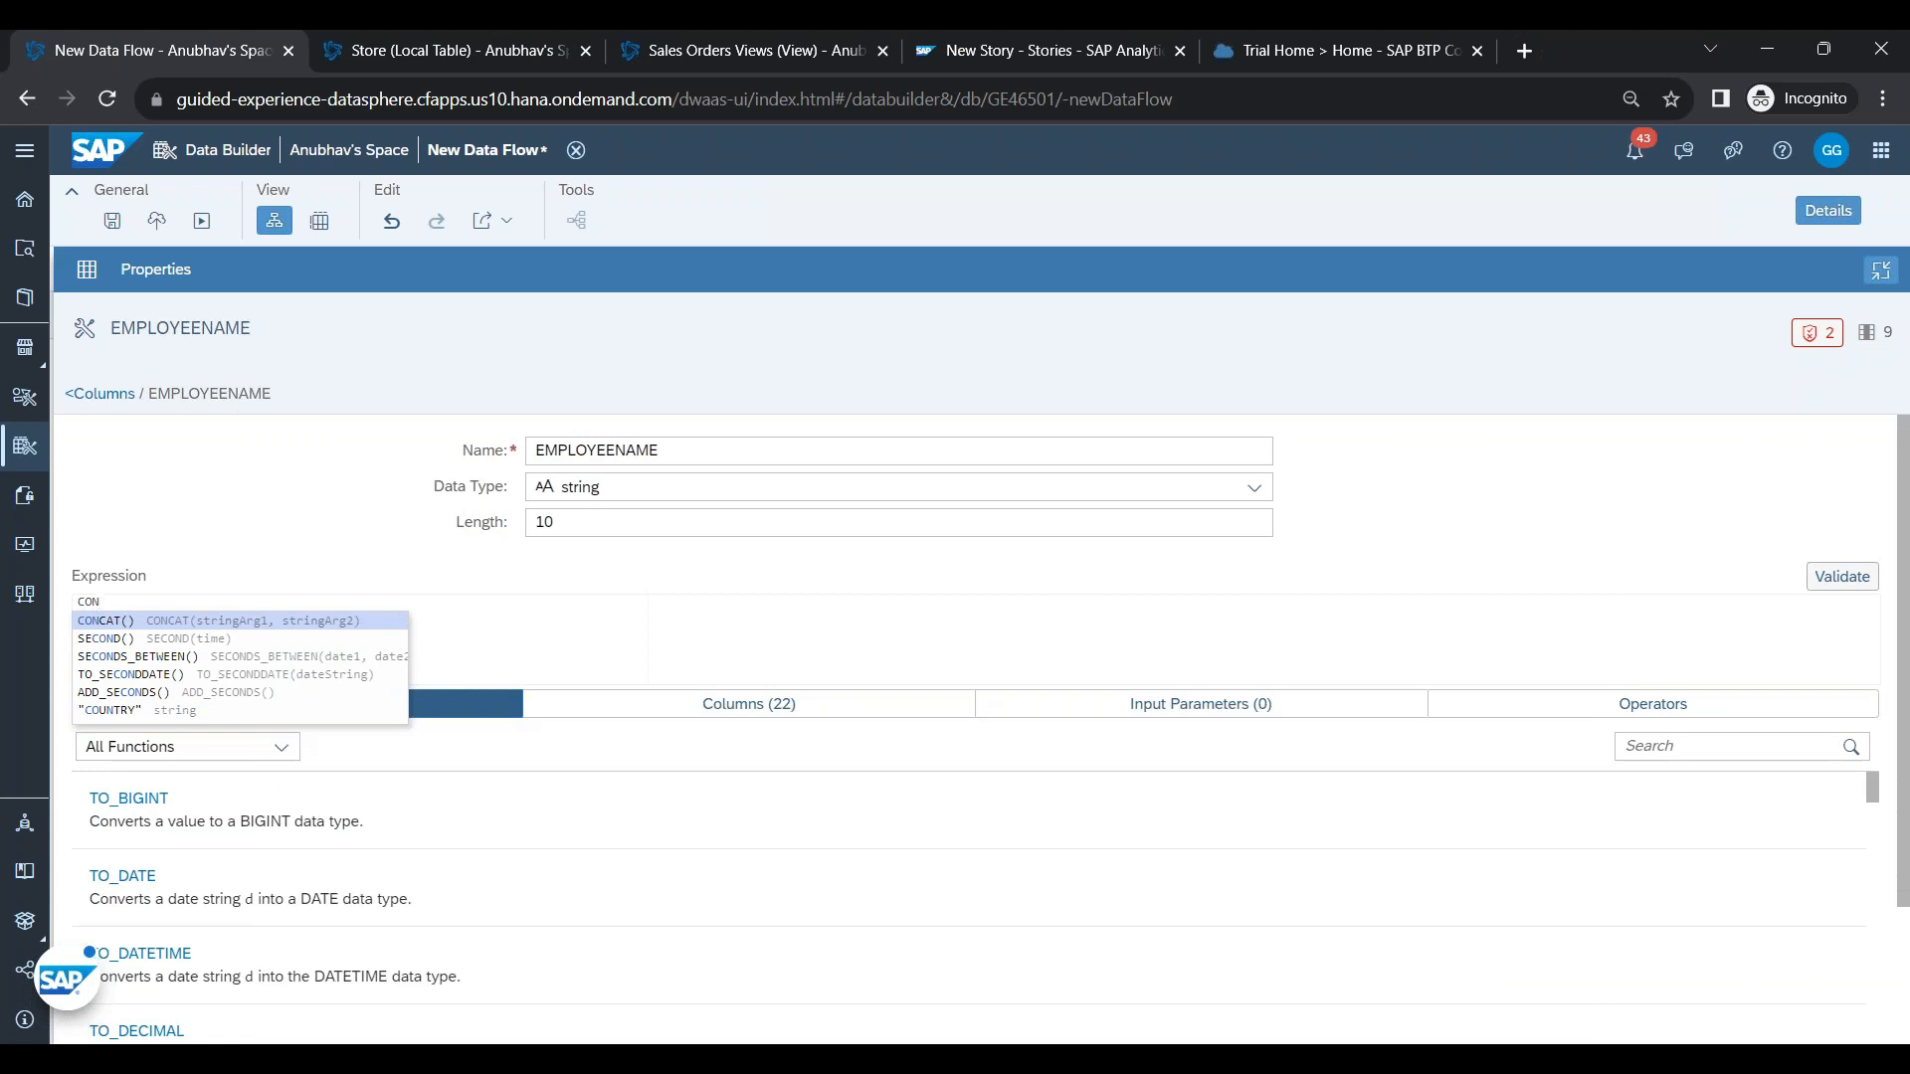
key("BackSpace")
key("BackSpace")
key("BackSpace")
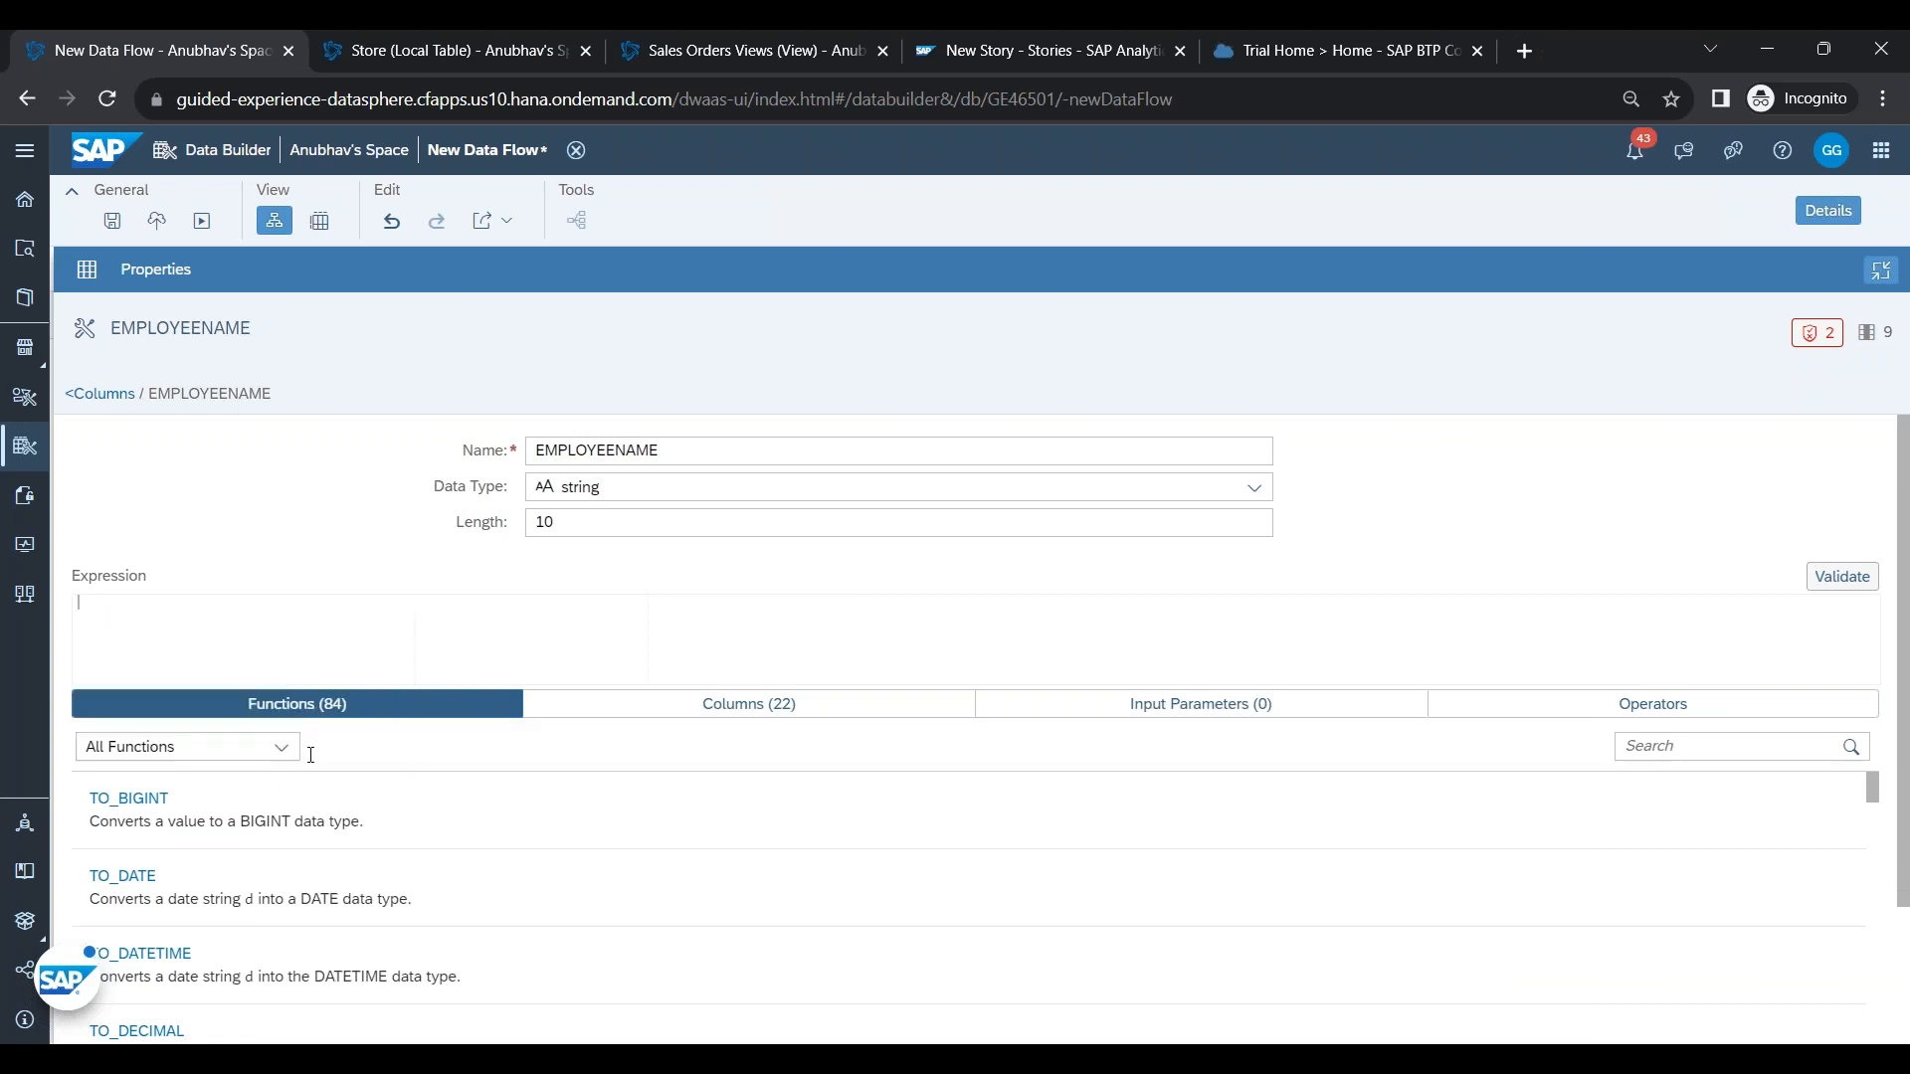
- Filter the functions to String Functions and read the description and syntax of CONCAT
left_click(283, 747)
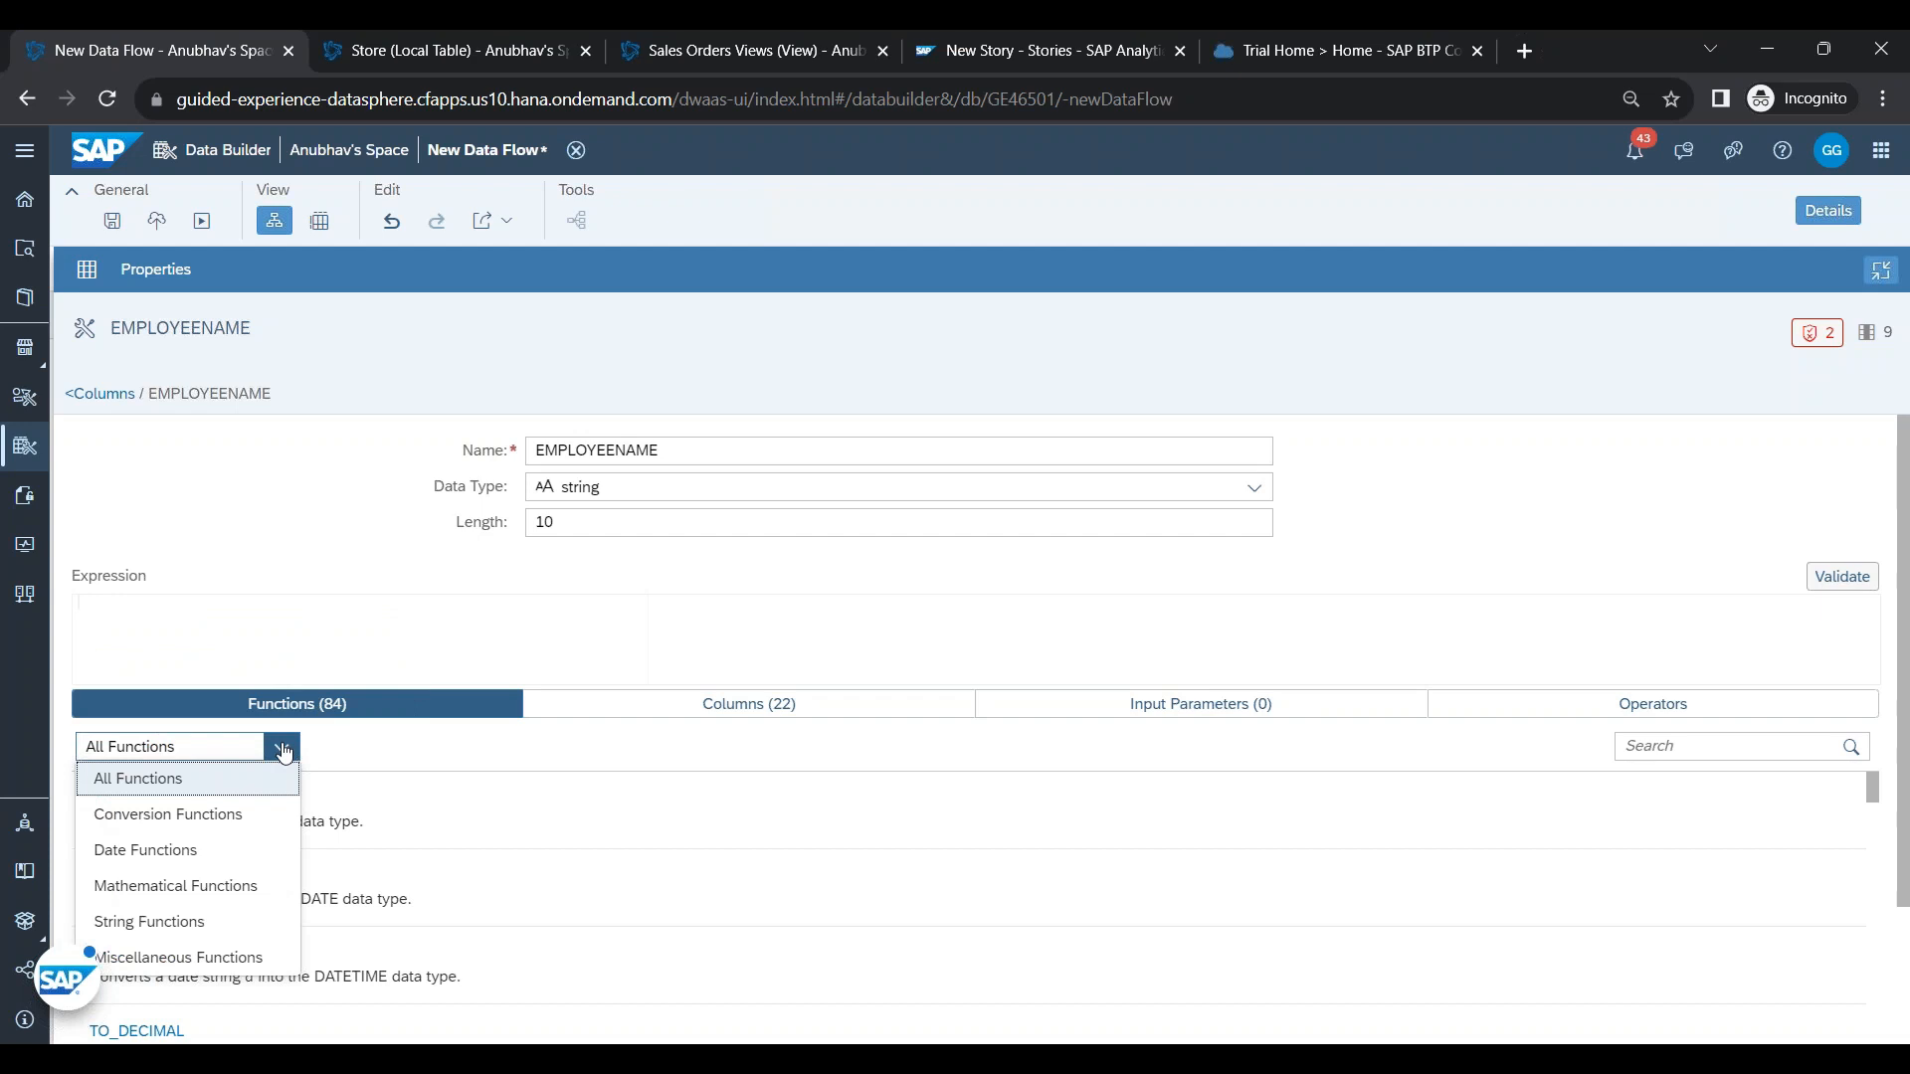
left_click(207, 925)
scroll(209, 941, "down", 1)
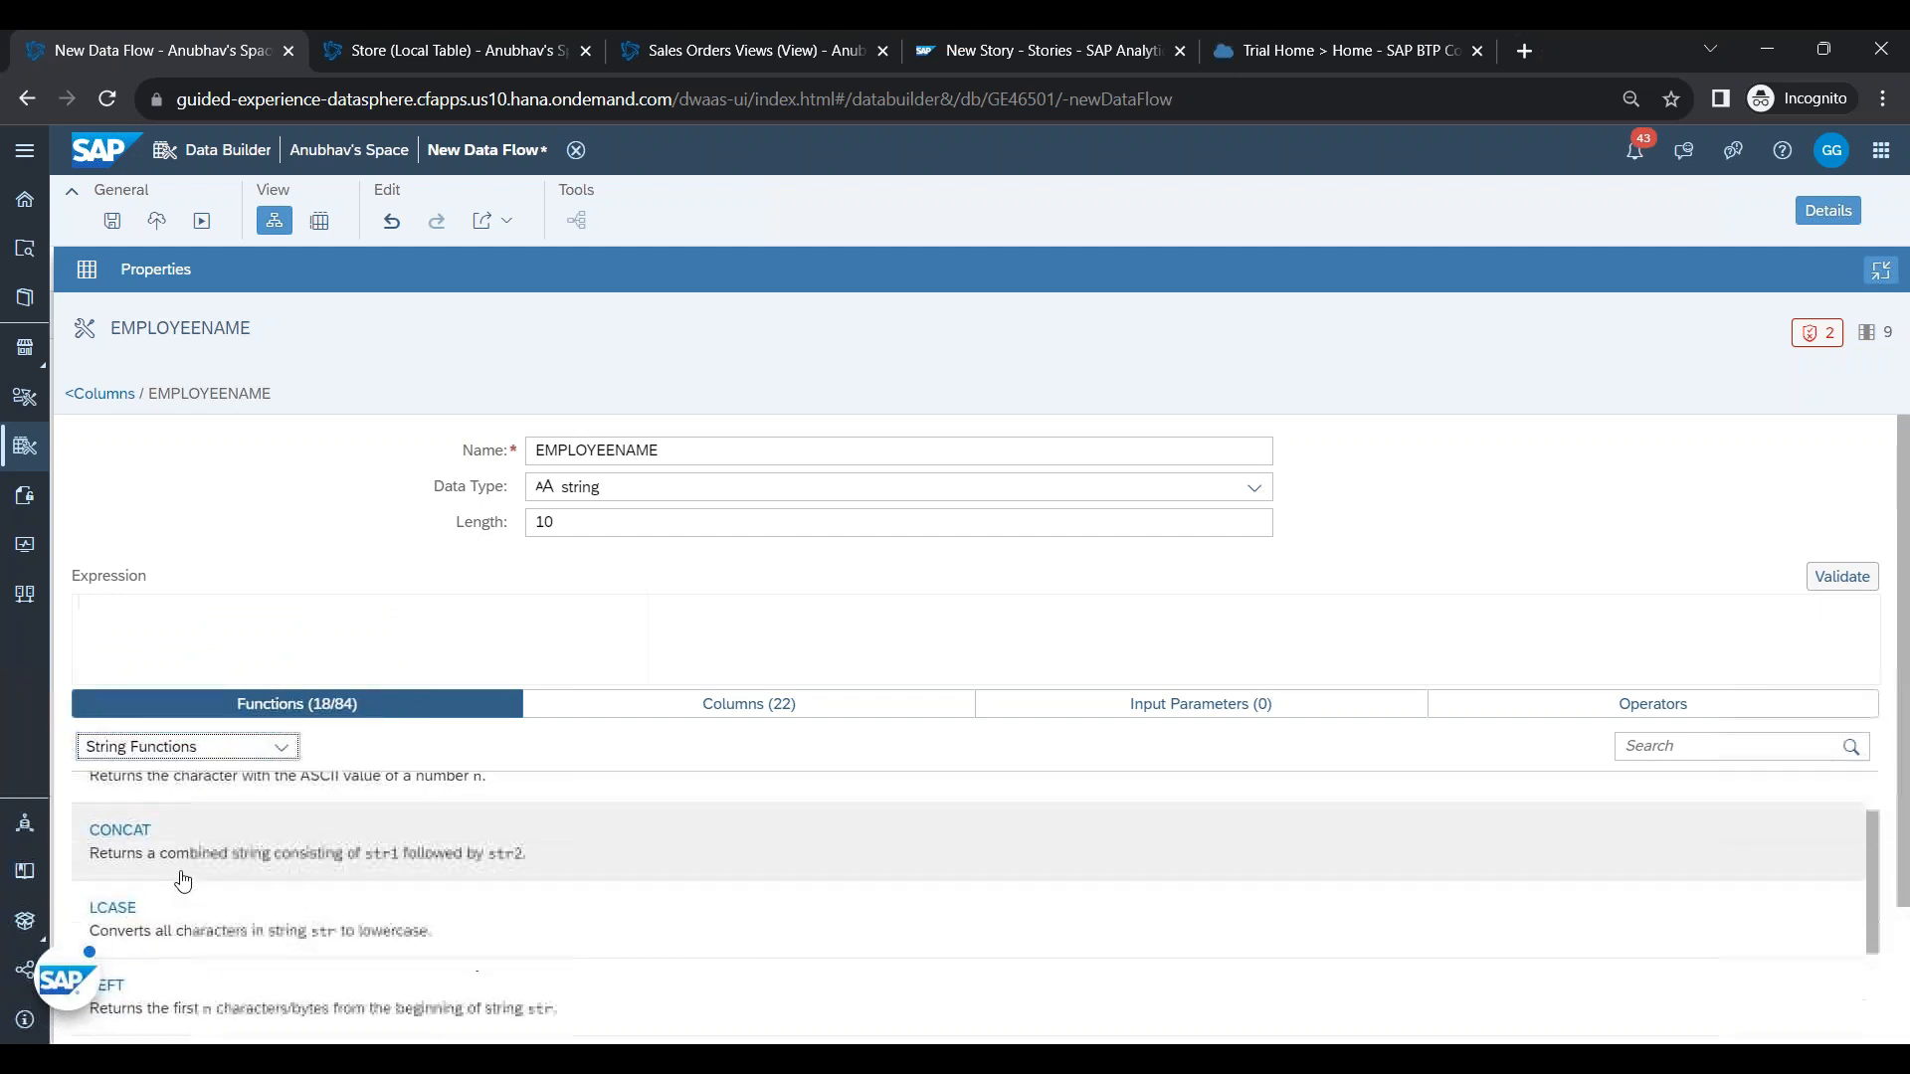
left_click(130, 833)
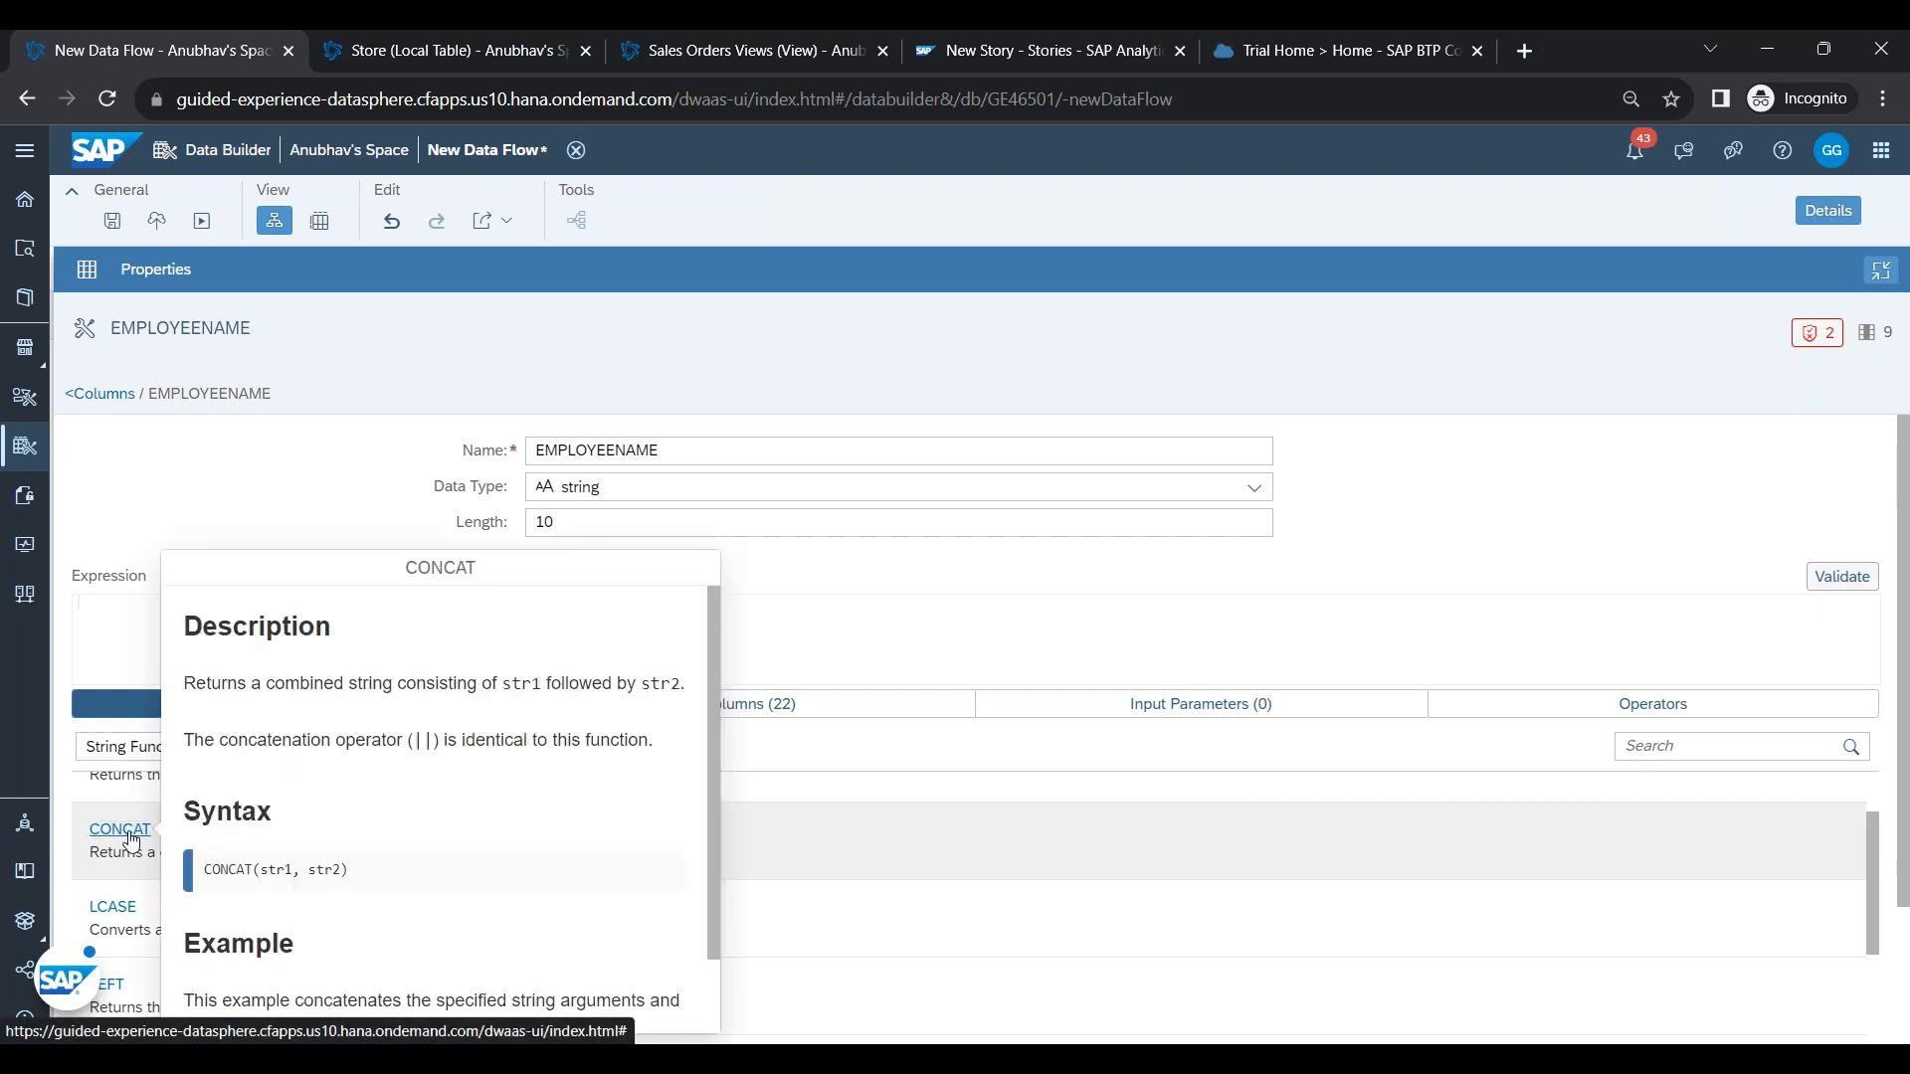
left_click_drag(195, 684, 611, 770)
left_click(613, 770)
double_click(213, 871)
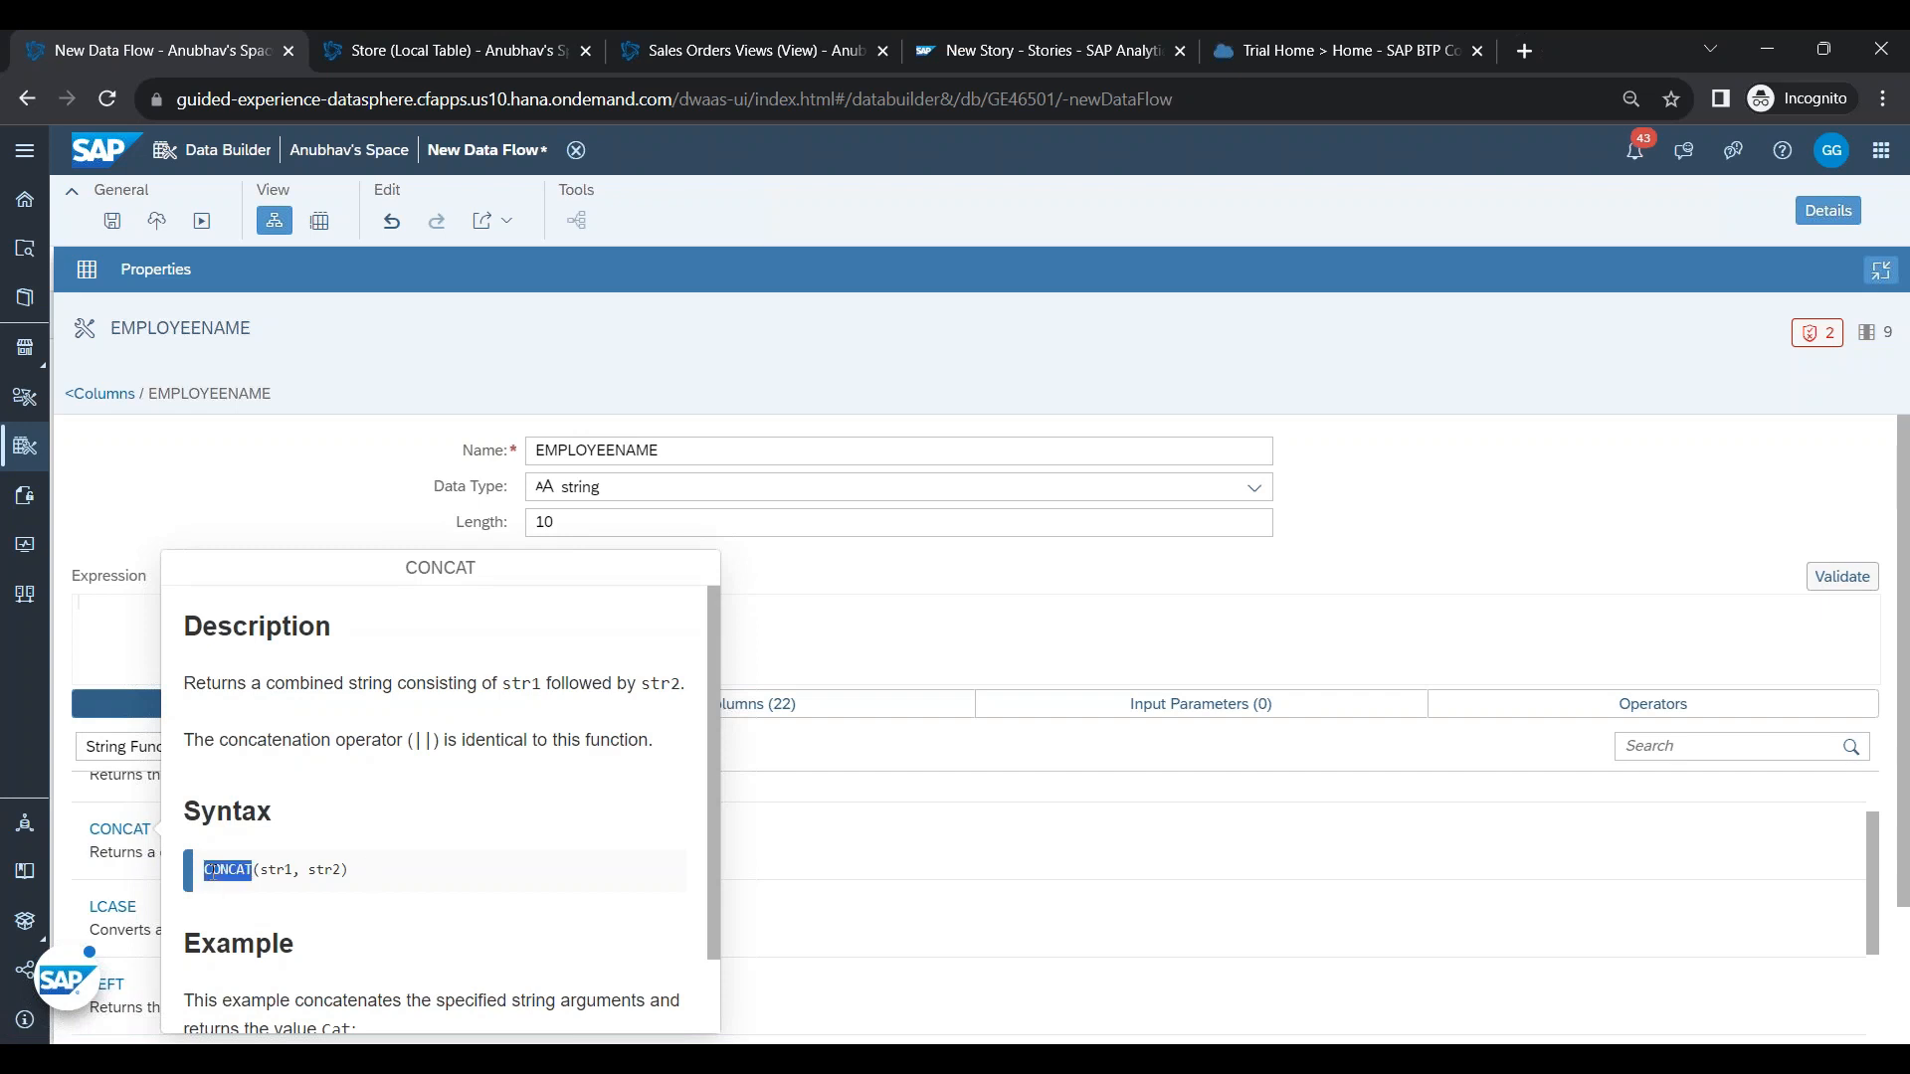
left_click(258, 990)
left_click(802, 630)
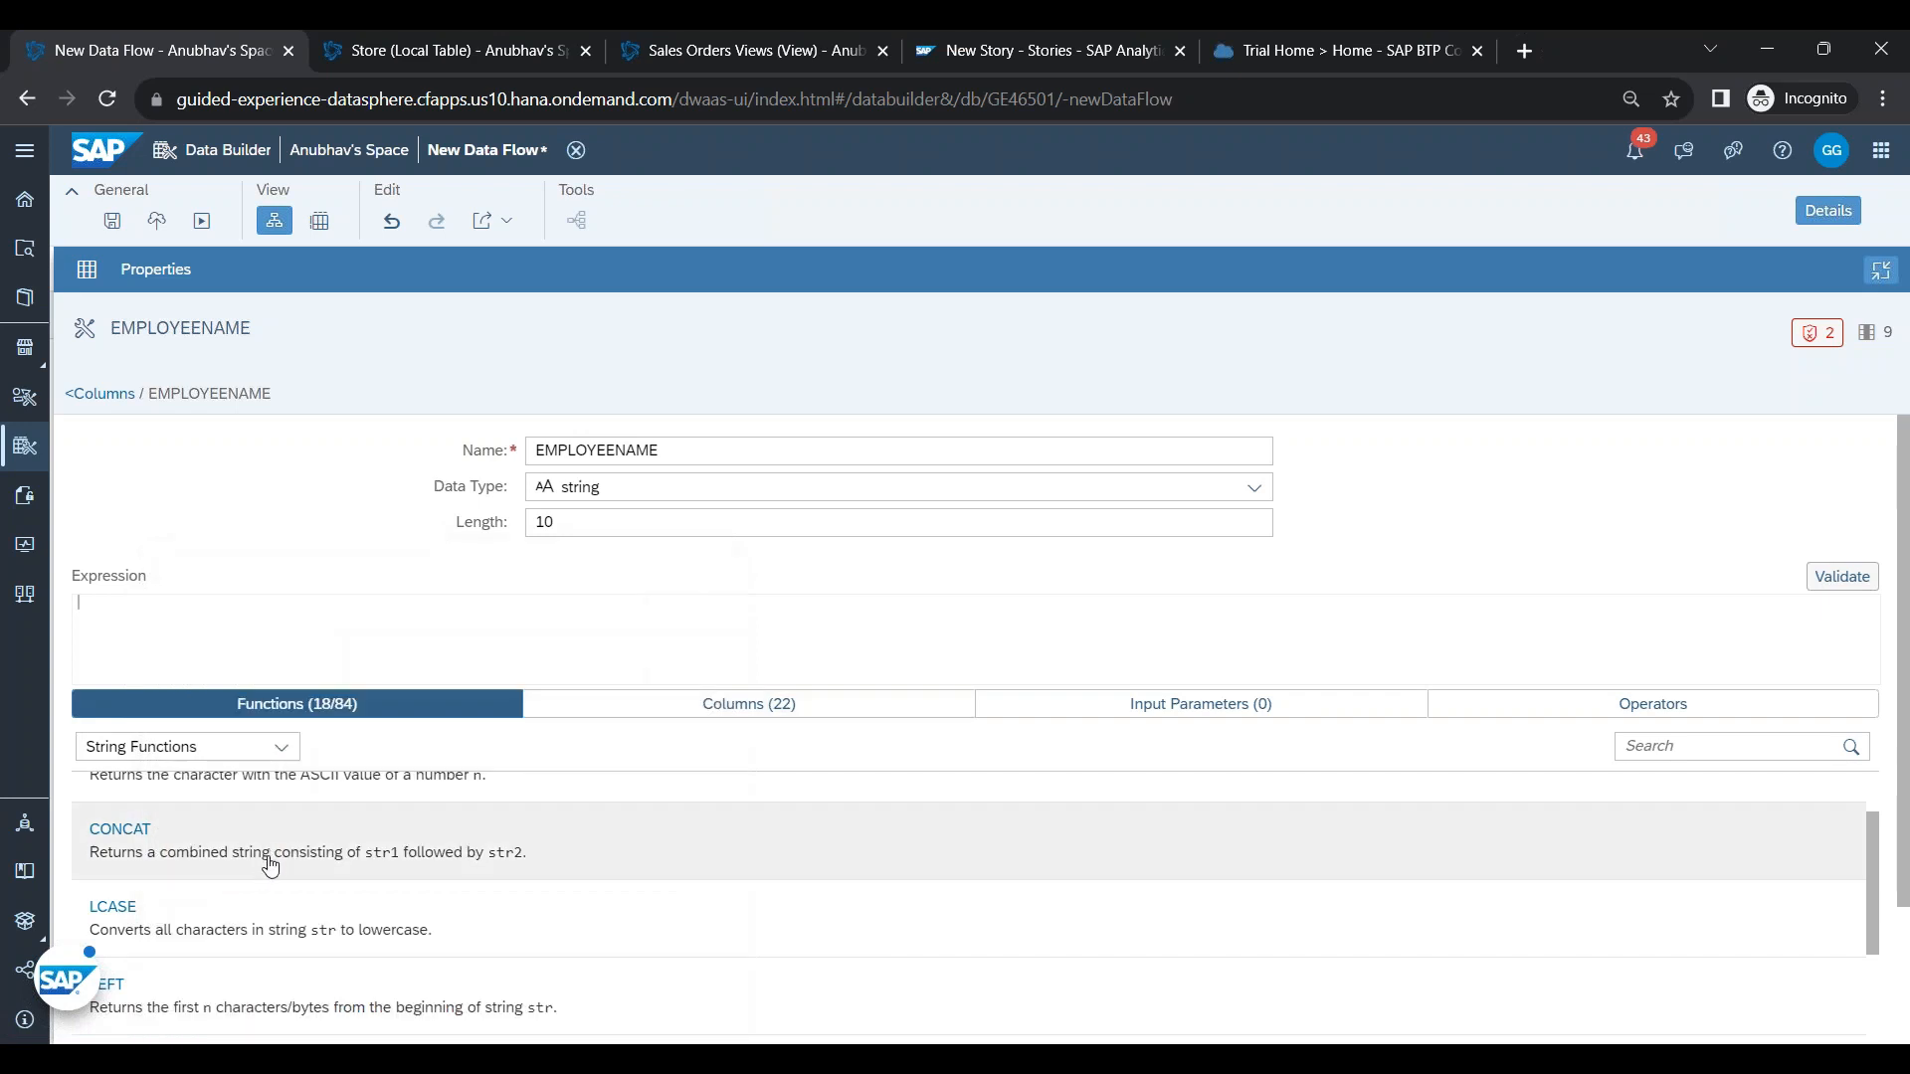
- Insert one CONCAT nested inside another in the expression, with NAME_INITIALS as the inner function's first argument
double_click(213, 844)
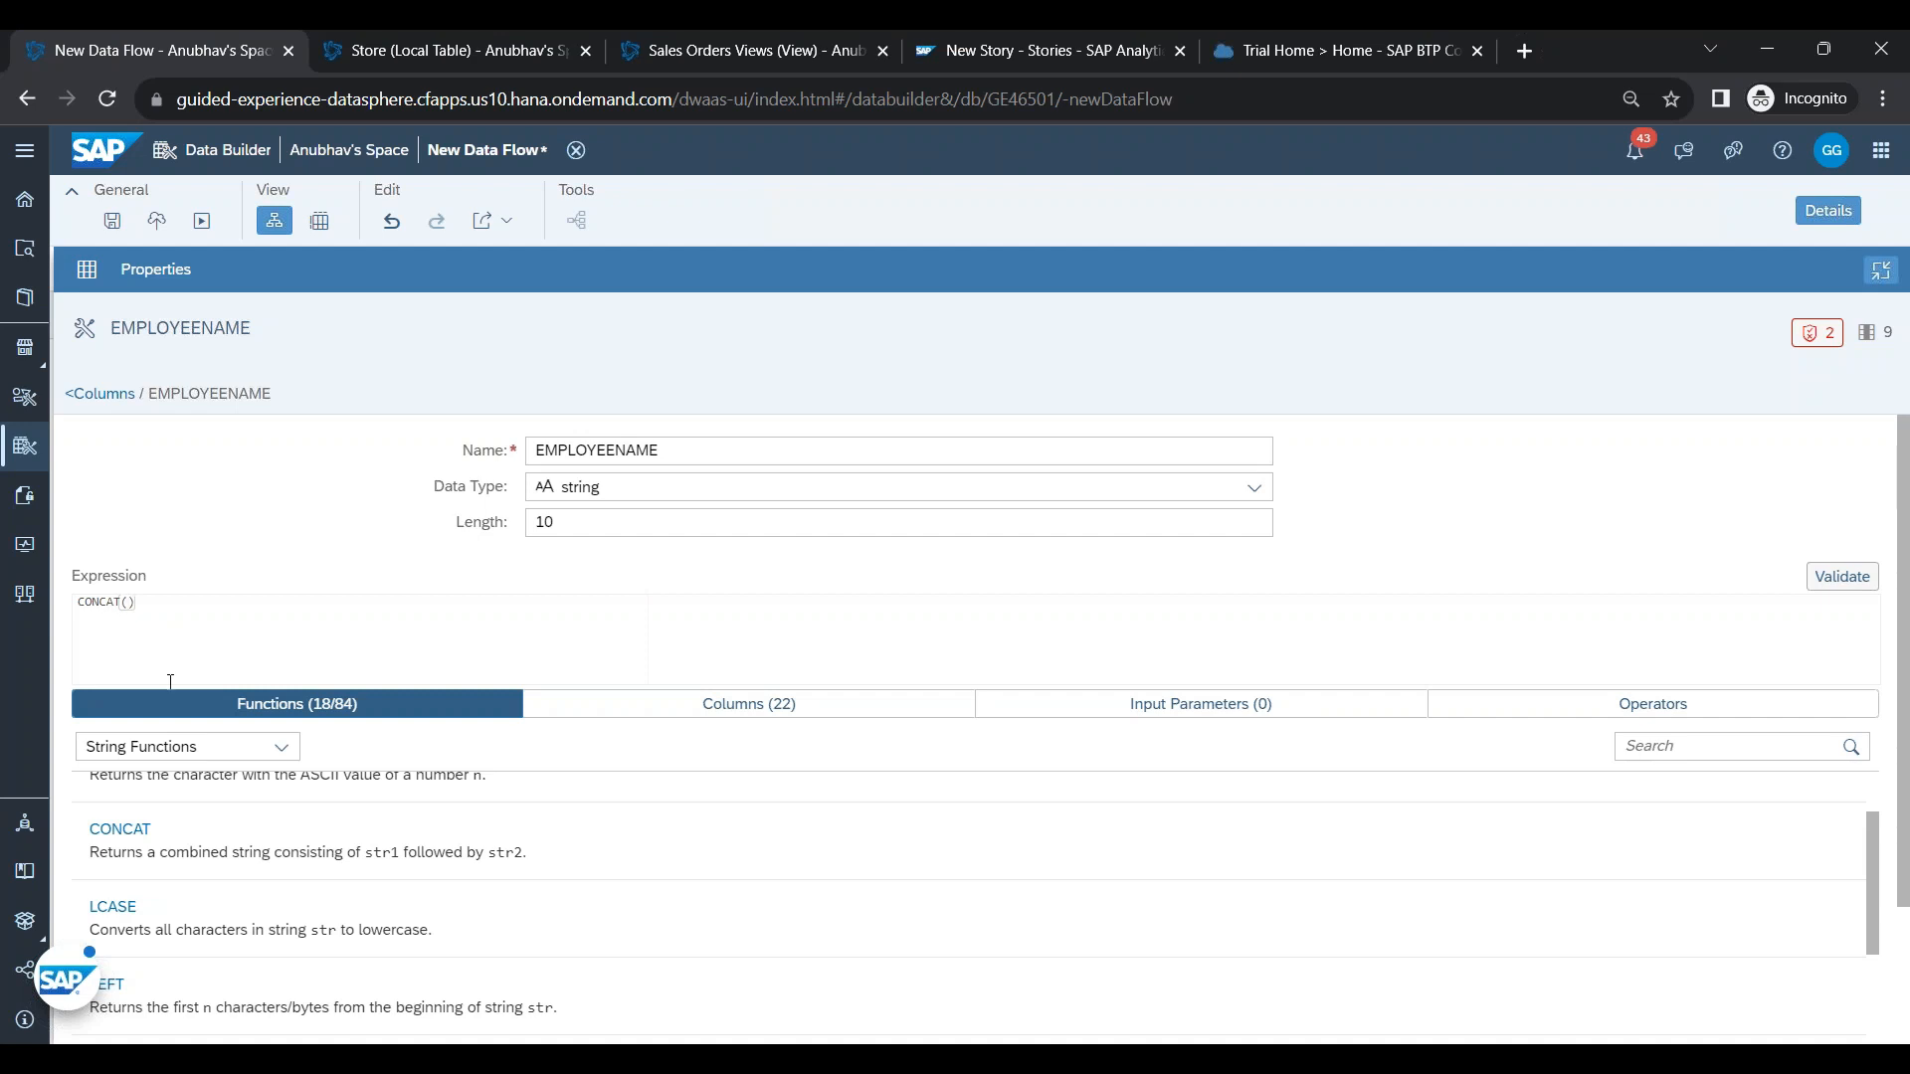
double_click(203, 847)
left_click(686, 705)
left_click(266, 748)
type("INI")
left_click(311, 818)
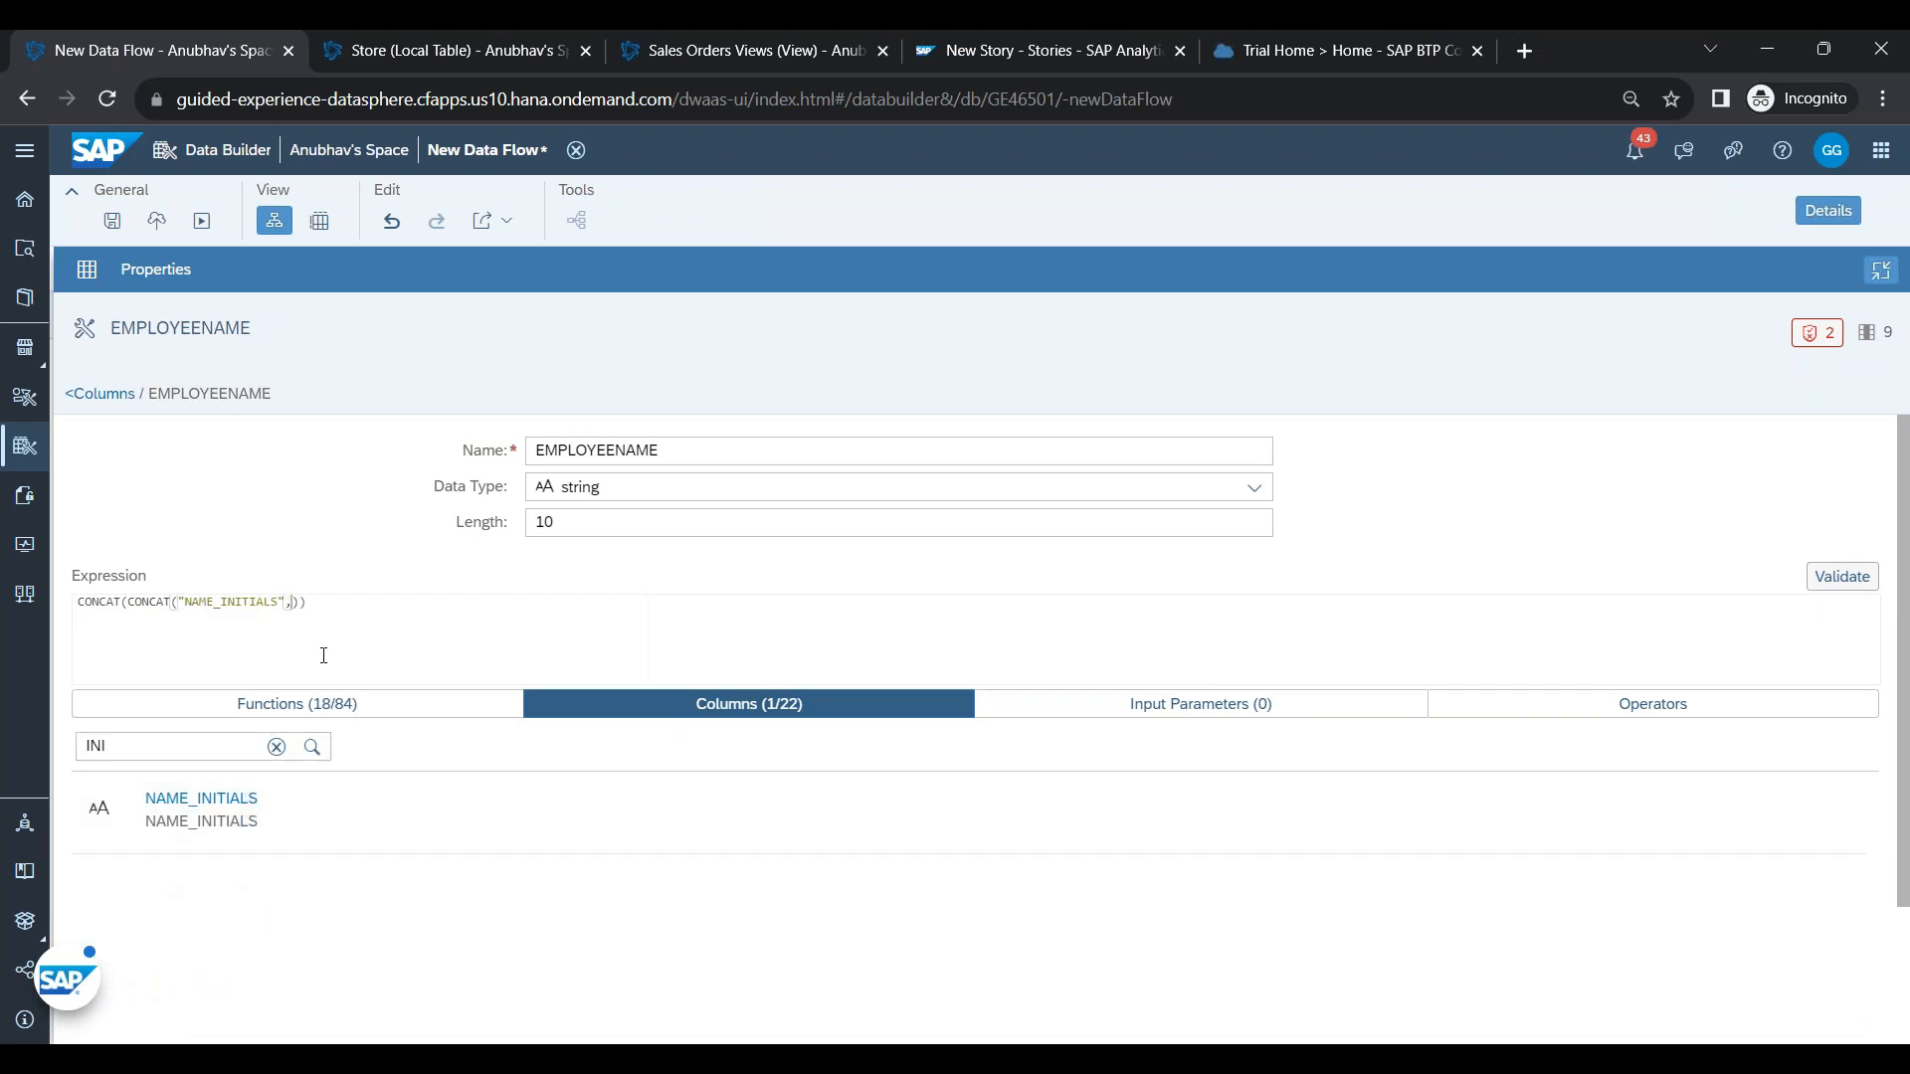
- Add NAME_FIRST as the inner CONCAT's second argument and NAME_LAST as the outer CONCAT's second argument
double_click(218, 747)
type("FIR")
left_click(341, 820)
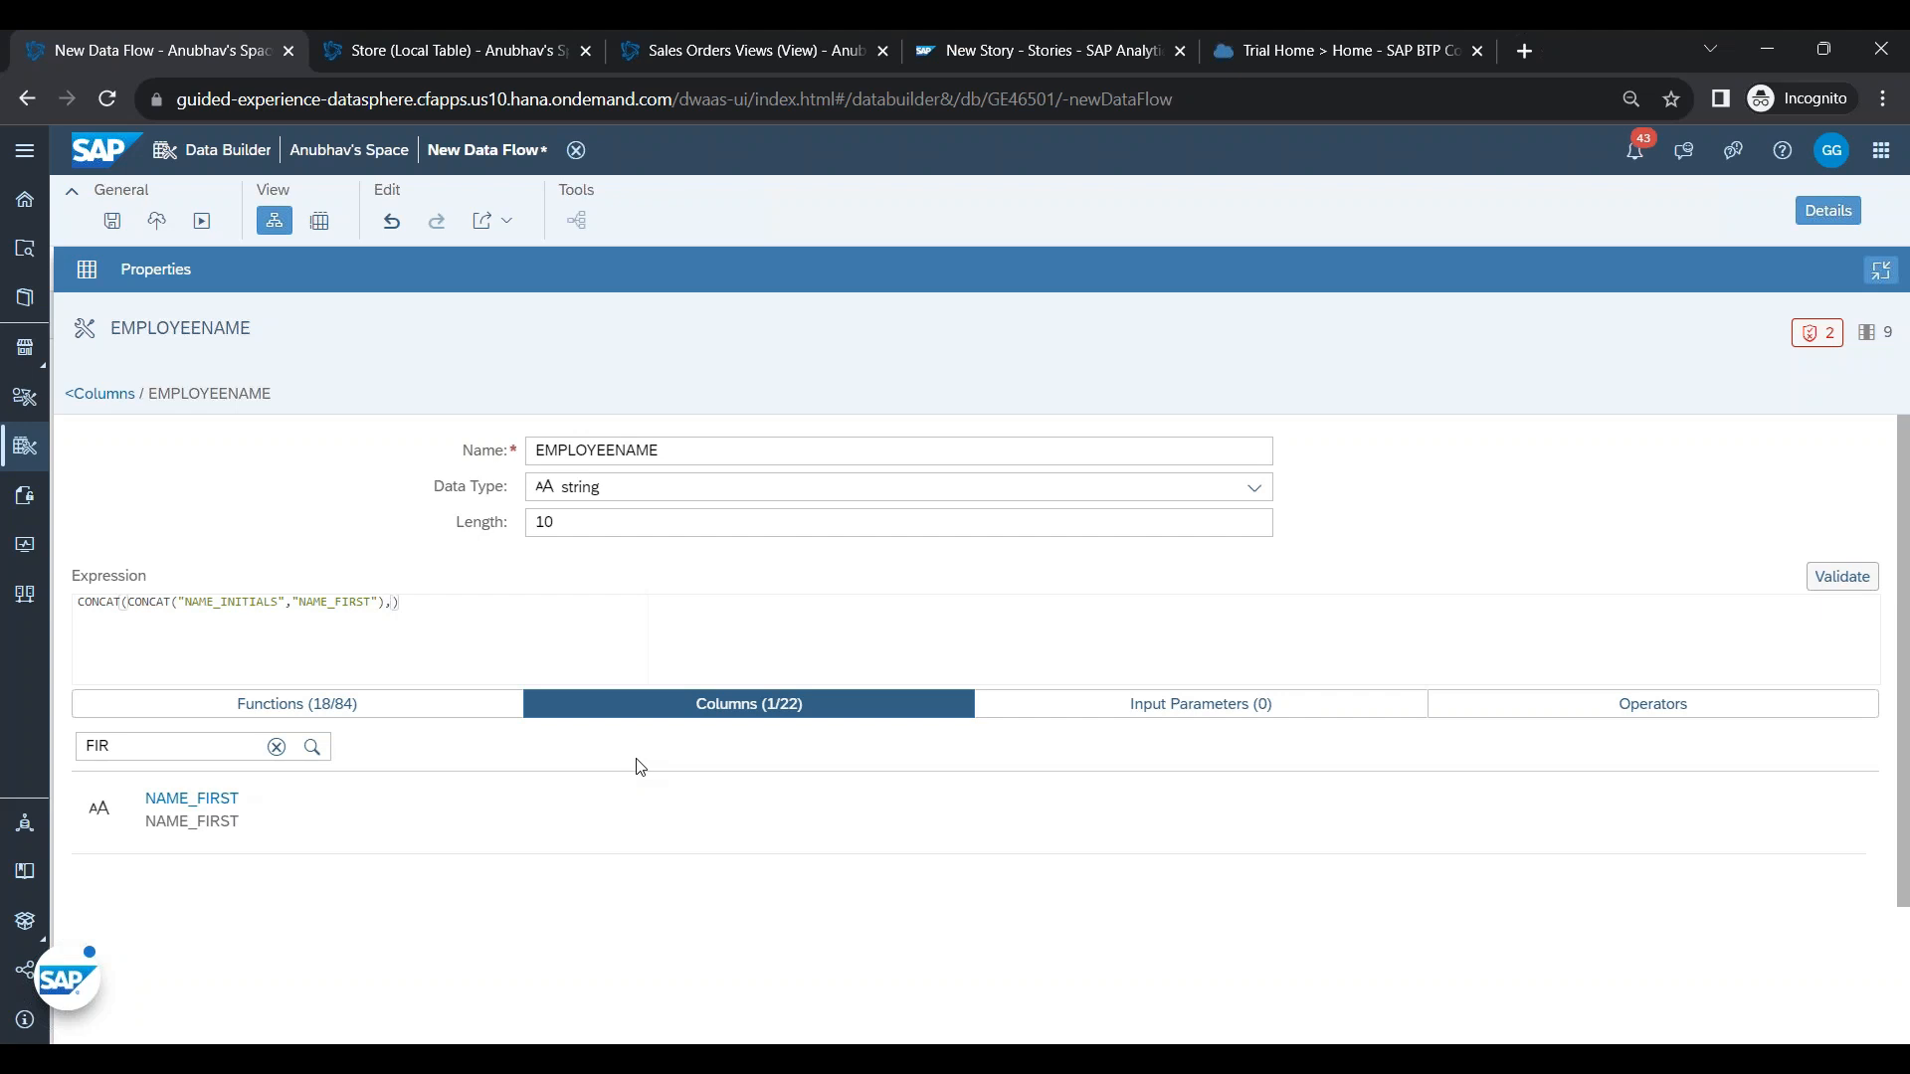
double_click(174, 746)
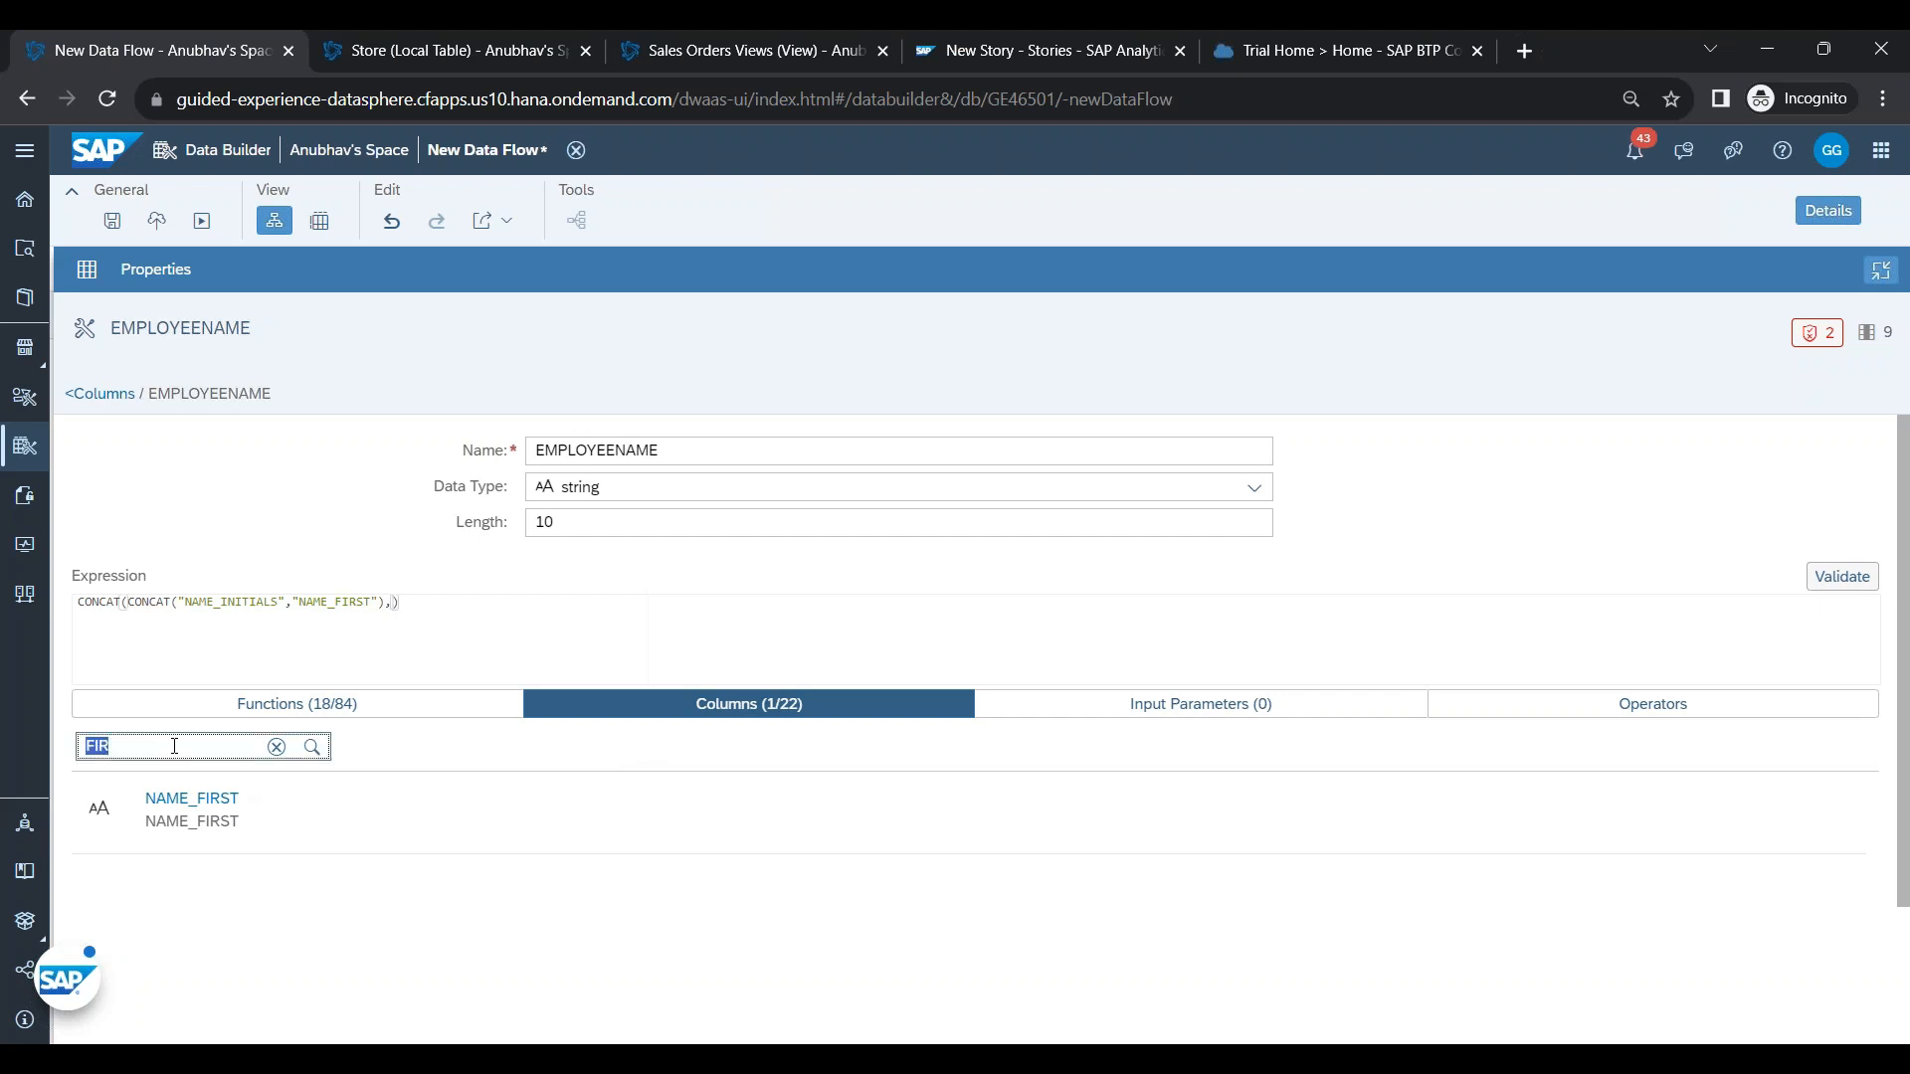
type("LAS")
left_click(290, 838)
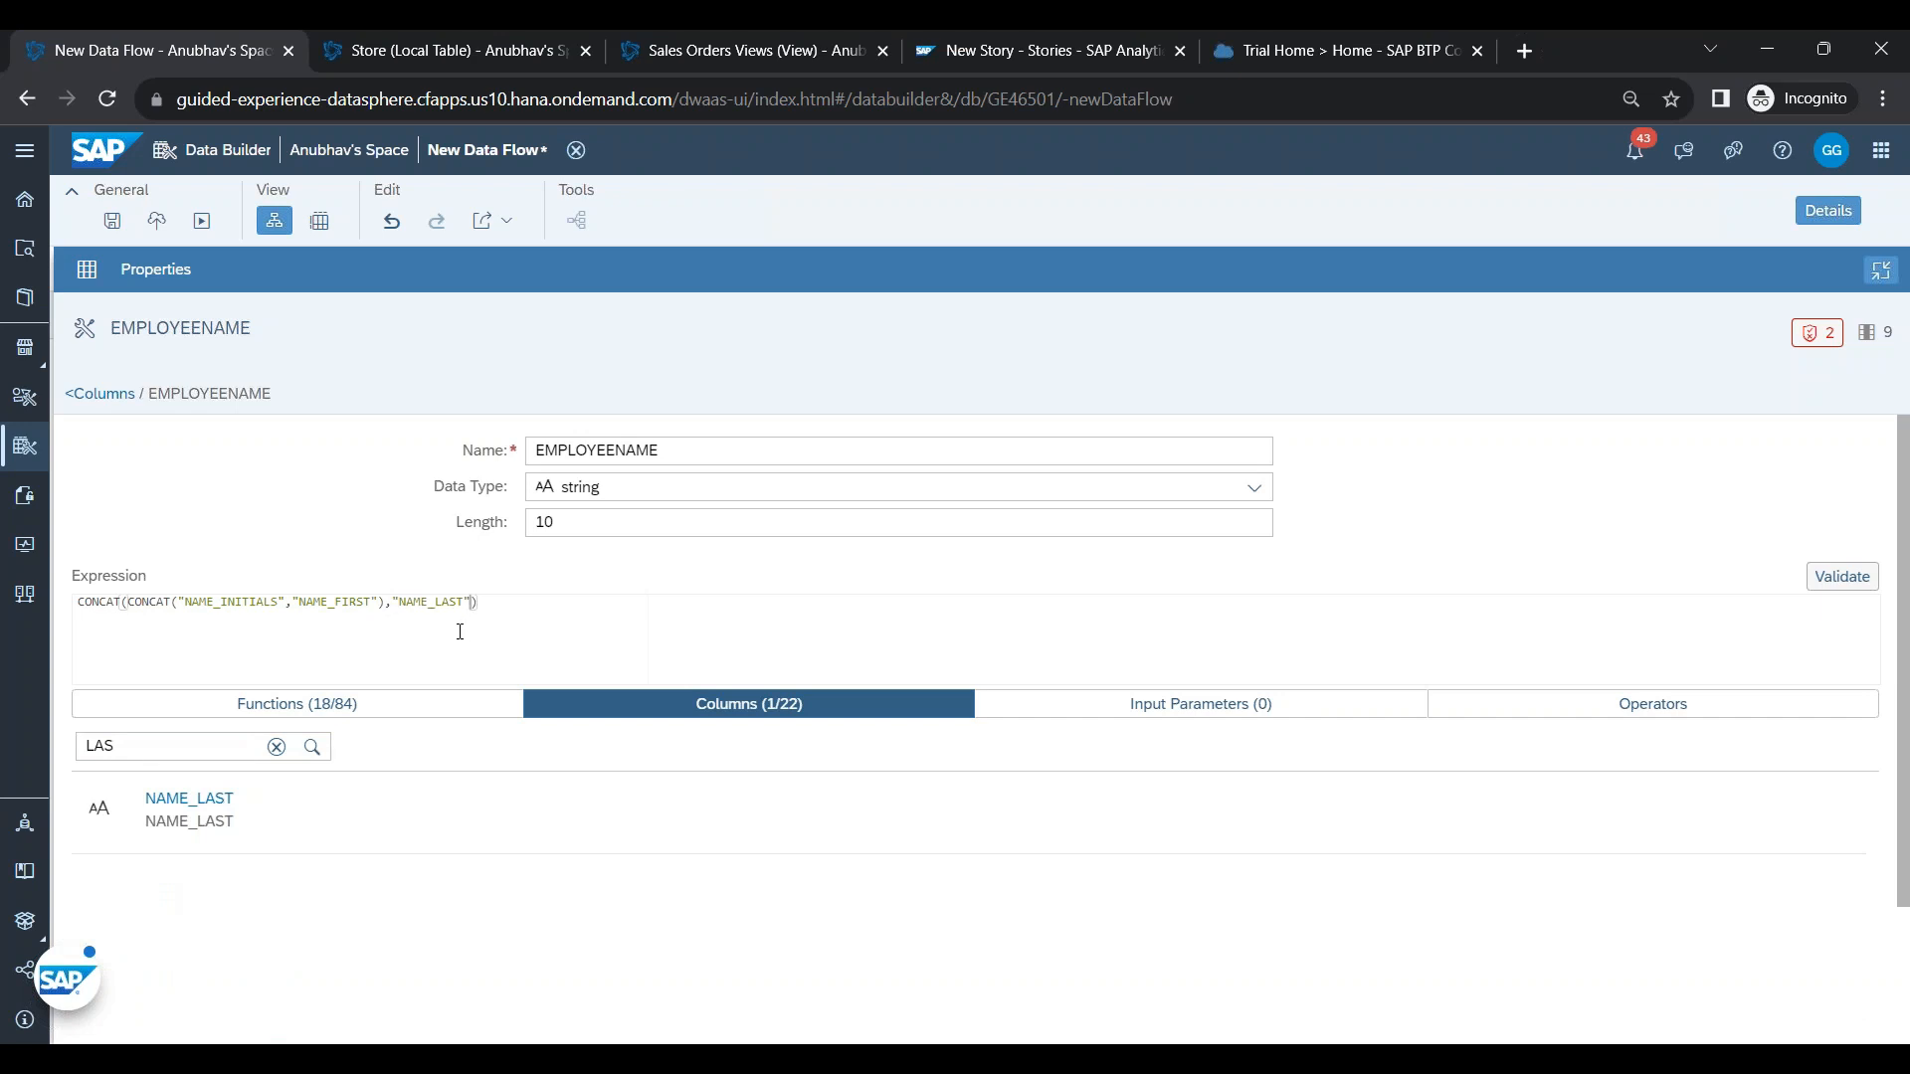
- Set the EMPLOYEENAME column's length to 90 and validate the expression
left_click_drag(686, 450, 530, 450)
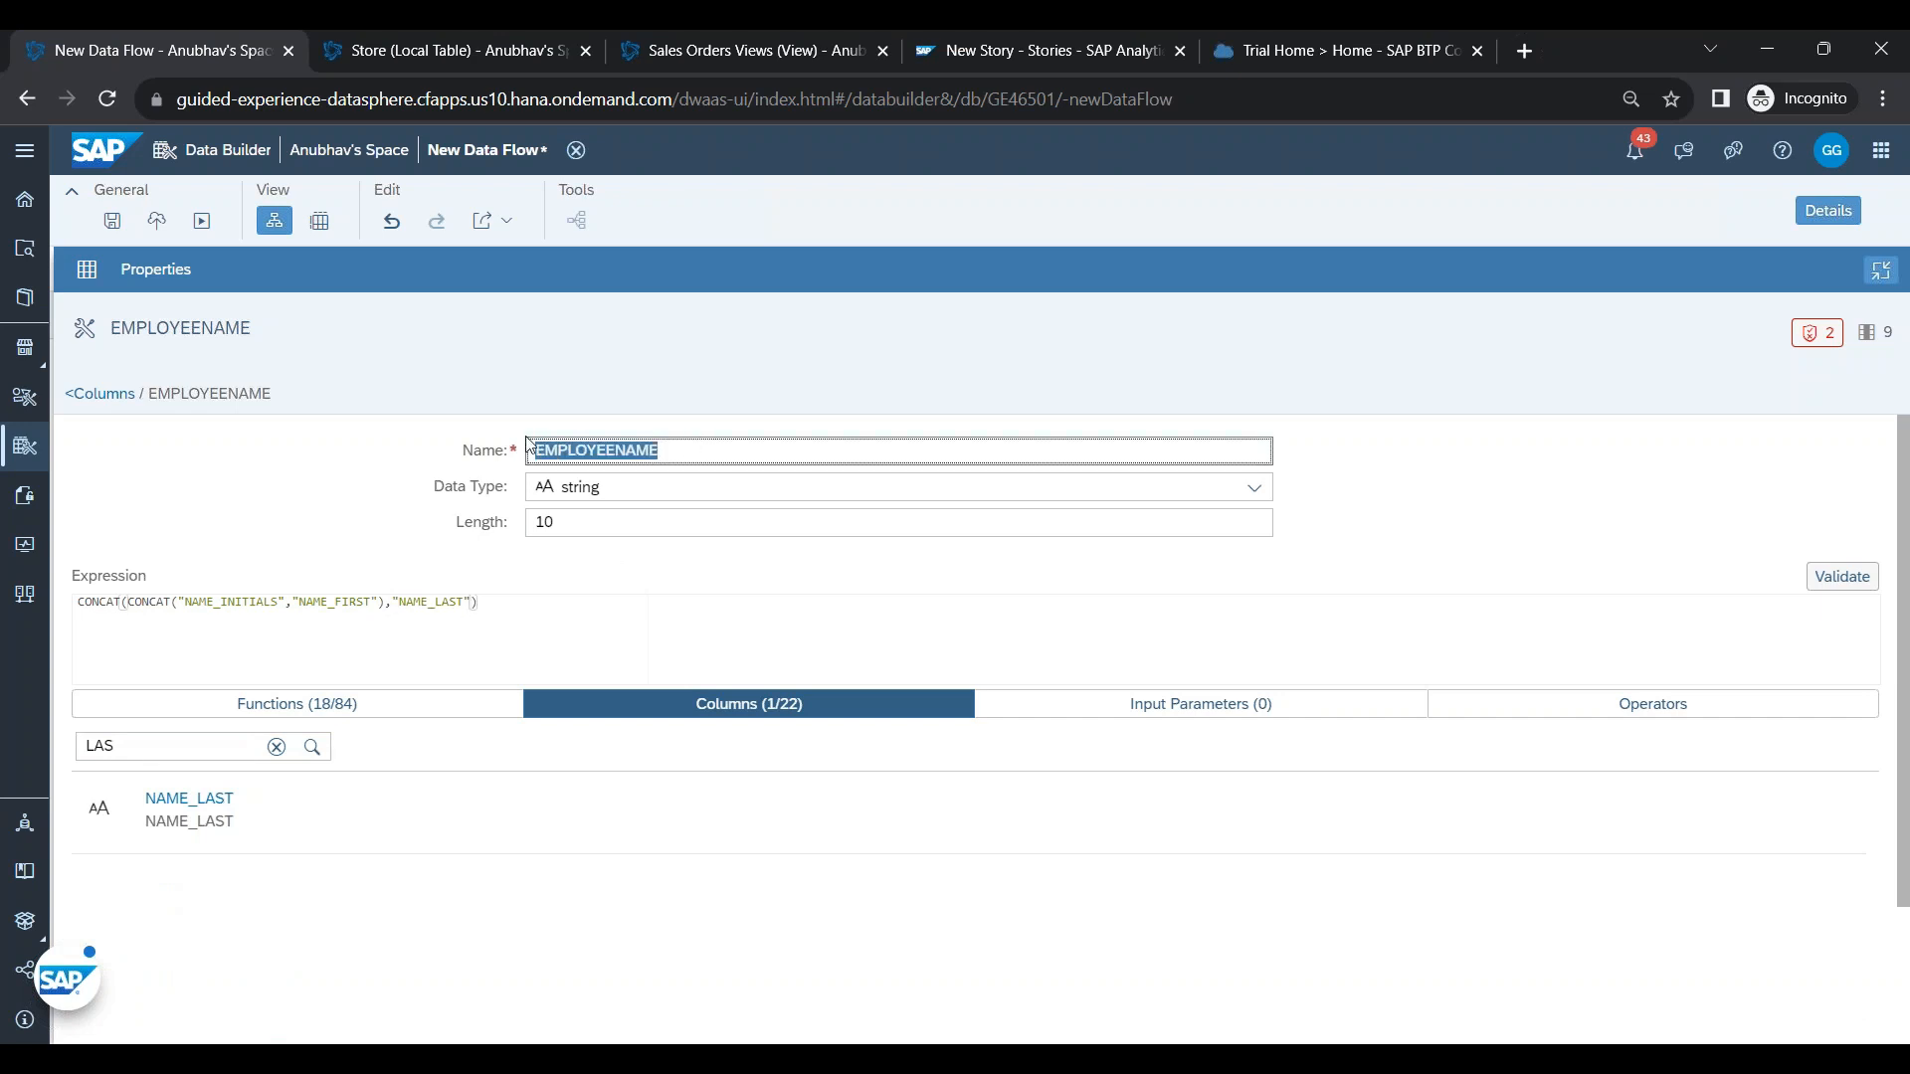
double_click(621, 525)
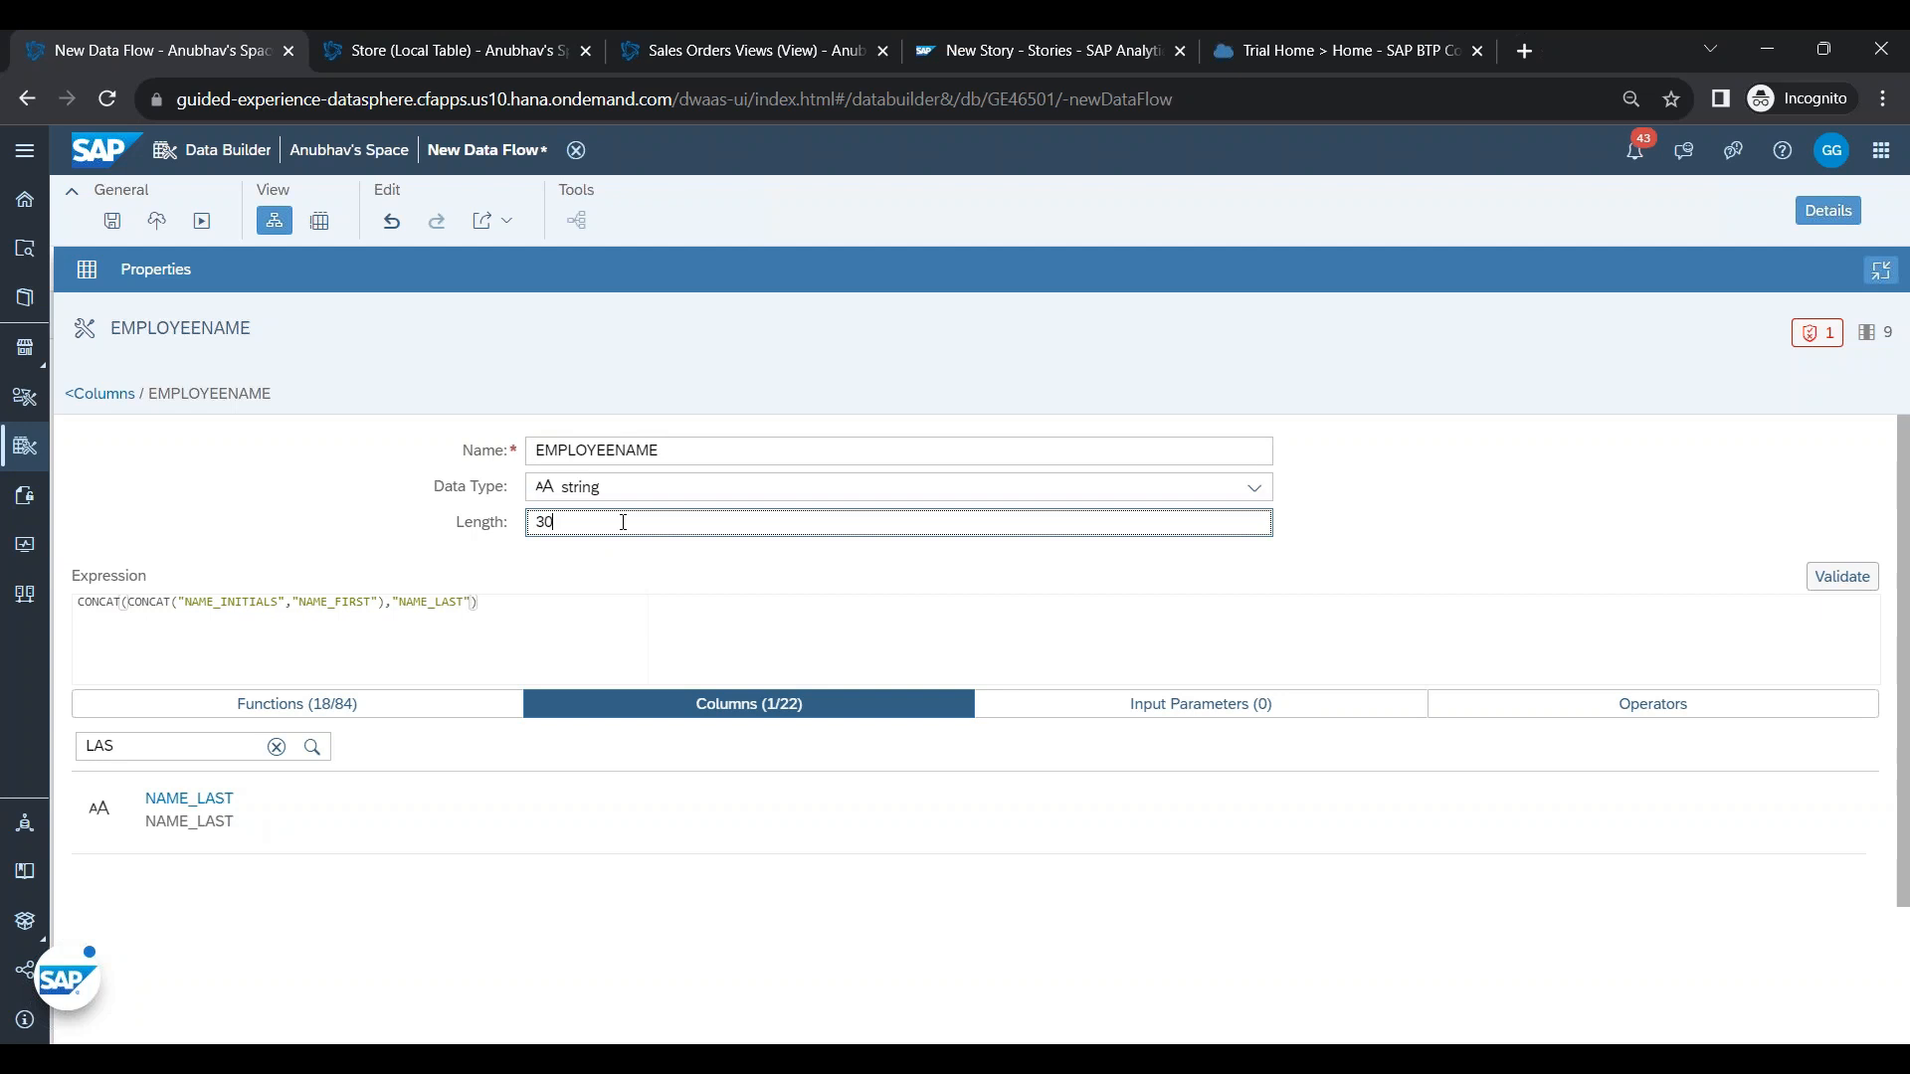
left_click(1843, 577)
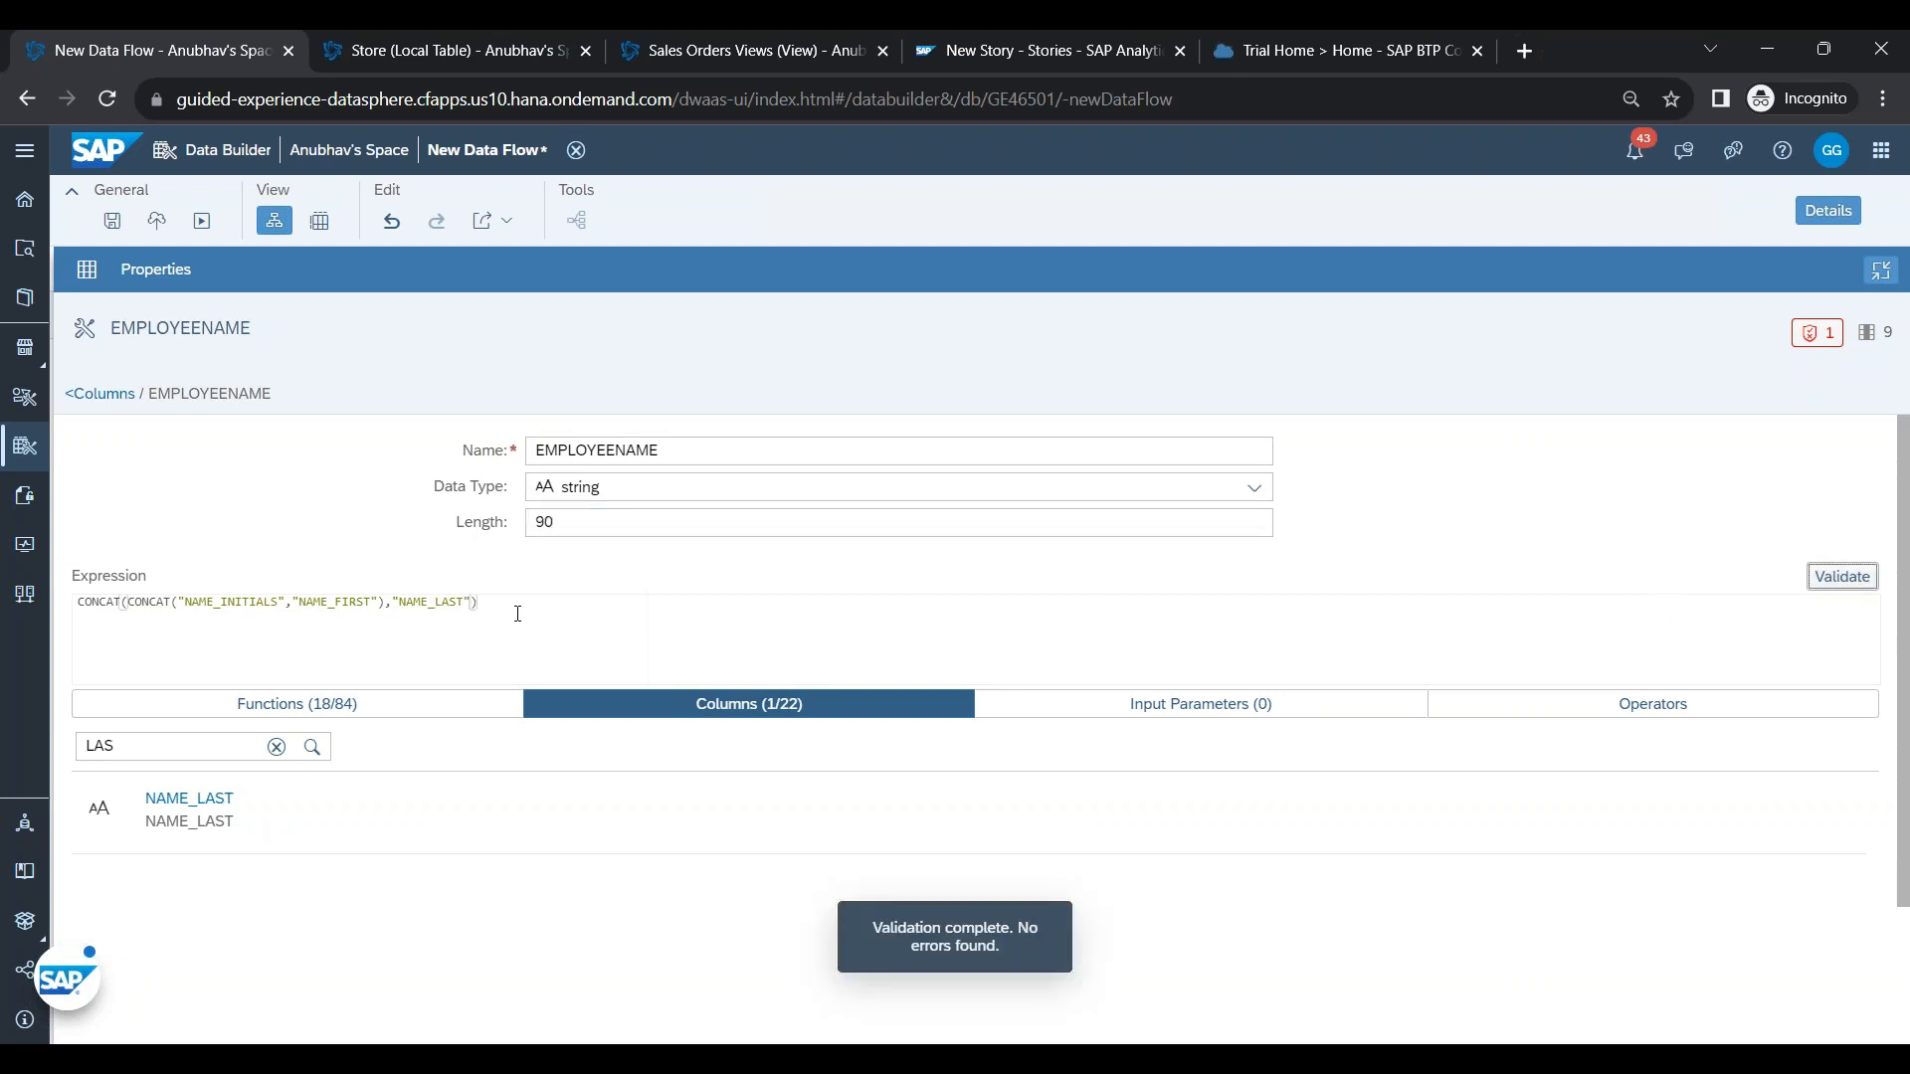
- Copy the complete CONCAT expression and switch to the training presentation in PowerPoint
left_click_drag(517, 613, 184, 612)
key("ctrl+c")
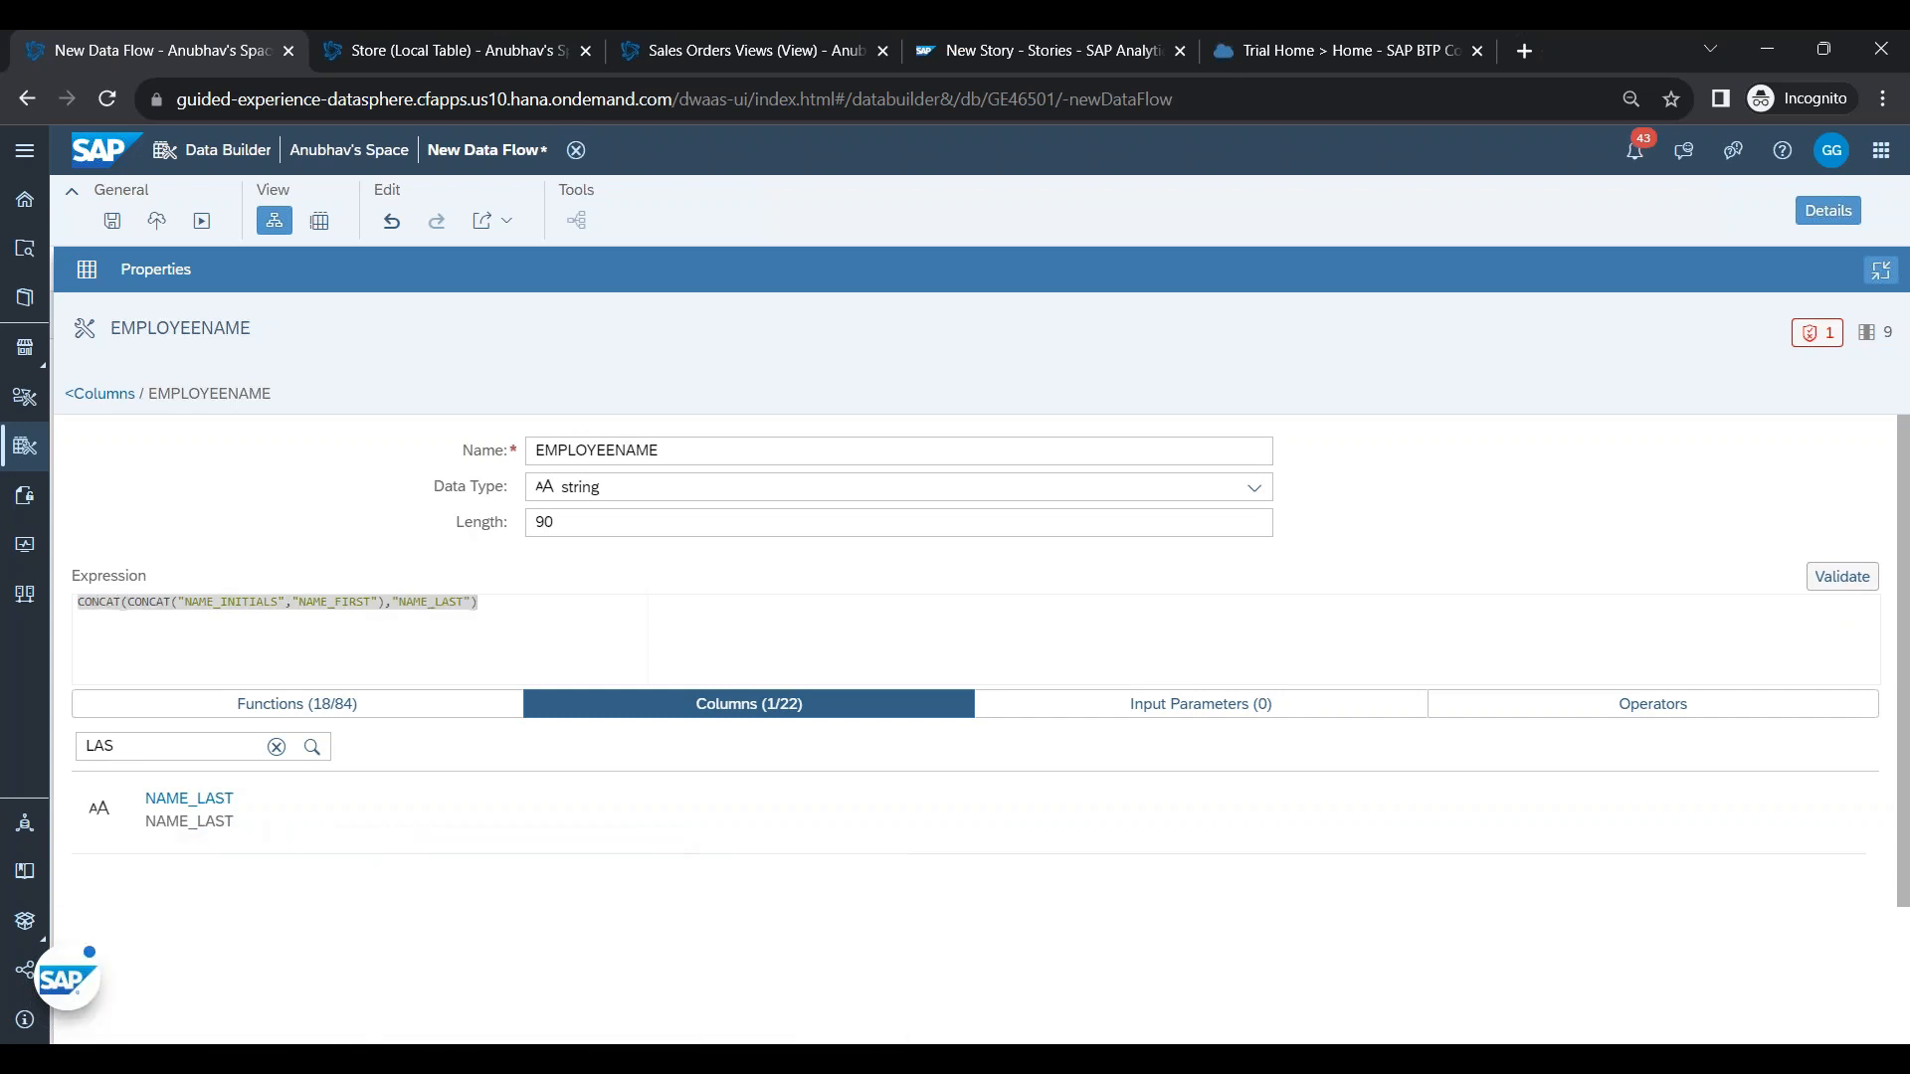
left_click(370, 1060)
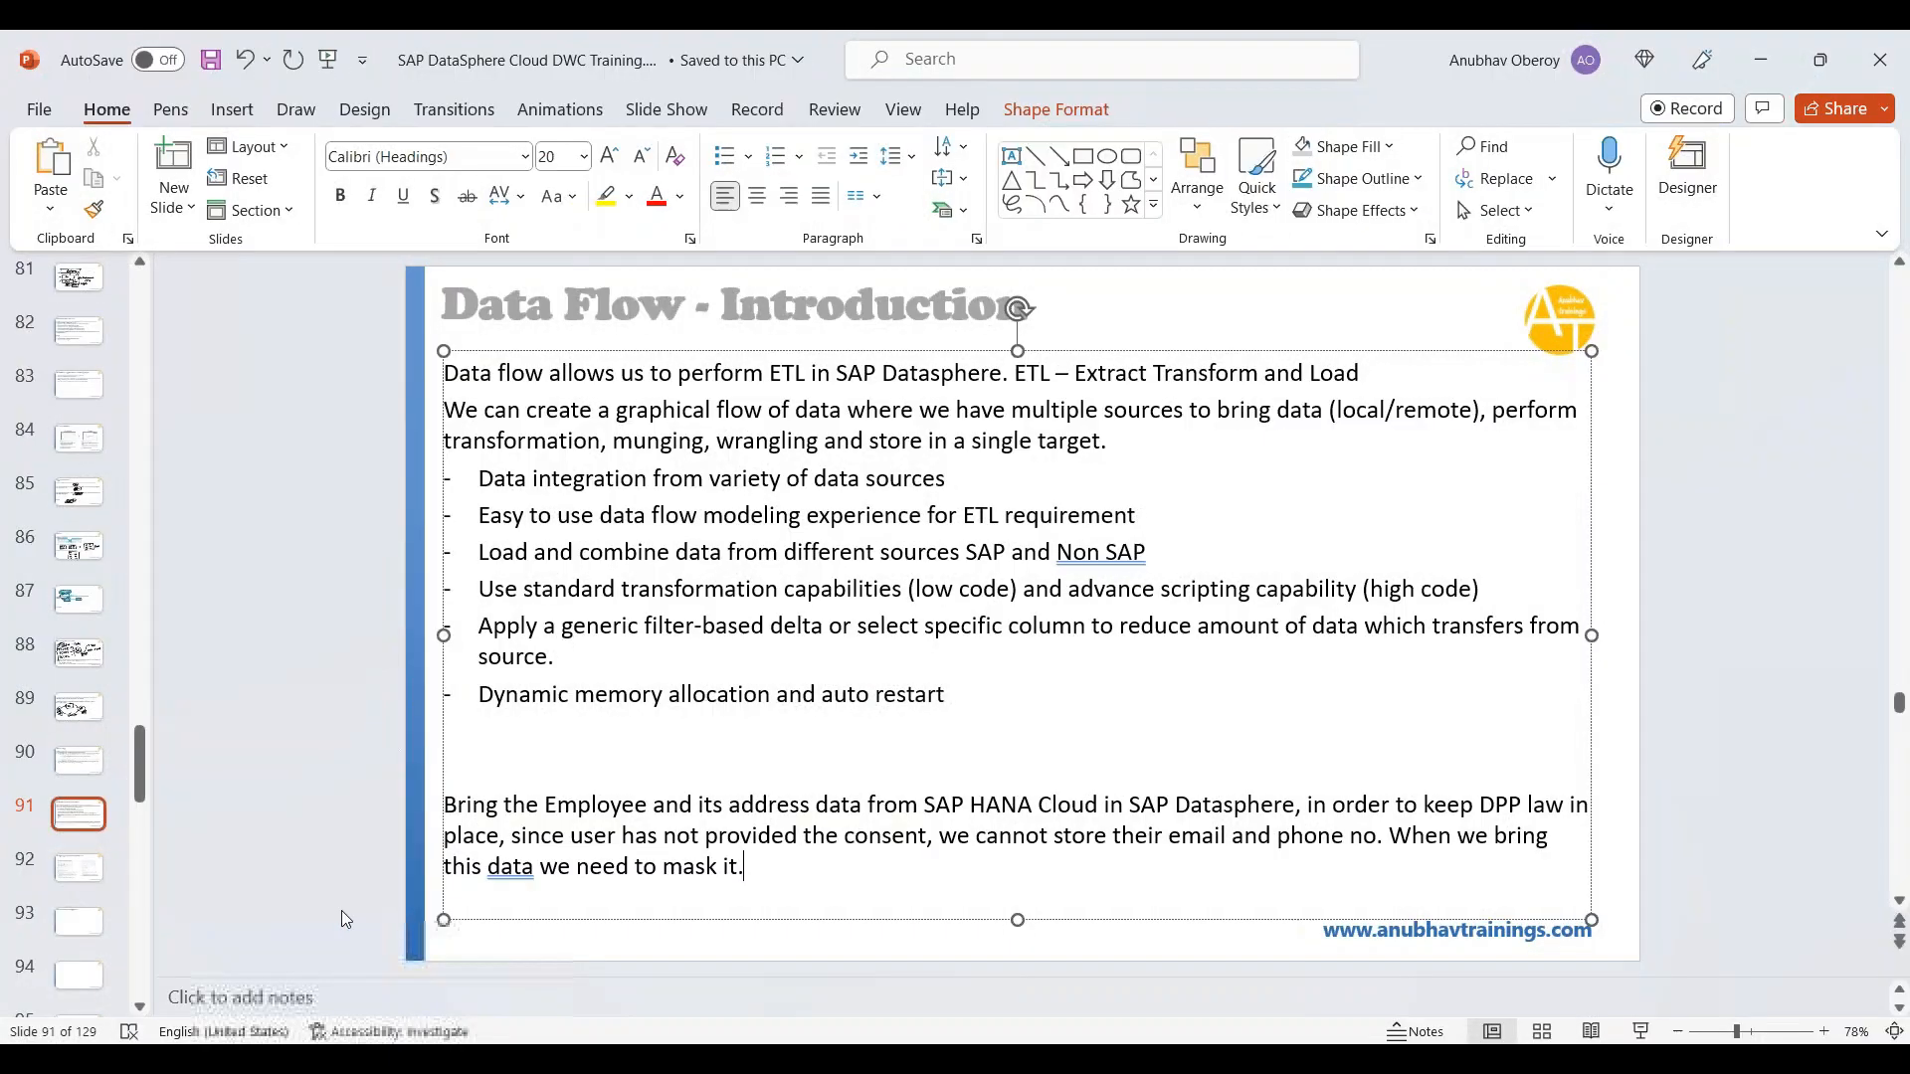
left_click(76, 877)
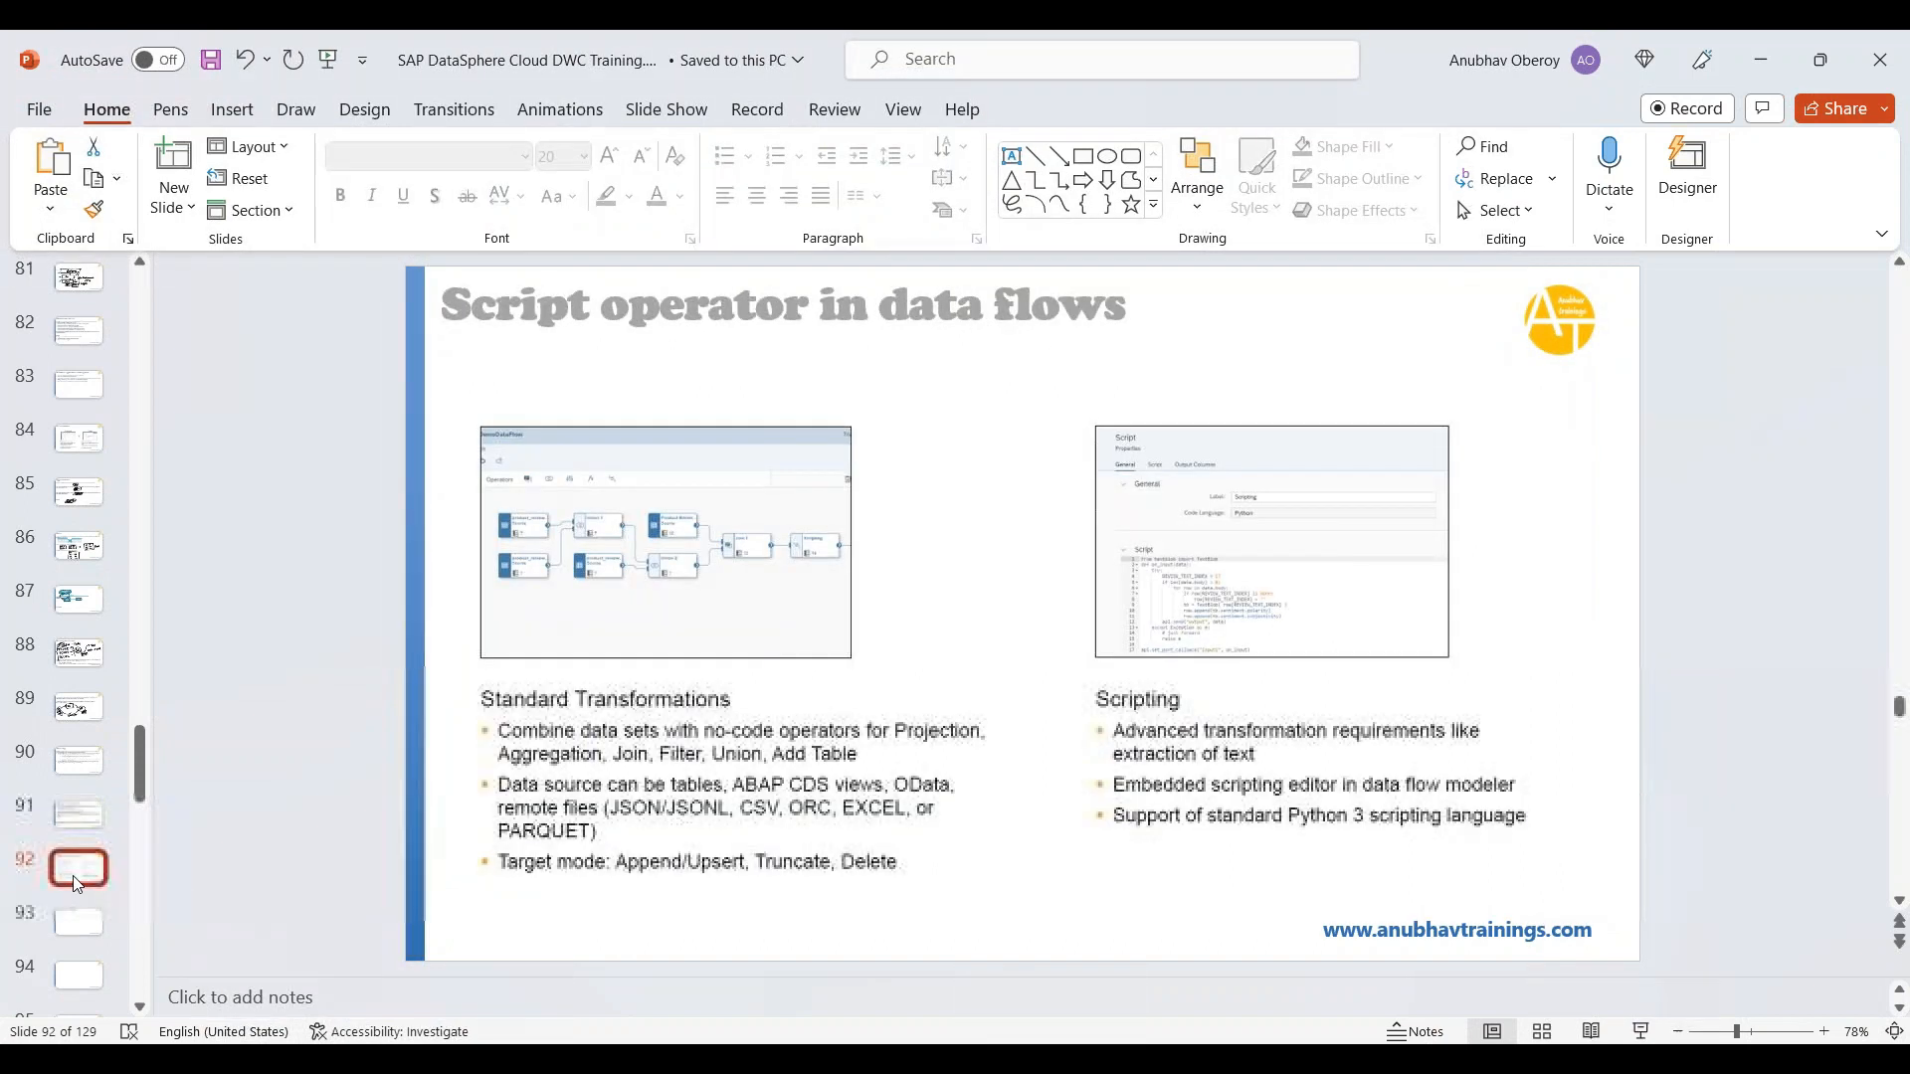
left_click_drag(81, 923, 93, 870)
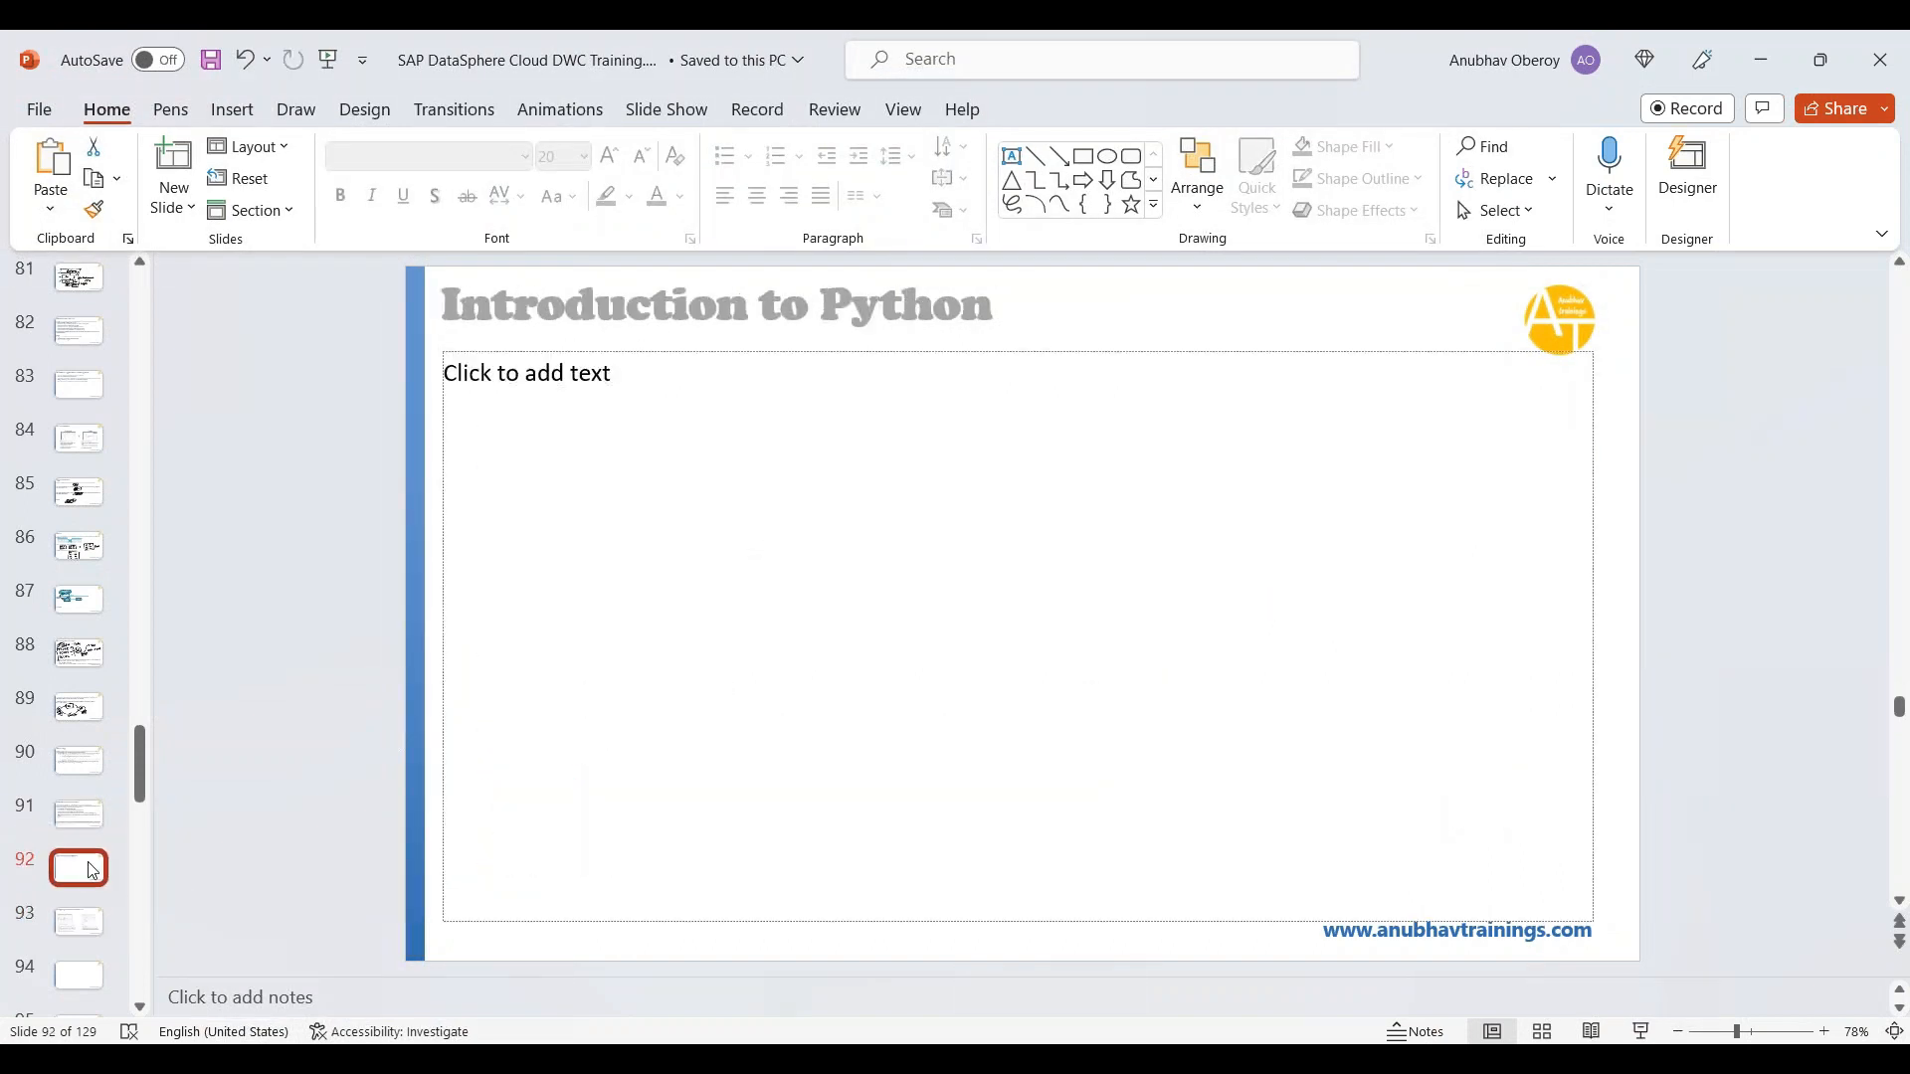
left_click(600, 451)
key("ctrl+z")
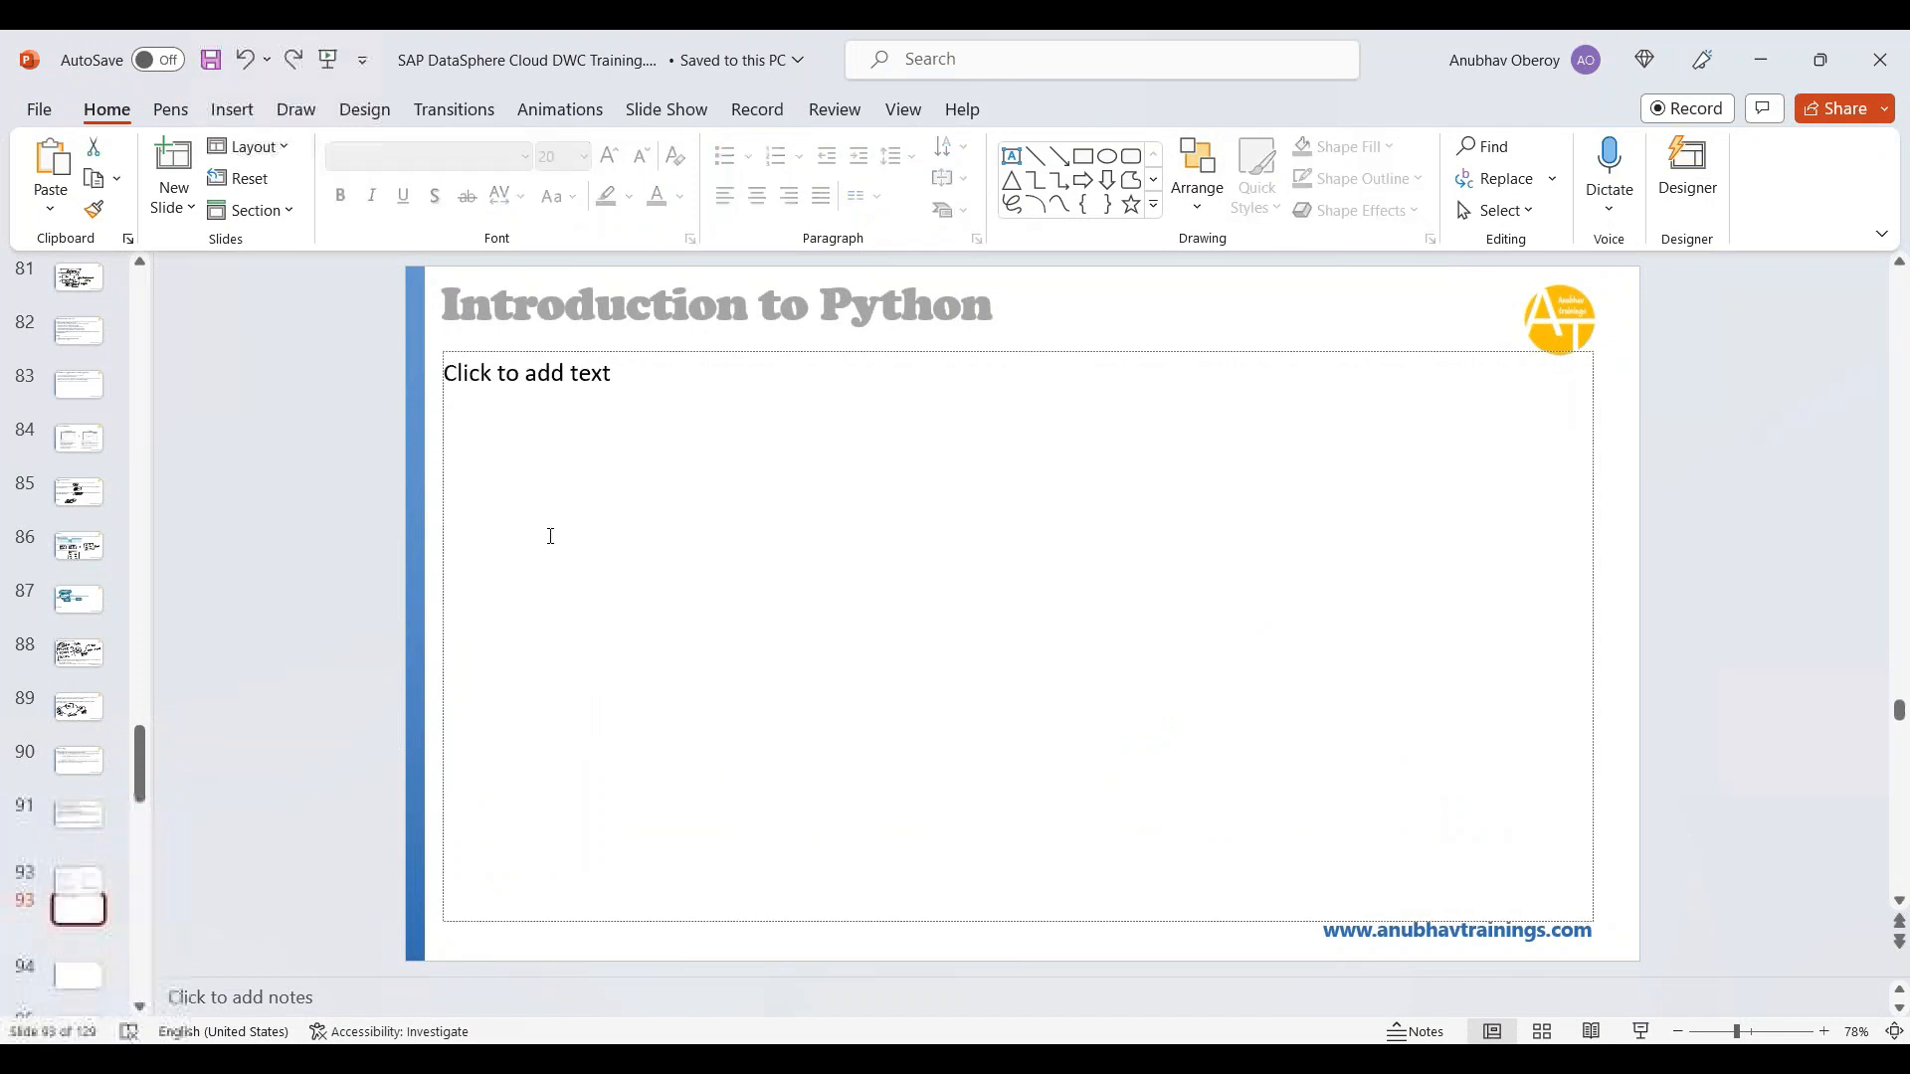
- Insert a new slide after the "Data Flow - Introduction" slide and title it "FORMULA'S used"
right_click(95, 854)
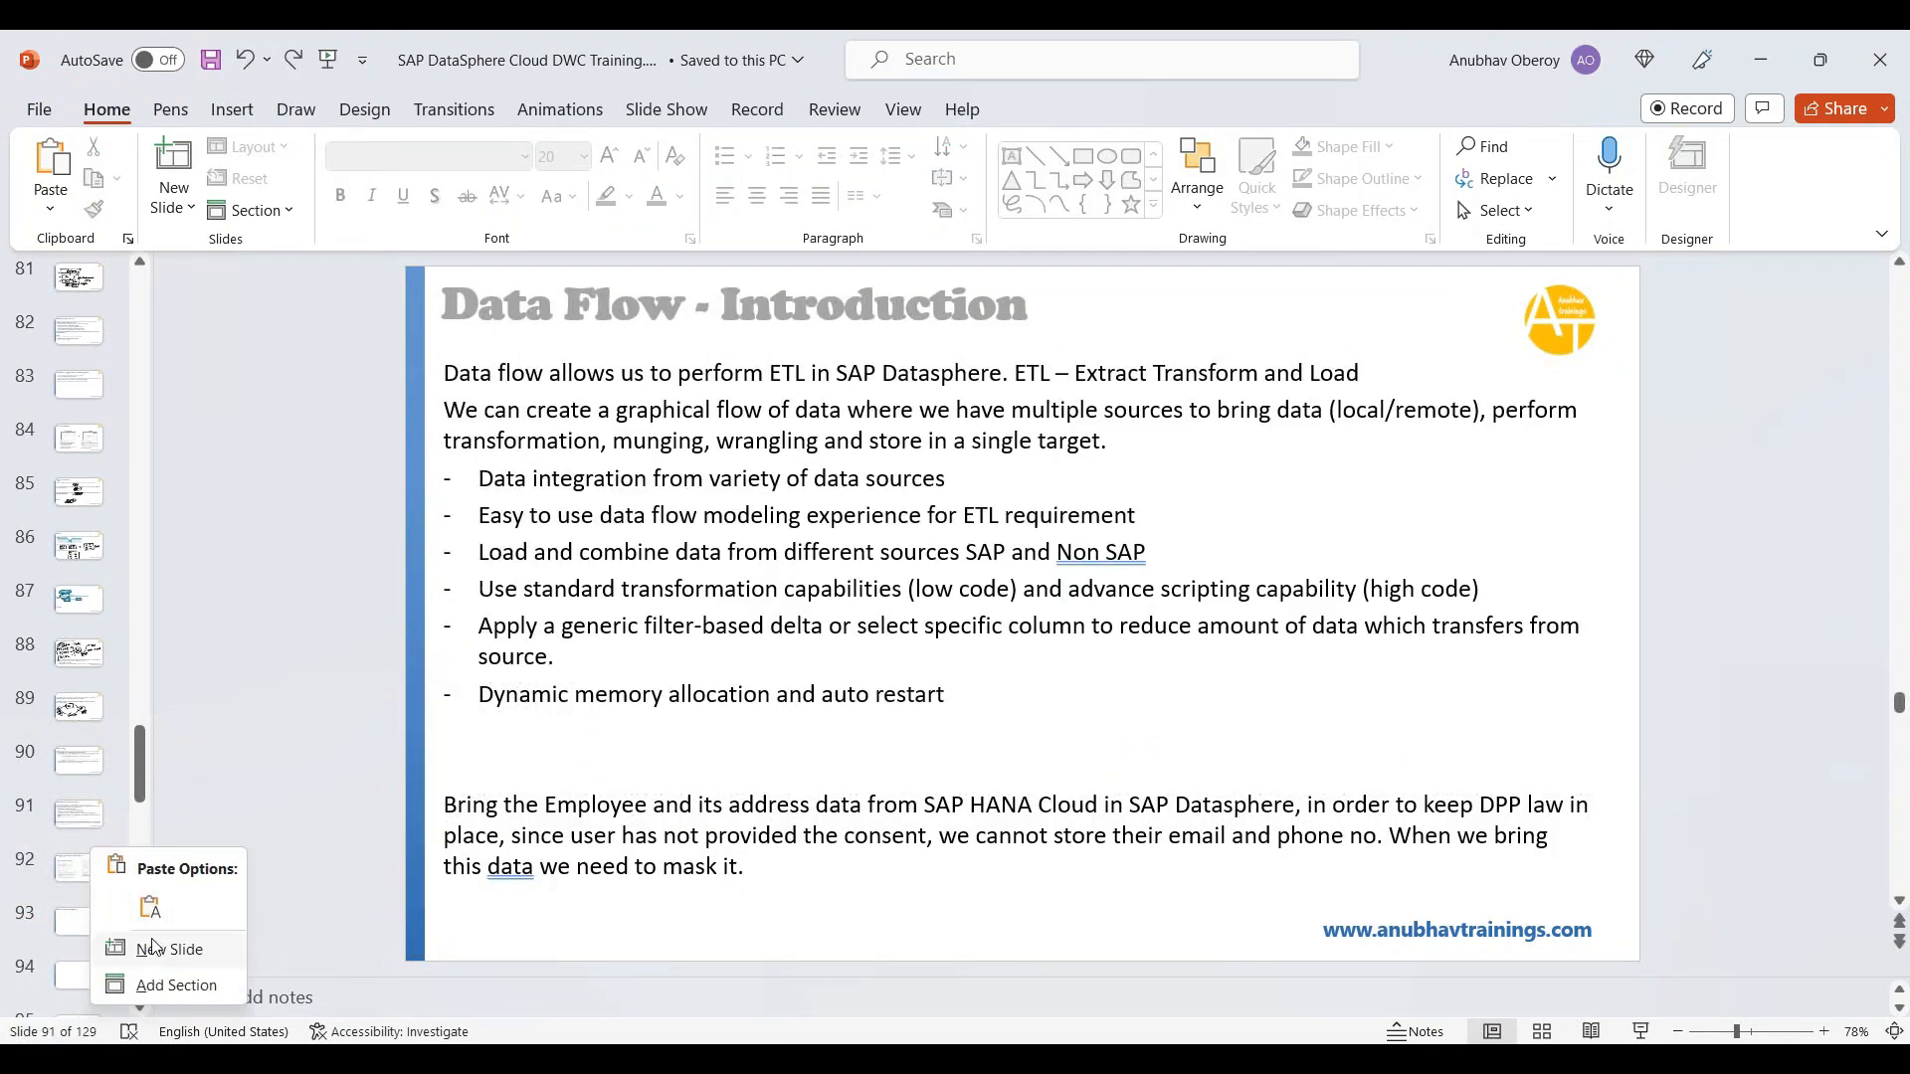
left_click(169, 949)
left_click(554, 290)
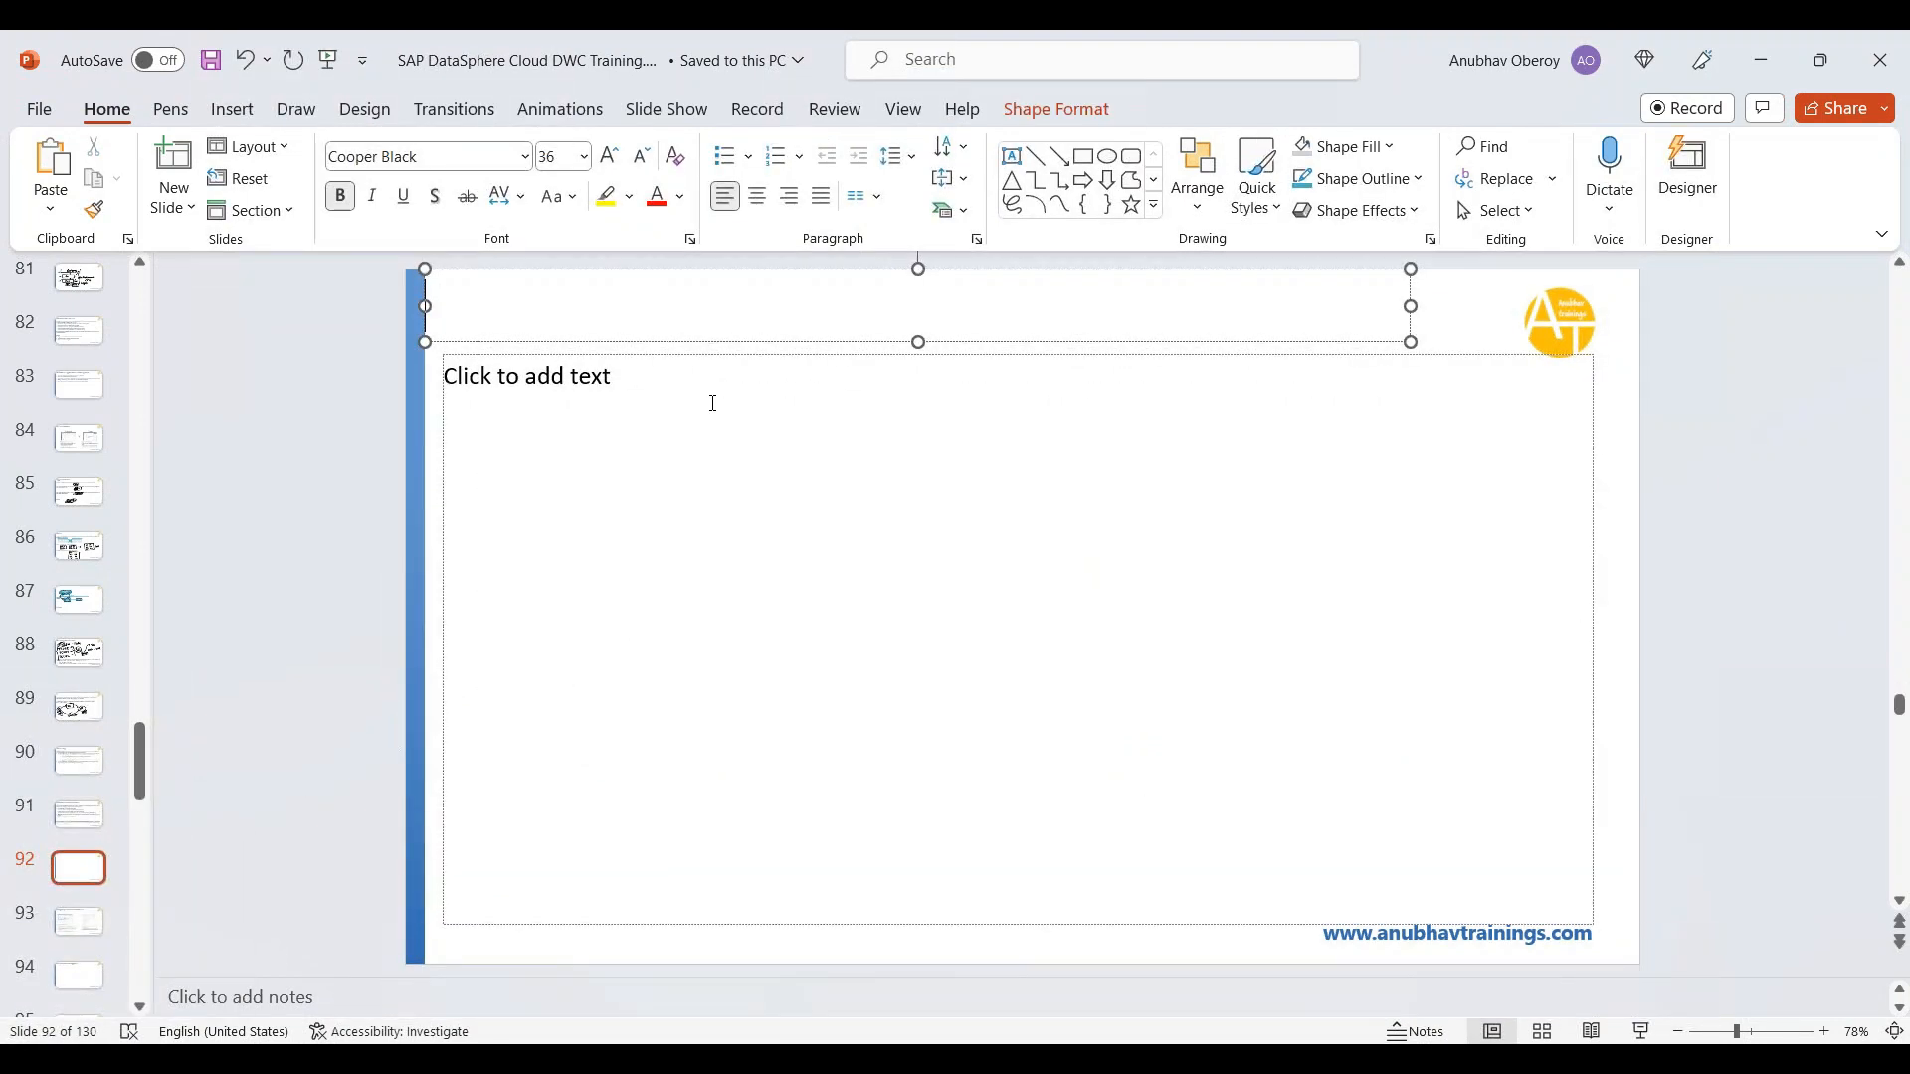
type("FORMULA'")
type("S used")
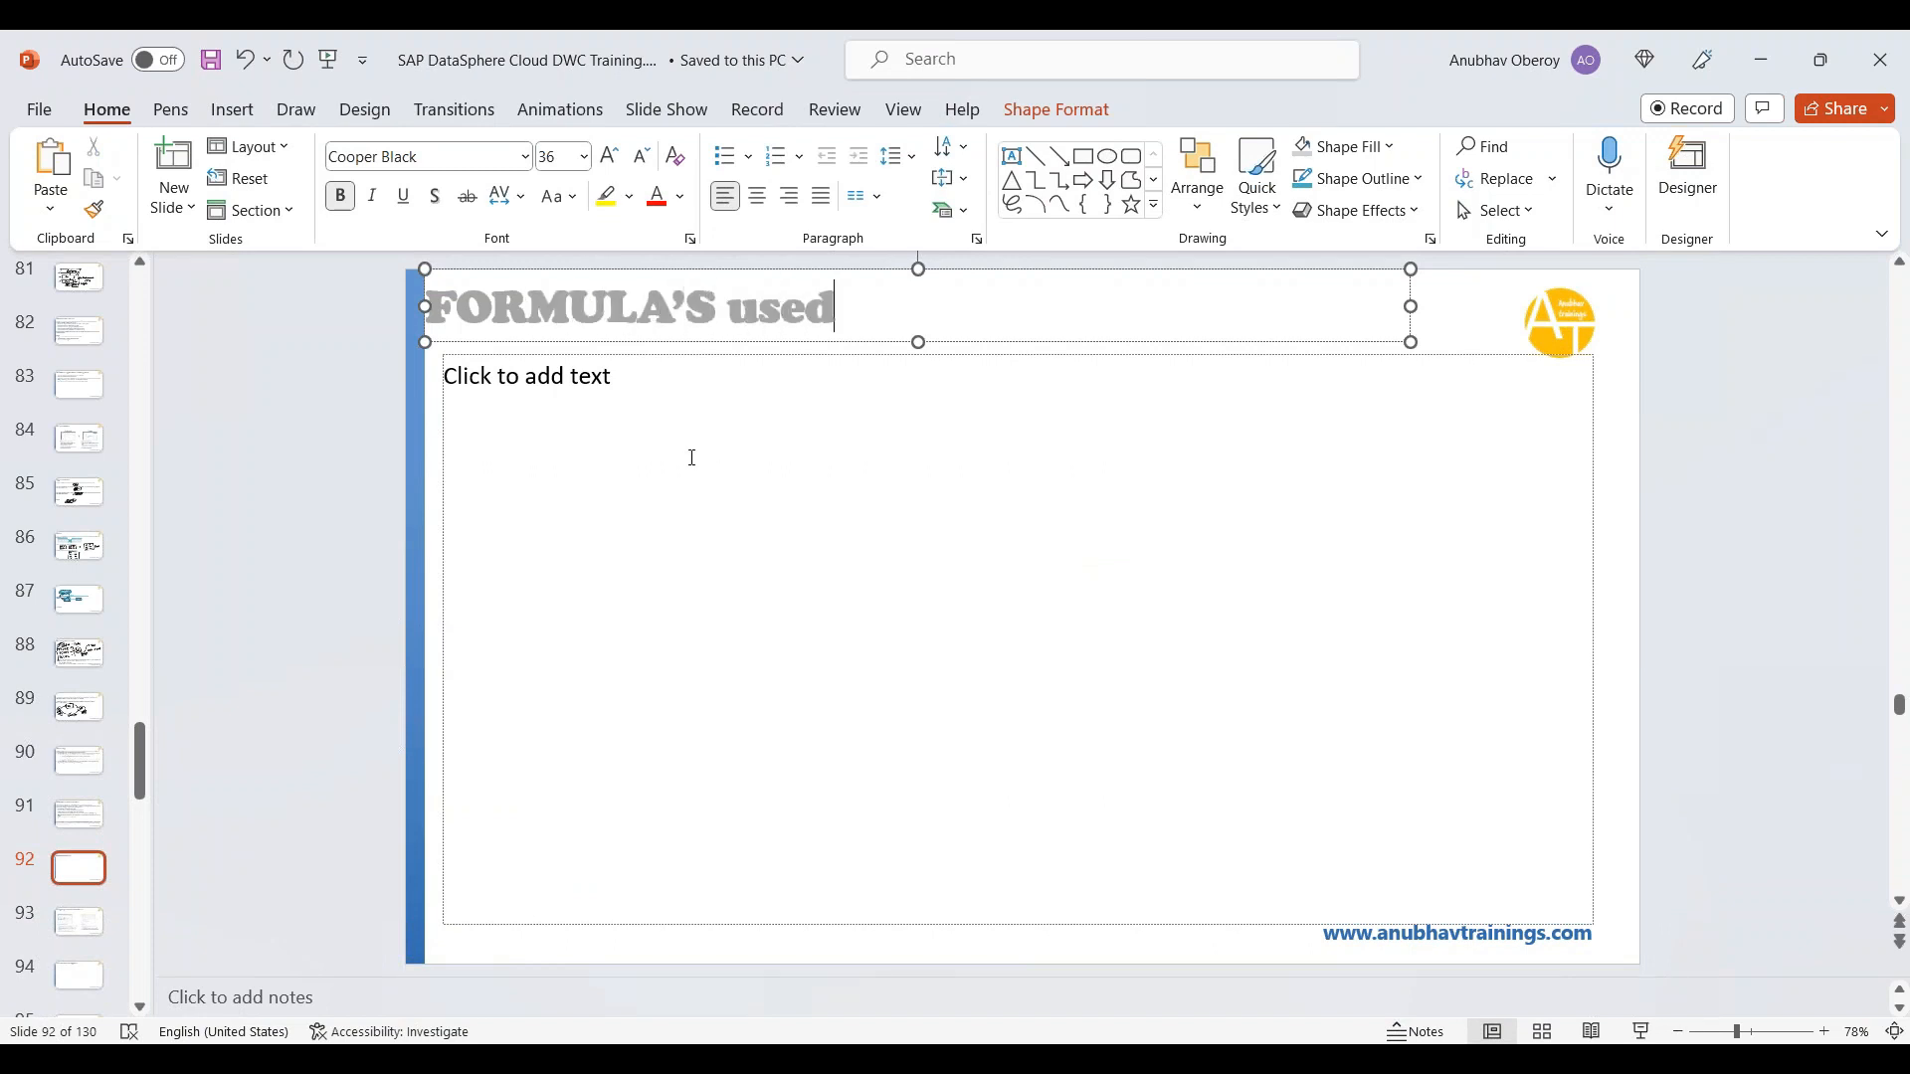
- Paste the copied CONCAT expression into the slide body and add a bold EMPLOYEENAME heading above it
left_click(692, 443)
key("ctrl+v")
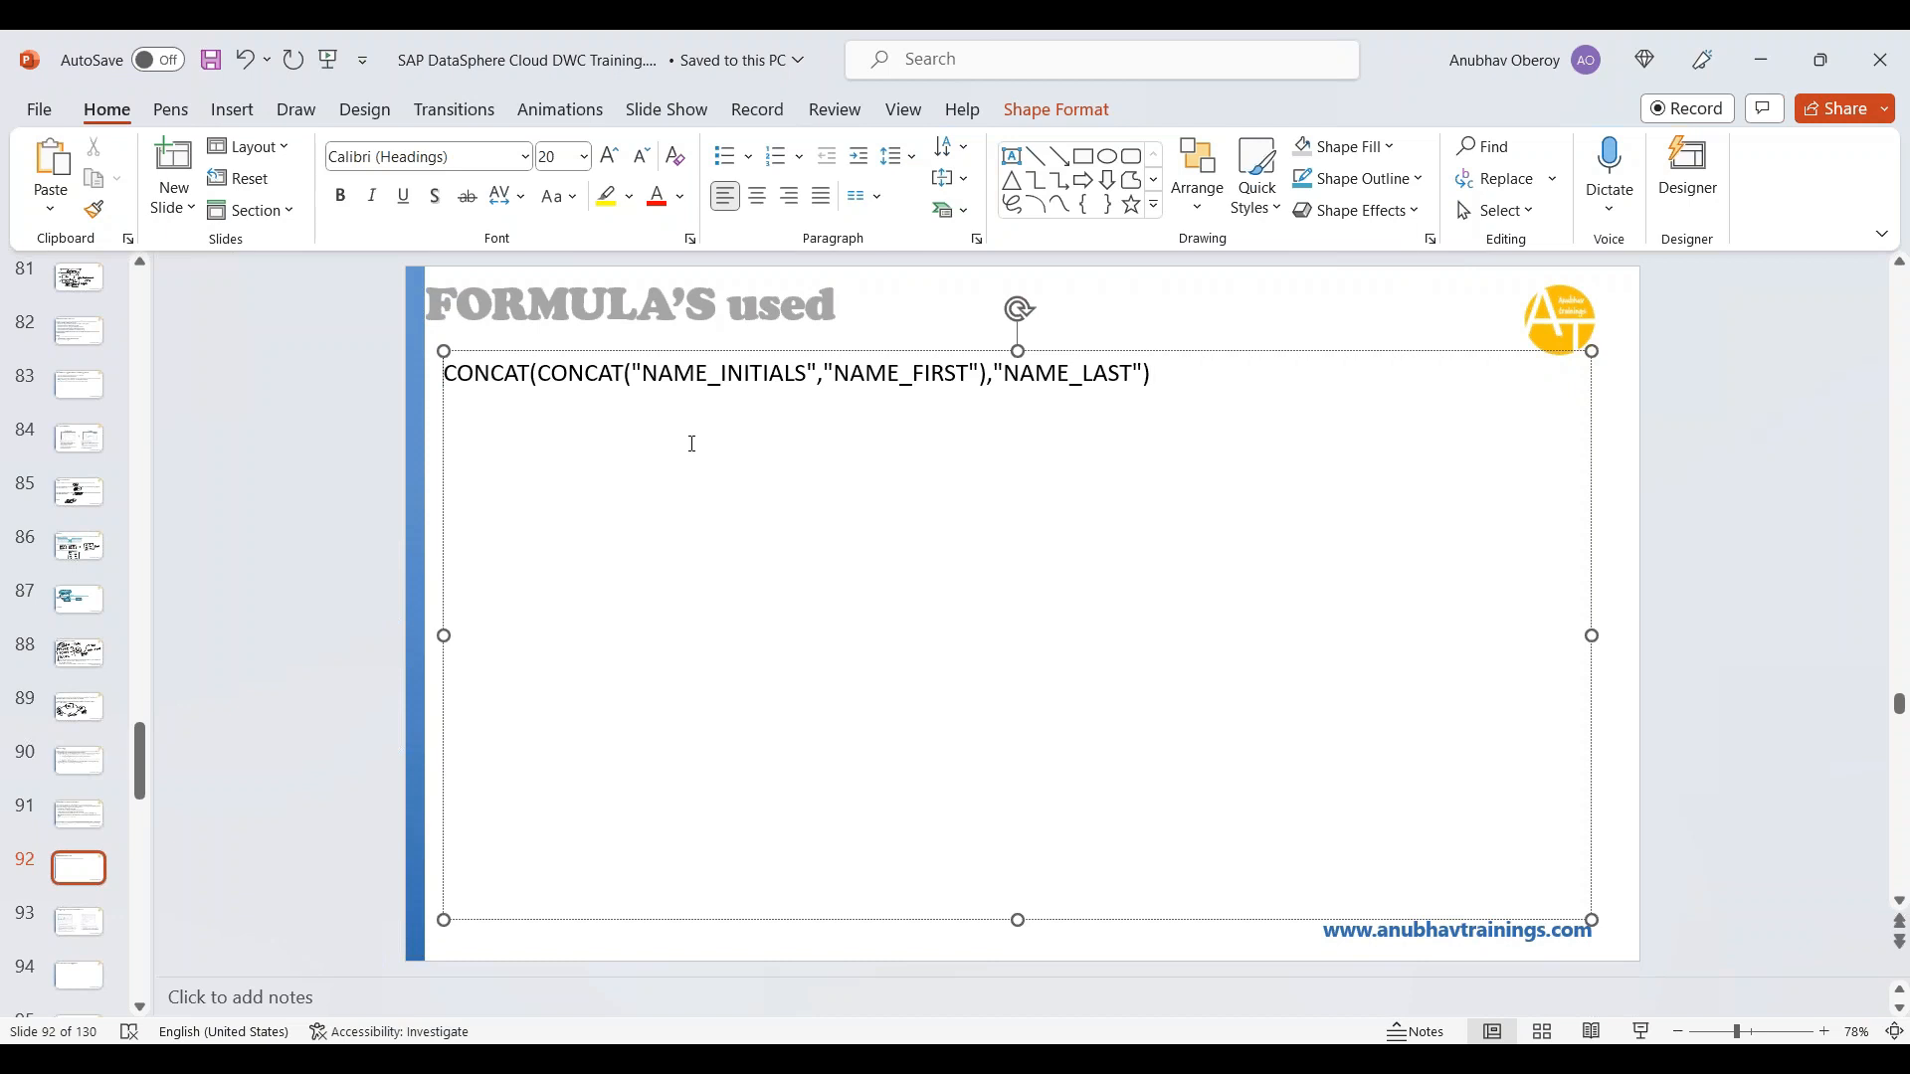
key("Return")
type("EMPLOTYEENAME")
key("shift+Home")
key("ctrl+b")
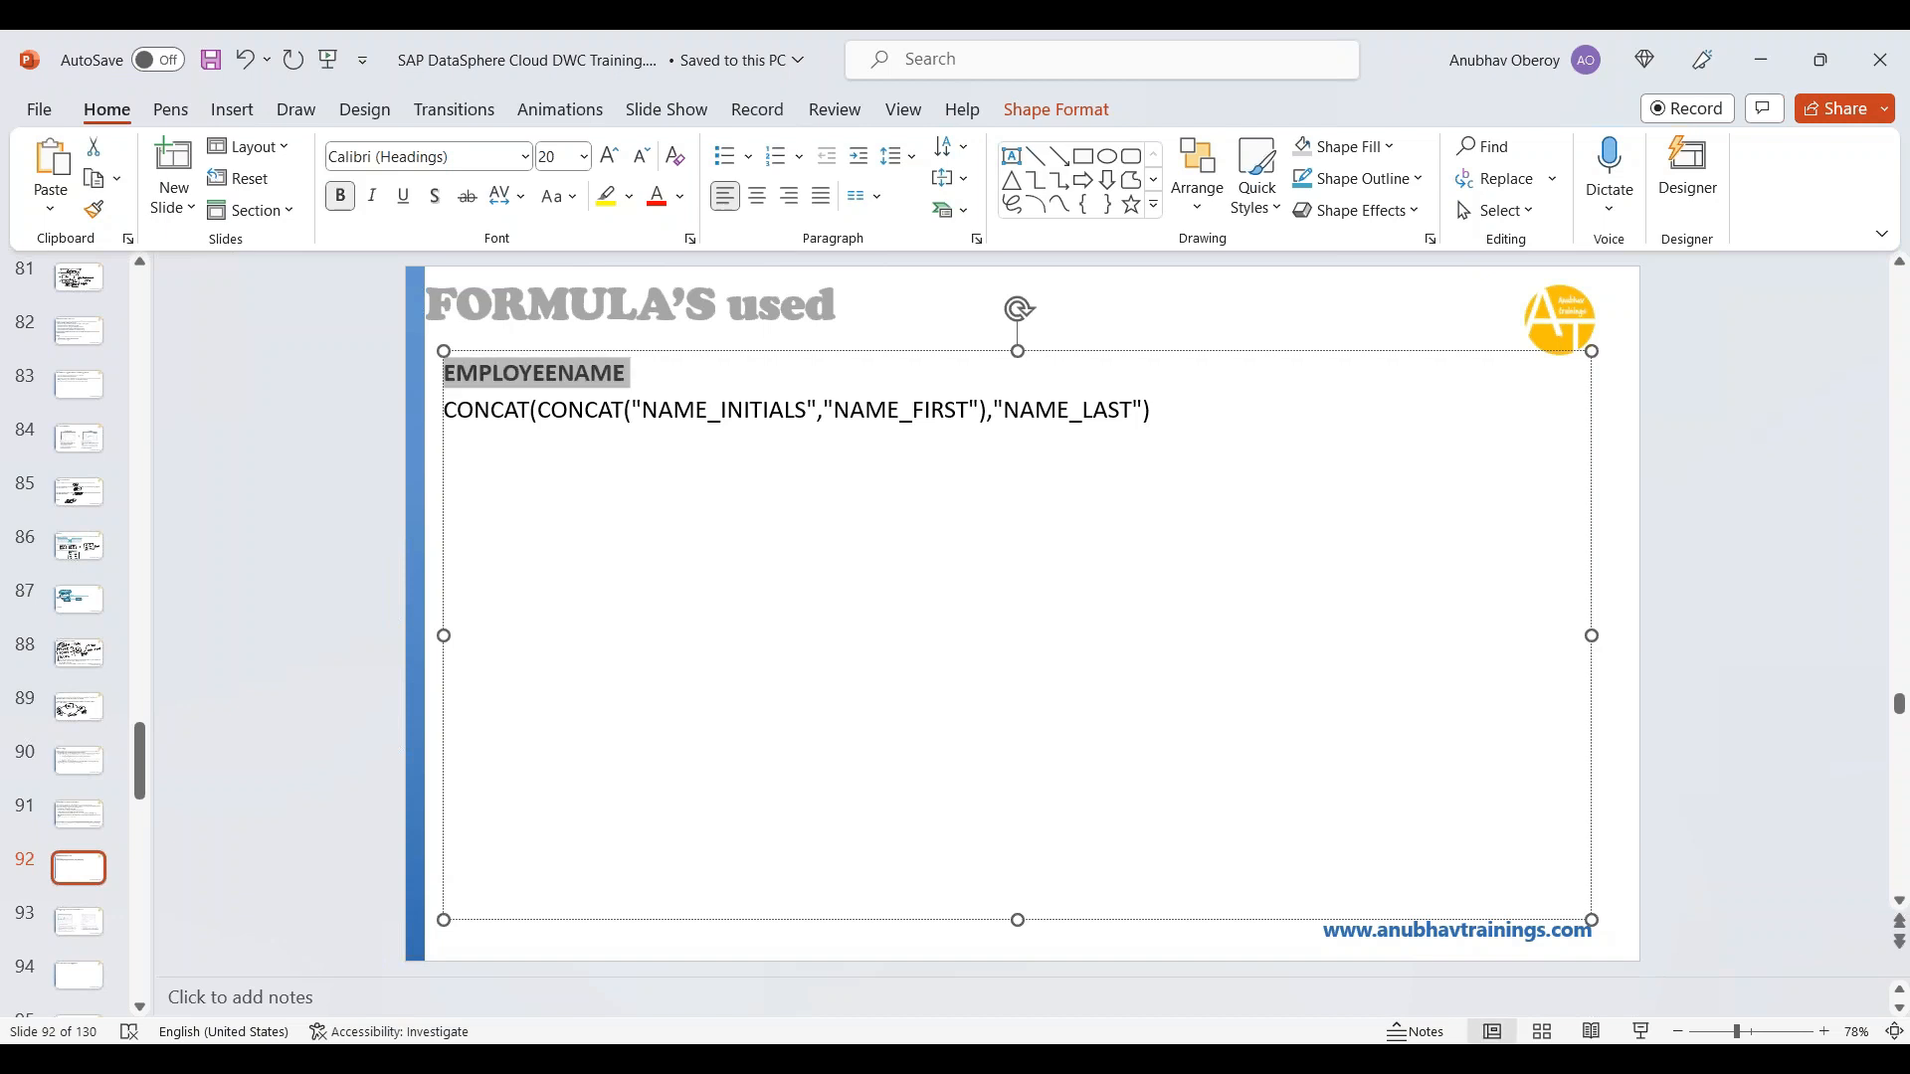
key("End")
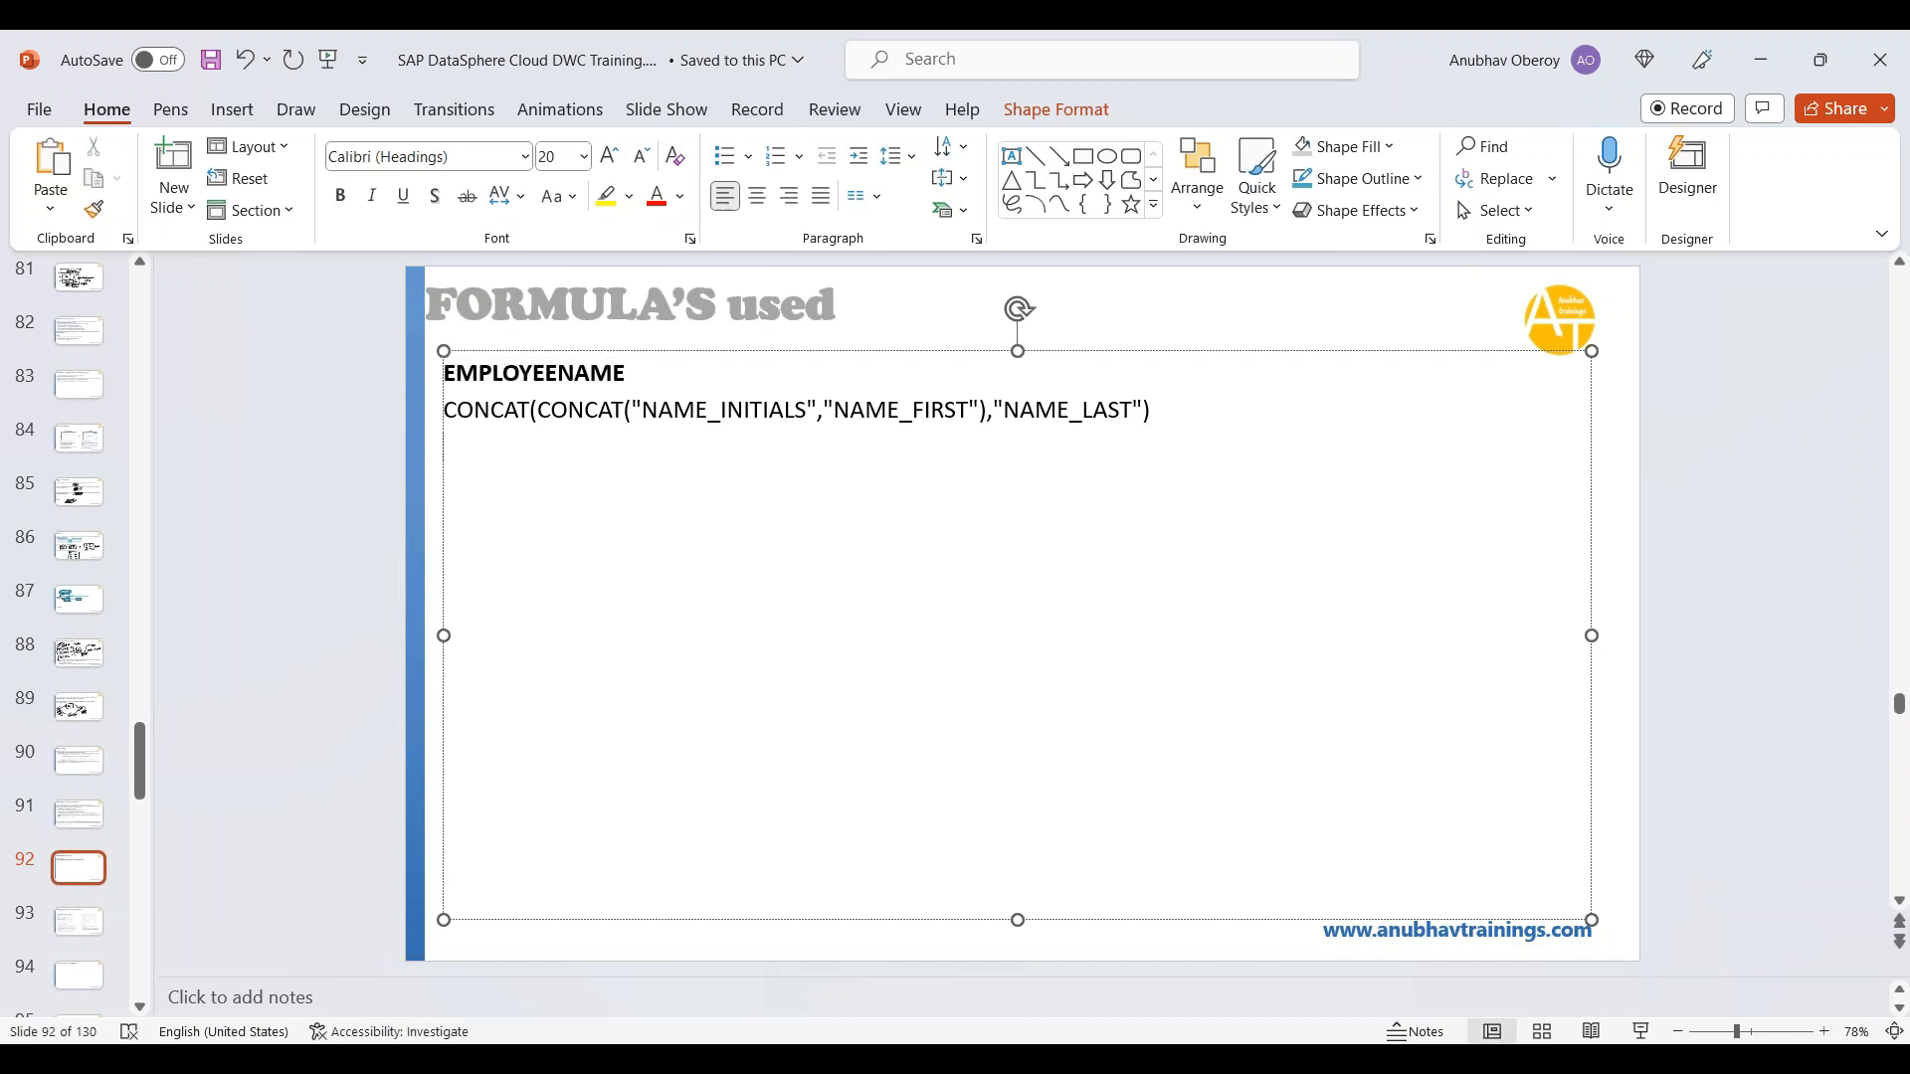
- Switch back to the data flow in the browser, shrink the full-size properties view and return to Projection 1's columns
key("alt+Tab")
left_click(690, 602)
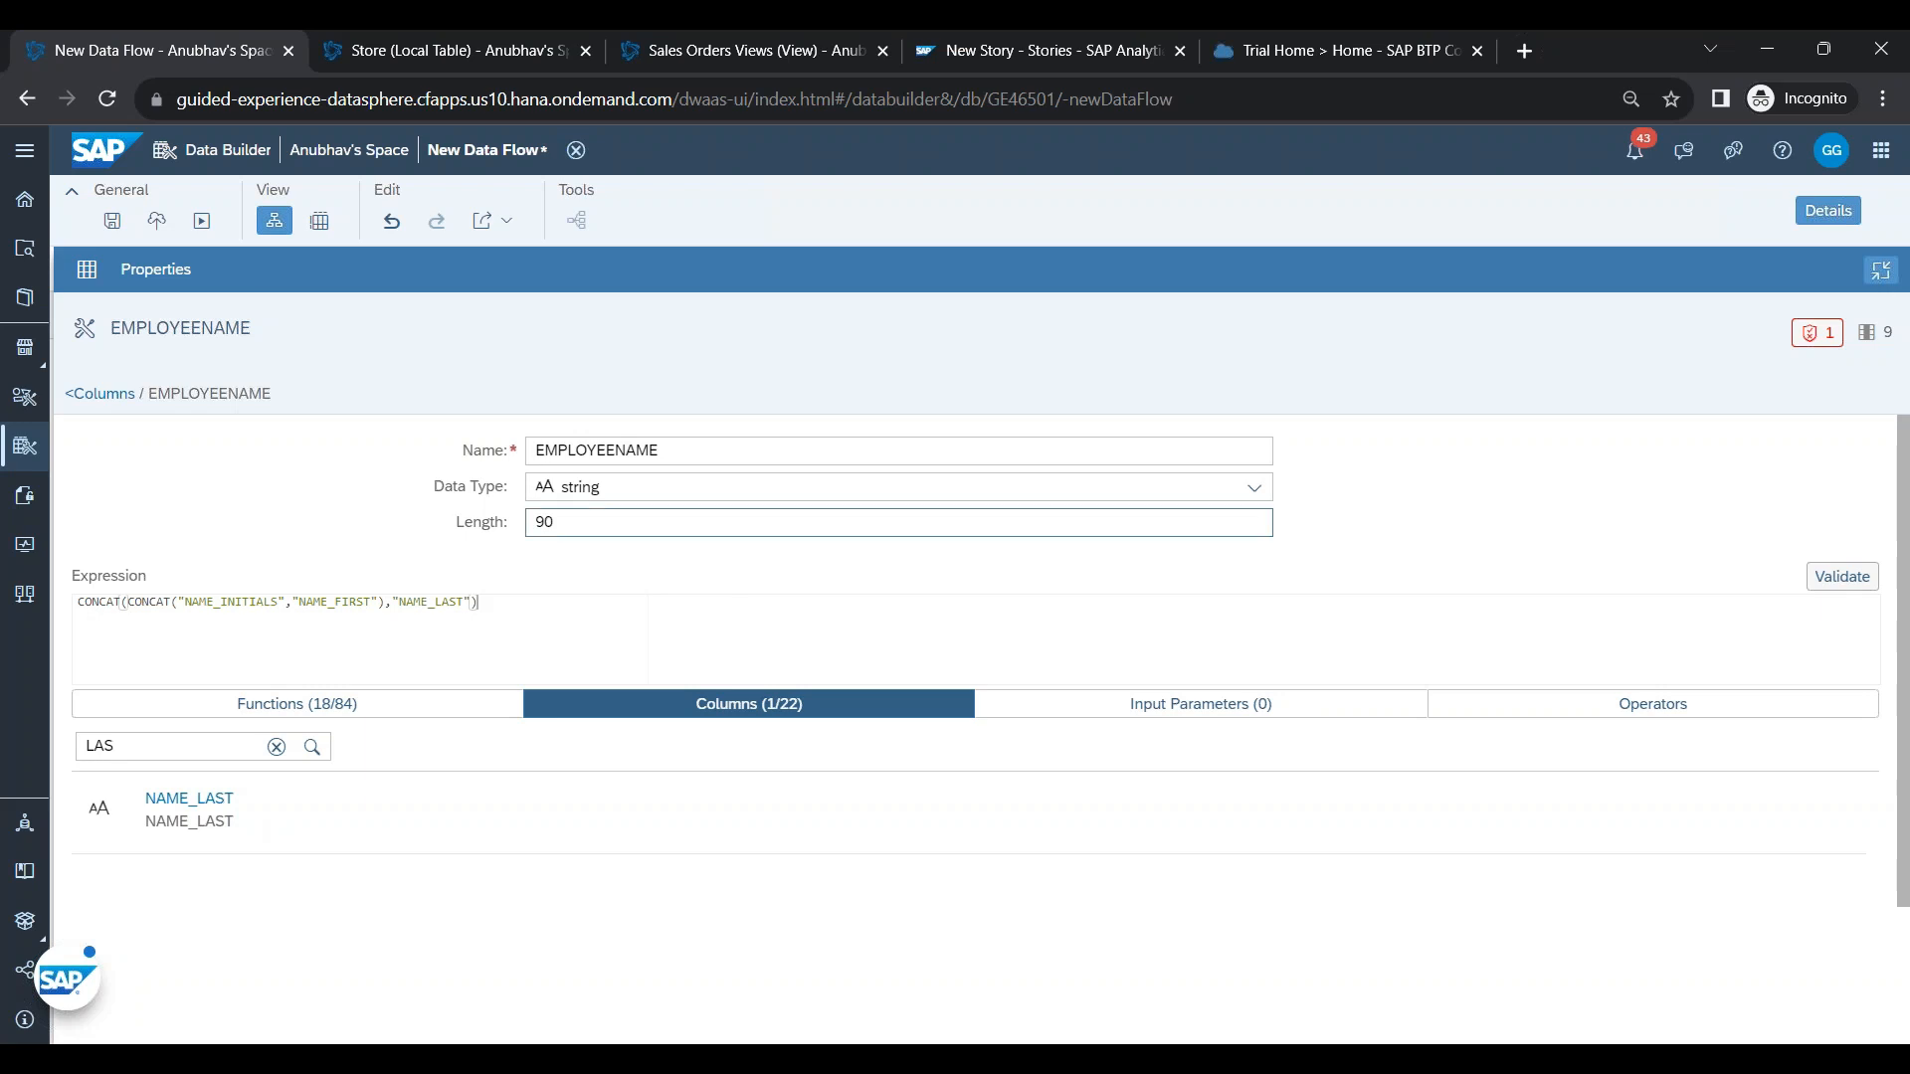
left_click(1881, 270)
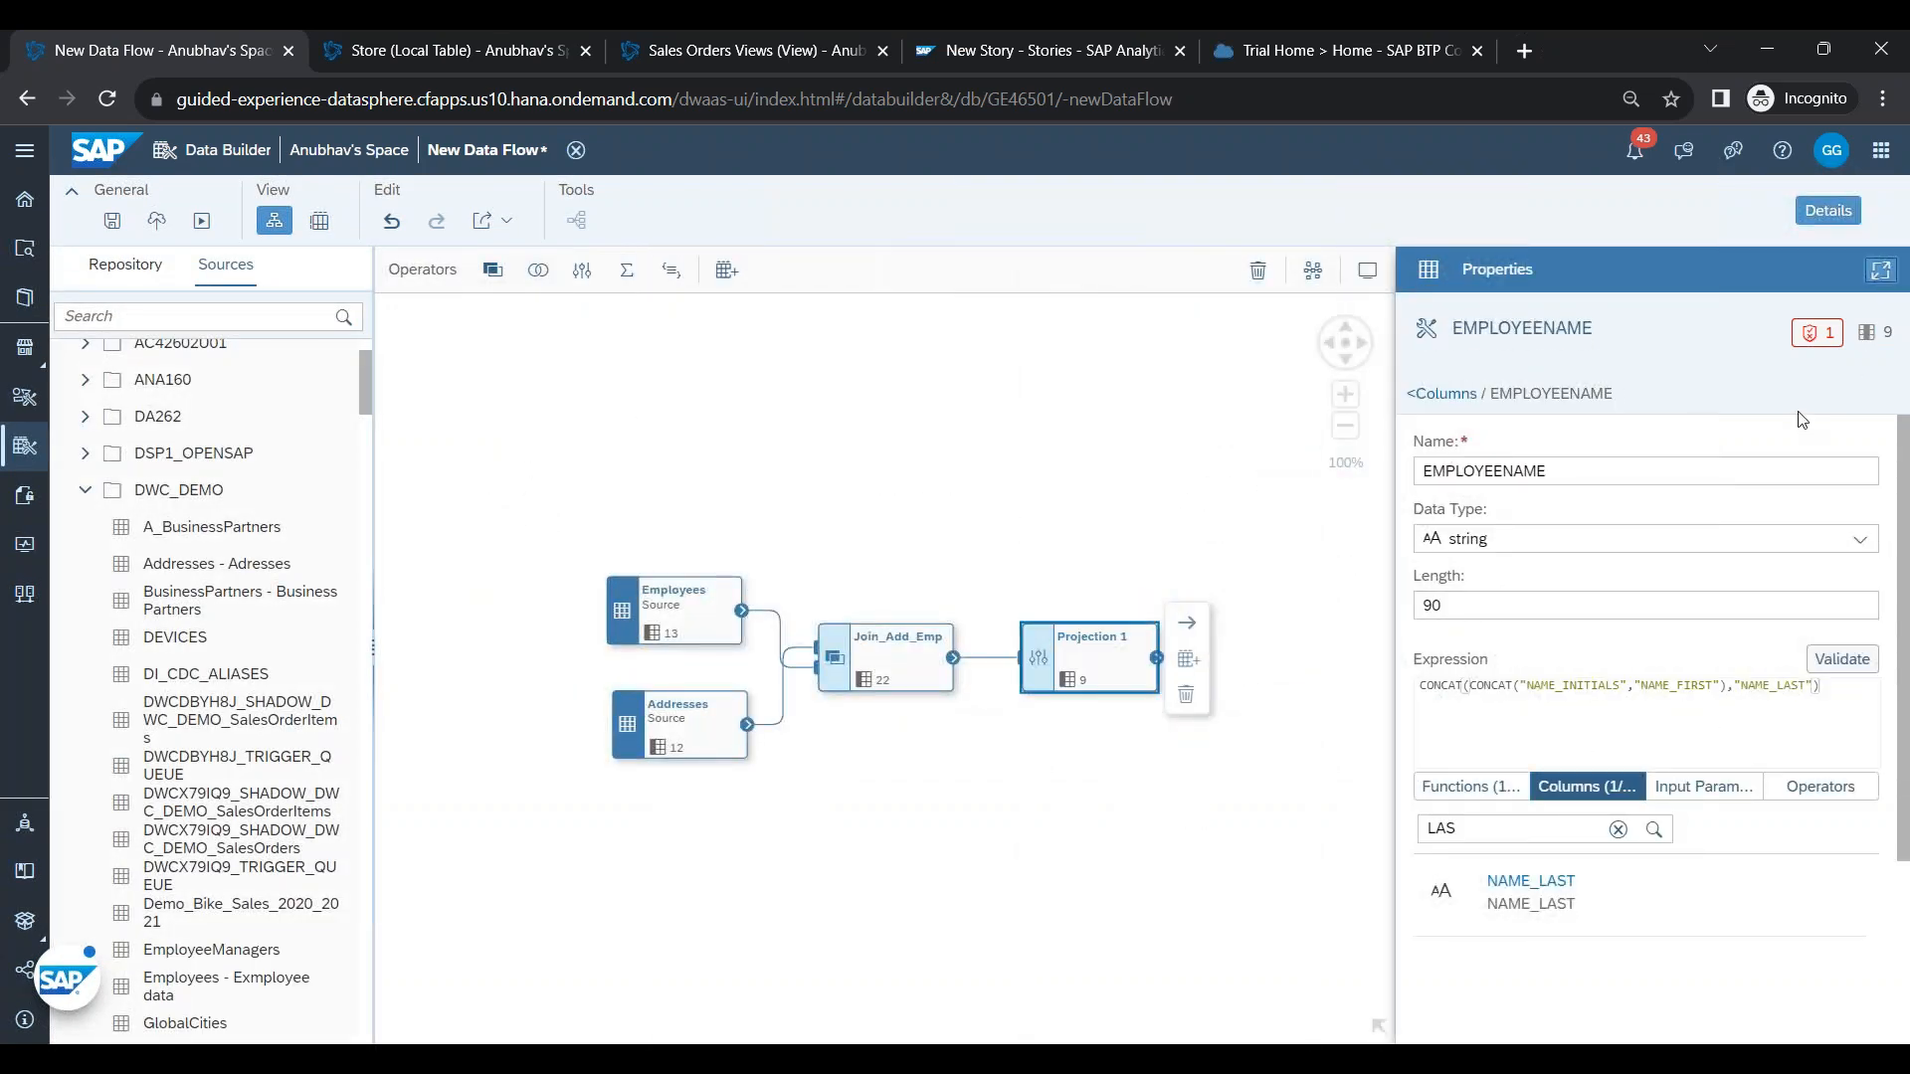
left_click(1464, 398)
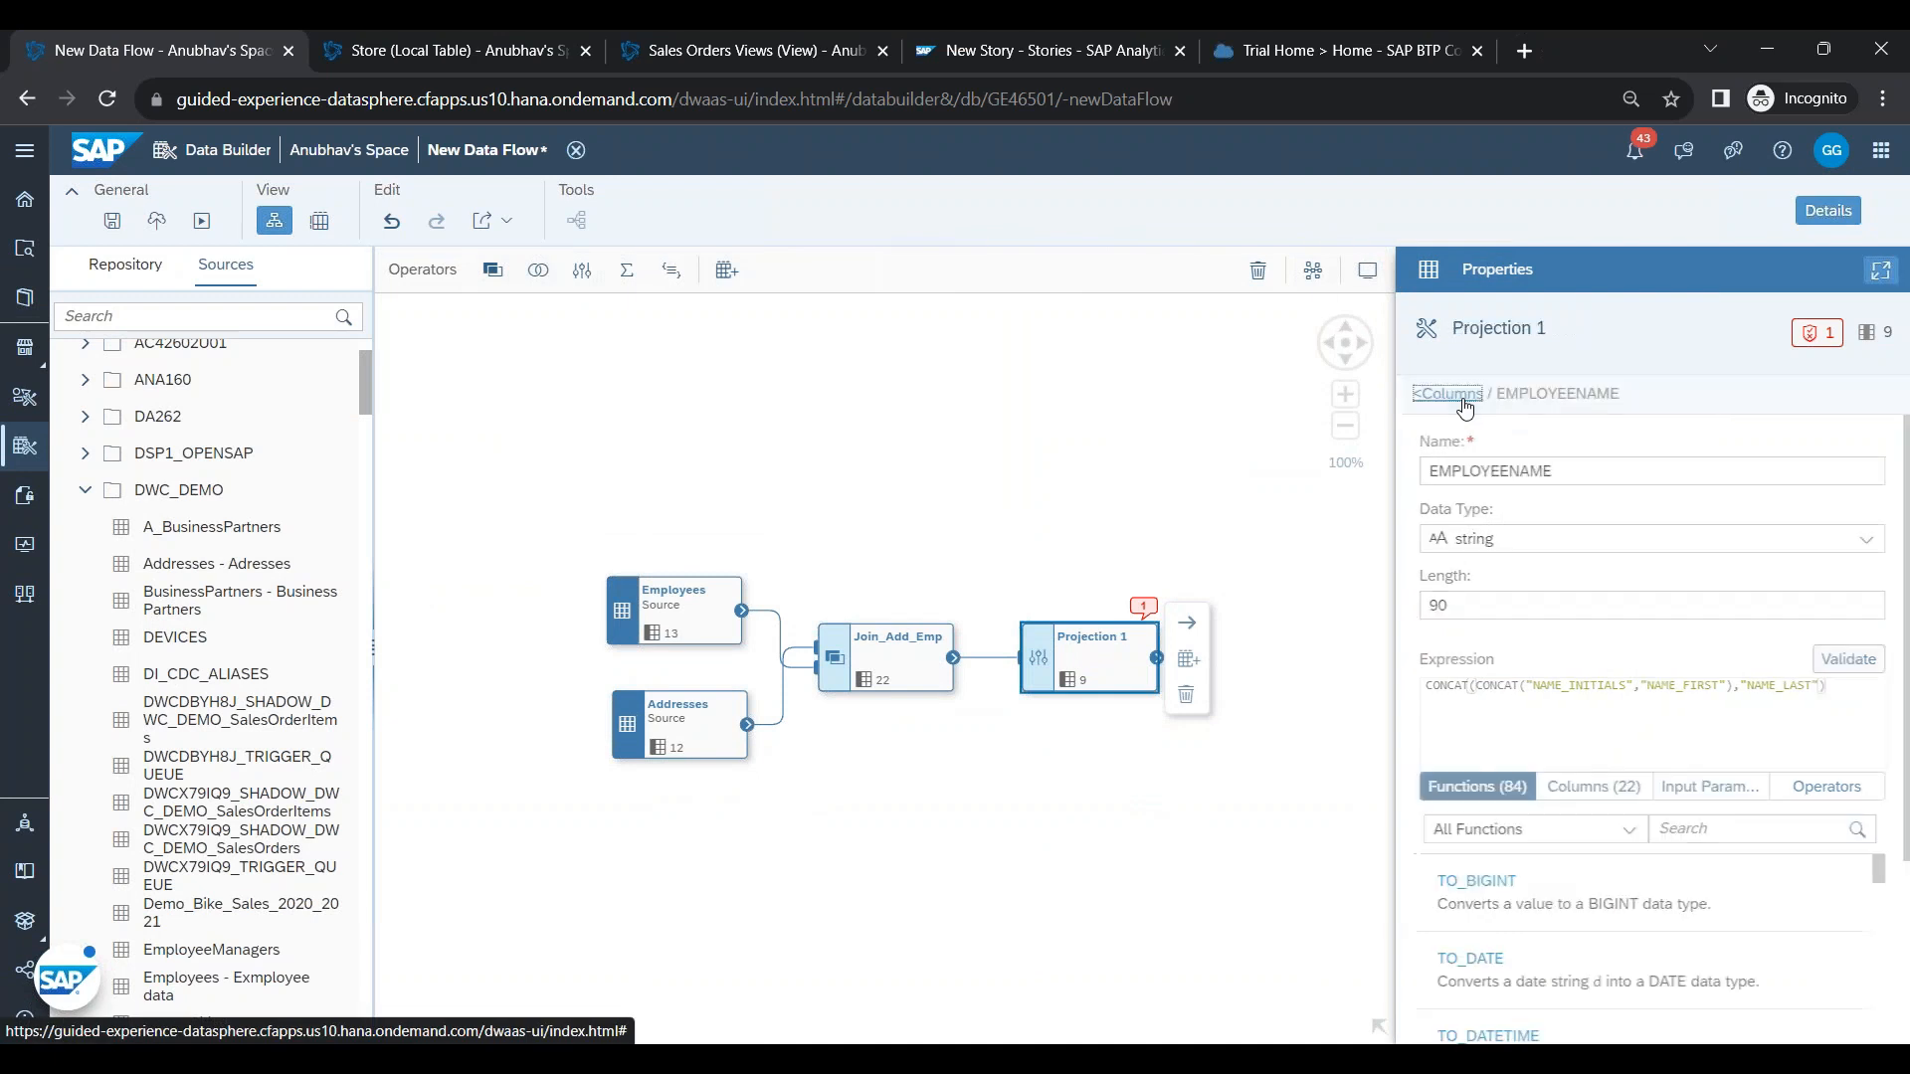
- Add a calculated column to Projection 1, show its properties full size and name it PHONENUMBER
left_click(1818, 560)
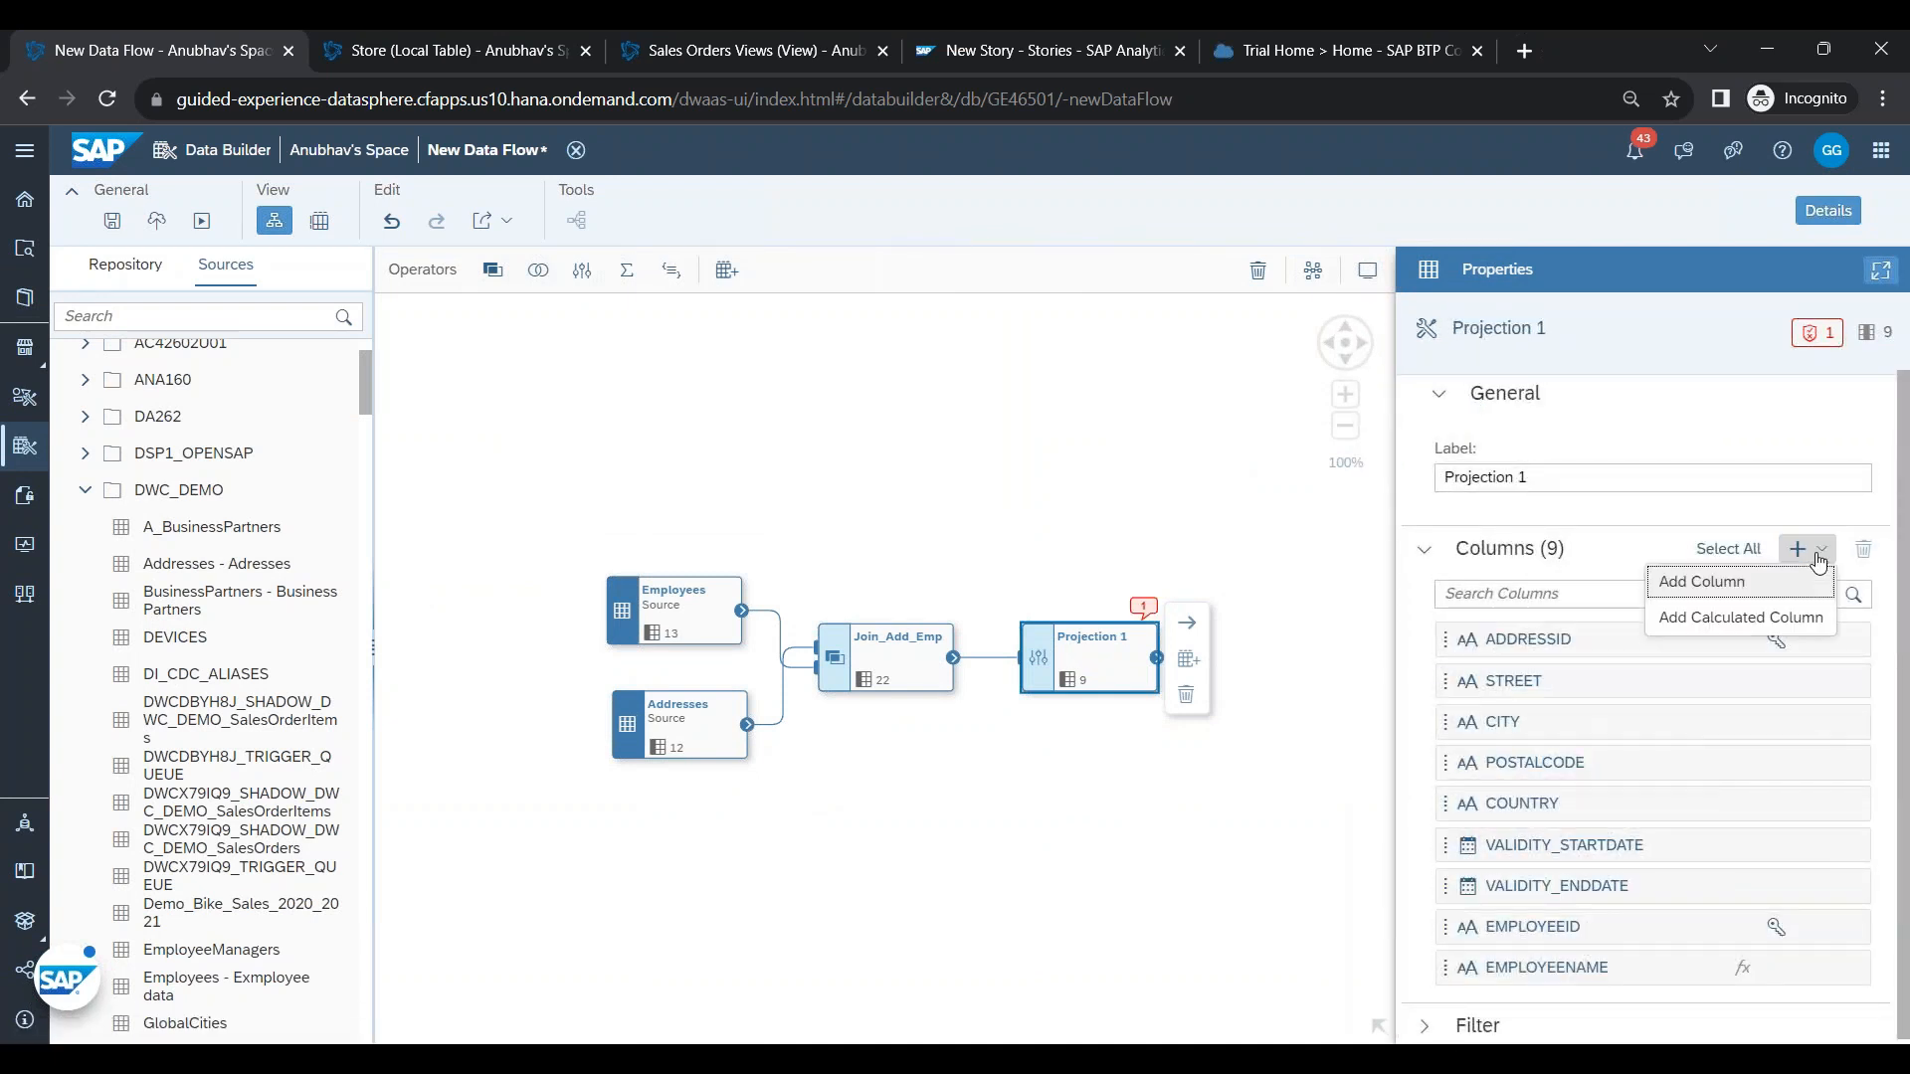
left_click(1741, 618)
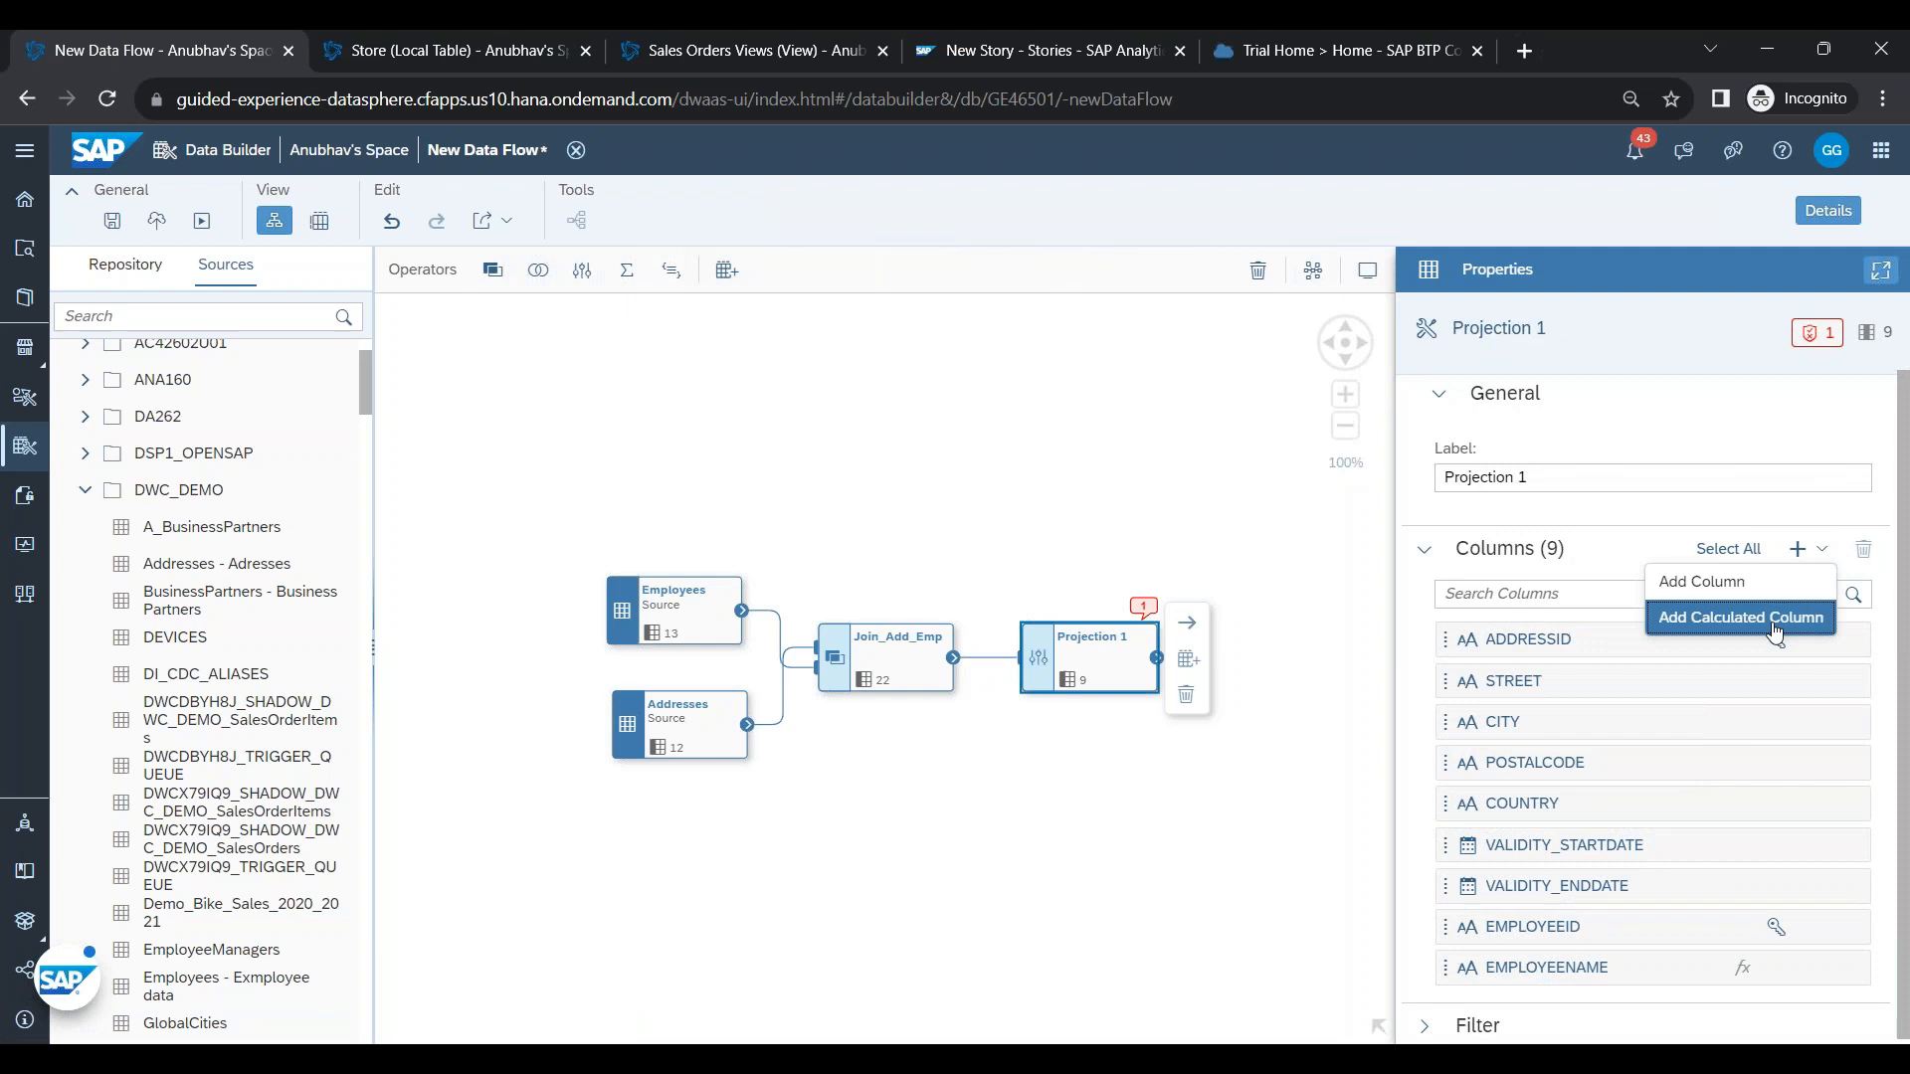
left_click(1880, 270)
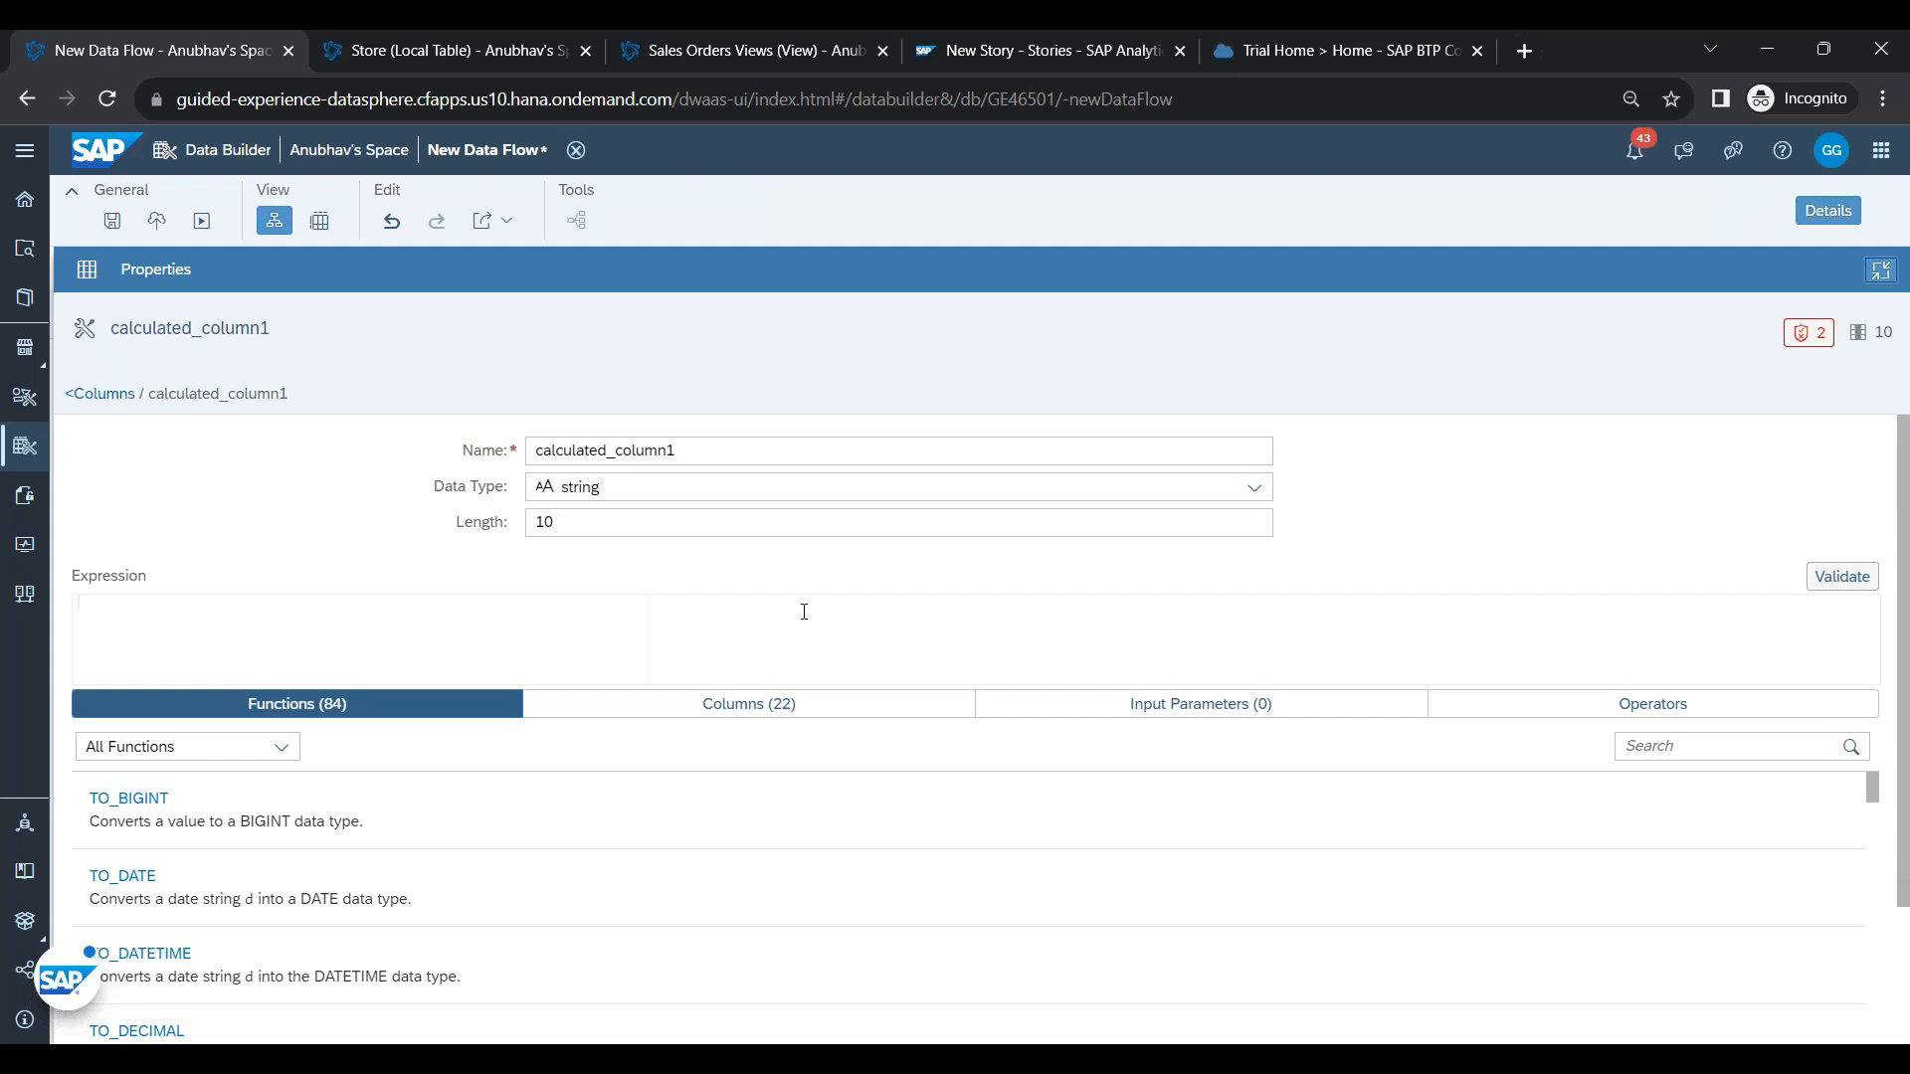
double_click(708, 453)
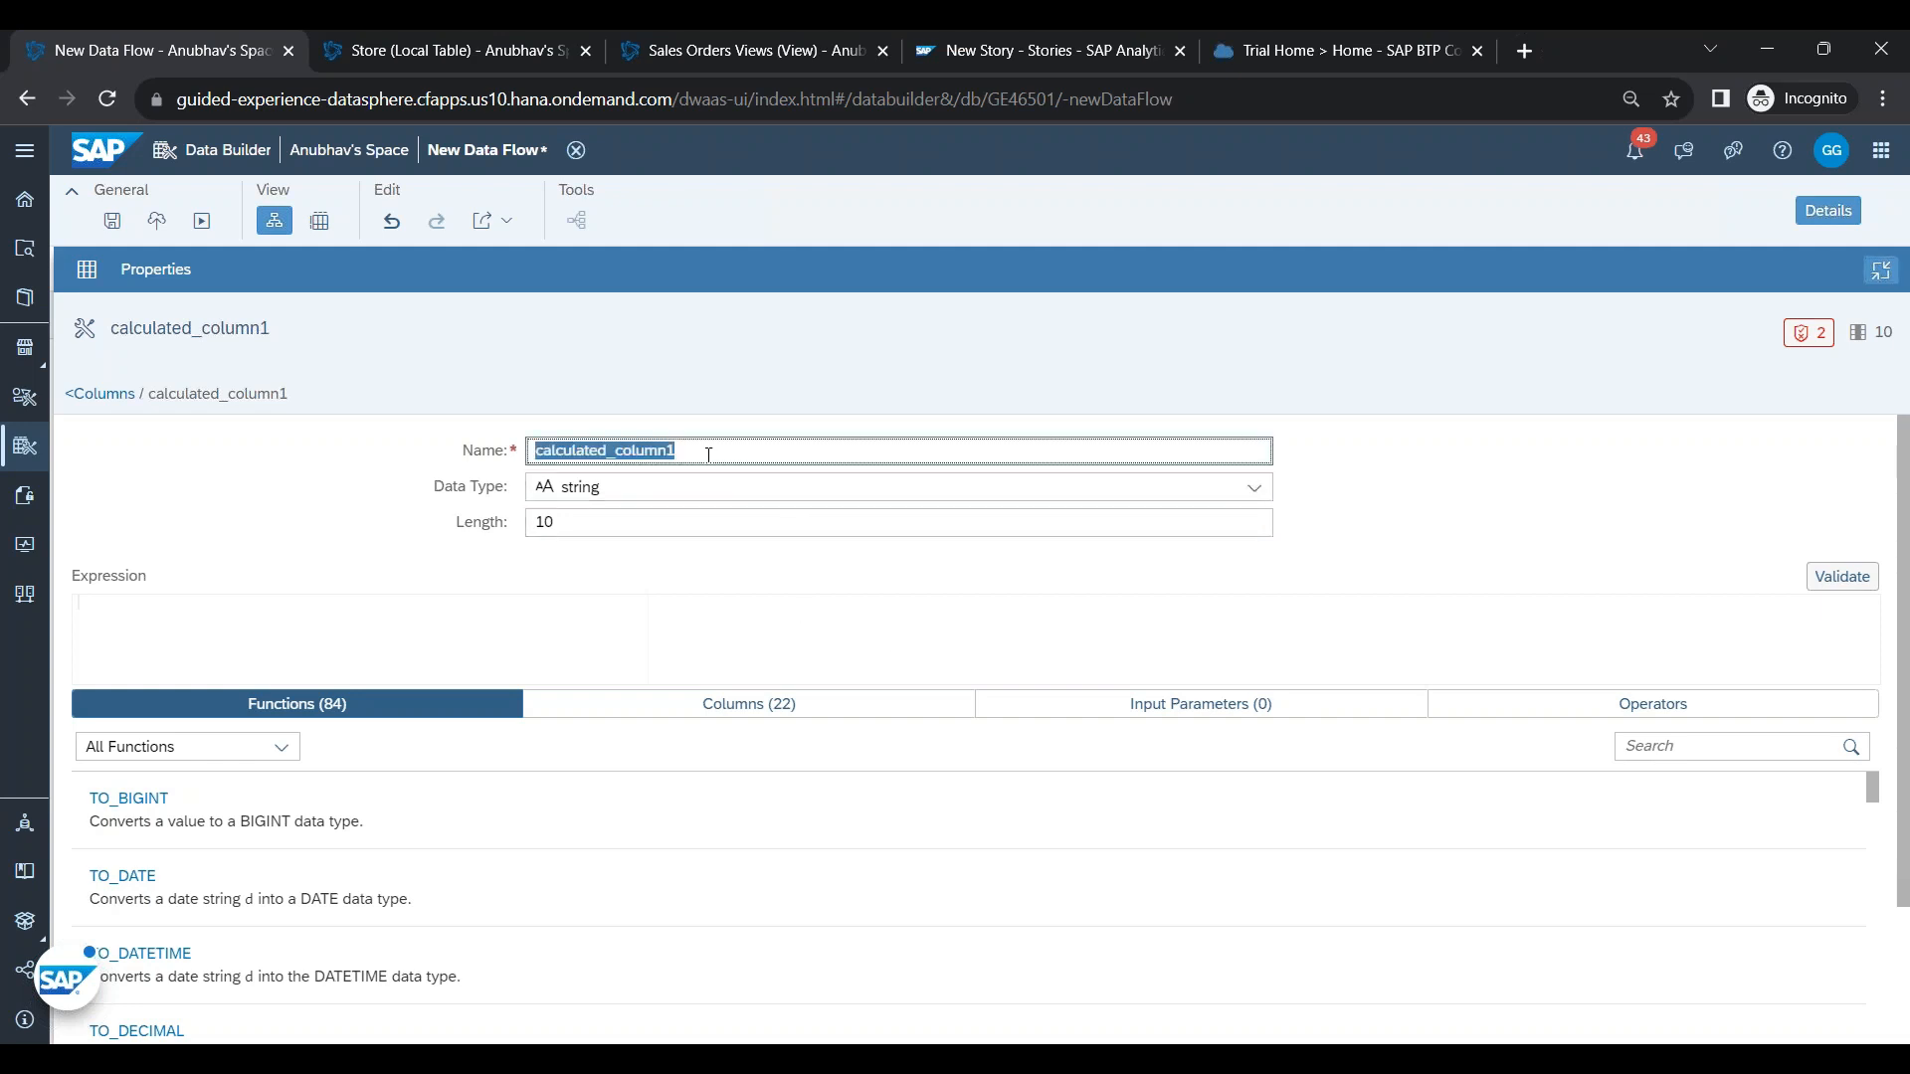
type("PHONENUM")
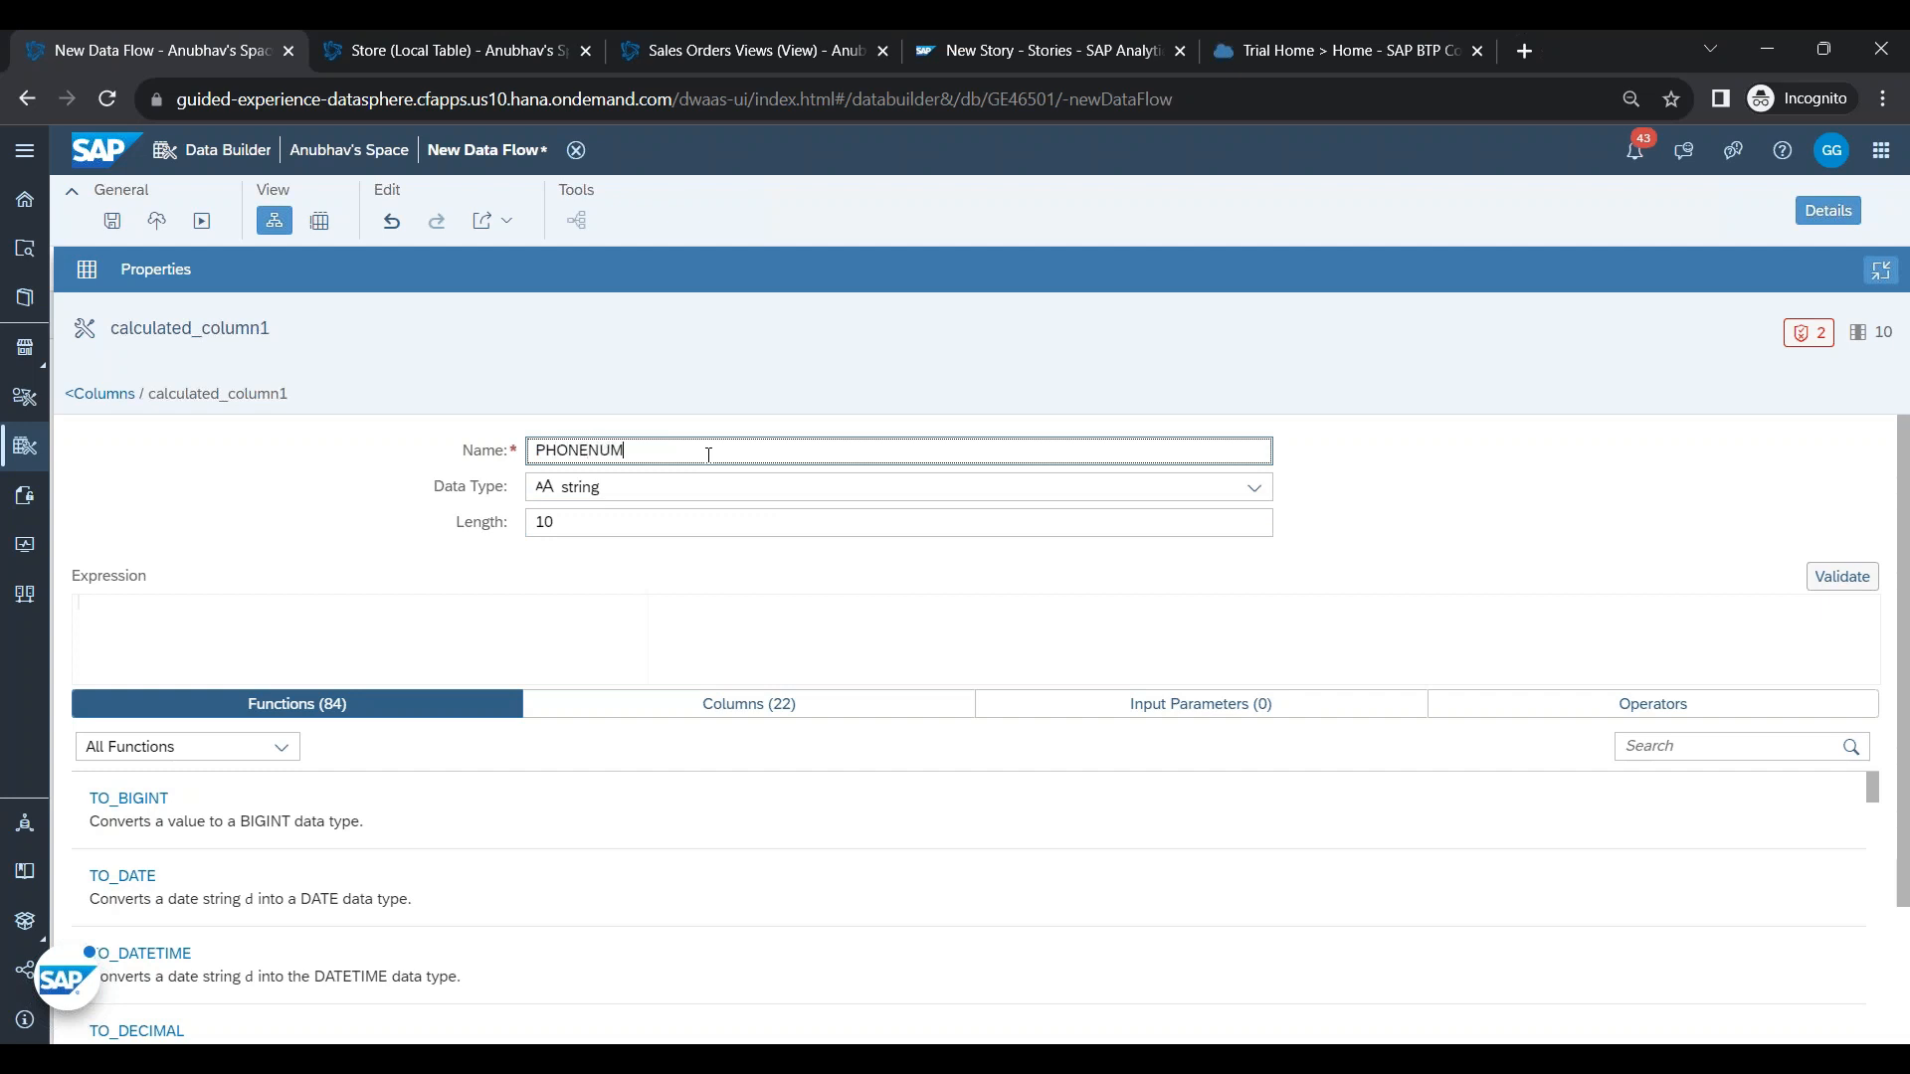
type("BER")
left_click(544, 620)
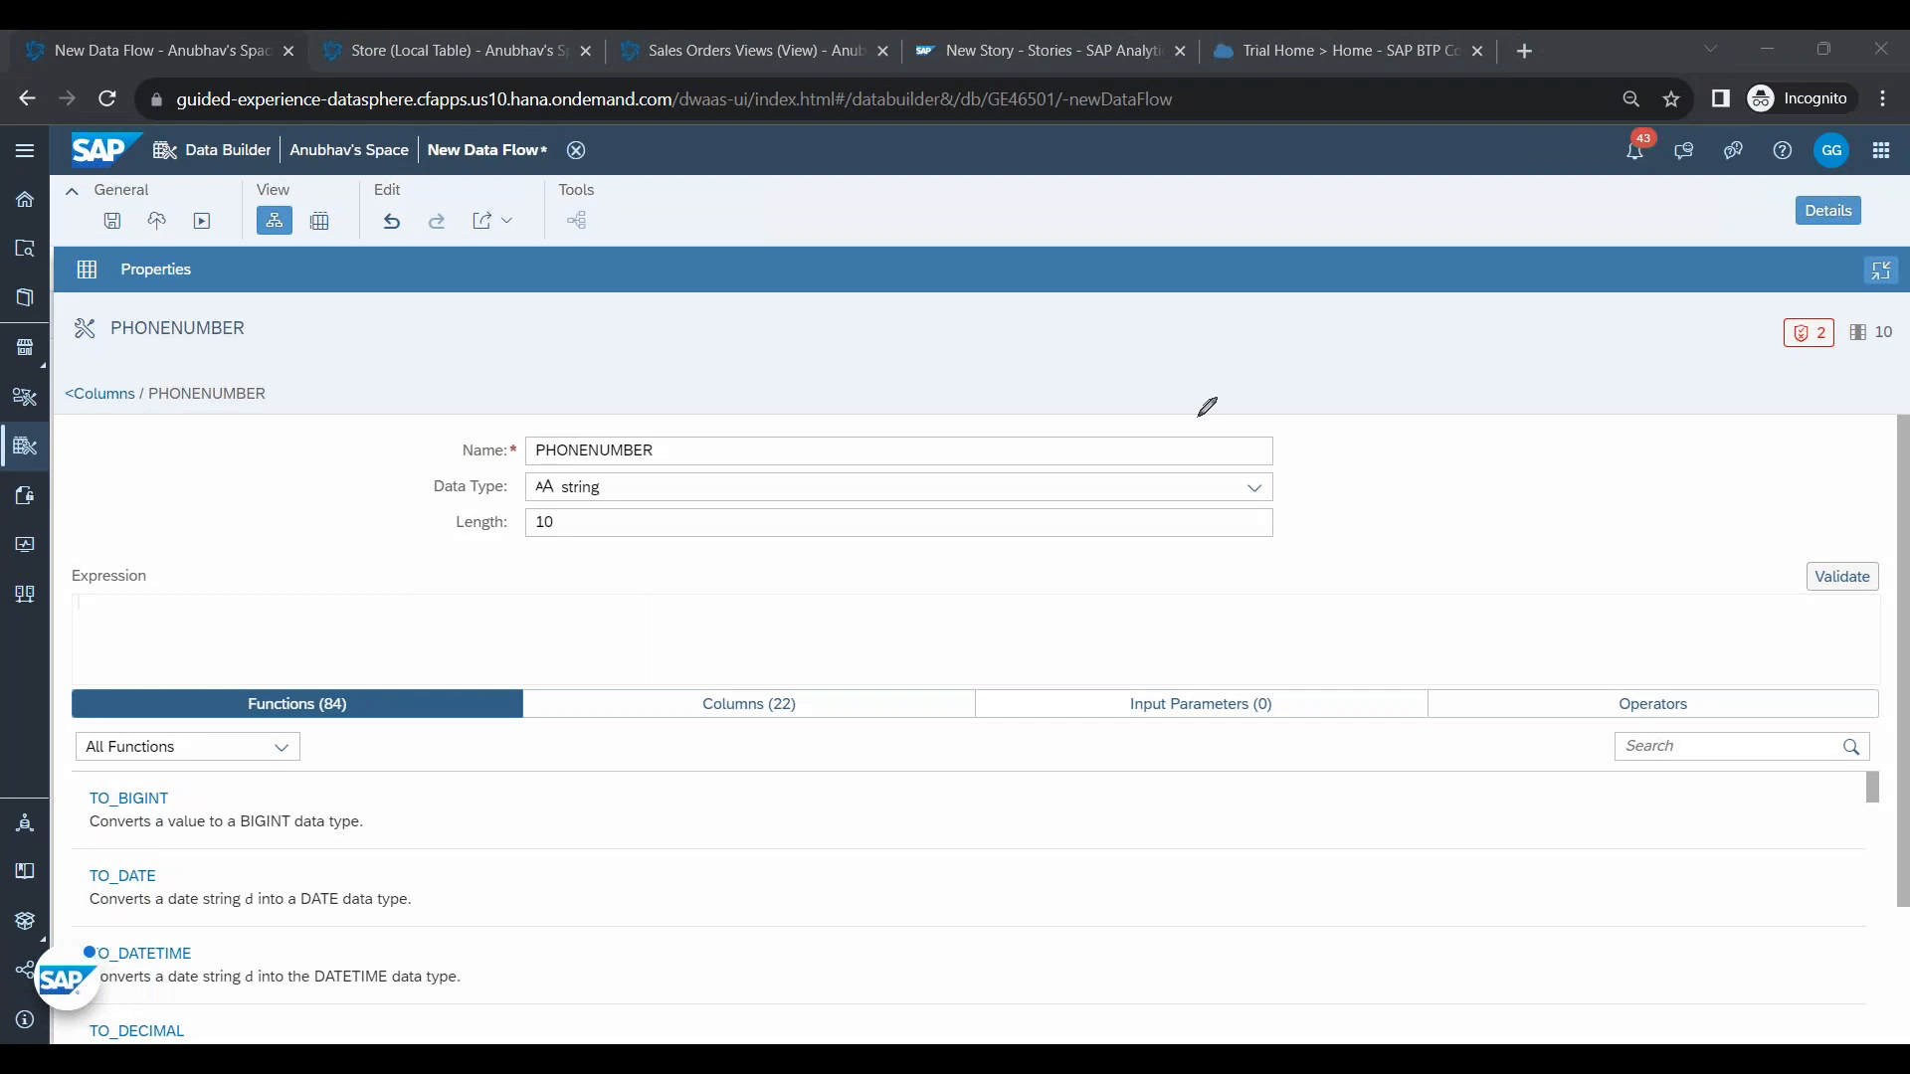
mouse_move(764, 564)
left_mouse_down()
mouse_move(767, 596)
mouse_move(845, 561)
mouse_move(883, 590)
mouse_move(929, 583)
mouse_move(976, 547)
mouse_move(1041, 581)
left_mouse_up()
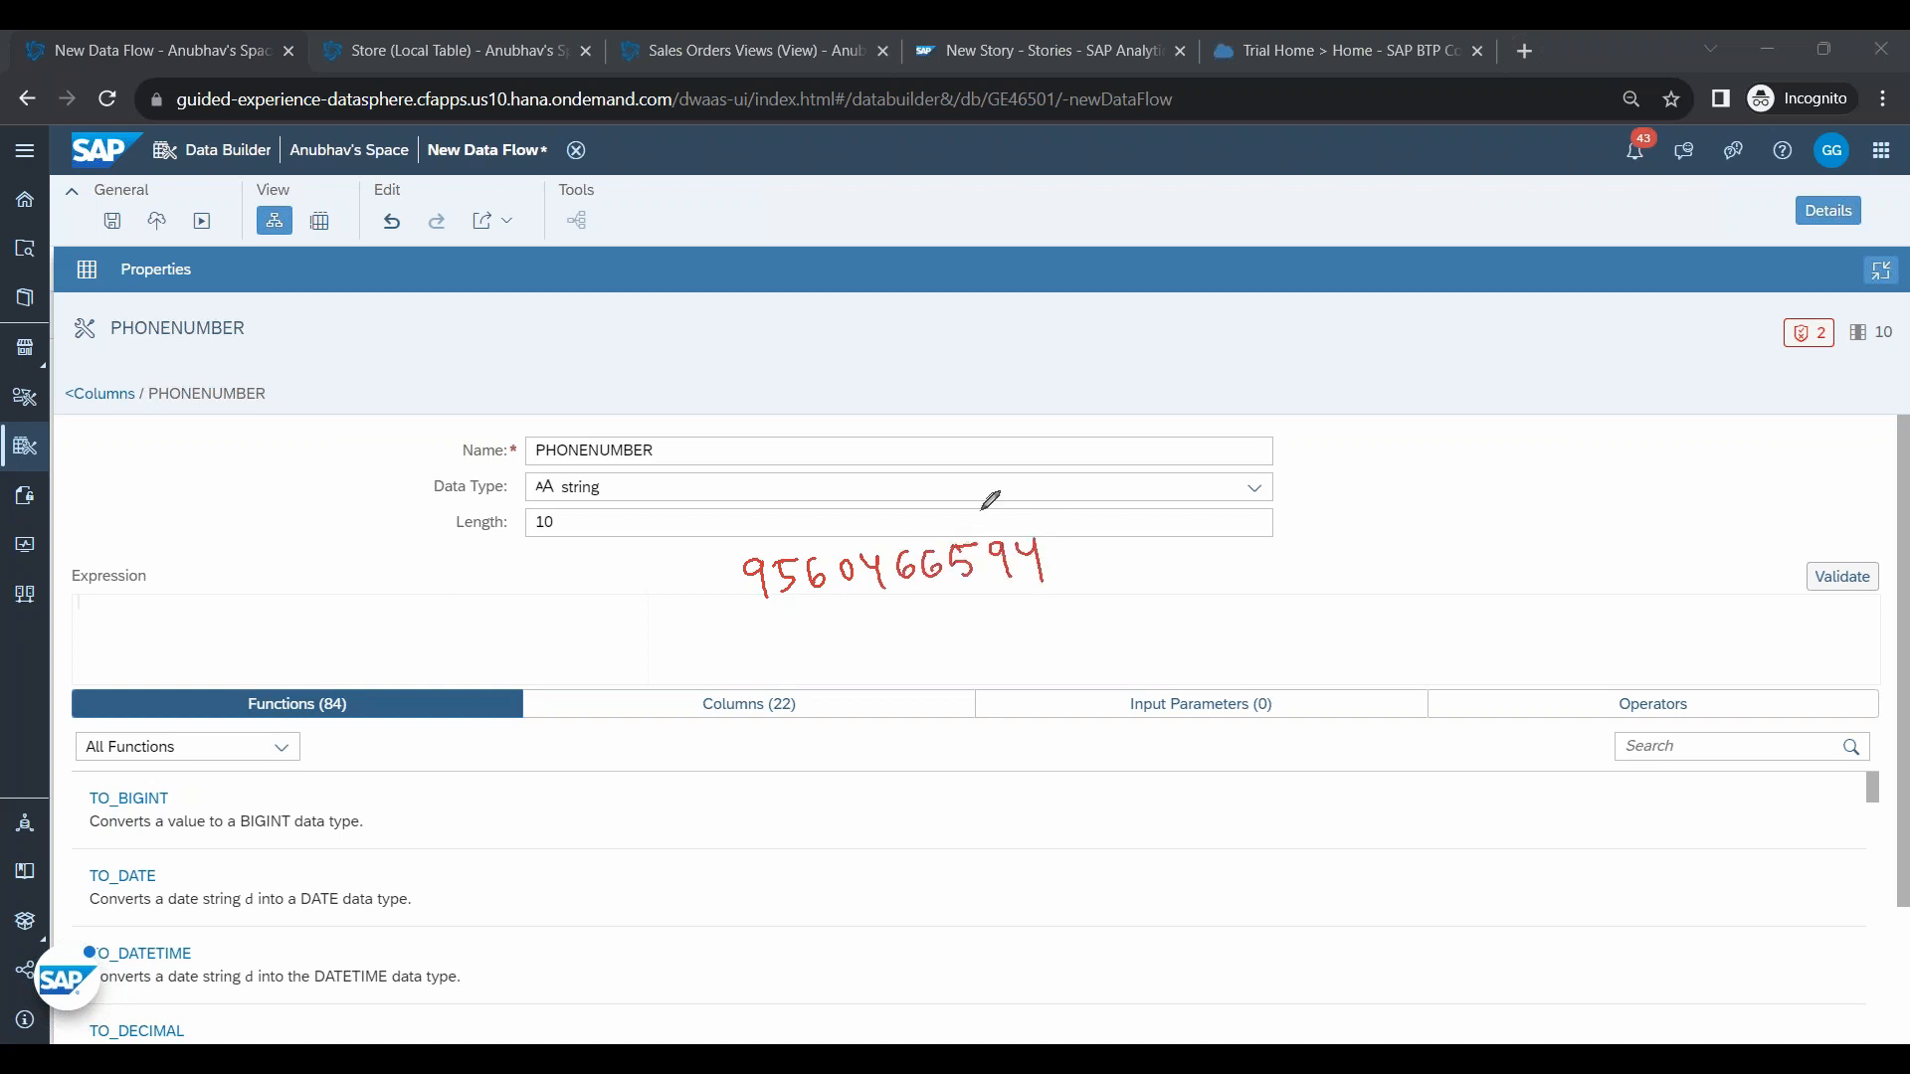
left_click_drag(754, 614, 871, 590)
left_click_drag(997, 587, 1068, 589)
mouse_move(872, 549)
left_mouse_down()
mouse_move(930, 515)
mouse_move(923, 541)
left_mouse_up()
left_click_drag(943, 509, 965, 535)
left_click_drag(958, 502, 941, 648)
left_click_drag(922, 641, 955, 631)
left_click_drag(835, 741, 832, 780)
left_click_drag(854, 739, 848, 776)
mouse_move(883, 736)
left_mouse_down()
mouse_move(881, 761)
mouse_move(969, 721)
mouse_move(989, 741)
mouse_move(1141, 672)
mouse_move(1131, 731)
left_mouse_up()
left_click_drag(810, 825, 1216, 736)
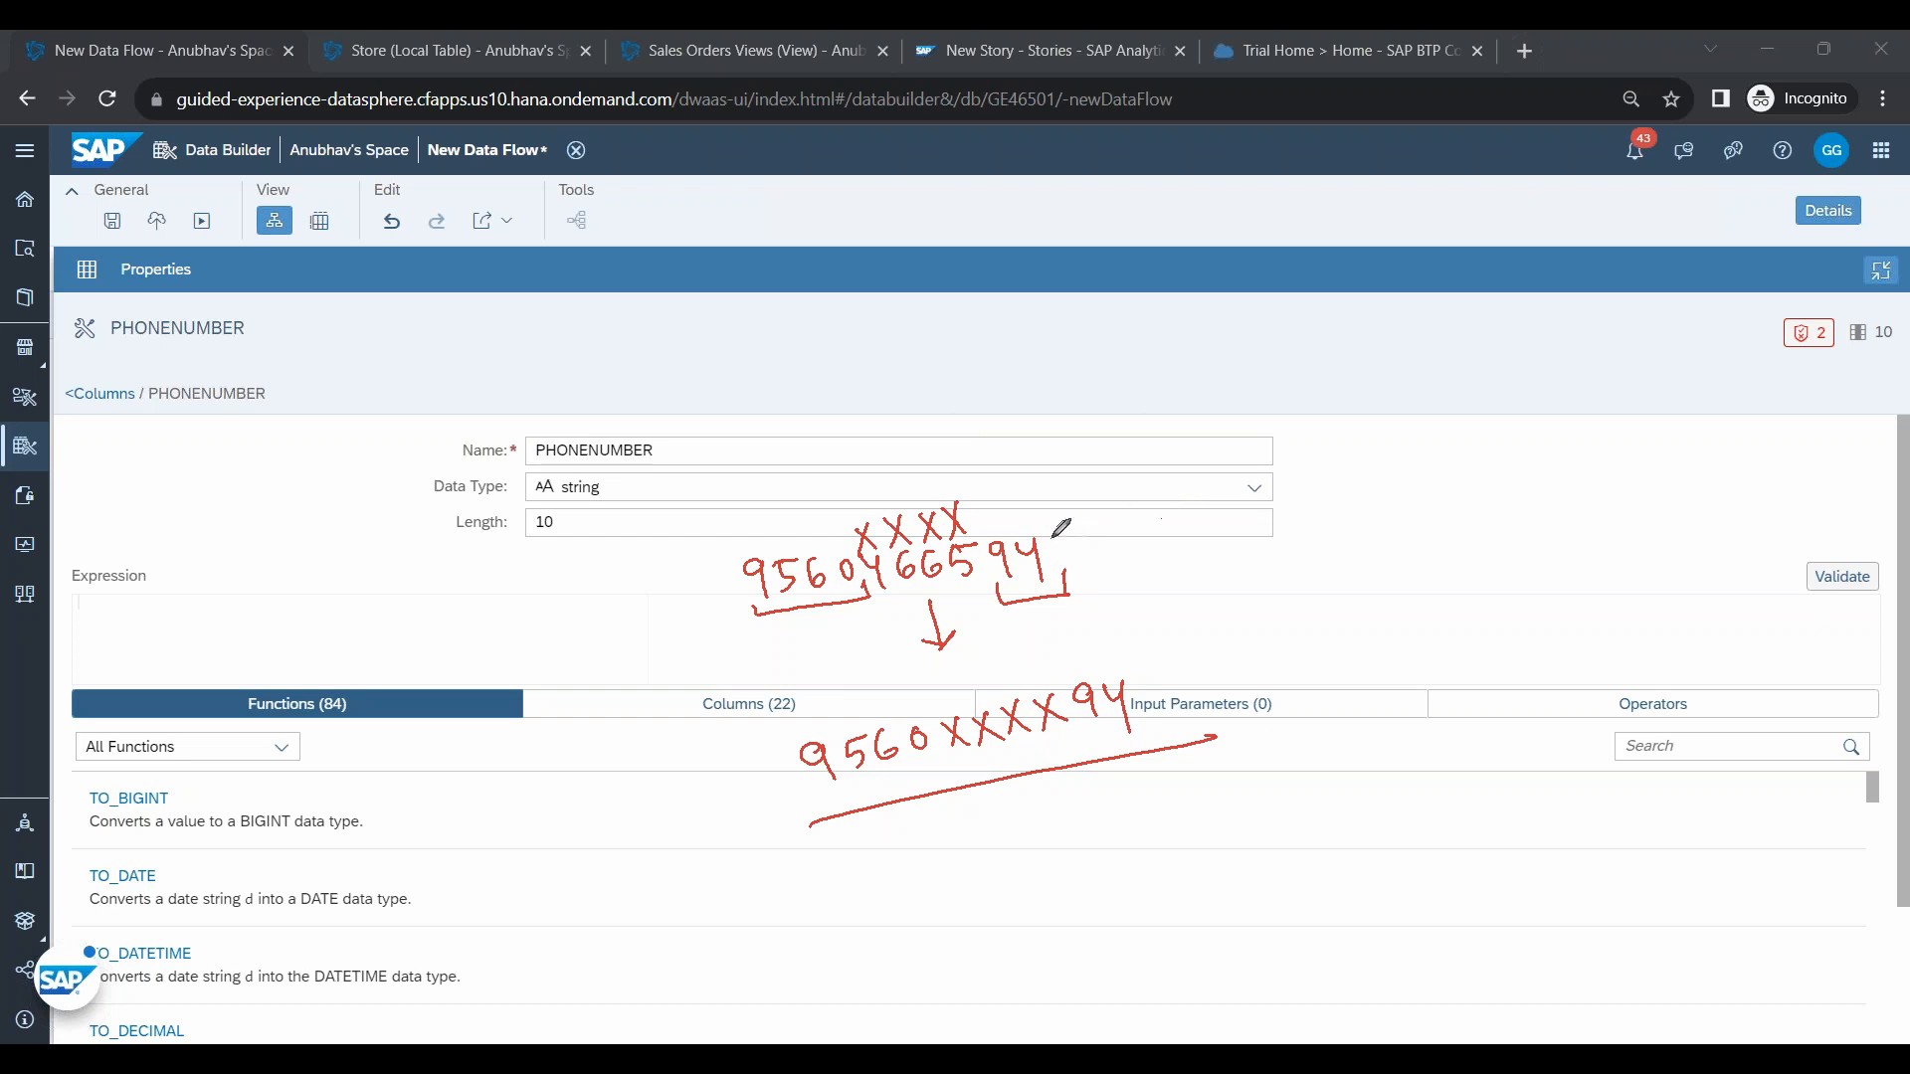
left_click_drag(712, 593, 721, 588)
left_click_drag(708, 609, 651, 625)
left_click_drag(645, 601, 631, 630)
mouse_move(1275, 410)
left_mouse_down()
mouse_move(1281, 466)
mouse_move(1420, 370)
mouse_move(1451, 398)
mouse_move(1502, 374)
mouse_move(1482, 400)
left_mouse_up()
left_click_drag(1510, 354, 1518, 400)
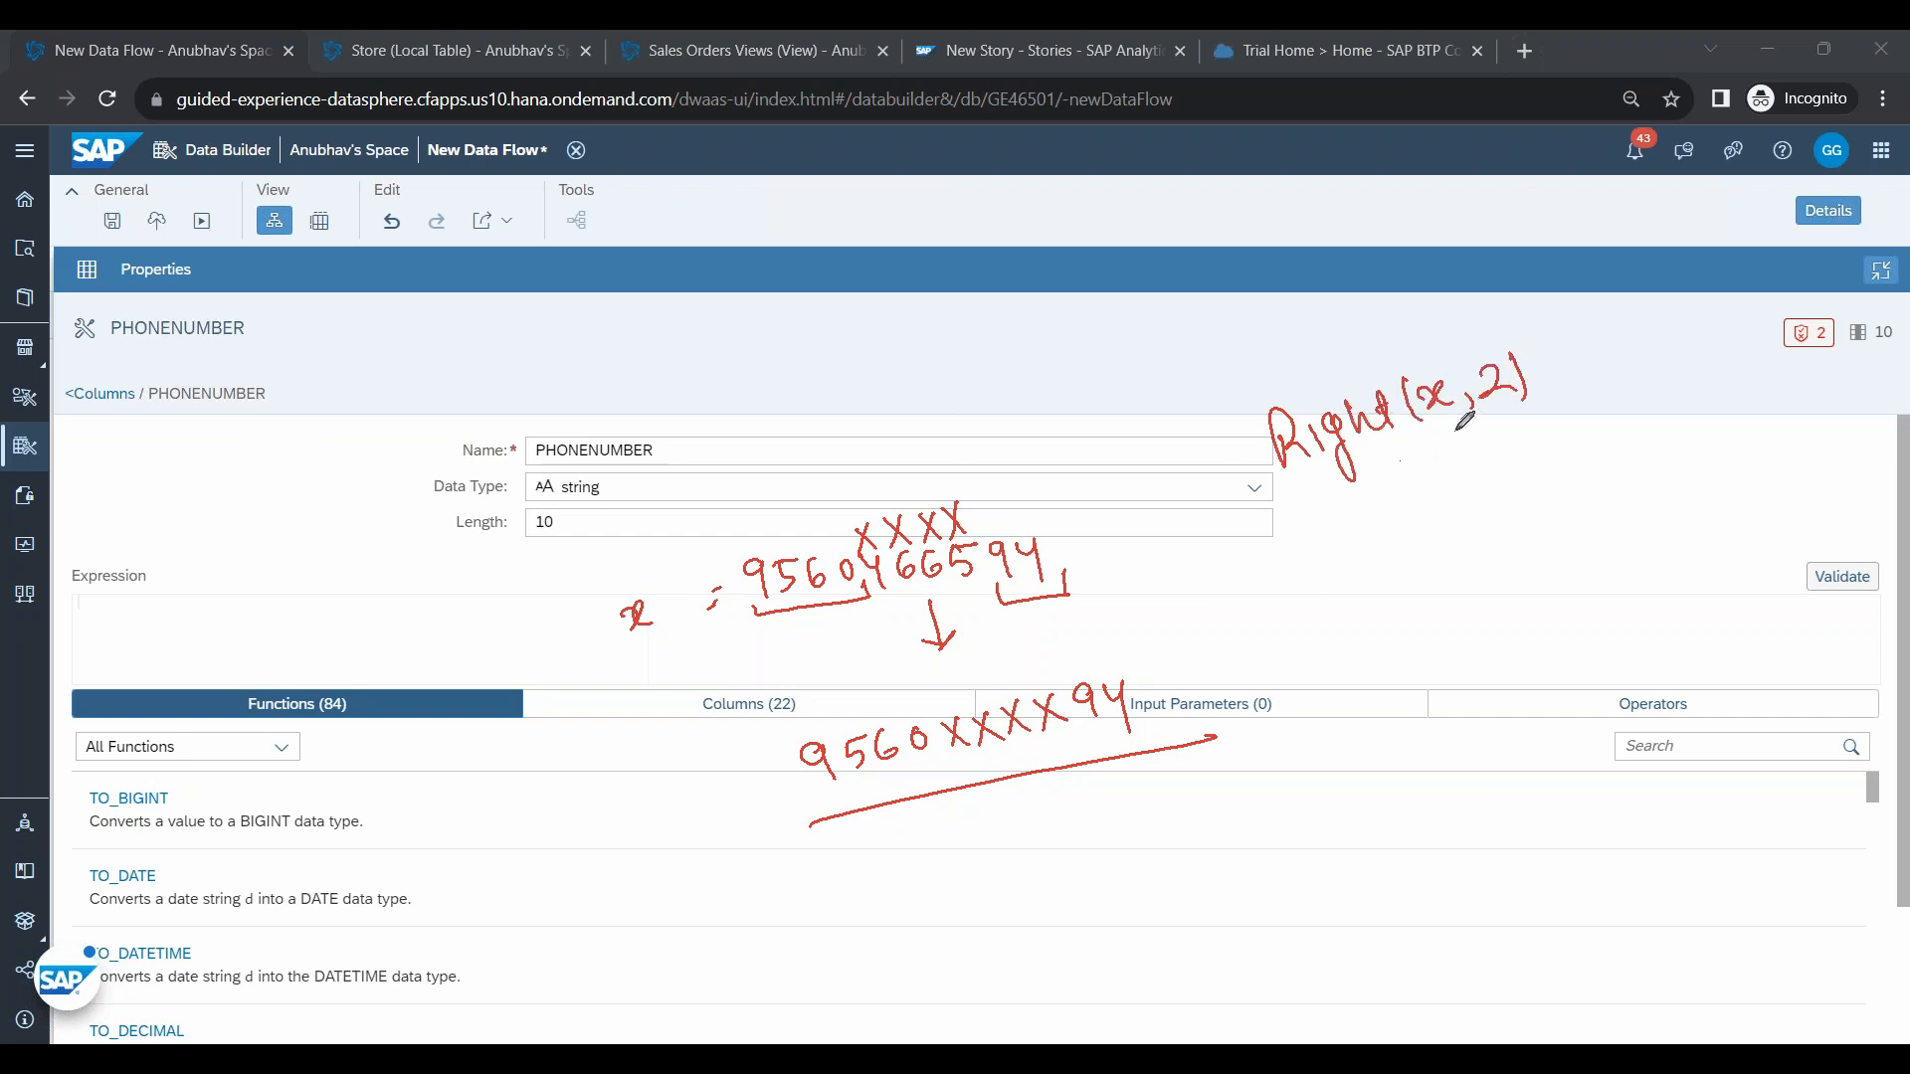
mouse_move(1110, 597)
left_mouse_down()
mouse_move(1063, 609)
mouse_move(1084, 617)
left_mouse_up()
mouse_move(1032, 527)
left_mouse_down()
mouse_move(993, 530)
mouse_move(1073, 583)
mouse_move(1033, 514)
left_mouse_up()
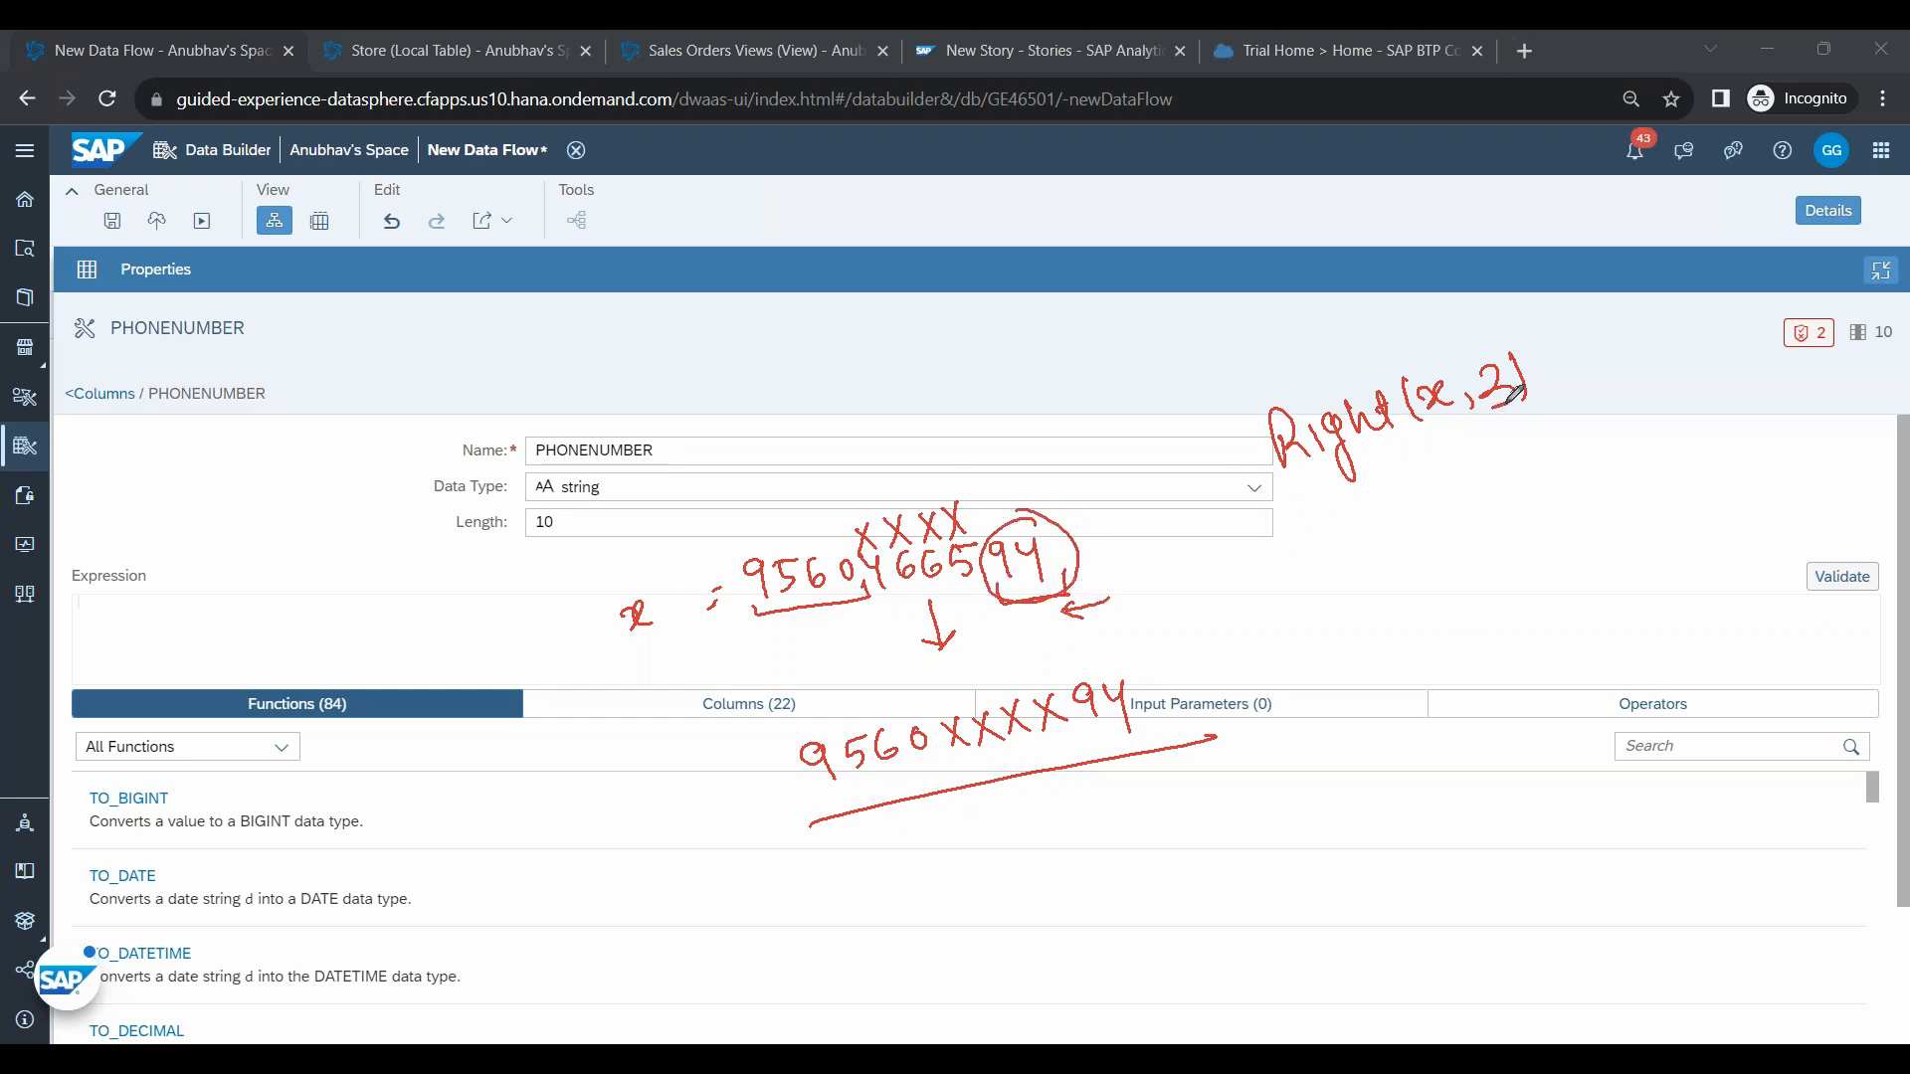
mouse_move(1307, 500)
left_mouse_down()
mouse_move(1339, 535)
mouse_move(1367, 527)
left_mouse_up()
mouse_move(1372, 512)
left_mouse_down()
mouse_move(1453, 453)
mouse_move(1497, 448)
mouse_move(1516, 475)
left_mouse_up()
left_click_drag(1537, 422, 1559, 468)
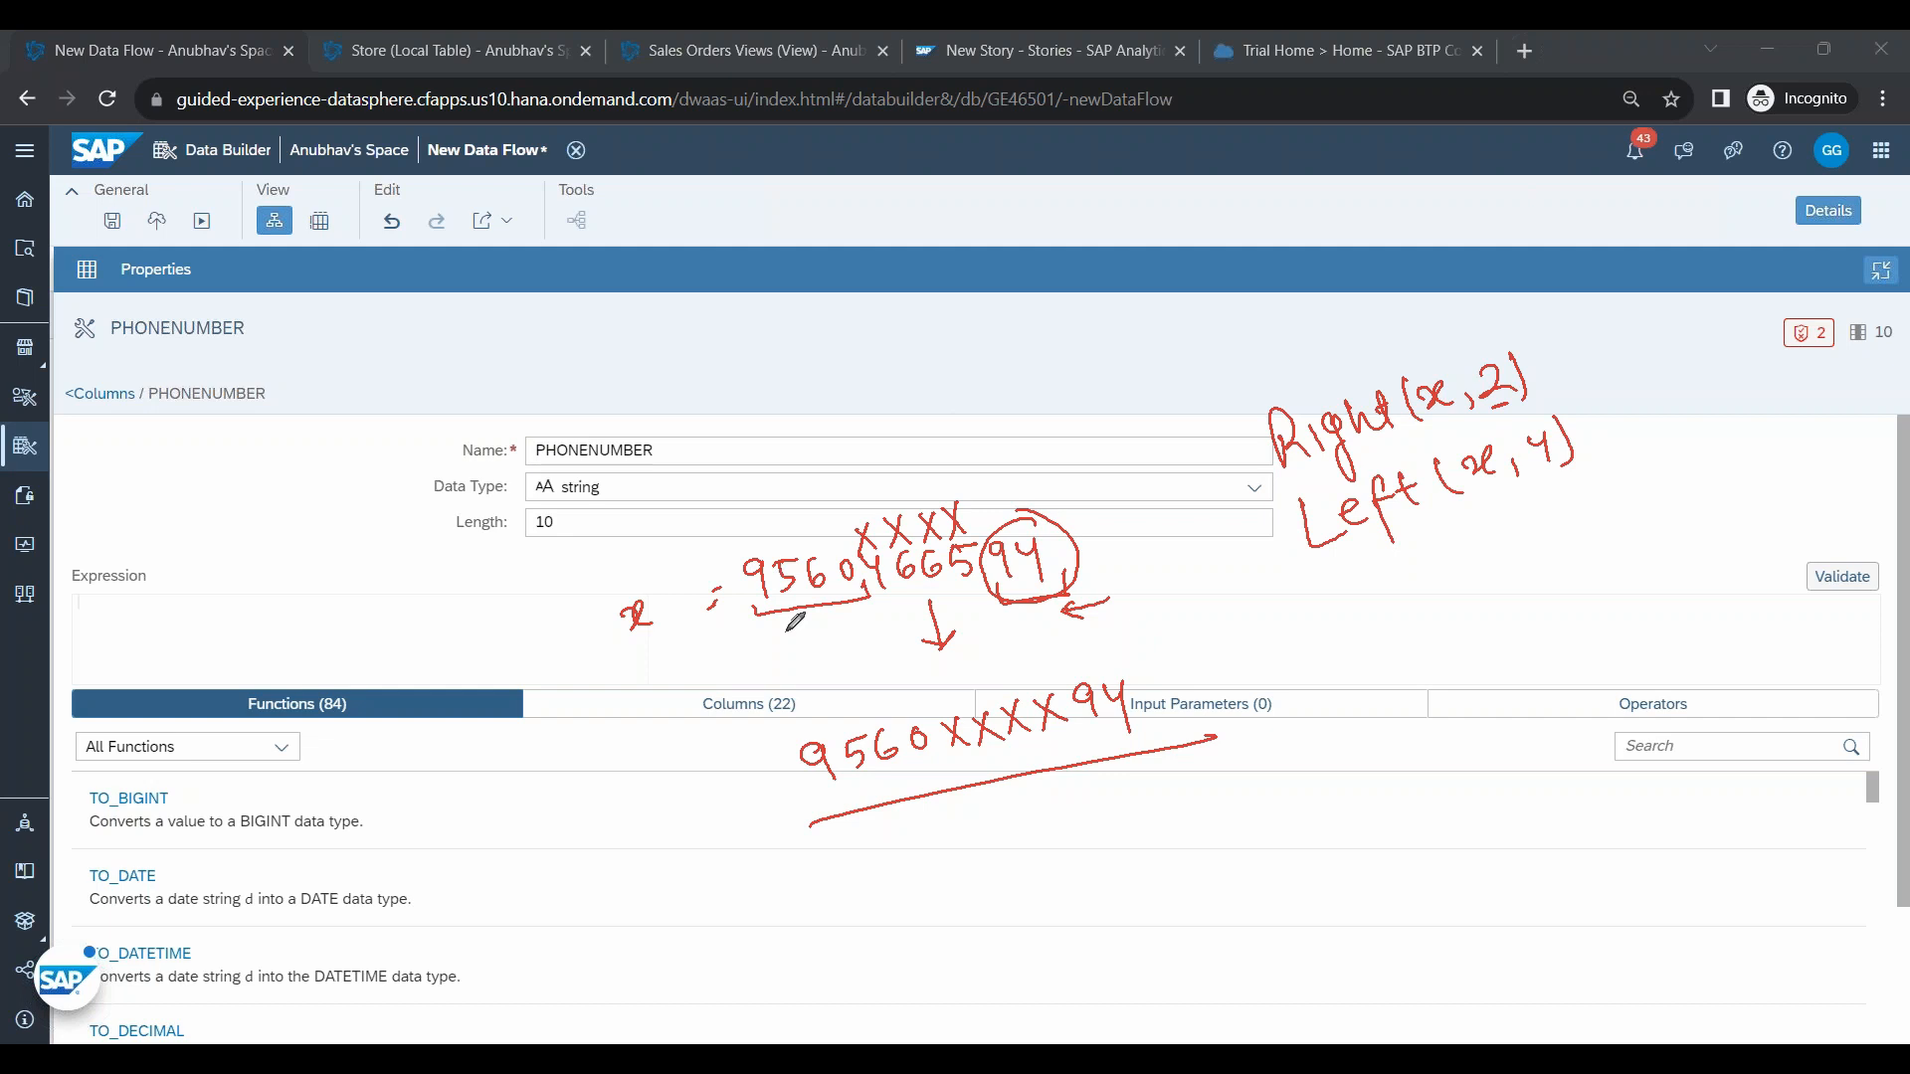
mouse_move(718, 638)
left_mouse_down()
mouse_move(874, 619)
mouse_move(880, 600)
left_mouse_up()
left_click_drag(1540, 350, 1633, 354)
left_click_drag(1596, 416, 1613, 410)
mouse_move(1588, 428)
left_mouse_down()
mouse_move(1648, 422)
mouse_move(1718, 371)
left_mouse_up()
mouse_move(1369, 591)
left_mouse_down()
mouse_move(1461, 587)
mouse_move(1507, 535)
left_mouse_up()
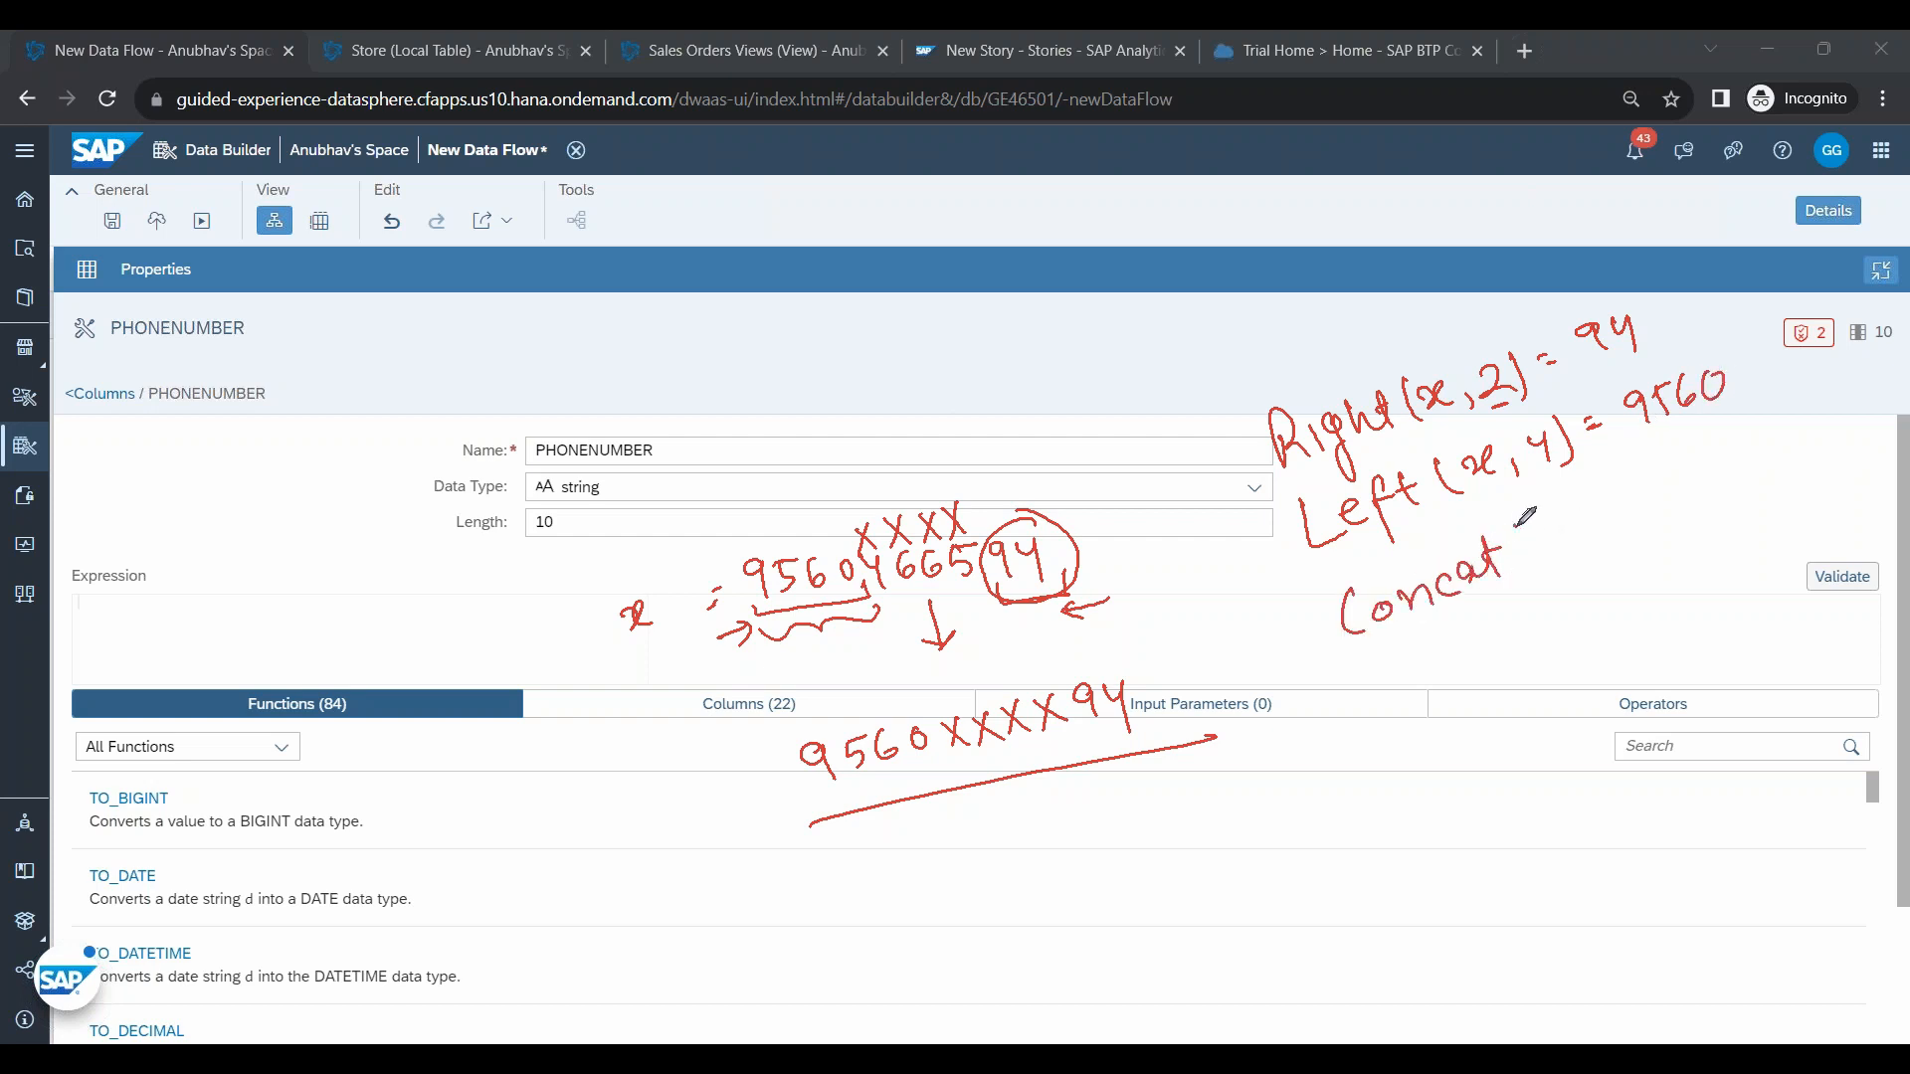
left_click_drag(1242, 468, 1252, 463)
left_click_drag(1256, 534, 1273, 540)
mouse_move(1176, 462)
left_mouse_down()
mouse_move(1217, 482)
mouse_move(1232, 555)
left_mouse_up()
mouse_move(1547, 527)
left_mouse_down()
mouse_move(1535, 569)
mouse_move(1656, 509)
left_mouse_up()
mouse_move(1657, 483)
left_mouse_down()
mouse_move(1637, 515)
mouse_move(1687, 497)
left_mouse_up()
mouse_move(1689, 471)
left_mouse_down()
mouse_move(1668, 503)
mouse_move(1719, 487)
left_mouse_up()
mouse_move(1721, 460)
left_mouse_down()
mouse_move(1701, 495)
mouse_move(1746, 472)
left_mouse_up()
mouse_move(1753, 418)
left_mouse_down()
mouse_move(1806, 438)
mouse_move(1793, 461)
left_mouse_up()
left_click_drag(1294, 629, 1311, 623)
mouse_move(1290, 640)
left_mouse_down()
mouse_move(1311, 634)
mouse_move(1256, 686)
mouse_move(1379, 741)
mouse_move(1497, 621)
mouse_move(1537, 636)
mouse_move(1619, 559)
mouse_move(1631, 609)
left_mouse_up()
left_click_drag(1275, 767, 1288, 788)
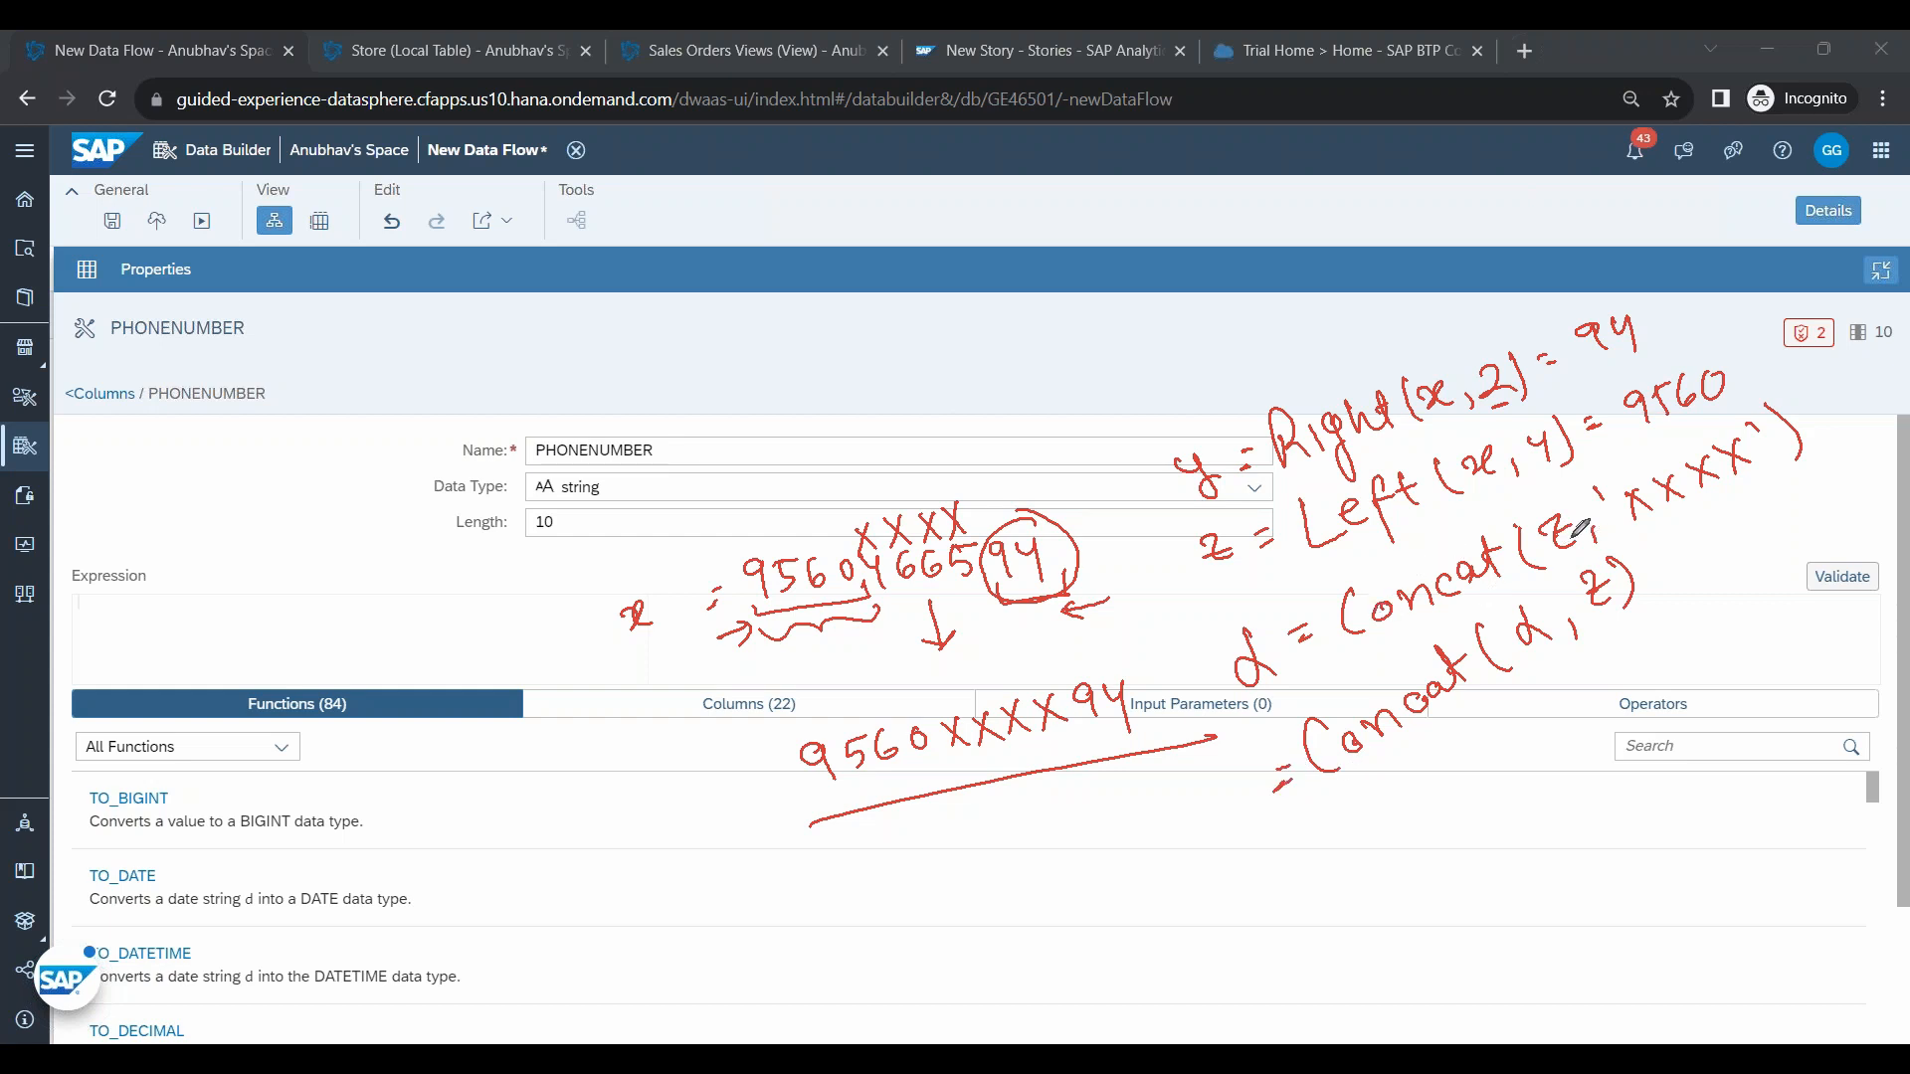
mouse_move(1595, 575)
left_mouse_down()
mouse_move(1614, 625)
mouse_move(1598, 587)
mouse_move(1637, 621)
left_mouse_up()
left_click_drag(1434, 821, 1451, 852)
left_click_drag(1451, 811, 1458, 839)
left_click_drag(1454, 808, 1488, 810)
left_click_drag(1500, 785, 1562, 794)
mouse_move(1532, 794)
left_mouse_down()
mouse_move(1570, 764)
mouse_move(1598, 776)
left_mouse_up()
mouse_move(1574, 778)
left_mouse_down()
mouse_move(1604, 742)
mouse_move(1654, 758)
left_mouse_up()
left_click_drag(1622, 756, 1665, 701)
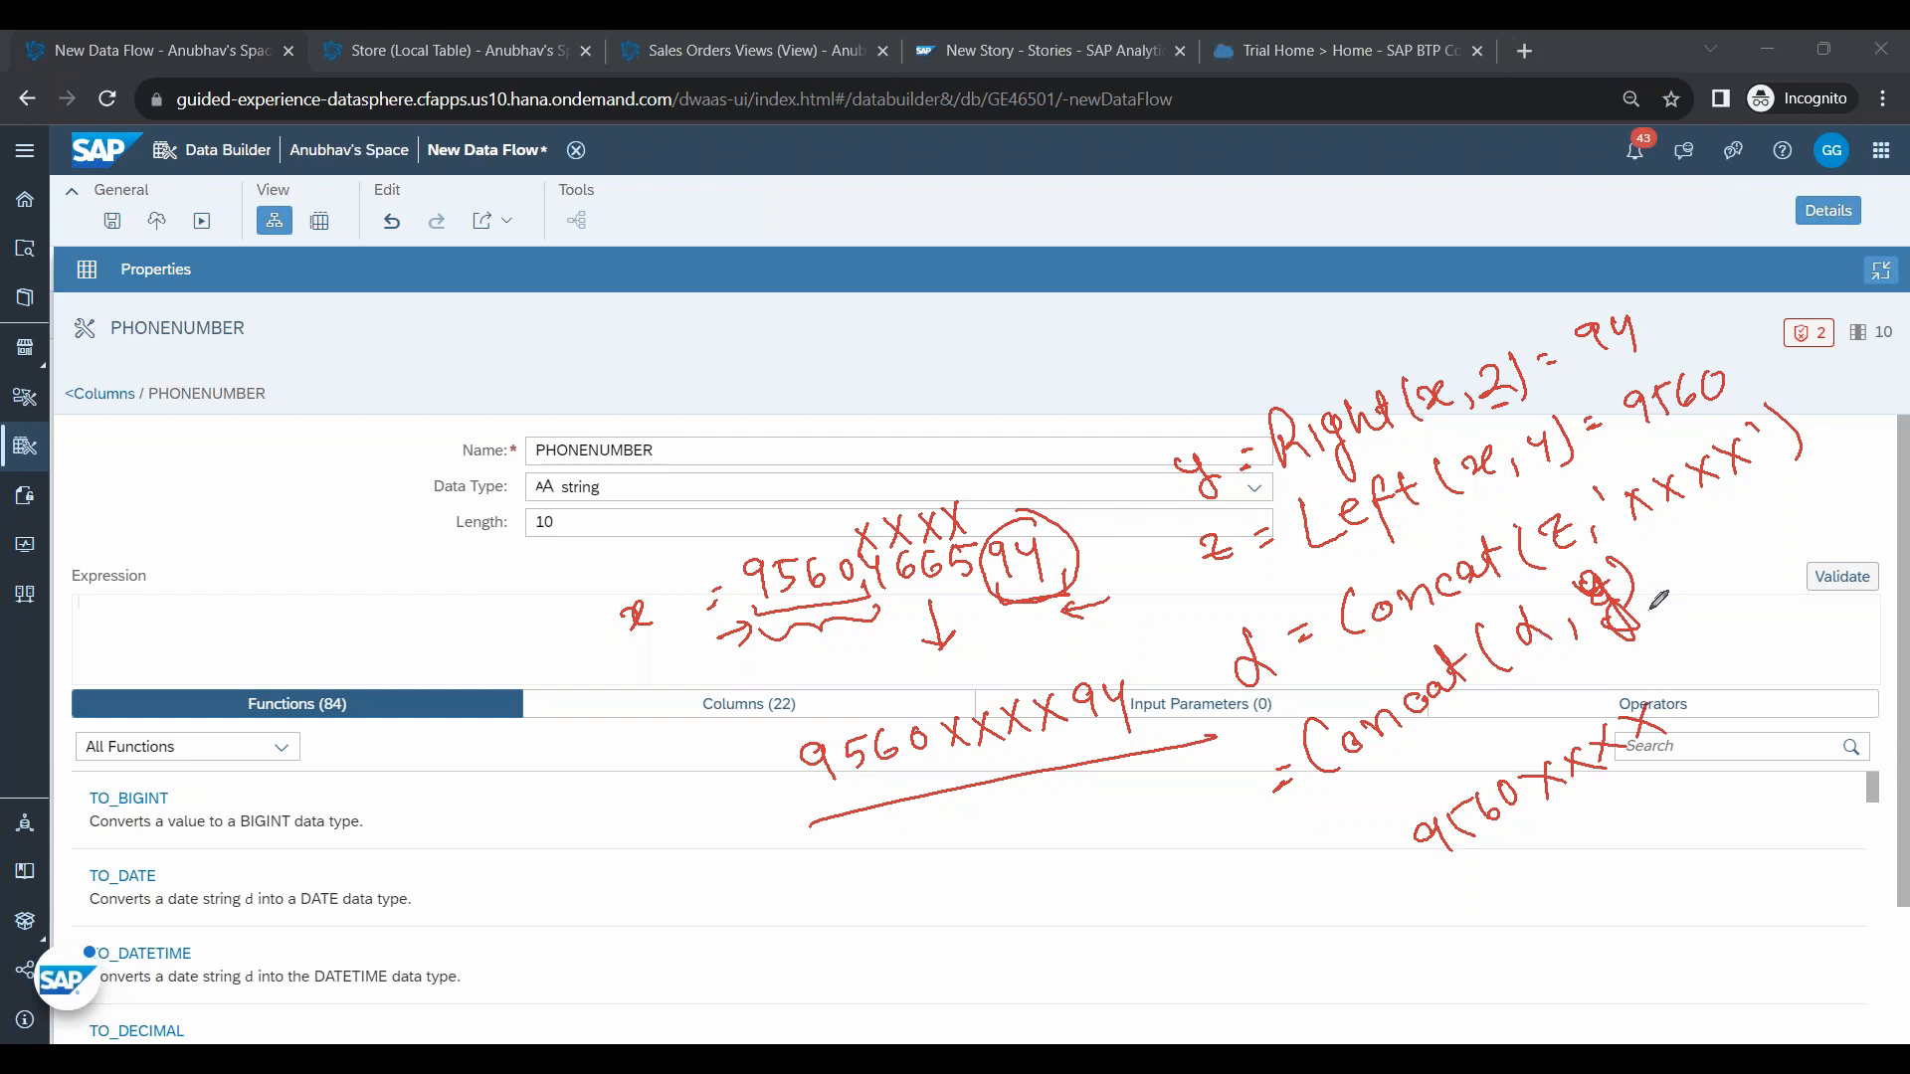
mouse_move(1703, 684)
left_mouse_down()
mouse_move(1691, 716)
mouse_move(1751, 698)
mouse_move(1514, 874)
mouse_move(1743, 641)
left_mouse_up()
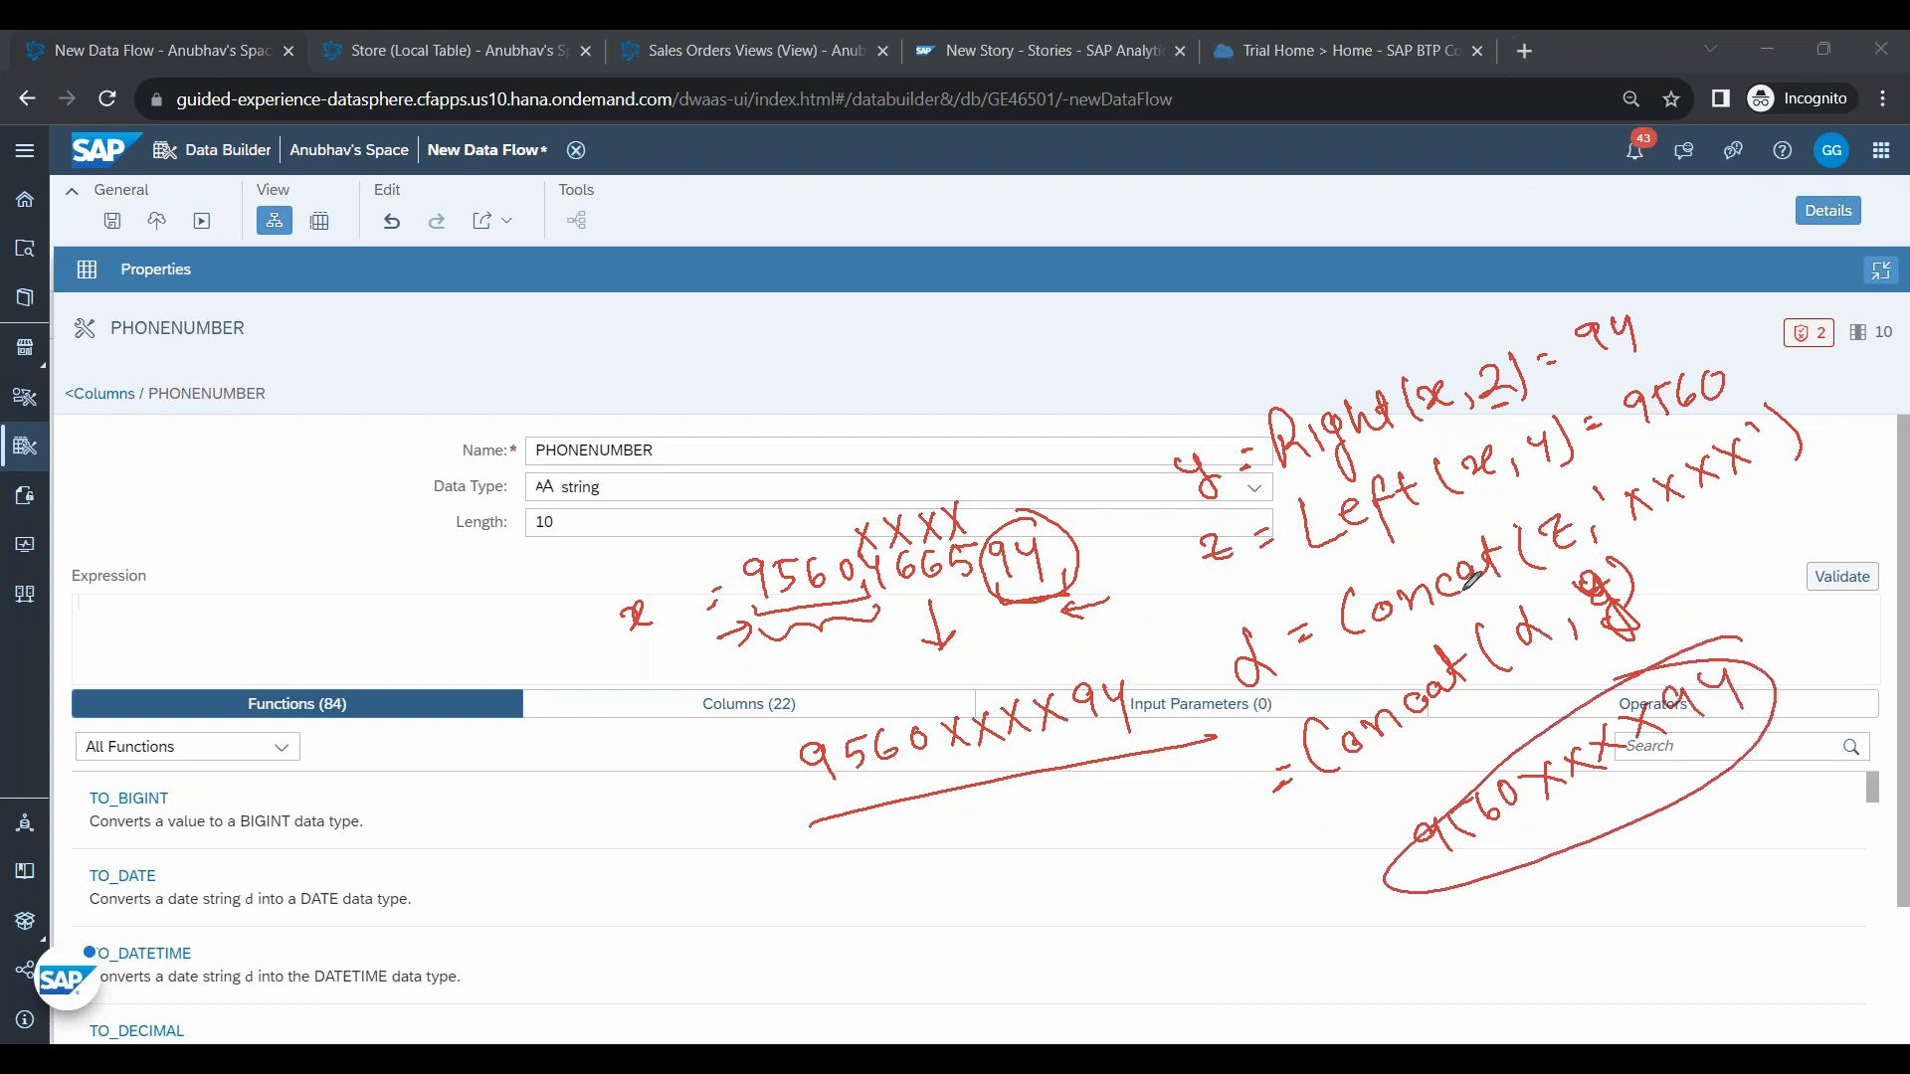
mouse_move(1157, 448)
left_mouse_down()
mouse_move(1199, 661)
mouse_move(1338, 821)
left_mouse_up()
left_click_drag(1289, 369, 1303, 406)
left_click_drag(1315, 492, 1376, 597)
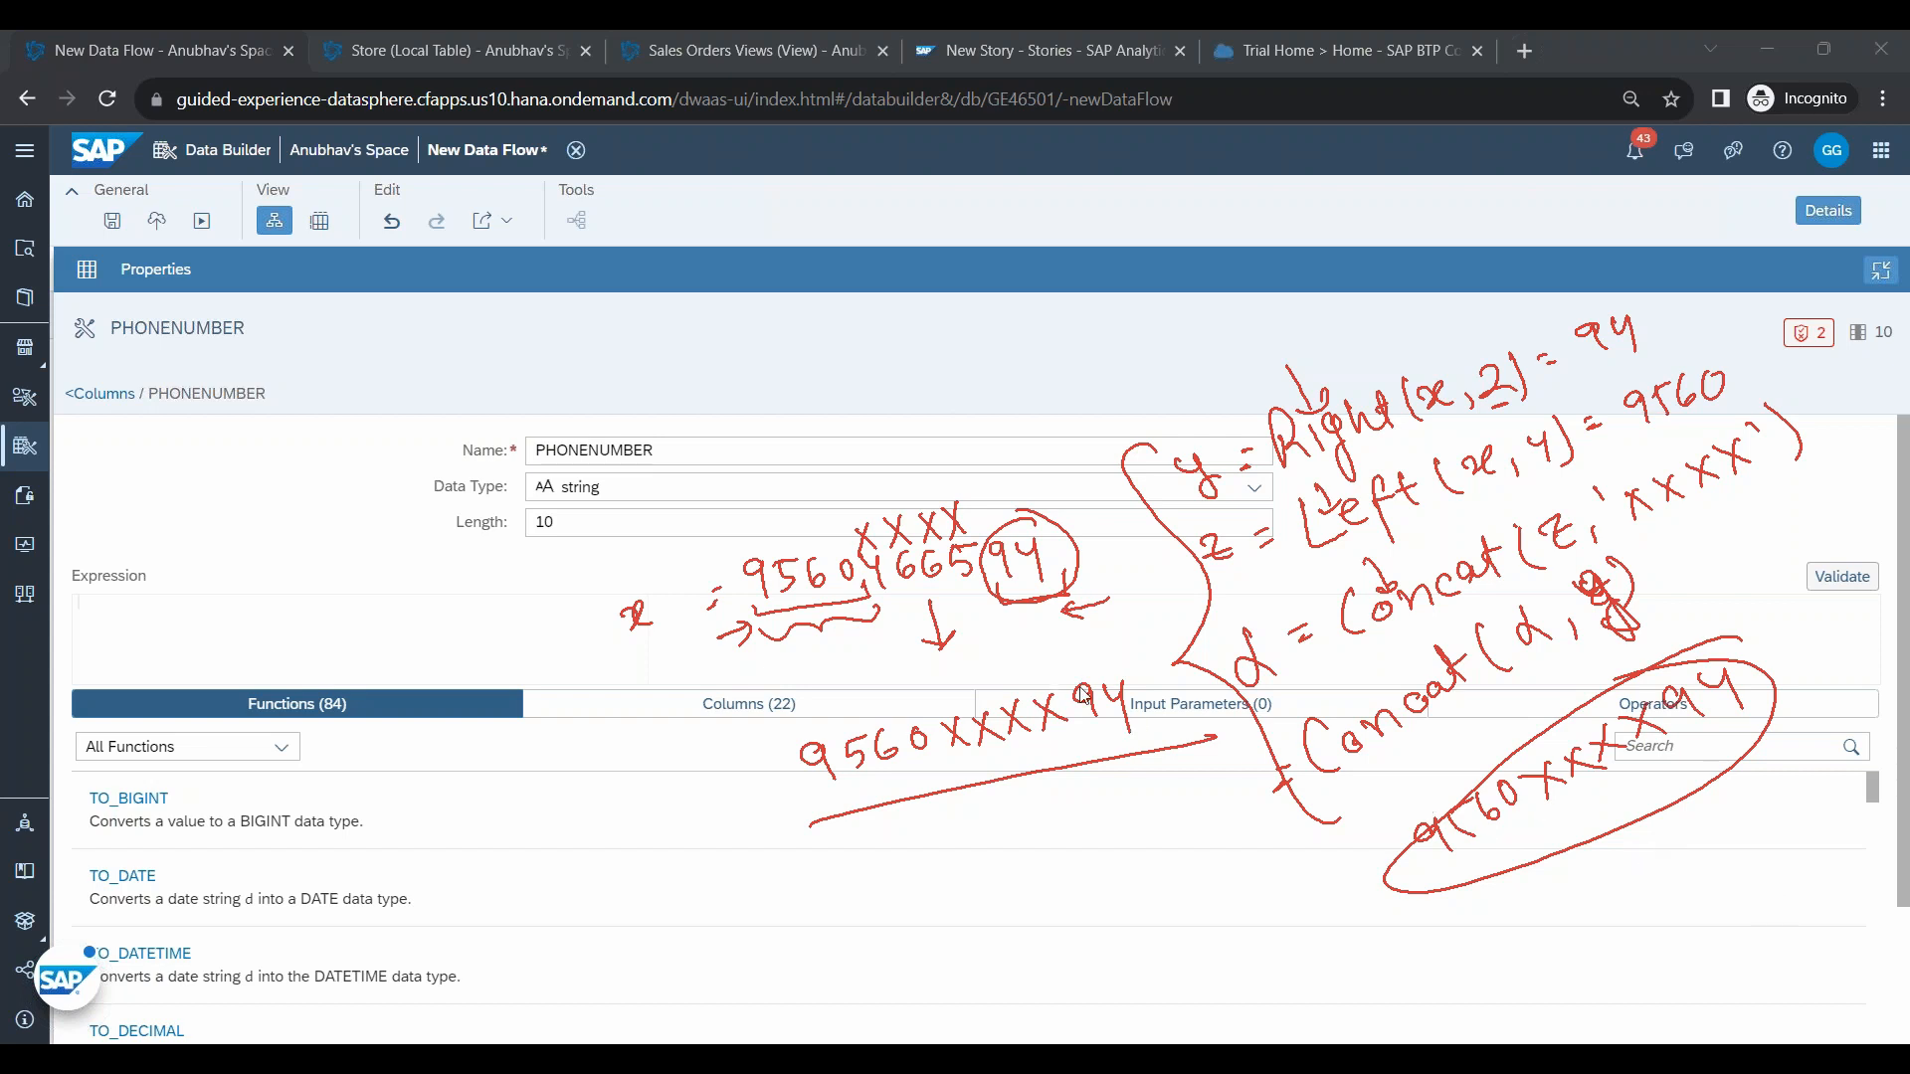
left_click(1101, 804)
right_click(1095, 715)
left_click(1102, 728)
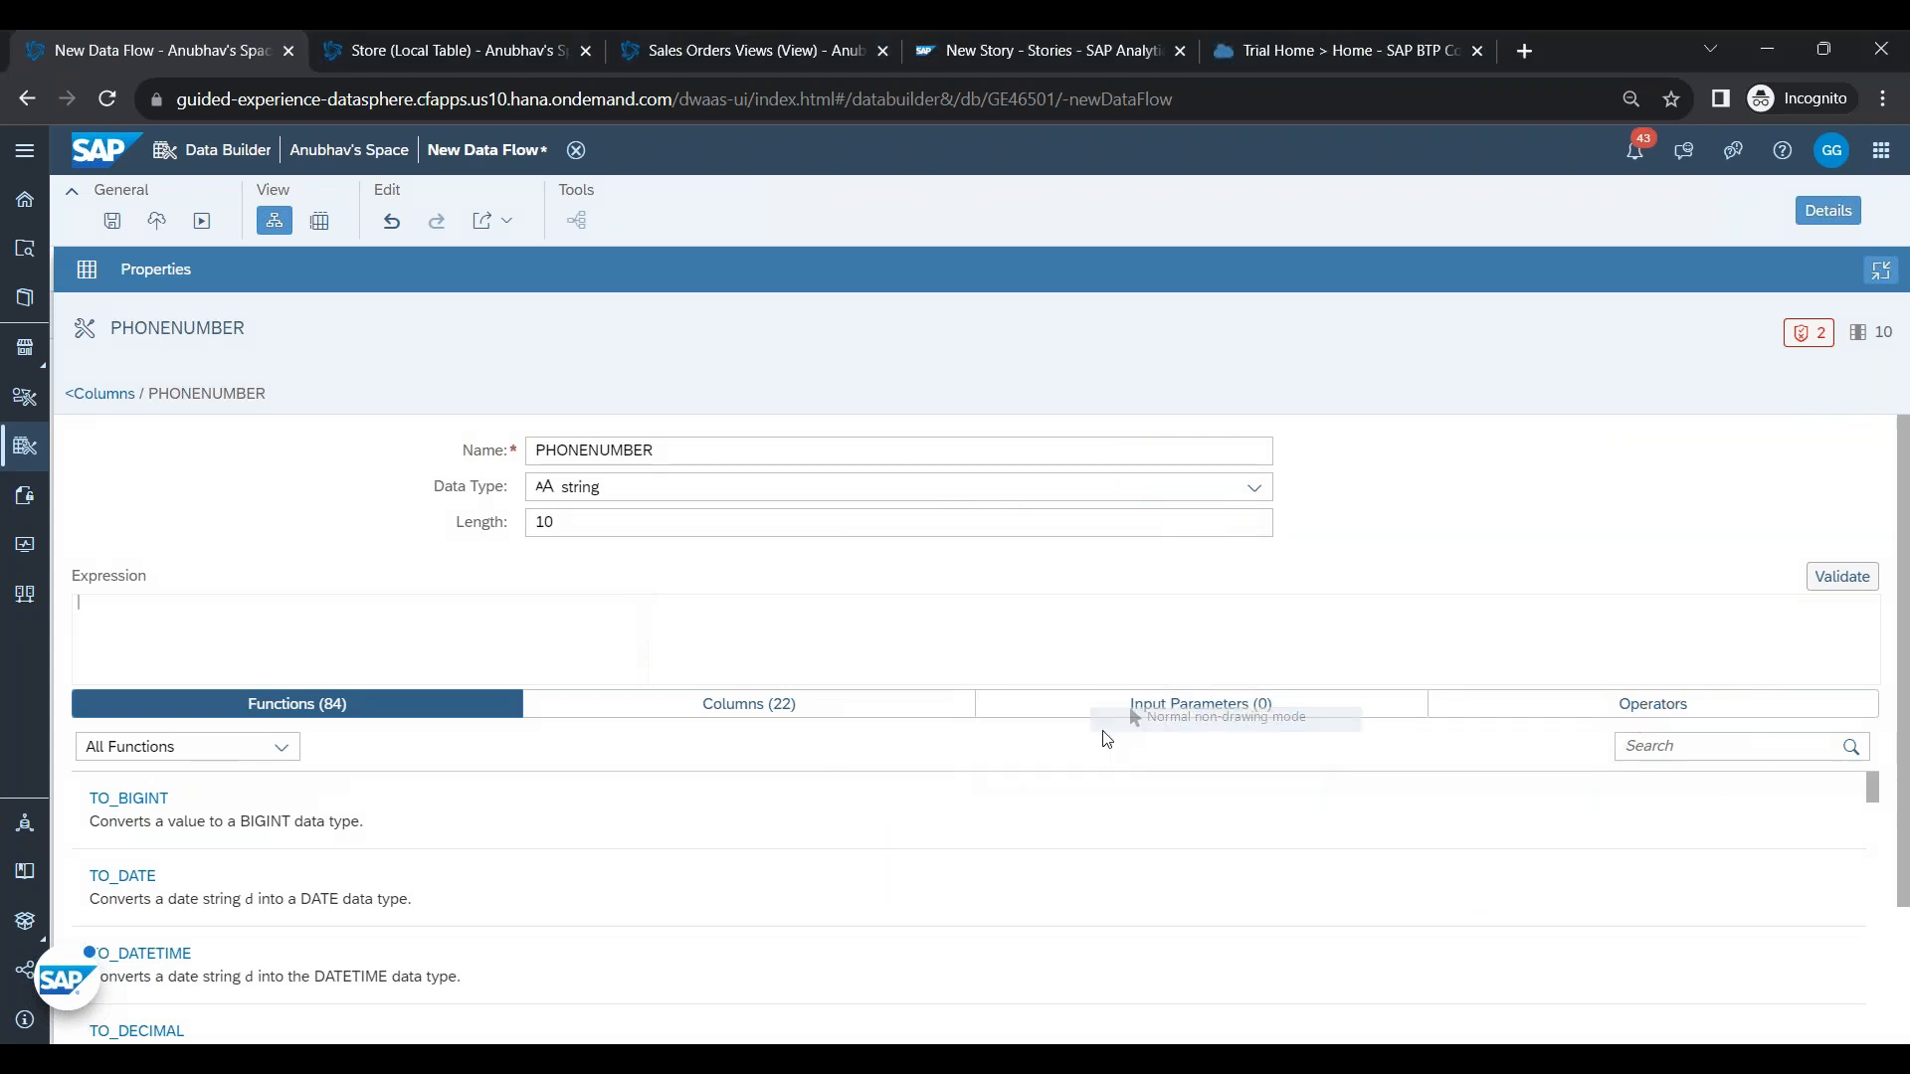
- Define the PHONENUMBER column with the expression CONCAT('XXXXX-XXXX-',RIGHT("PHONENUMBER",4)) and length 15, and validate it
left_click(316, 609)
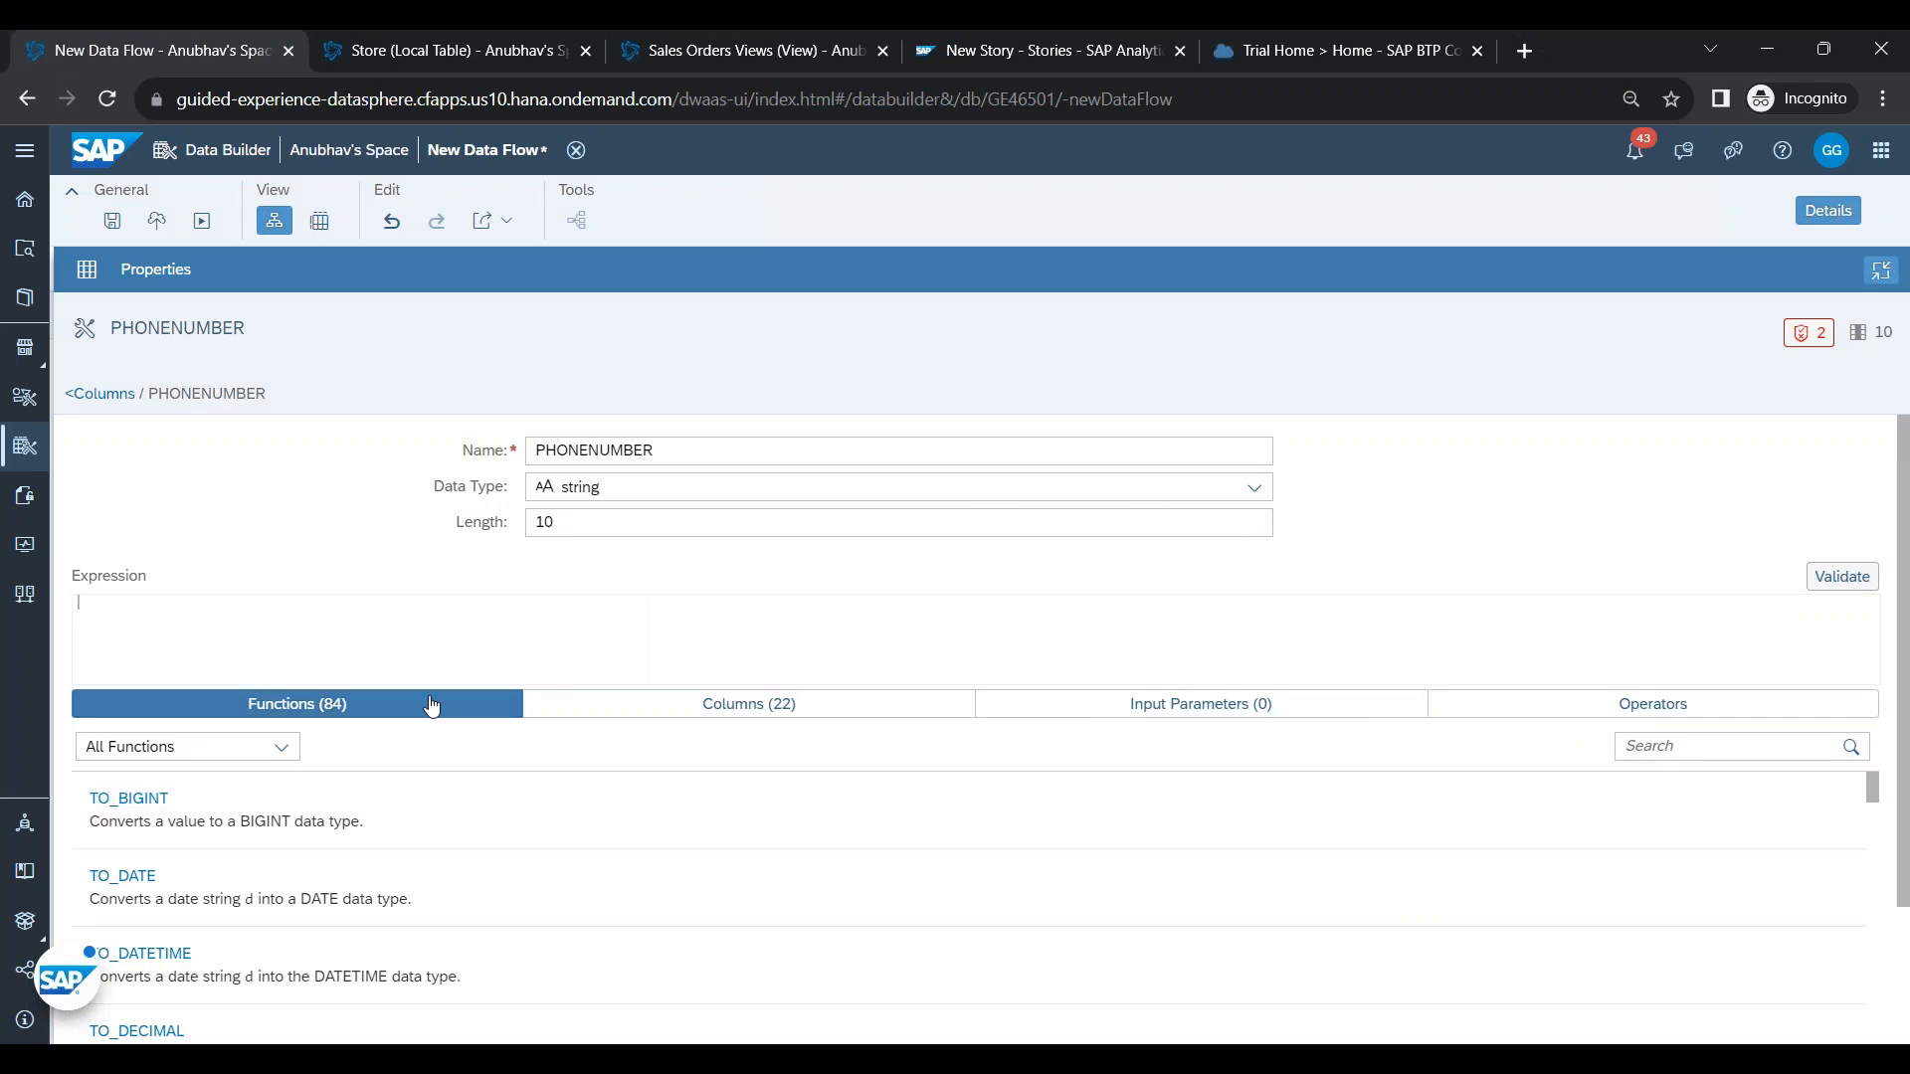
type("CONCAT()")
key("Return")
type("'xxxx")
type("XXX")
type("RI")
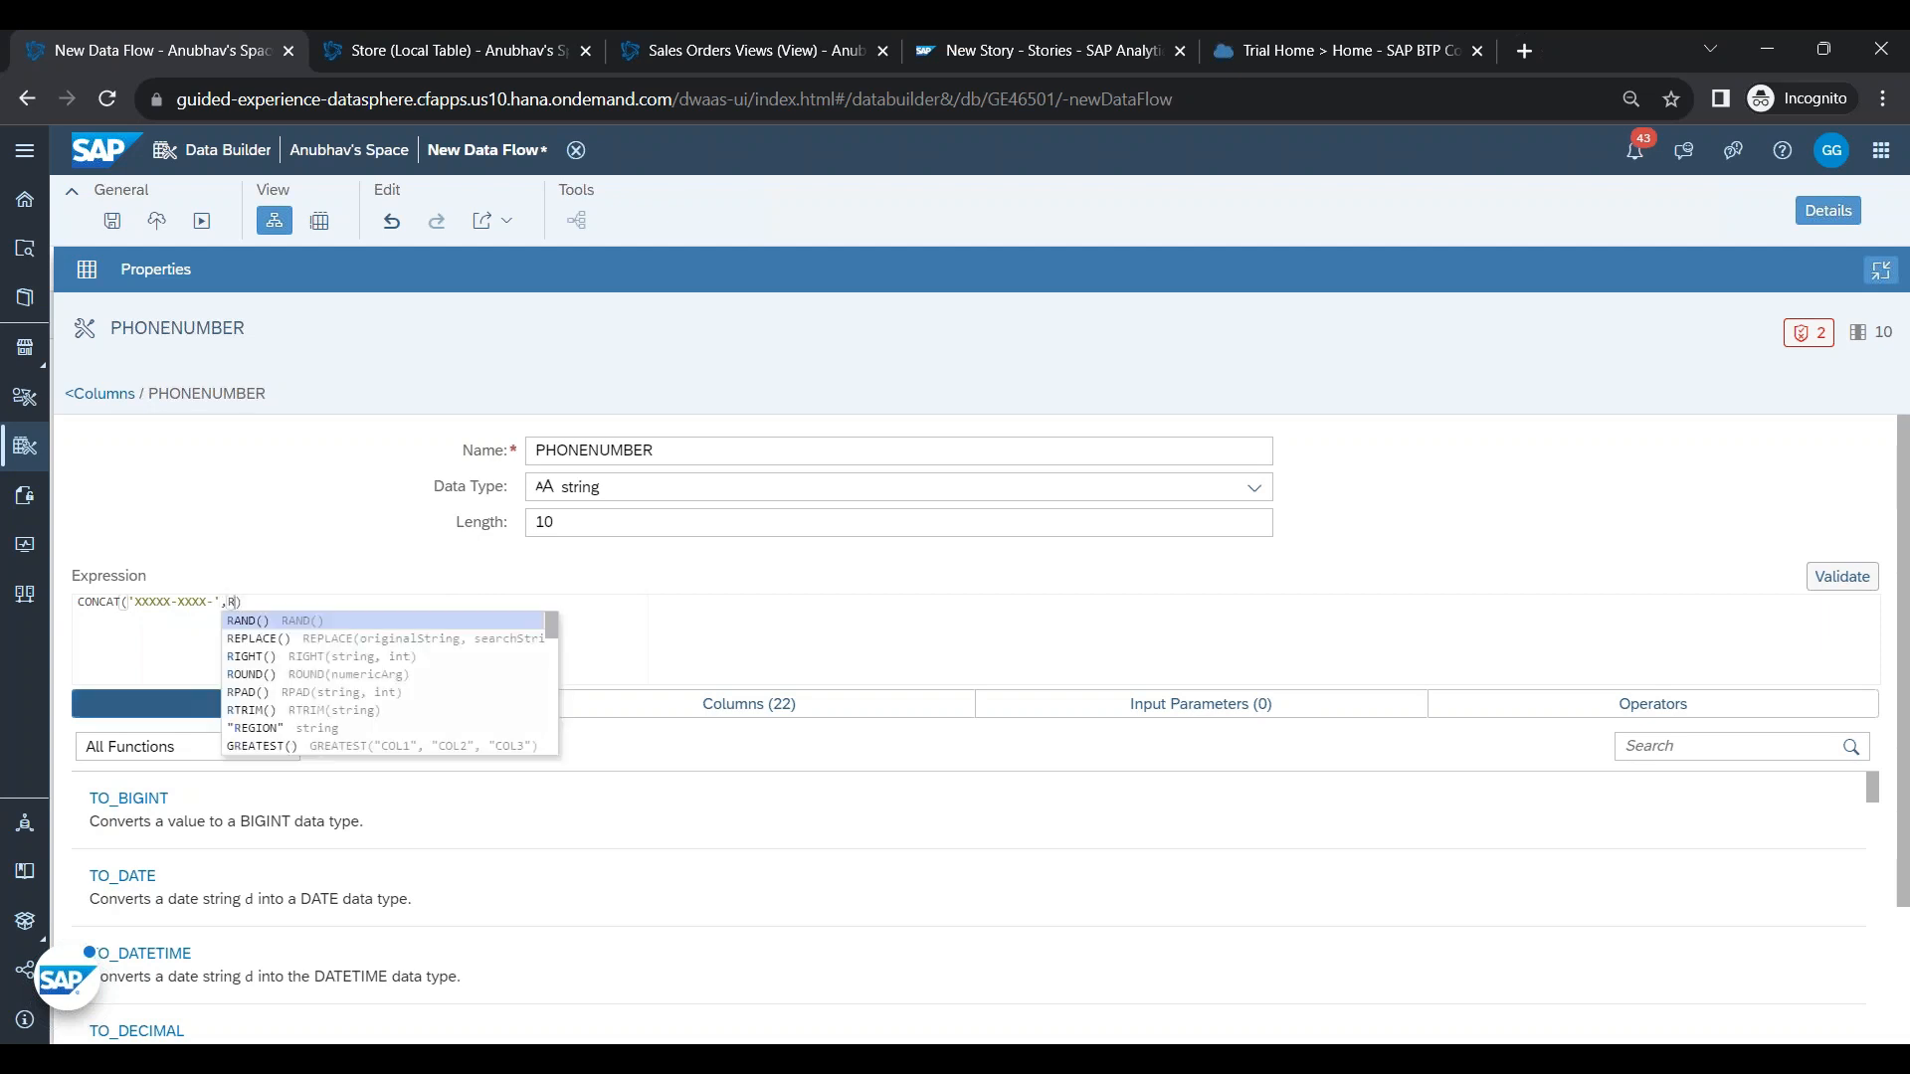
key("Return")
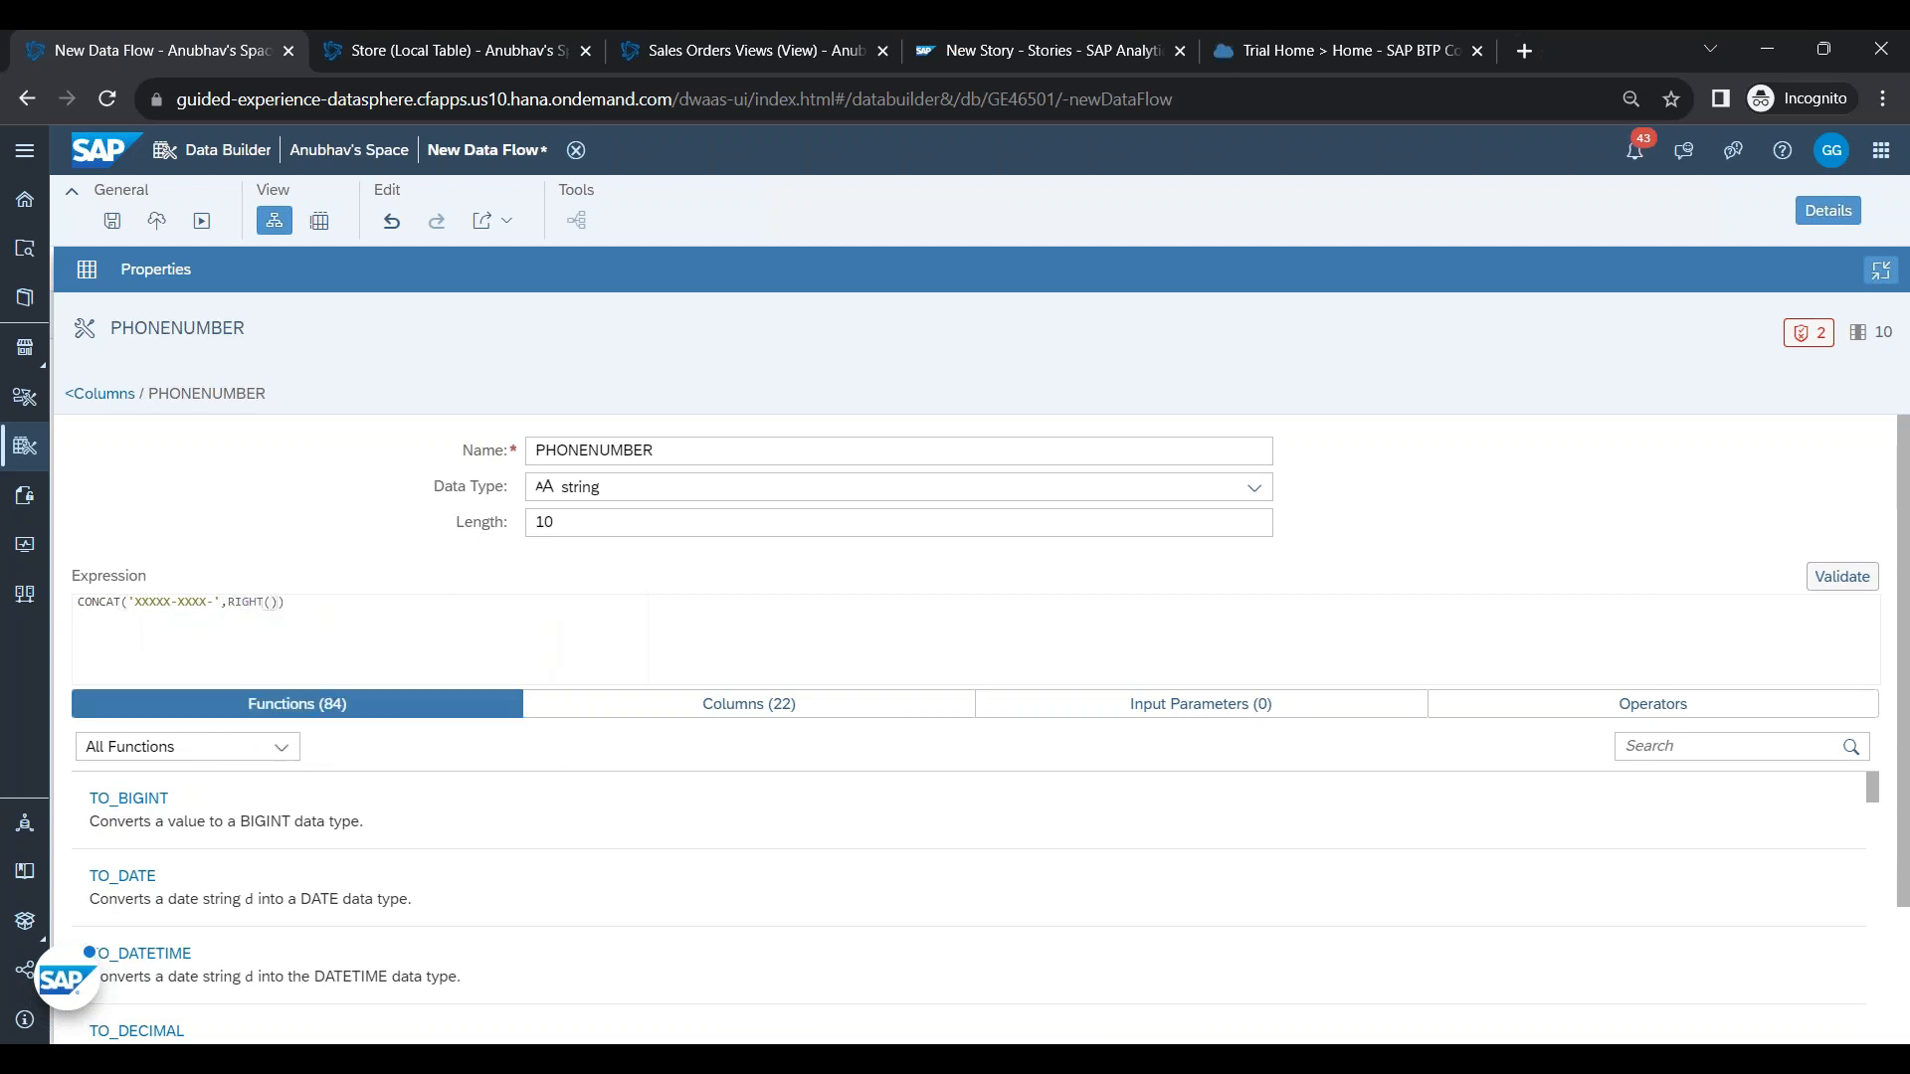
type("\"PHONENUMBER\"")
key("Return")
left_click(1842, 576)
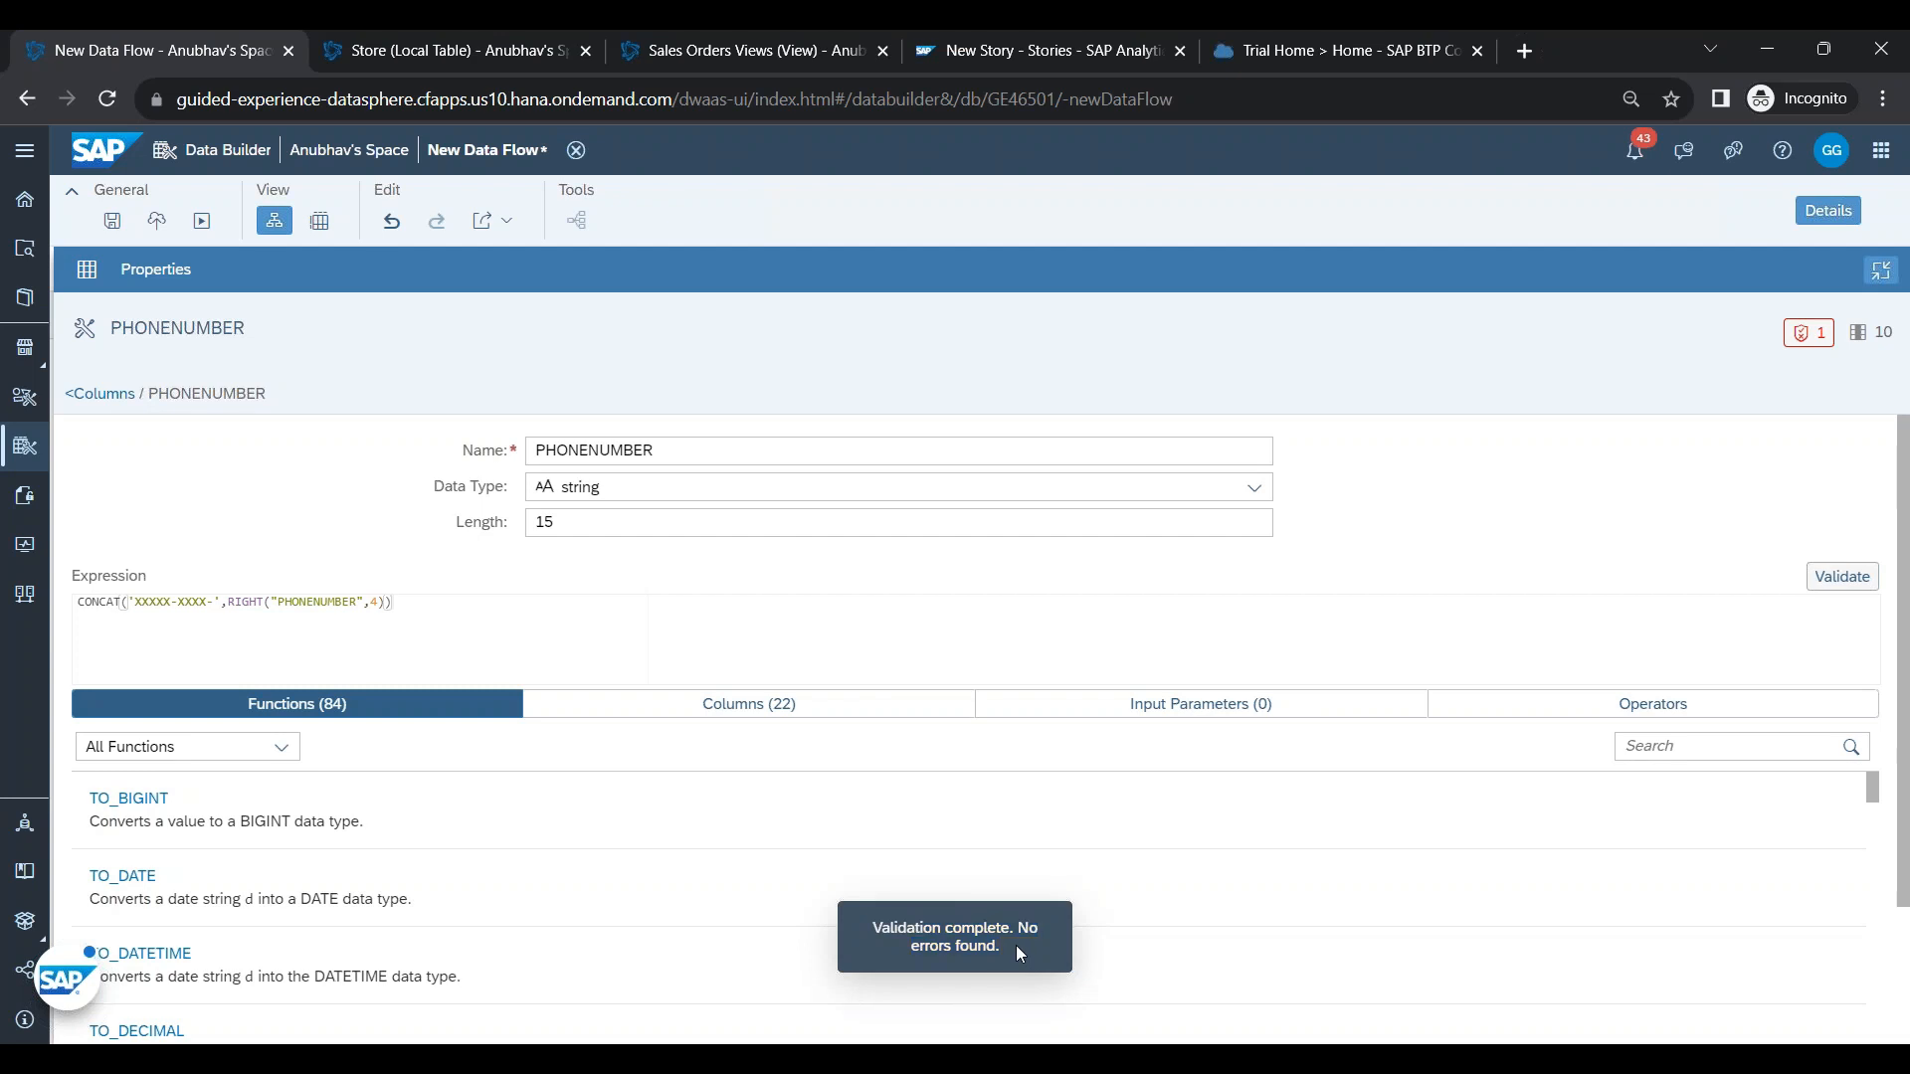
- Shrink the full-size properties view, copy the complete PHONENUMBER expression and switch to the training presentation in PowerPoint
left_click(1881, 272)
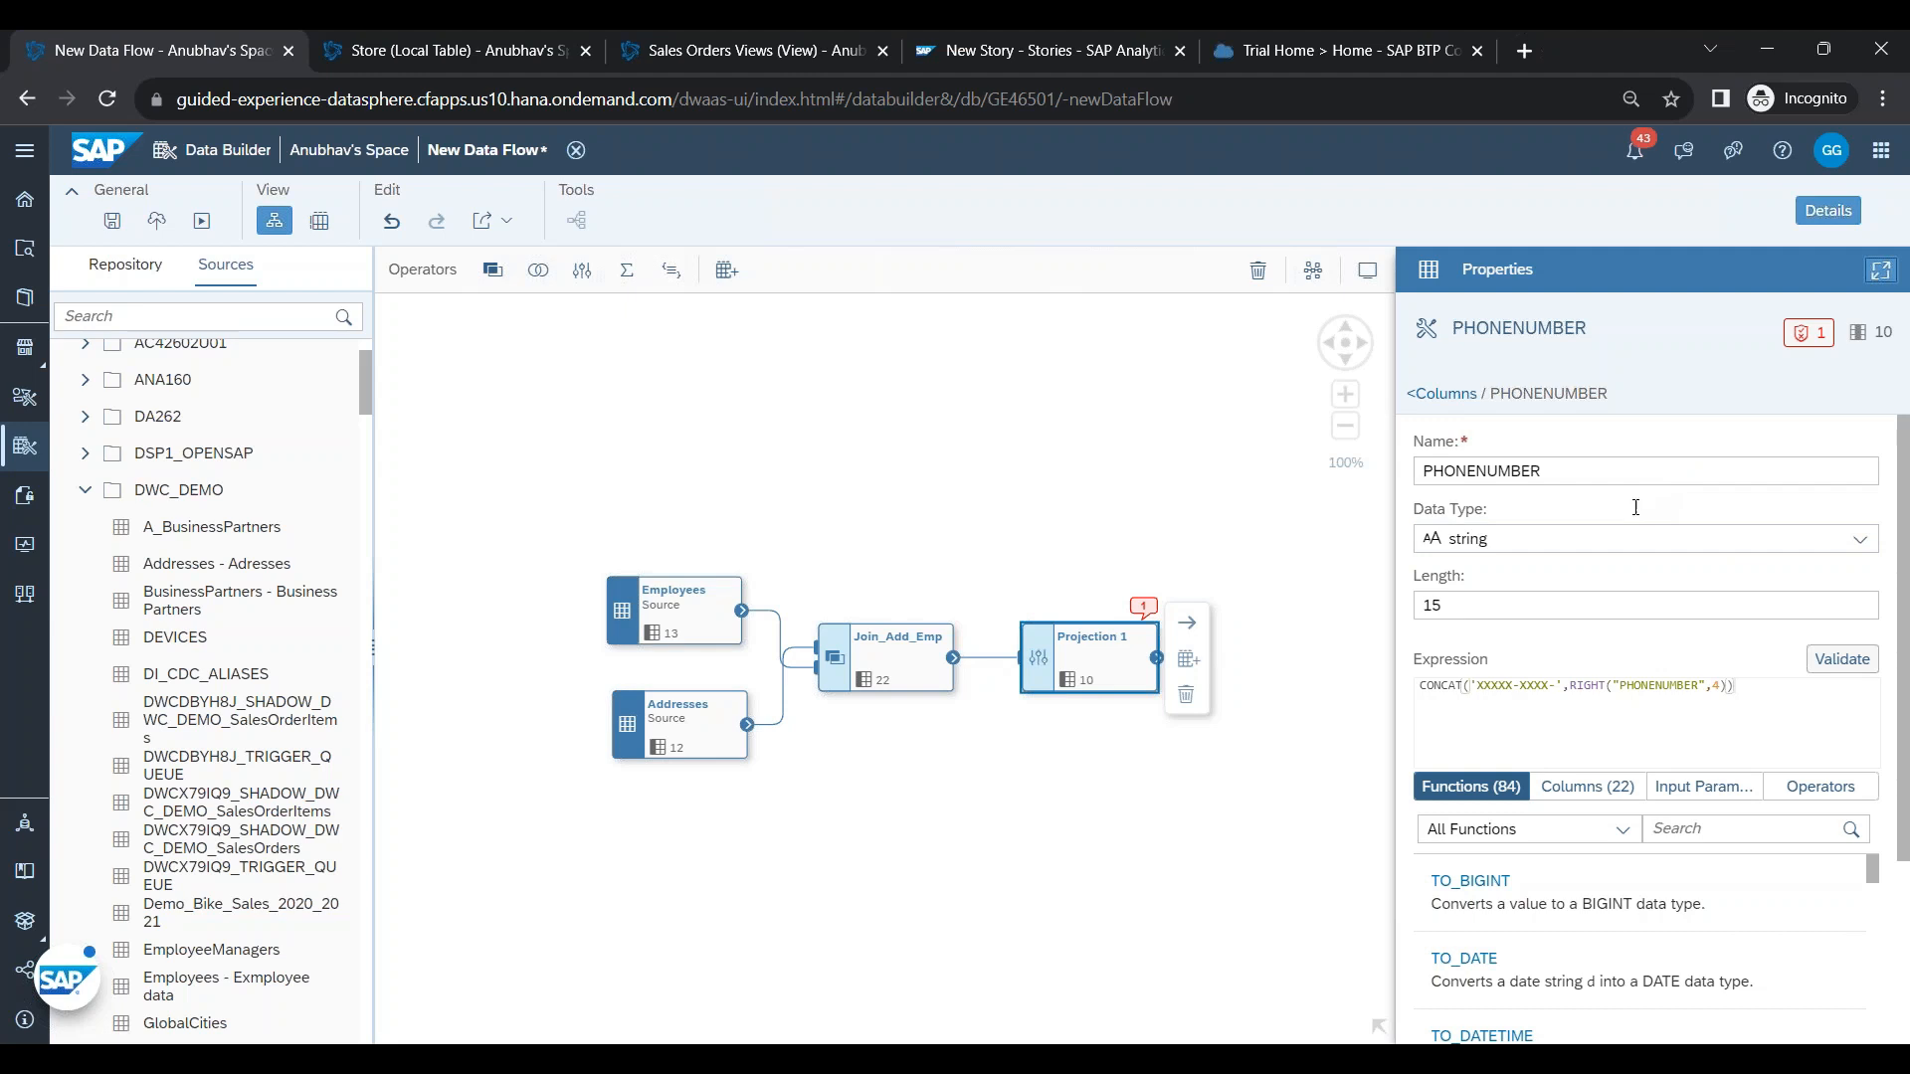
left_click_drag(1756, 698, 1349, 683)
key("ctrl+c")
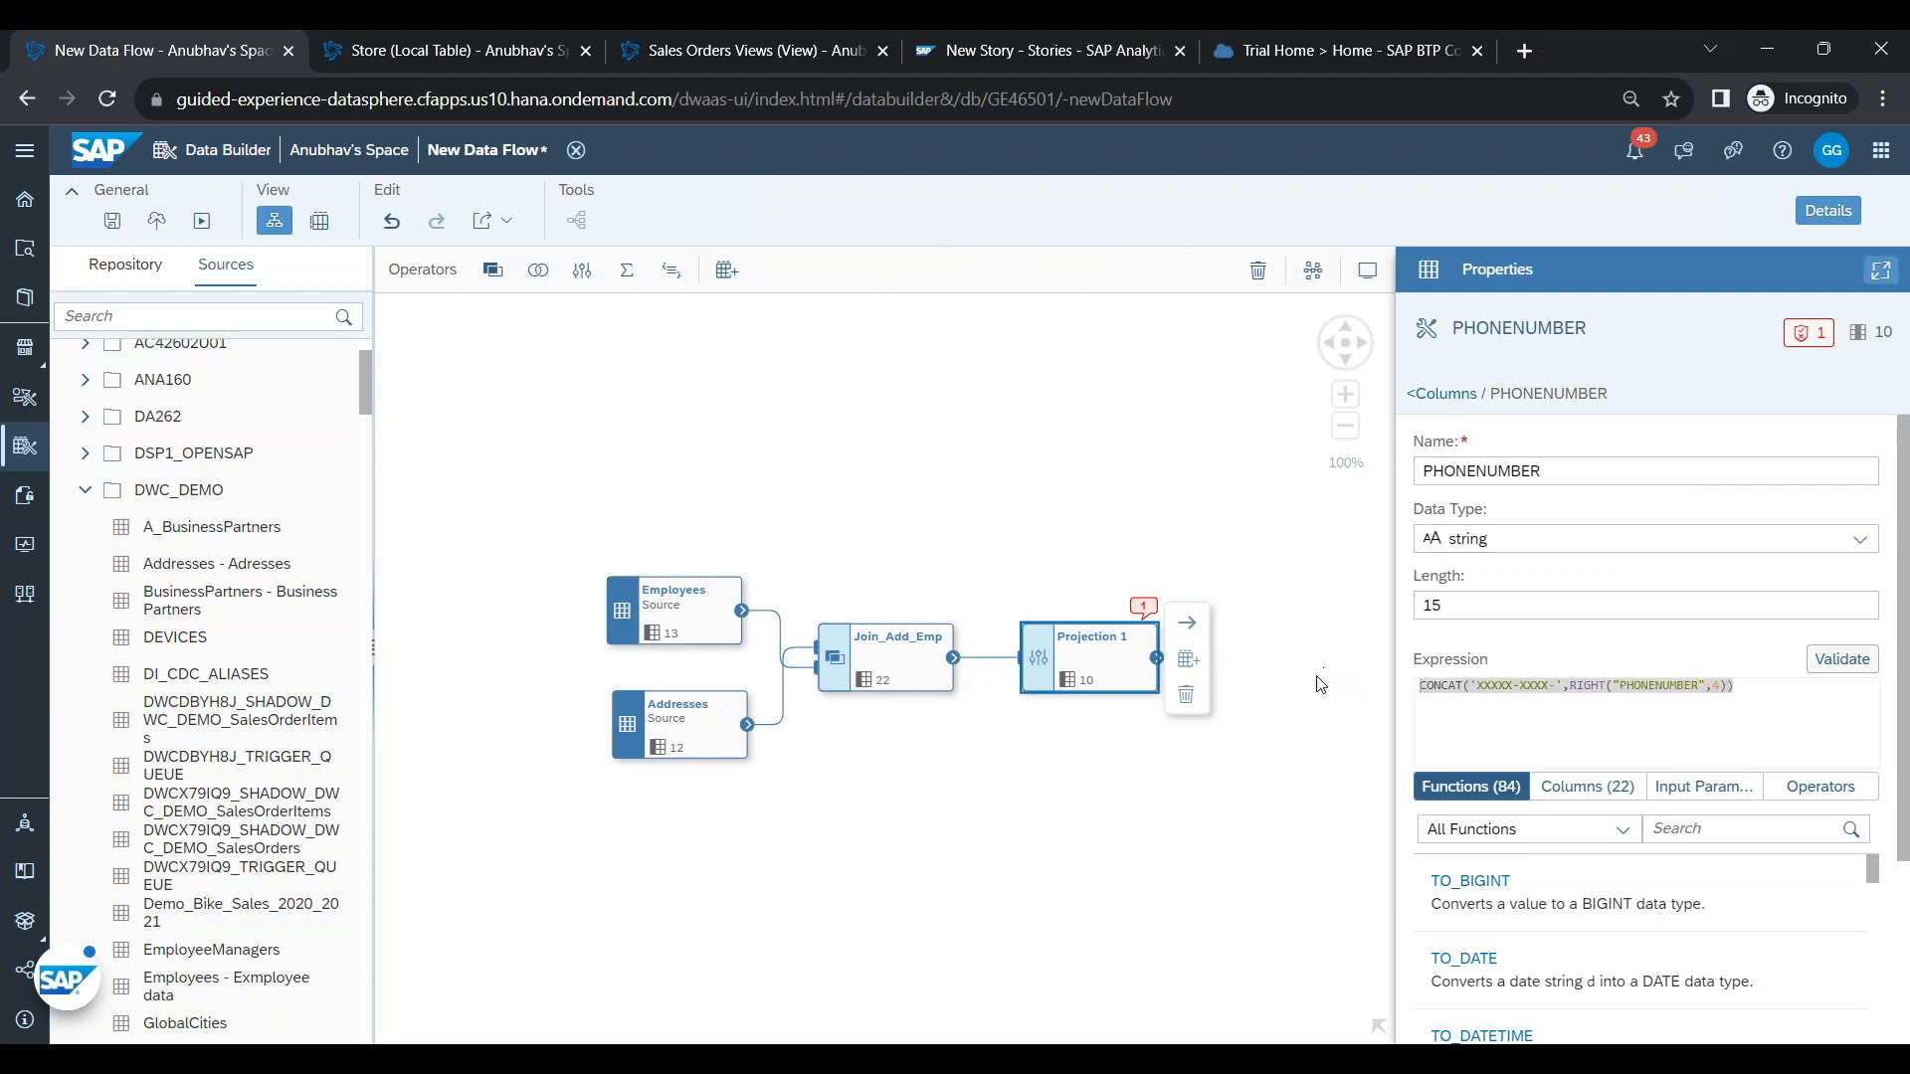
left_click(637, 1061)
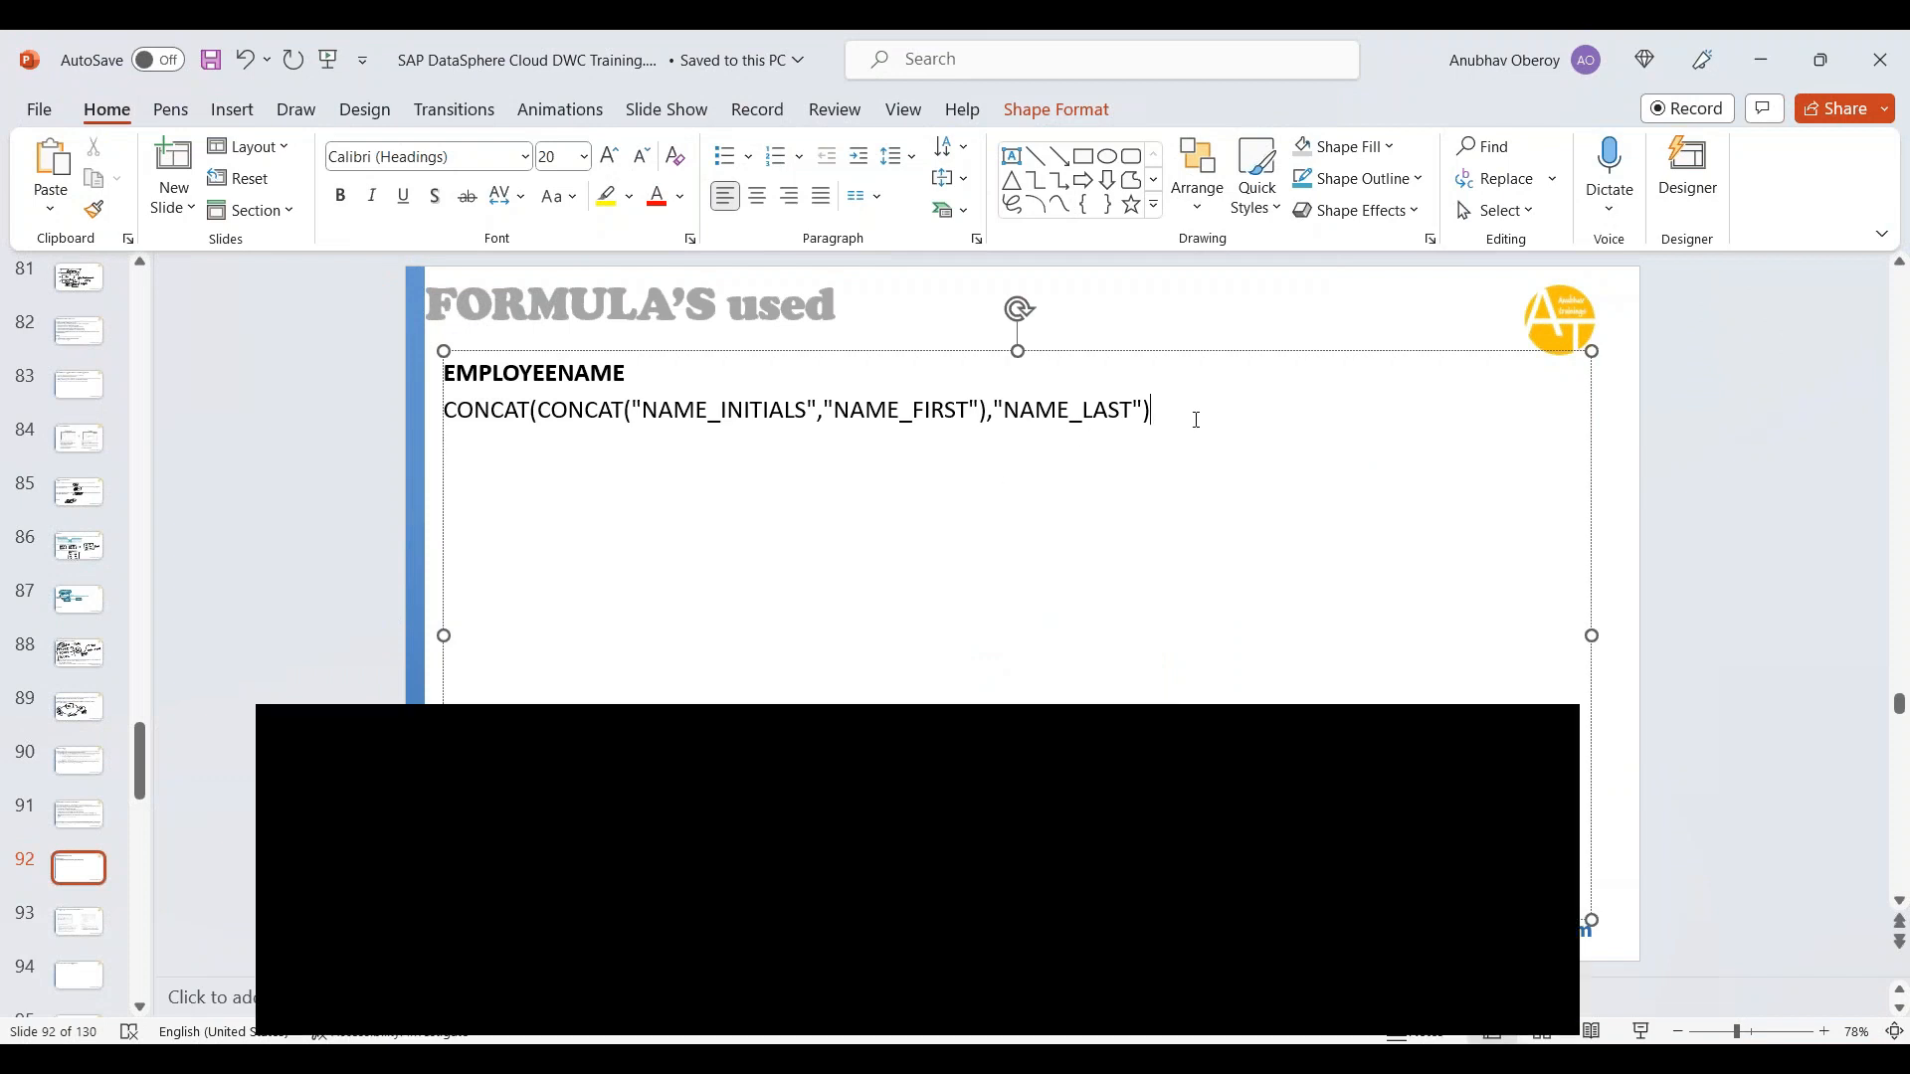
- Add a PHONENUMBER heading below the EMPLOYEENAME formula and paste the copied expression beneath it
type("PHONENUMBER")
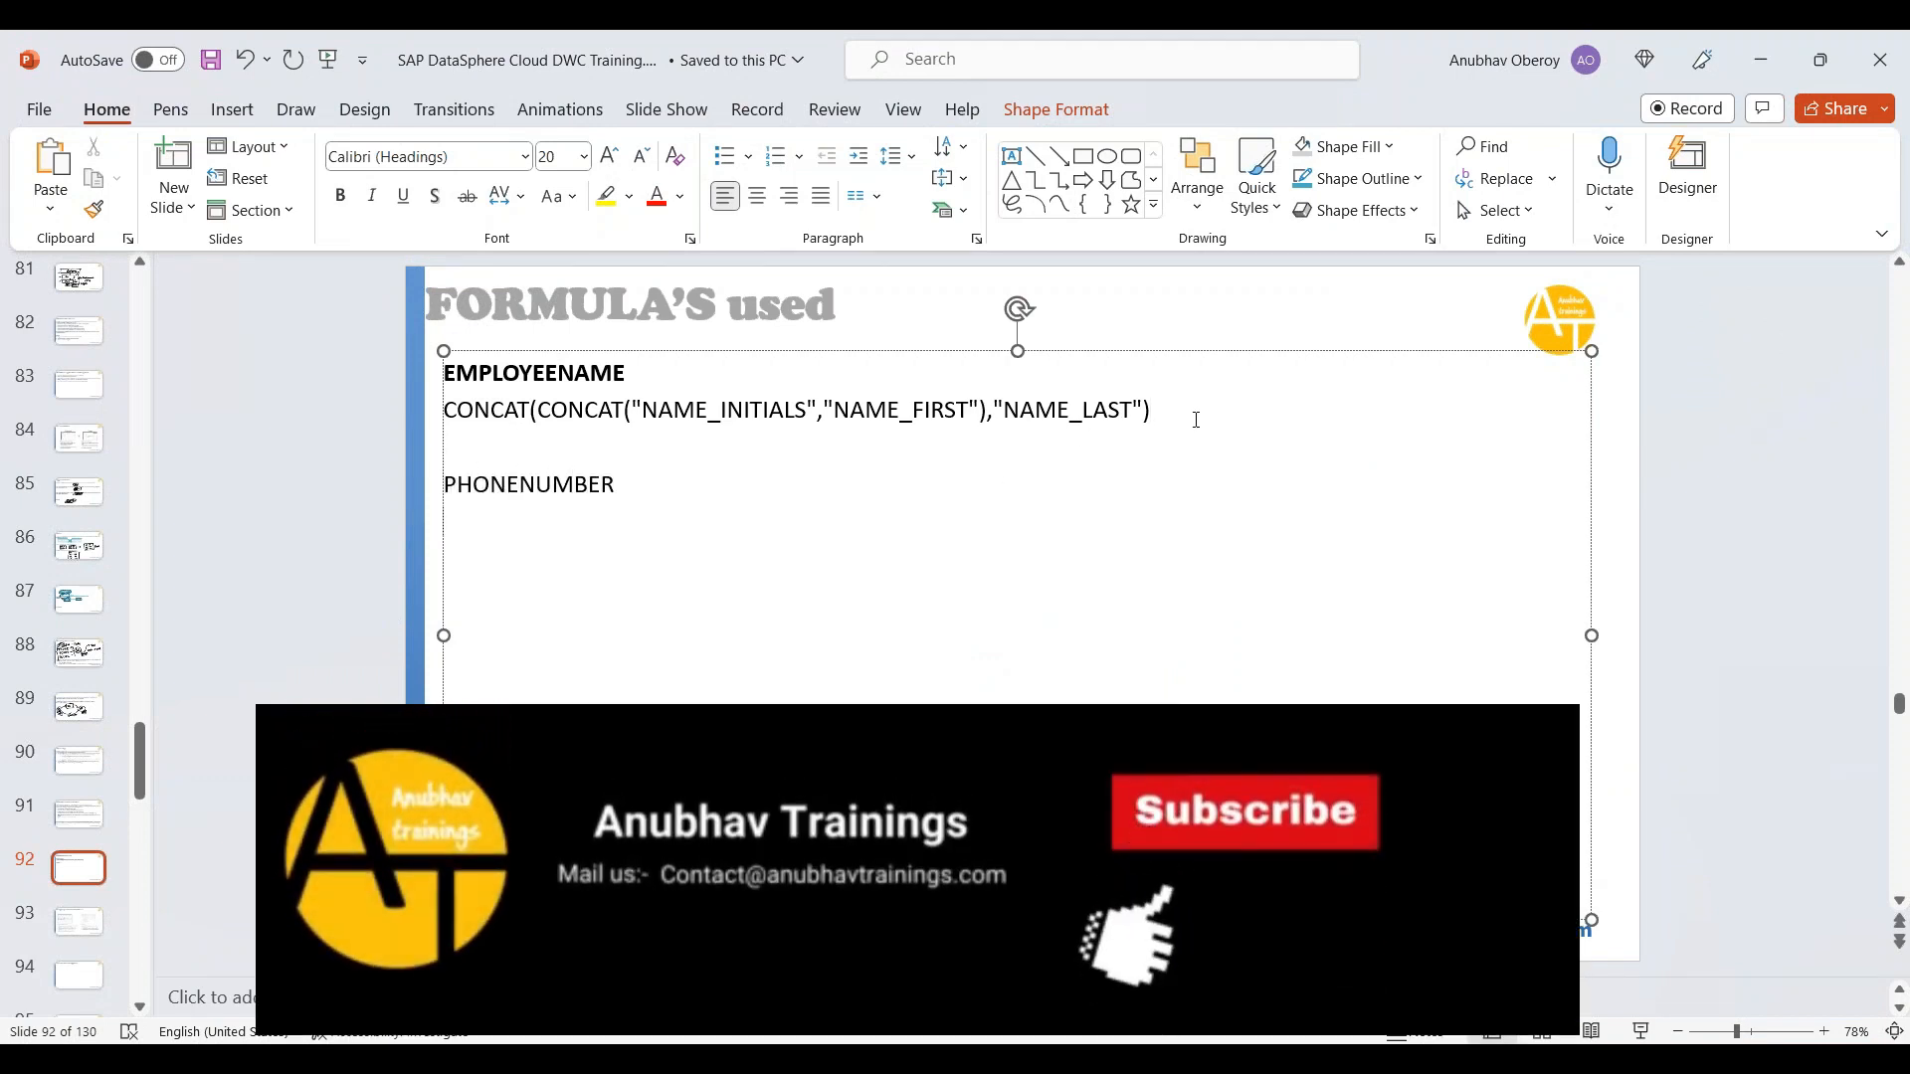
key("Return")
key("ctrl+v")
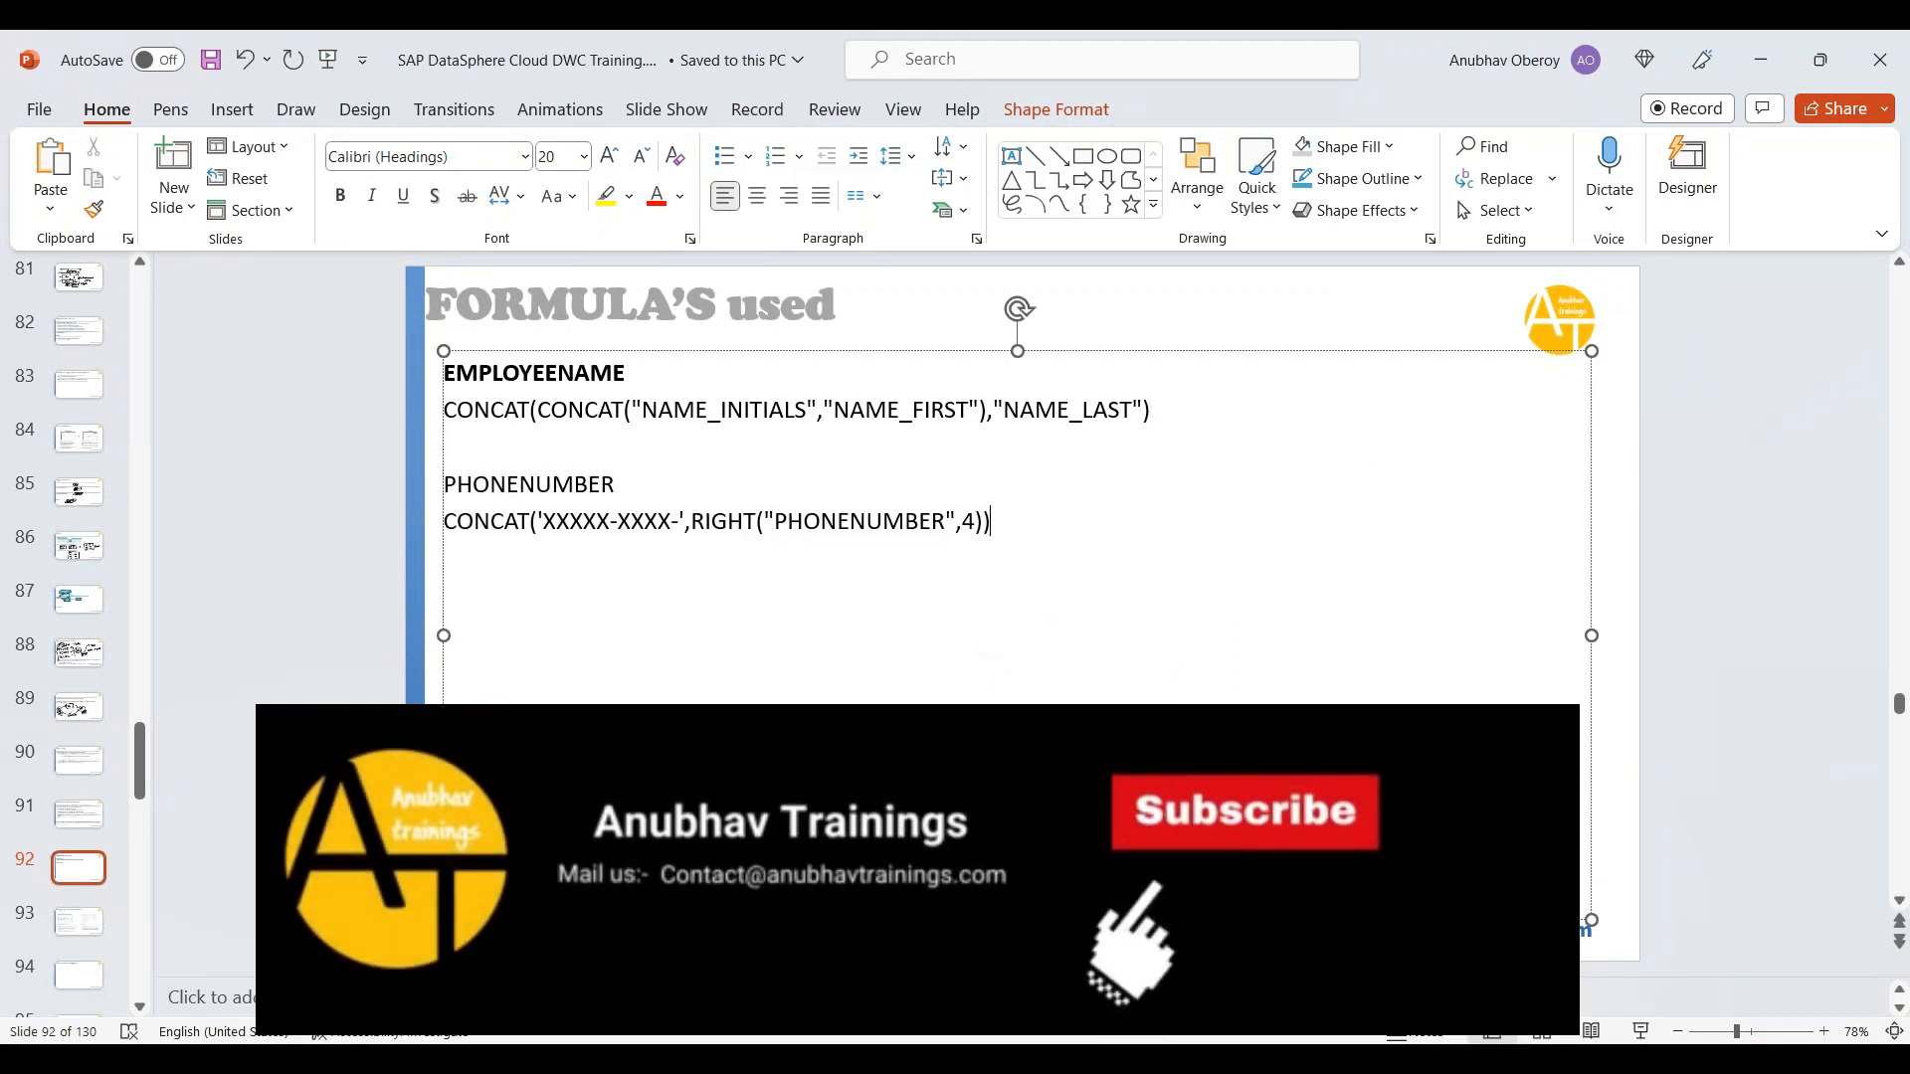
- Add an EMAILADDRESS heading below the phone number formula and make the PHONENUMBER heading bold
key("Return")
key("Return")
type("EMAILADDRESS")
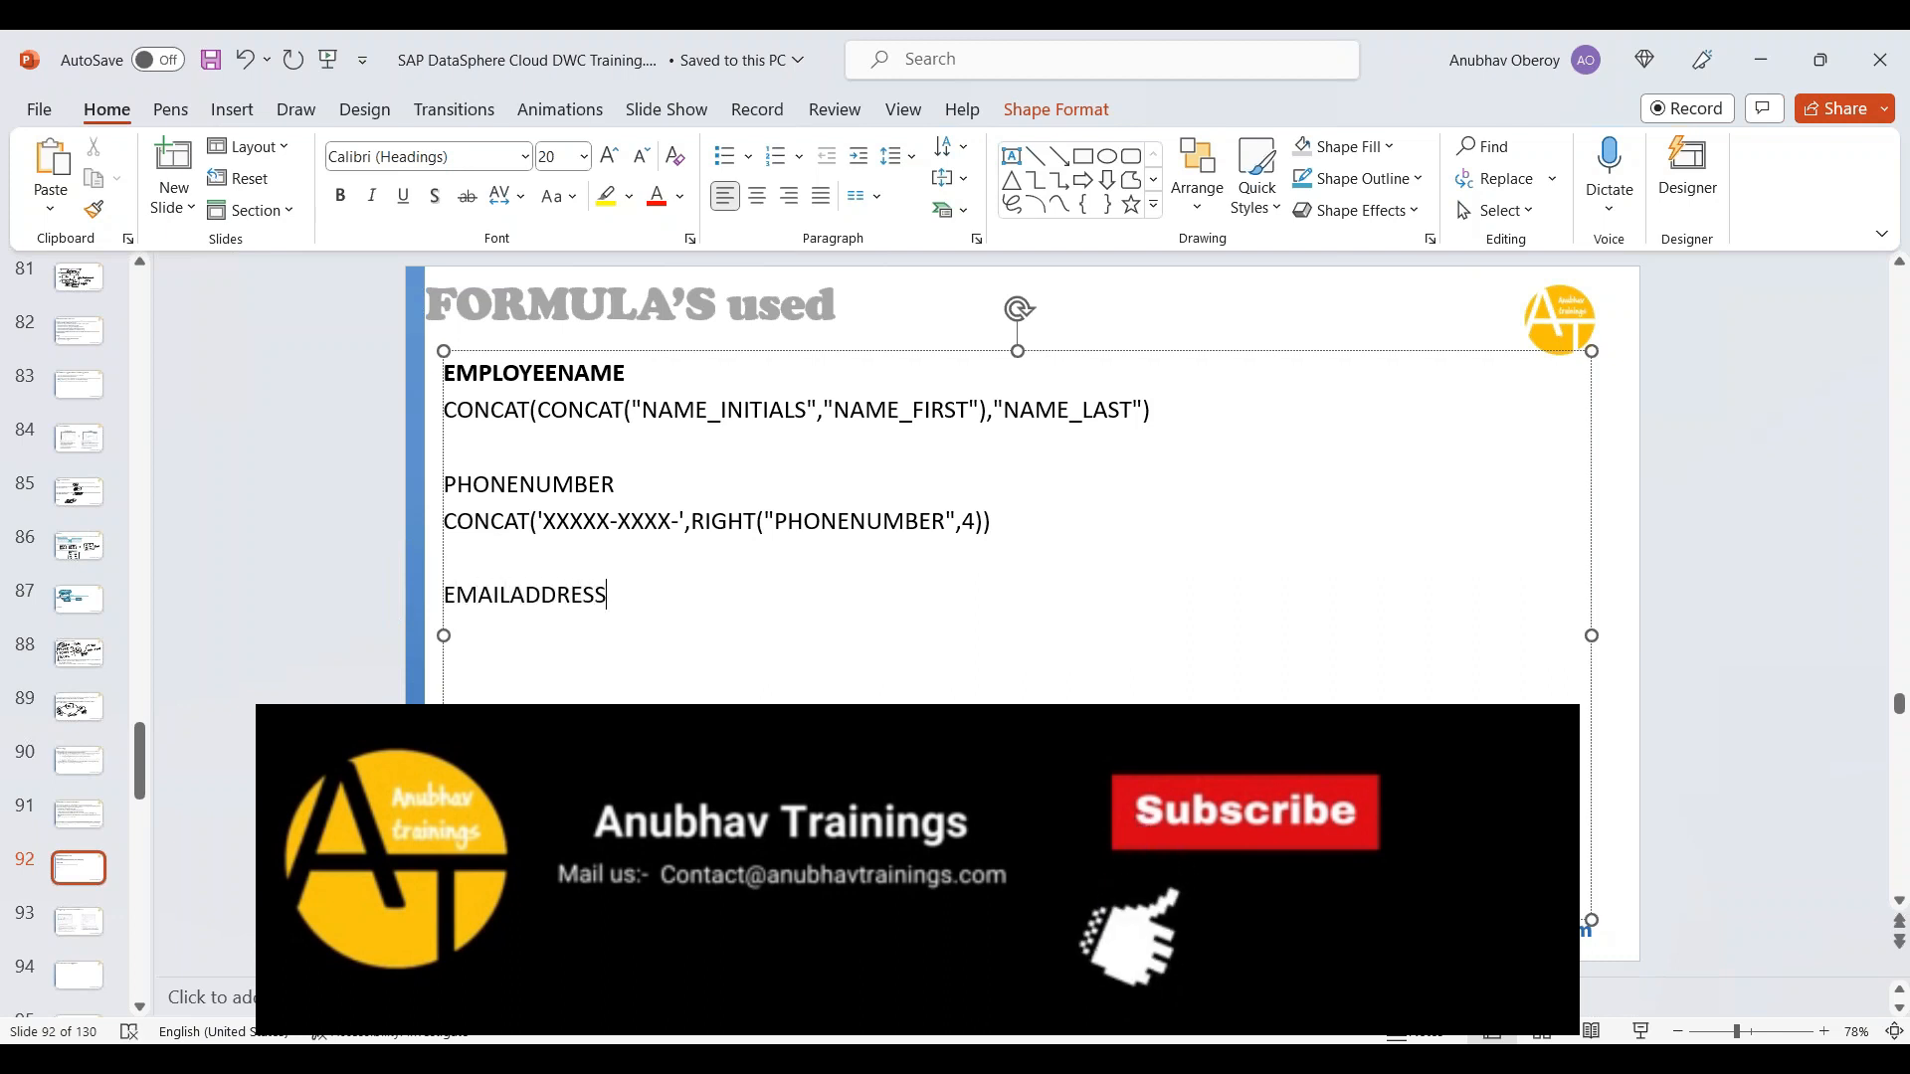
key("Return")
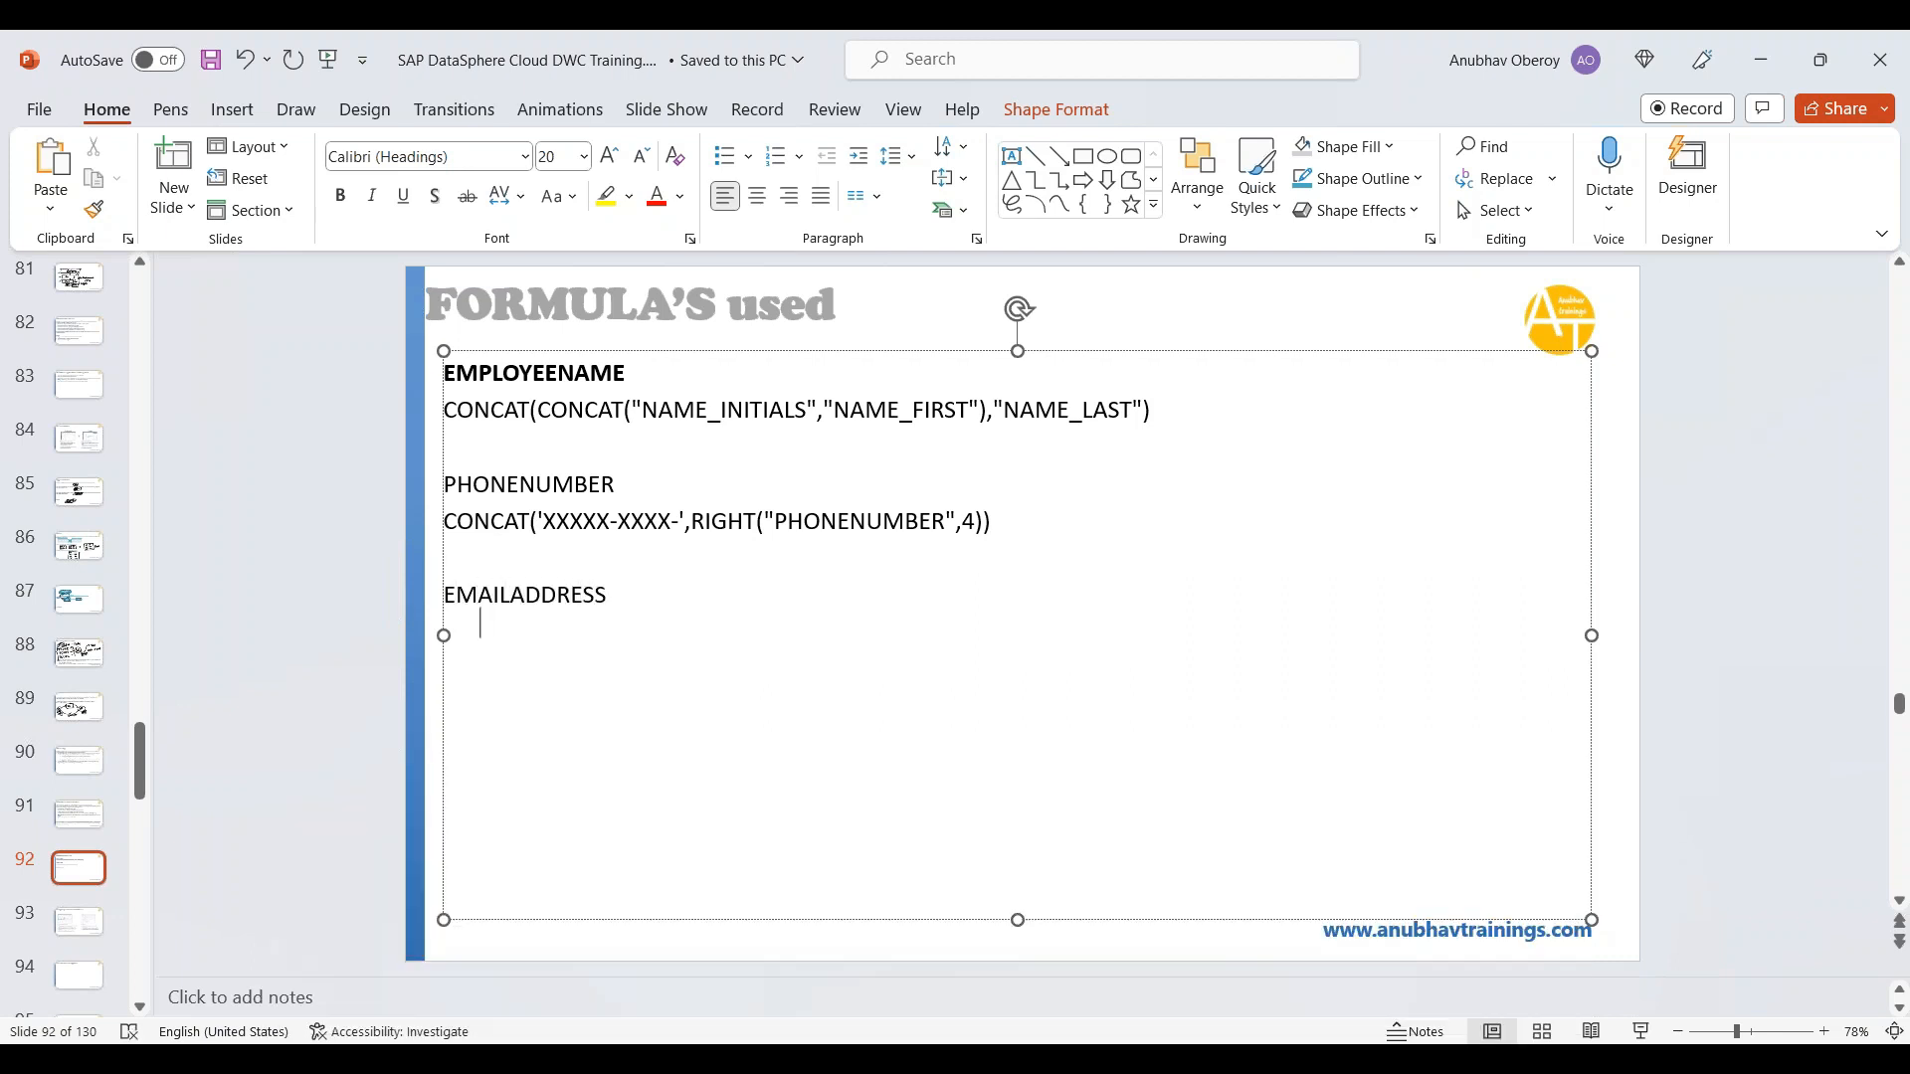
double_click(529, 485)
key("ctrl+b")
left_click(618, 622)
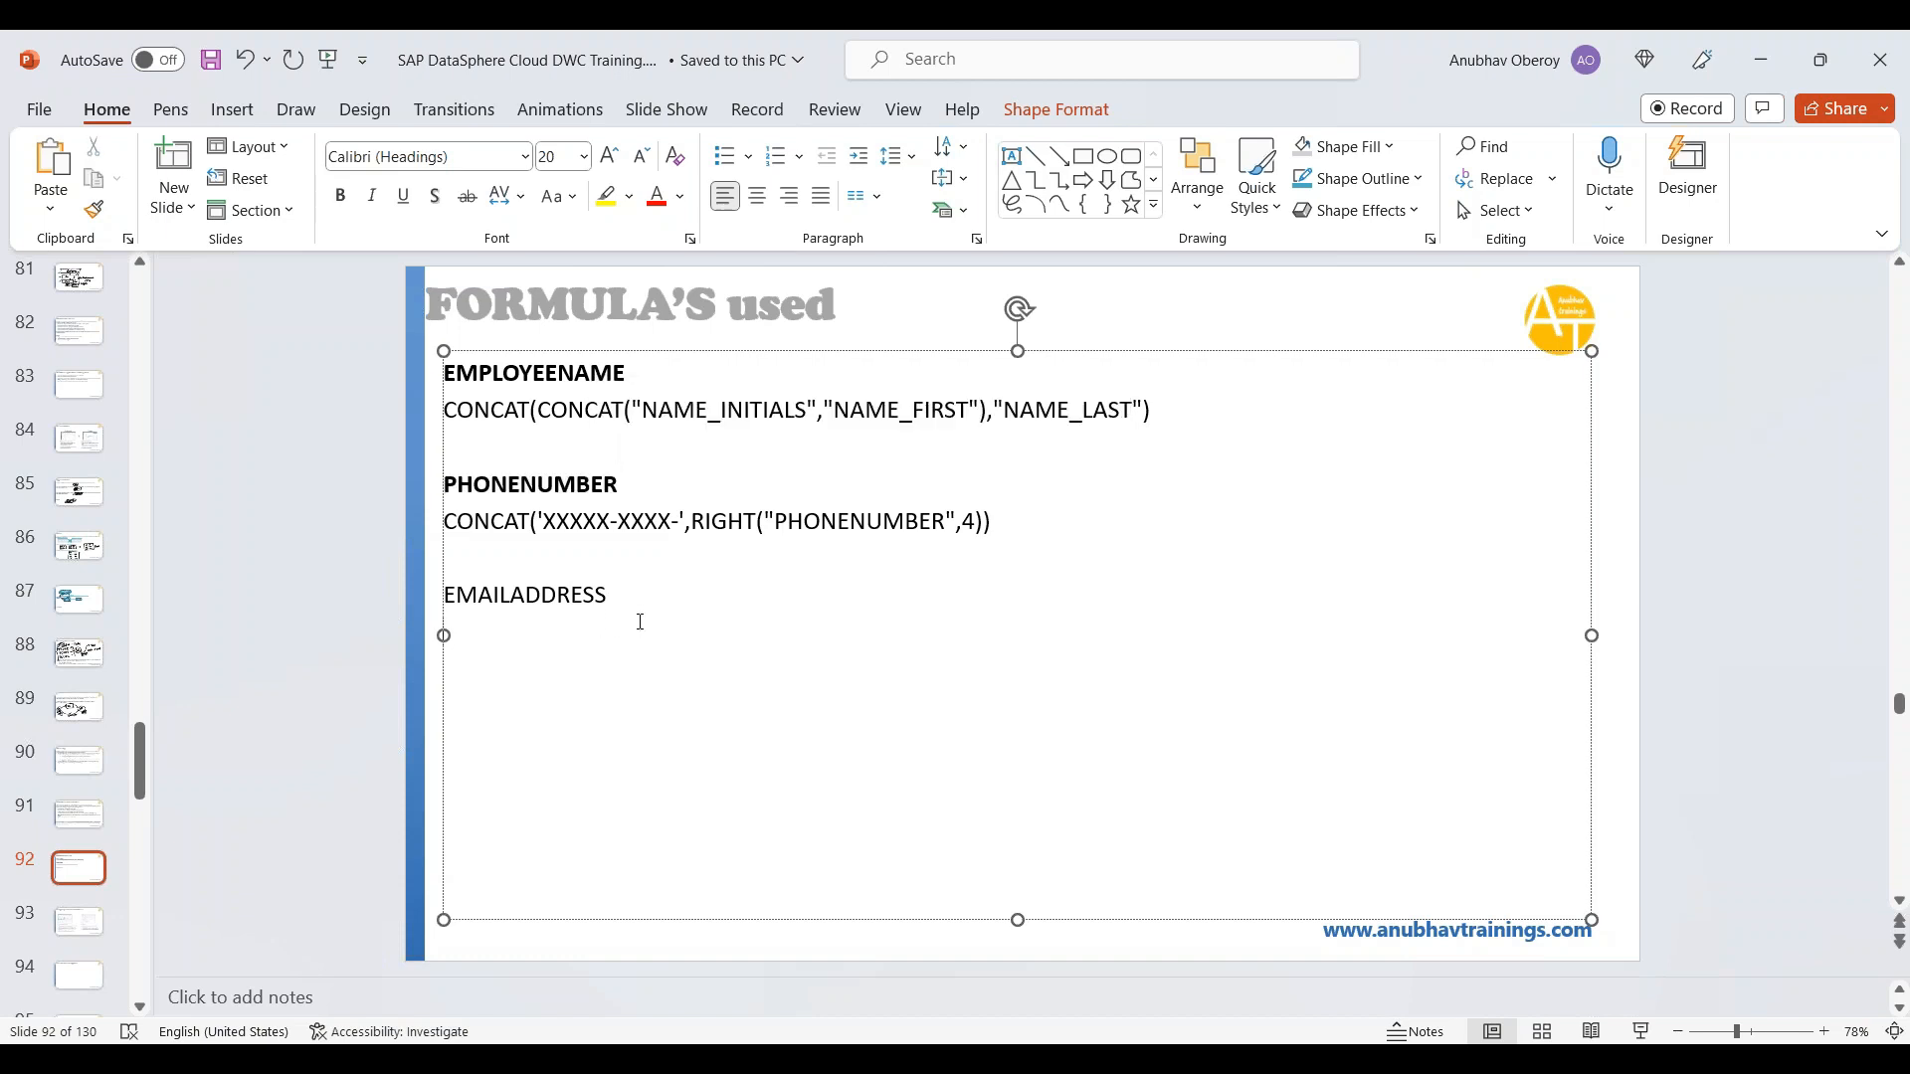
- Switch back to the data flow in the browser and return from PHONENUMBER to Projection 1's column list
left_click(53, 184)
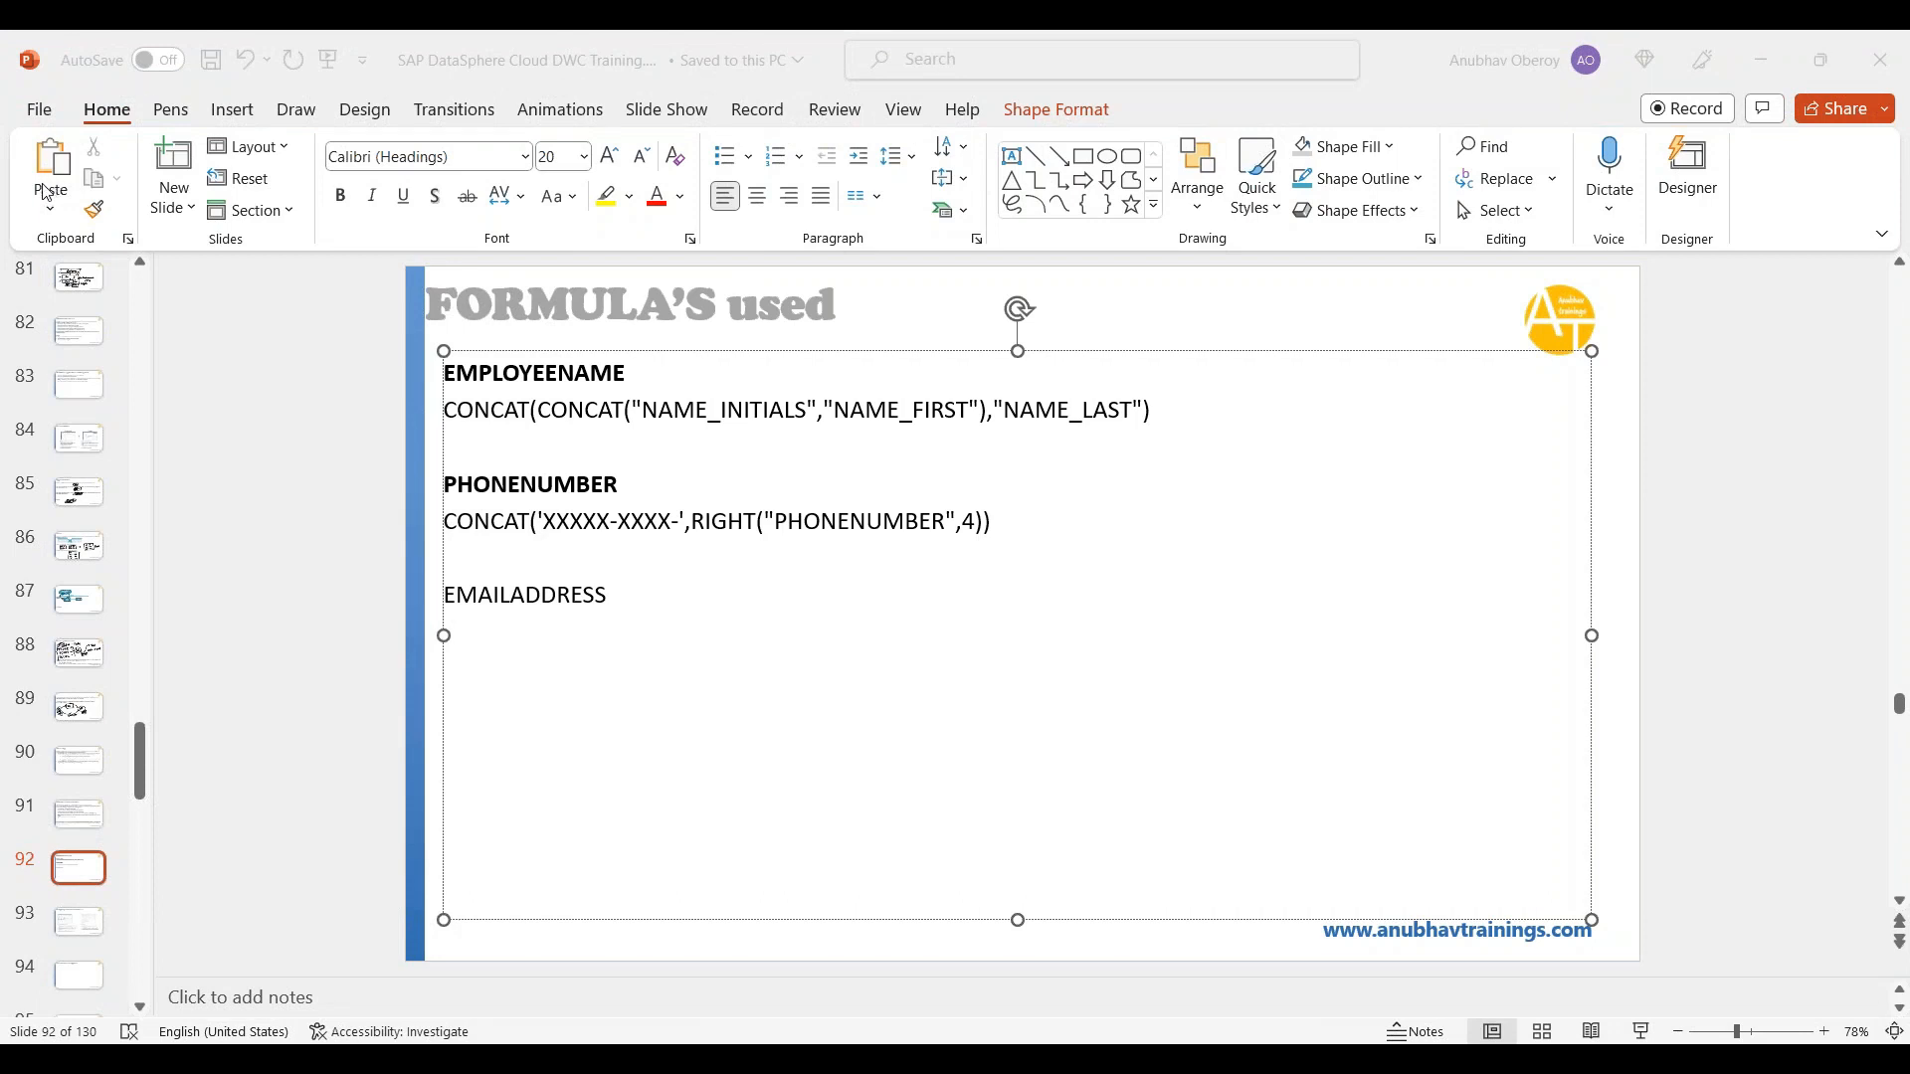
left_click(516, 619)
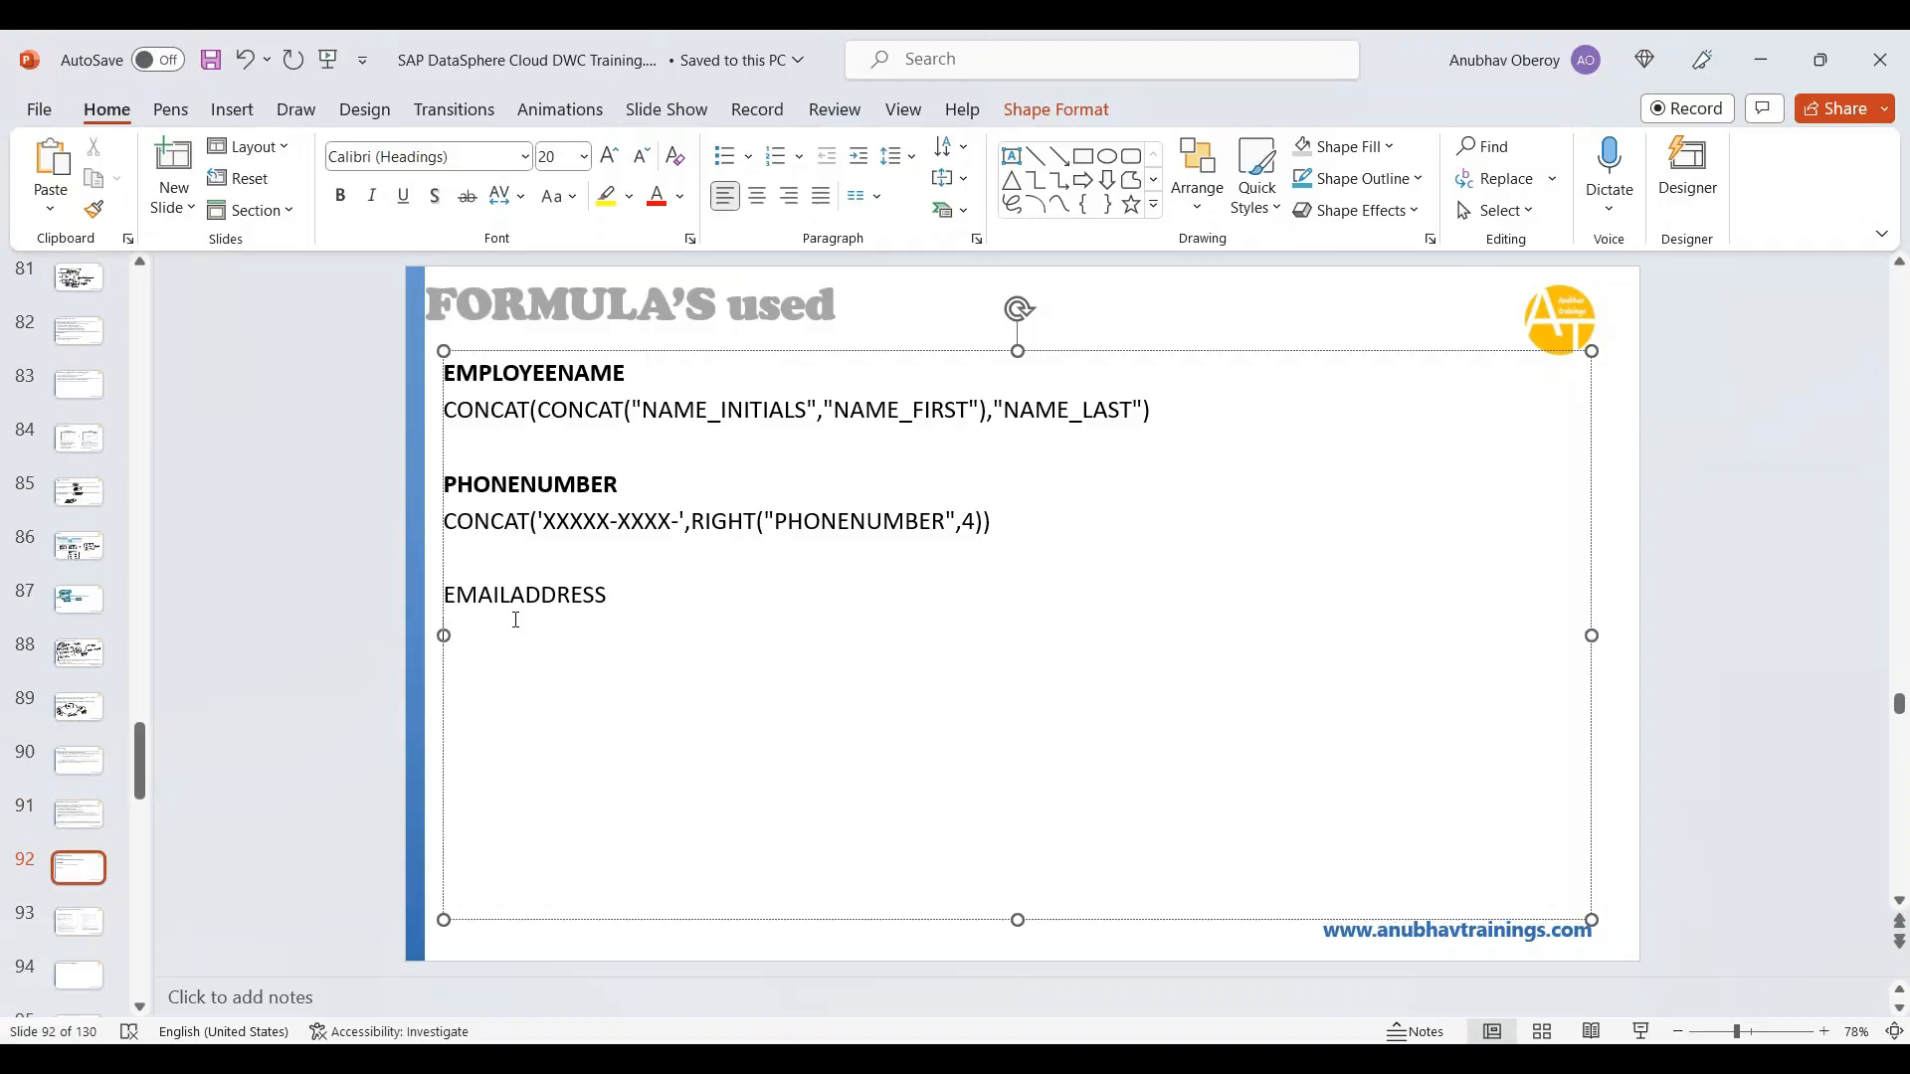
key("alt+Tab")
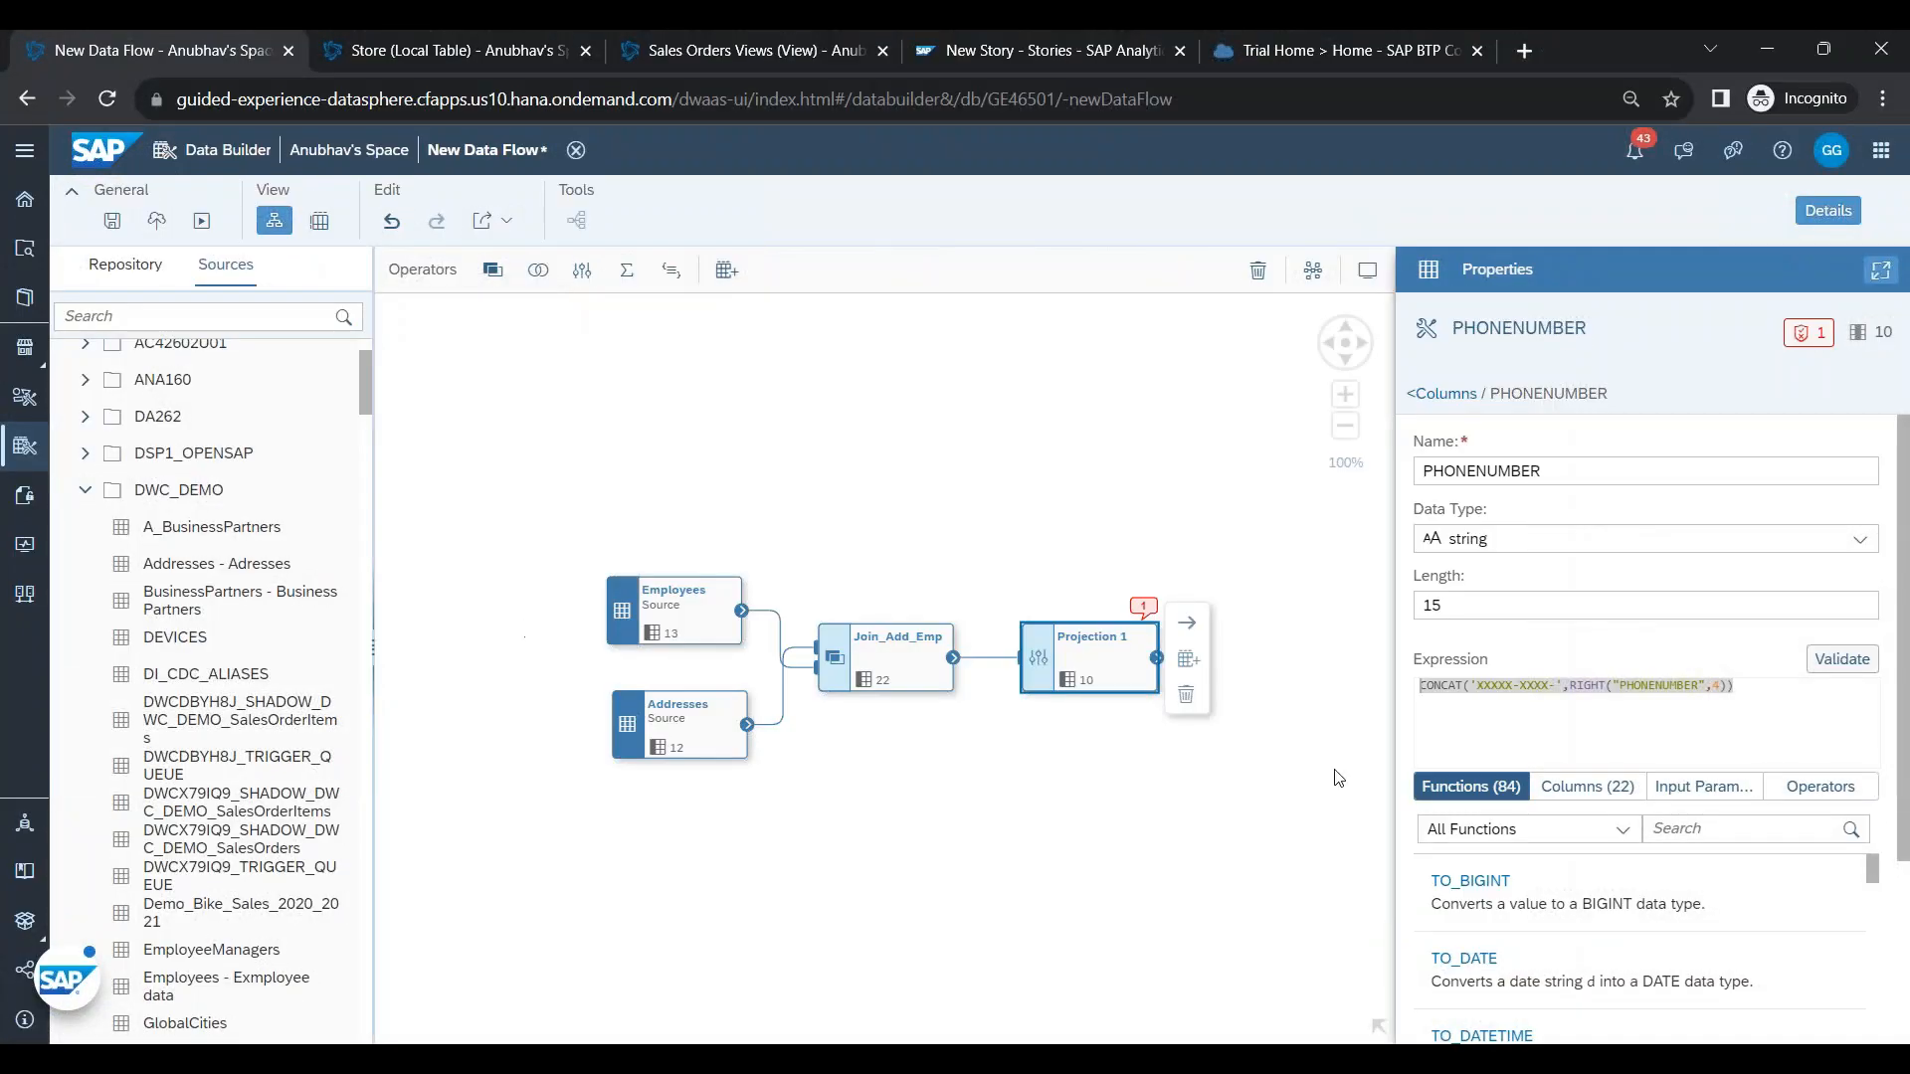
left_click(1683, 697)
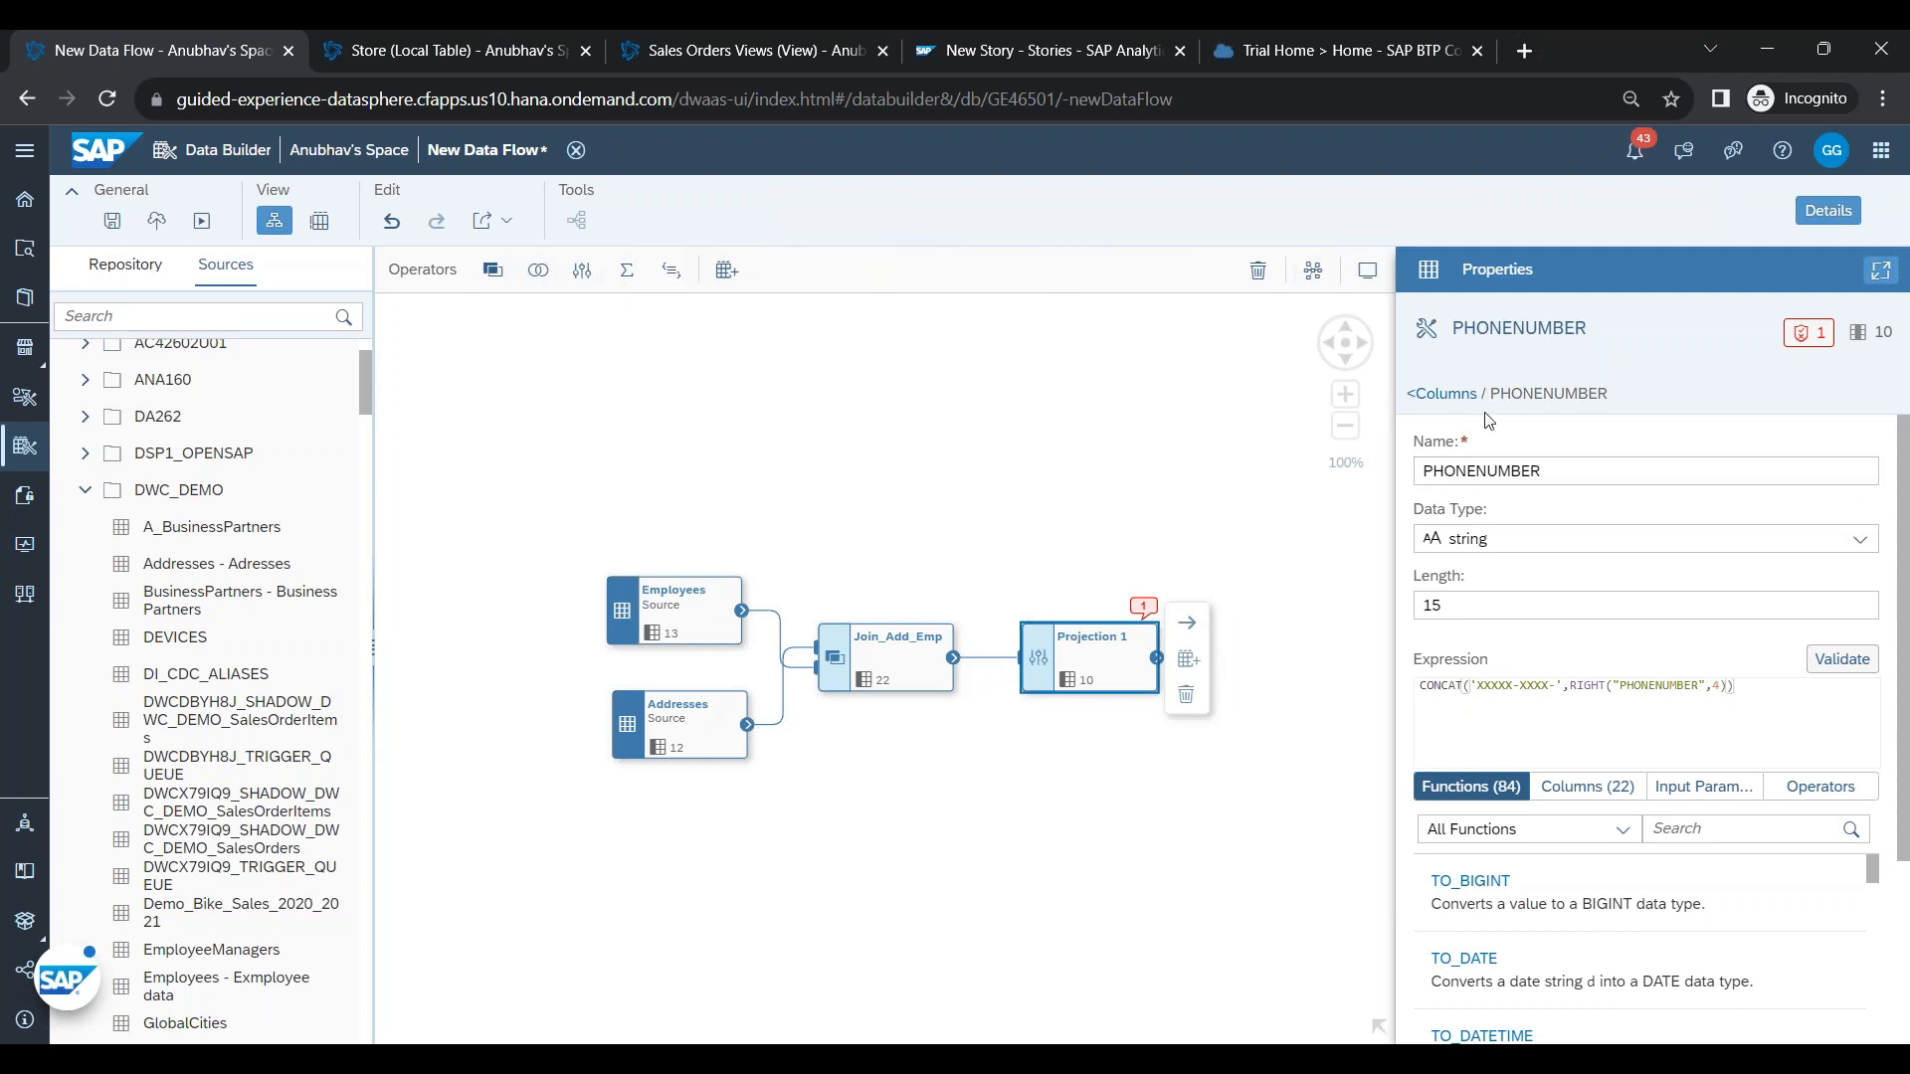
left_click(1441, 394)
- Add a calculated column named EMAILADDRESS with a length of 12 to Projection 1
left_click(1834, 556)
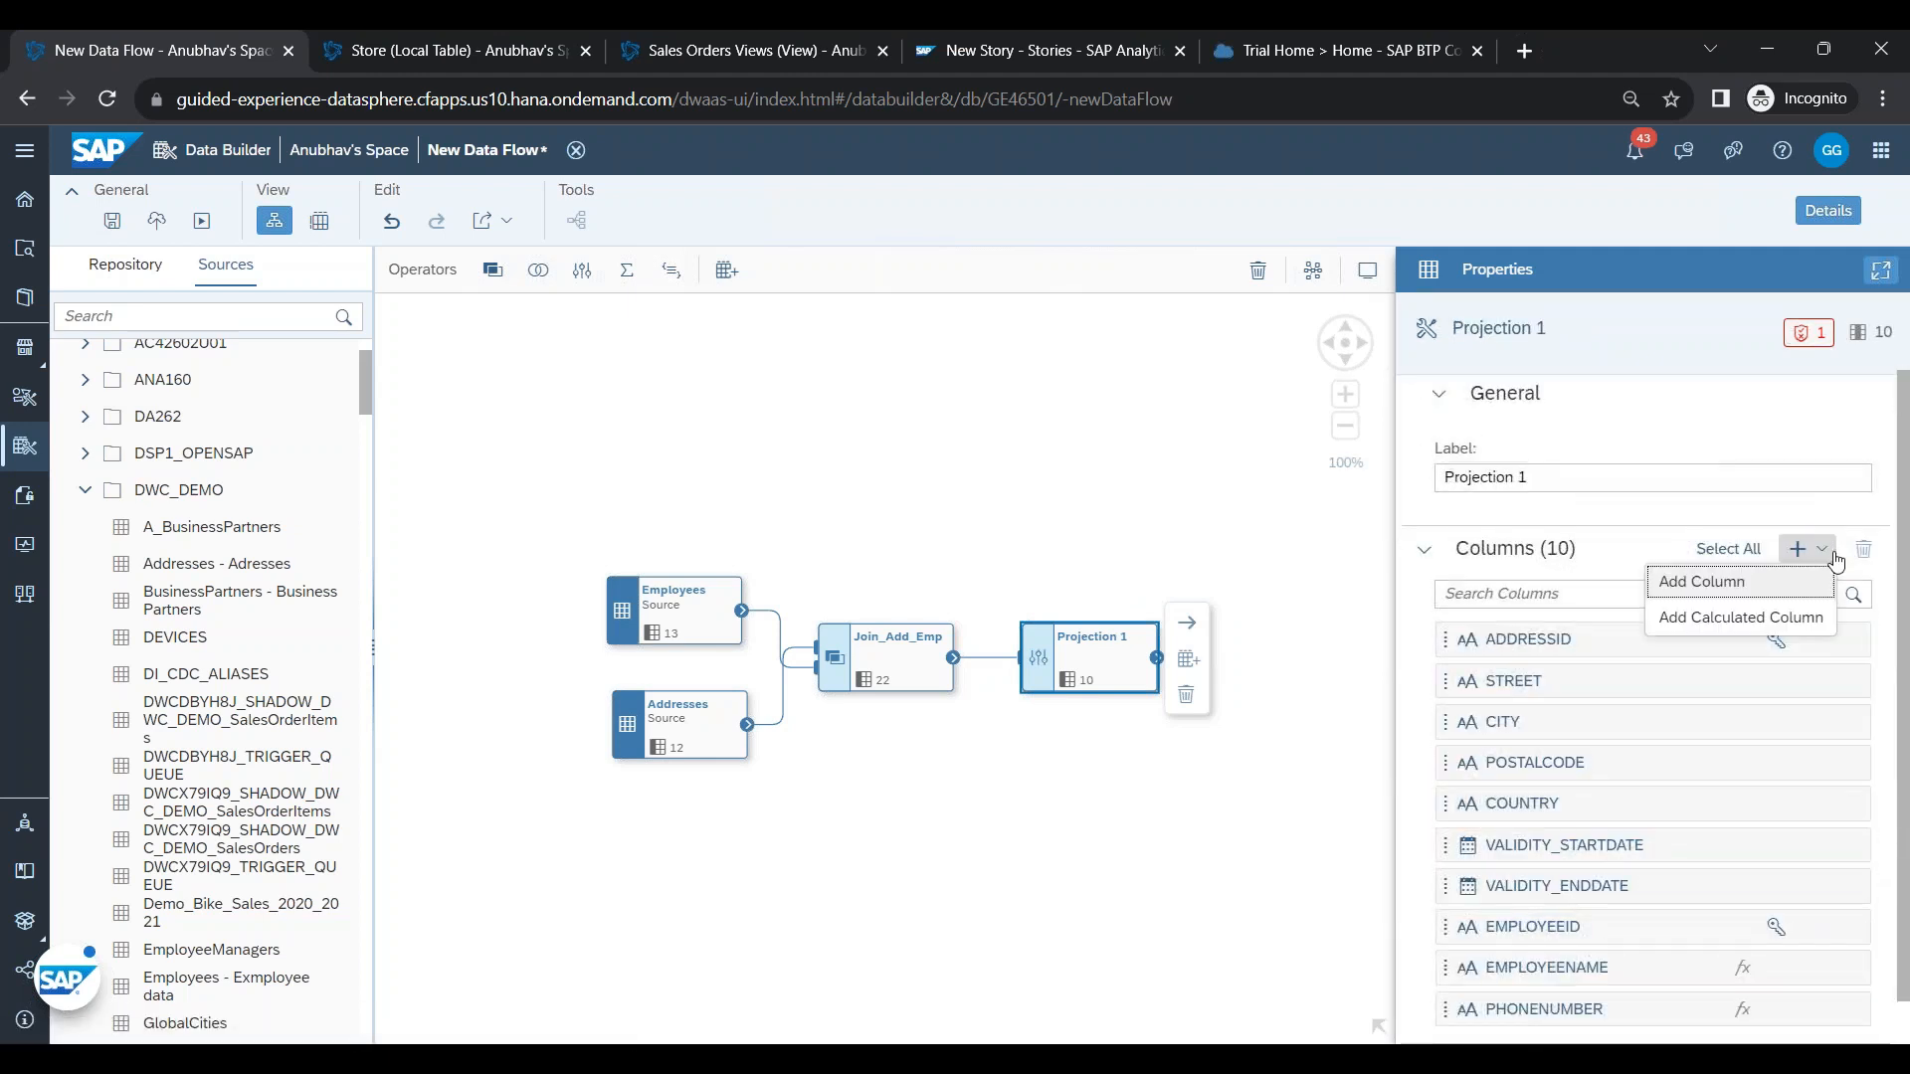
left_click(1781, 617)
left_click(1559, 475)
double_click(1560, 475)
type("EMAI")
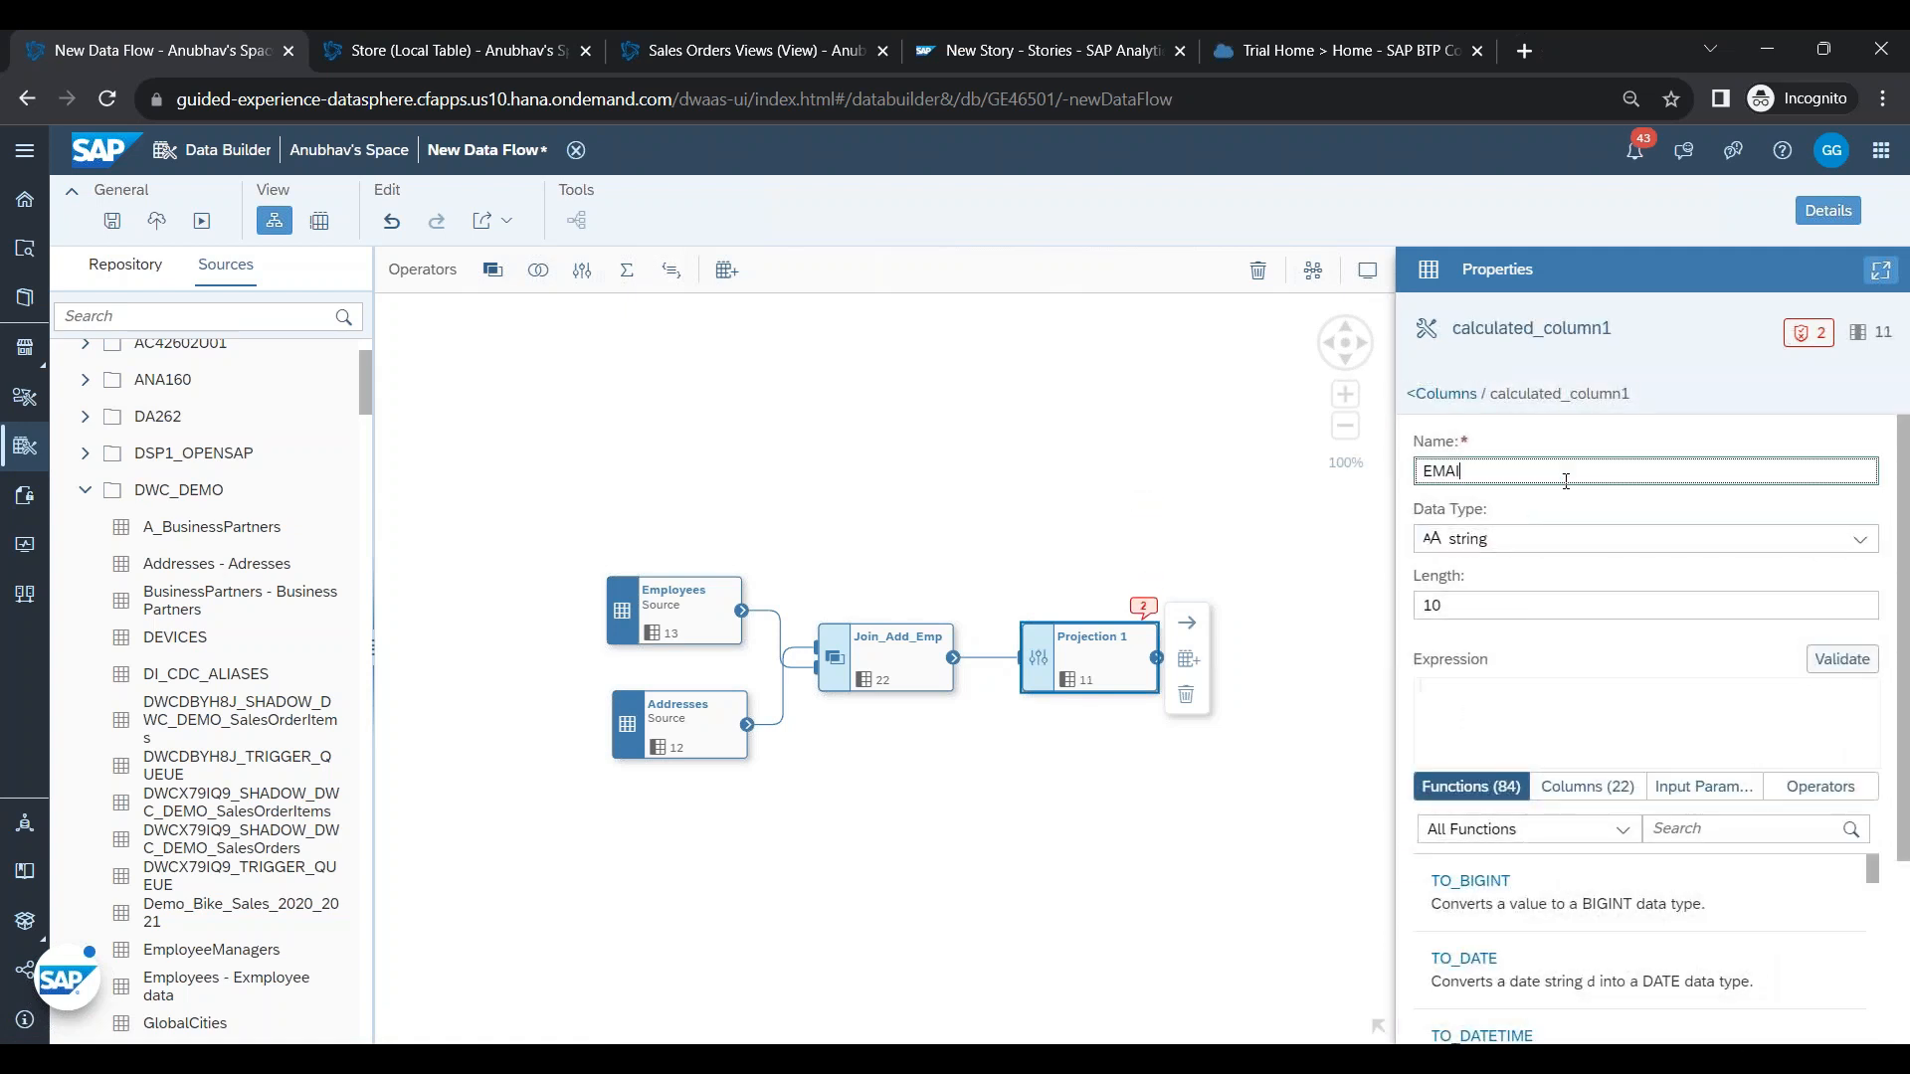
type("LADDRESS")
left_click(1464, 606)
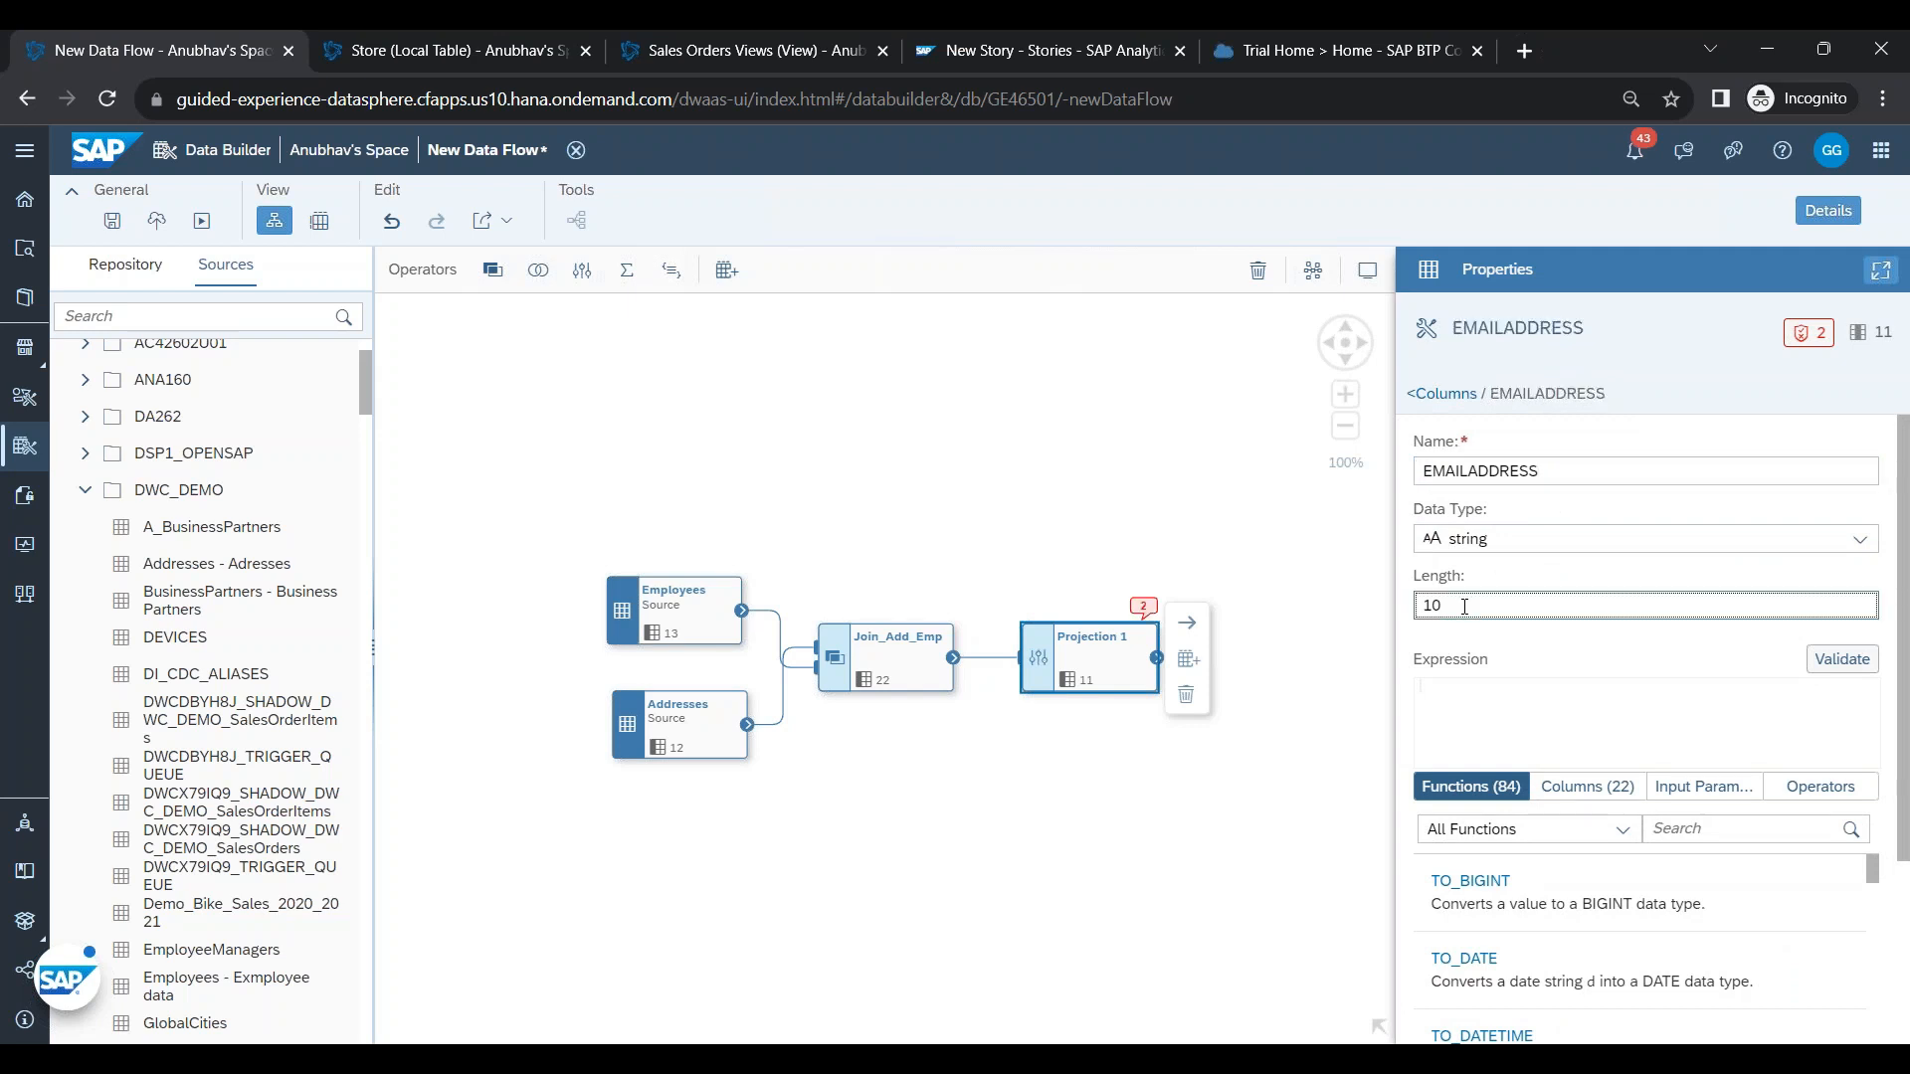
key("BackSpace")
type("2")
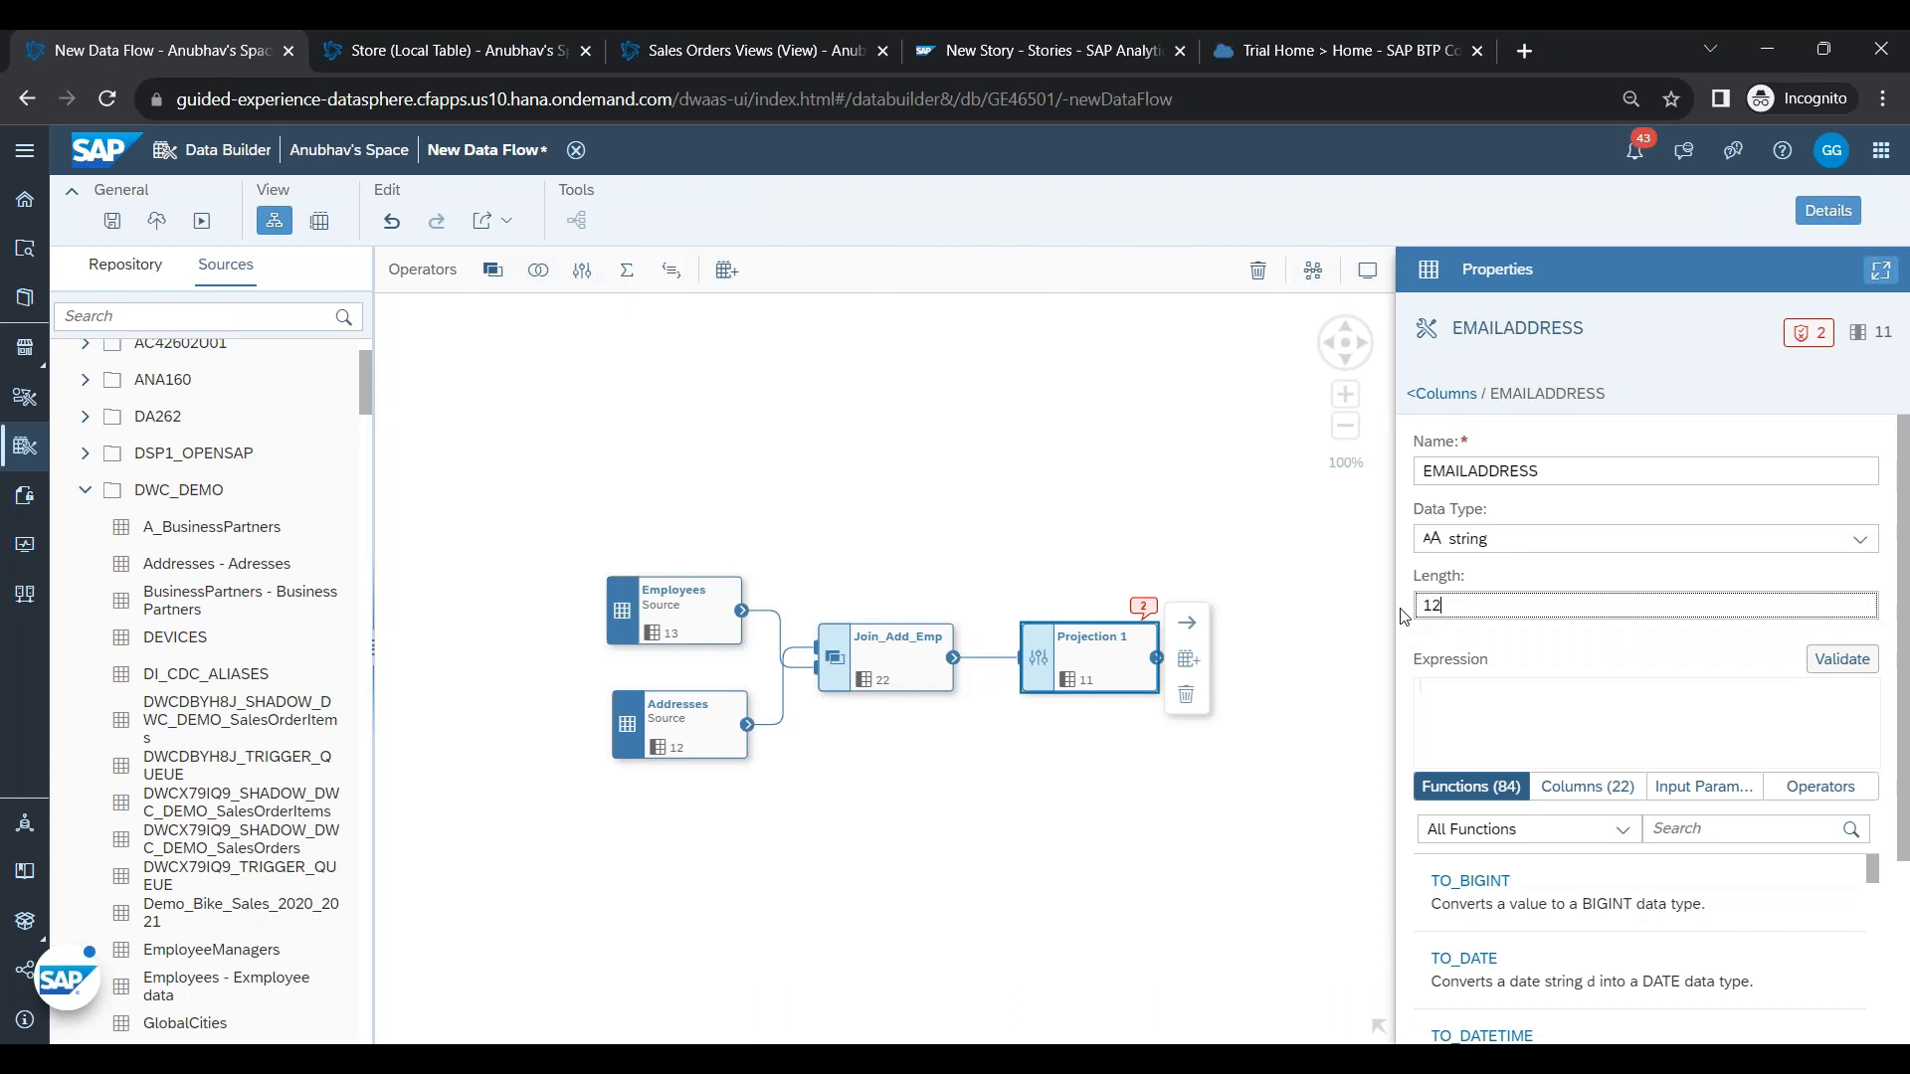
- Enlarge the properties view and start the EMAILADDRESS expression with one CONCAT function nested inside another
left_click(1499, 713)
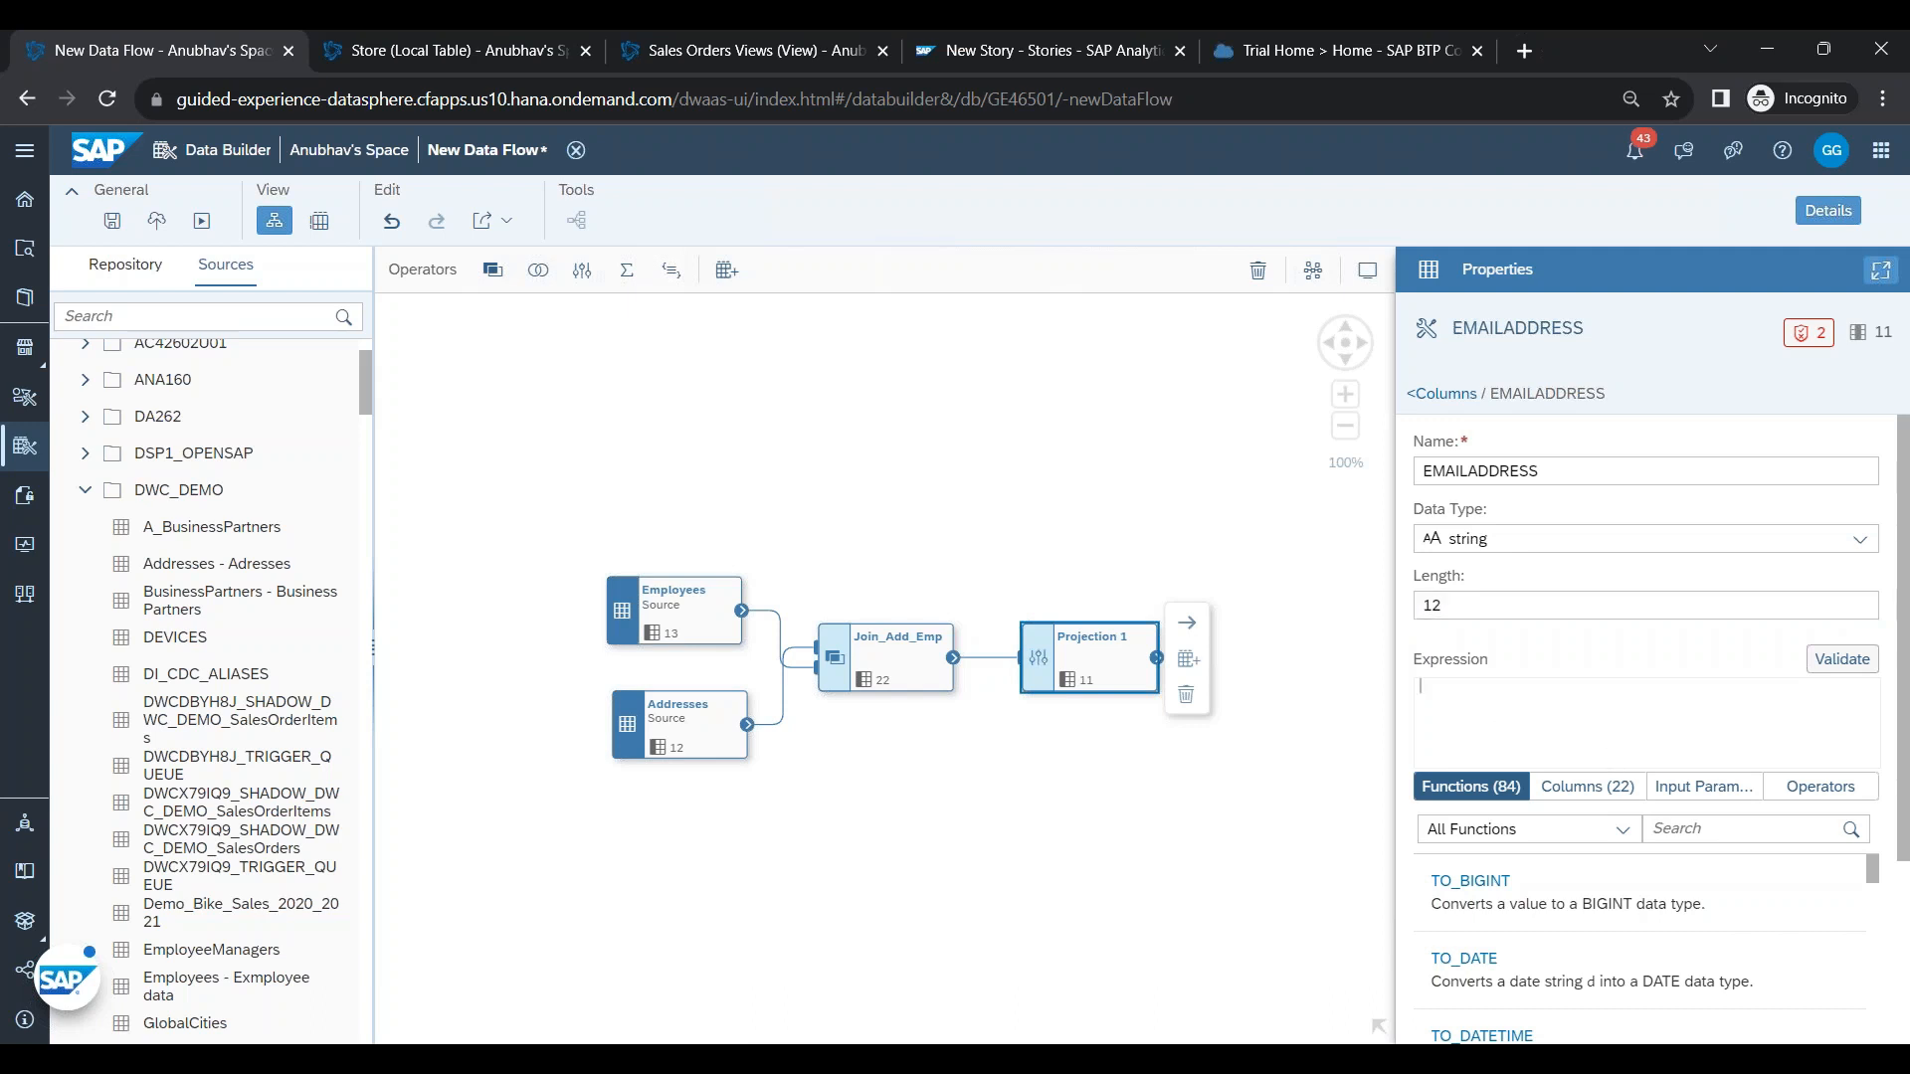
left_click(1880, 269)
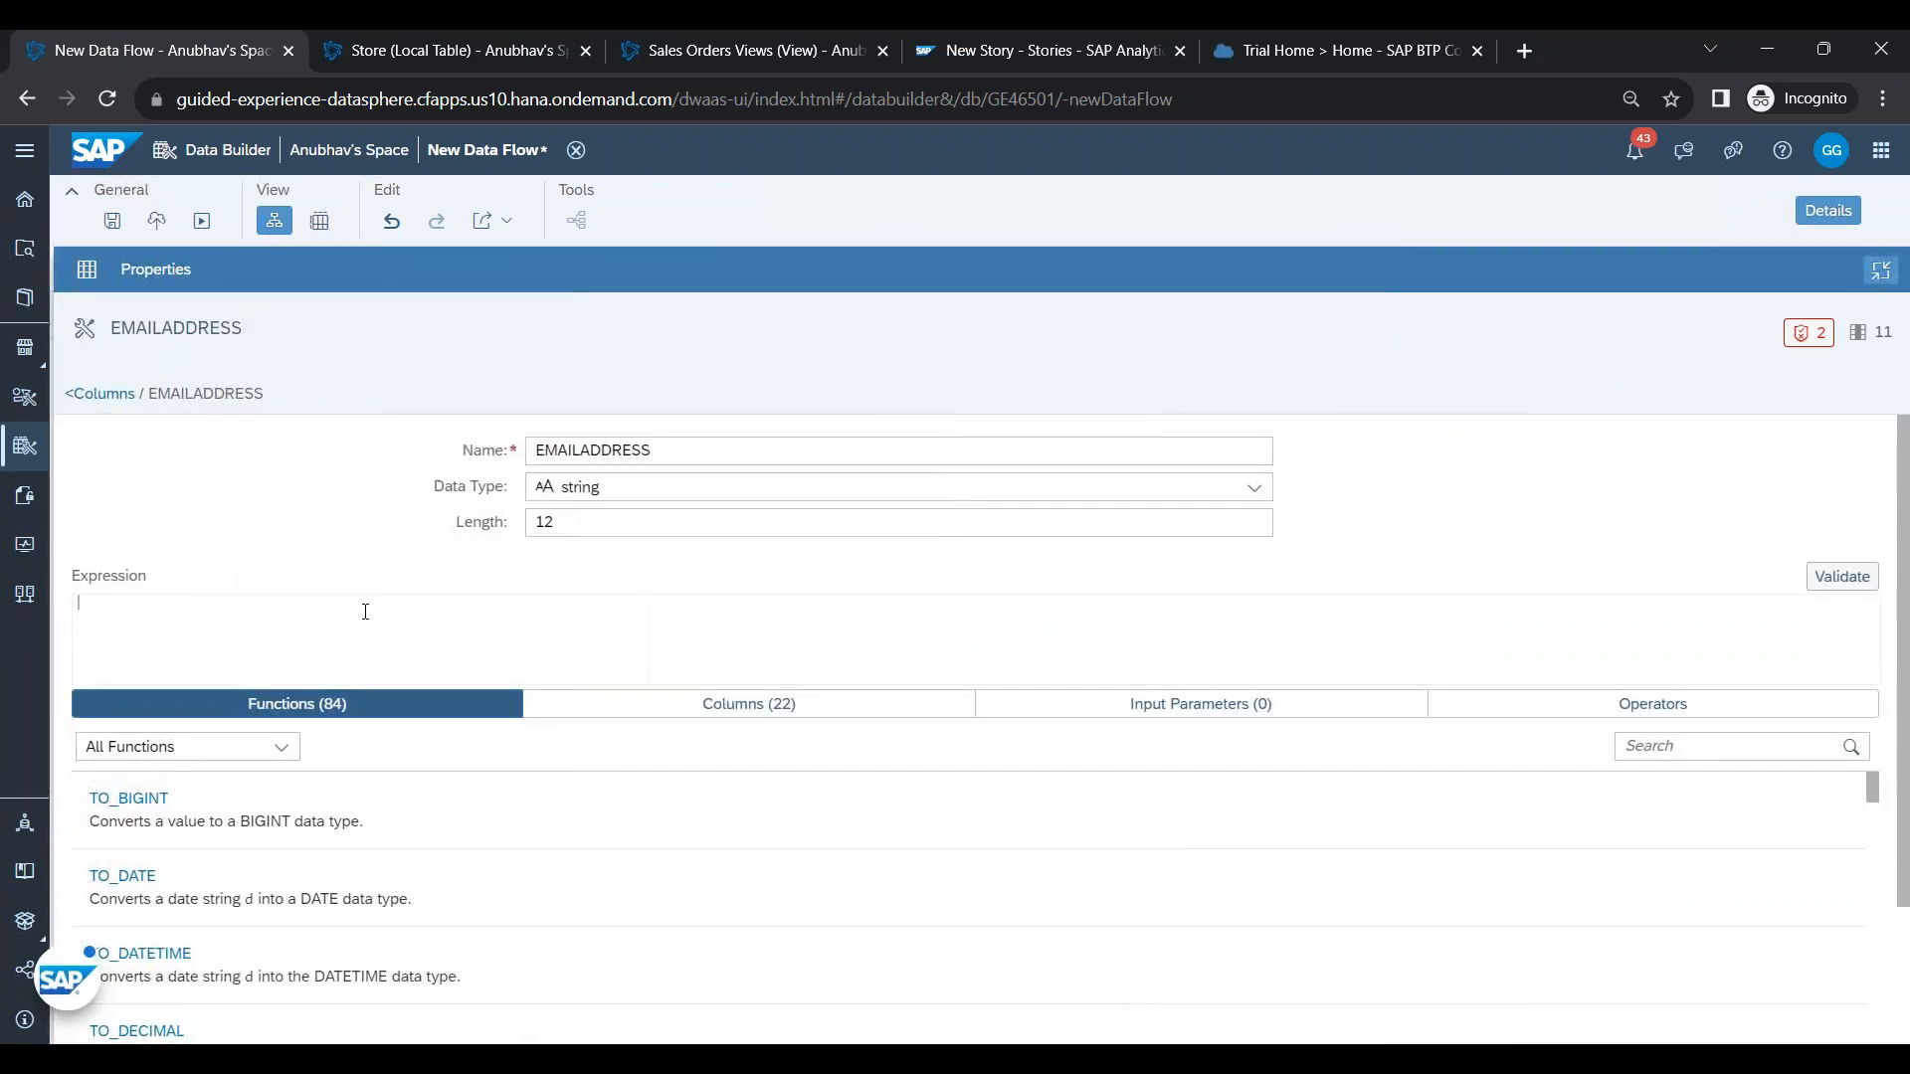
type("CONC")
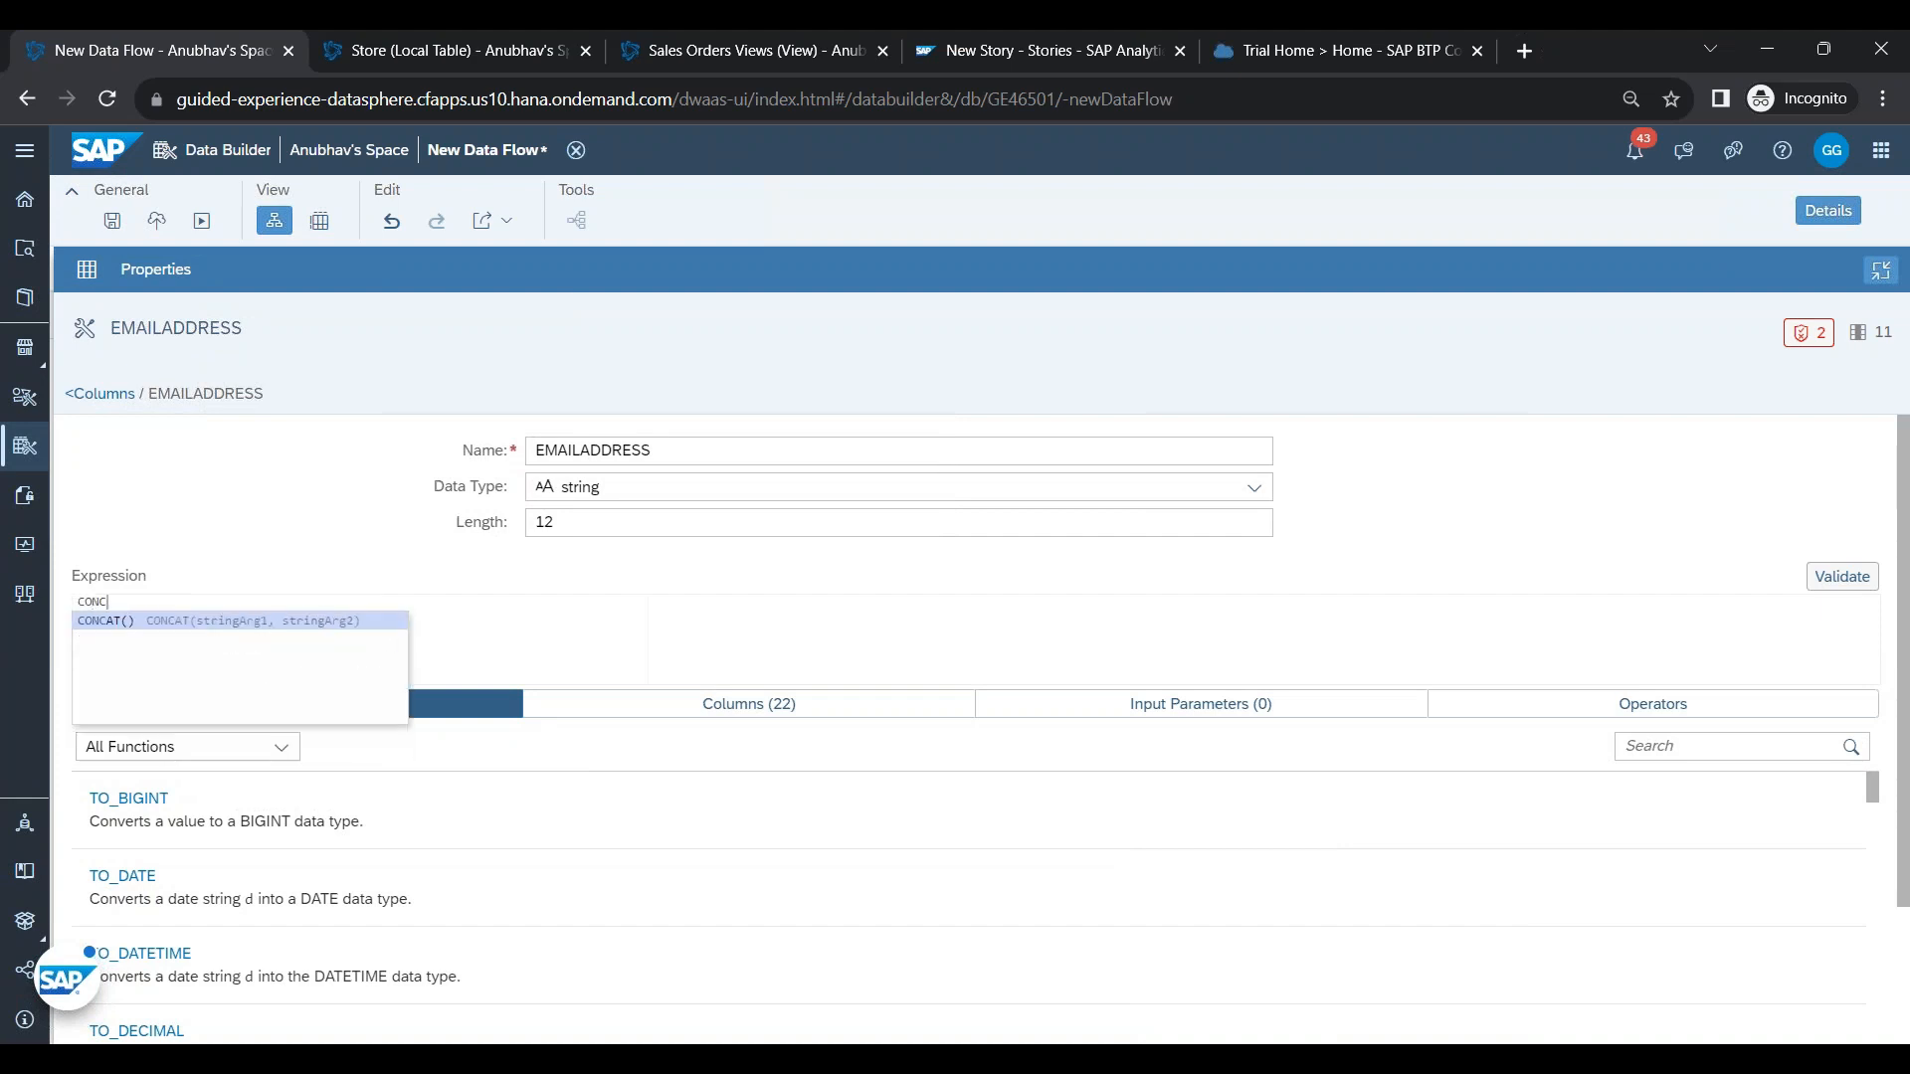
key("Return")
type("CONC")
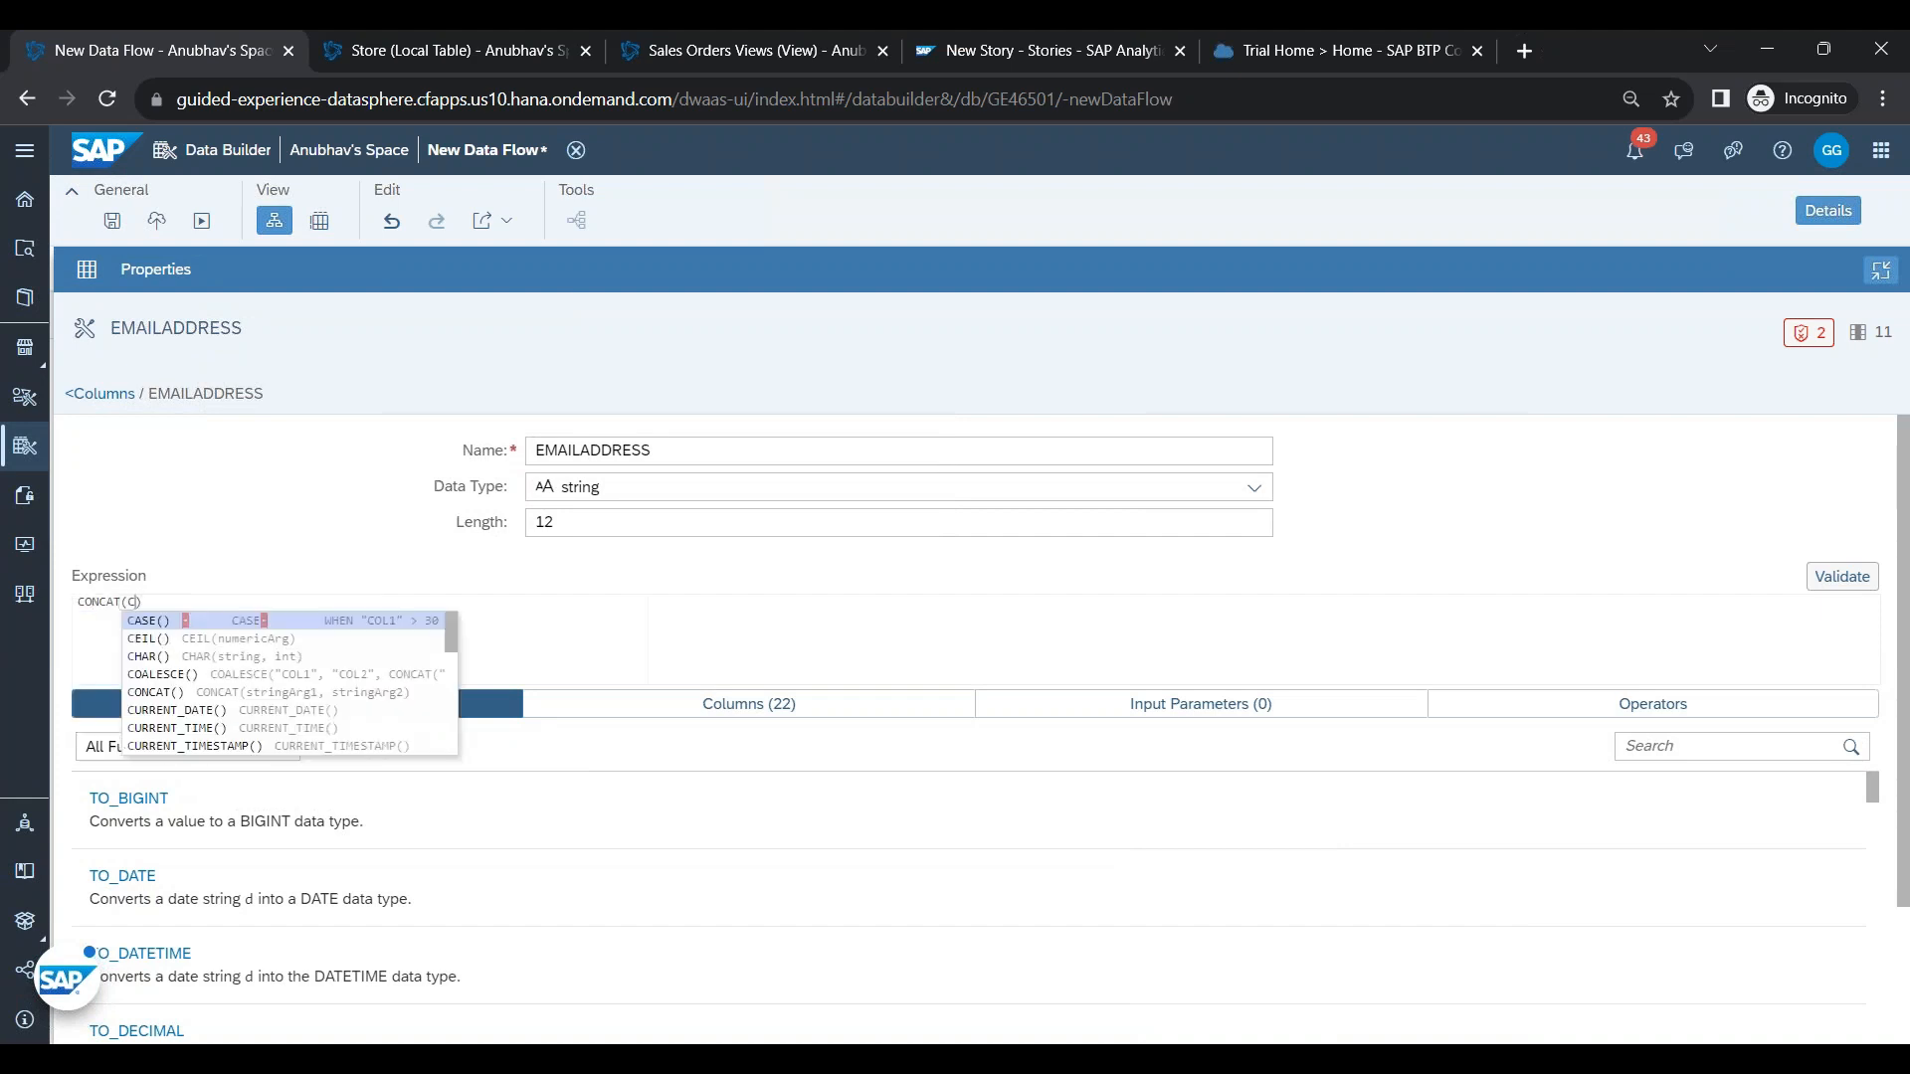
key("Return")
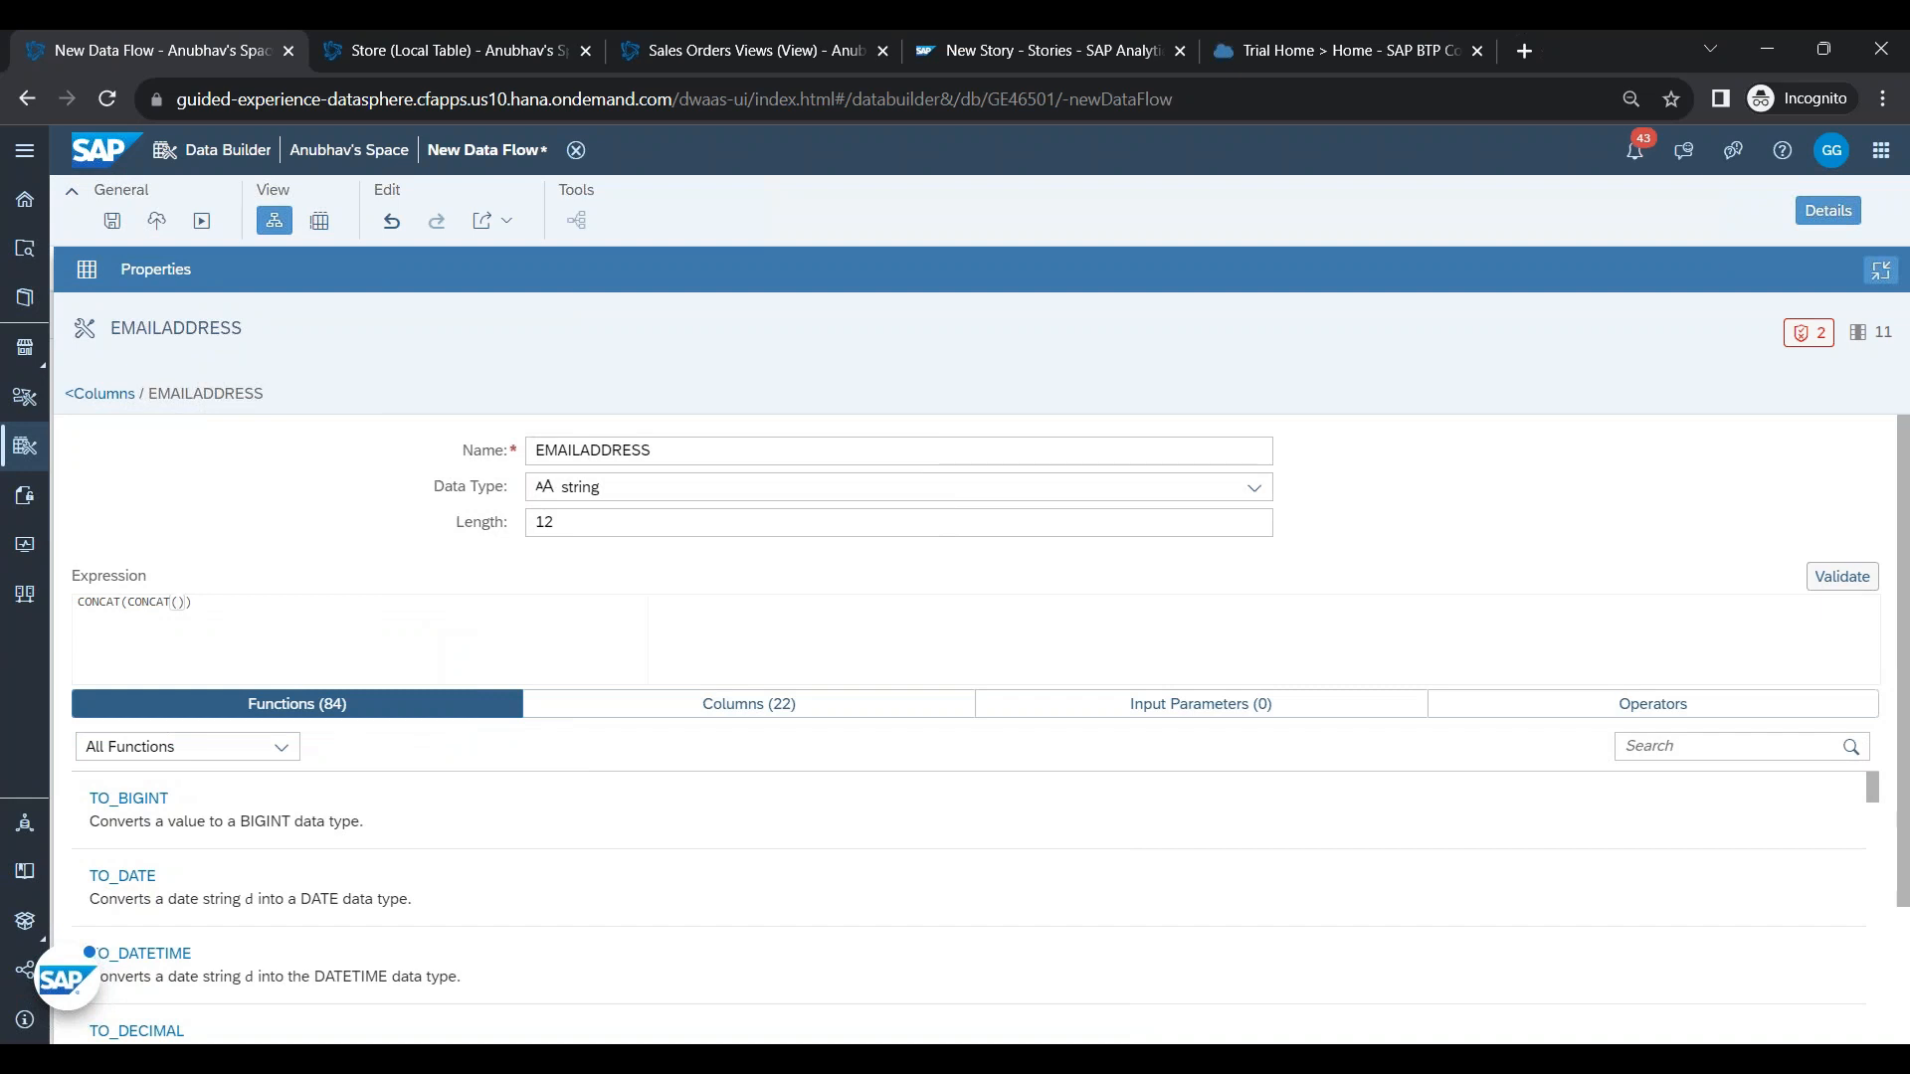
- Complete the expression as CONCAT(CONCAT(LEFT("EMAILADDRESS",4),'XXXX'),RIGHT("EMAILADDRESS",4))
type("LE")
type("FT(EMA")
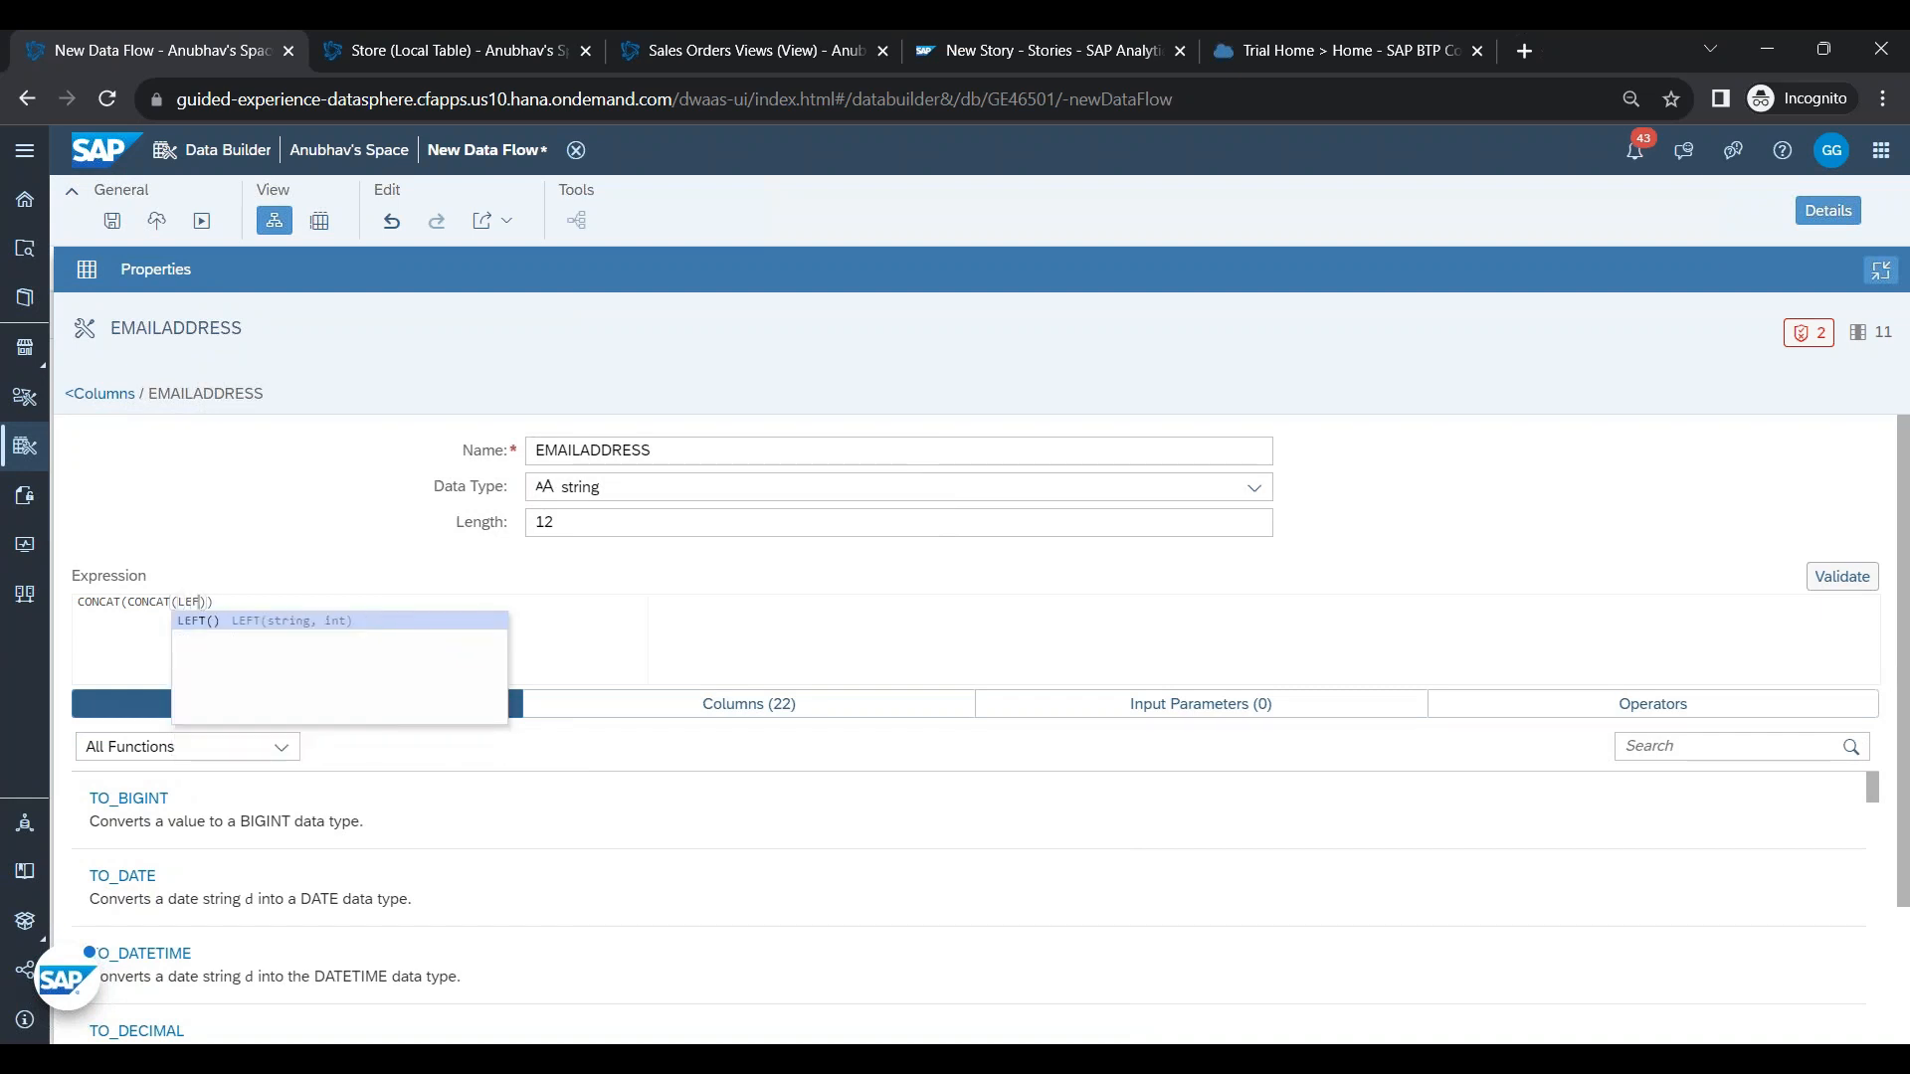
key("Return")
type("EMA")
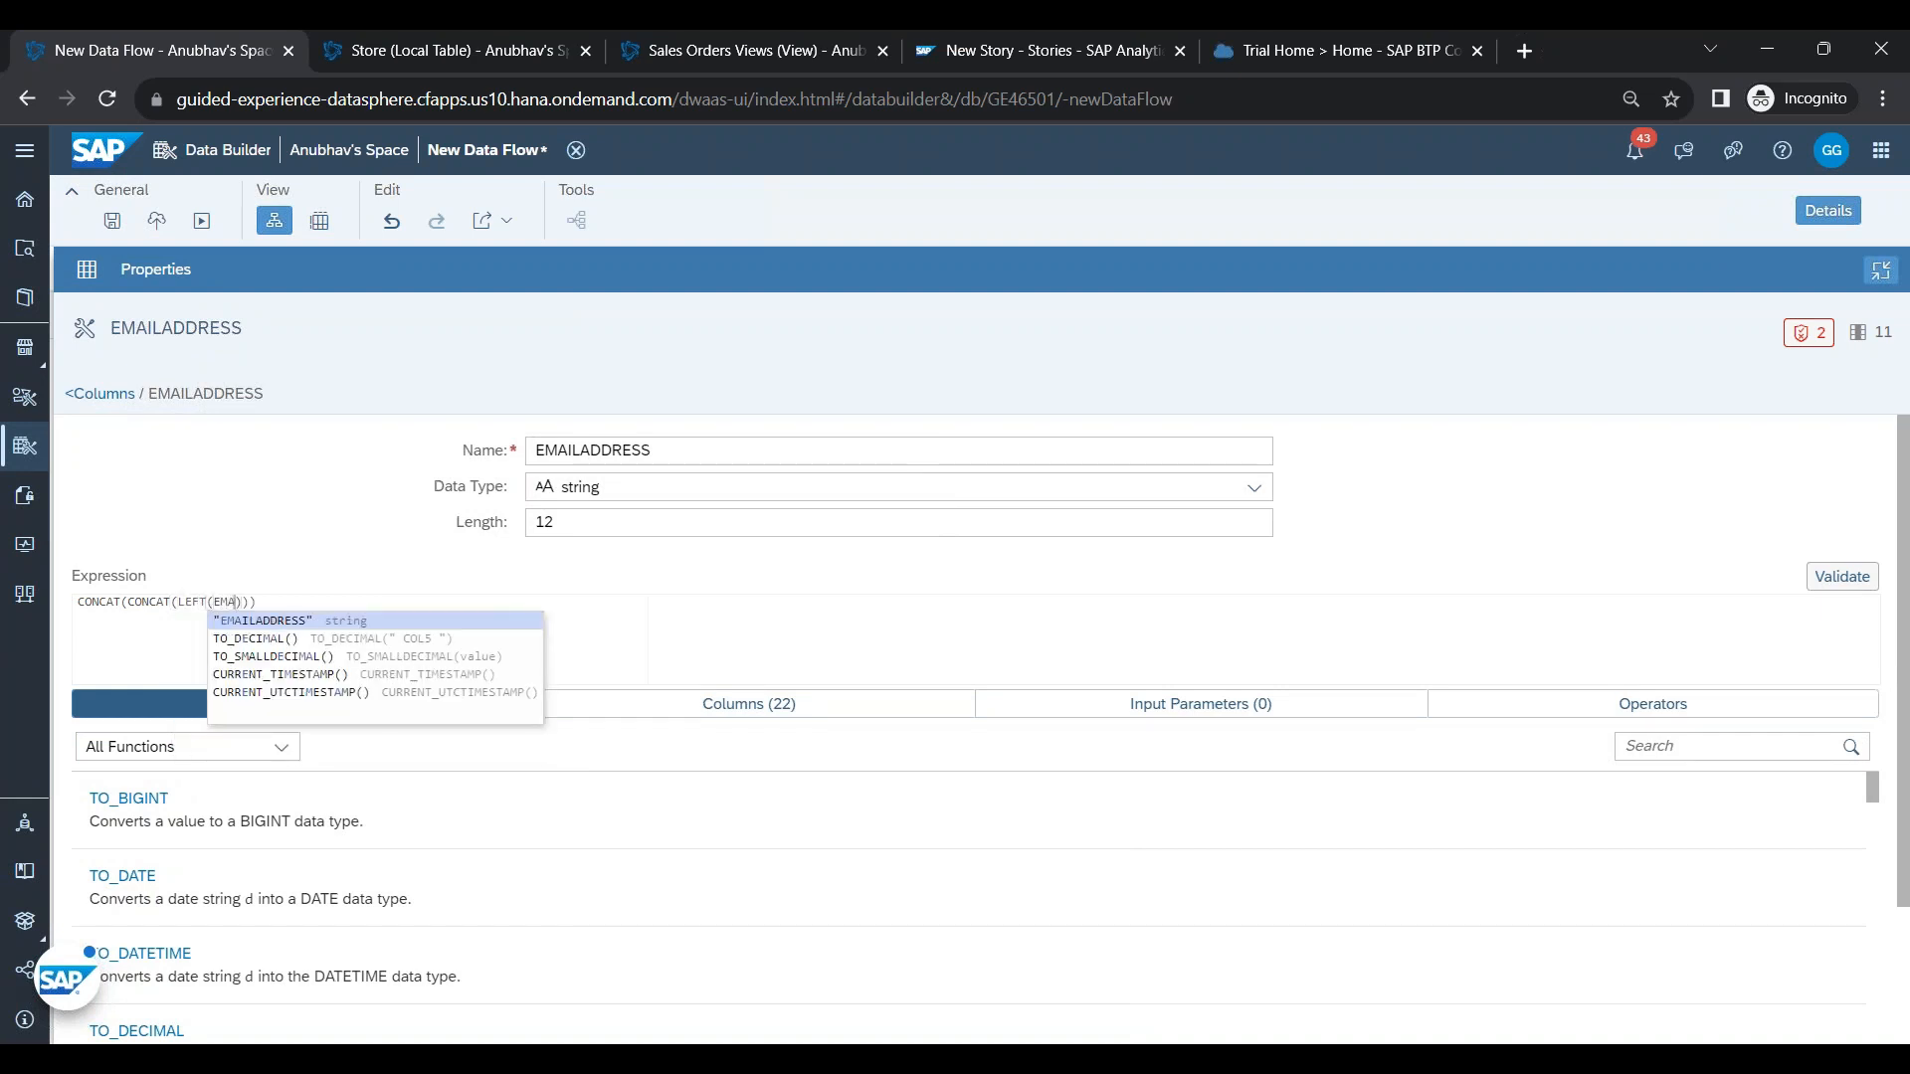
key("Return")
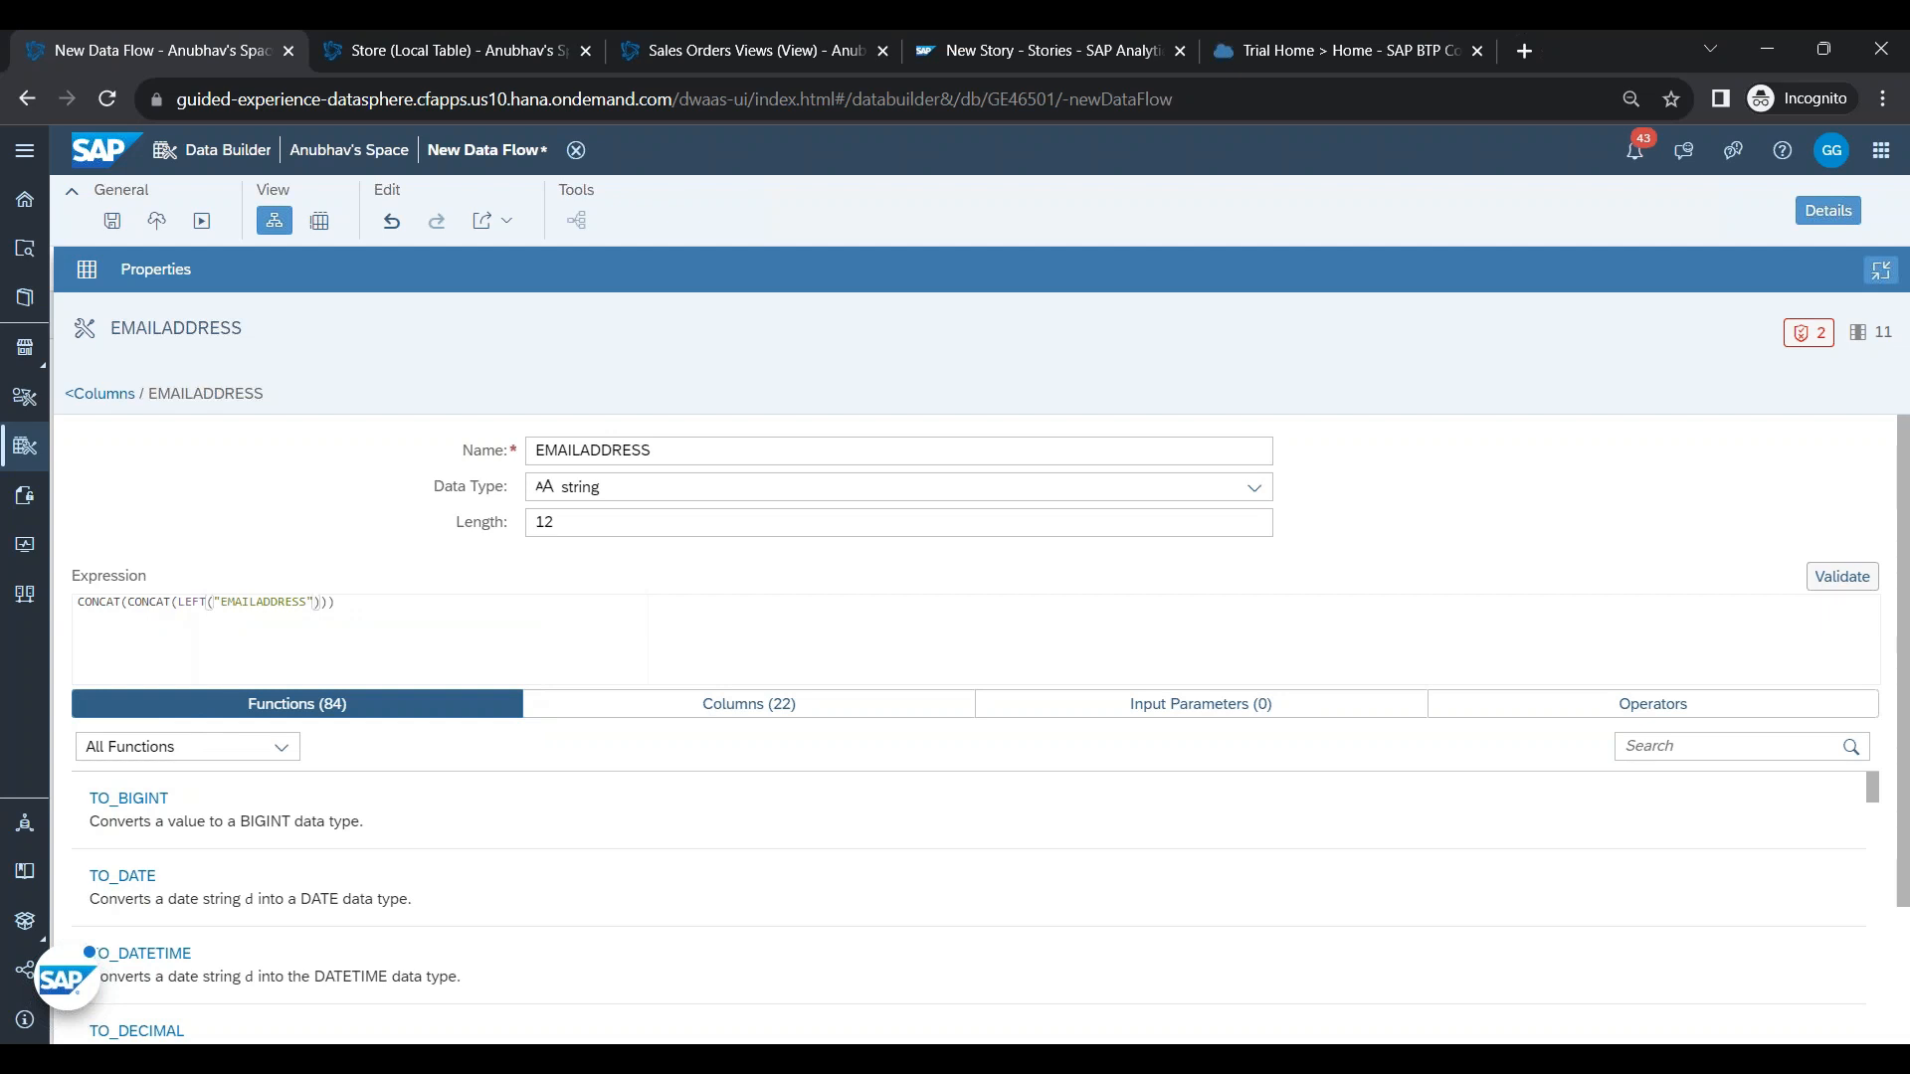
type(",")
type("4),'XXXX'),RIGHT(\"EMAILADDRESS\",")
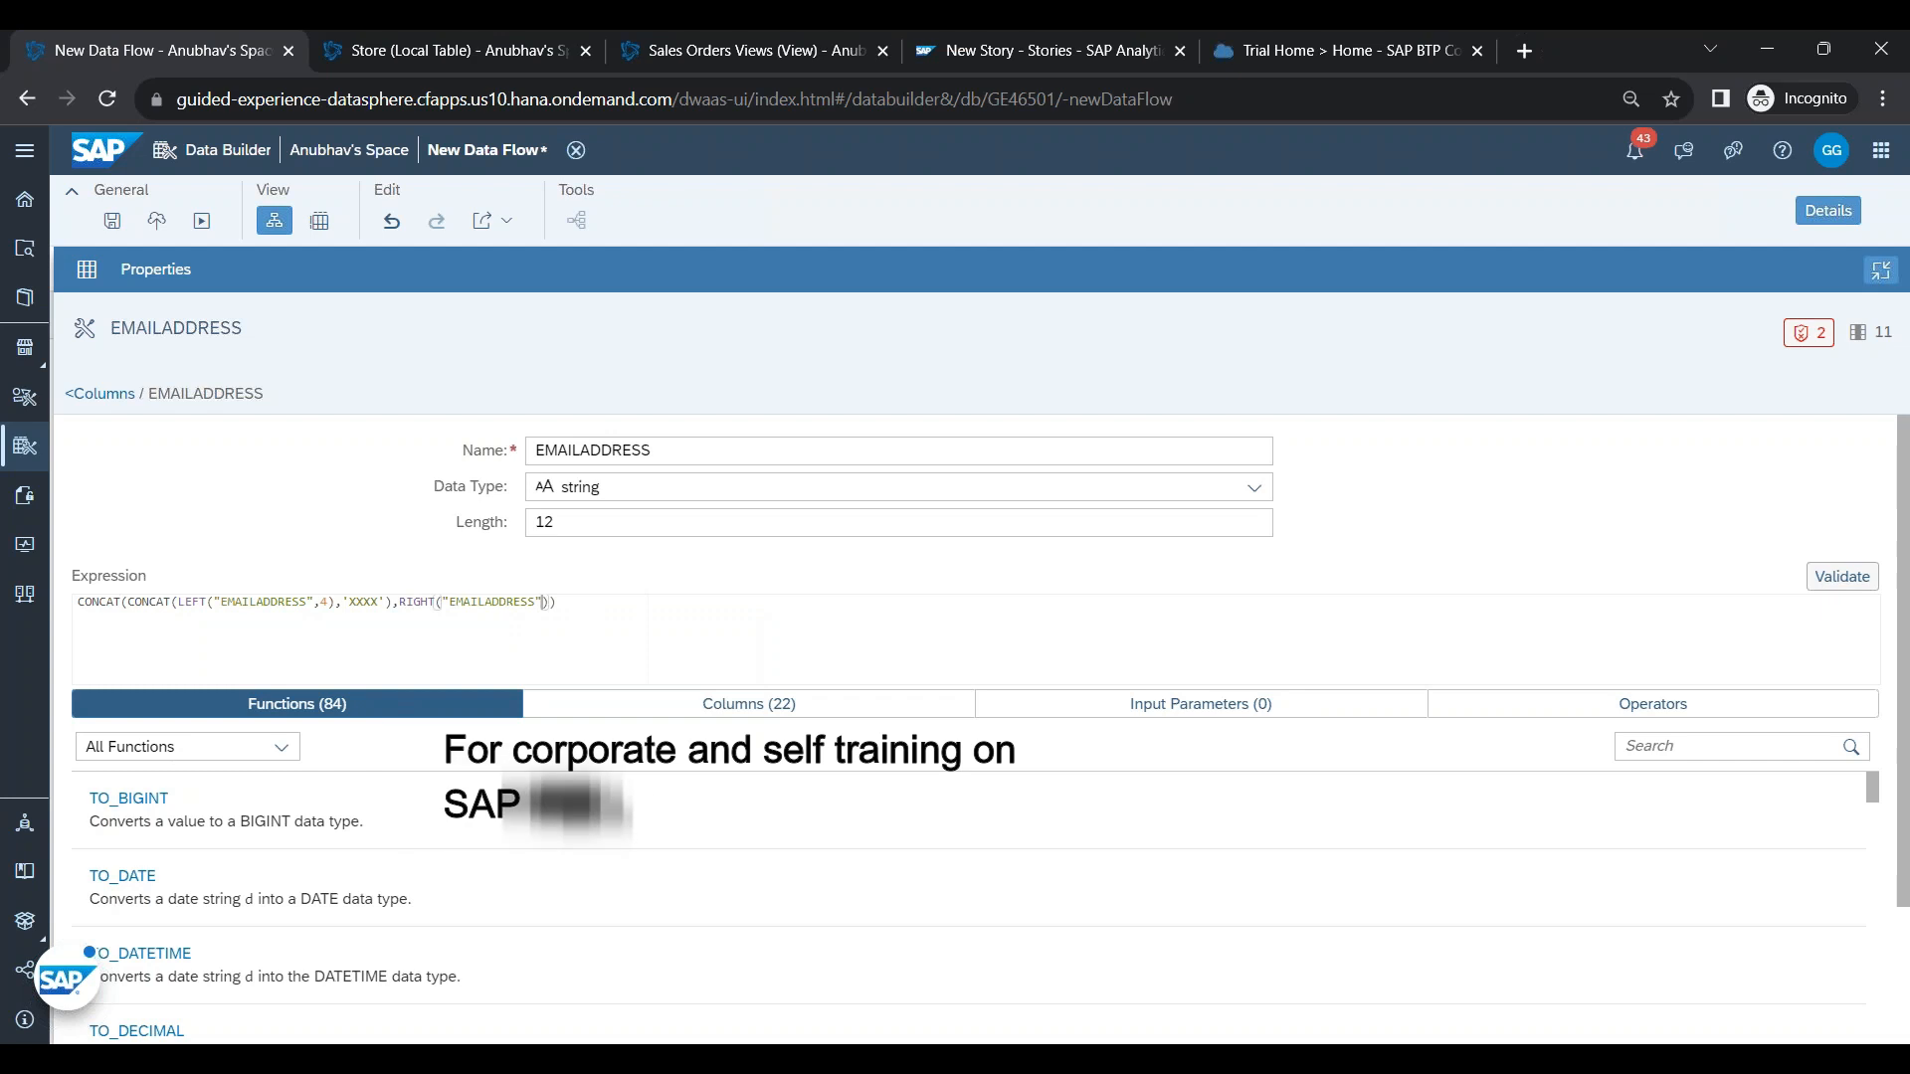
type("4")
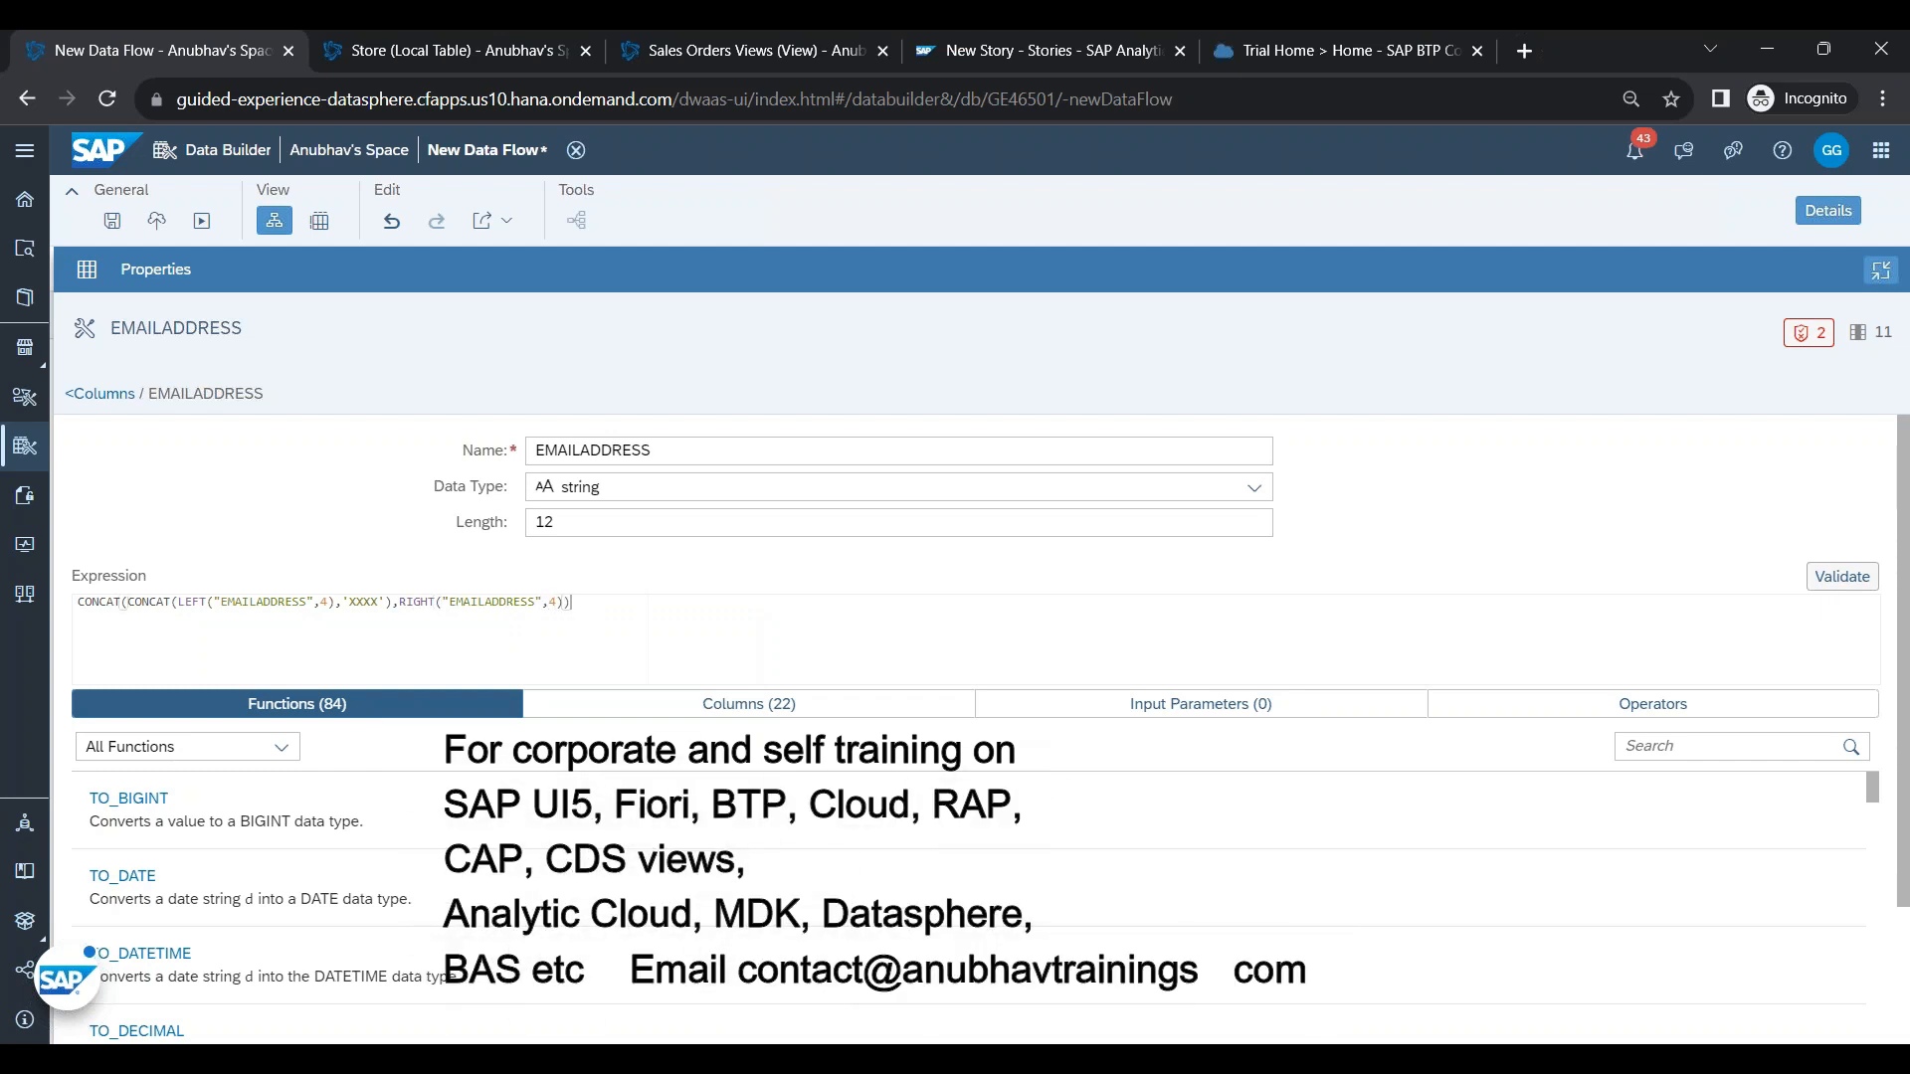
- Copy the complete EMAILADDRESS expression, switch to the training presentation in PowerPoint and paste it beneath the EMAILADDRESS heading
left_click_drag(630, 610, 200, 589)
key("ctrl+c")
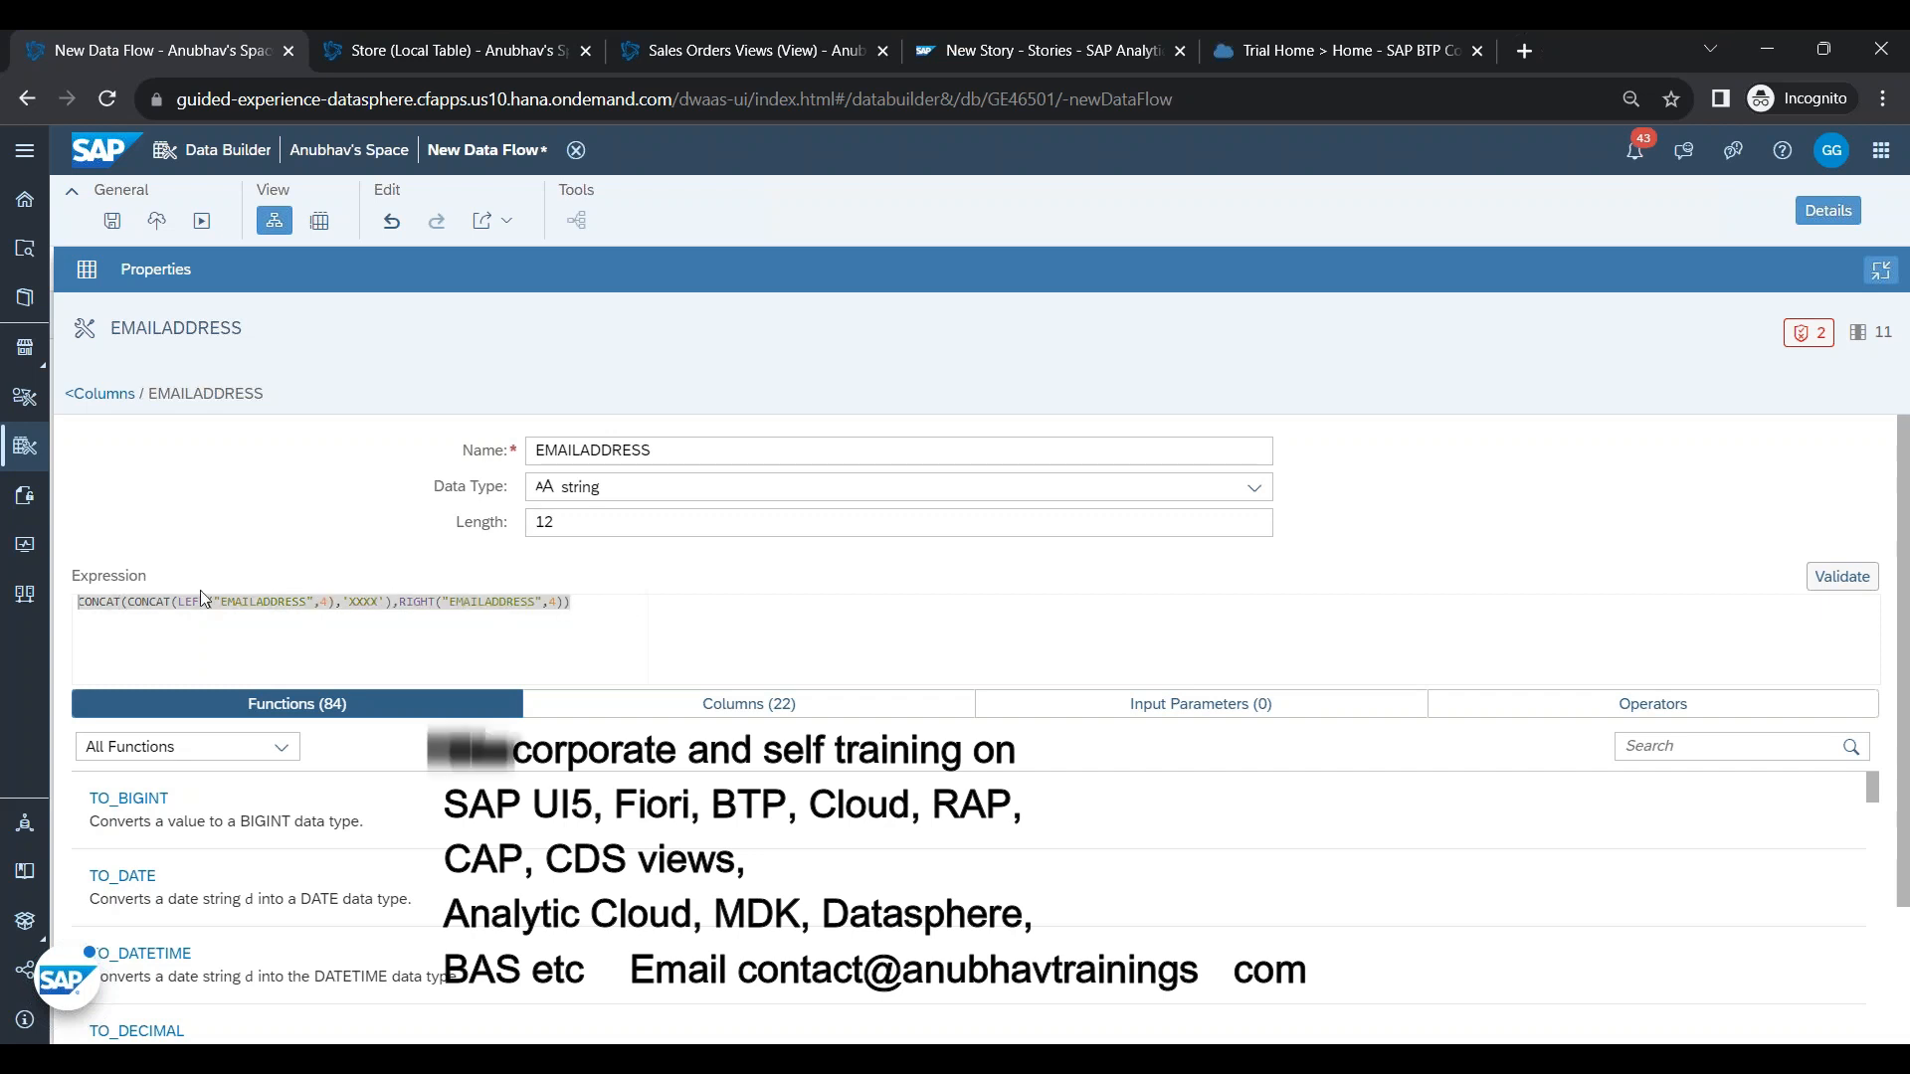
key("alt+Tab")
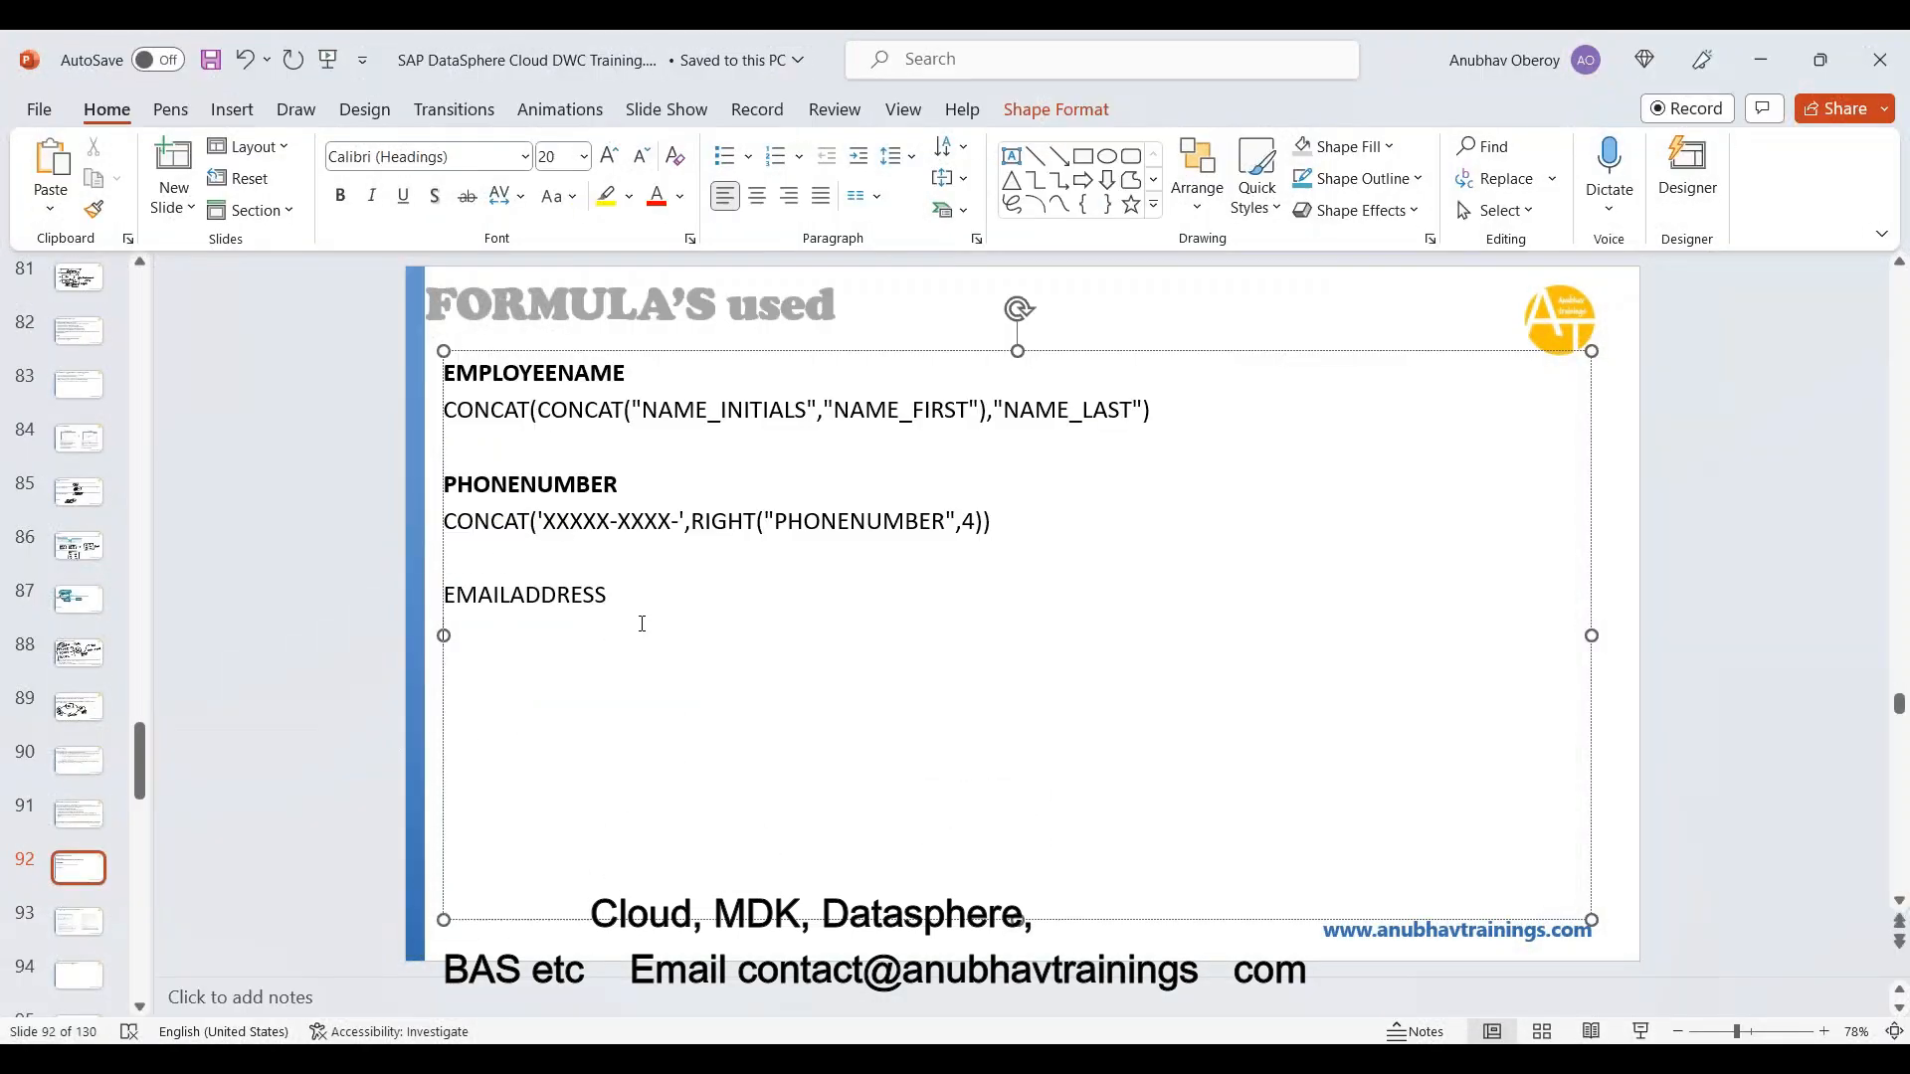
key("ctrl+v")
- Make the EMAILADDRESS heading on the formulas slide bold and save the presentation
double_click(573, 594)
key("ctrl+b")
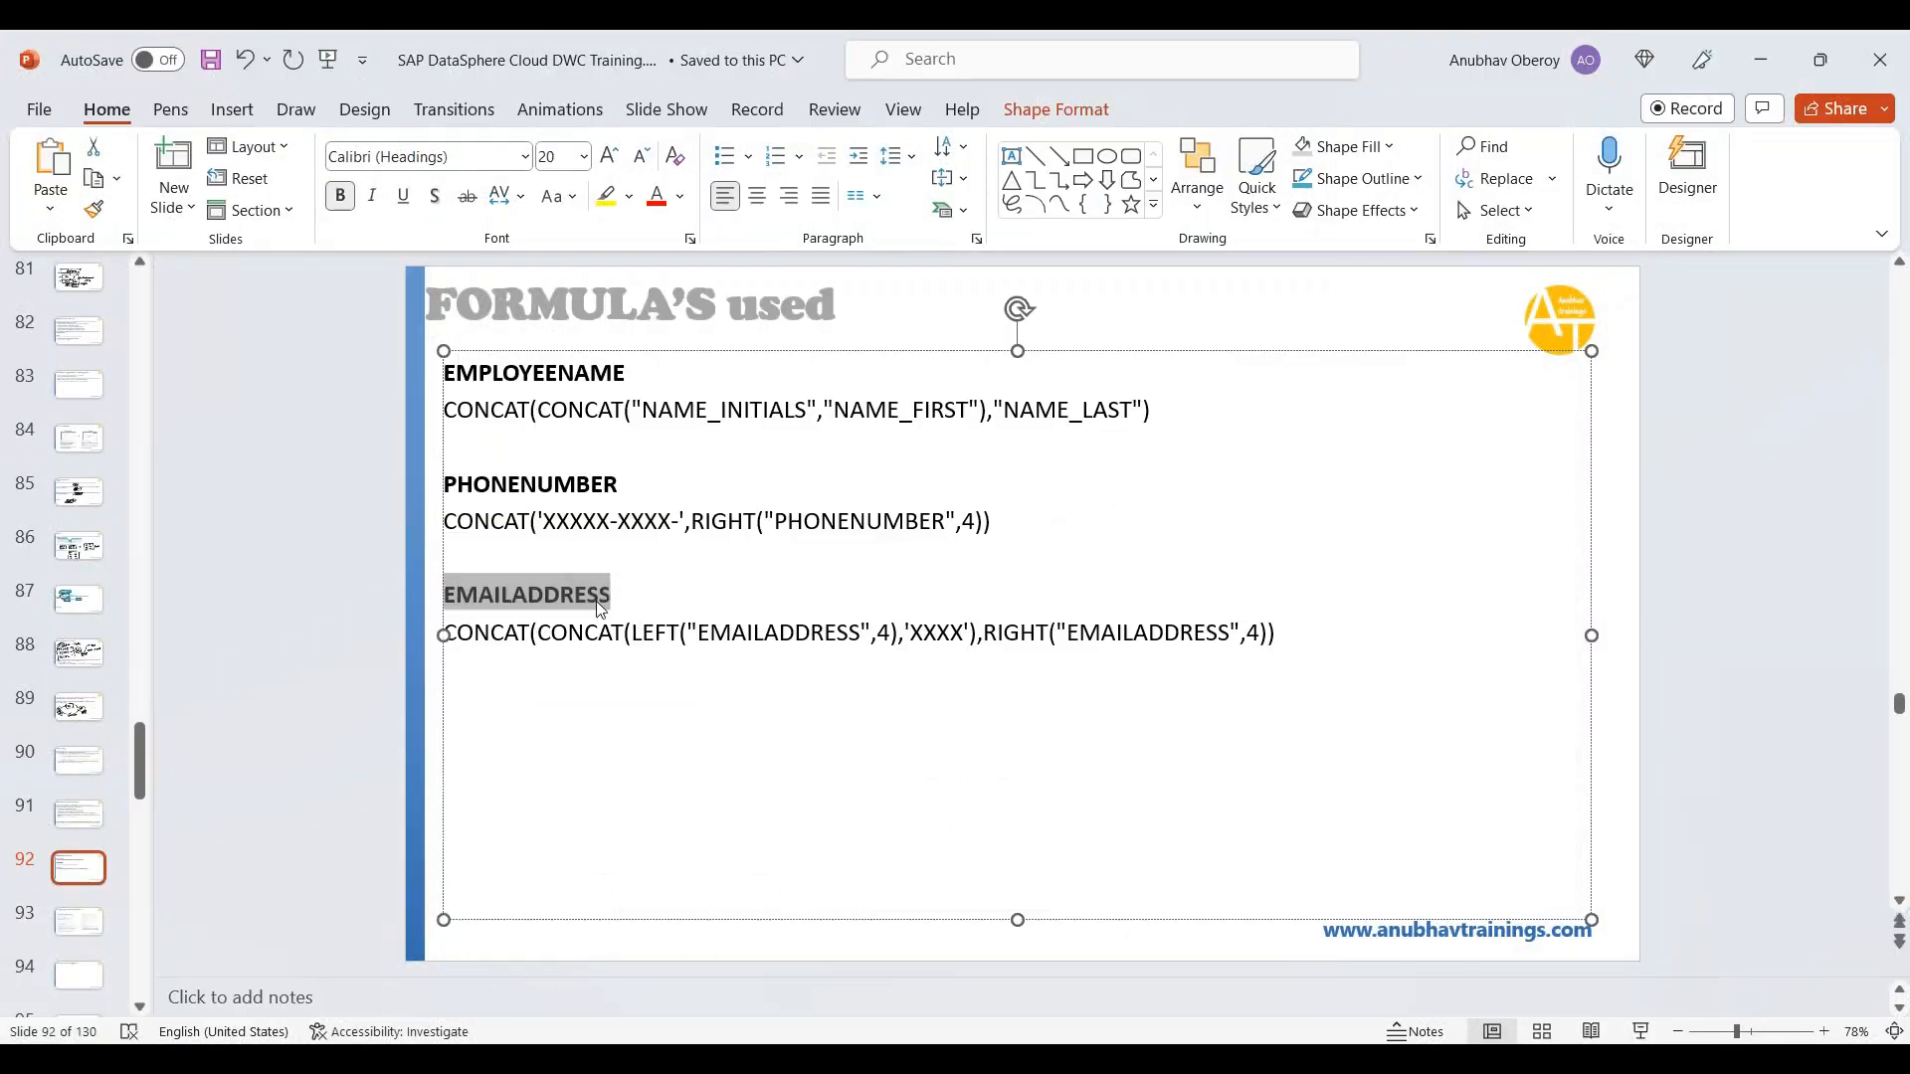
left_click(728, 588)
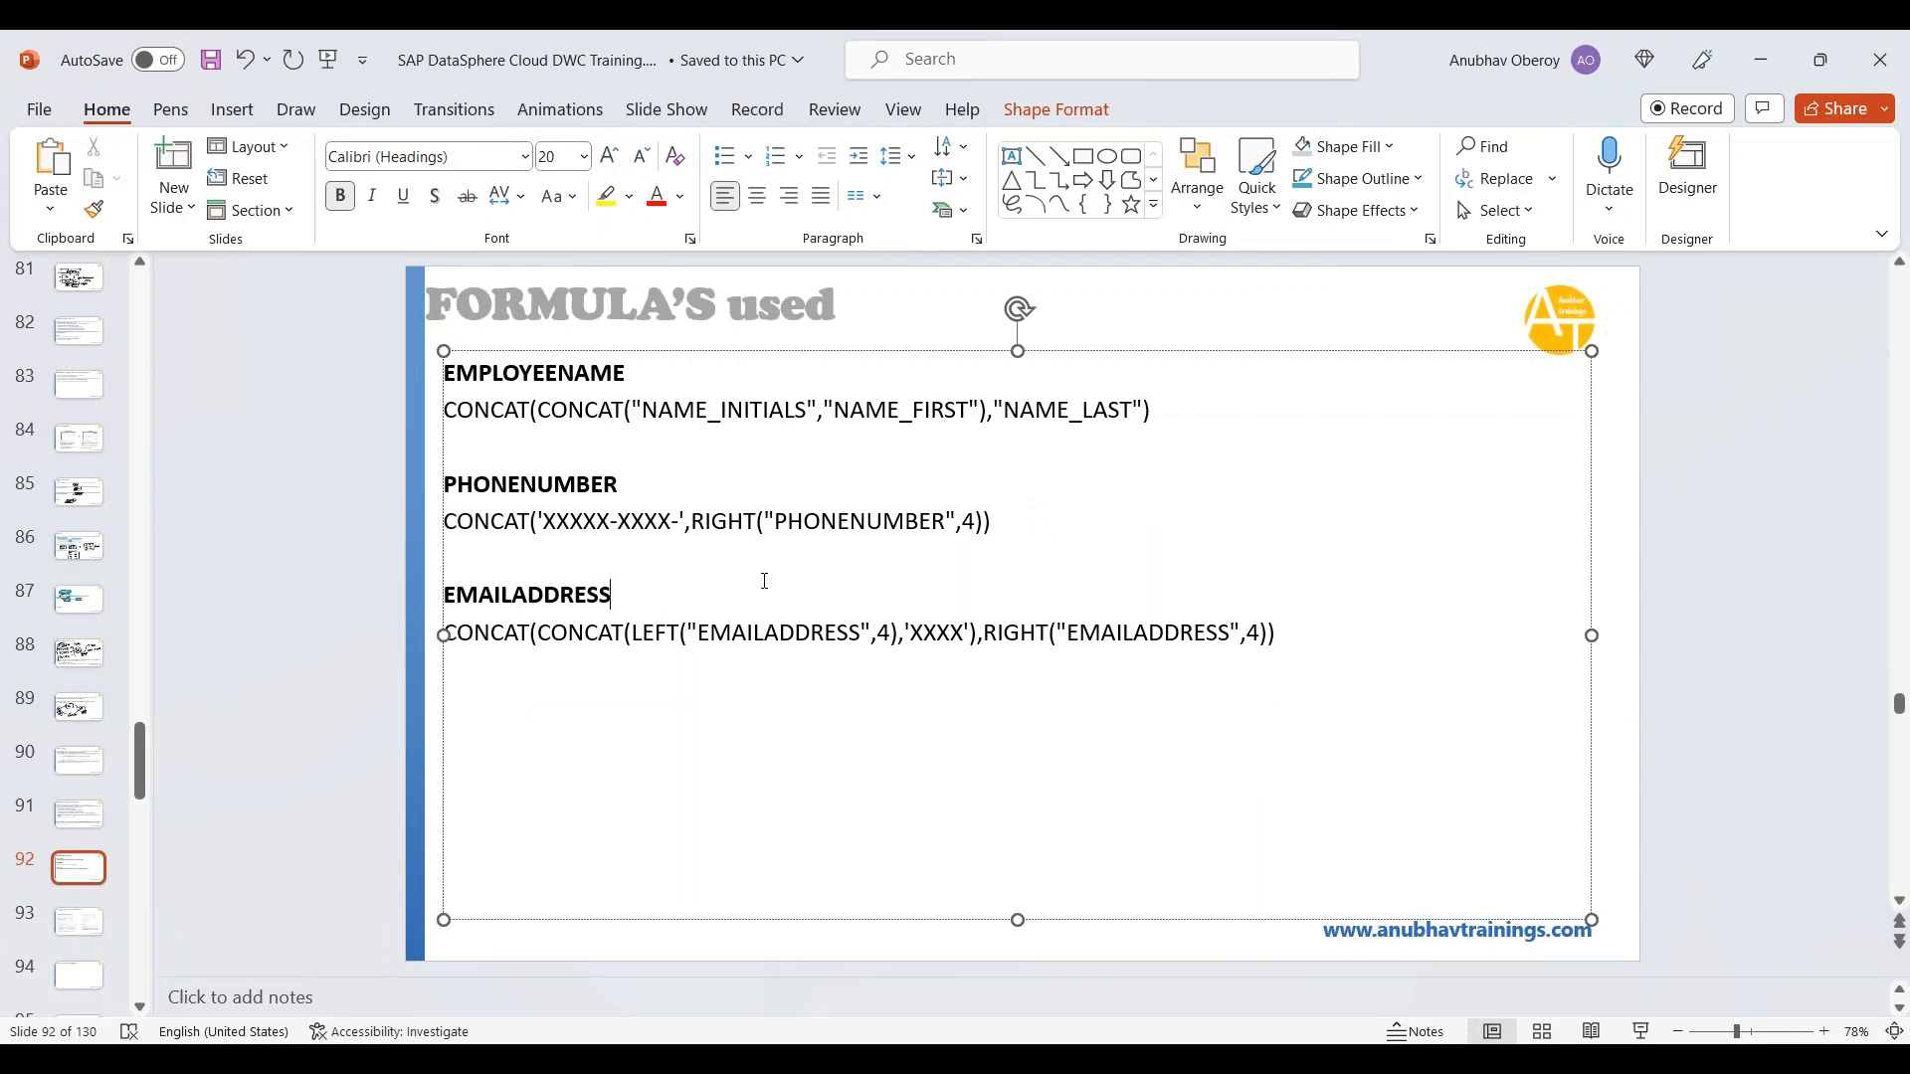
left_click(1056, 633)
key("ctrl+s")
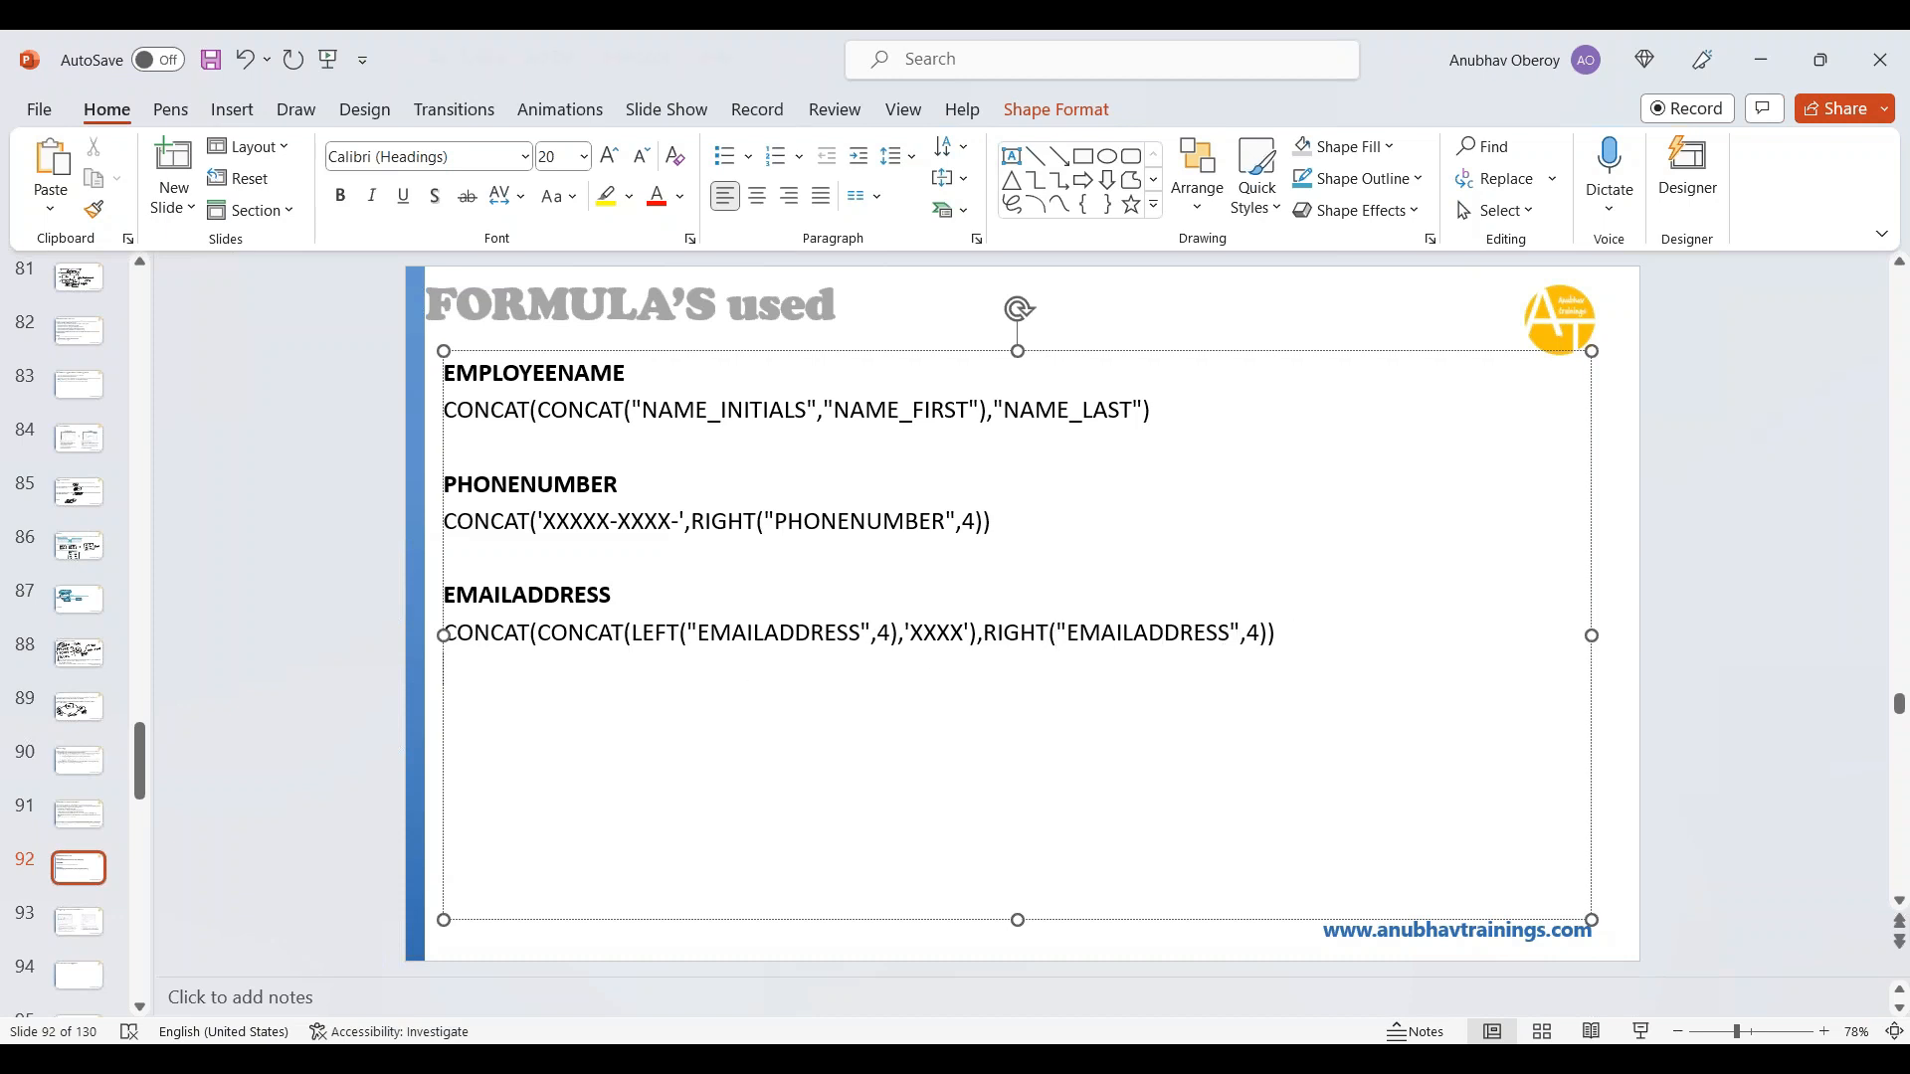
- Switch back to the data flow in the browser and validate the EMAILADDRESS expression
key("alt+Tab")
left_click(776, 647)
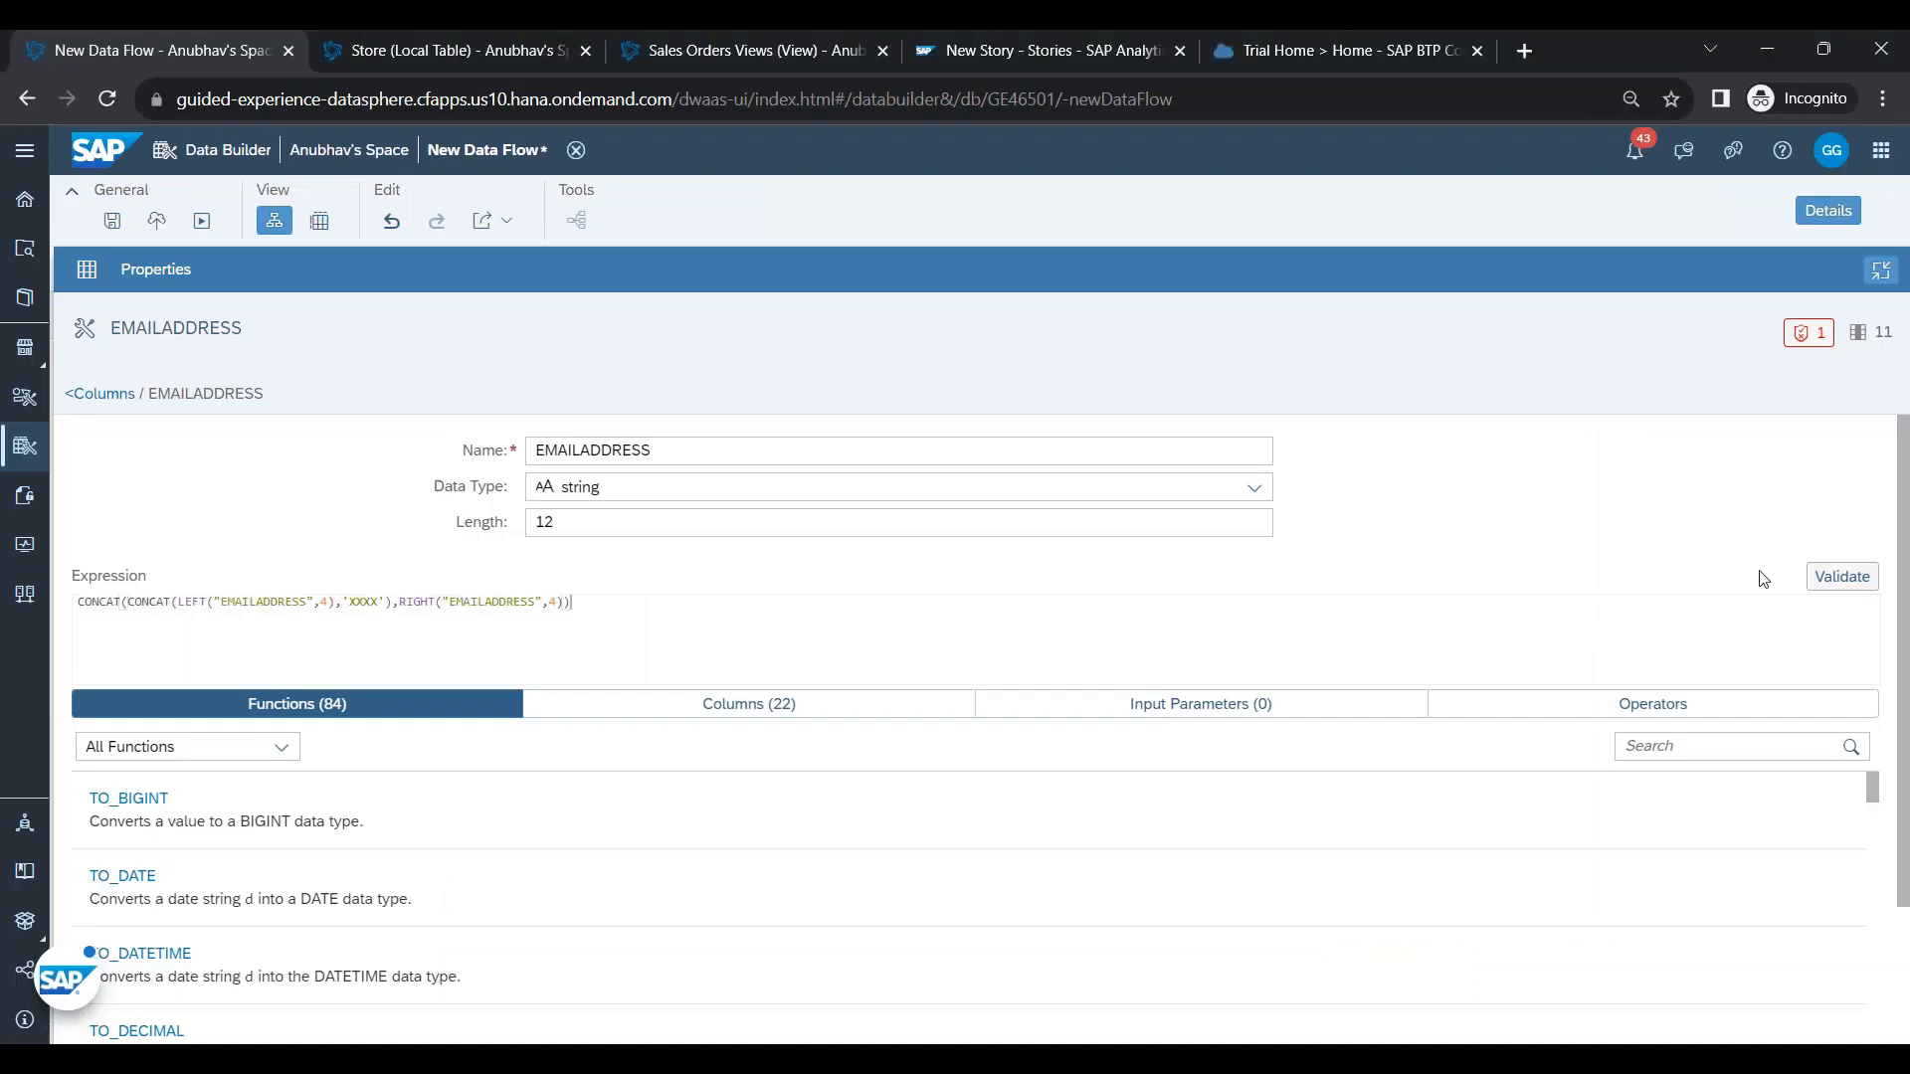
left_click(1843, 577)
triple_click(991, 925)
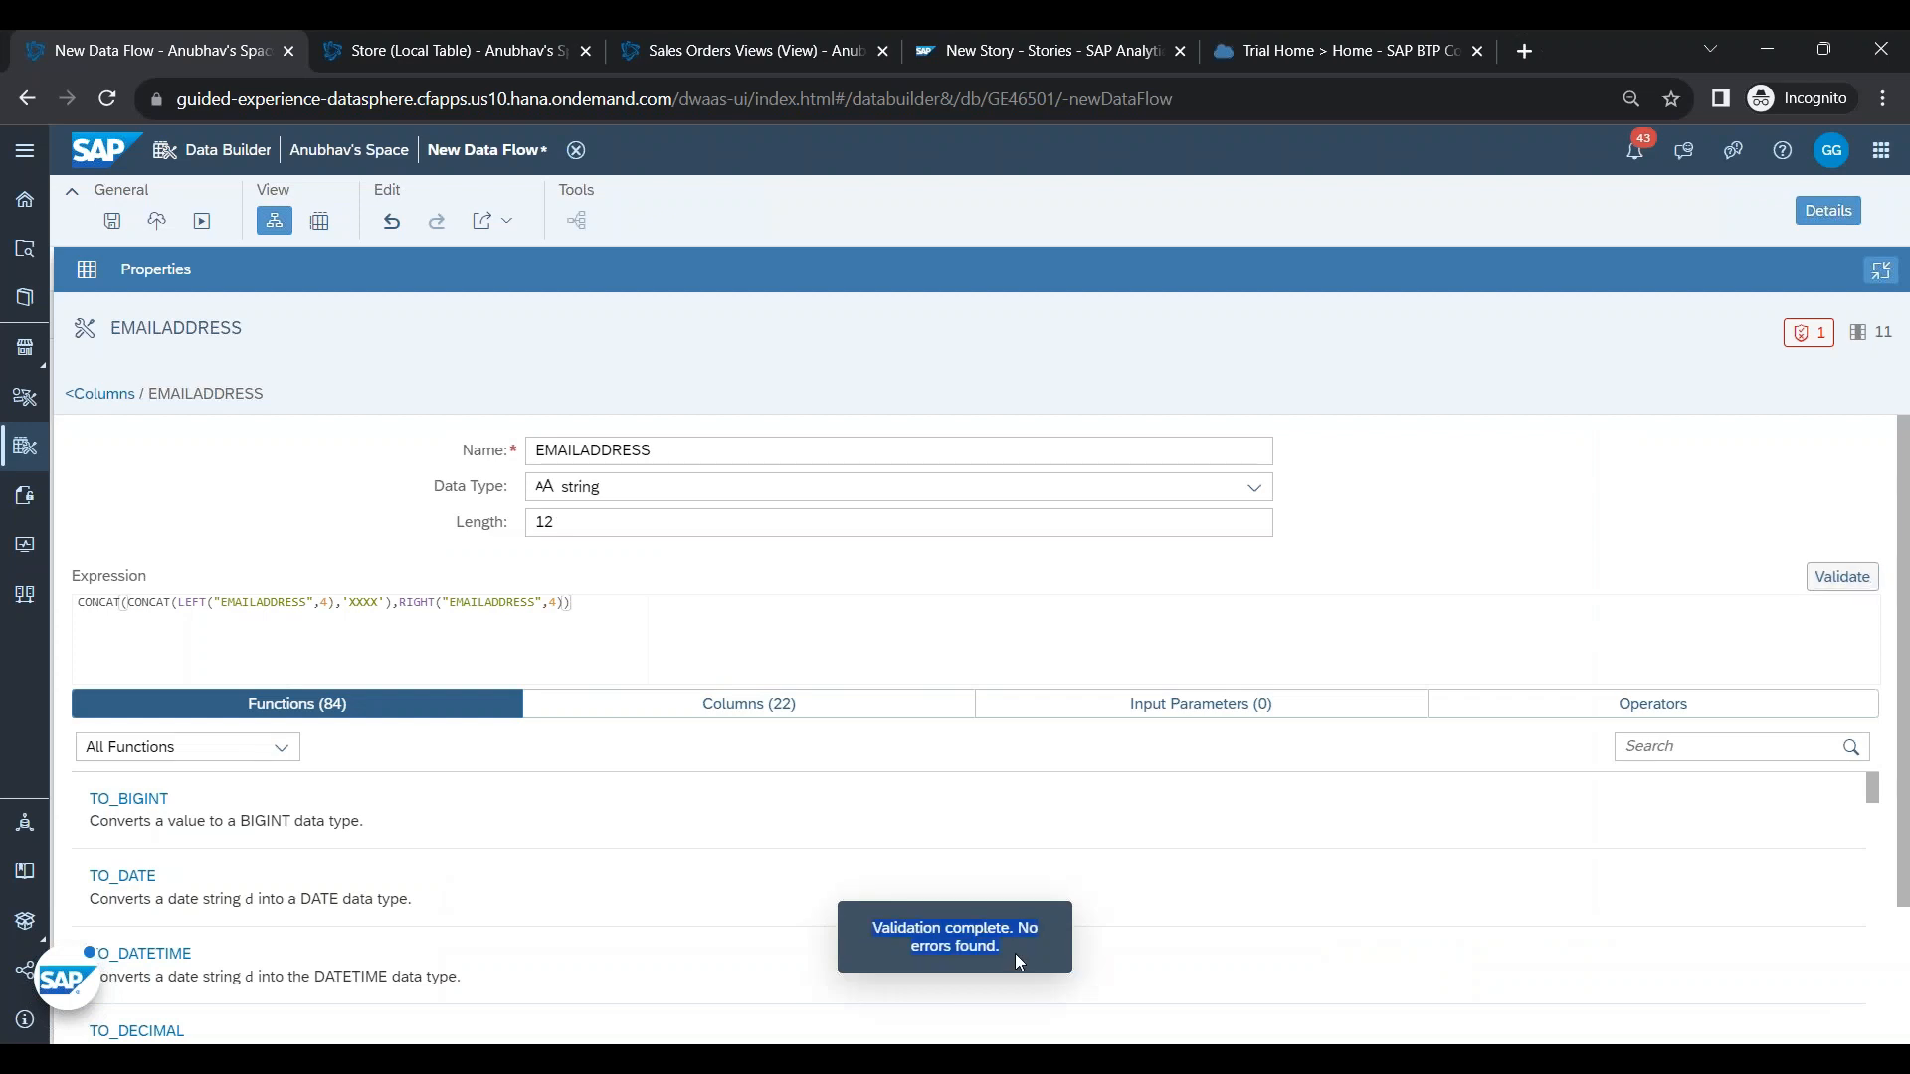
- Shrink the full-size properties view and return from EMAILADDRESS to Projection 1's column list
left_click(1881, 269)
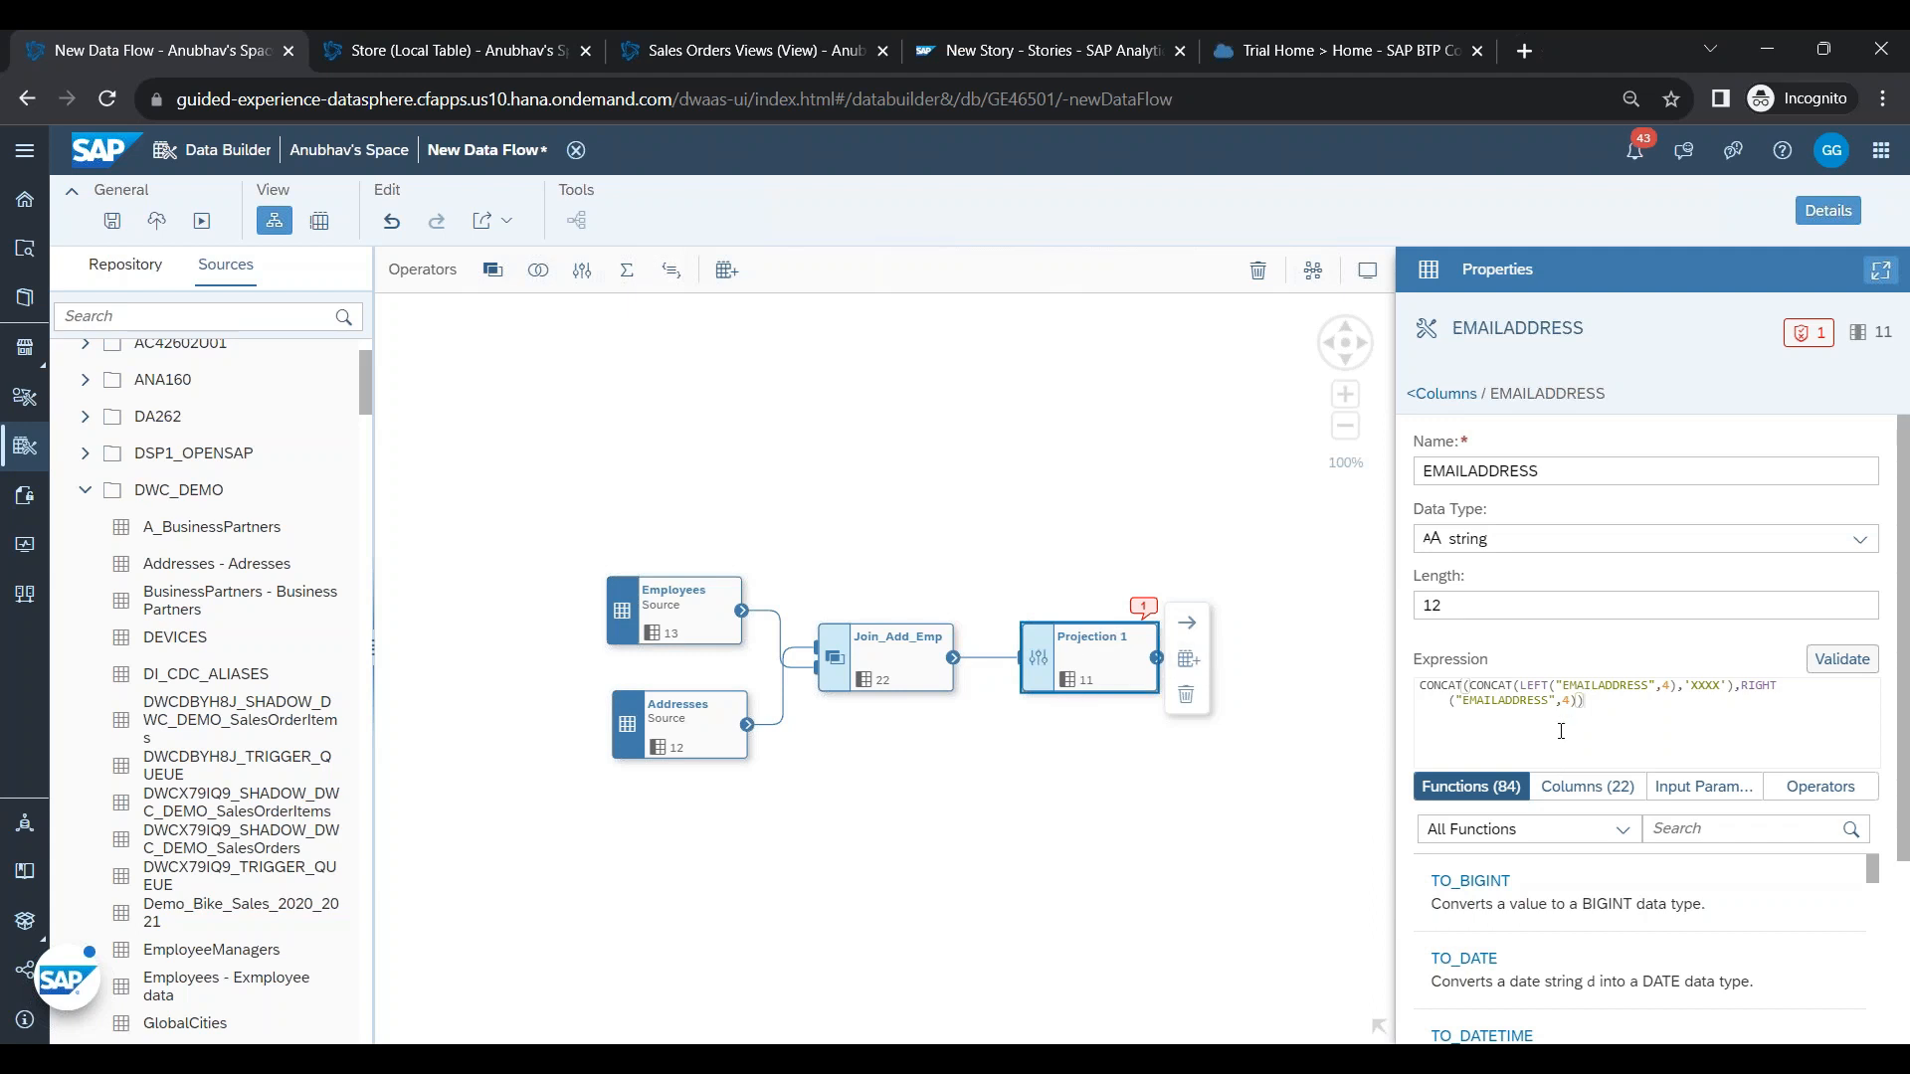
scroll(1588, 718, "down", 8)
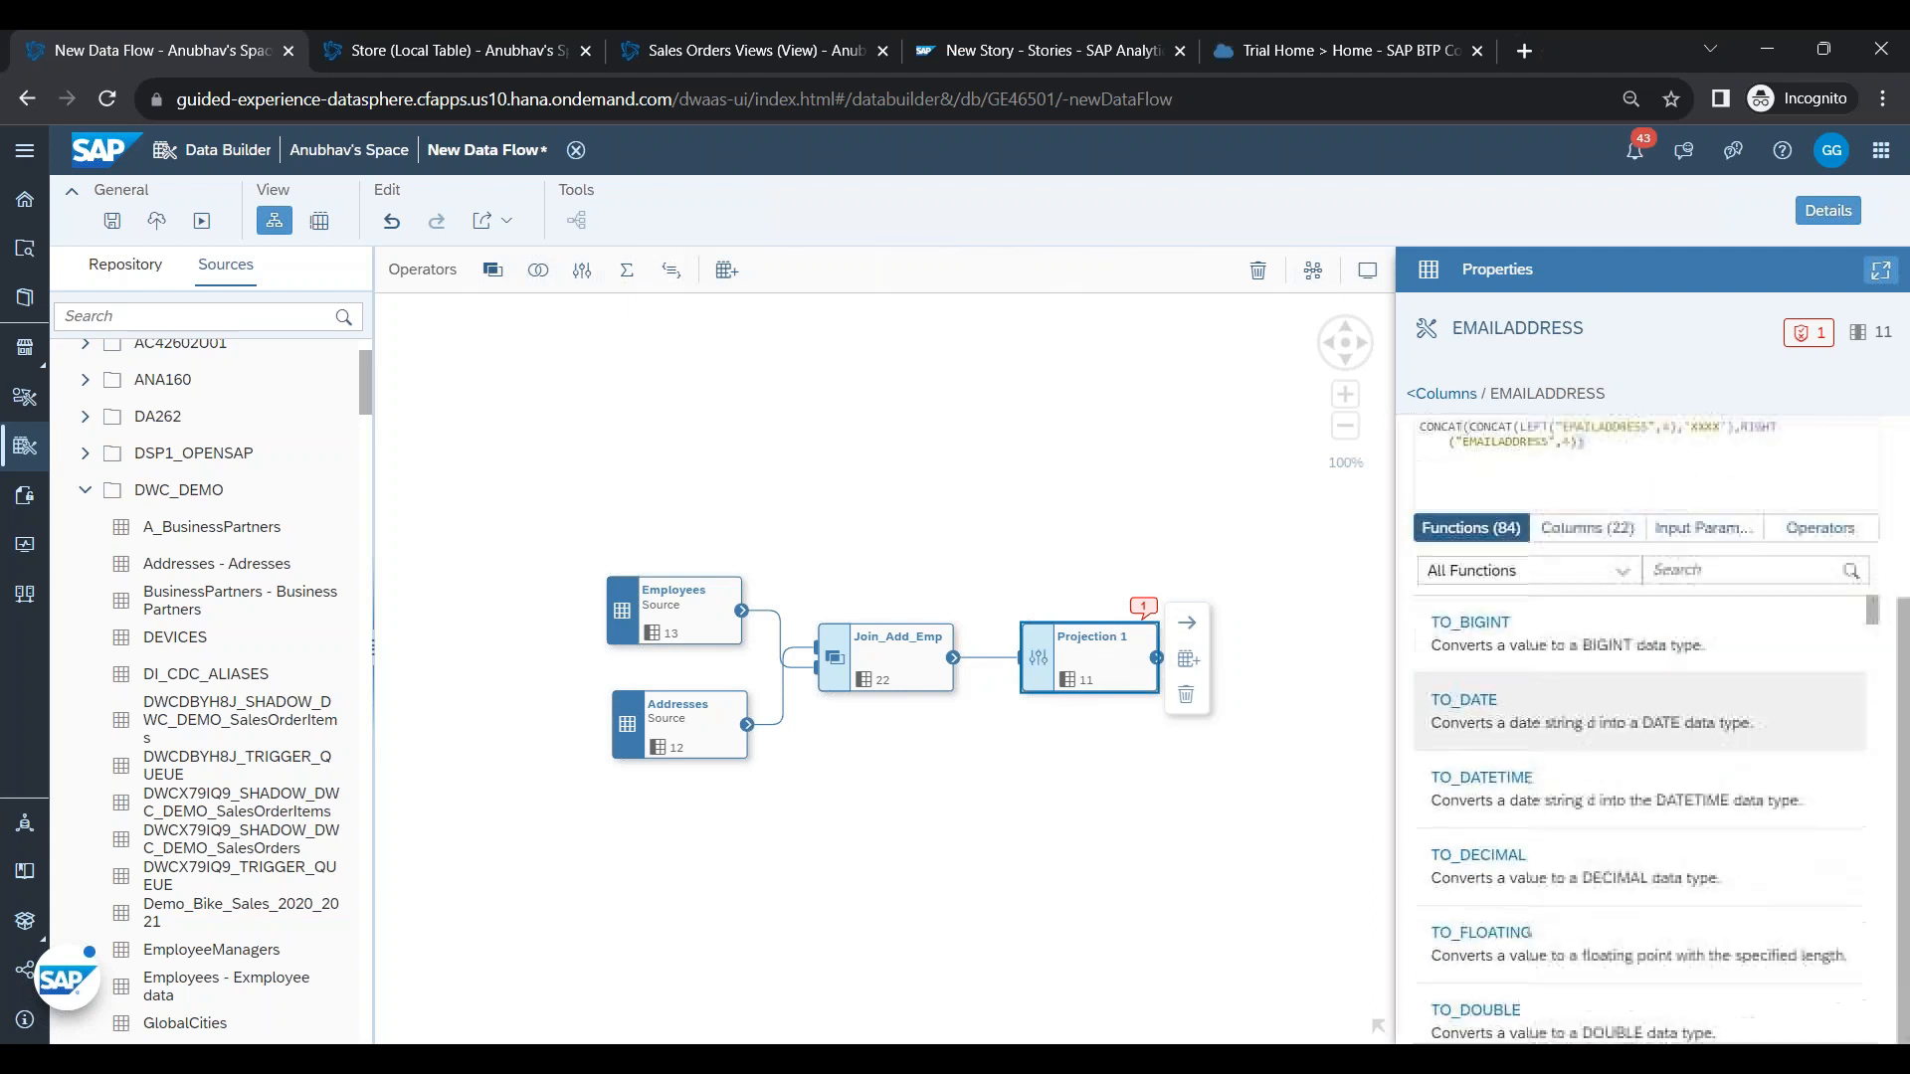
scroll(1589, 757, "up", 5)
left_click(1442, 395)
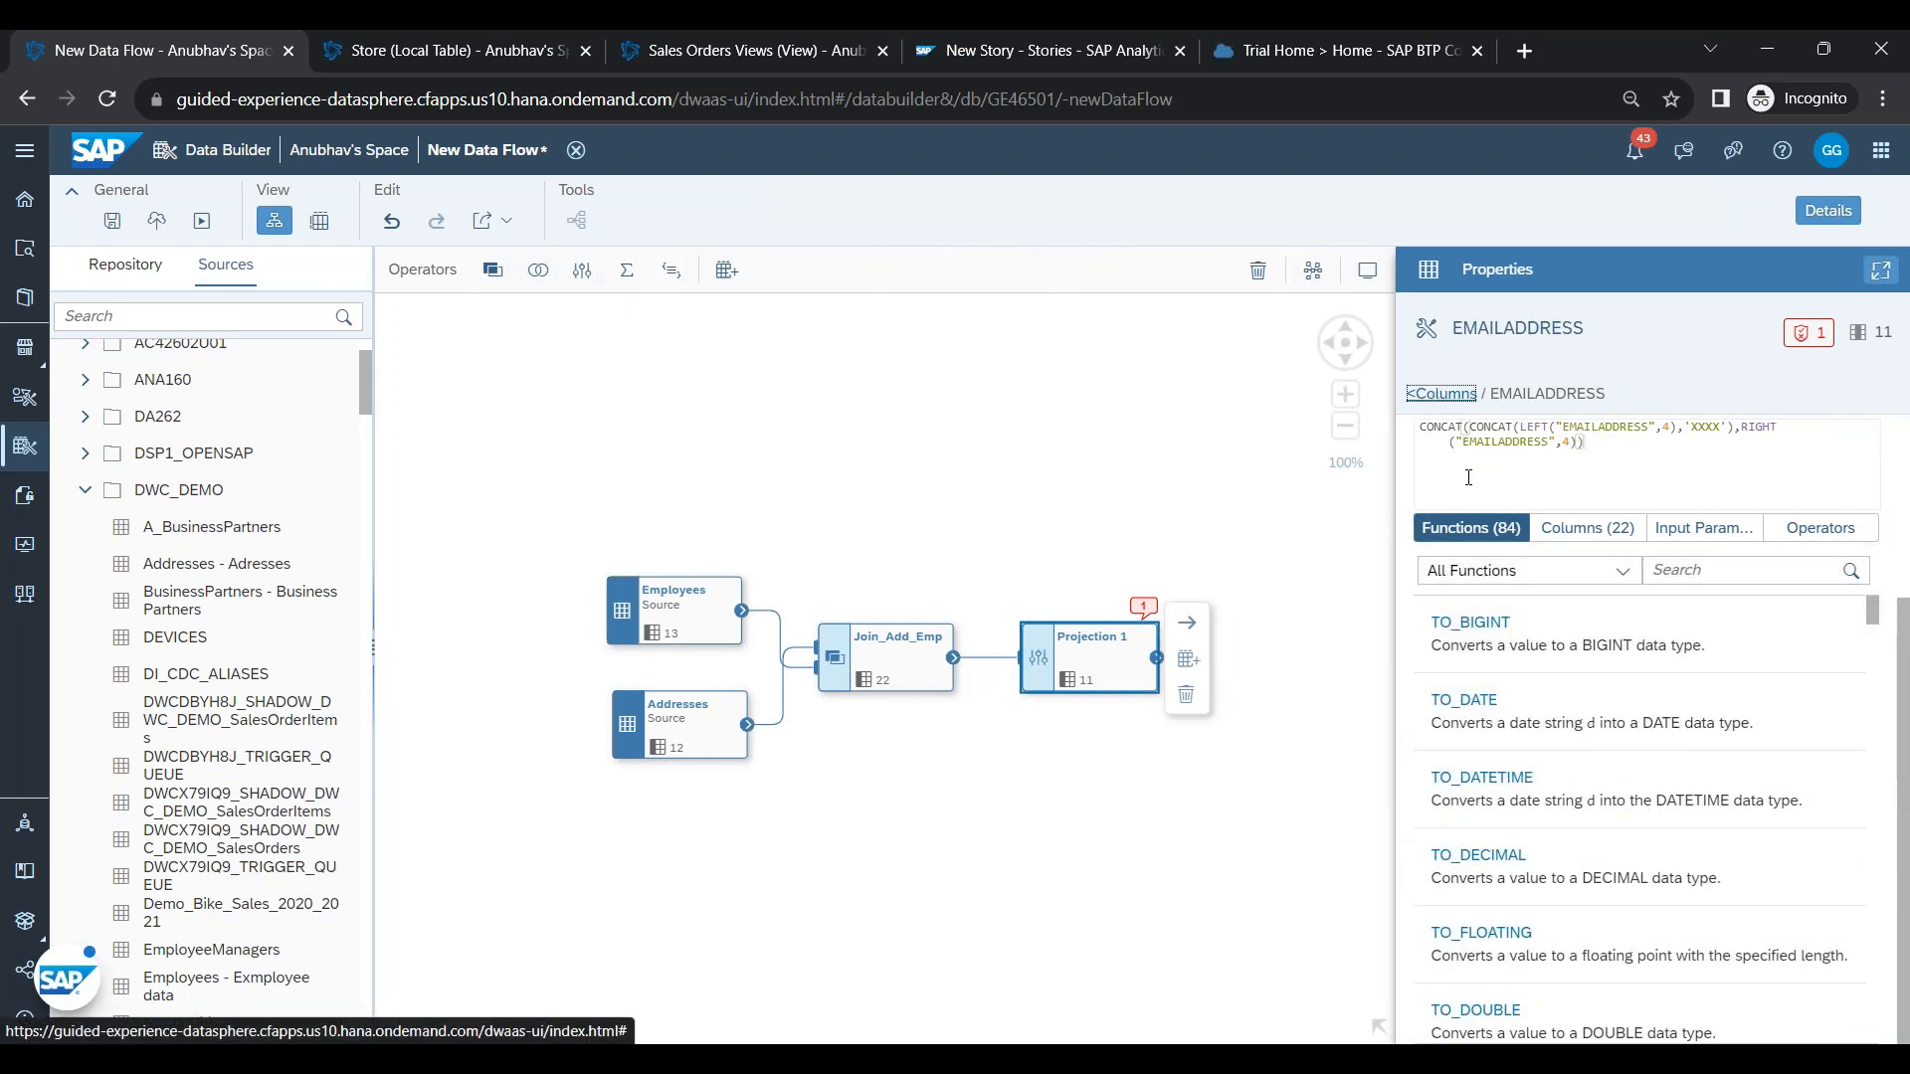
left_click(1441, 394)
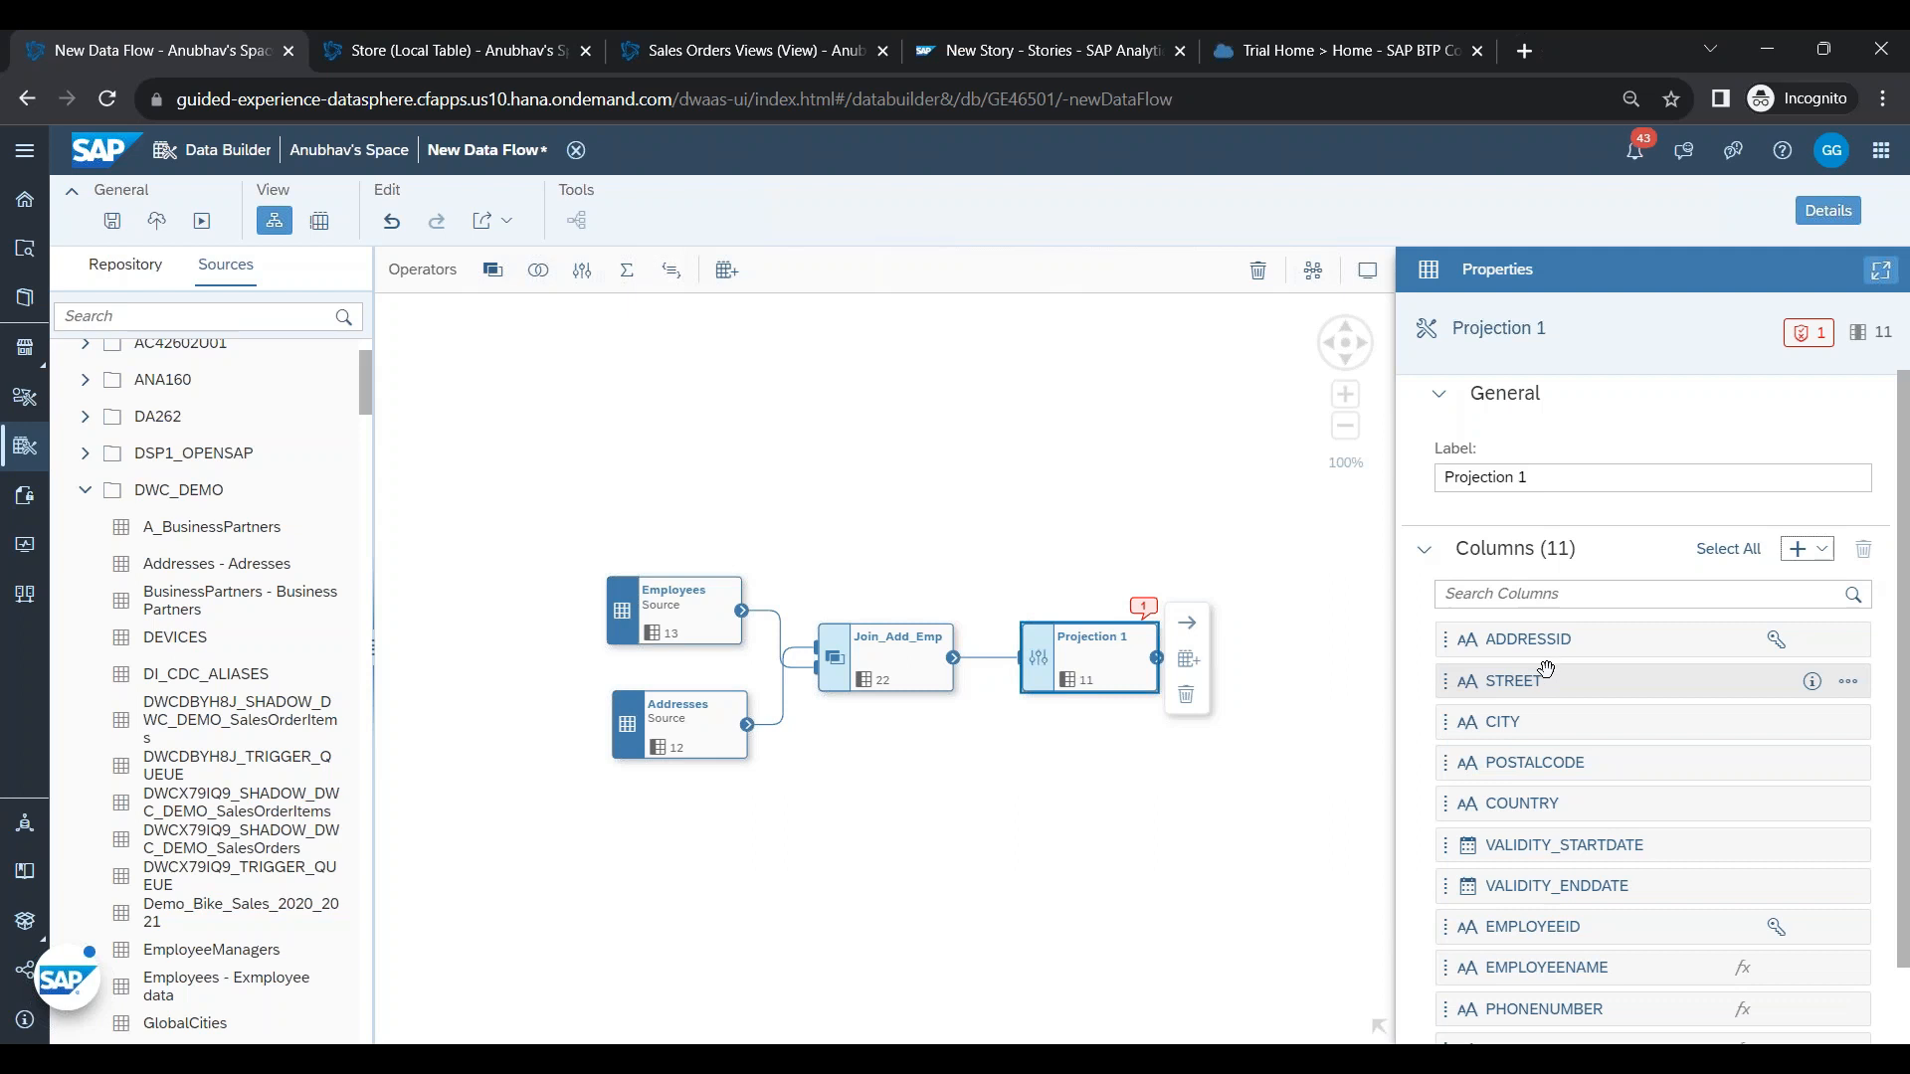
scroll(1546, 668, "down", 1)
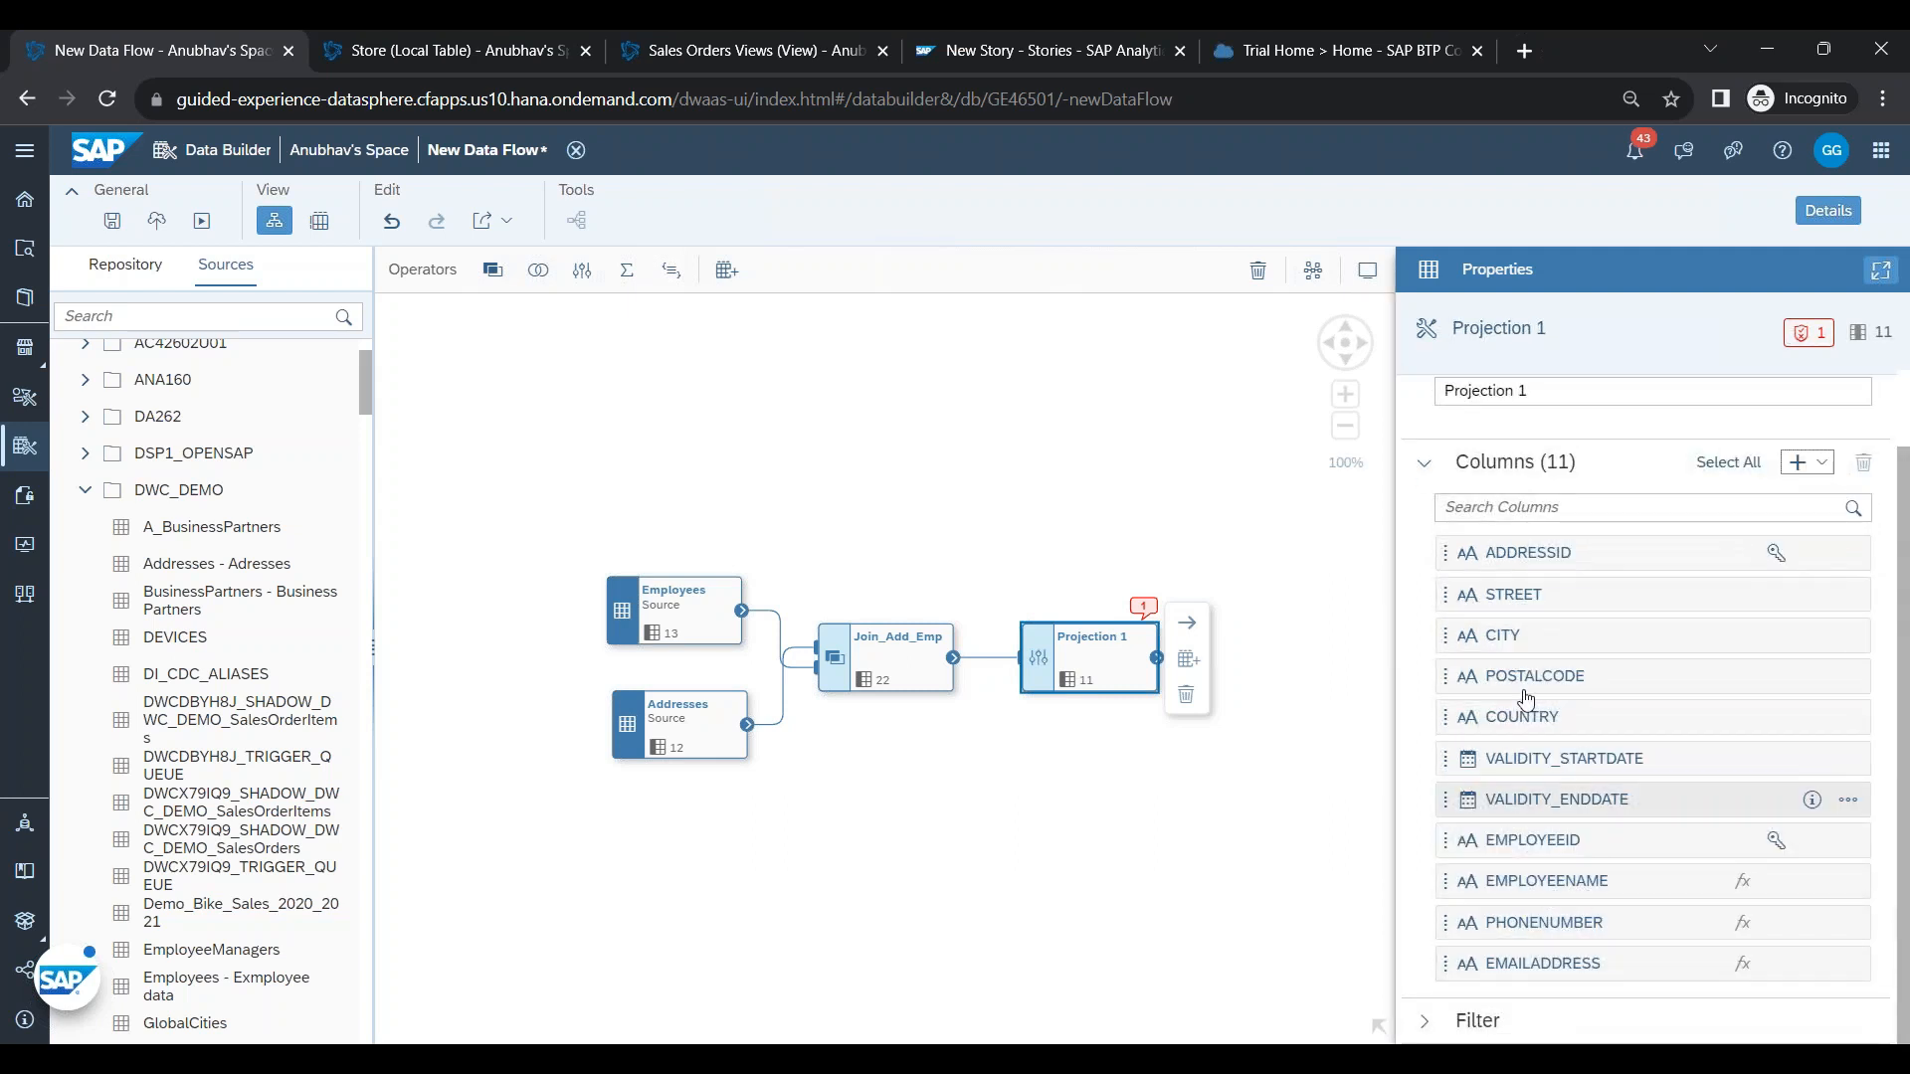
left_click(1794, 78)
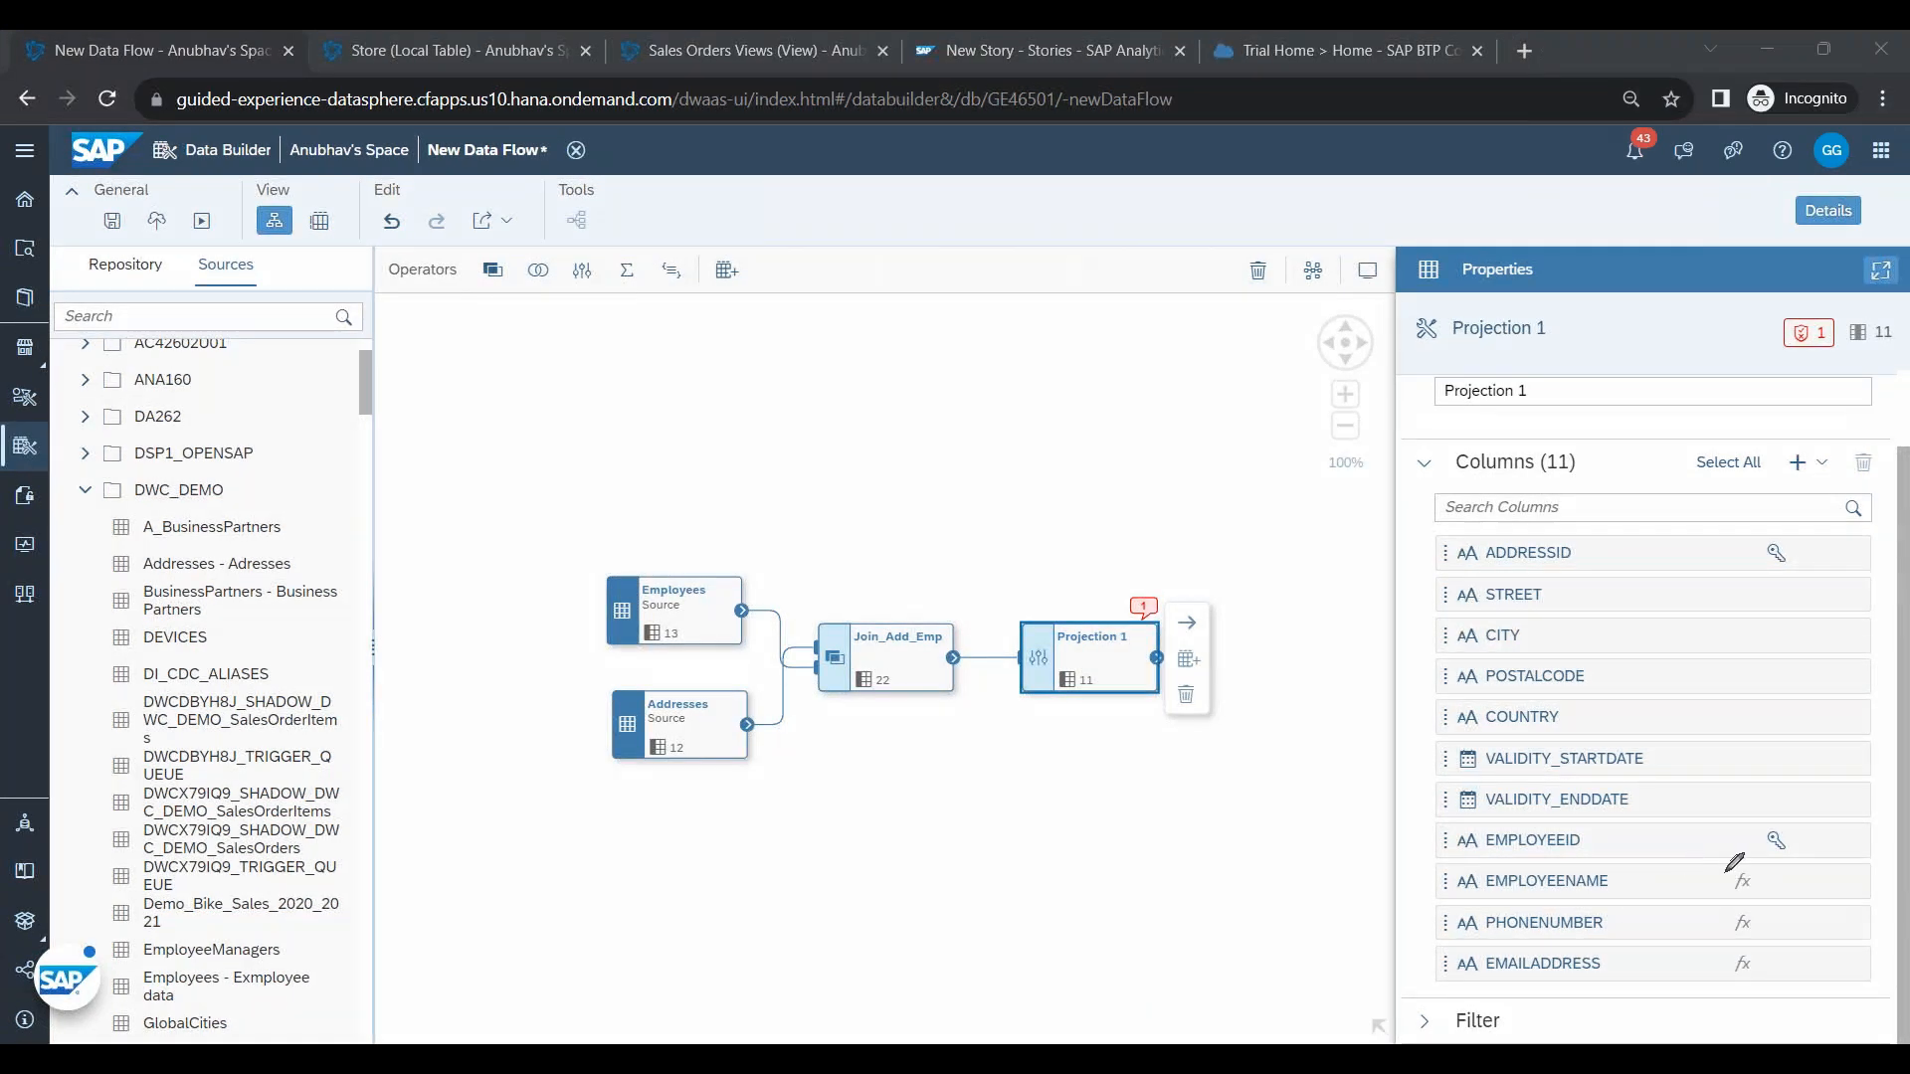
mouse_move(1753, 859)
left_mouse_down()
mouse_move(1717, 985)
mouse_move(1785, 948)
mouse_move(1781, 862)
mouse_move(1749, 852)
left_mouse_up()
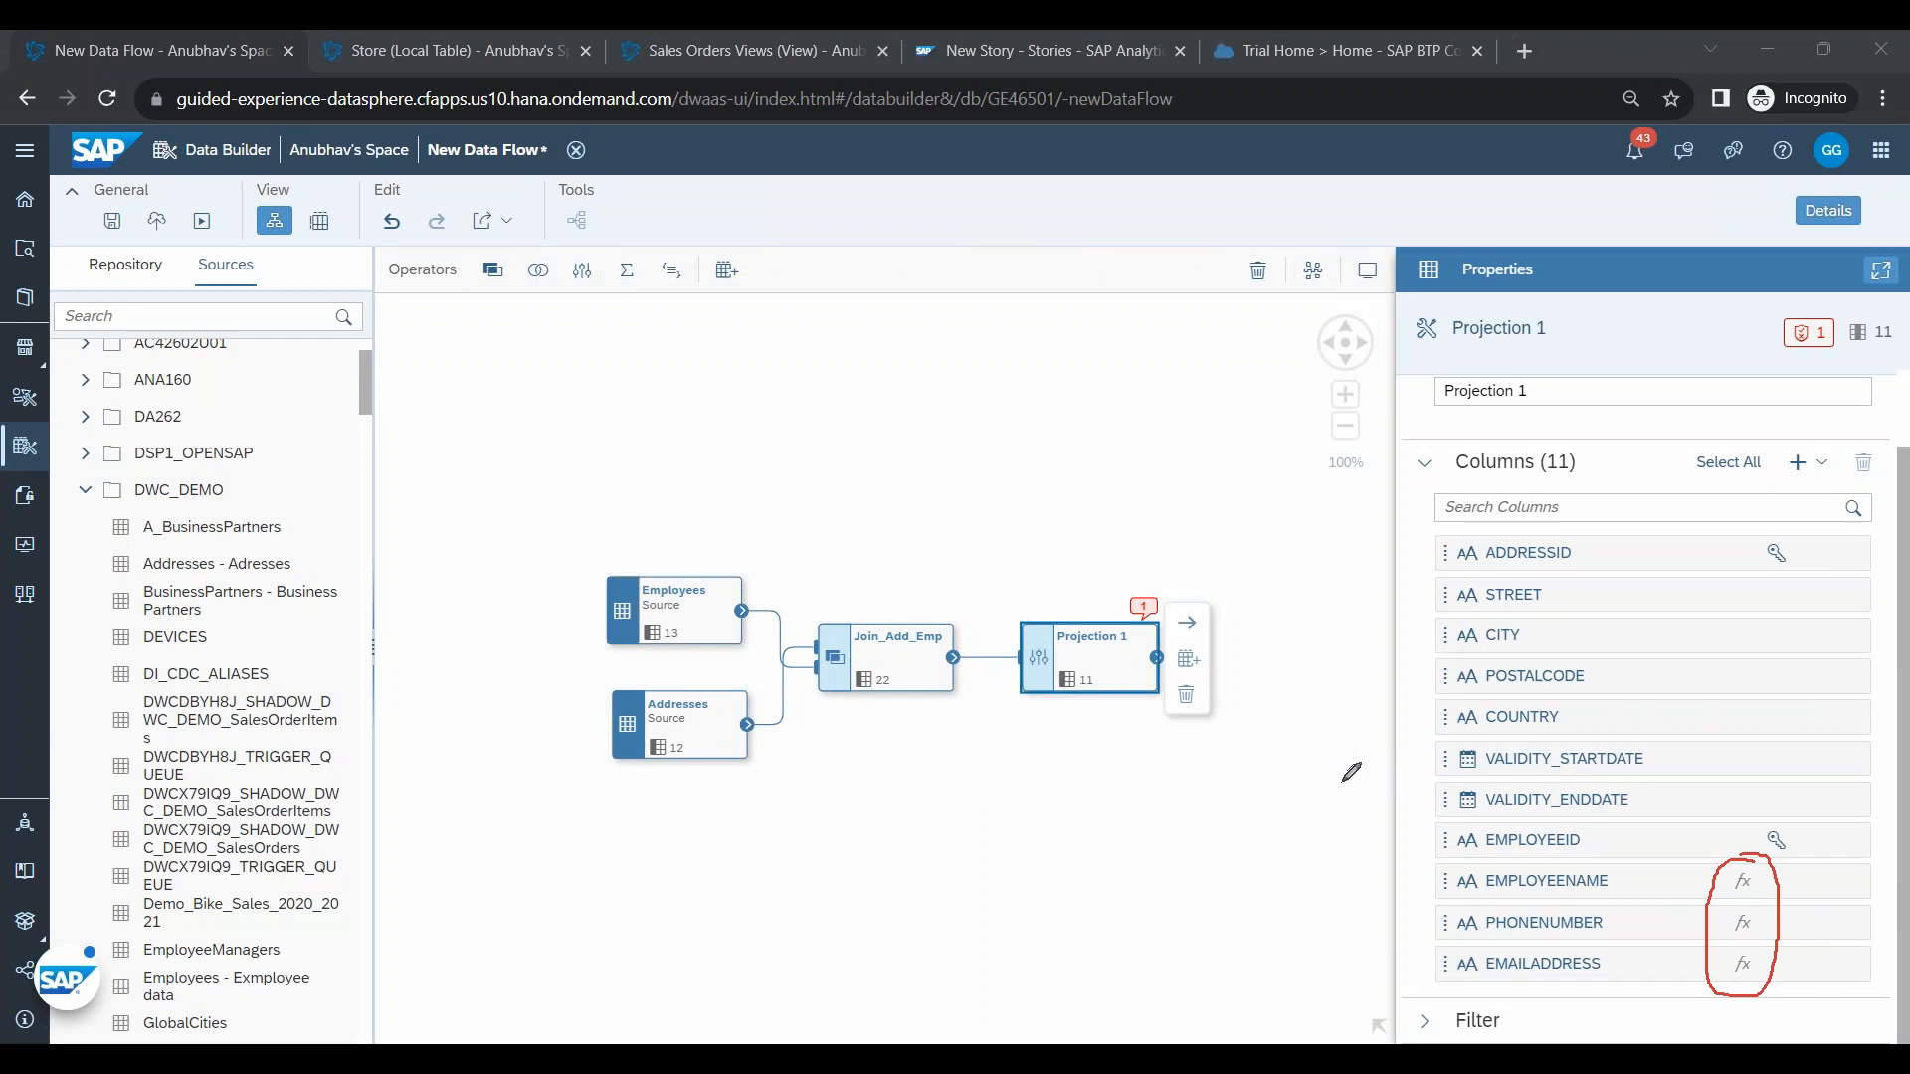
left_click(1391, 937)
right_click(1339, 849)
left_click(1384, 617)
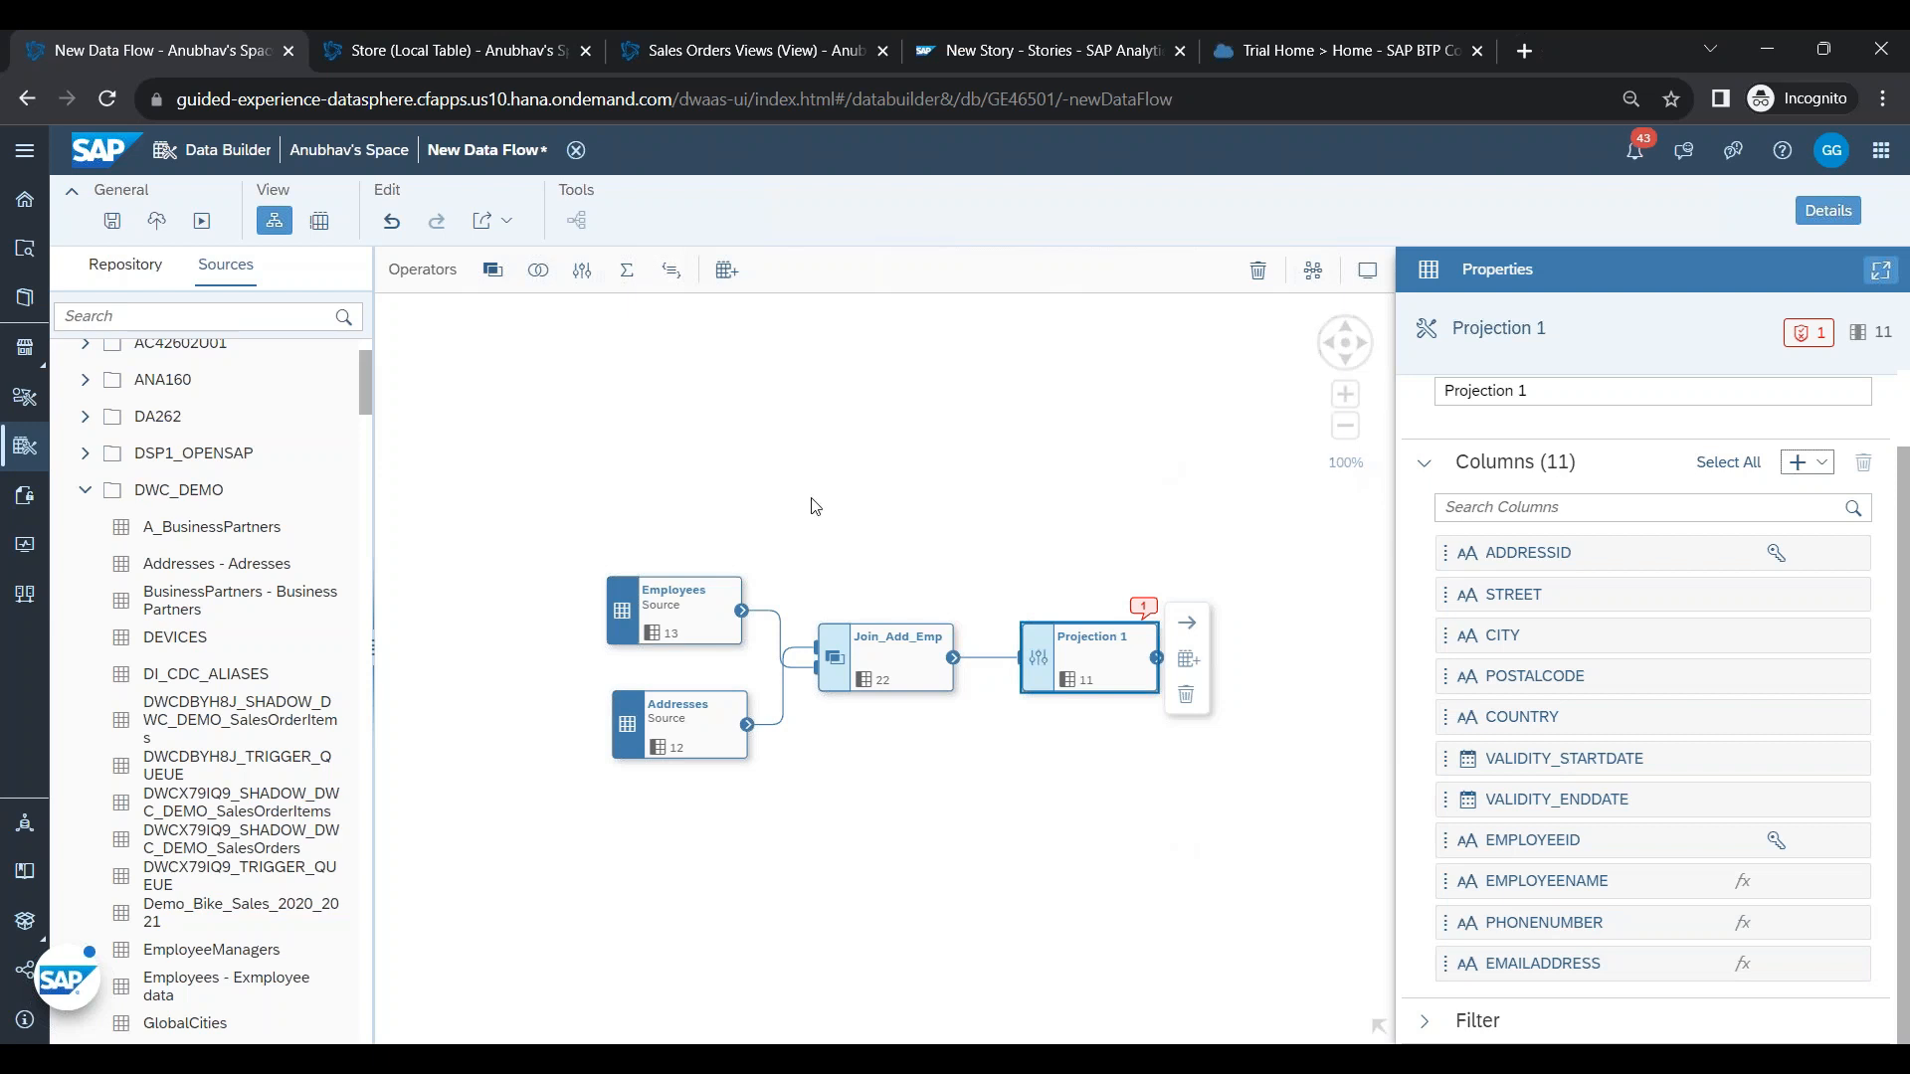
- Add a new target table after Projection 1, set its business name to T_EMPMASTER and open its validation messages
left_click(1188, 662)
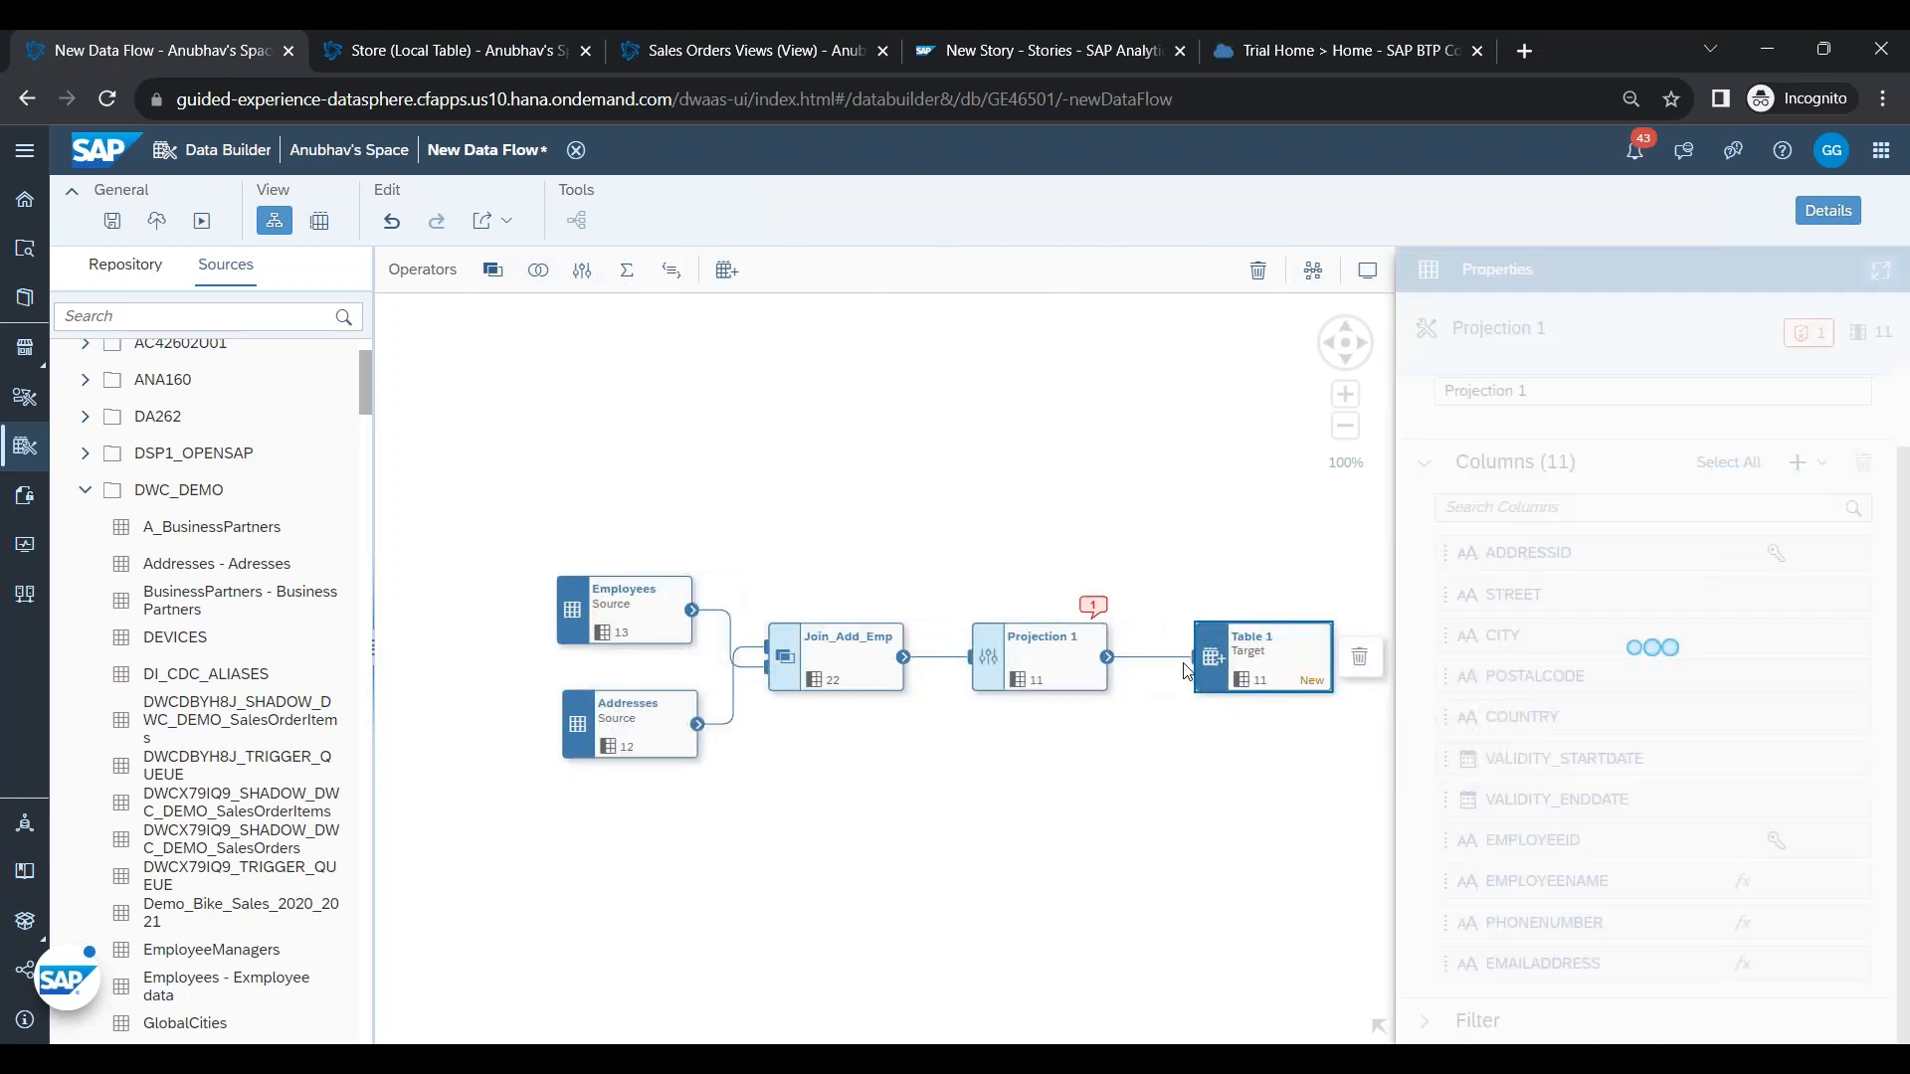
triple_click(1437, 545)
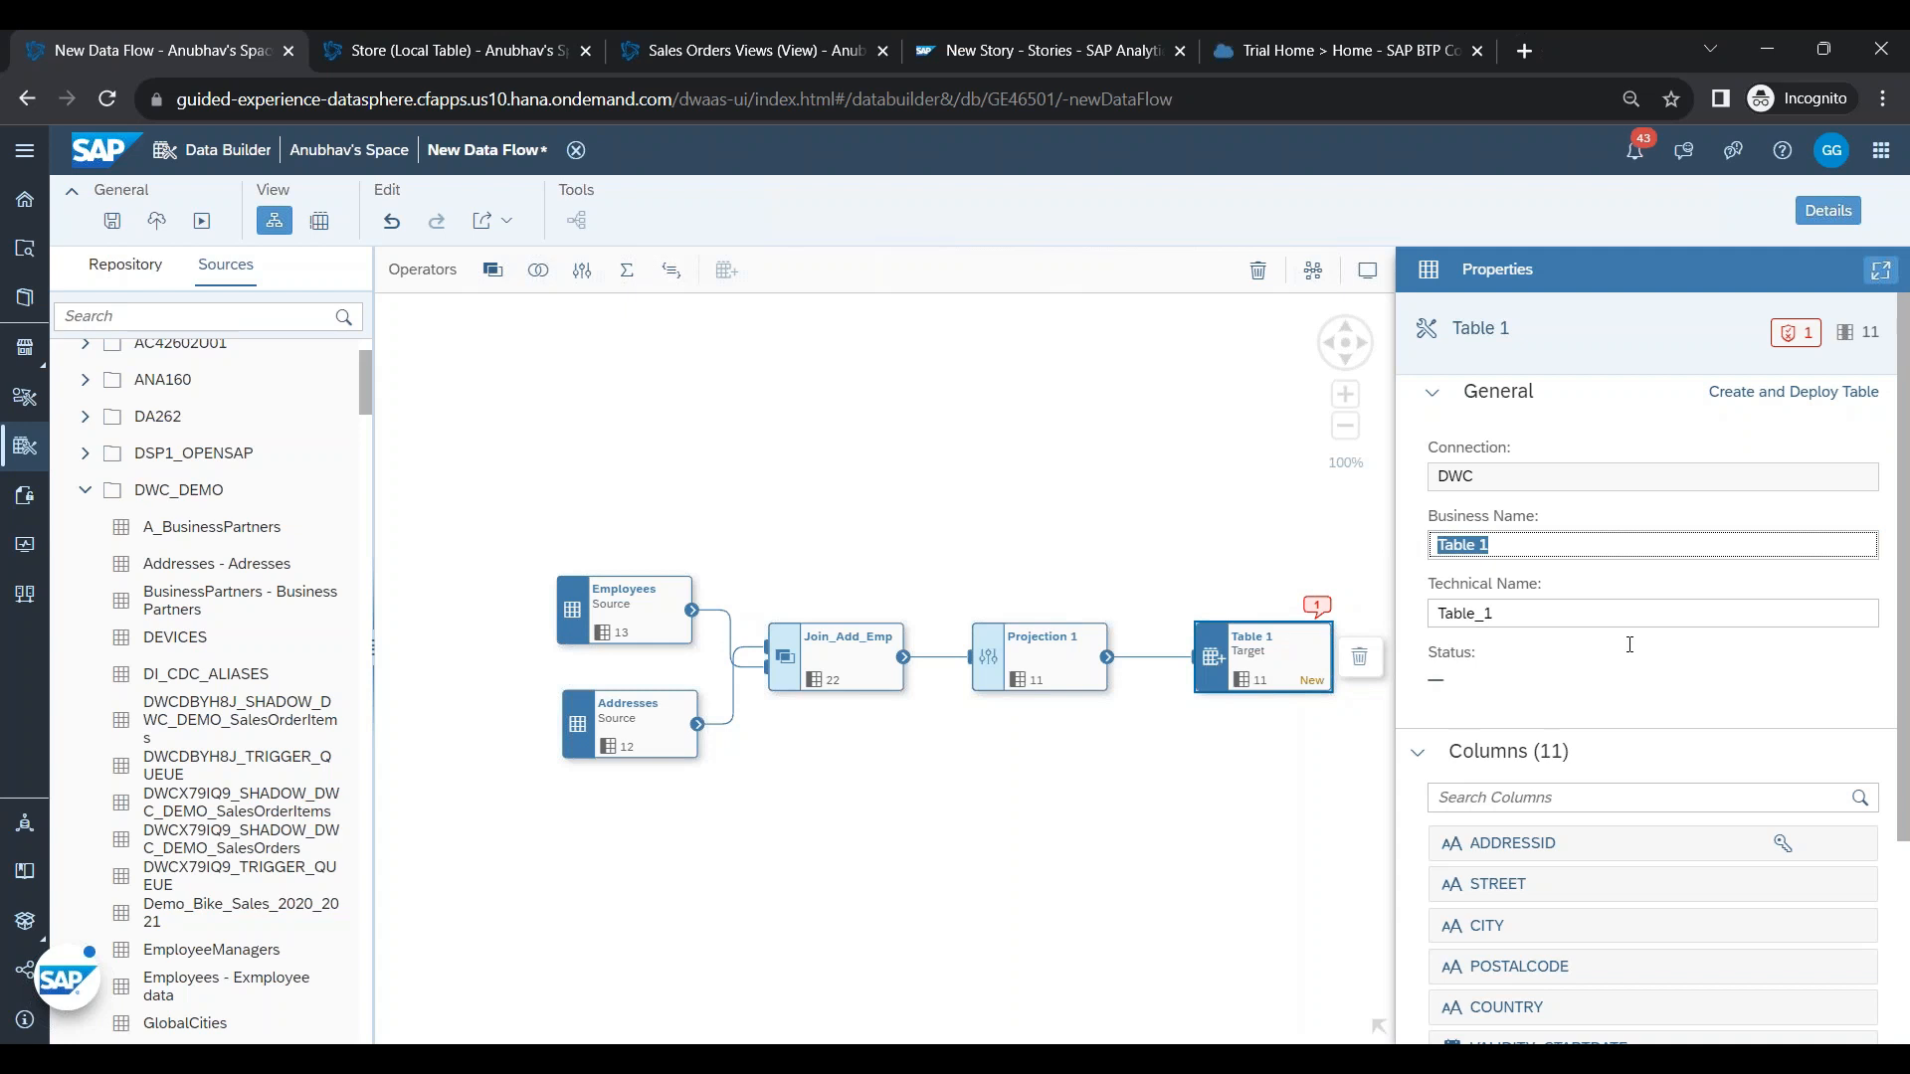
type("T_")
type("EMPM")
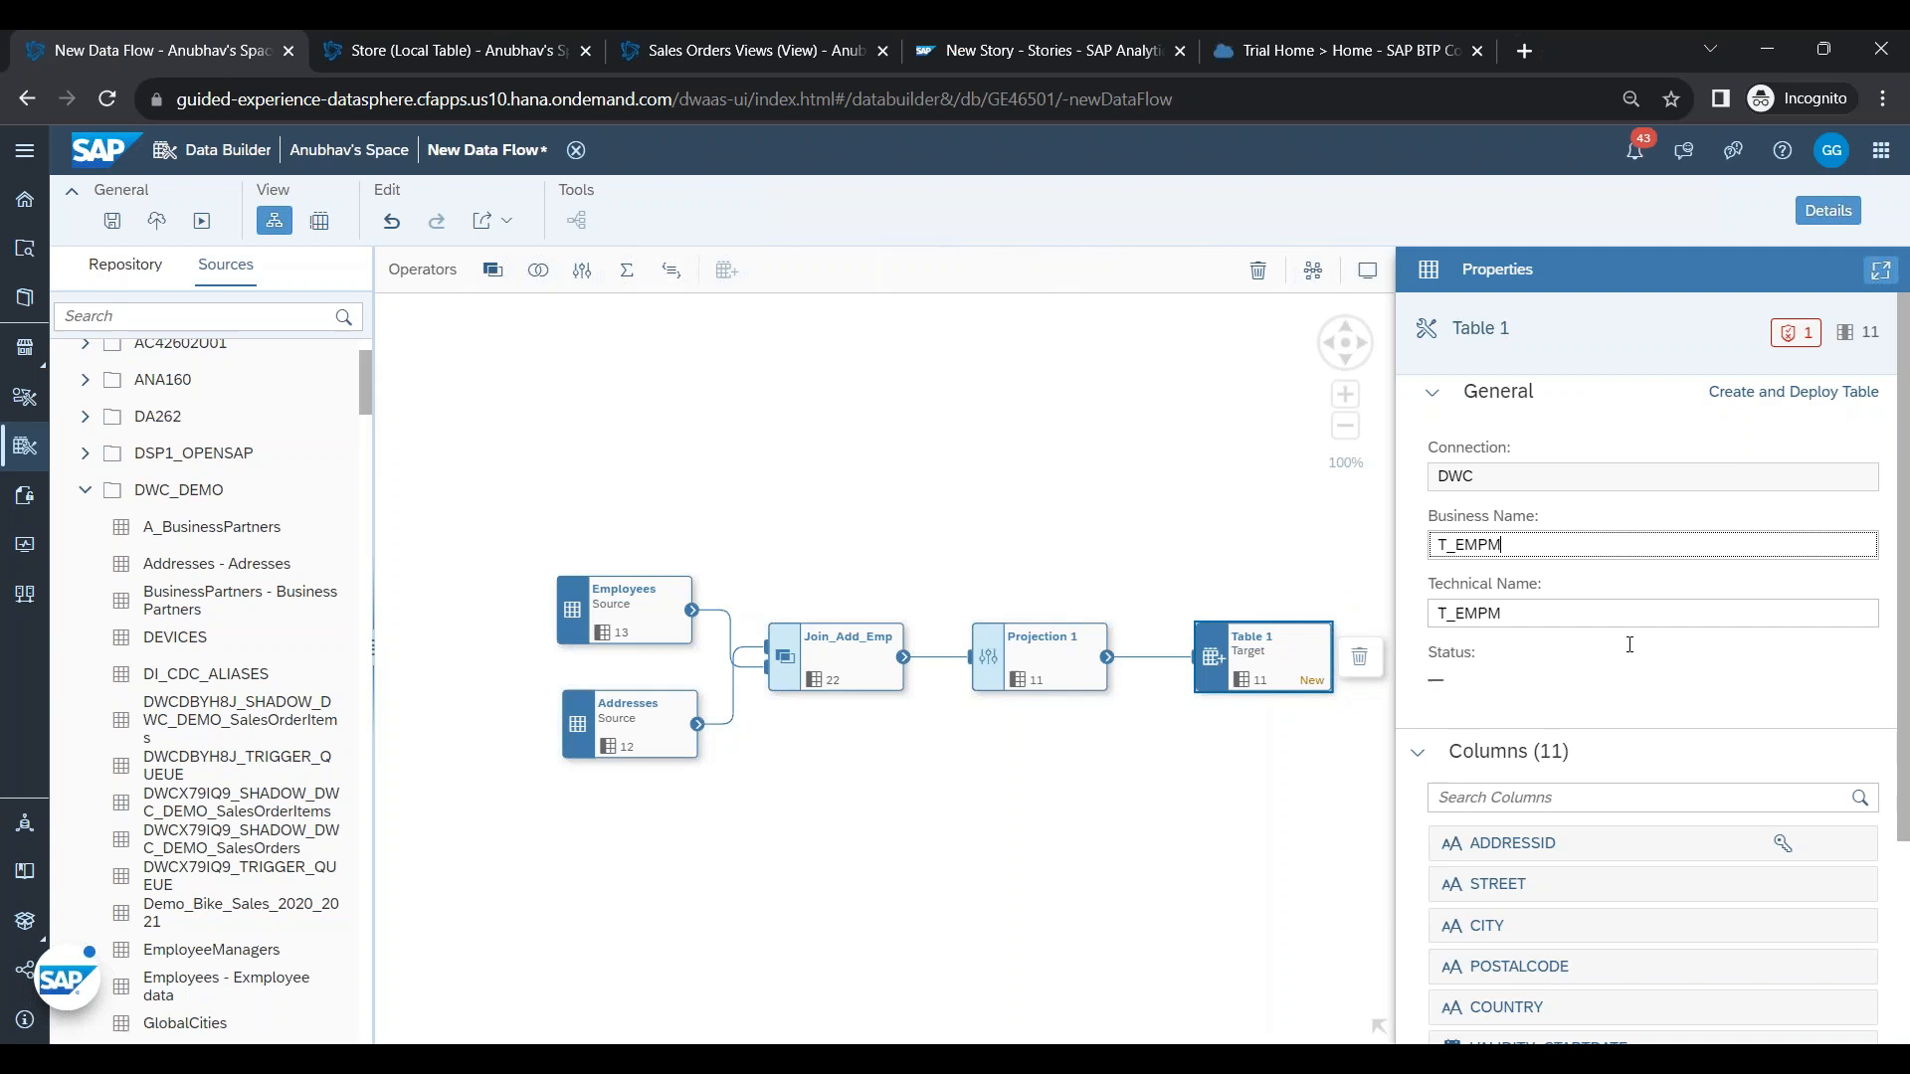
type("ASTER")
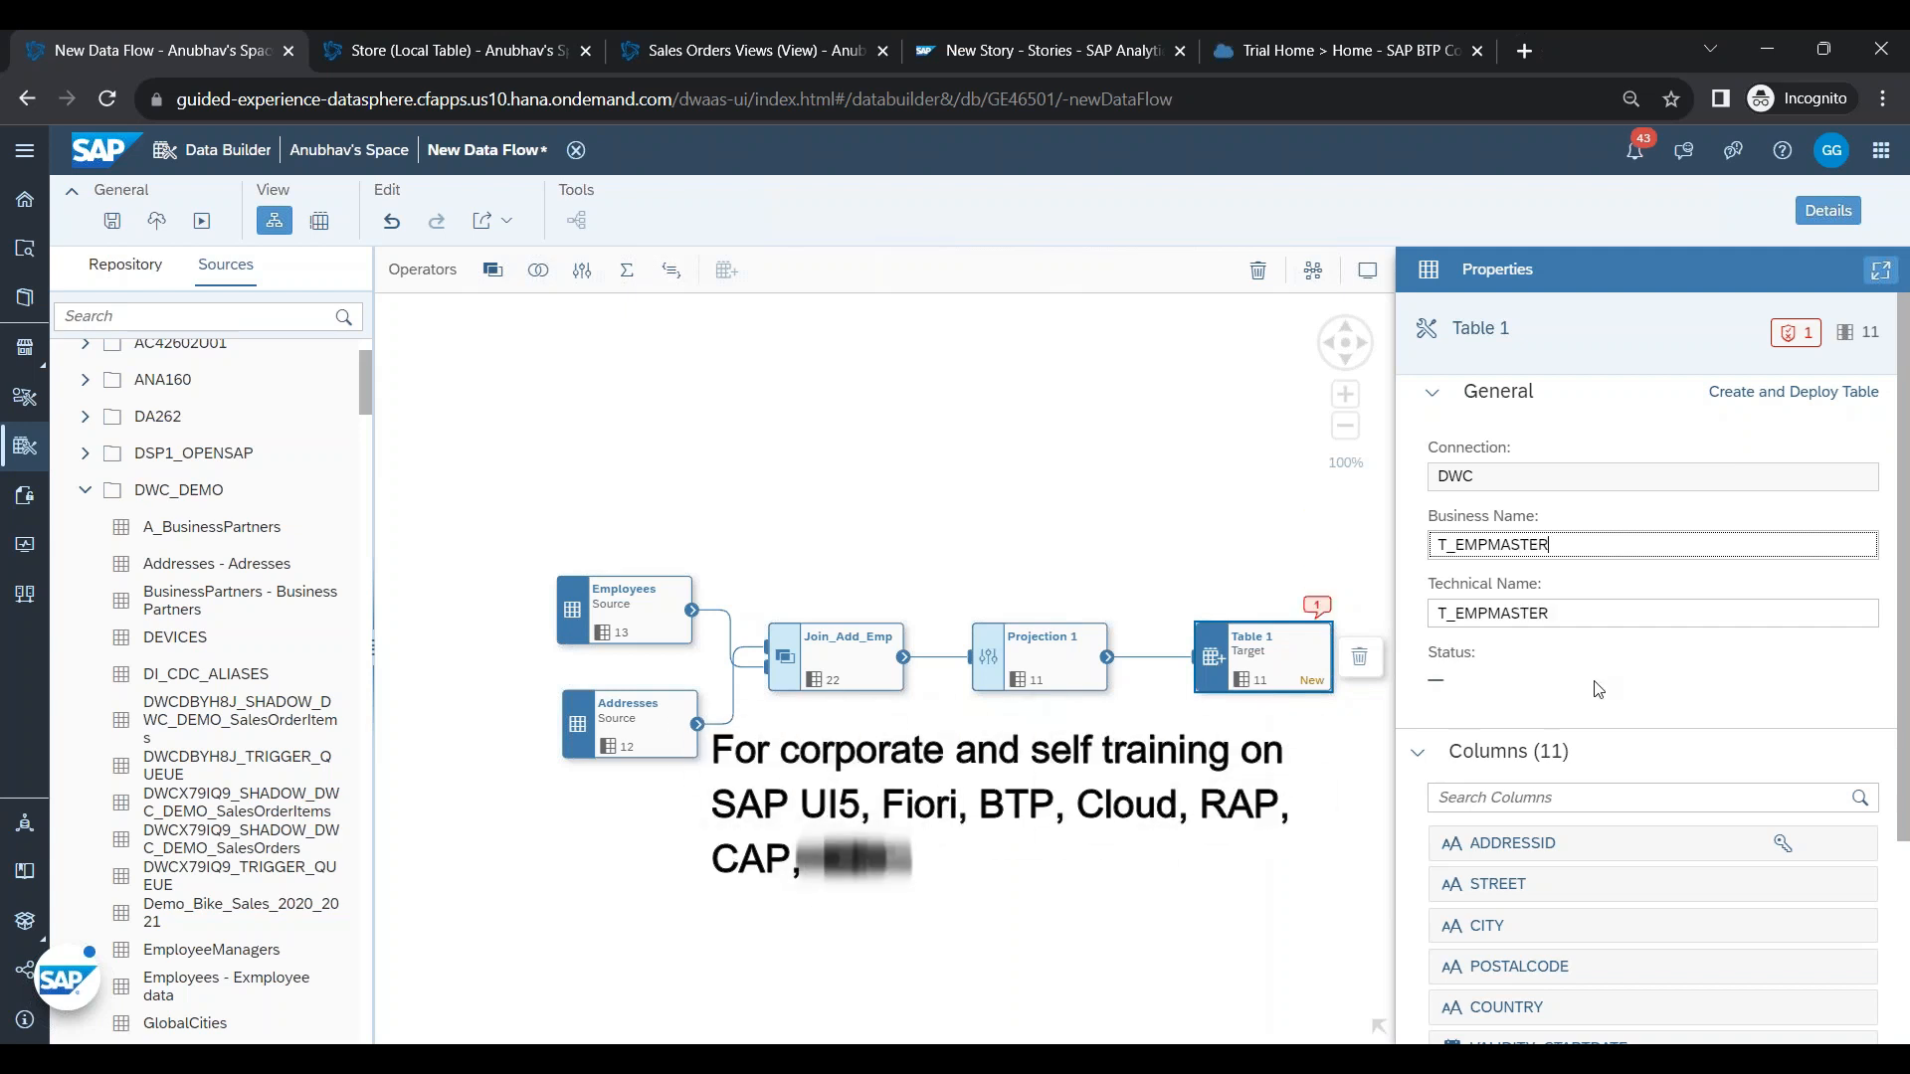
left_click(1290, 684)
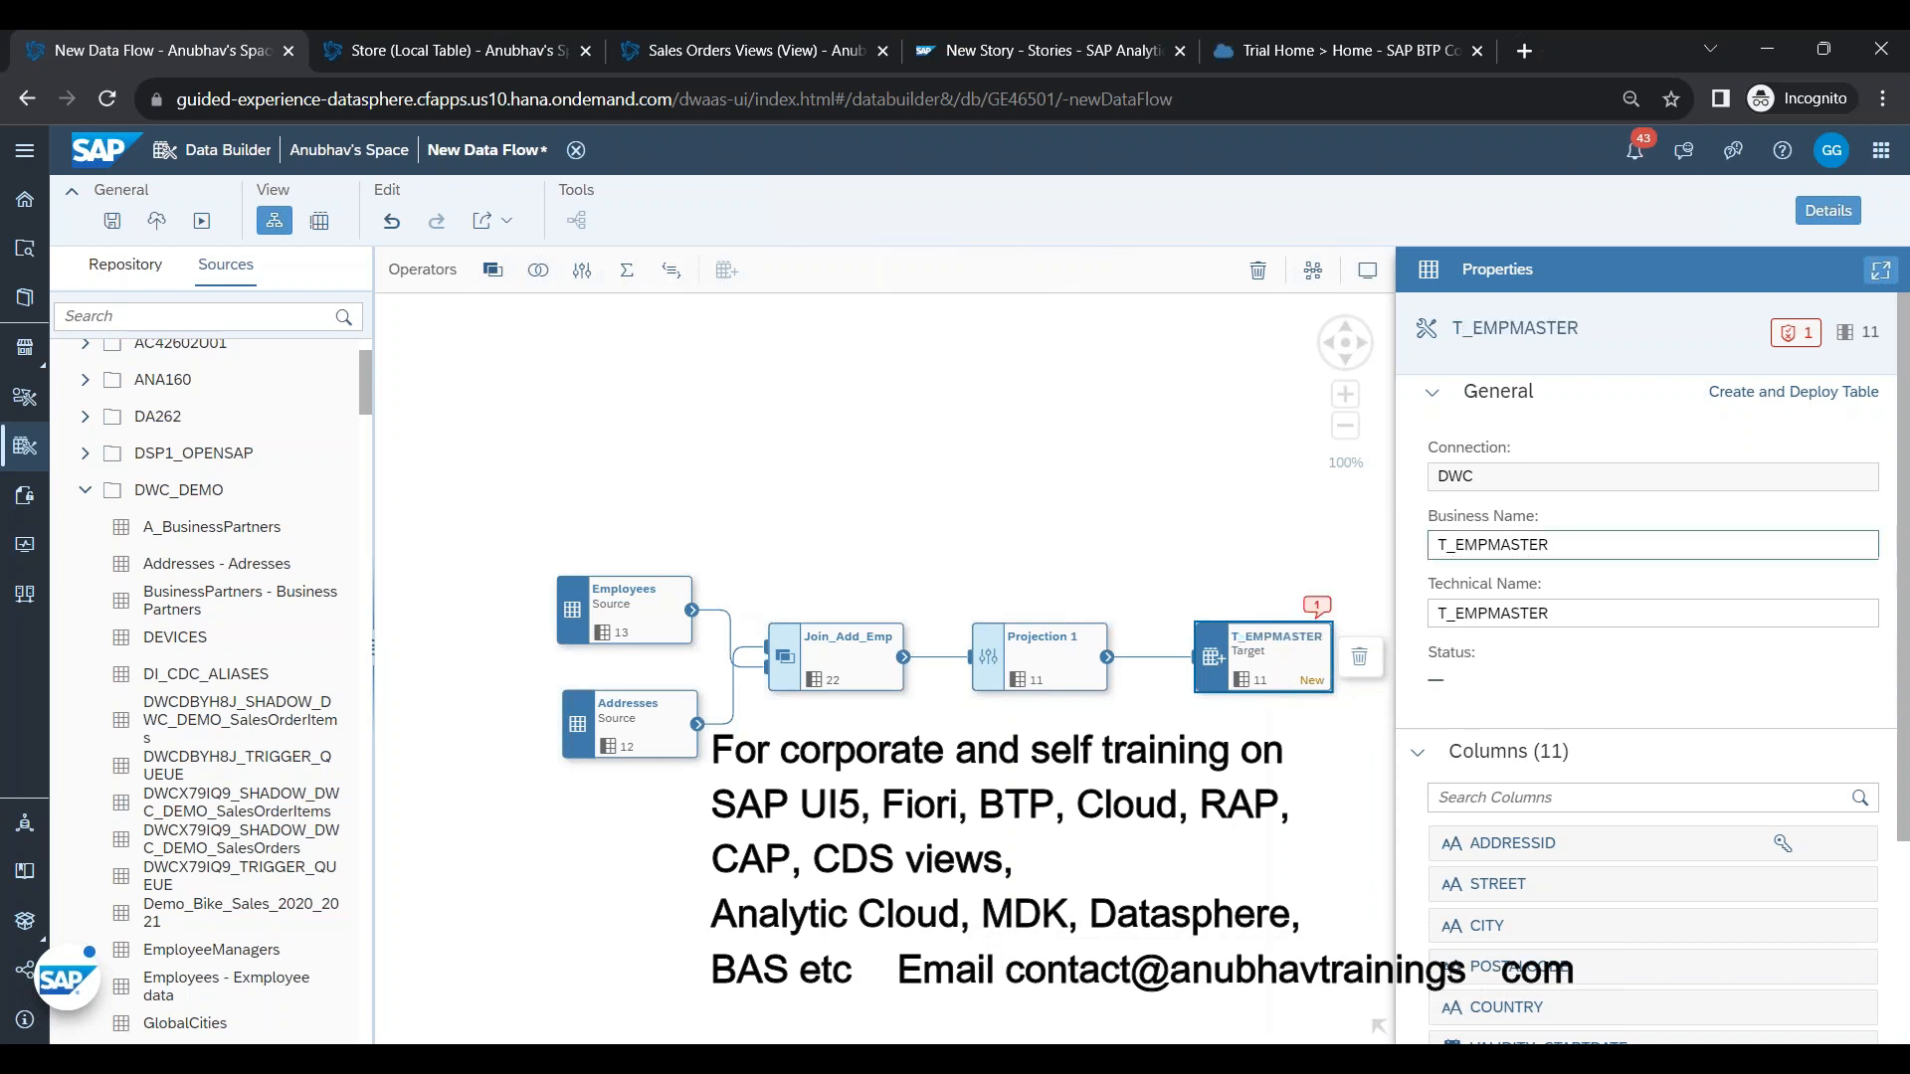
left_click(1813, 338)
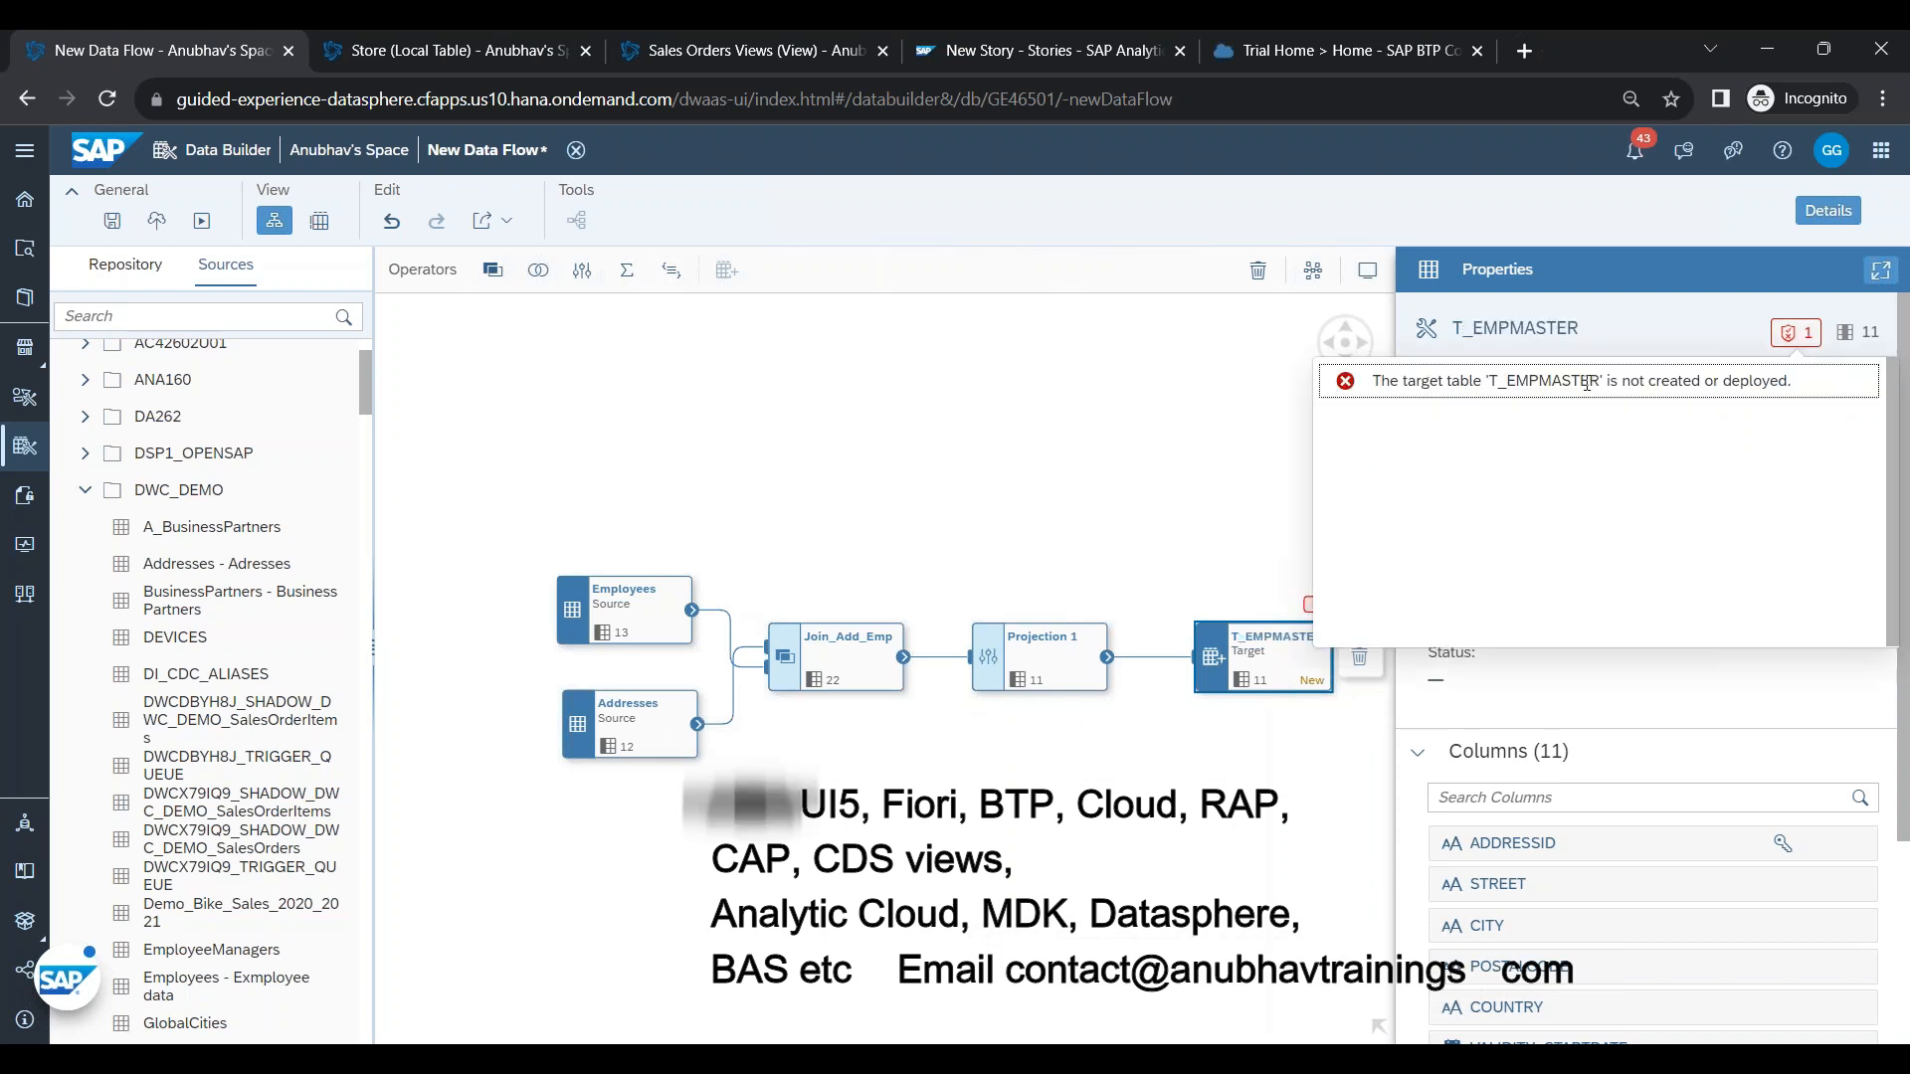
- Dismiss the validation messages, then create and deploy the target table T_EMPMASTER
left_click(1623, 716)
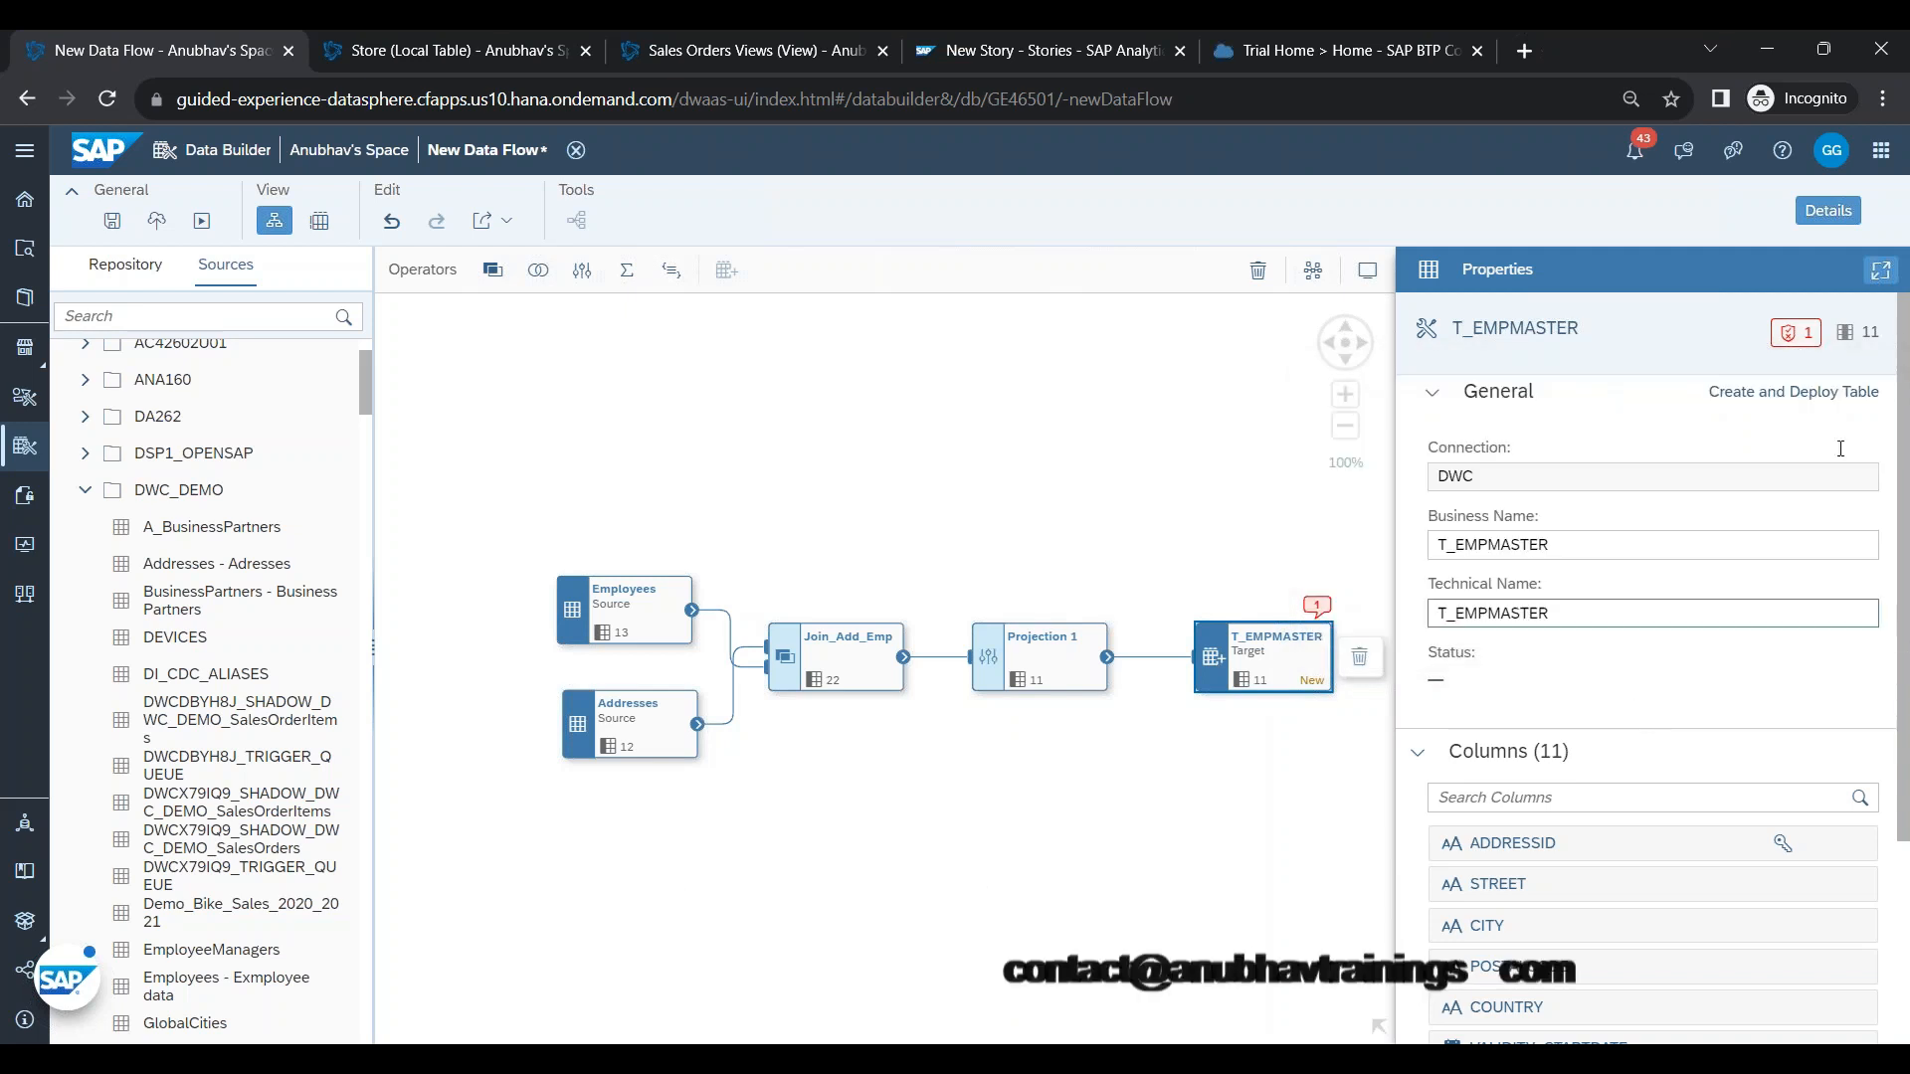
left_click(1795, 394)
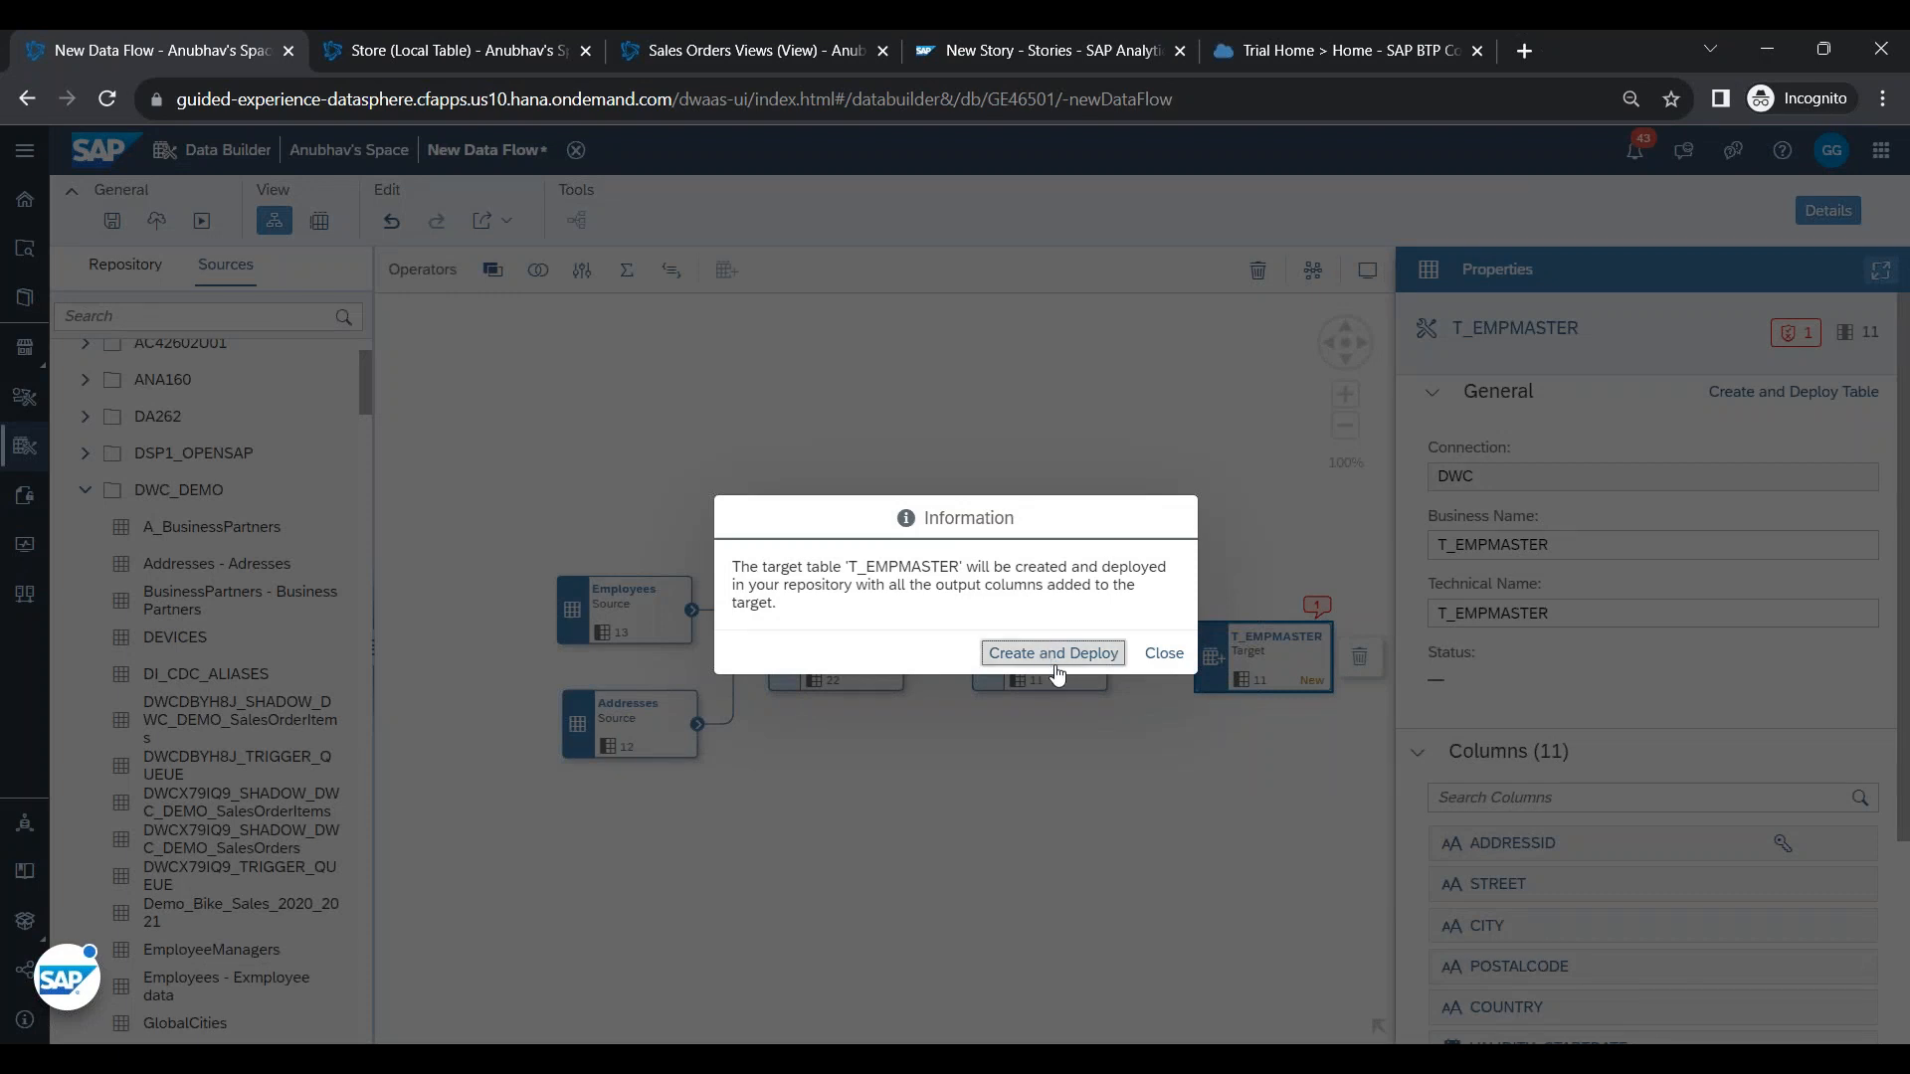
left_click(1056, 654)
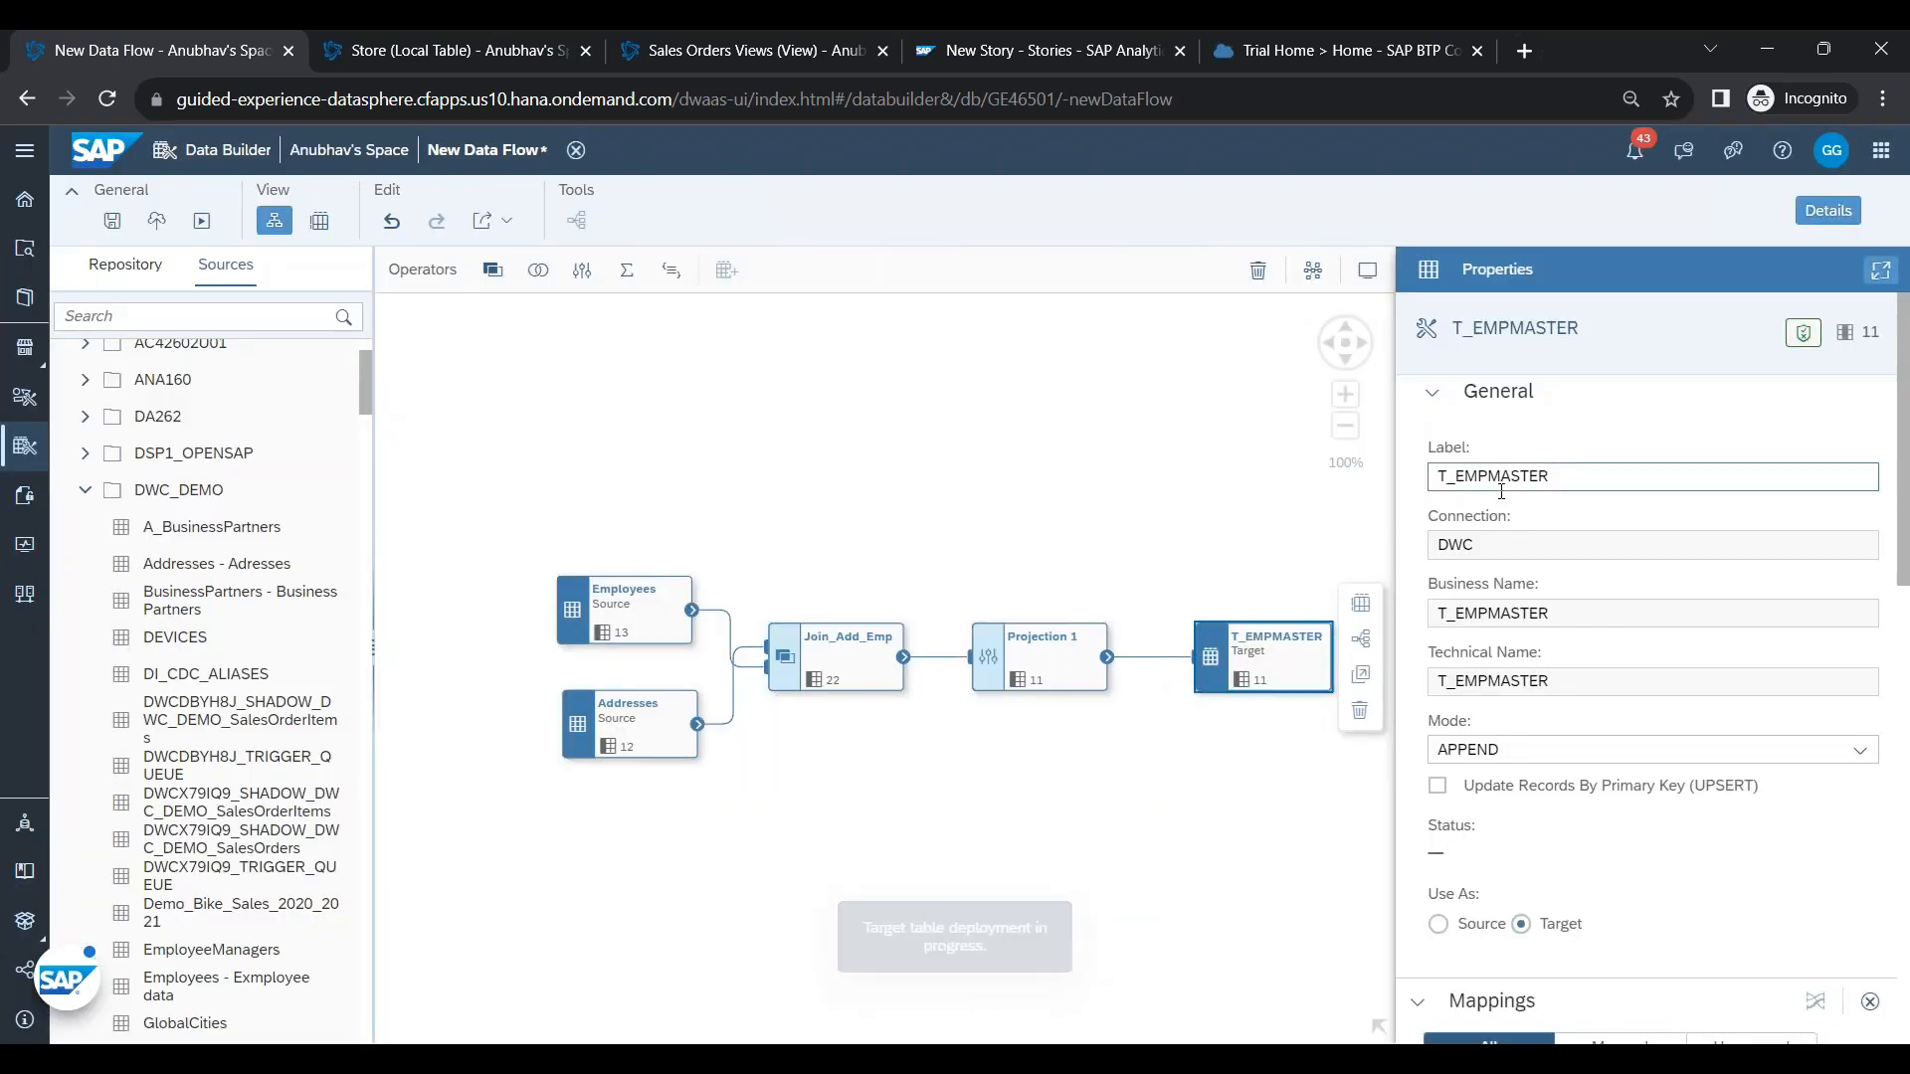
- Start deploying the data flow and save it under the business name DF_EMPLOYEES
left_click(156, 220)
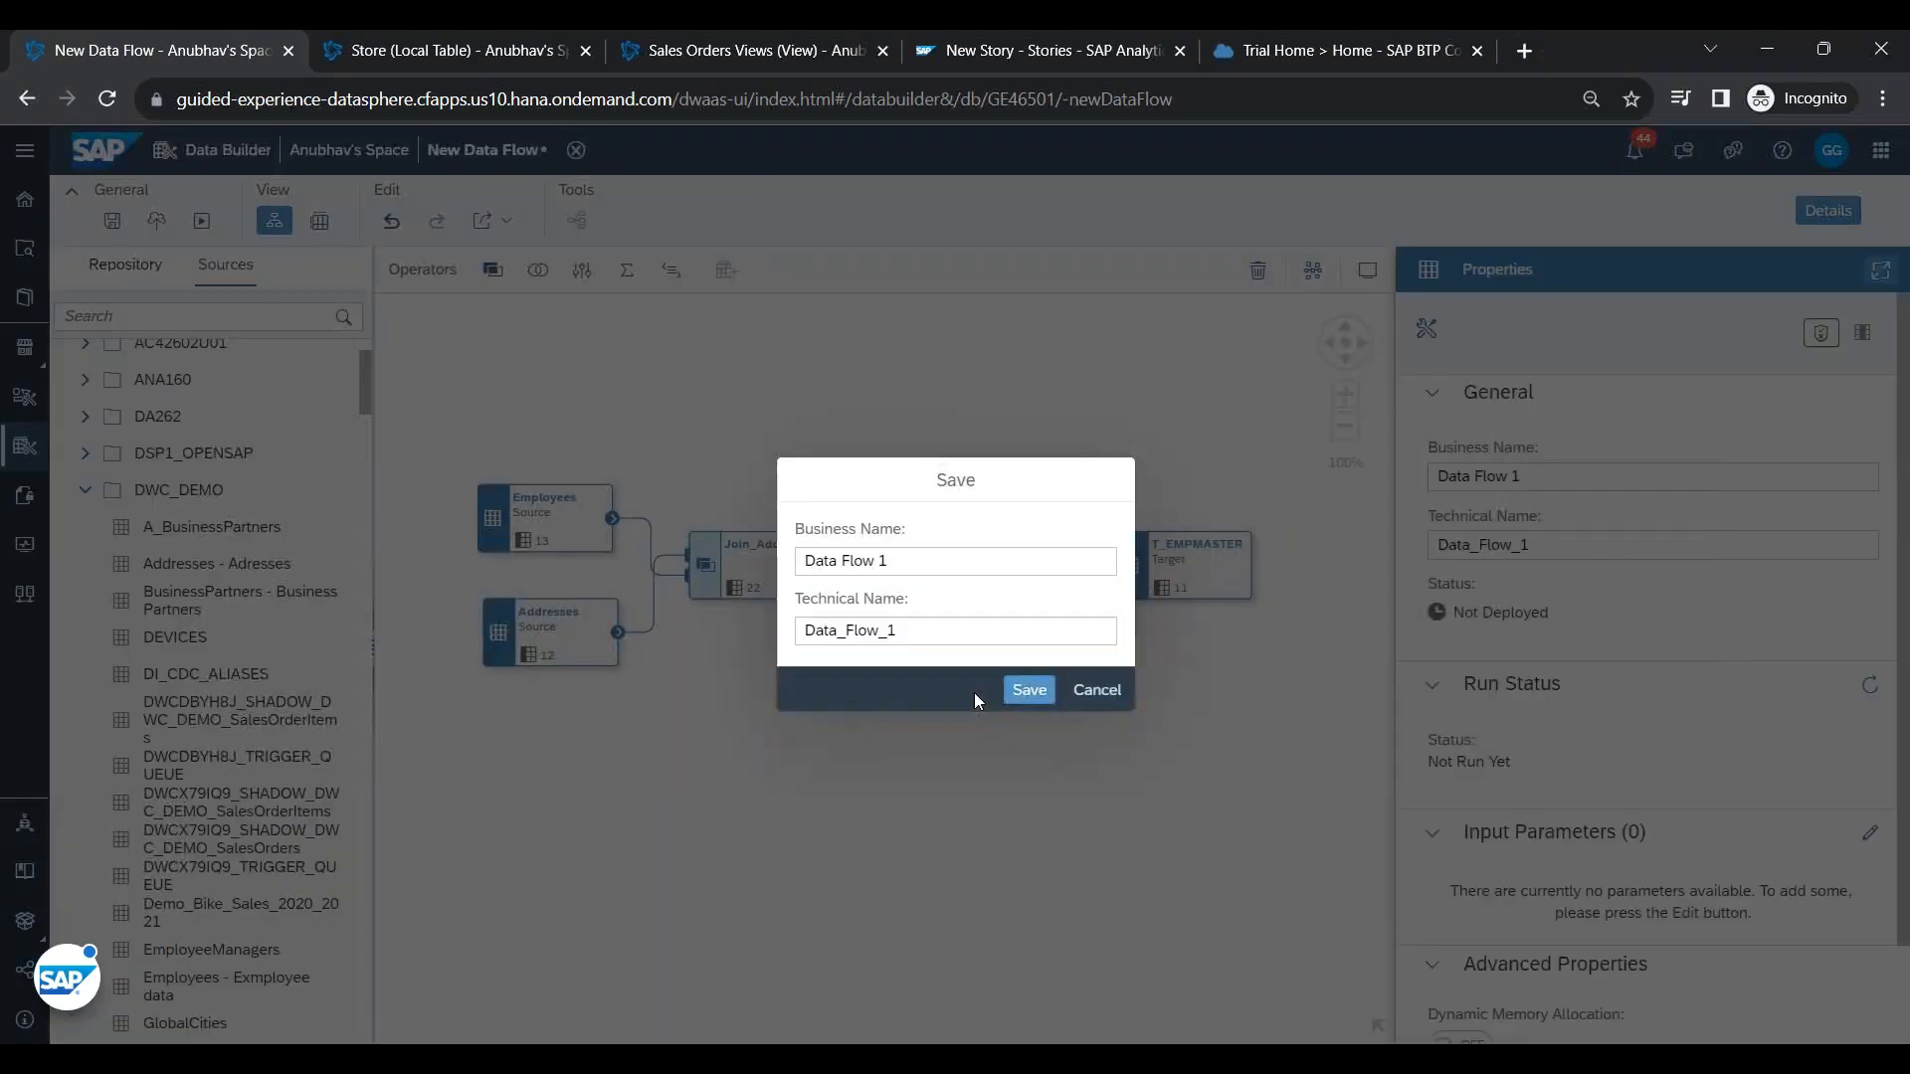
type("d")
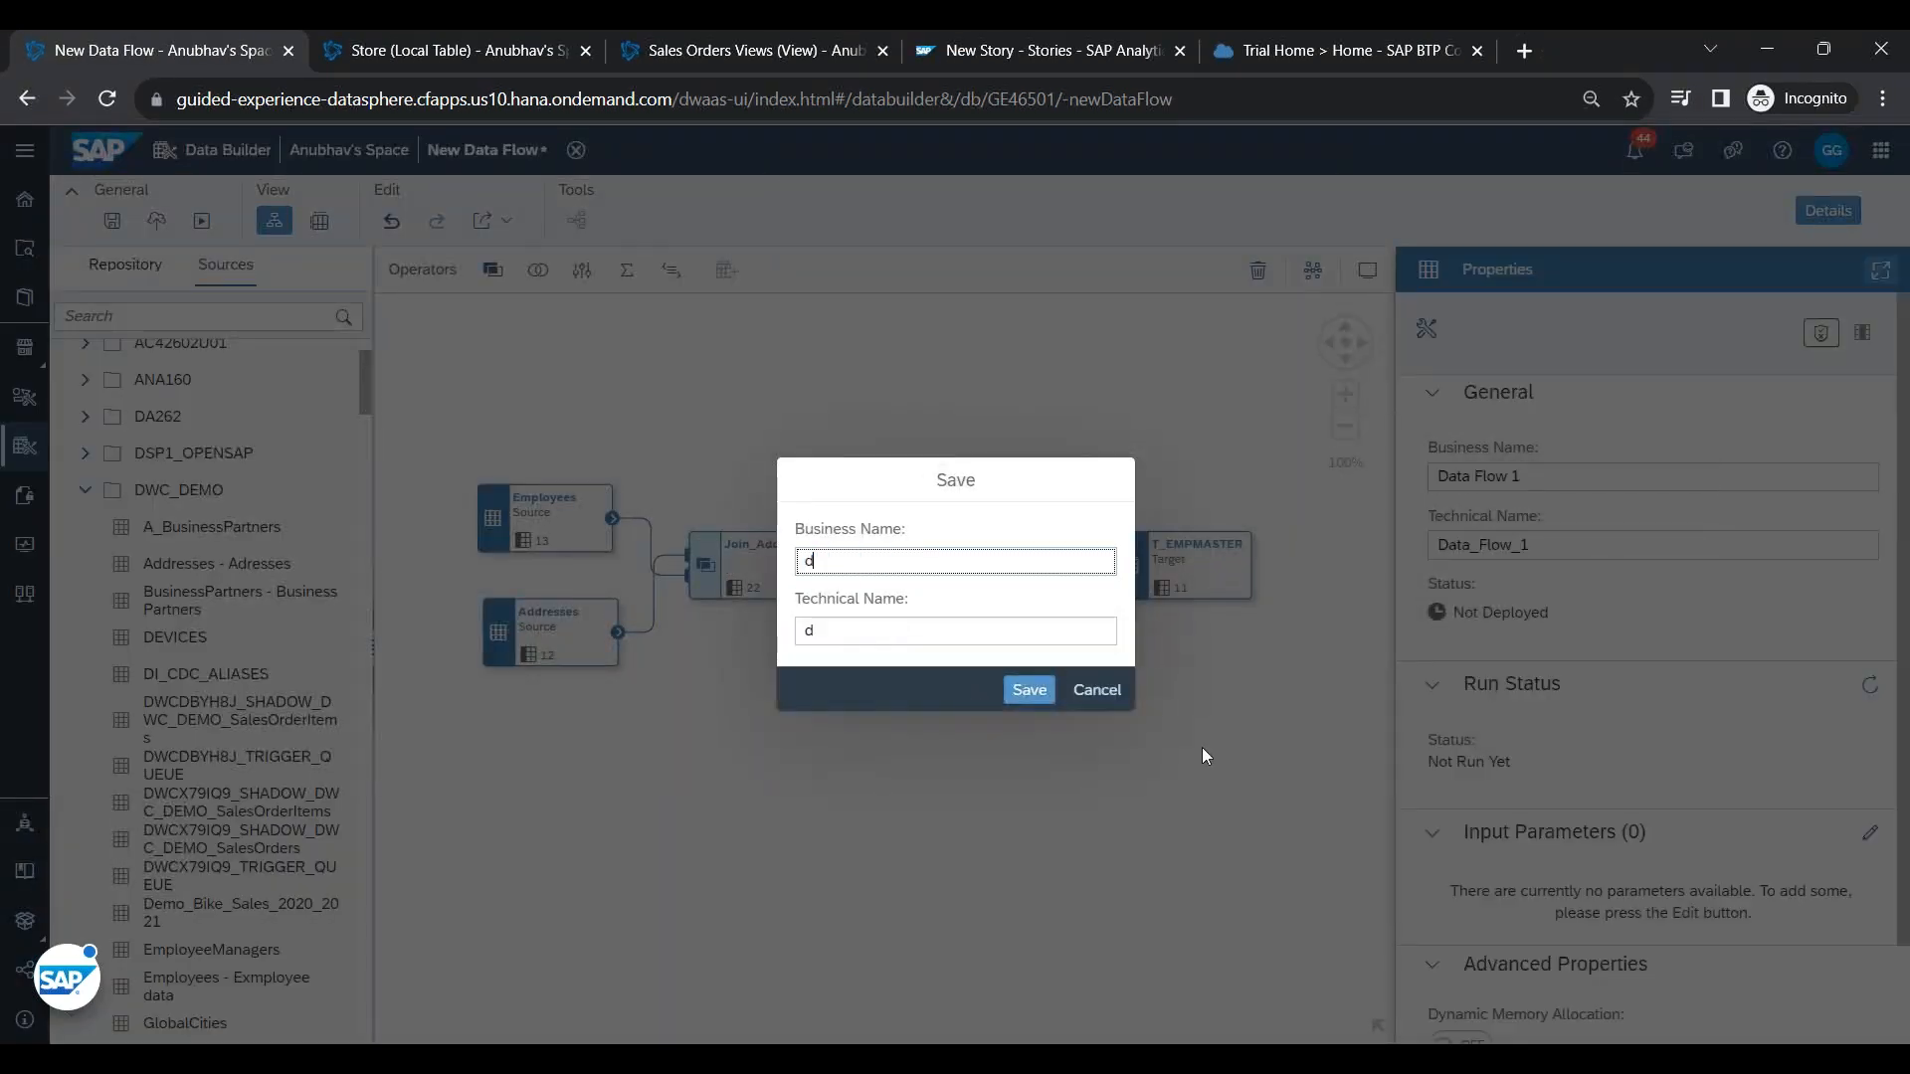
key("BackSpace")
key("BackSpace")
type("DF_EMPLOYEES")
left_click(1030, 689)
- Deploy the saved DF_EMPLOYEES data flow again and check its deployment status
left_click(161, 224)
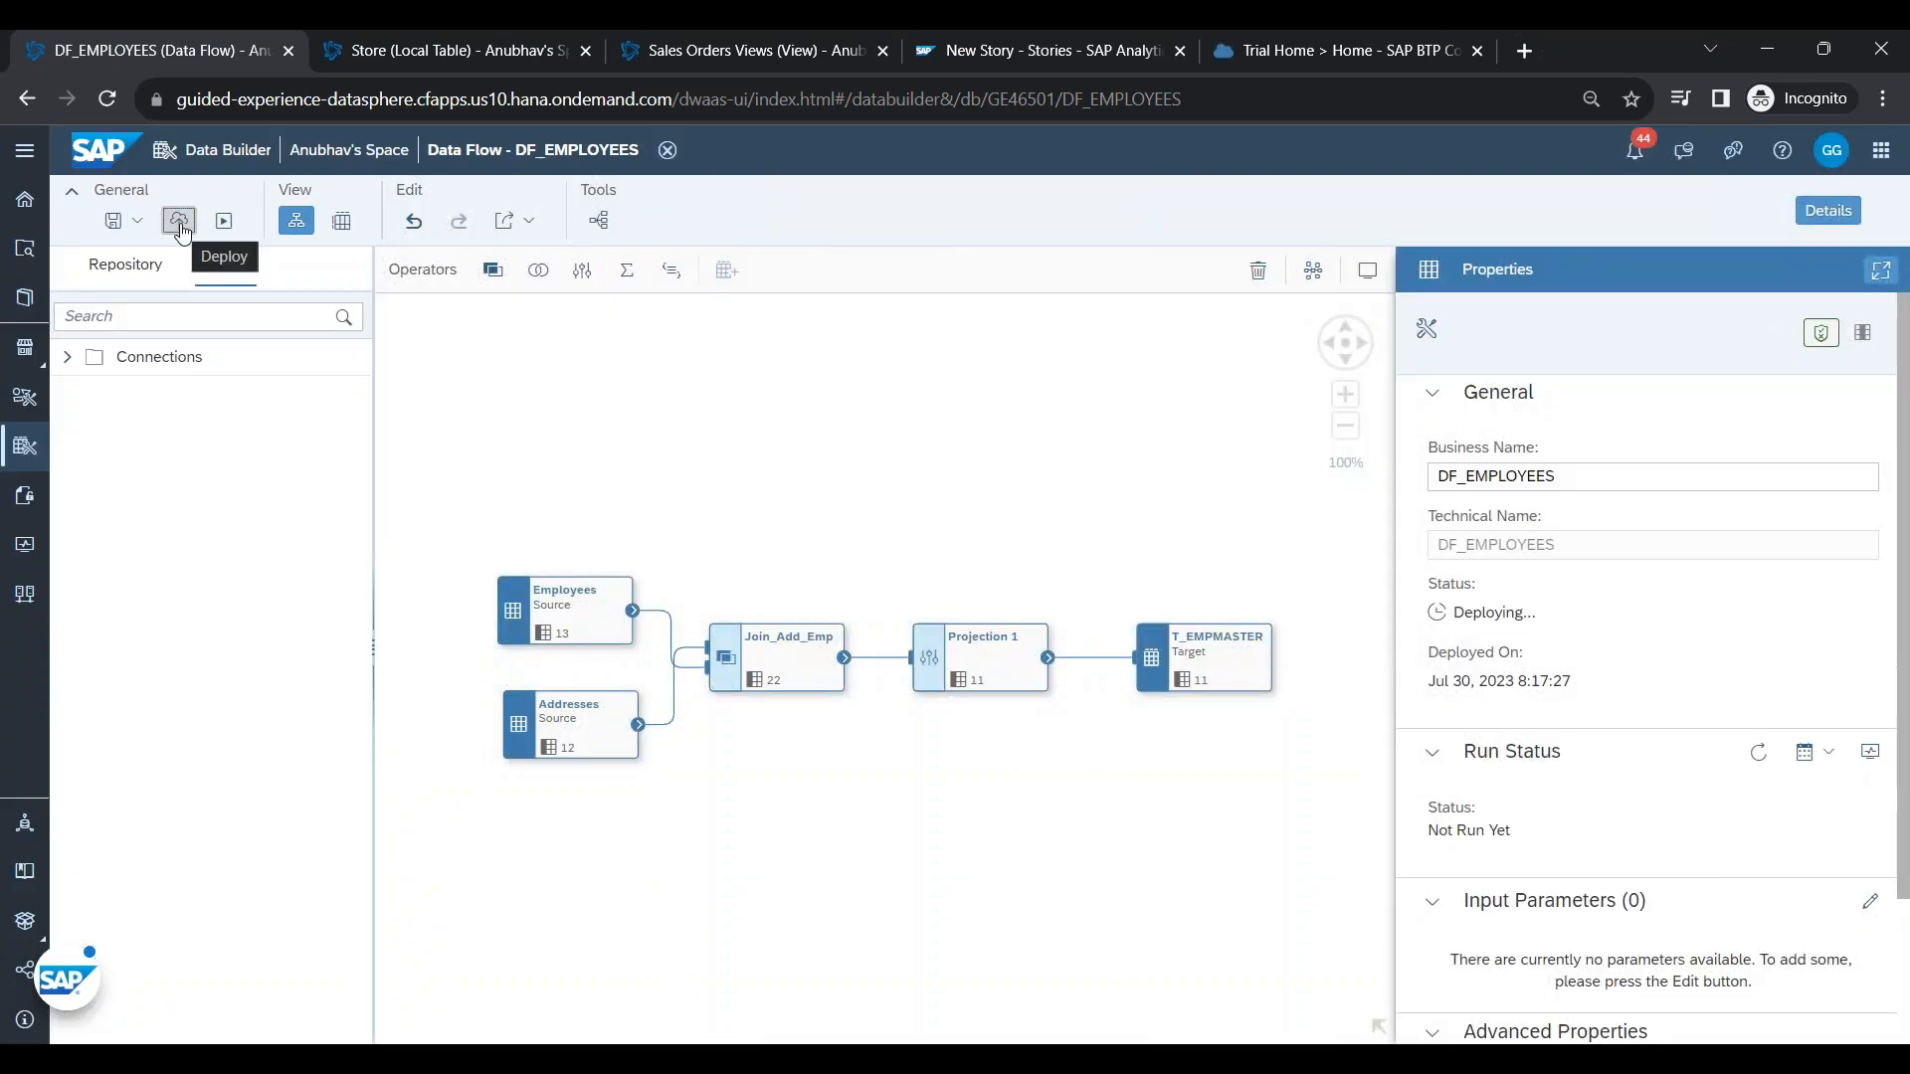
left_click(180, 226)
left_click_drag(1462, 621, 1550, 619)
left_click(1553, 615)
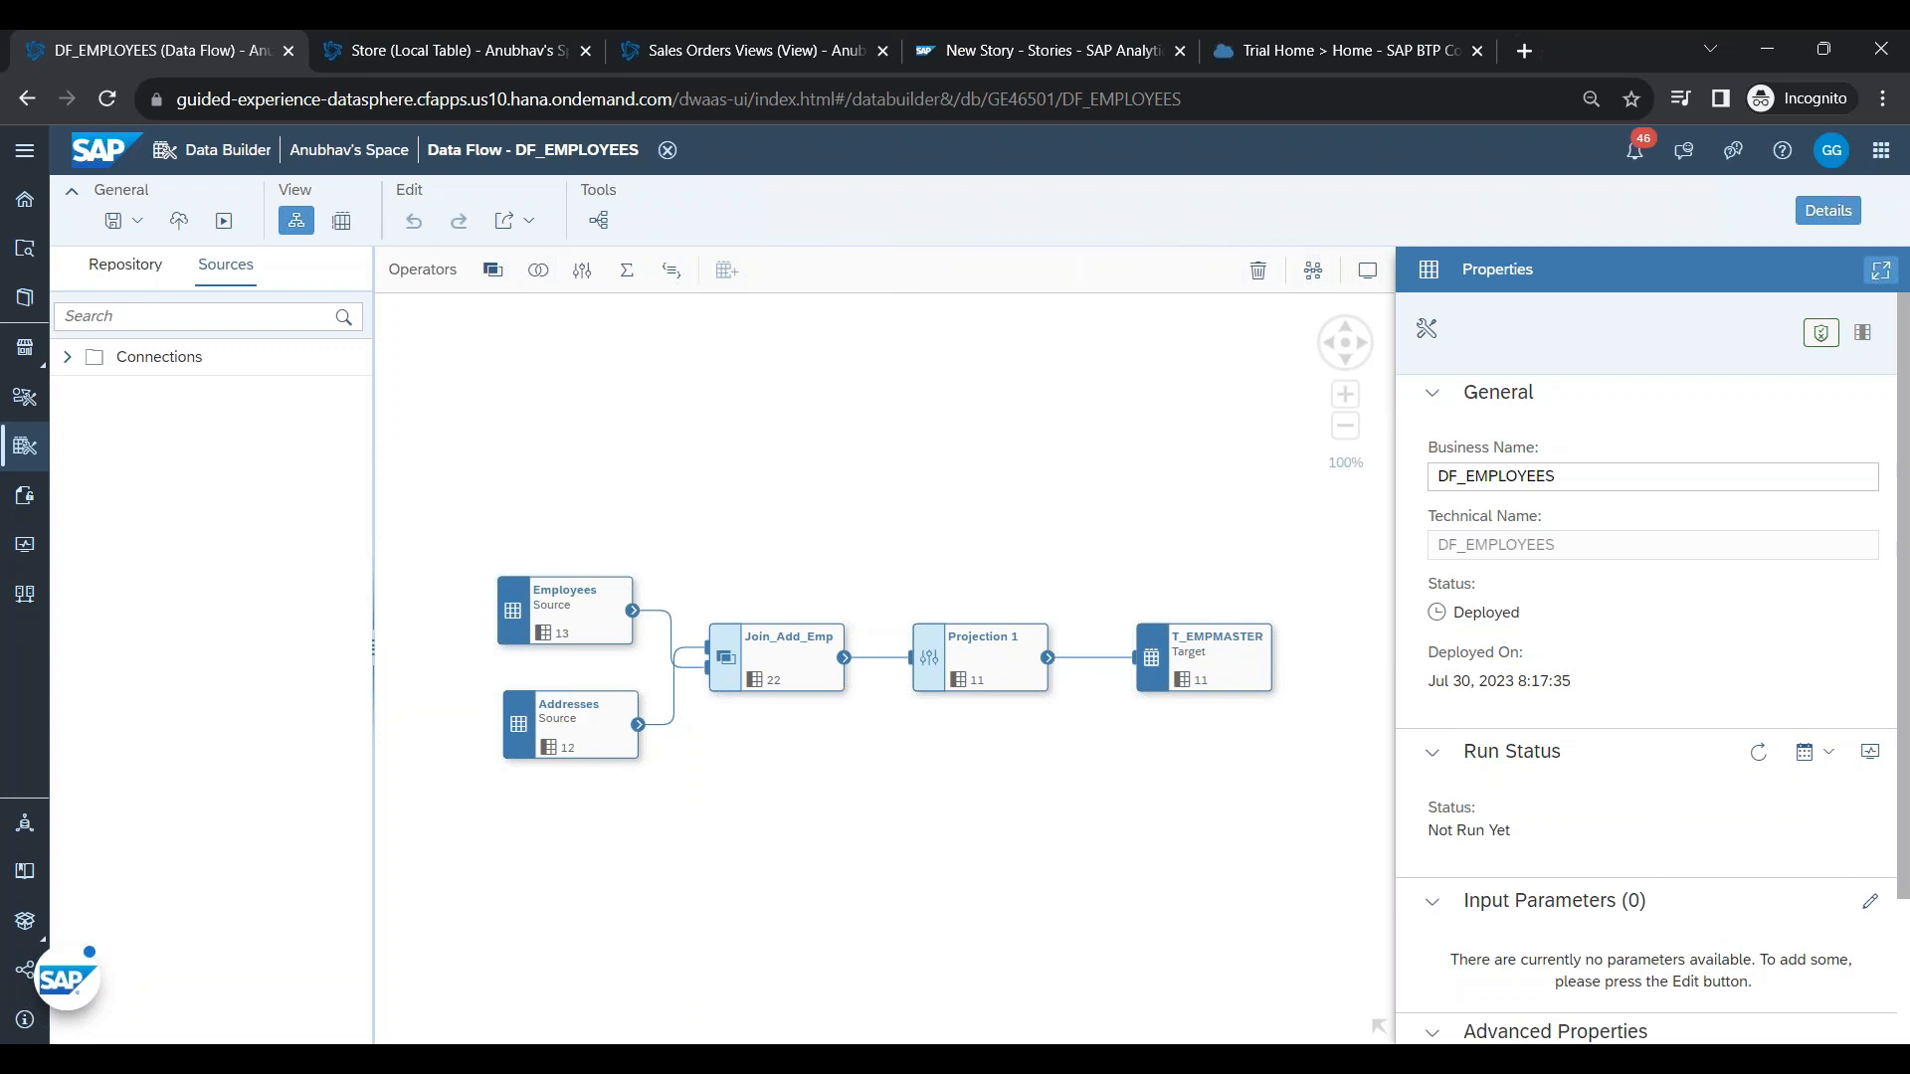
- Run the deployed data flow and check its run status
left_click(226, 234)
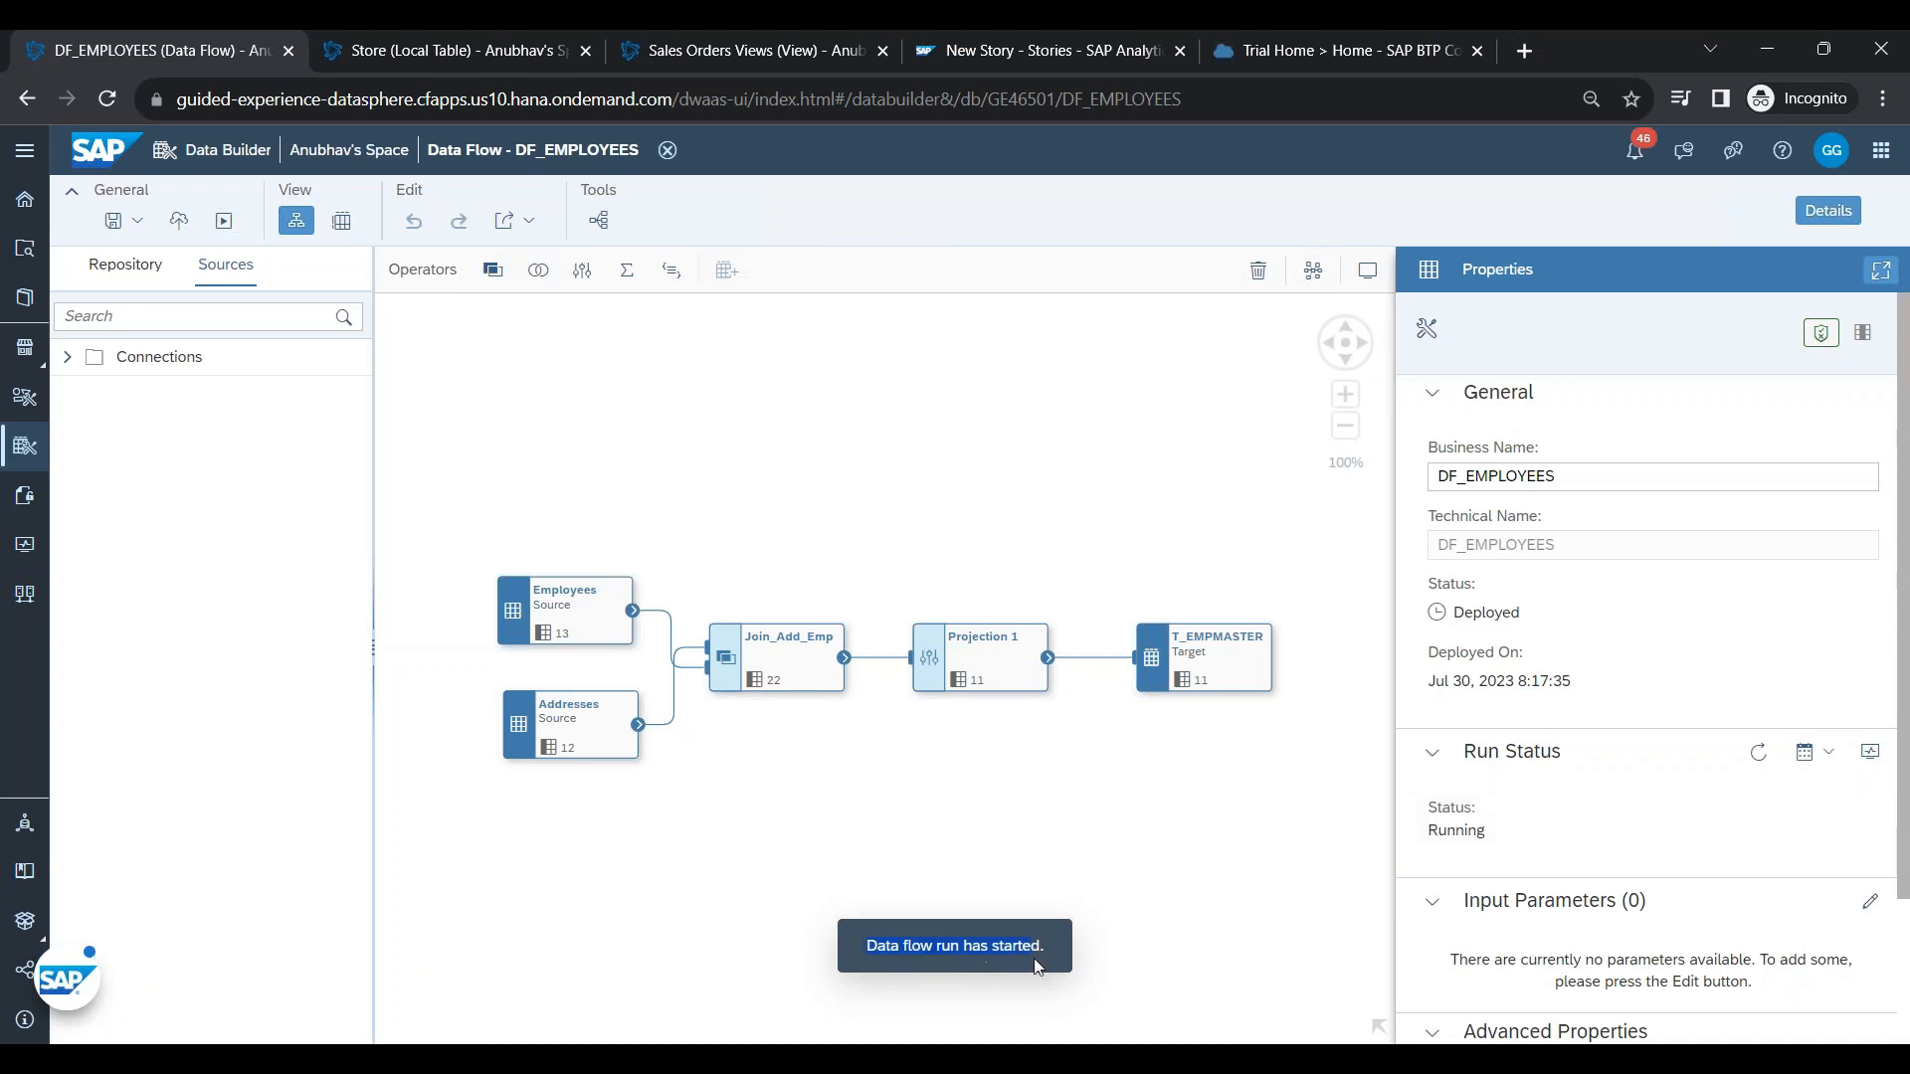
left_click_drag(1429, 829, 1498, 831)
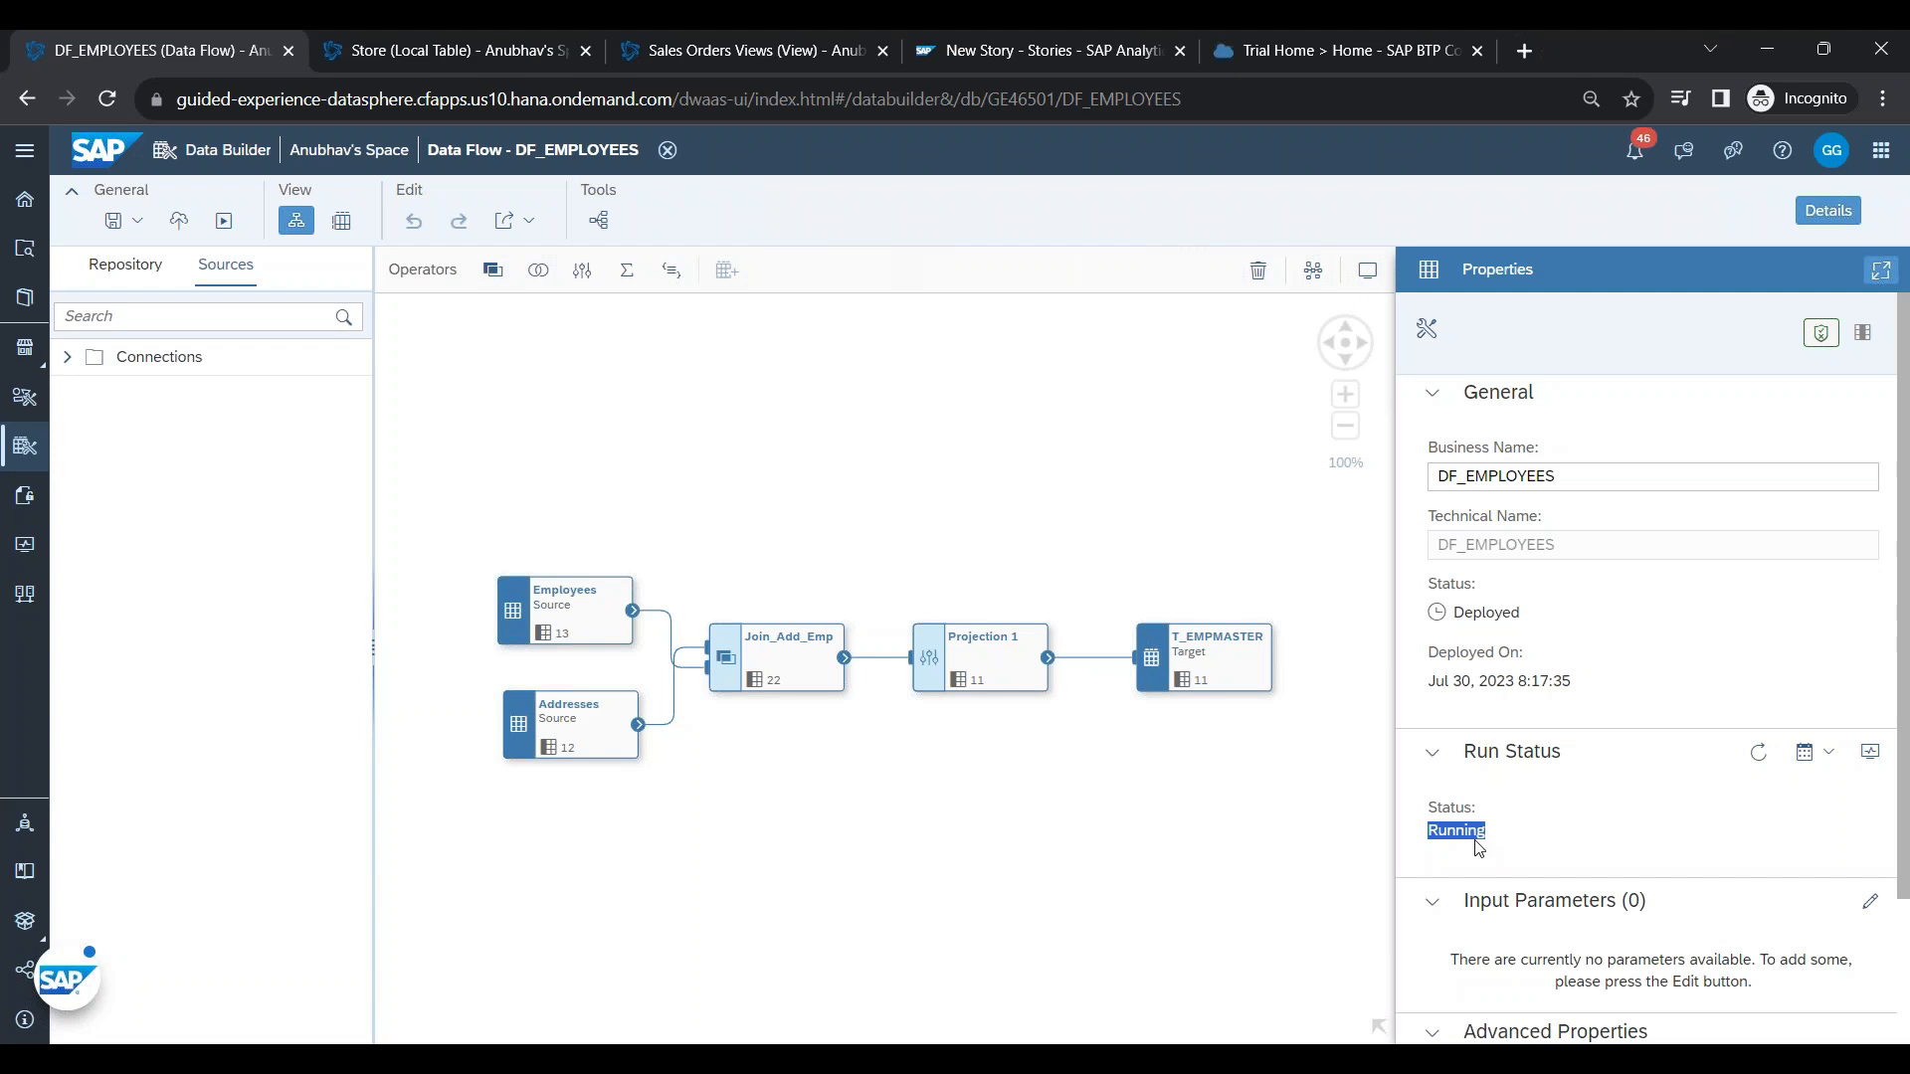
double_click(1470, 836)
left_click(1477, 848)
- Look at the scheduling options for the data flow, then refresh and check its run status
left_click(1829, 756)
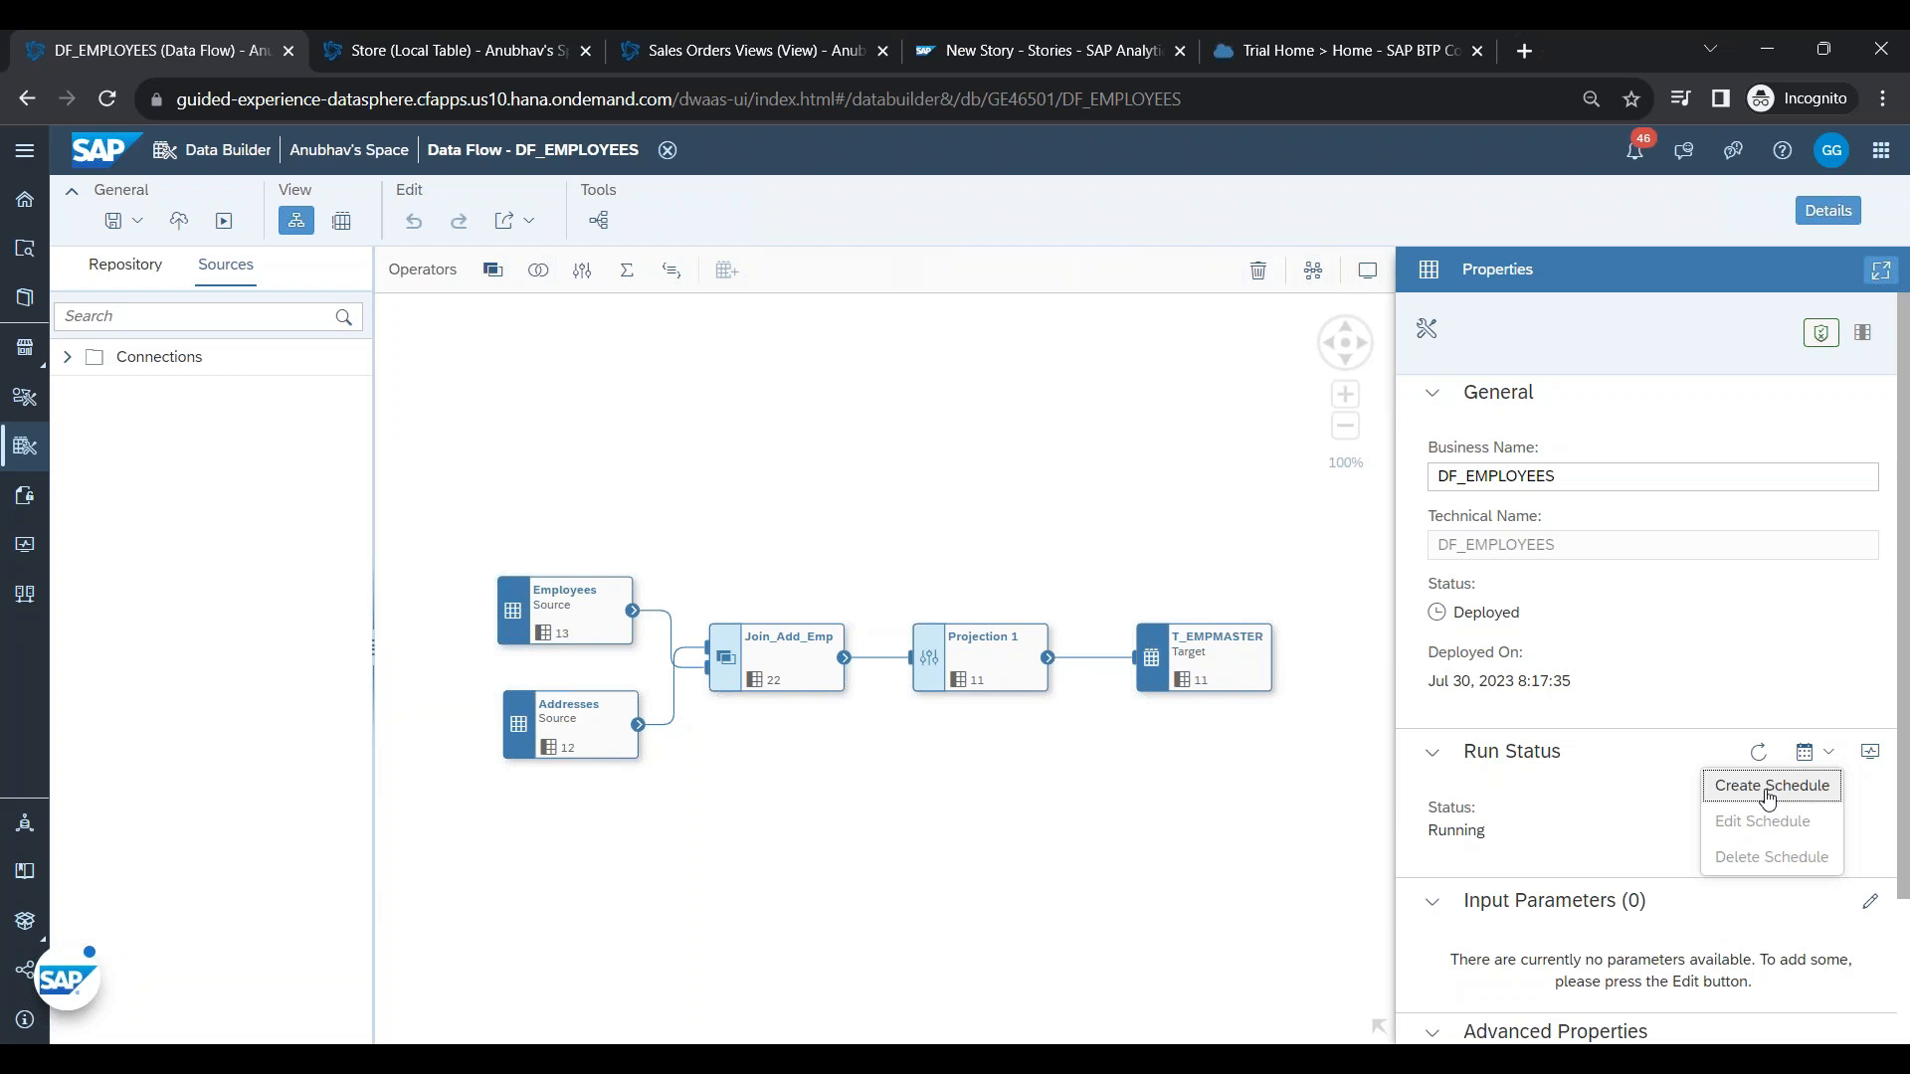
left_click(1714, 794)
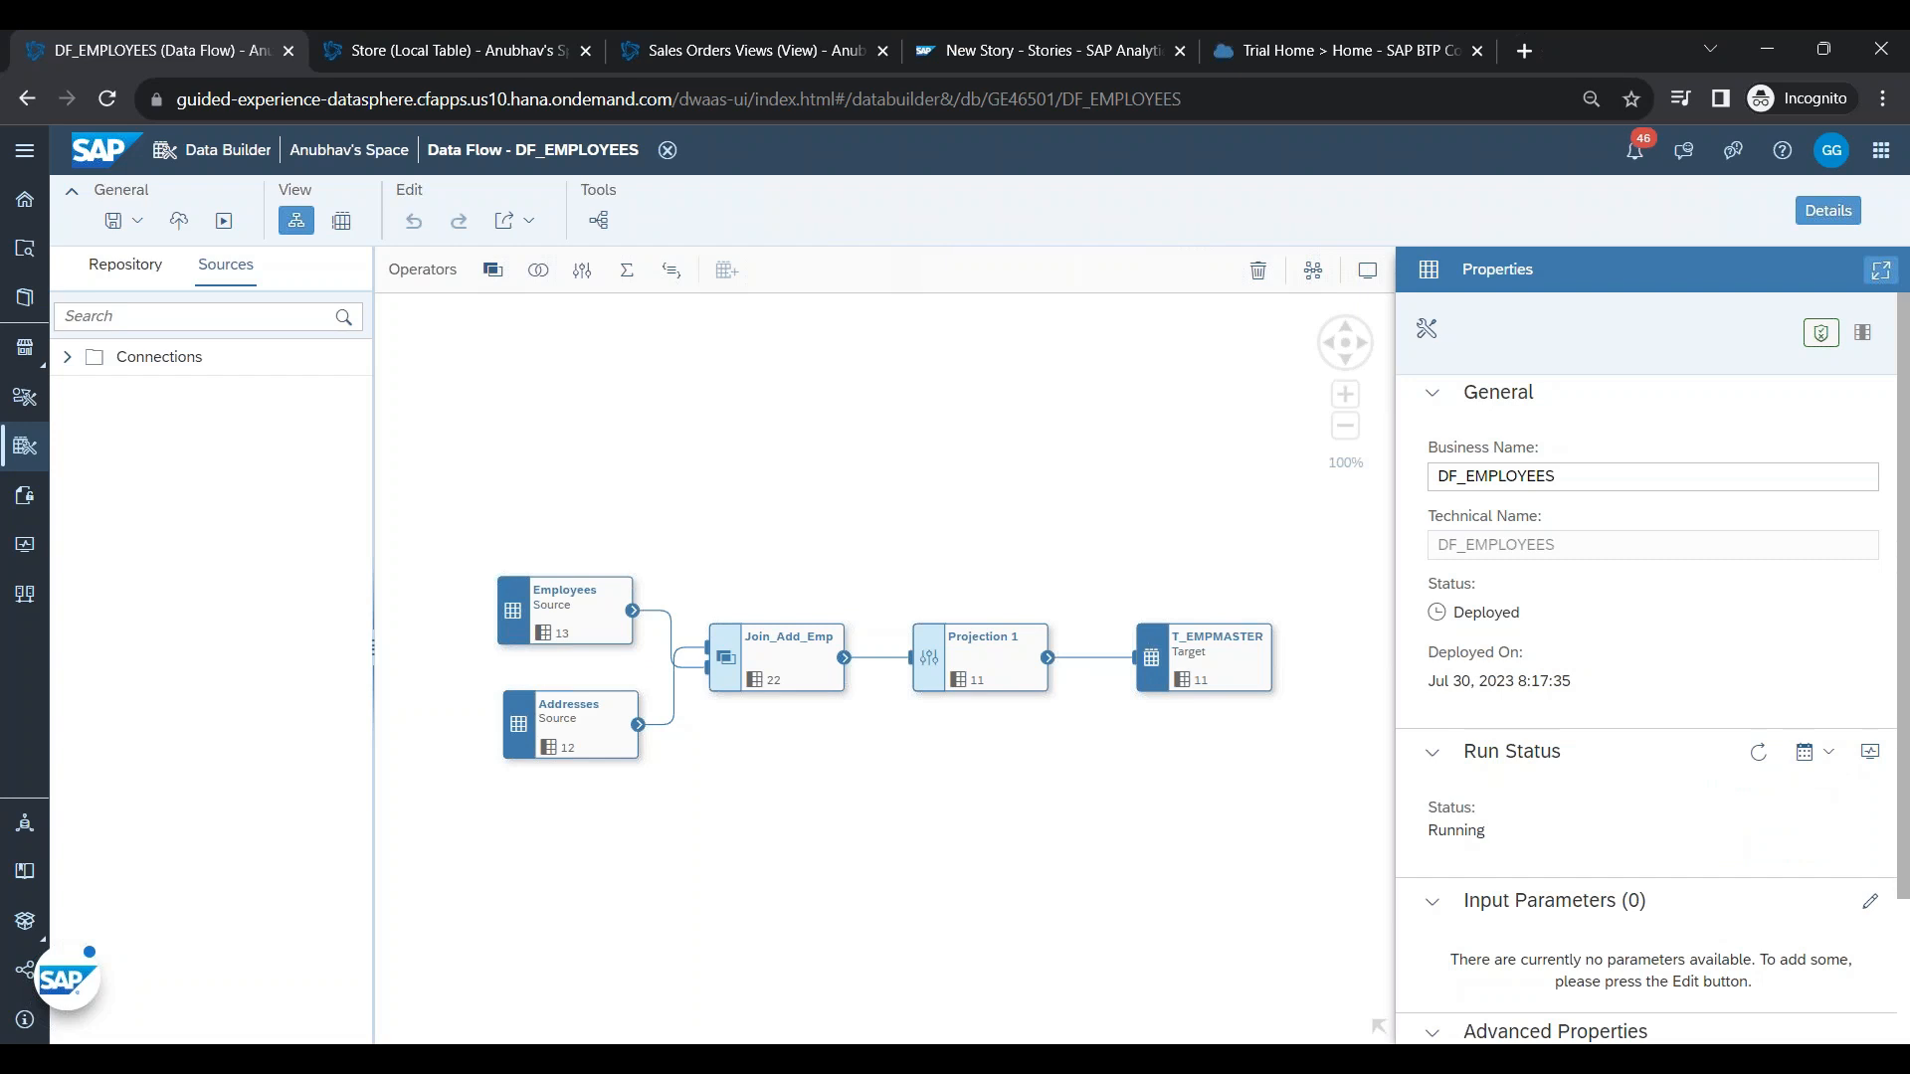
left_click_drag(1427, 833, 1506, 836)
left_click(1506, 835)
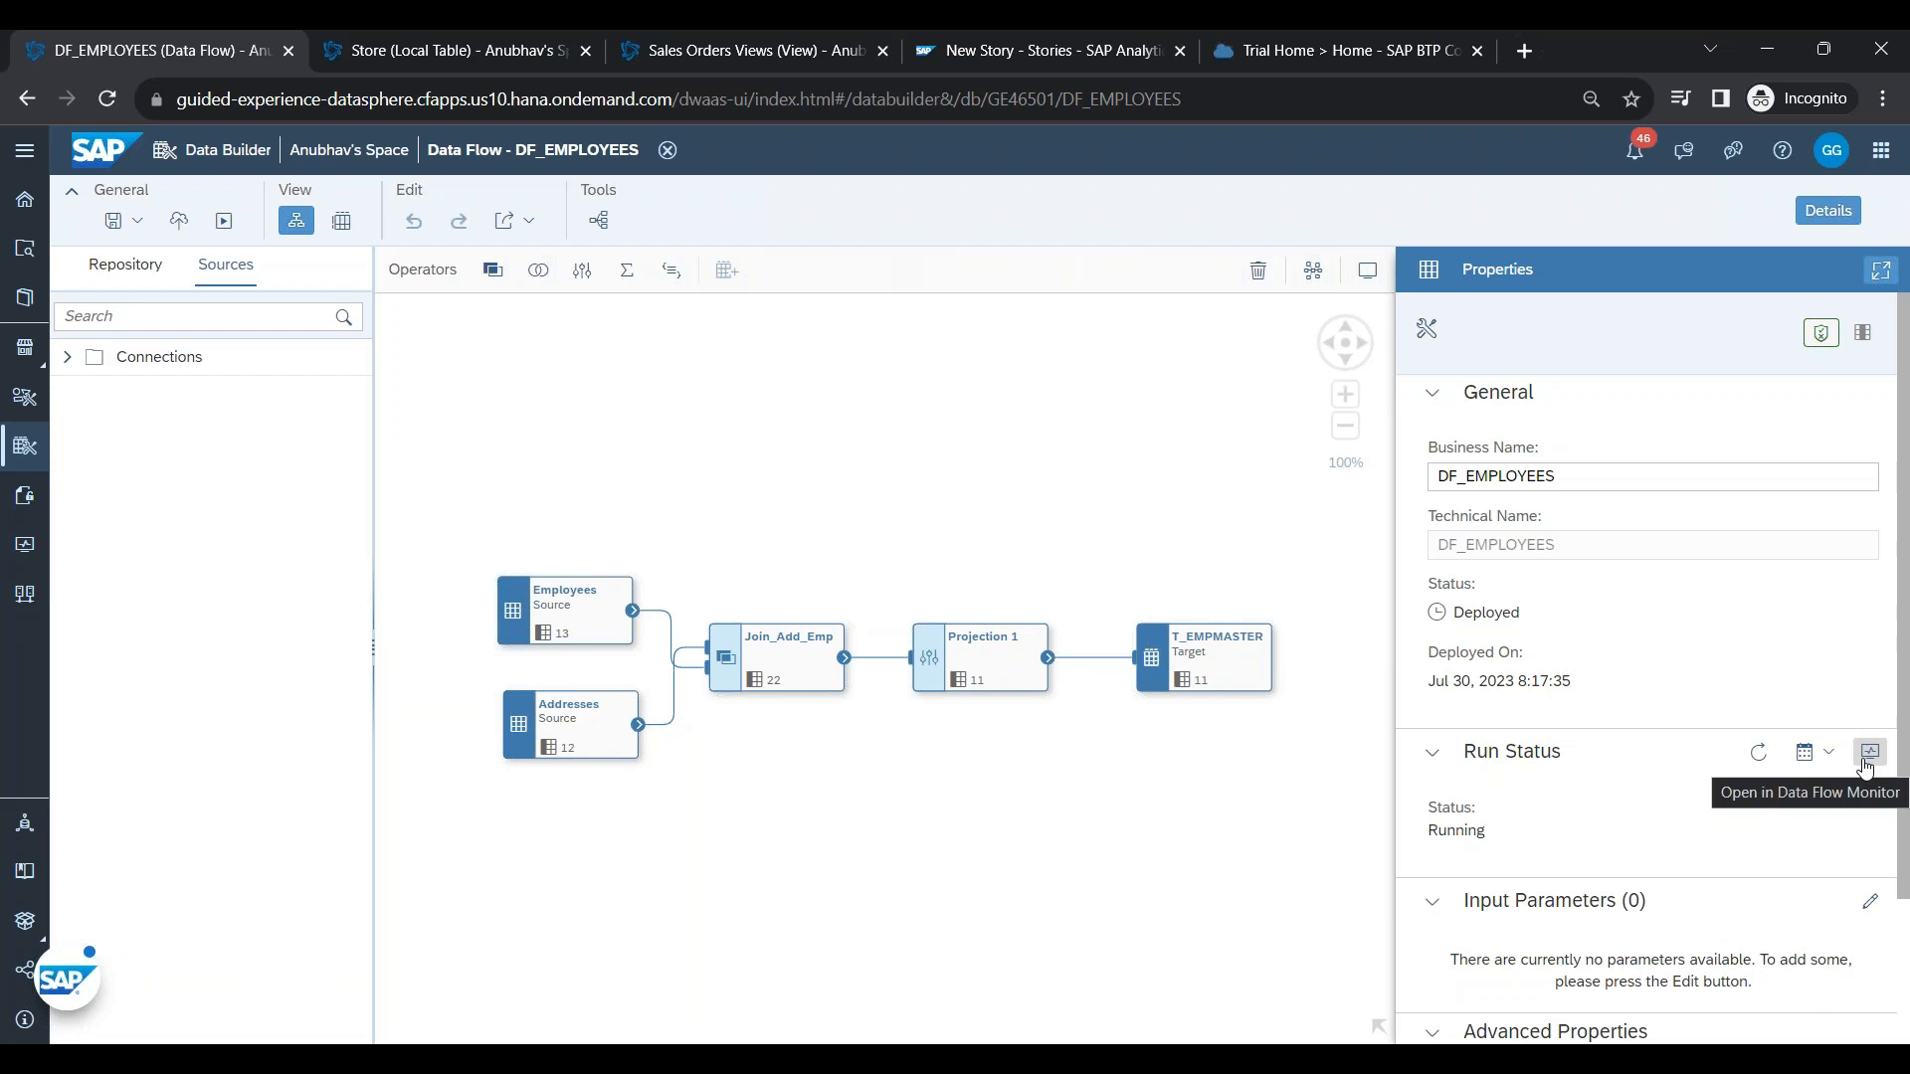
double_click(1464, 832)
left_click(1593, 829)
left_click(1759, 753)
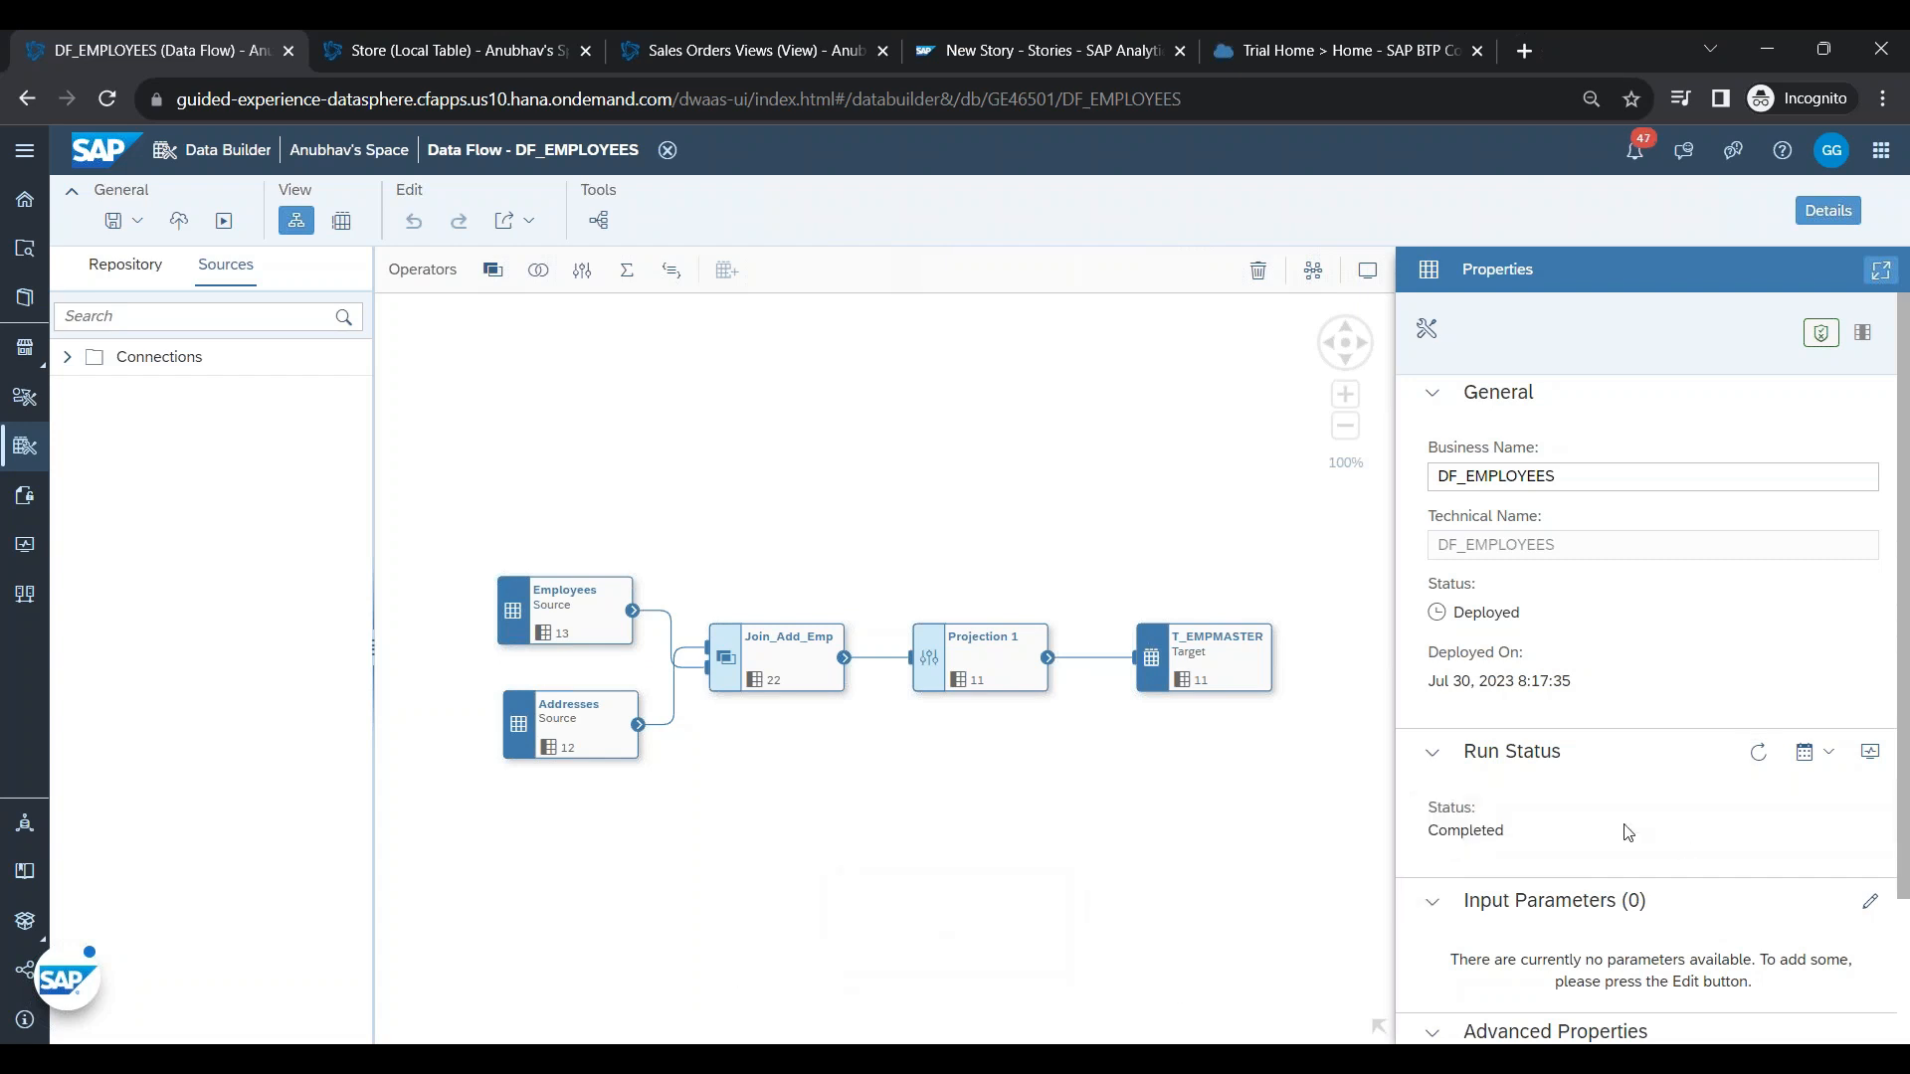
left_click_drag(1423, 836, 1557, 841)
left_click(1557, 841)
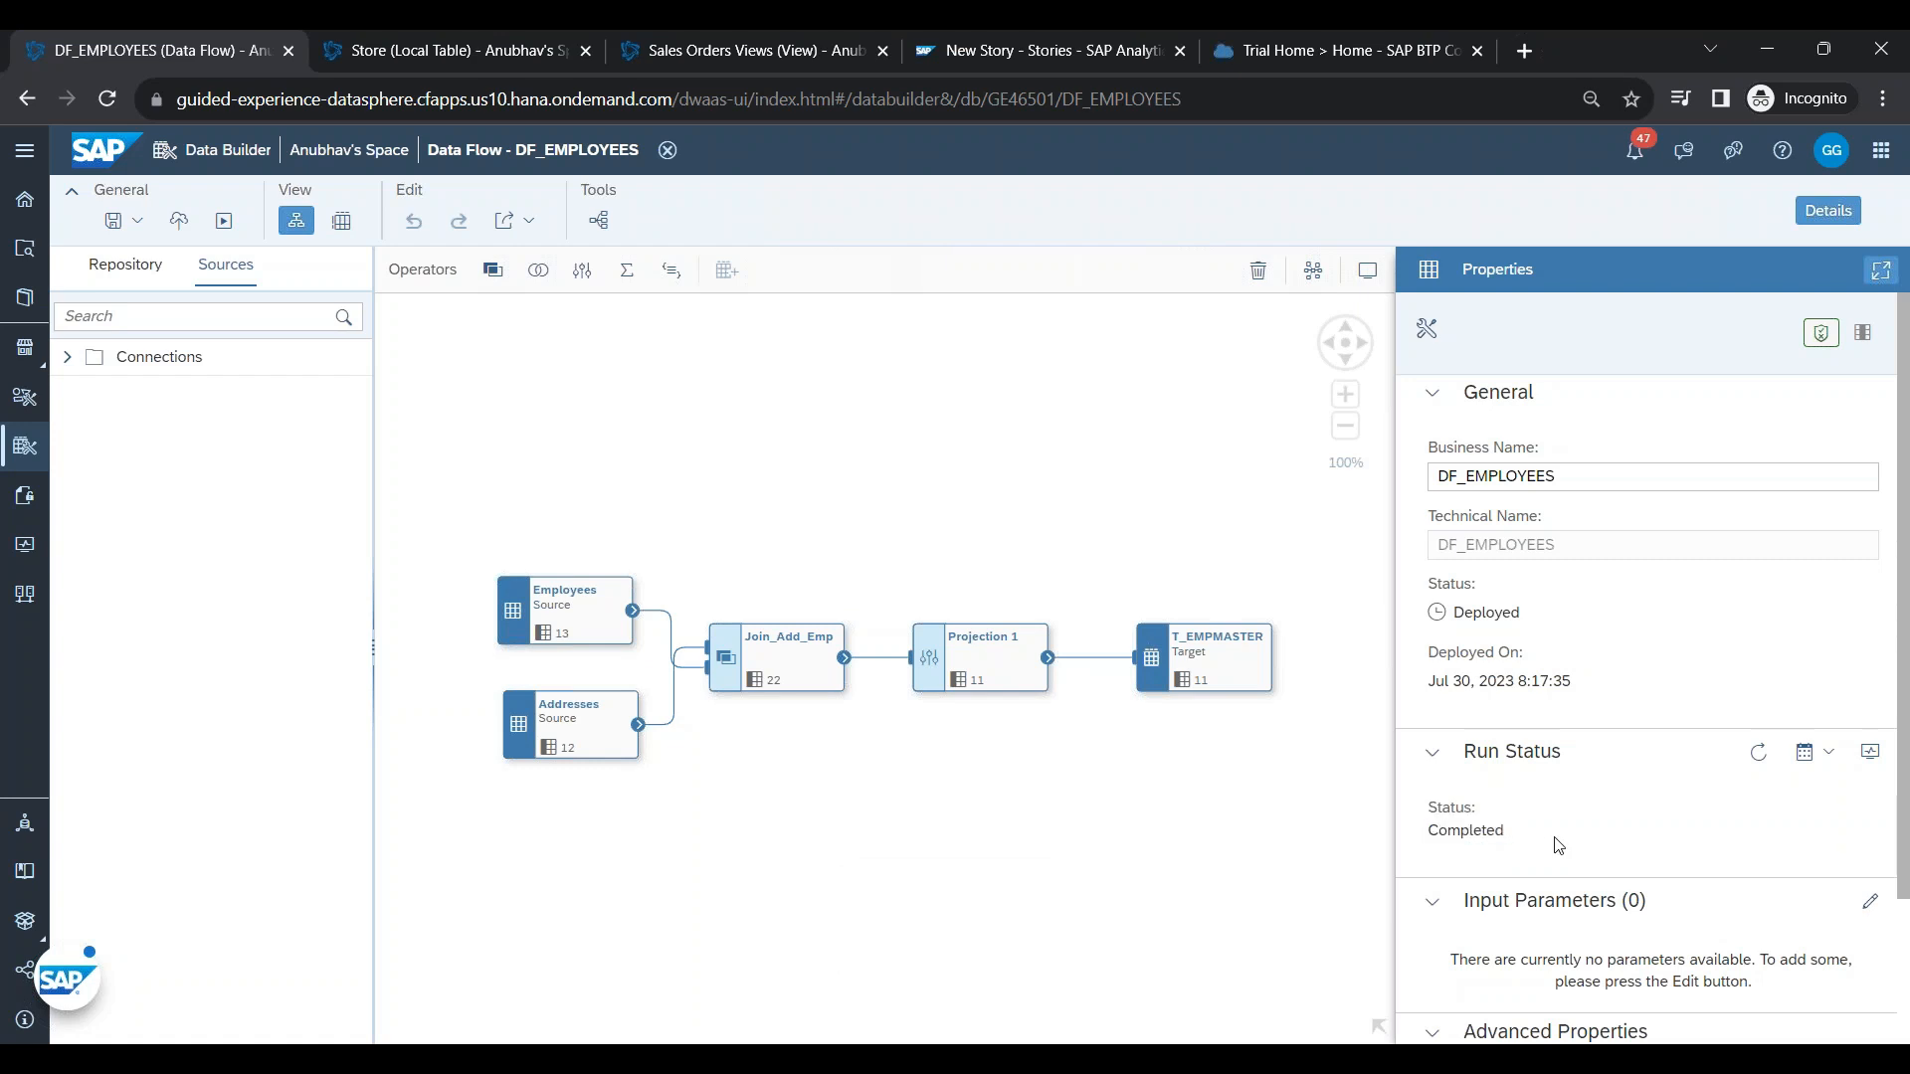
- Preview the data of the T_EMPMASTER target table and enlarge the preview area
left_click(1249, 661)
left_click(1301, 605)
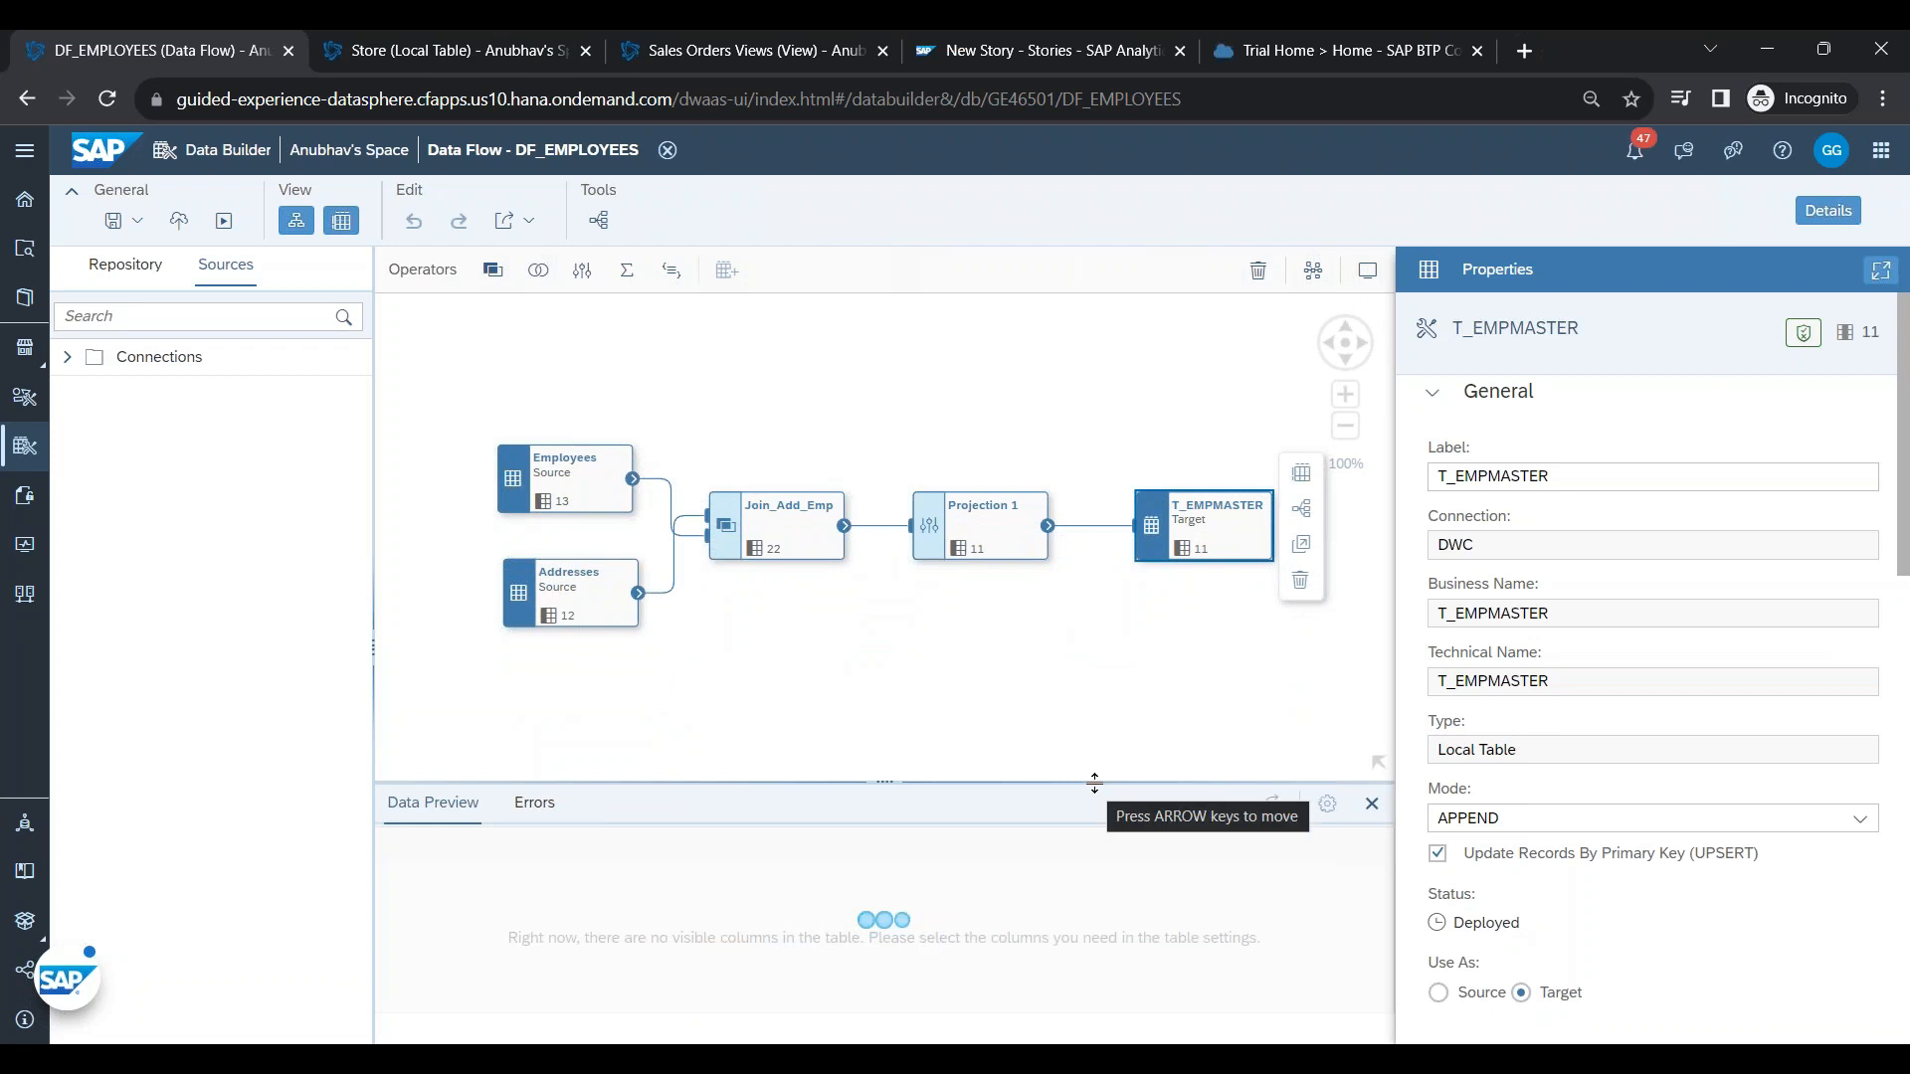
left_click_drag(1094, 783, 1104, 457)
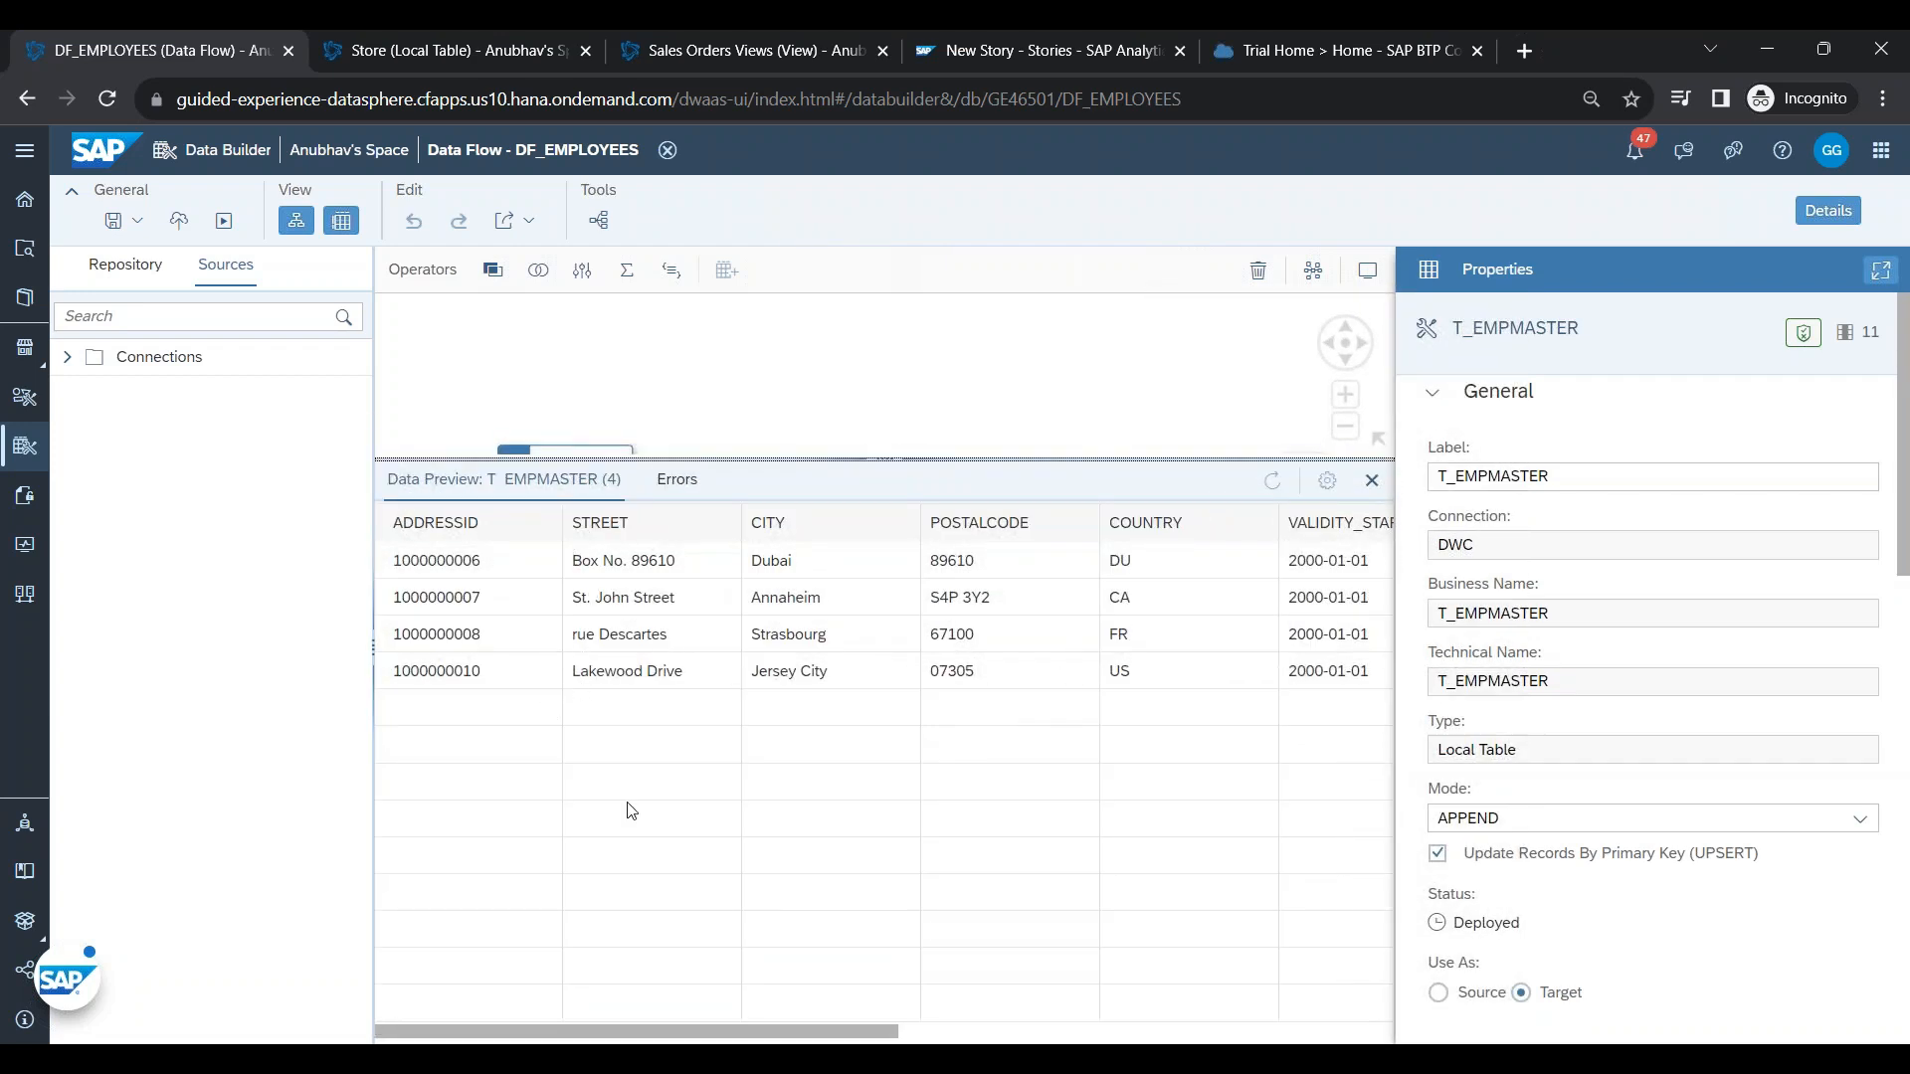
- Examine the calculated employee name and the masked phone number and email address columns in the T_EMPMASTER data preview
left_click_drag(721, 1033, 1336, 1035)
left_click_drag(1045, 564, 1277, 882)
left_click(1185, 567)
left_click(1234, 565)
left_click(1275, 666)
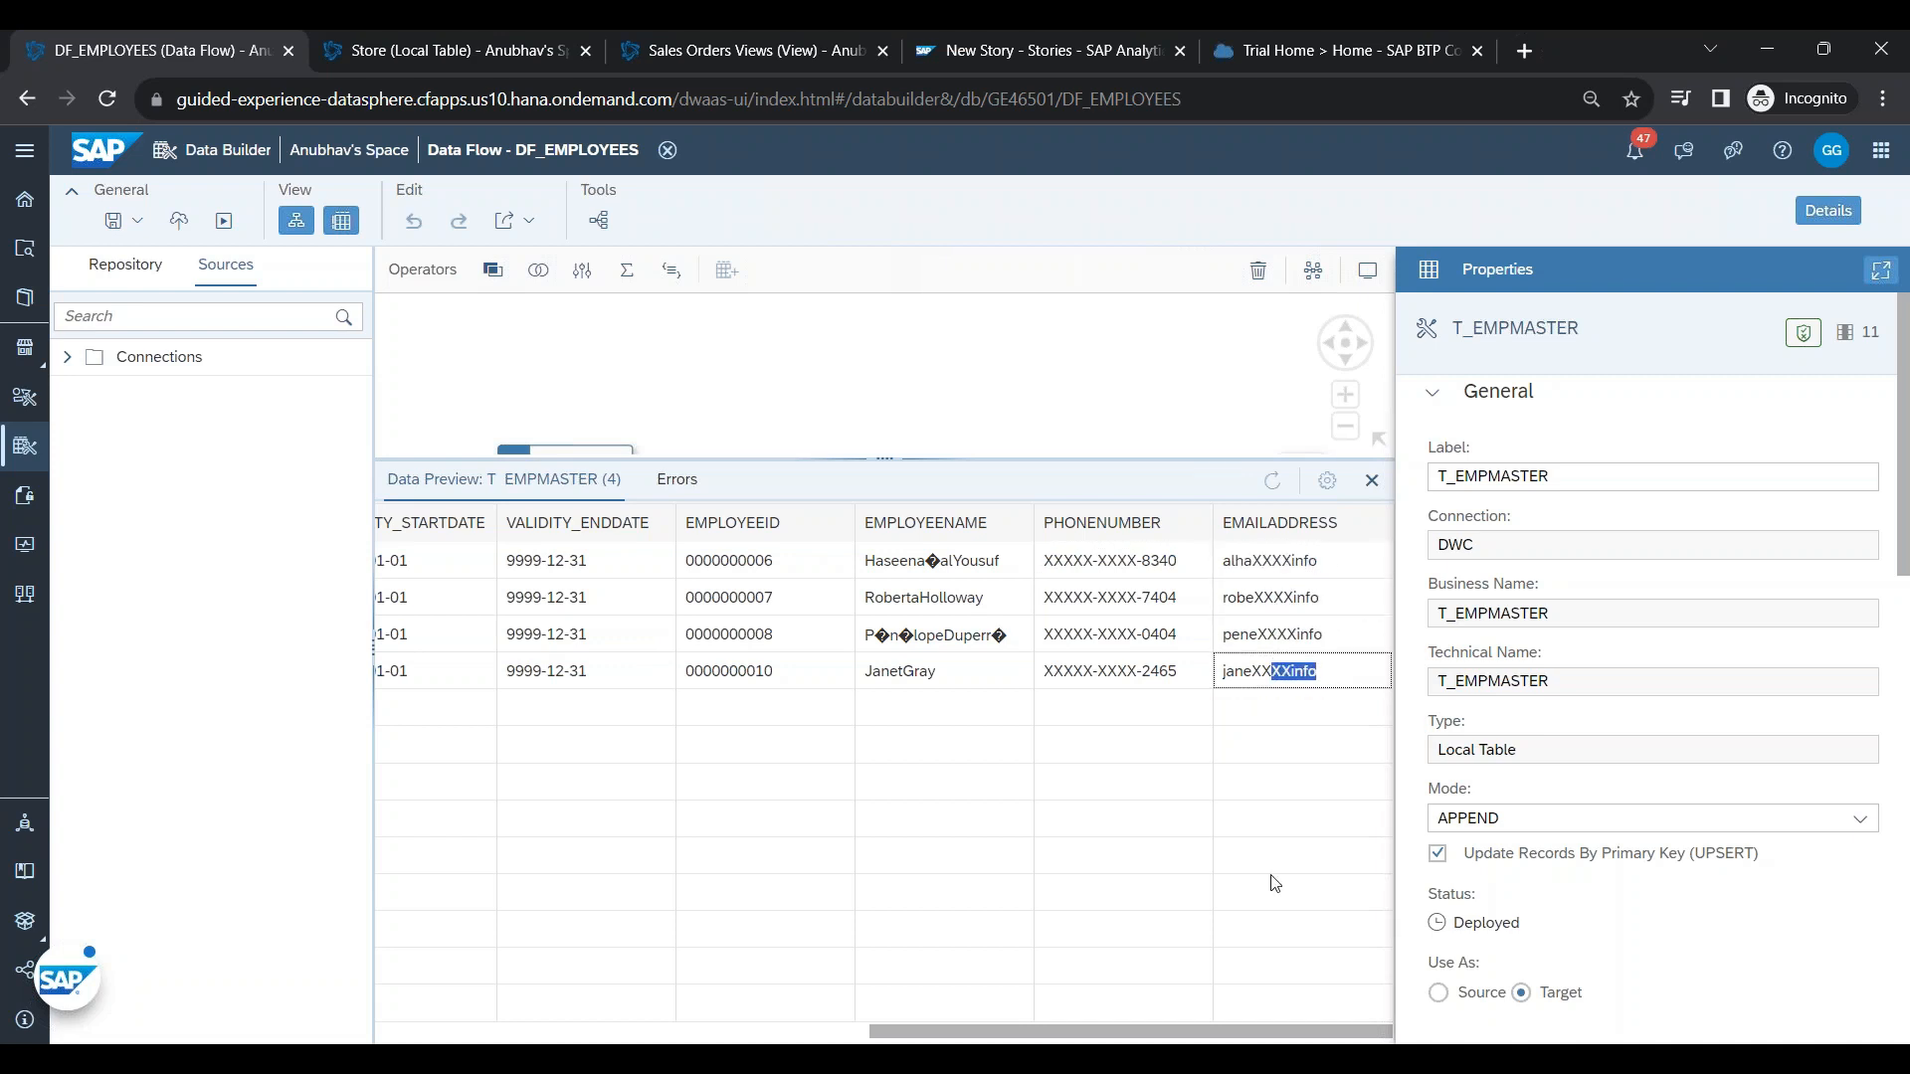
left_click(1256, 833)
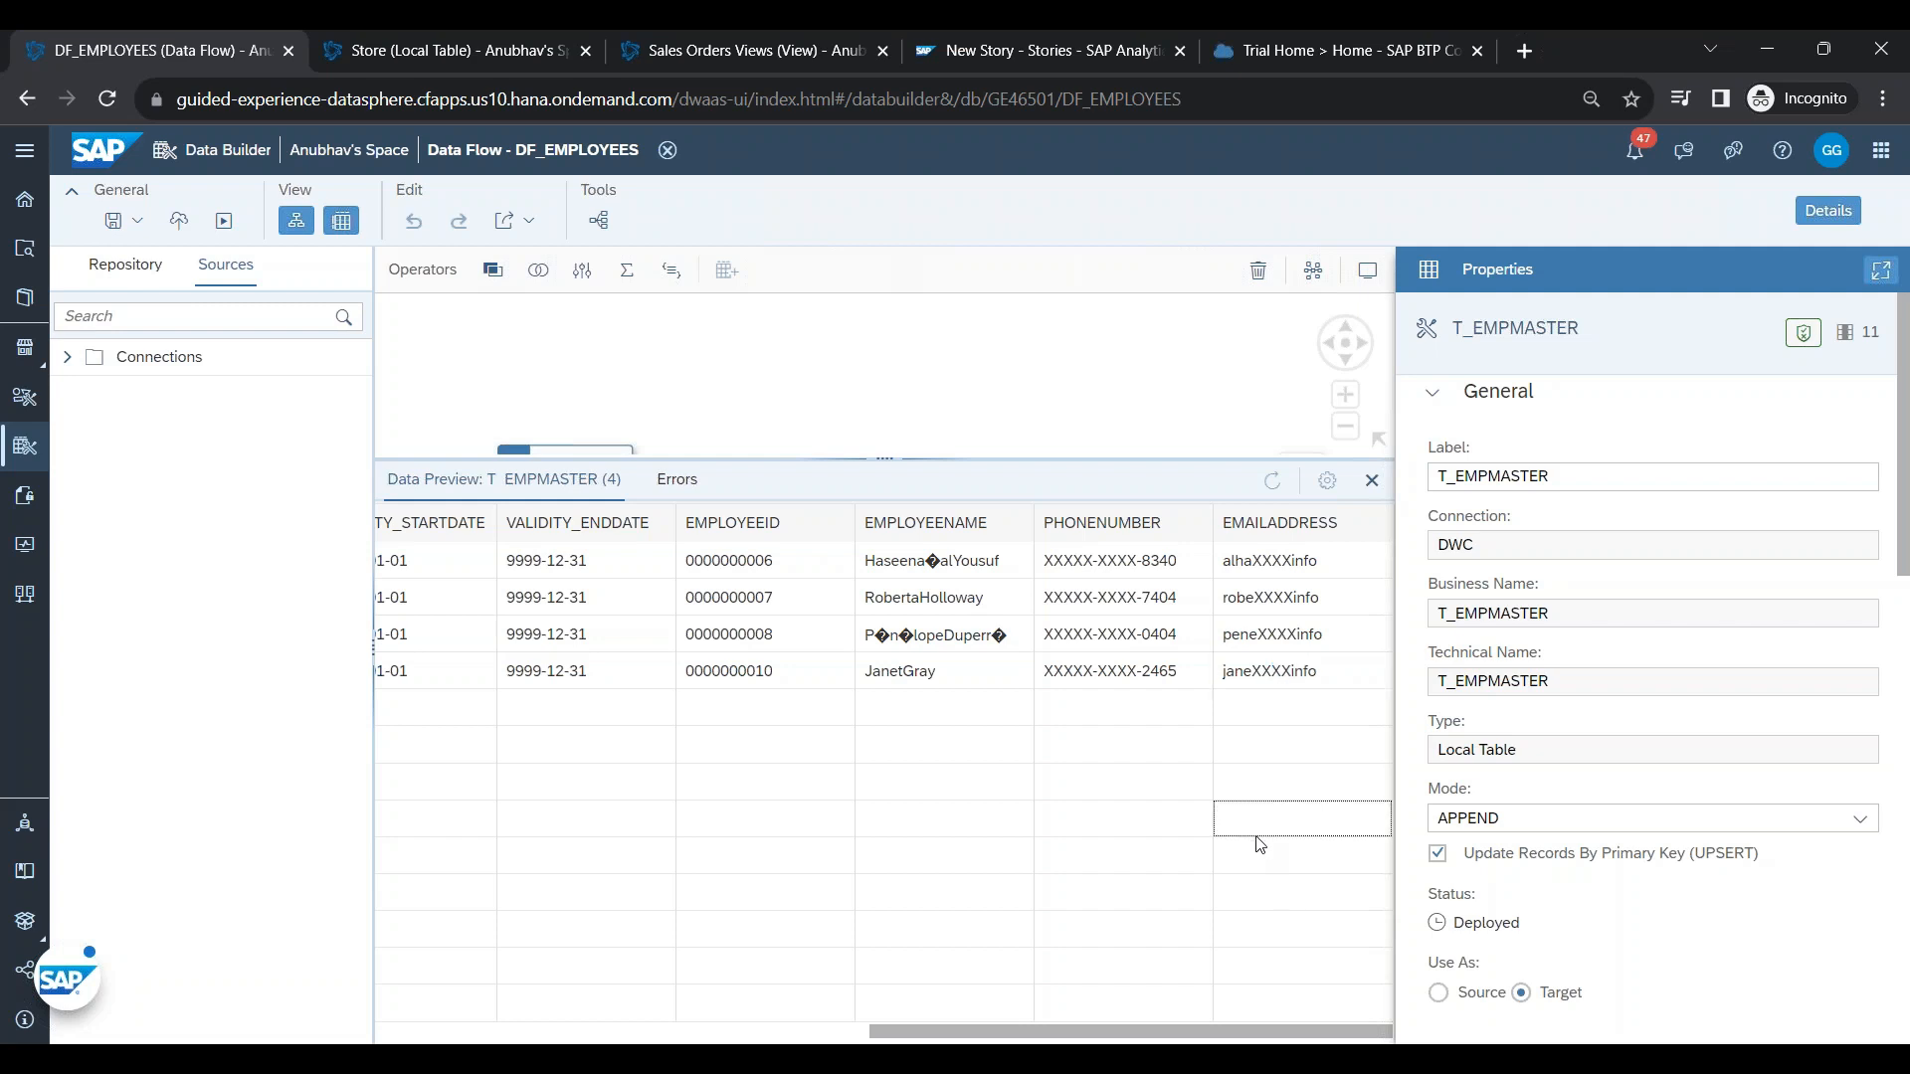
left_click_drag(943, 1035, 1279, 1025)
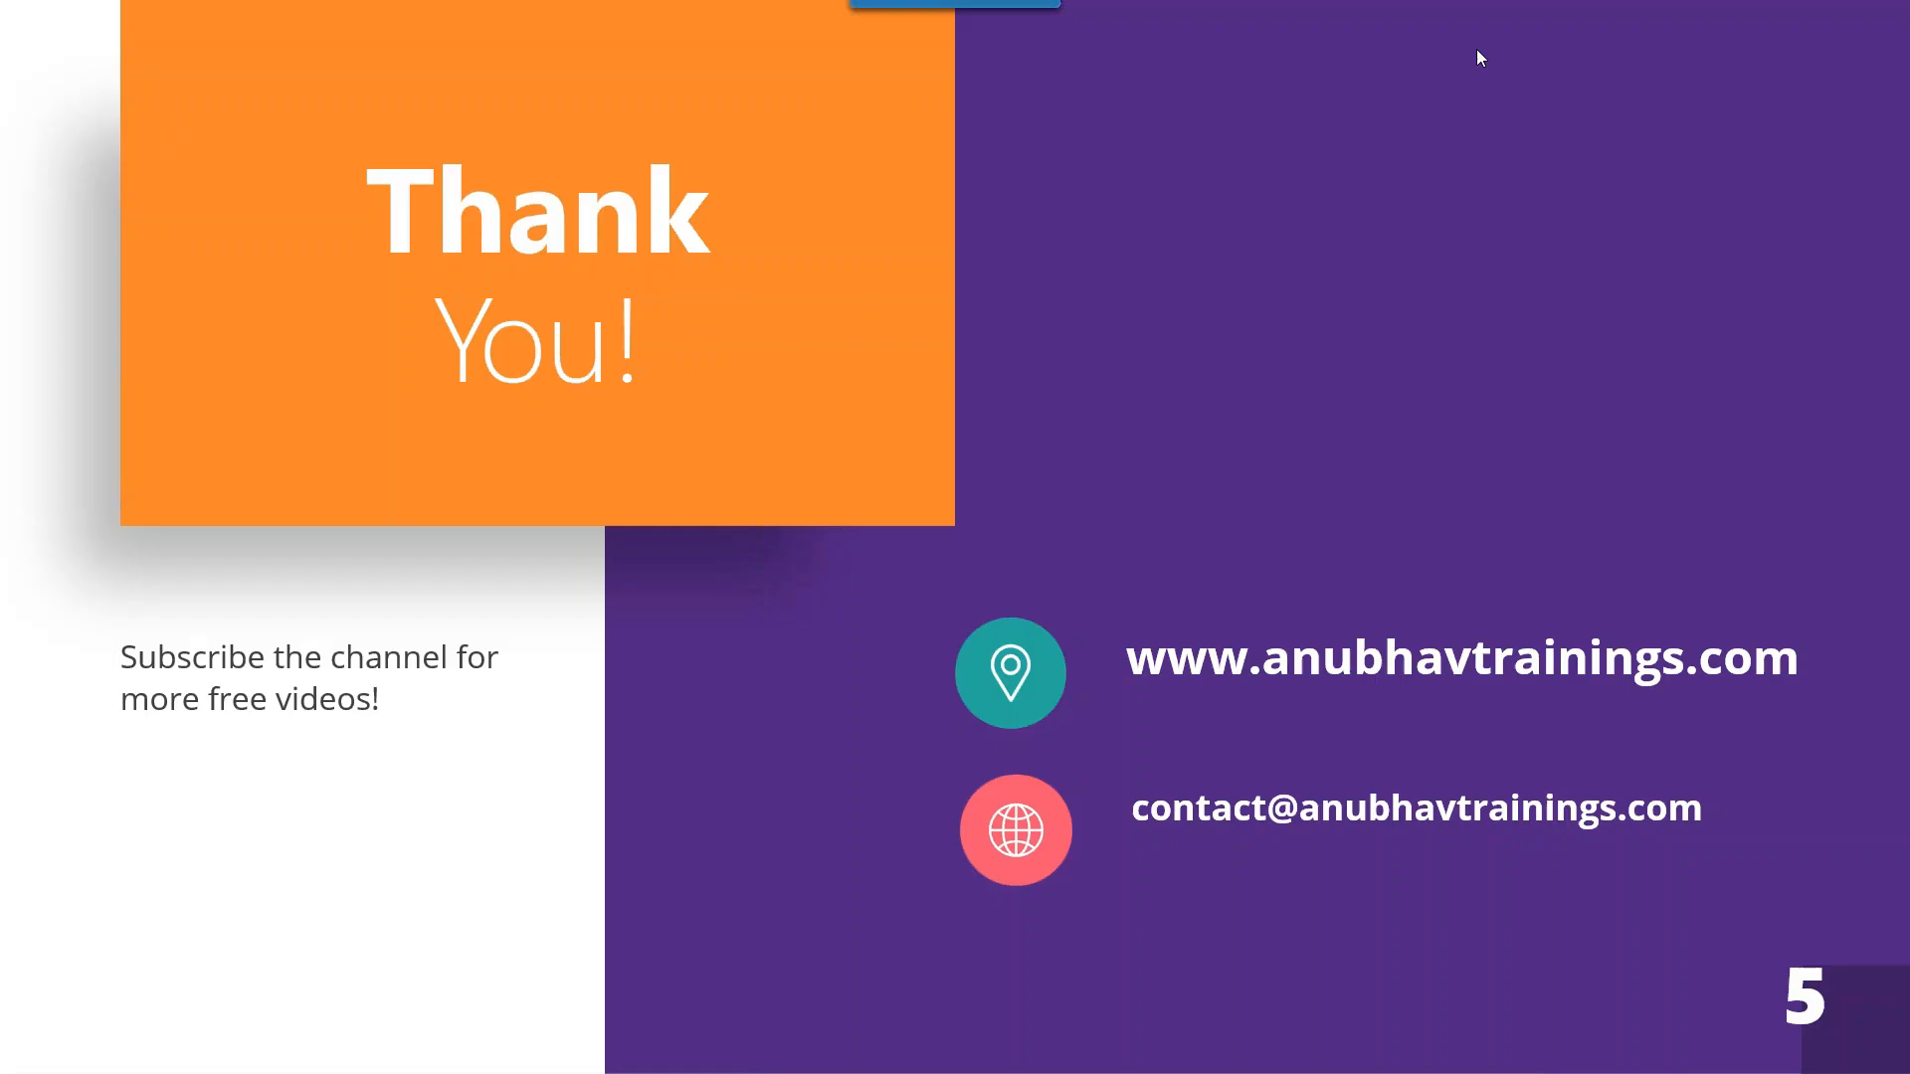